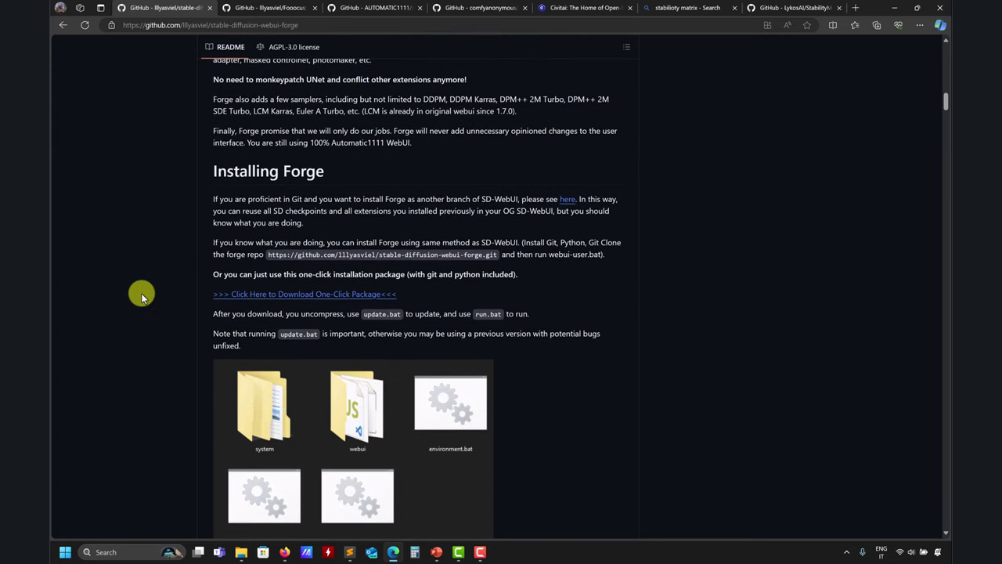
Switch to File Explorer and go up to the ai-art-generators folder on the data (D:) drive.
{"action": "scroll", "coordinate": [137, 300], "scroll_direction": "down", "scroll_amount": 1}
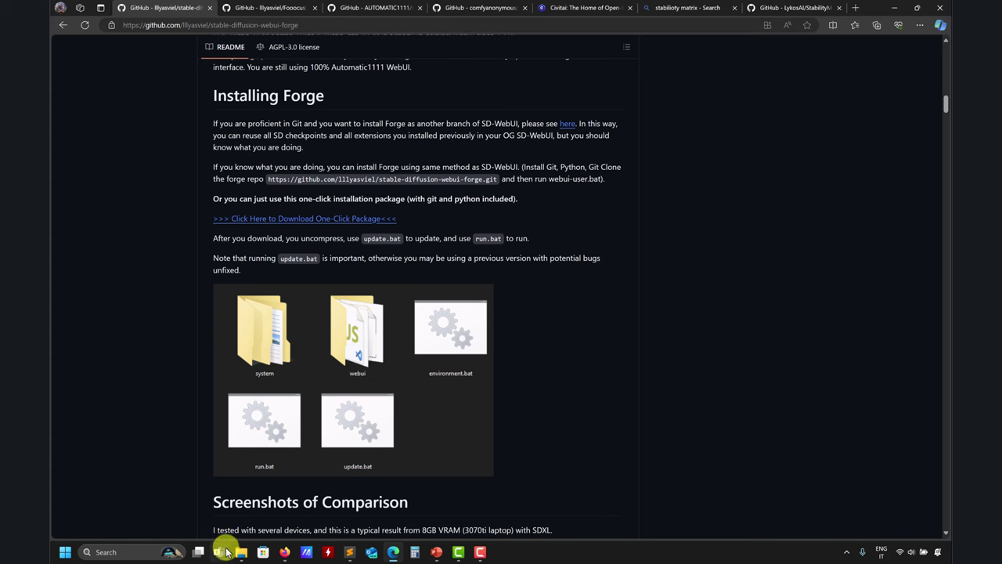
{"action": "mouse_move", "coordinate": [232, 544]}
{"action": "left_click", "coordinate": [208, 509]}
{"action": "left_click", "coordinate": [587, 306]}
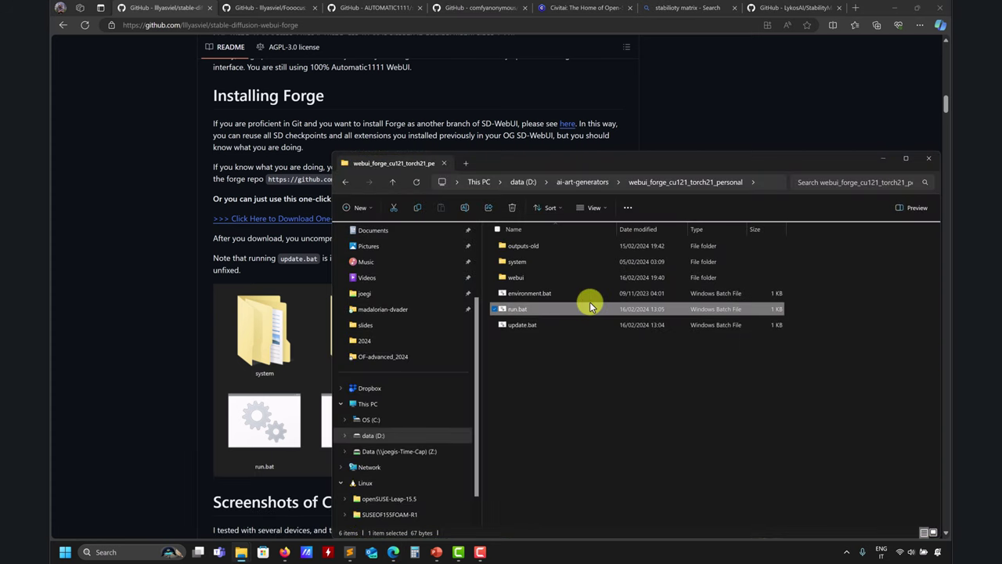
{"action": "left_click", "coordinate": [581, 181]}
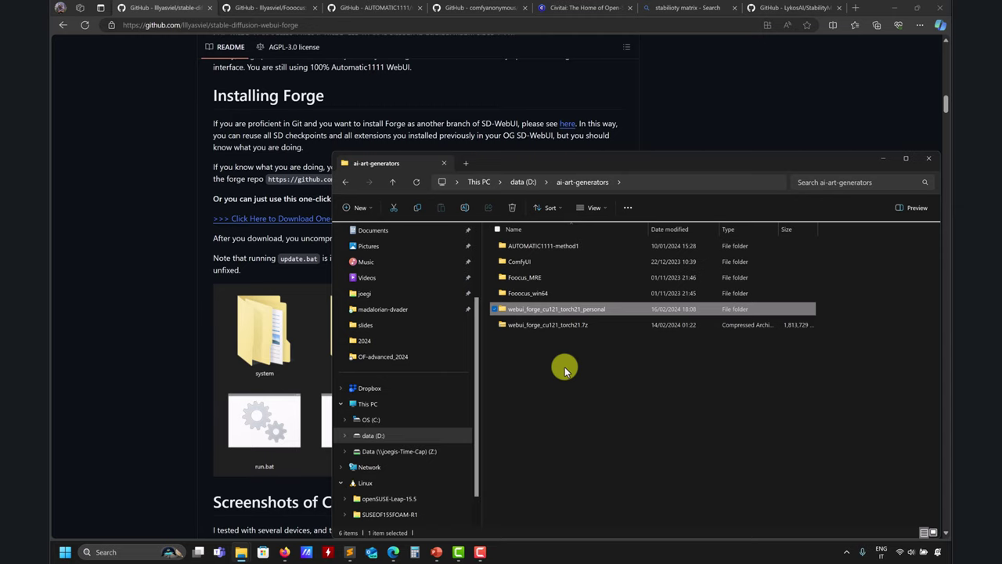
{"action": "left_click_drag", "start_coordinate": [757, 158], "coordinate": [627, 45]}
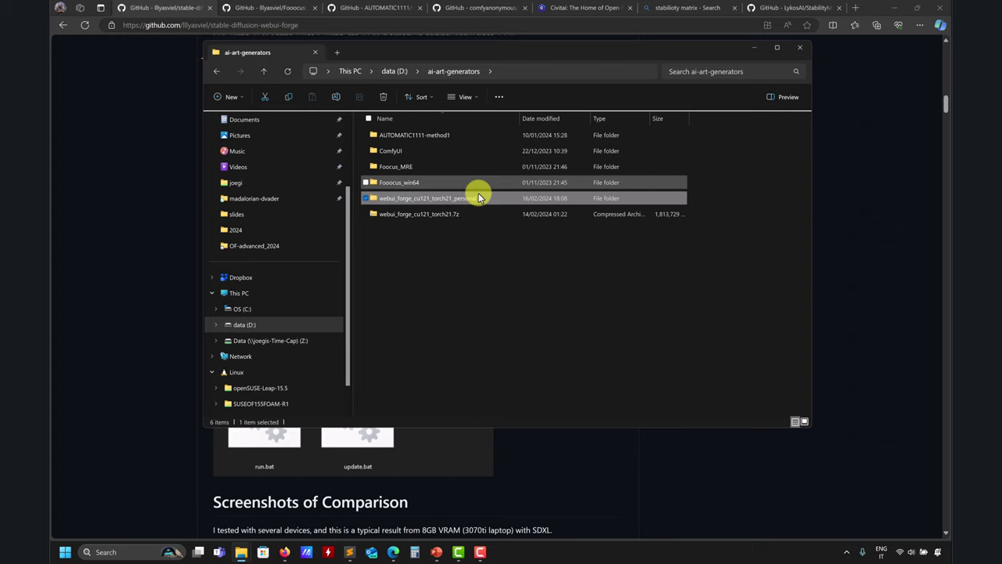
Extract the webui_forge_cu121_torch21.7z archive to D:\ai-art-generators\webui_forge_cu121_torch21, with the extracted files shown when complete.
{"action": "left_click", "coordinate": [425, 213]}
{"action": "right_click", "coordinate": [425, 213]}
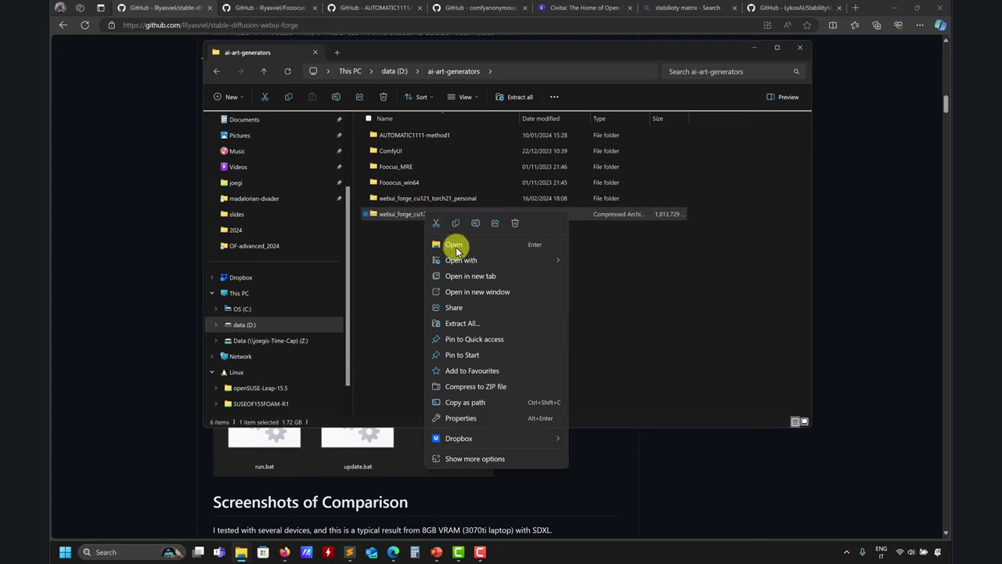
{"action": "left_click", "coordinate": [473, 323]}
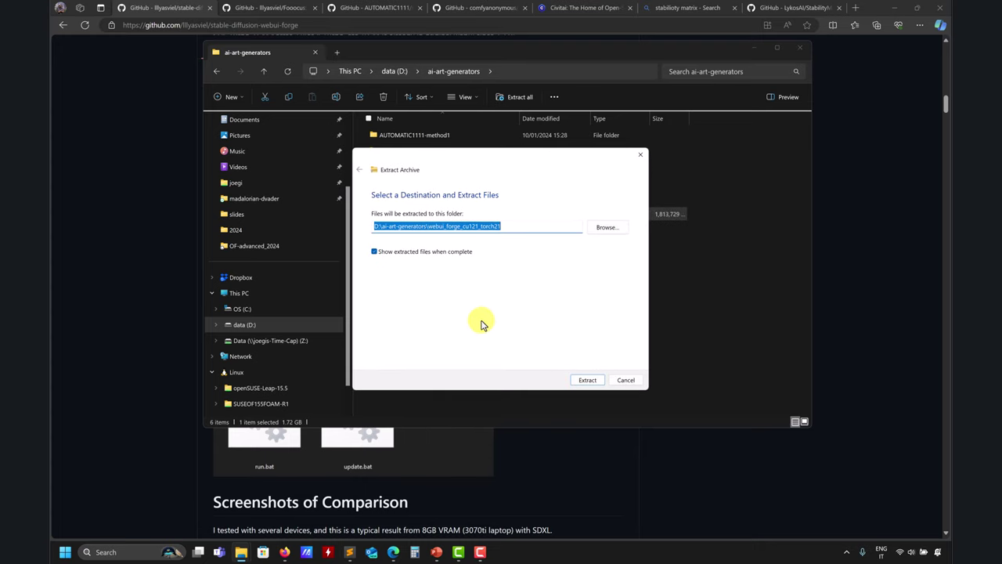
{"action": "left_click", "coordinate": [588, 381]}
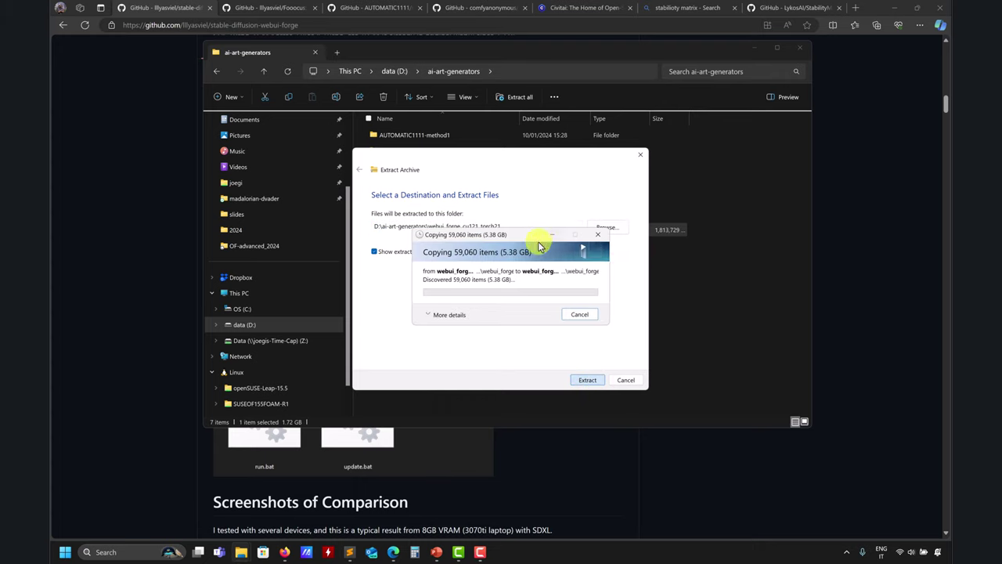
{"action": "left_click_drag", "start_coordinate": [493, 261], "coordinate": [172, 389]}
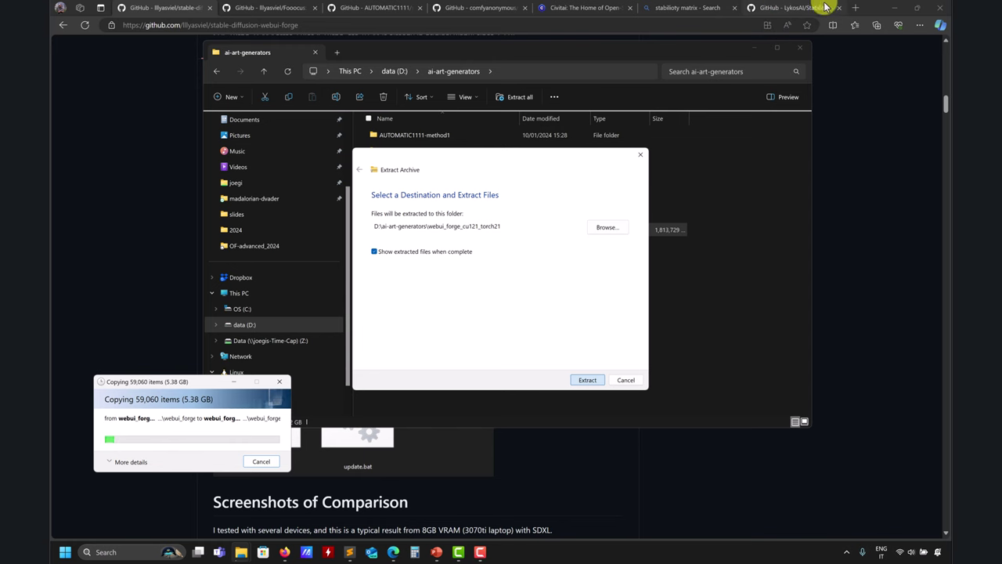
Search the web for 7zip in a new Edge tab, then return to the Forge repository page.
{"action": "left_click", "coordinate": [855, 8]}
{"action": "left_click", "coordinate": [592, 23]}
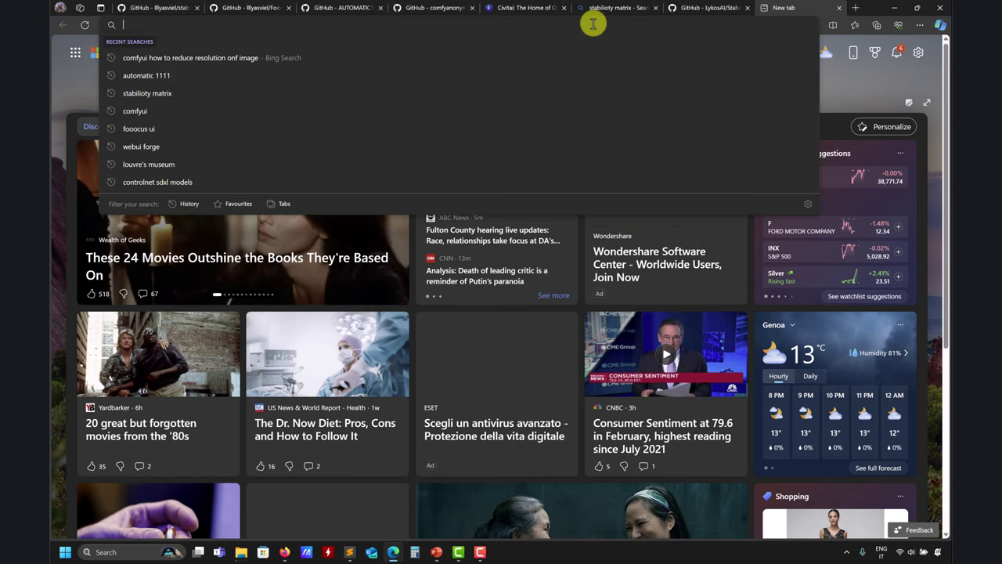
{"action": "type", "text": "7zip"}
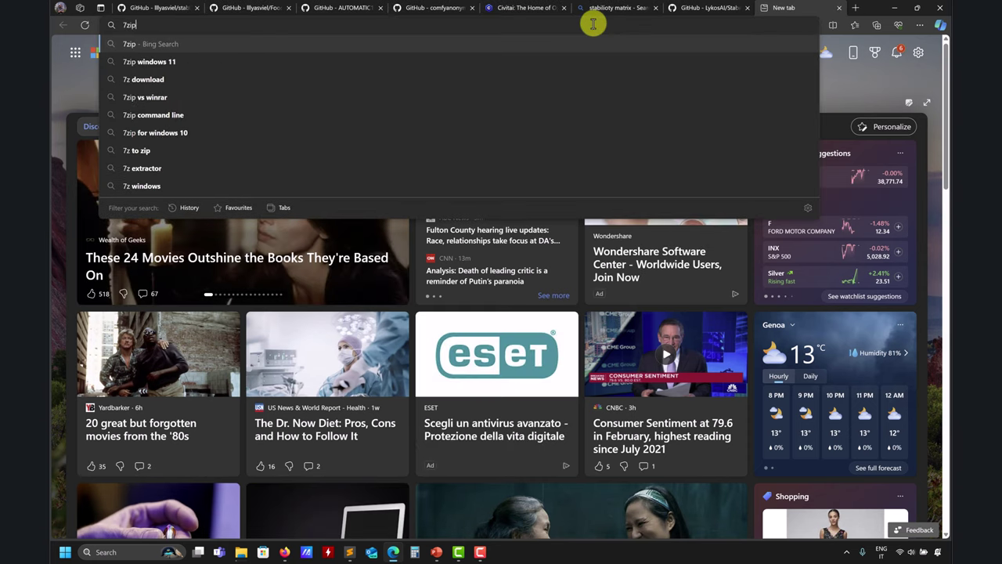
{"action": "key", "text": "Return"}
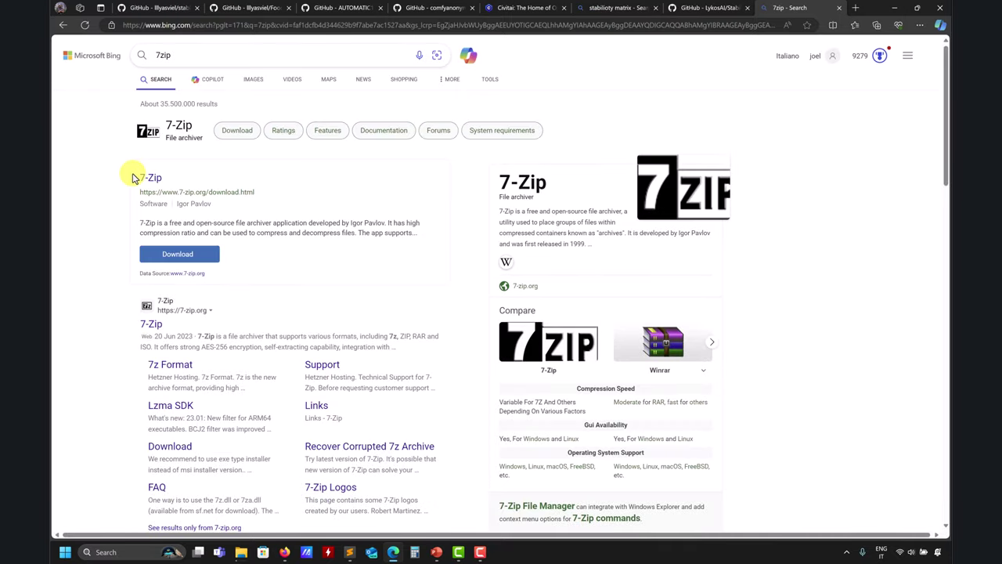
{"action": "left_click", "coordinate": [146, 7]}
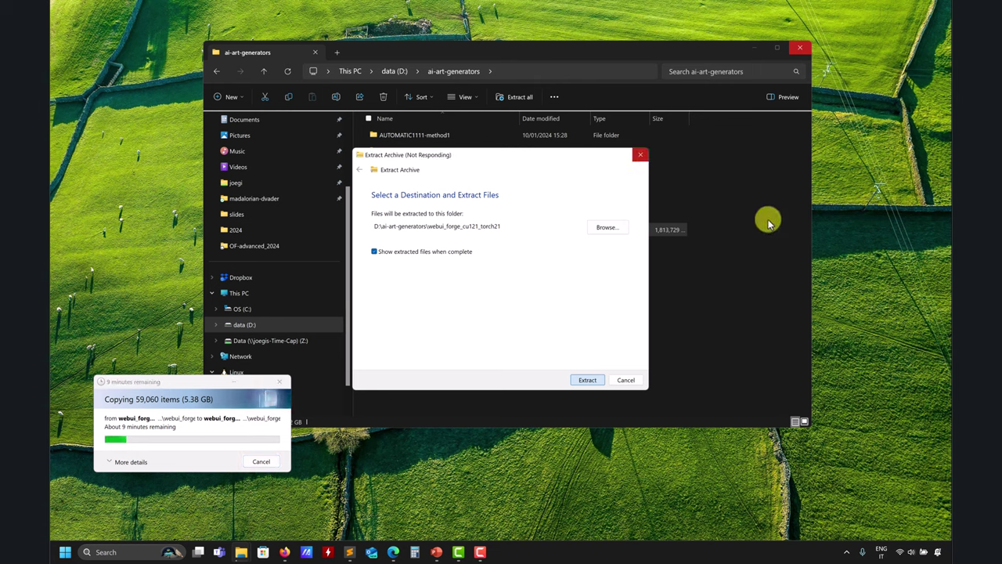
{"action": "left_click_drag", "start_coordinate": [176, 384], "coordinate": [160, 437]}
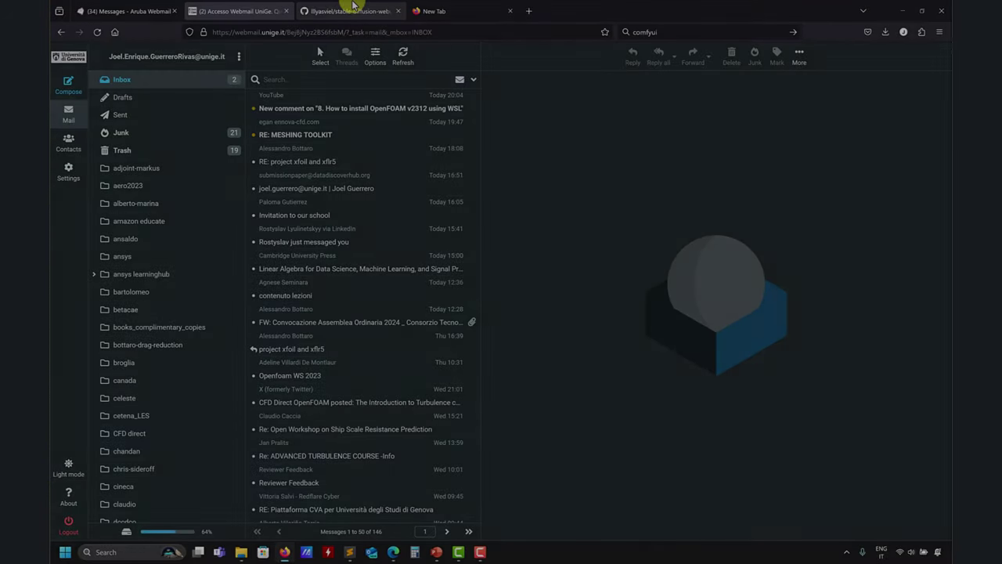
{"action": "left_click", "coordinate": [353, 7]}
{"action": "left_click", "coordinate": [458, 11]}
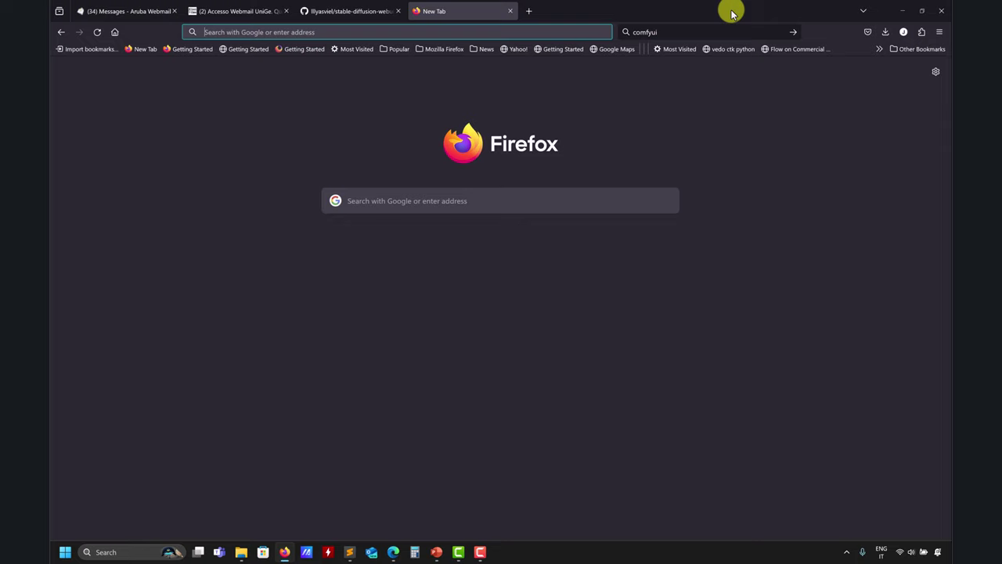
{"action": "left_click", "coordinate": [903, 9]}
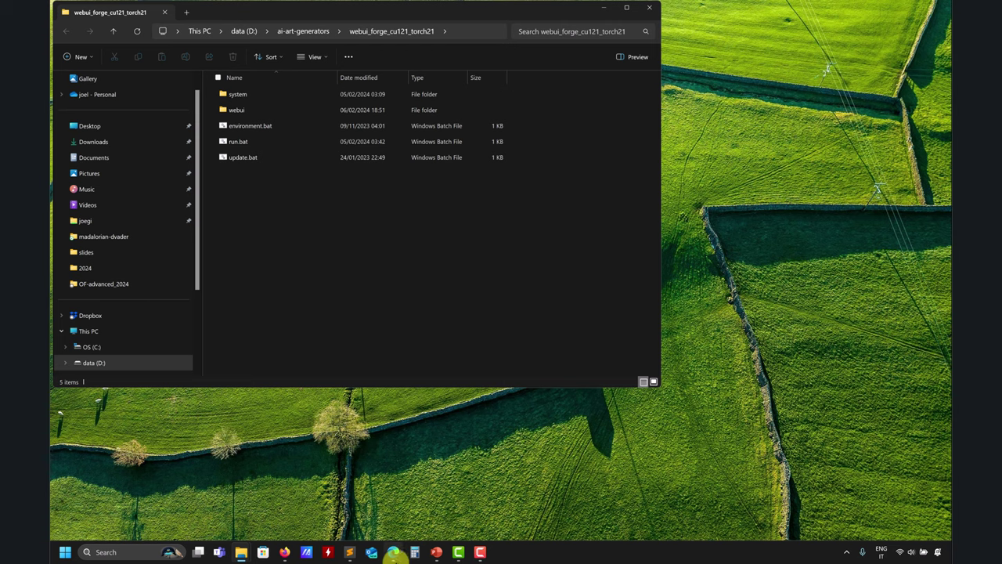
Check the Forge install notes in Edge, then run update.bat from the extracted folder, allowing it past Windows SmartScreen.
{"action": "left_click", "coordinate": [394, 551]}
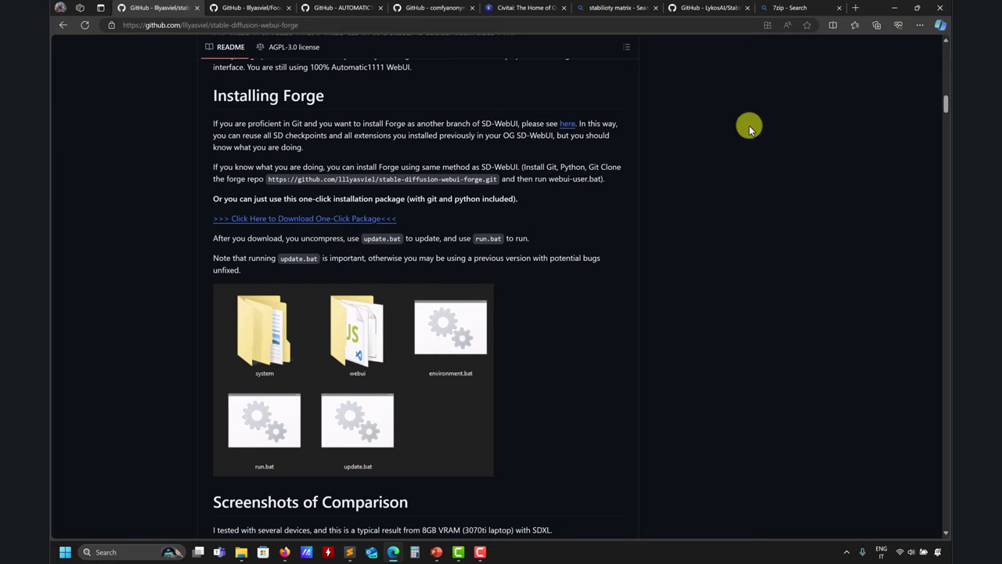
{"action": "left_click", "coordinate": [894, 8]}
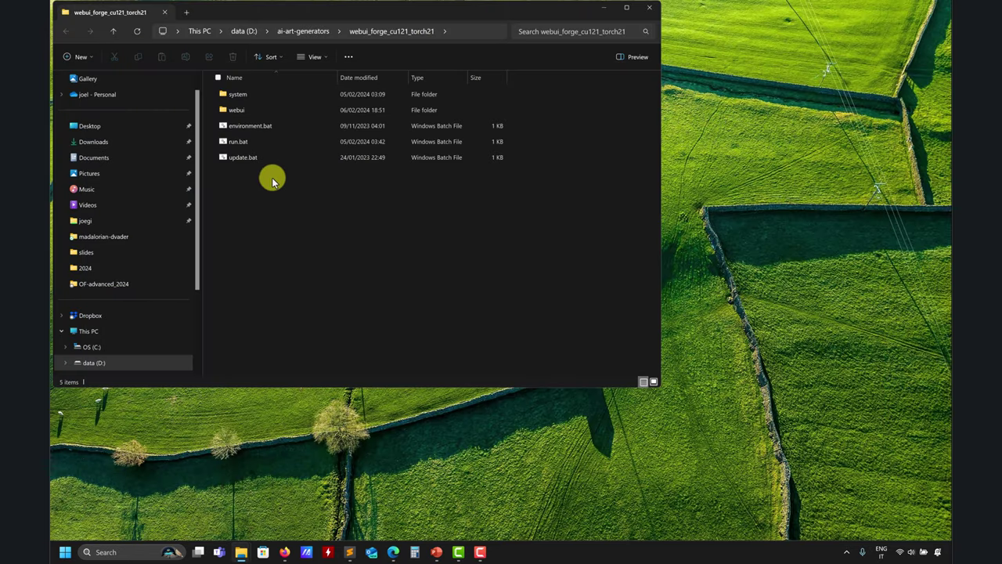
{"action": "double_click", "coordinate": [243, 159]}
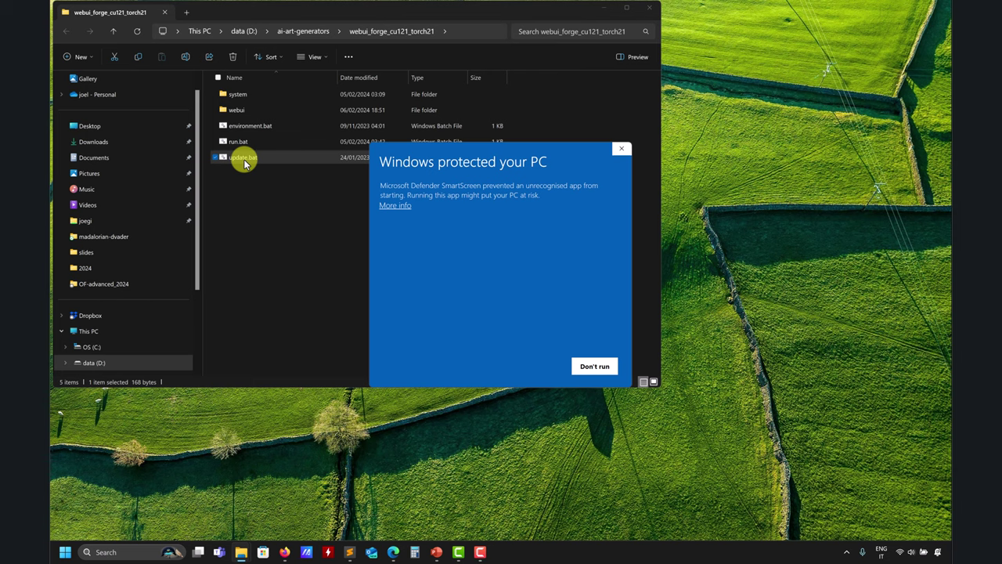
{"action": "left_click", "coordinate": [396, 206]}
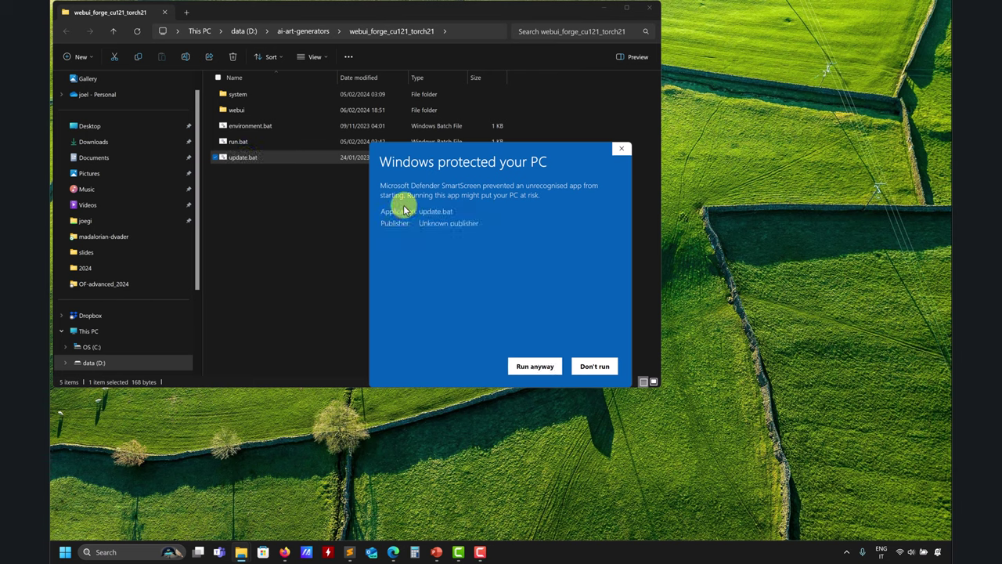
{"action": "left_click", "coordinate": [535, 368]}
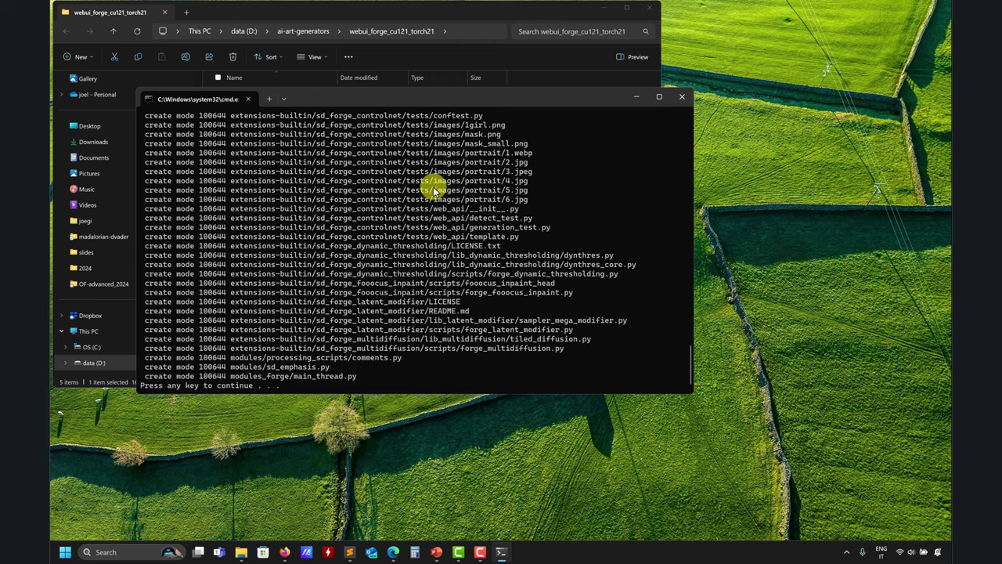
{"action": "key", "text": "Return"}
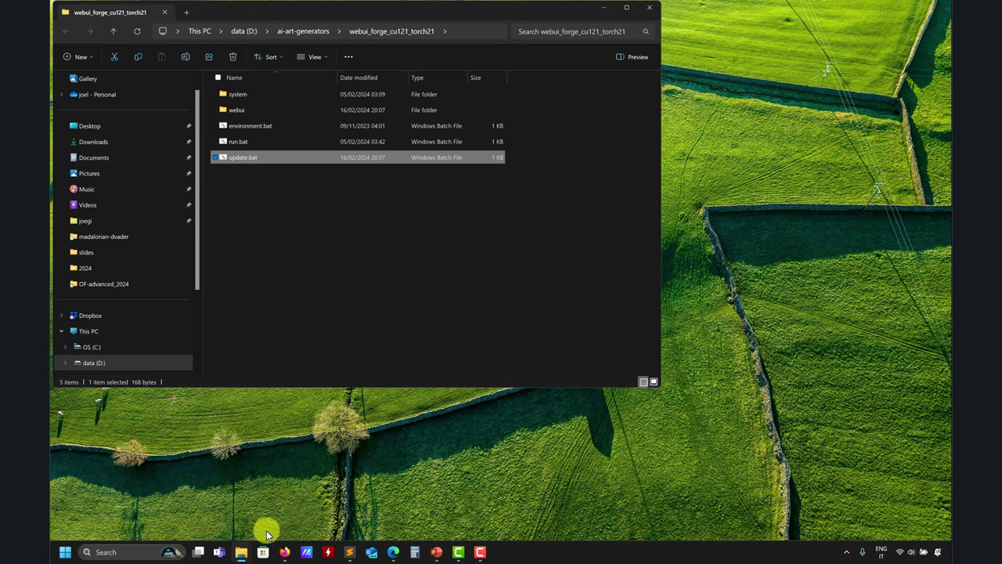
Go to the webui folder inside ai-art-generators\AUTOMATIC1111-method1\sd.webui and find its webui-user.bat file.
{"action": "mouse_move", "coordinate": [241, 555]}
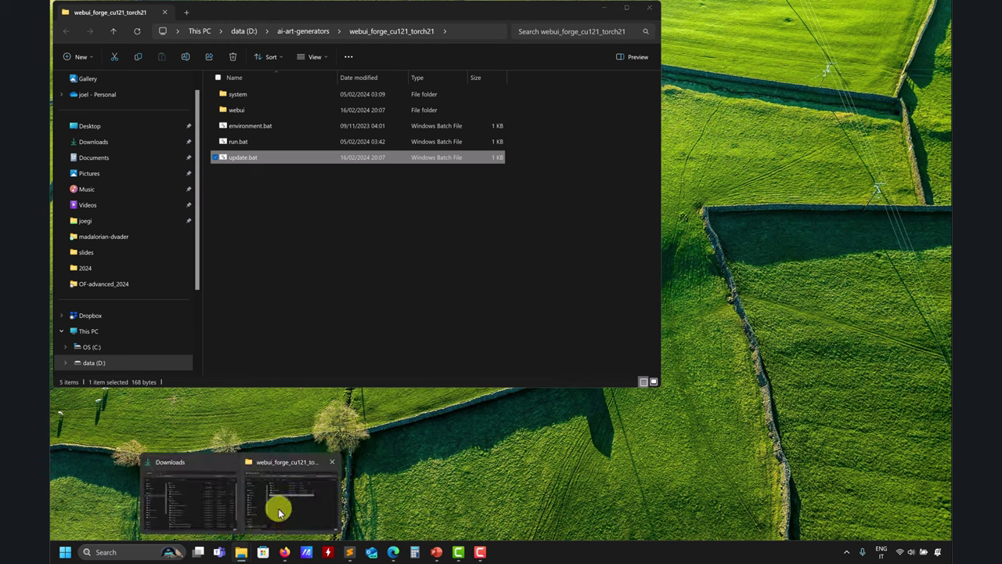
{"action": "left_click", "coordinate": [304, 32]}
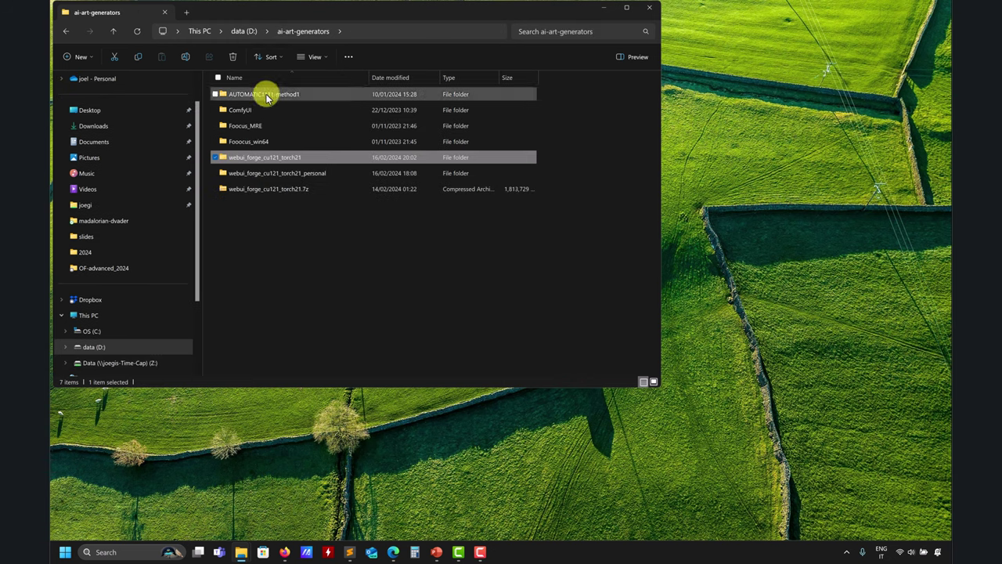
{"action": "double_click", "coordinate": [293, 98]}
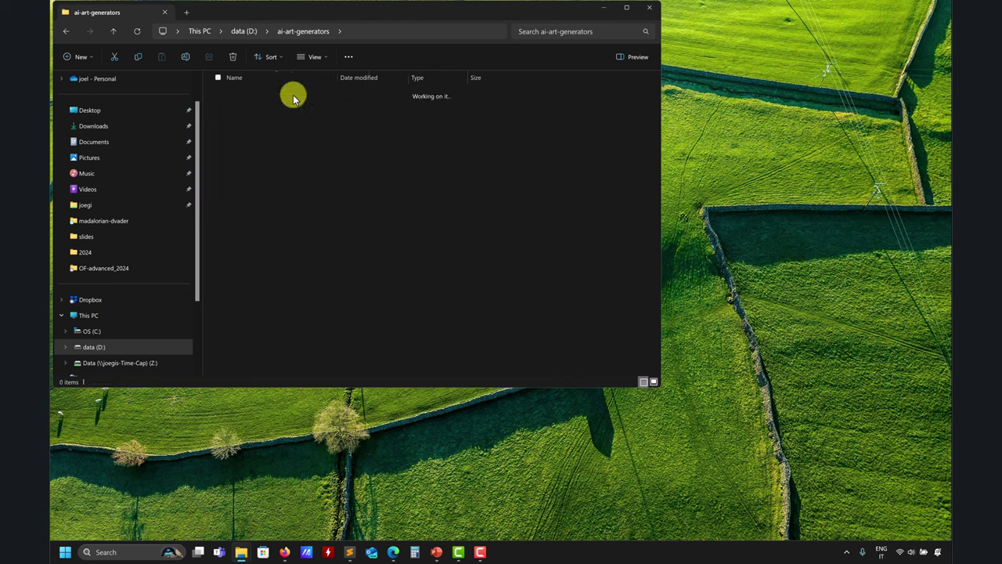
{"action": "double_click", "coordinate": [248, 98]}
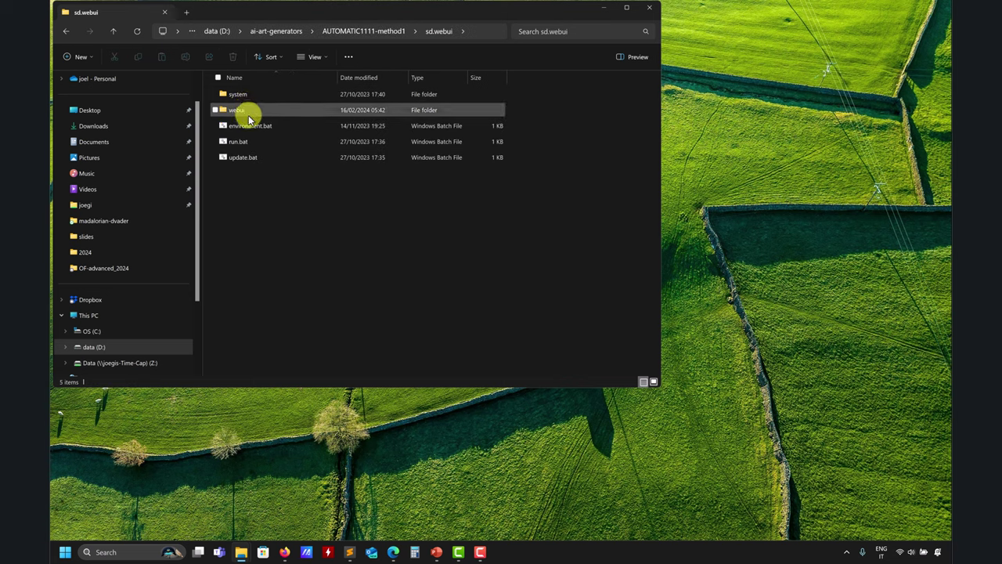
{"action": "double_click", "coordinate": [244, 112]}
{"action": "scroll", "coordinate": [269, 230], "scroll_direction": "down", "scroll_amount": 3}
{"action": "scroll", "coordinate": [268, 229], "scroll_direction": "down", "scroll_amount": 7}
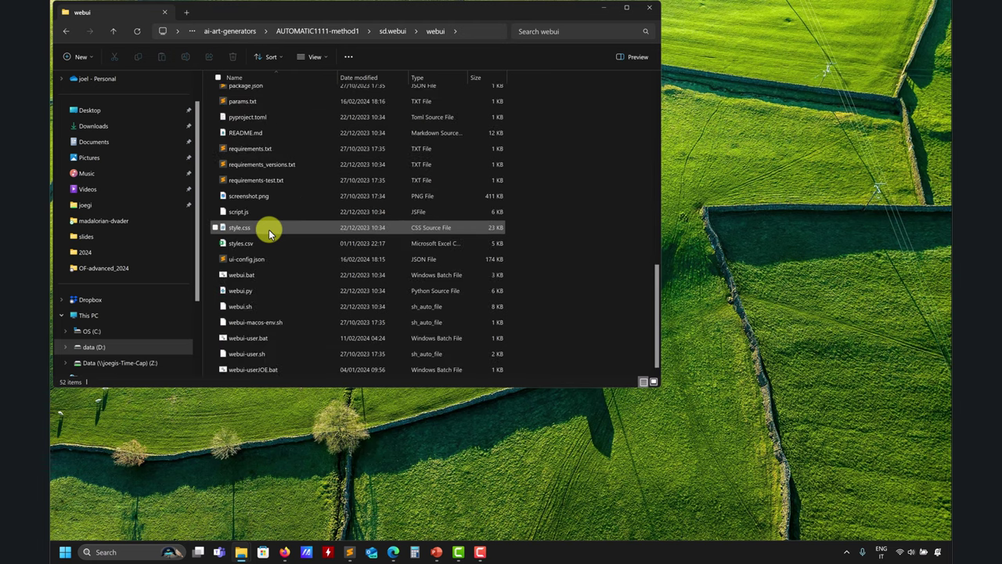
Open webui-user.bat from the AUTOMATIC1111 webui folder in Sublime Text.
{"action": "left_click", "coordinate": [350, 552]}
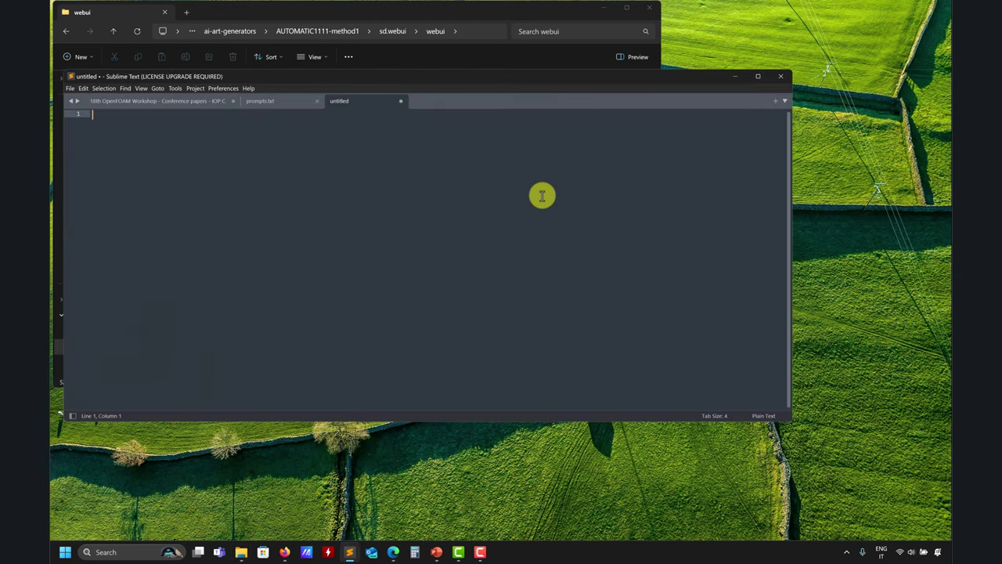
{"action": "left_click_drag", "start_coordinate": [548, 85], "coordinate": [638, 107]}
{"action": "left_click", "coordinate": [354, 11]}
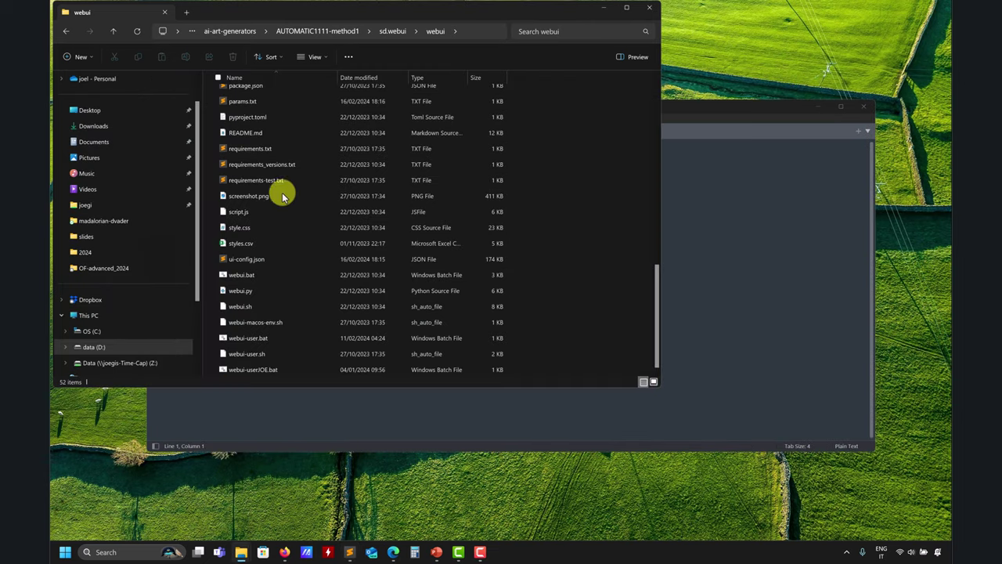
{"action": "left_click_drag", "start_coordinate": [268, 338], "coordinate": [704, 226]}
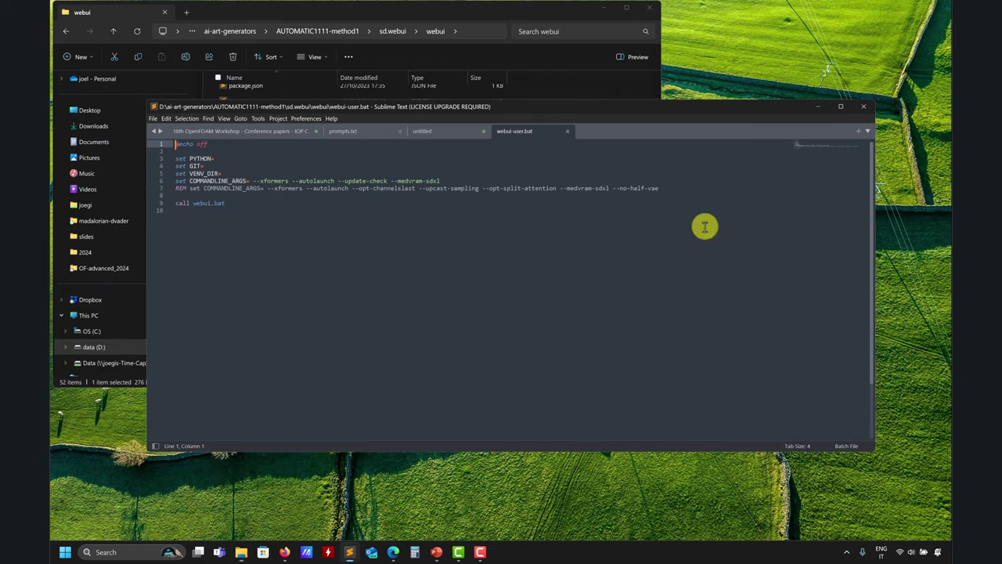
Return File Explorer to the ai-art-generators folder, move the Sublime Text window aside, and open the webui_forge_cu121_torch21 folder.
{"action": "left_click", "coordinate": [244, 20]}
{"action": "left_click", "coordinate": [112, 29]}
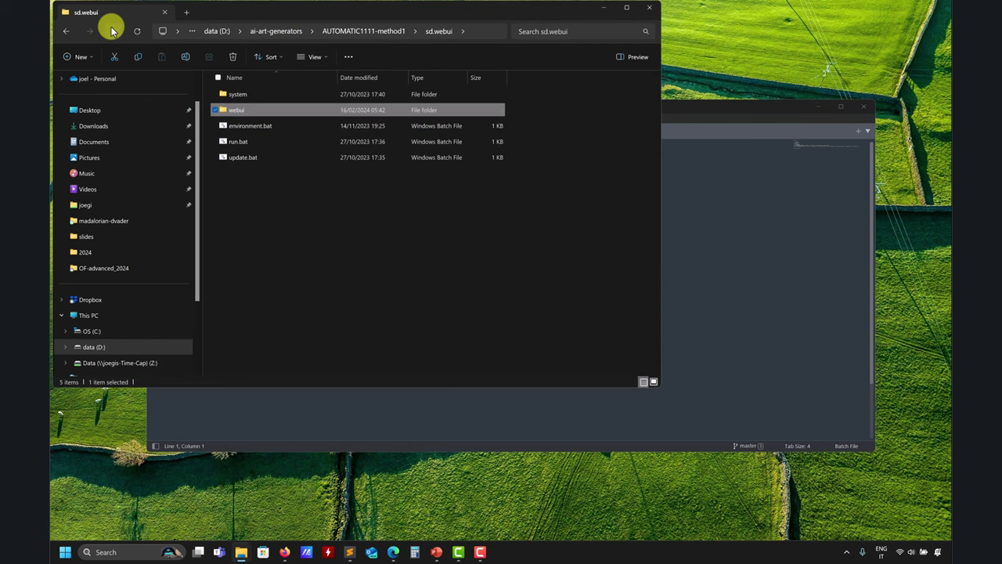
{"action": "left_click", "coordinate": [112, 30]}
{"action": "left_click", "coordinate": [112, 29]}
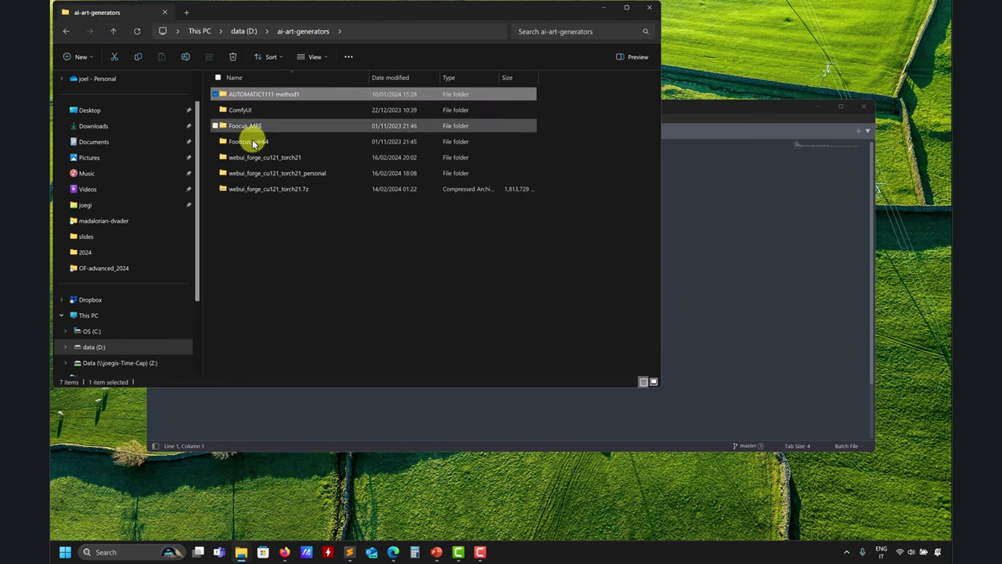
{"action": "left_click", "coordinate": [692, 223]}
{"action": "left_click_drag", "start_coordinate": [731, 109], "coordinate": [783, 119]}
{"action": "left_click", "coordinate": [419, 16]}
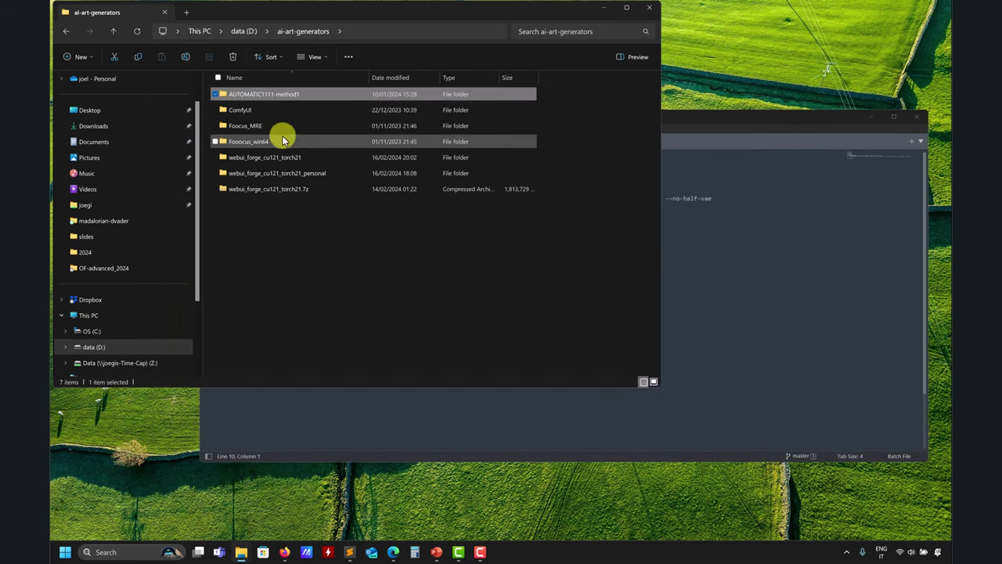
{"action": "left_click", "coordinate": [841, 288]}
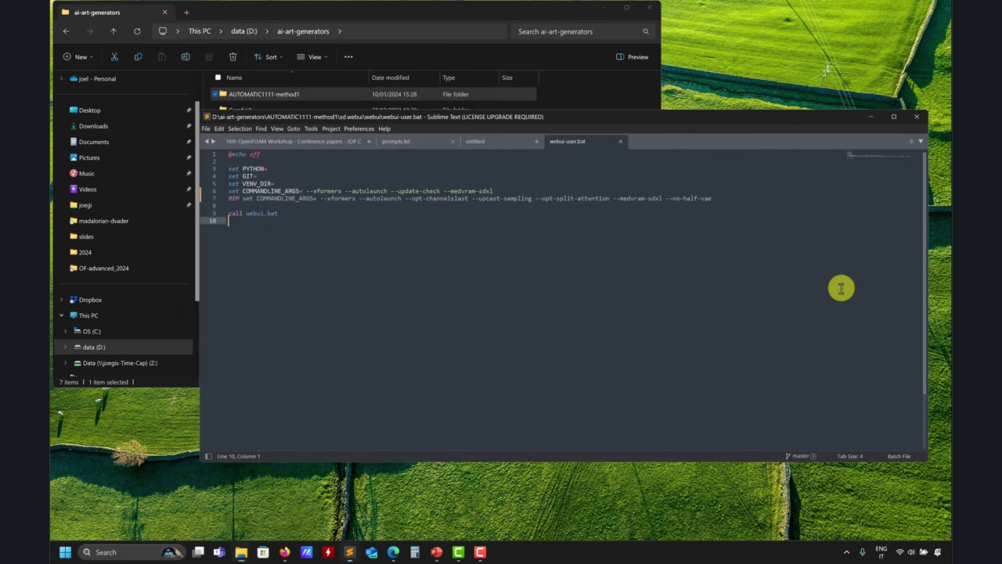
{"action": "left_click", "coordinate": [376, 18]}
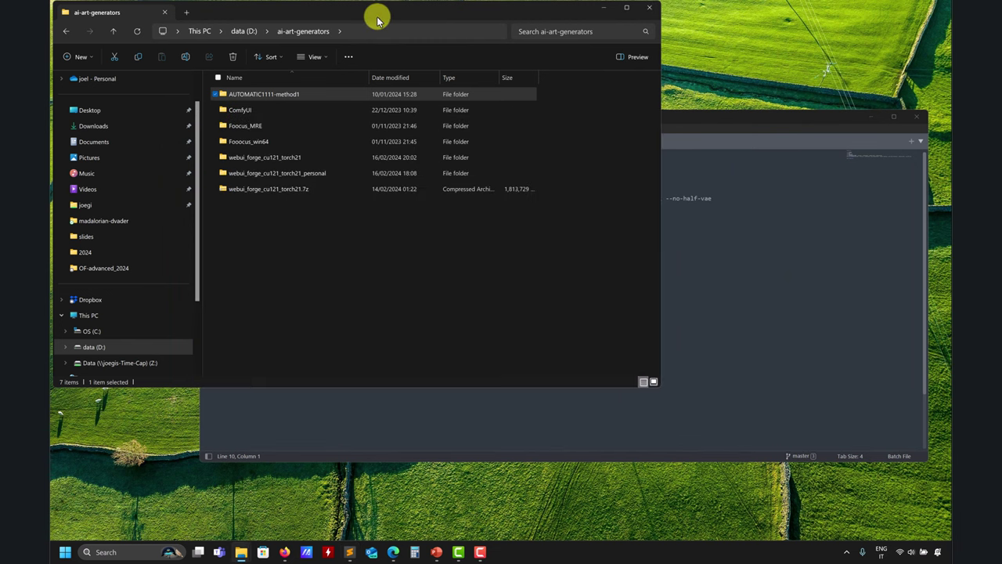
{"action": "double_click", "coordinate": [280, 156]}
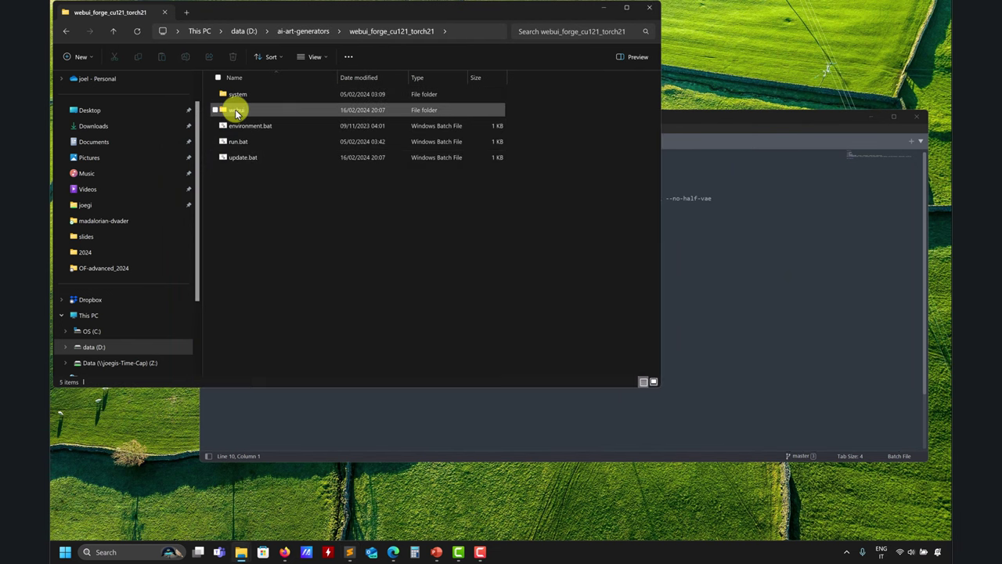
Open run.bat from the webui_forge_cu121_torch21 folder in Sublime Text, then return to File Explorer.
{"action": "mouse_move", "coordinate": [234, 109]}
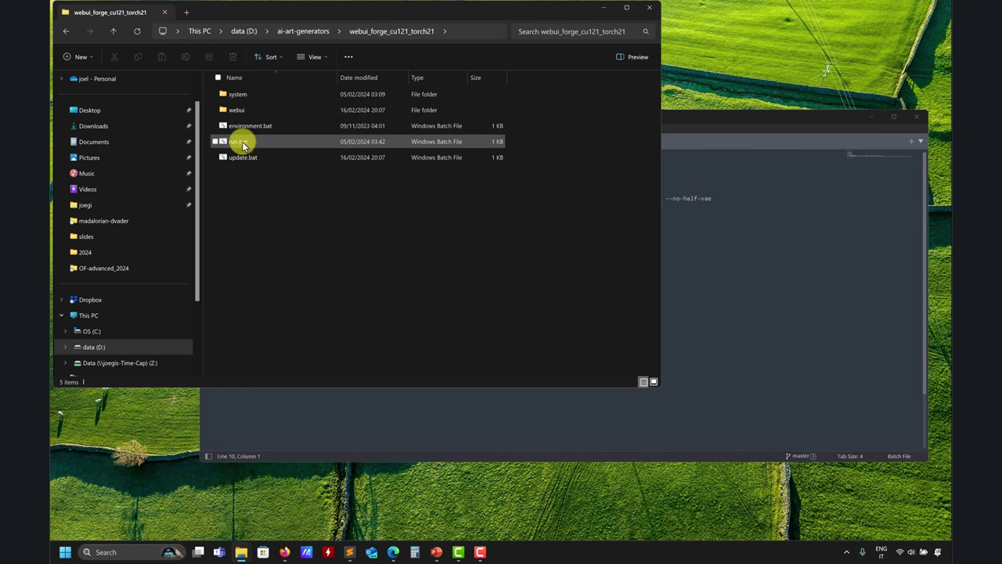
{"action": "left_click_drag", "start_coordinate": [238, 141], "coordinate": [712, 200]}
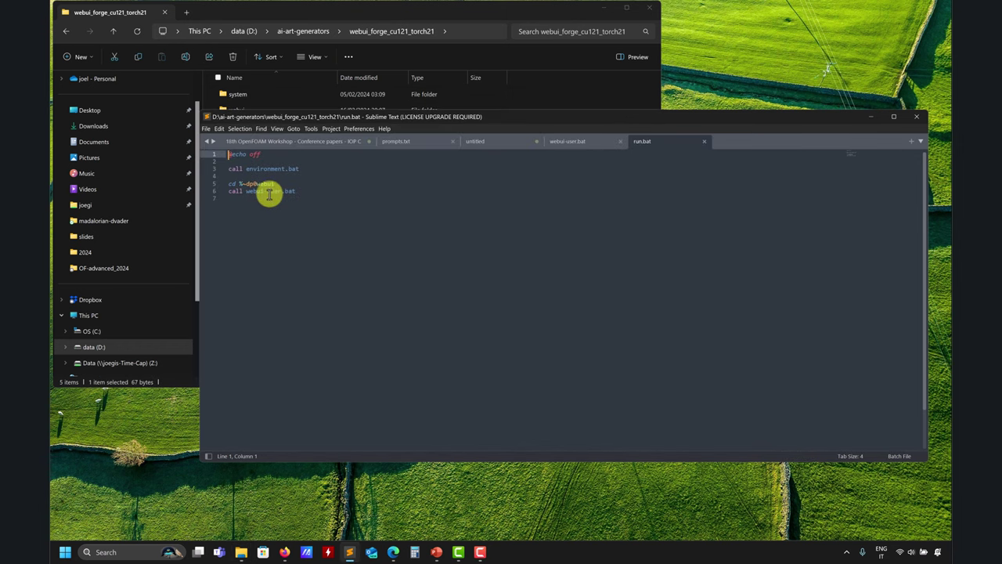
{"action": "left_click", "coordinate": [405, 11]}
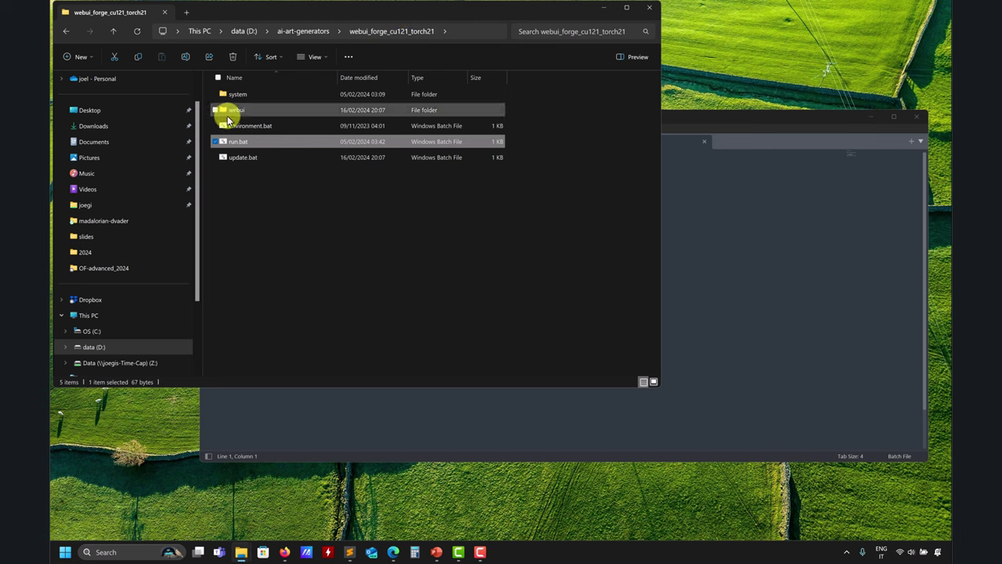
Open webui-user.bat from the webui subfolder of webui_forge_cu121_torch21 in Sublime Text.
{"action": "left_click", "coordinate": [232, 114]}
{"action": "double_click", "coordinate": [232, 113]}
{"action": "scroll", "coordinate": [279, 247], "scroll_direction": "down", "scroll_amount": 8}
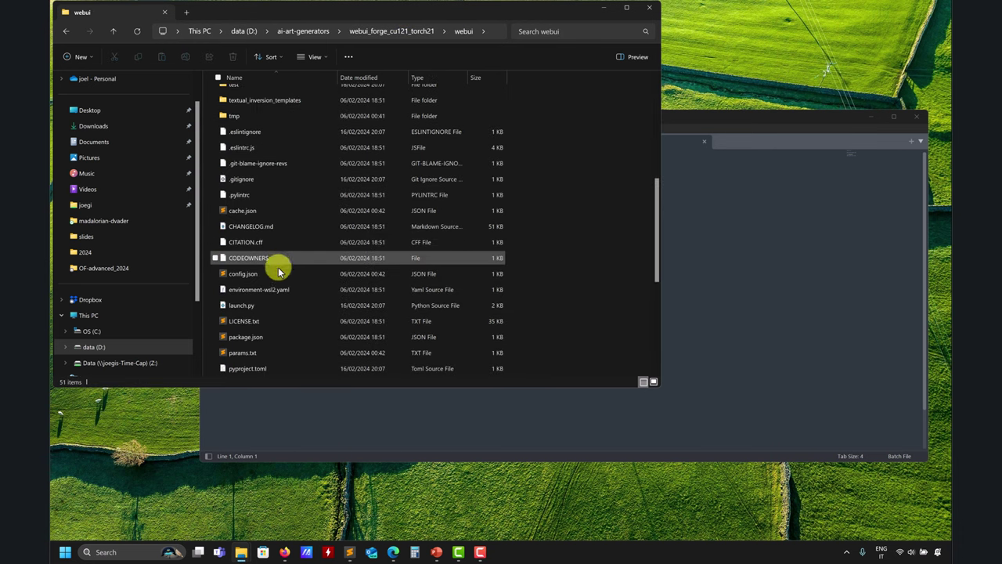
{"action": "scroll", "coordinate": [268, 337], "scroll_direction": "down", "scroll_amount": 5}
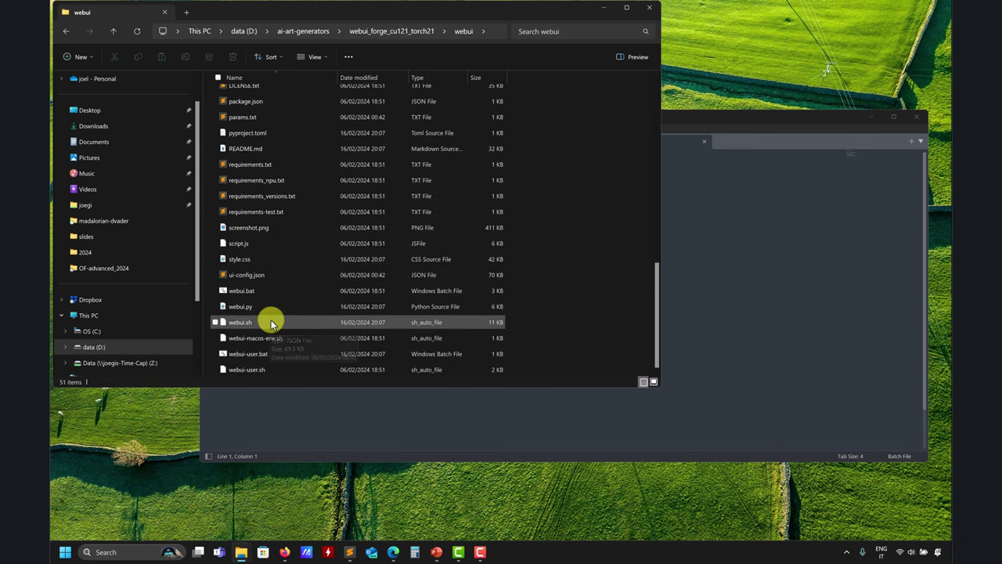
{"action": "double_click", "coordinate": [258, 353]}
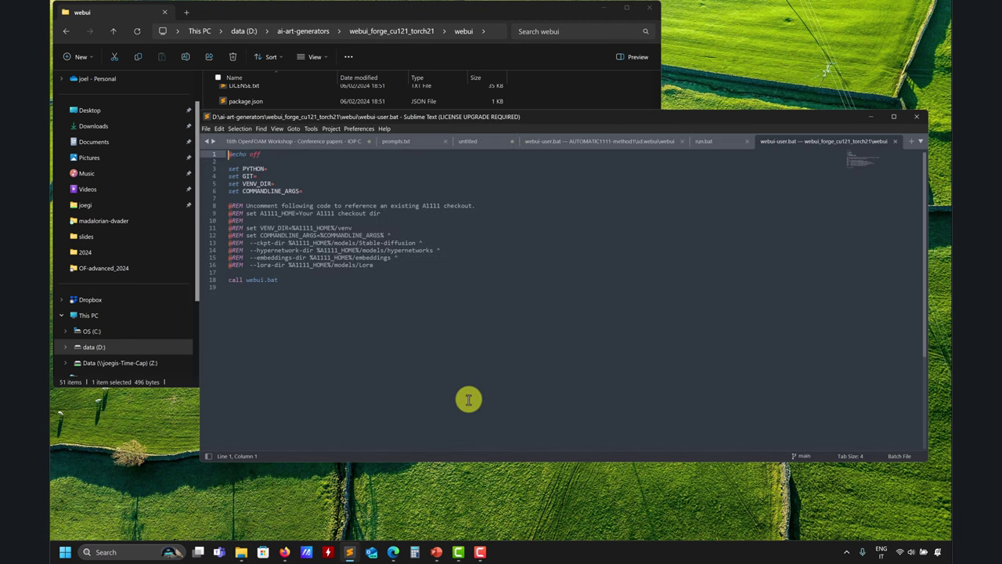
Review the Installing Forge section of the GitHub README in Edge, then return to Forge's webui-user.bat.
{"action": "mouse_move", "coordinate": [285, 552]}
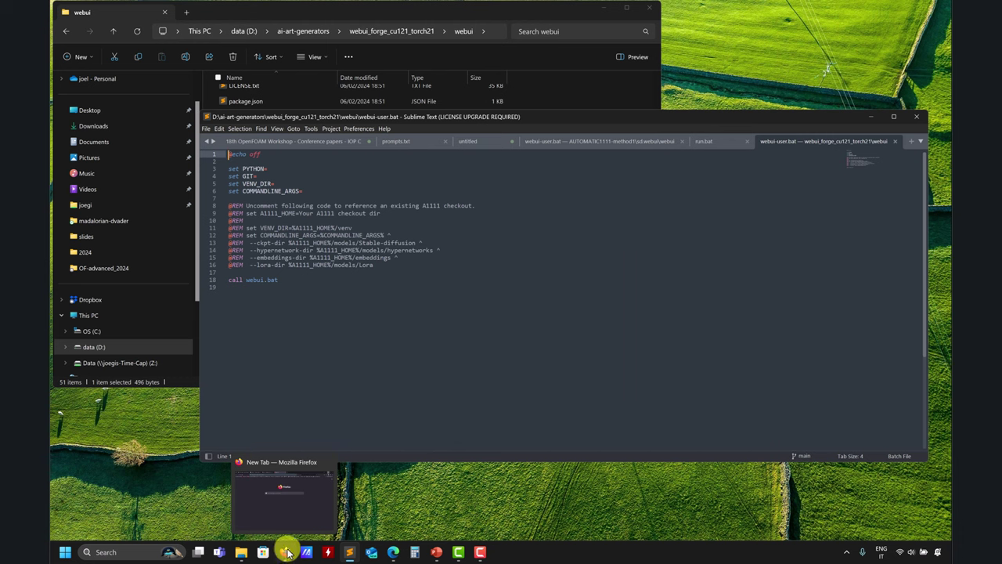
{"action": "left_click", "coordinate": [436, 511]}
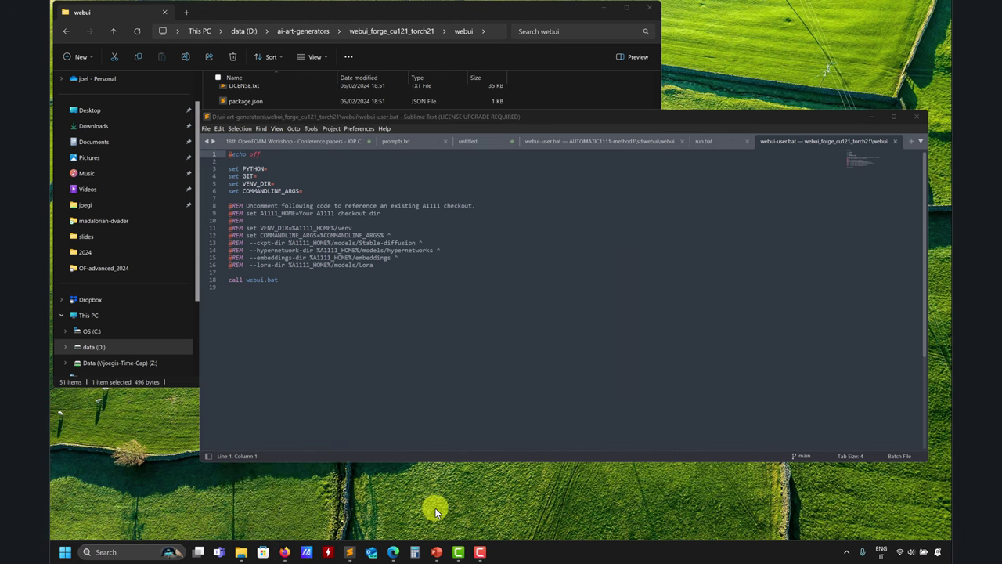
{"action": "left_click", "coordinate": [392, 550]}
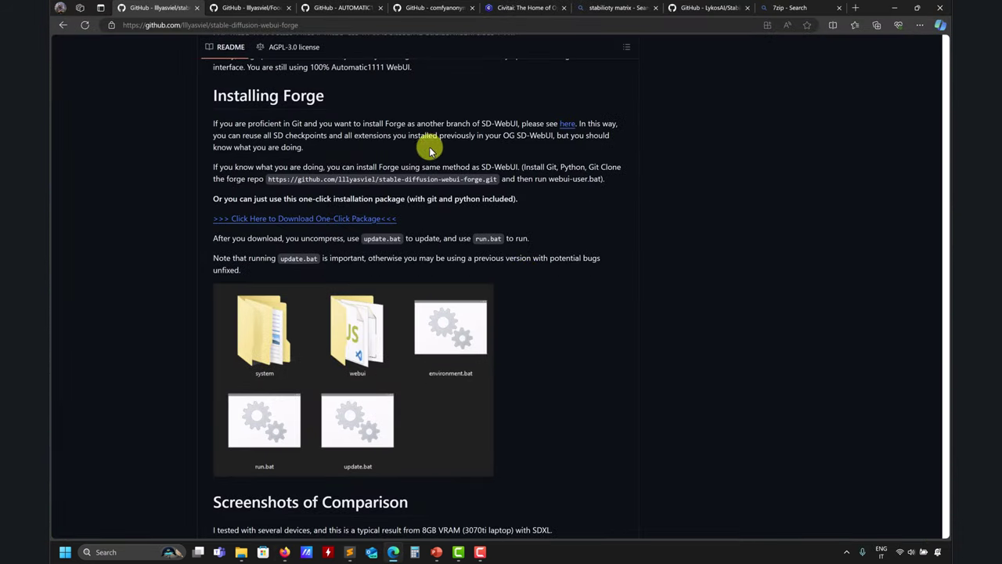
{"action": "scroll", "coordinate": [132, 317], "scroll_direction": "down", "scroll_amount": 4}
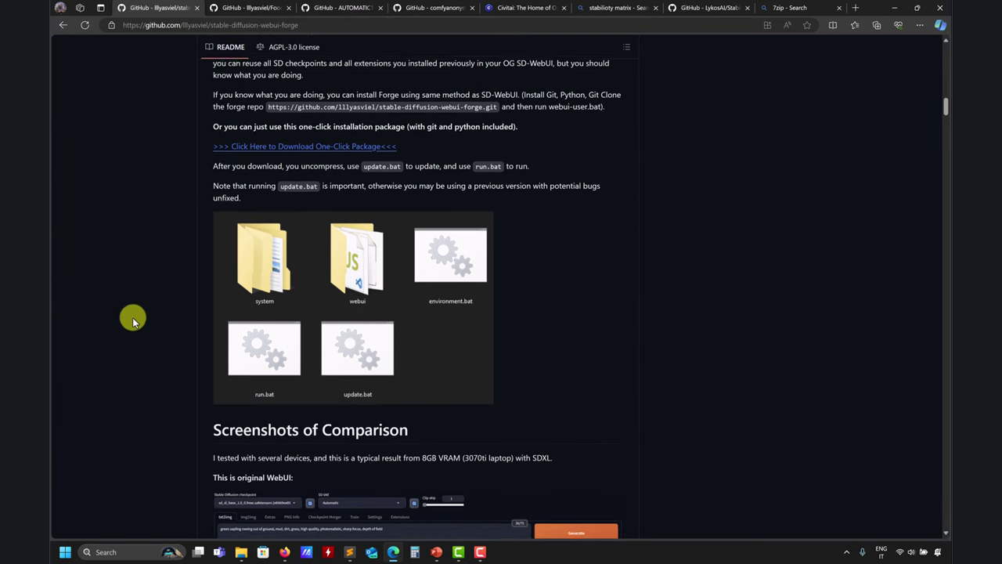
{"action": "scroll", "coordinate": [135, 321], "scroll_direction": "down", "scroll_amount": 5}
{"action": "left_click", "coordinate": [894, 7]}
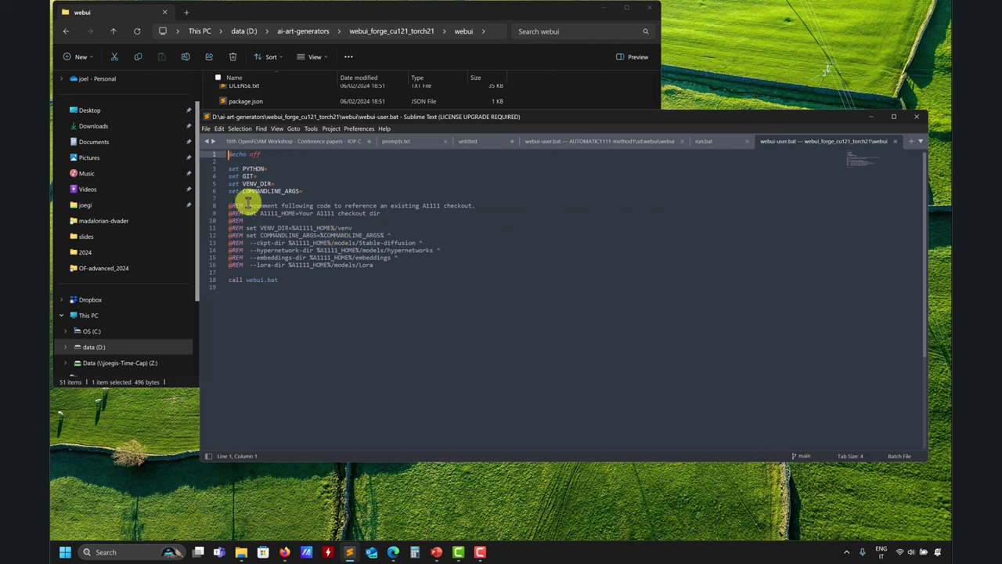
{"action": "left_click_drag", "start_coordinate": [245, 205], "coordinate": [223, 207]}
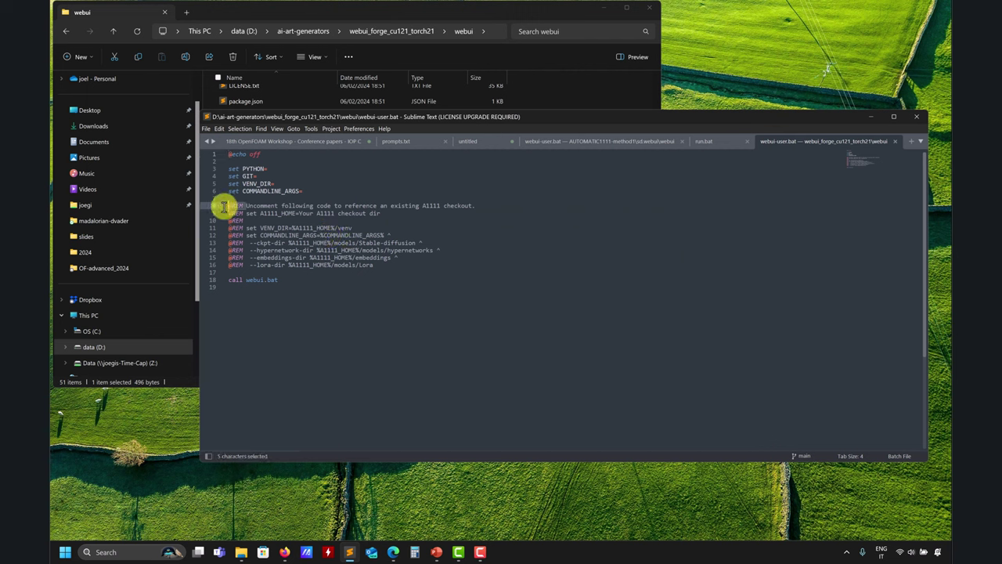
{"action": "left_click", "coordinate": [237, 204]}
{"action": "left_click_drag", "start_coordinate": [241, 205], "coordinate": [235, 204]}
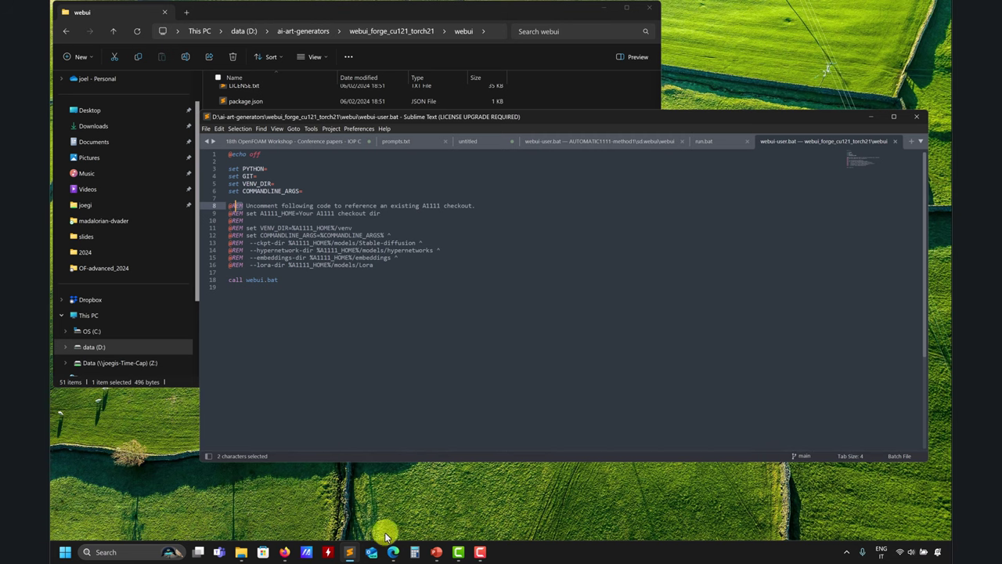
Look through the README's comparison of original WebUI and WebUI Forge in Edge, then return to Sublime Text.
{"action": "left_click", "coordinate": [392, 549]}
{"action": "scroll", "coordinate": [167, 219], "scroll_direction": "down", "scroll_amount": 5}
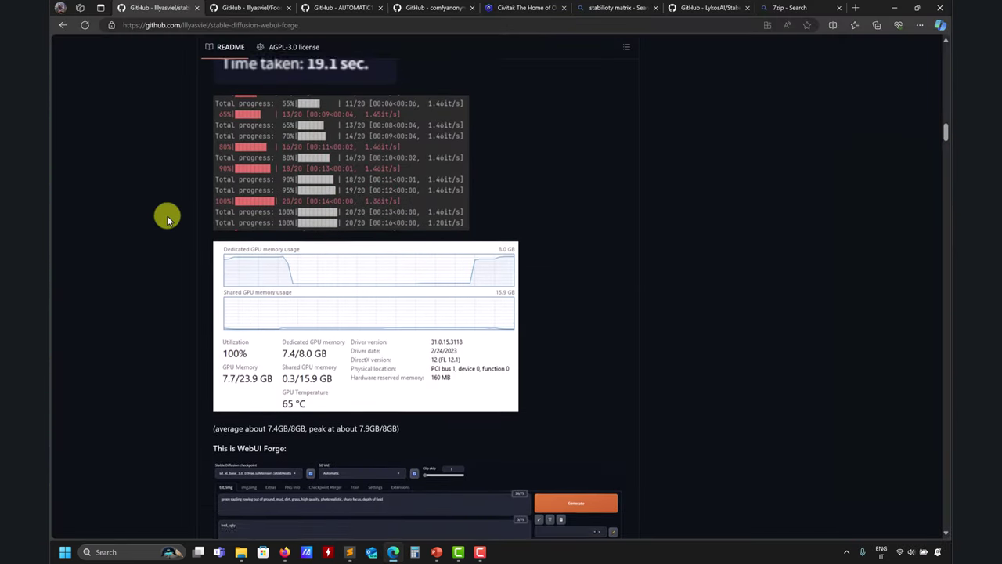
{"action": "scroll", "coordinate": [166, 219], "scroll_direction": "down", "scroll_amount": 10}
{"action": "left_click", "coordinate": [894, 8]}
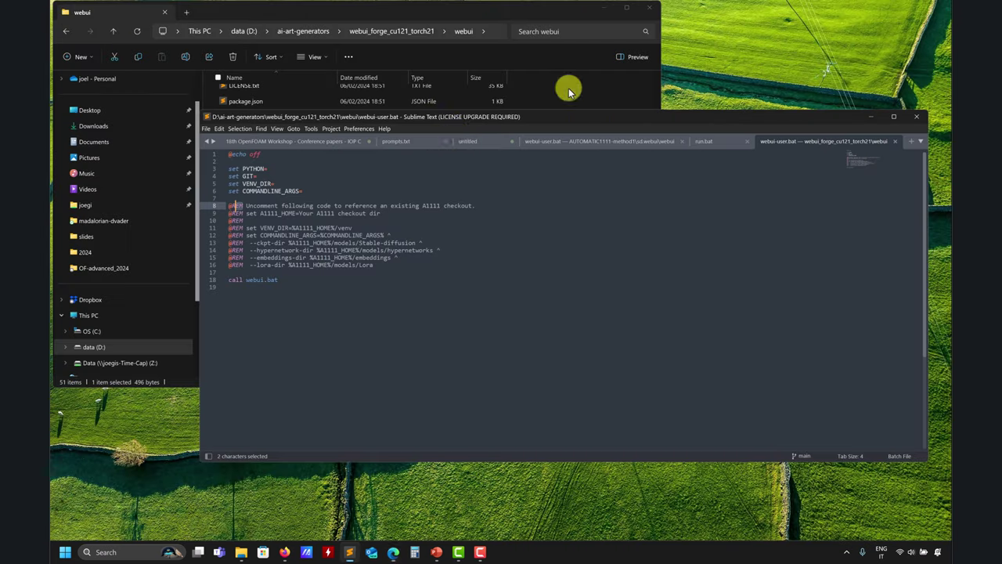
Compare the COMMANDLINE_ARGS line in Forge's webui-user.bat with the AUTOMATIC1111 version, highlighting its xformers option.
{"action": "left_click", "coordinate": [309, 191]}
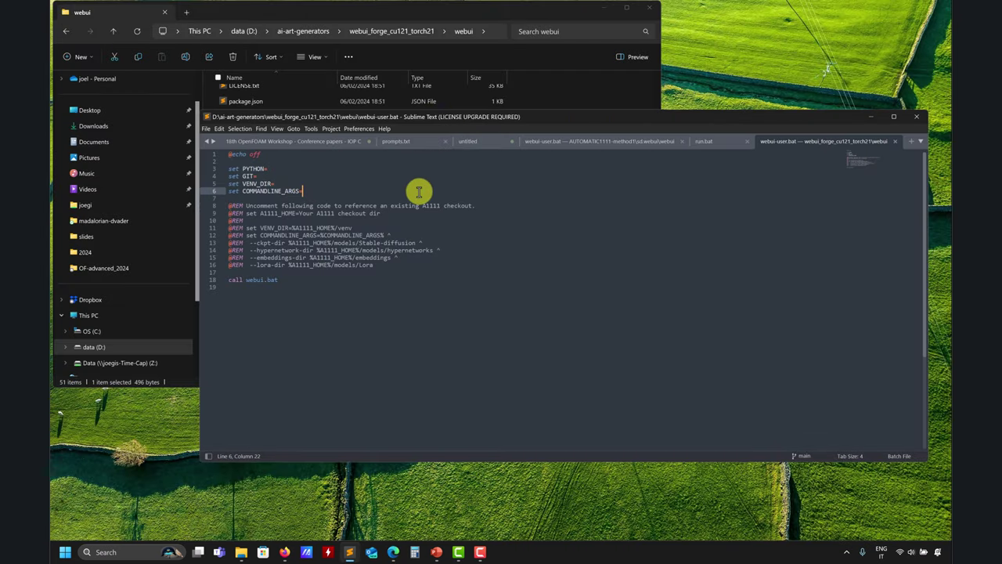
{"action": "left_click", "coordinate": [708, 144]}
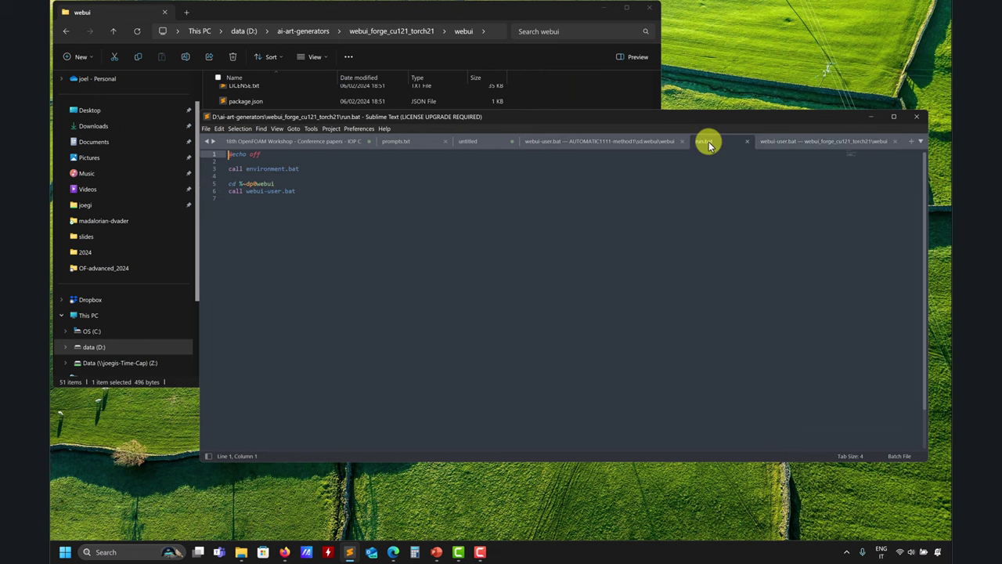
{"action": "left_click", "coordinate": [638, 143]}
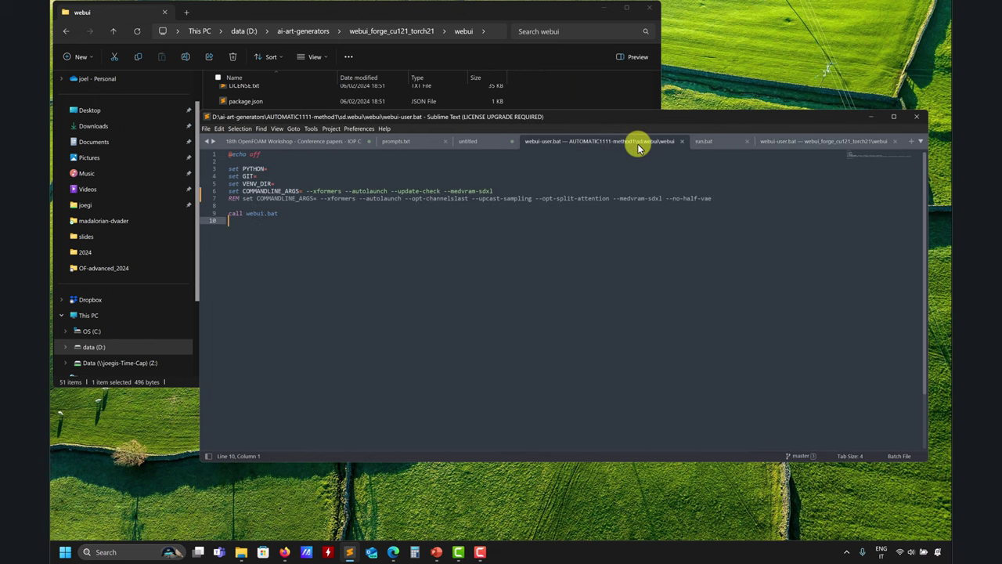
{"action": "double_click", "coordinate": [329, 190]}
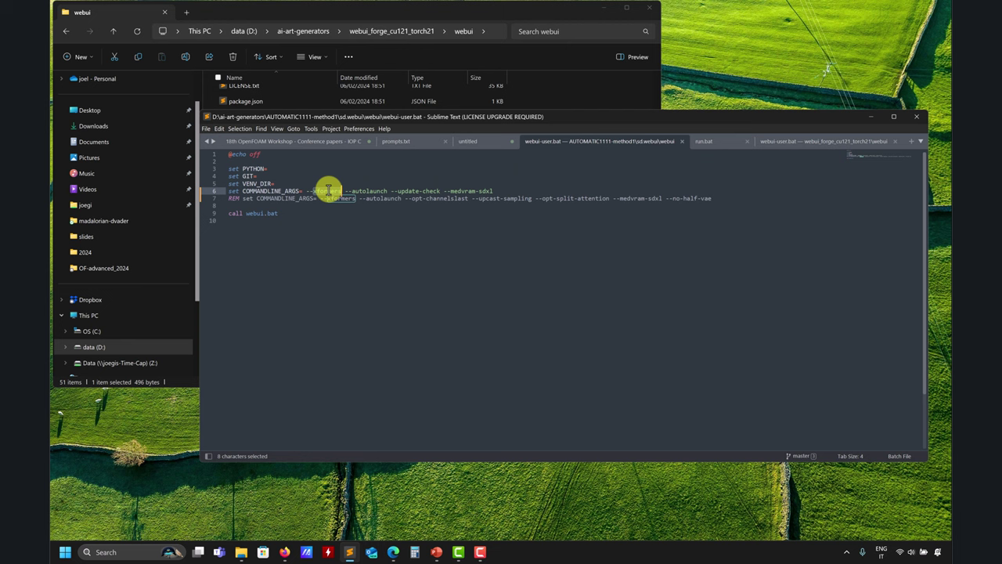
{"action": "left_click", "coordinate": [819, 142]}
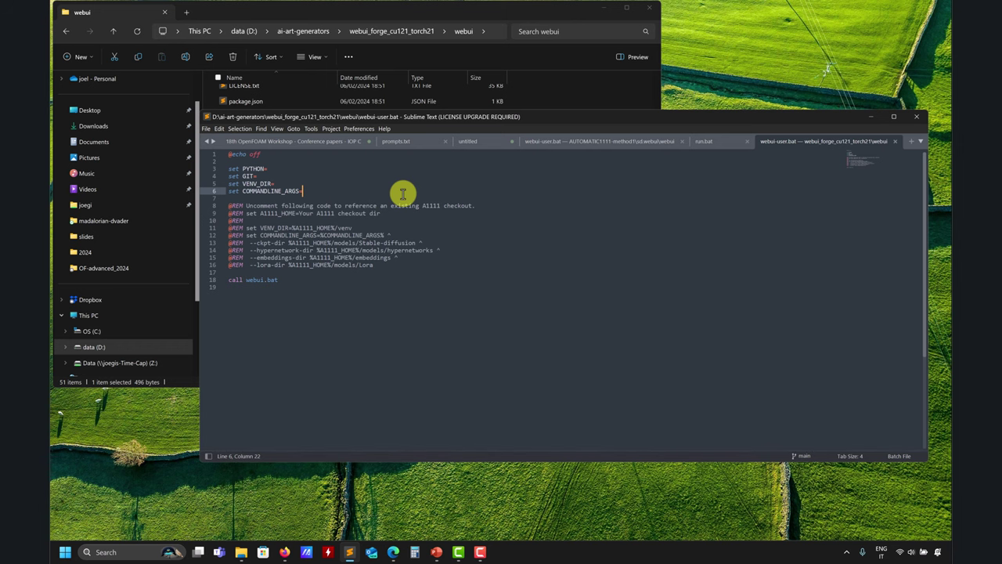
In File Explorer, go up to ai-art-generators and open the webui_forge_cu121_torch21_personal folder, then switch back to Sublime Text.
{"action": "left_click", "coordinate": [363, 12]}
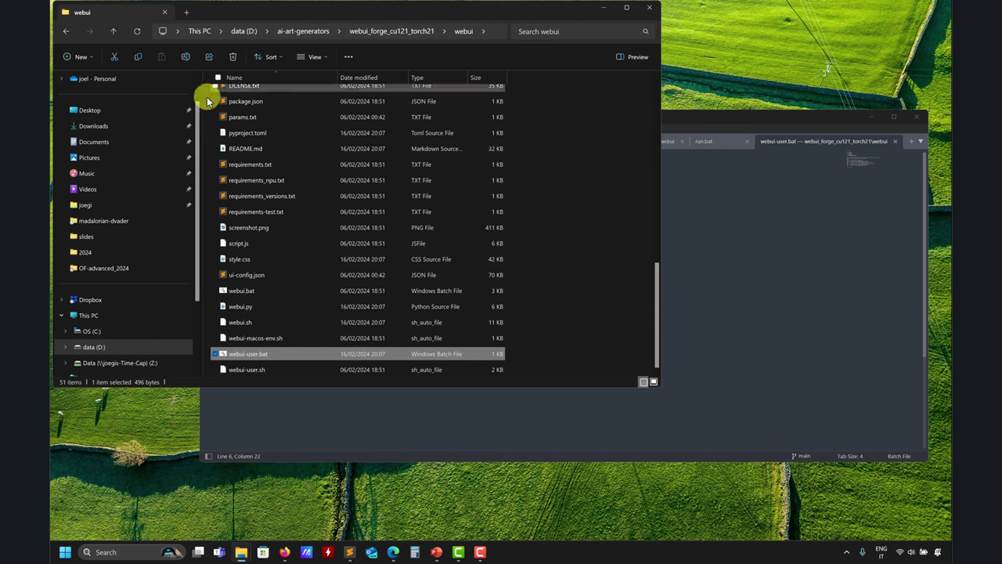
{"action": "left_click", "coordinate": [115, 34]}
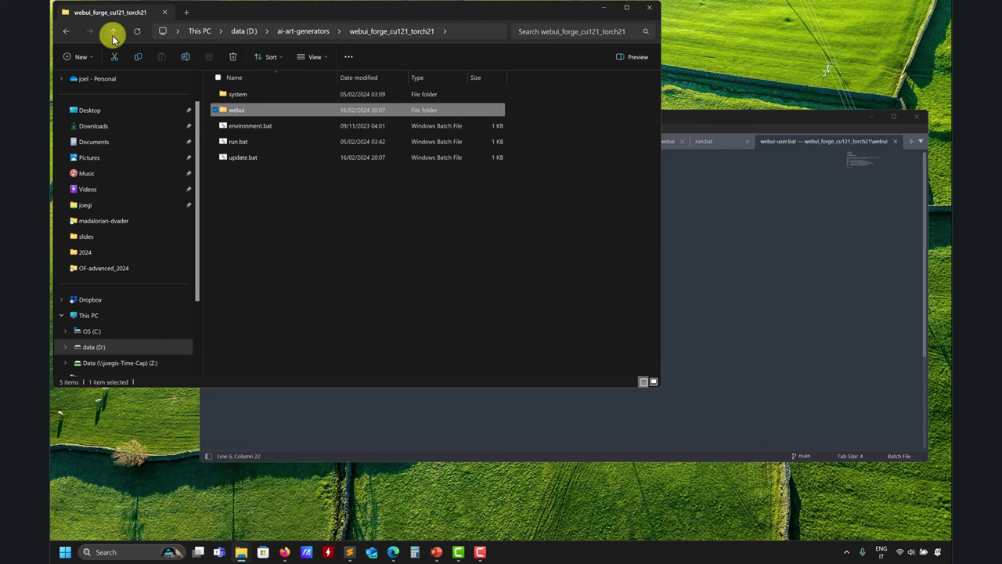
{"action": "left_click", "coordinate": [113, 38]}
{"action": "double_click", "coordinate": [290, 174]}
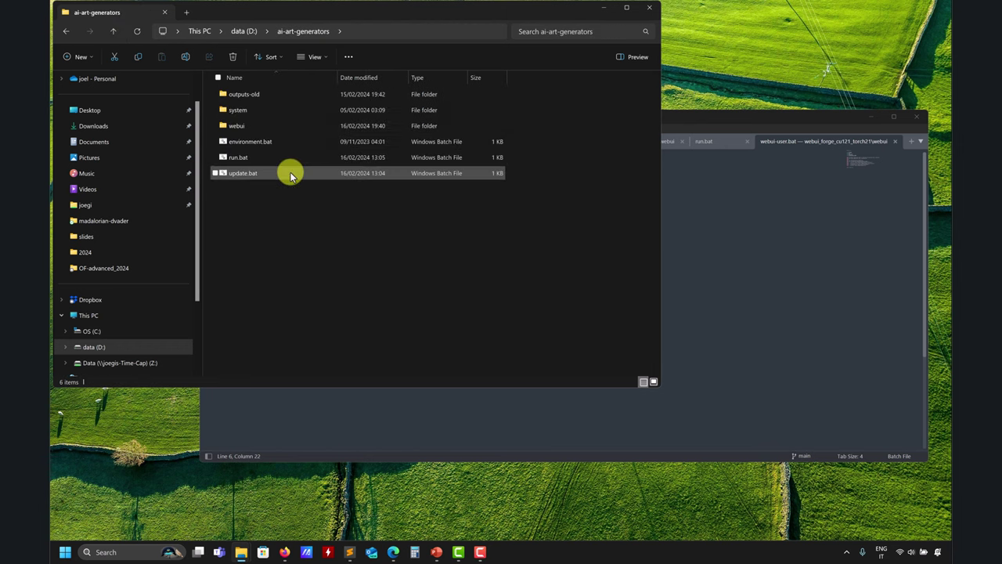
{"action": "left_click", "coordinate": [758, 311]}
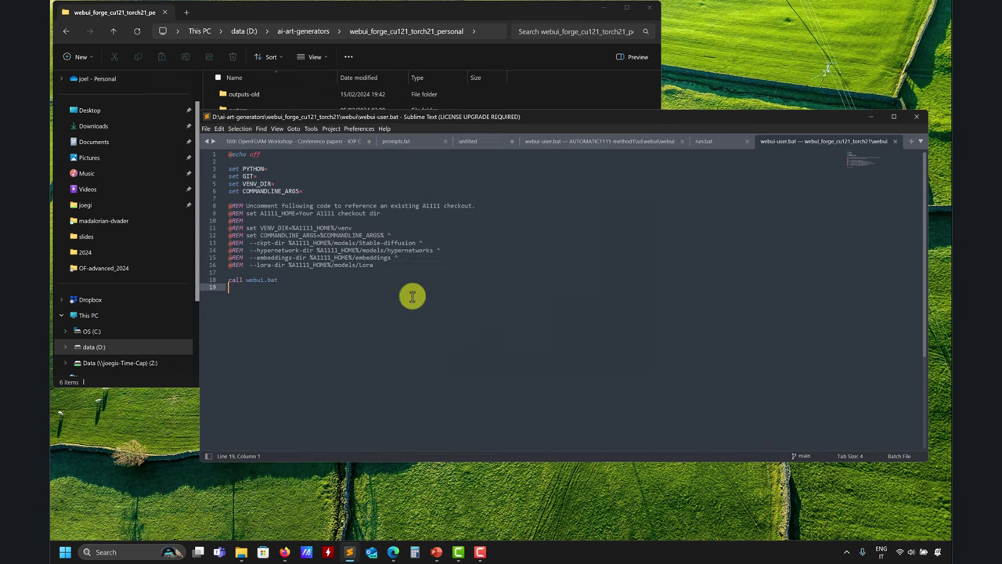
Open webui-user.bat from the webui subfolder of webui_forge_cu121_torch21_personal in Sublime Text.
{"action": "left_click", "coordinate": [340, 18]}
{"action": "left_click", "coordinate": [244, 128]}
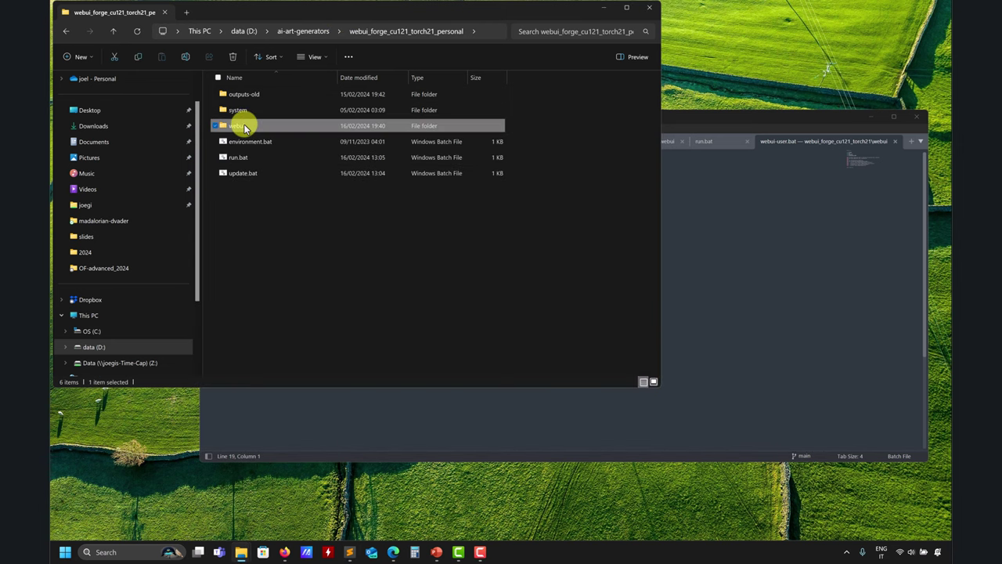
{"action": "double_click", "coordinate": [244, 128]}
{"action": "scroll", "coordinate": [298, 295], "scroll_direction": "down", "scroll_amount": 10}
{"action": "left_click", "coordinate": [286, 354]}
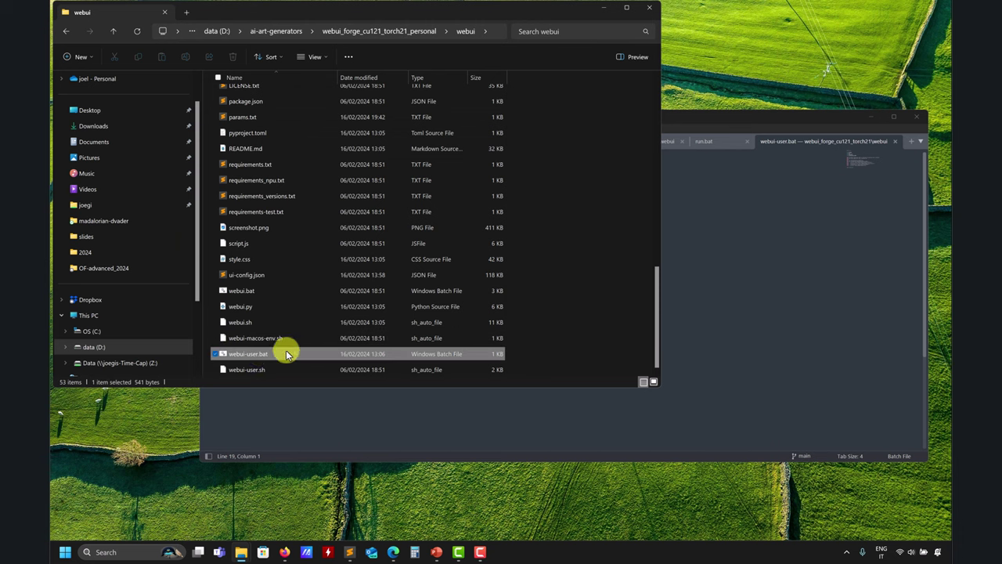
{"action": "double_click", "coordinate": [285, 354]}
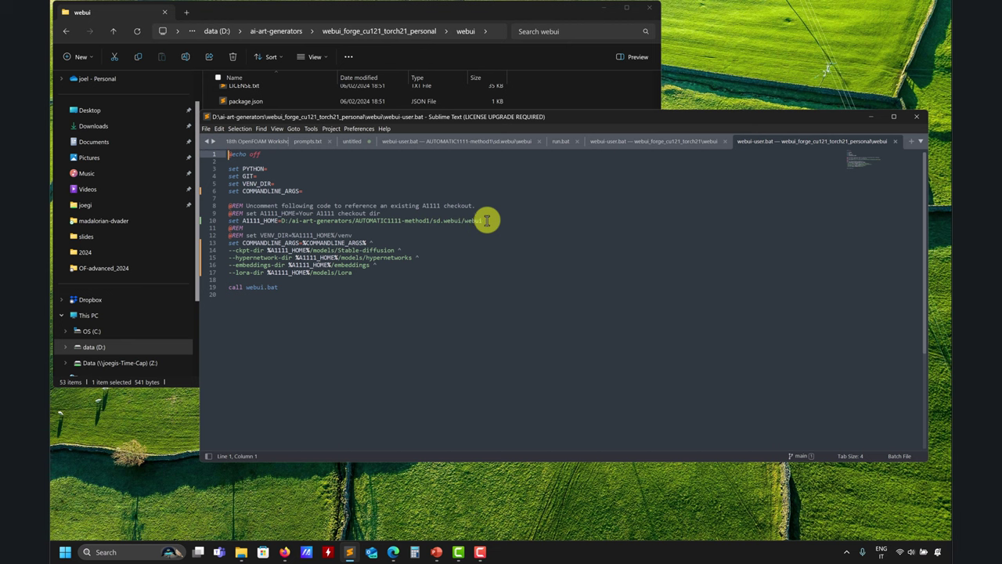
Highlight the A1111_HOME path D:/ai-art-generators/AUTOMATIC1111-method1/sd.webui/webui on line 10, then clear the selection.
{"action": "left_click_drag", "start_coordinate": [486, 220], "coordinate": [284, 220]}
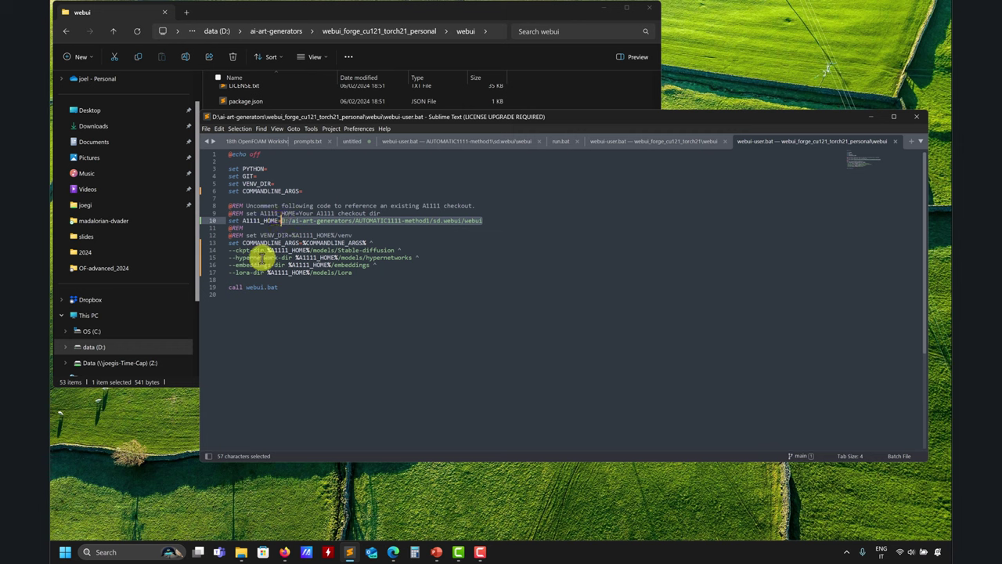
{"action": "left_click", "coordinate": [294, 227]}
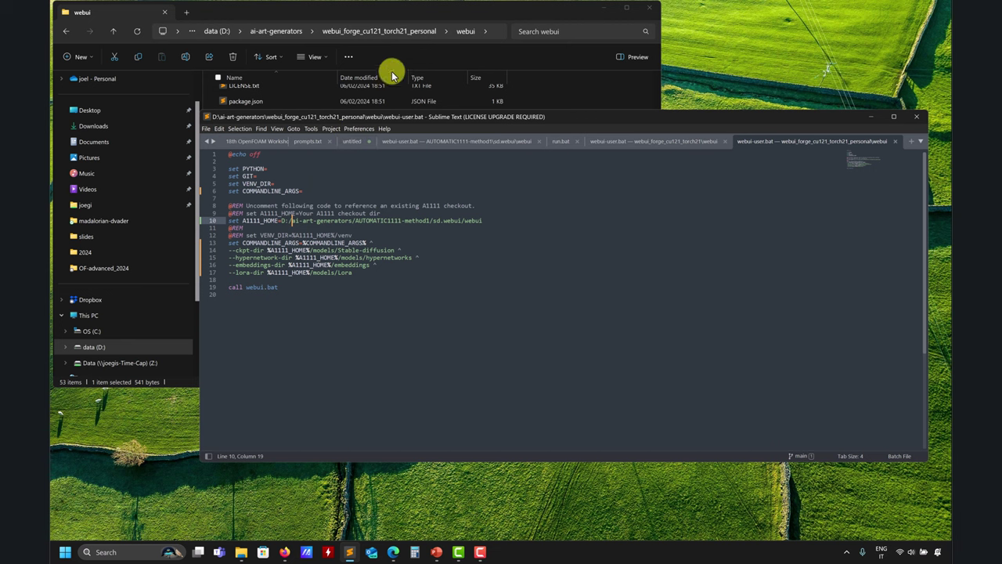
Widen File Explorer, copy the personal Forge webui folder's path, and paste it on a new line at the end of webui-user.bat.
{"action": "left_click", "coordinate": [480, 18]}
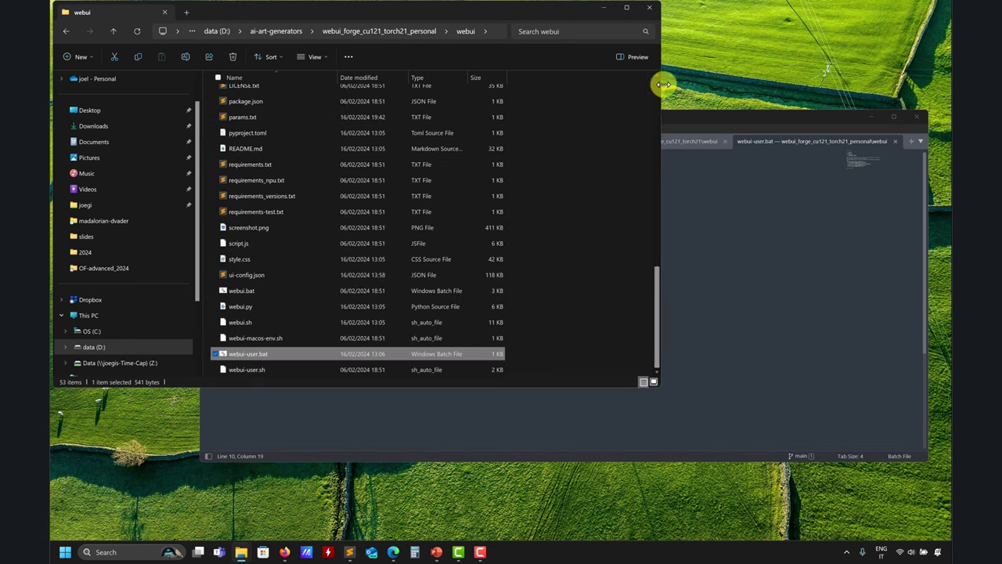
{"action": "left_click_drag", "start_coordinate": [662, 83], "coordinate": [858, 93]}
{"action": "left_click", "coordinate": [594, 37]}
{"action": "key", "text": "ctrl+c"}
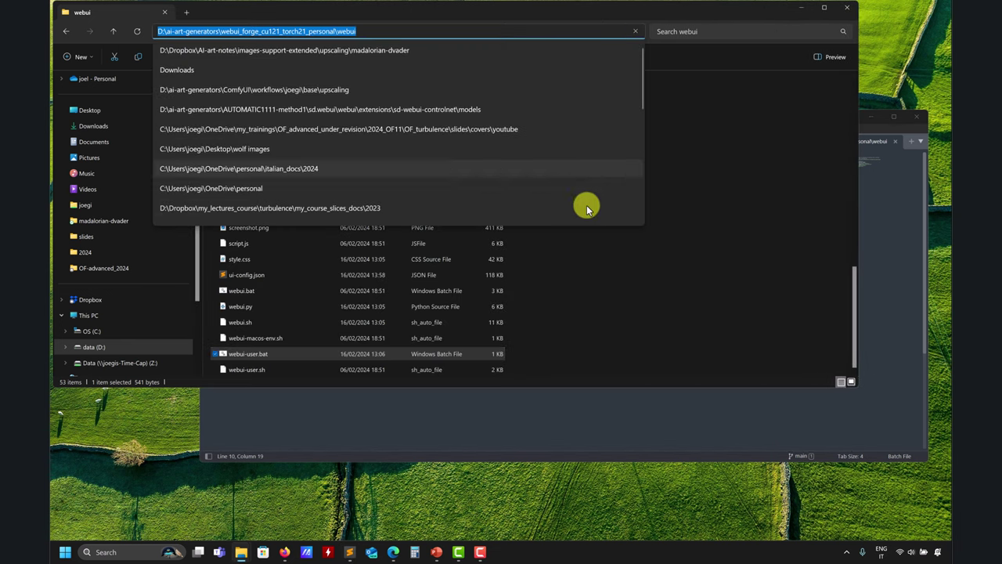
{"action": "left_click", "coordinate": [576, 409]}
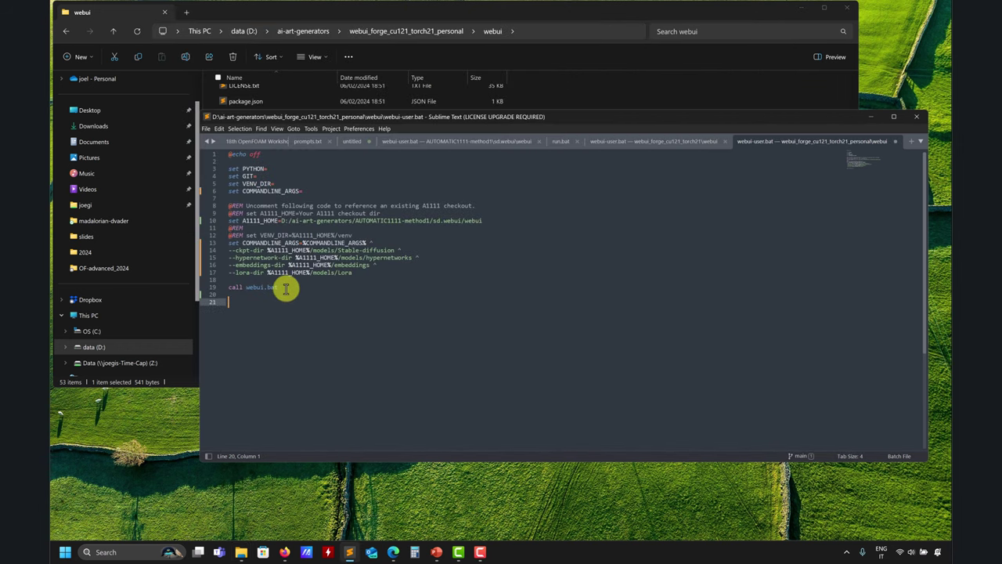
{"action": "key", "text": "Return"}
{"action": "key", "text": "ctrl+v"}
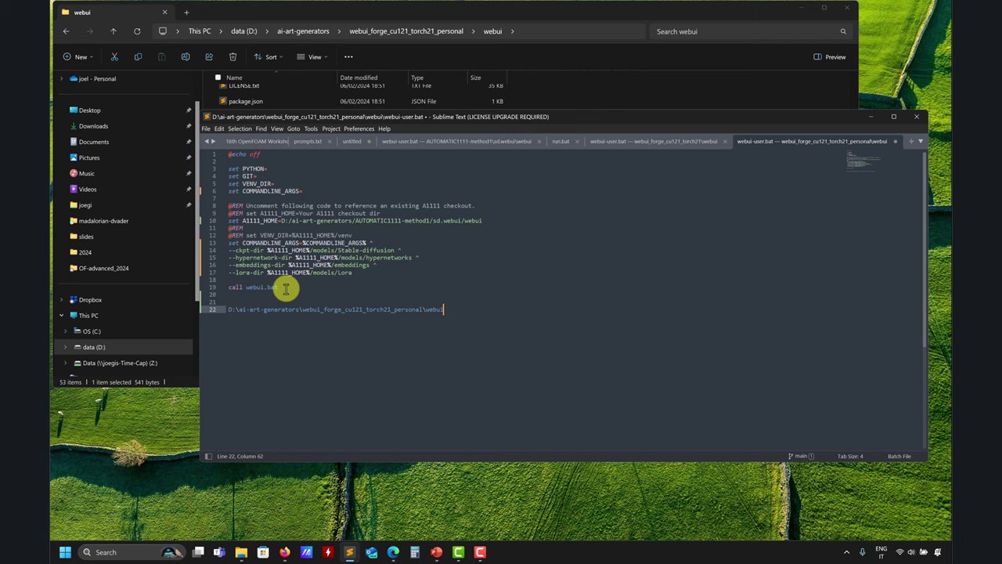
Highlight the backslash after the drive letter in the pasted path, then delete the pasted path and its blank lines.
{"action": "left_click_drag", "start_coordinate": [240, 305], "coordinate": [235, 309]}
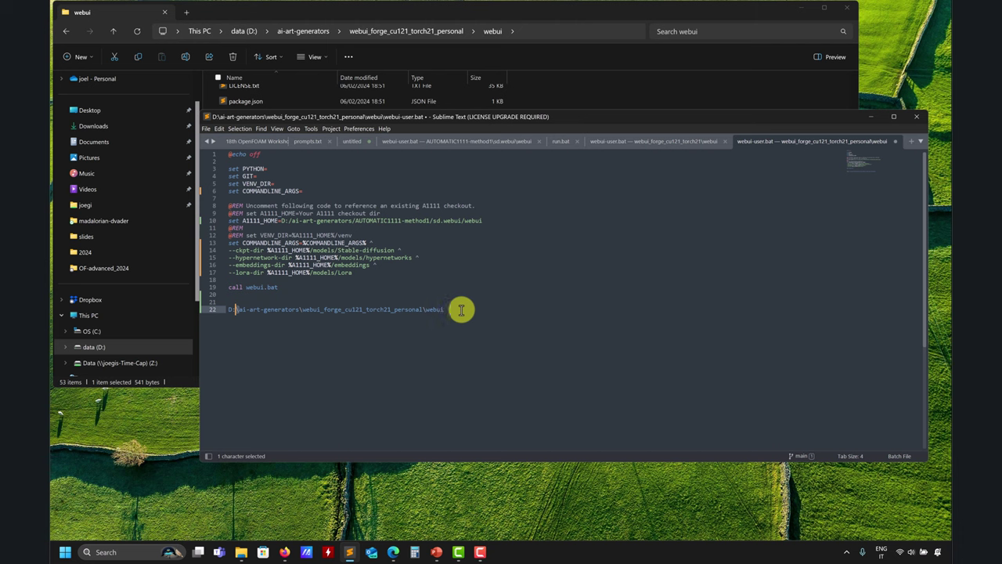
{"action": "left_click_drag", "start_coordinate": [460, 309], "coordinate": [209, 309]}
{"action": "key", "text": "BackSpace"}
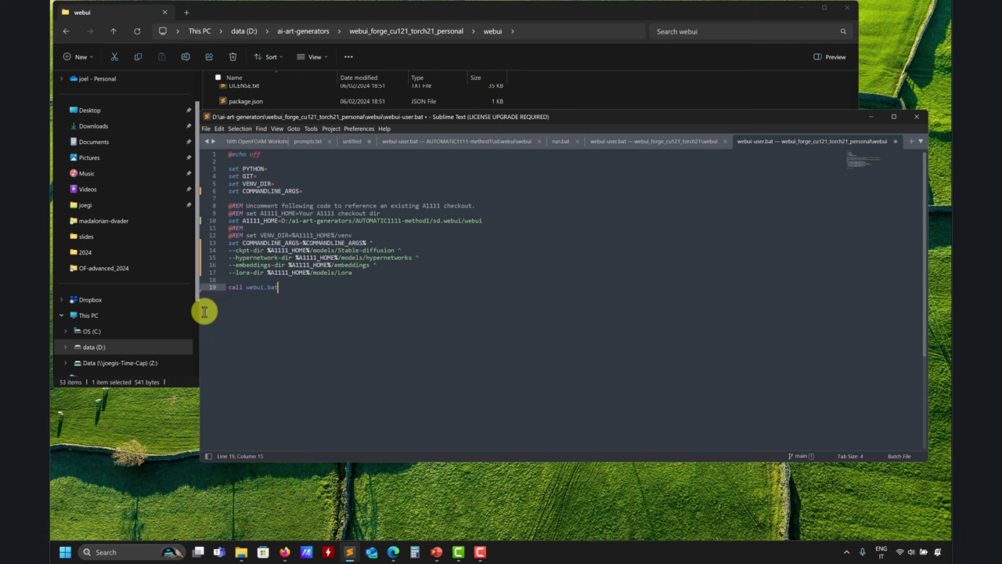
Save webui-user.bat and return to the webui_forge_cu121_torch21_personal folder in File Explorer.
{"action": "key", "text": "ctrl+s"}
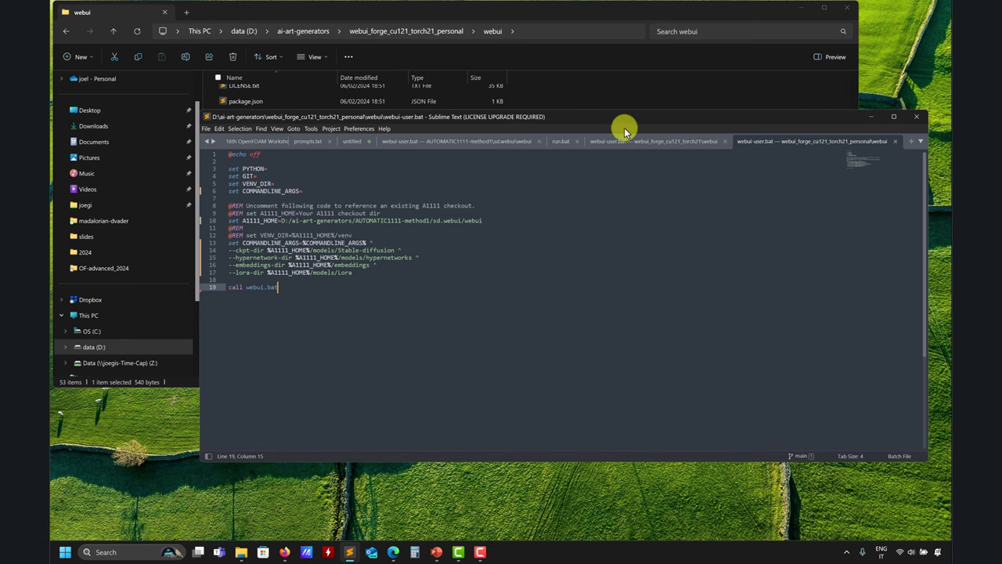
{"action": "left_click_drag", "start_coordinate": [636, 120], "coordinate": [652, 129]}
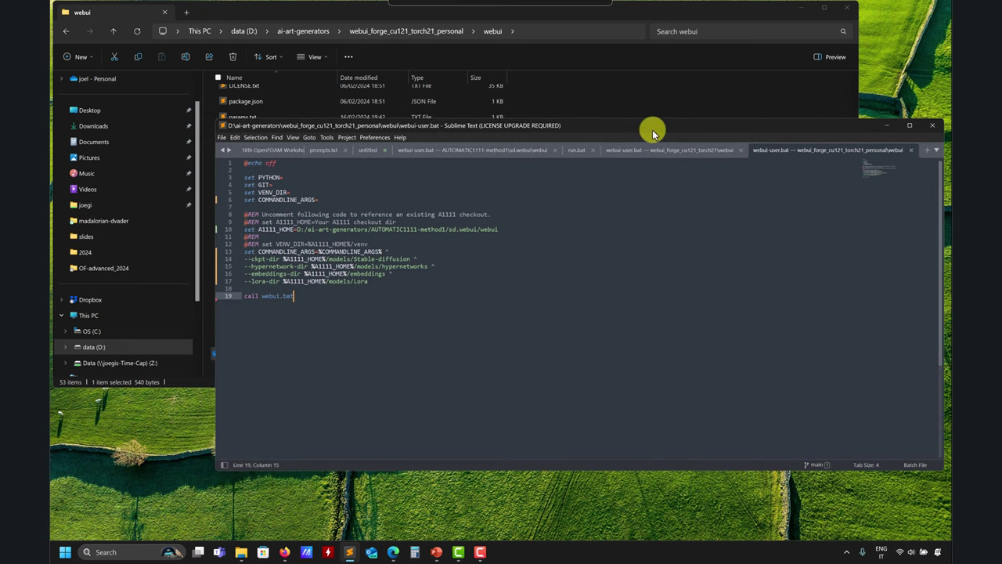
{"action": "left_click", "coordinate": [660, 11]}
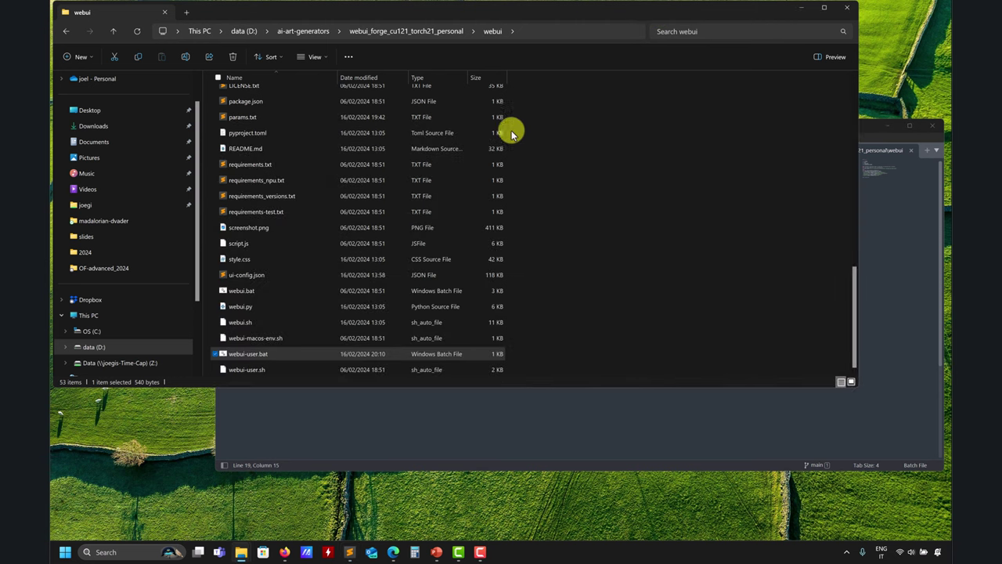
{"action": "left_click", "coordinate": [114, 30]}
{"action": "left_click", "coordinate": [515, 431]}
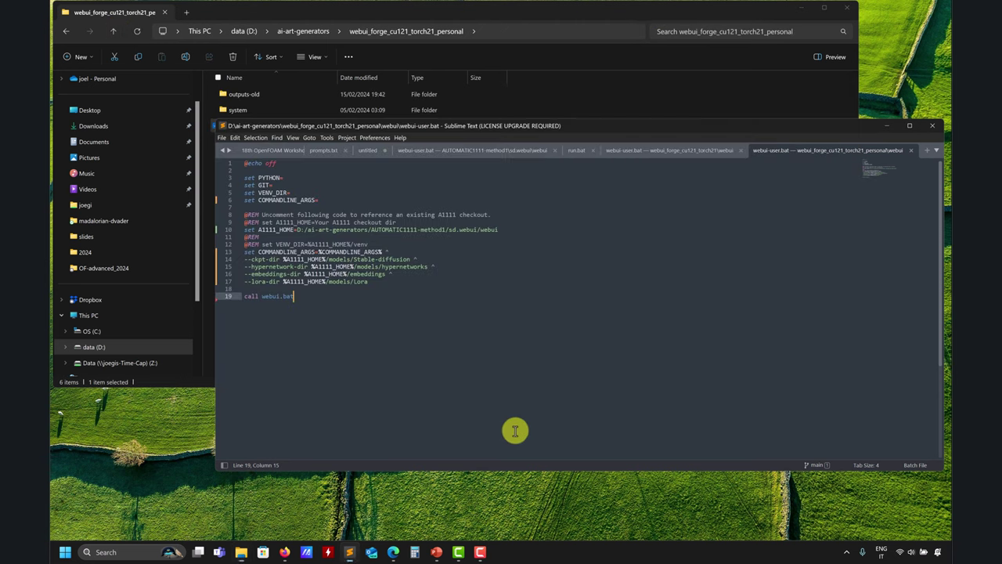
{"action": "left_click", "coordinate": [113, 31]}
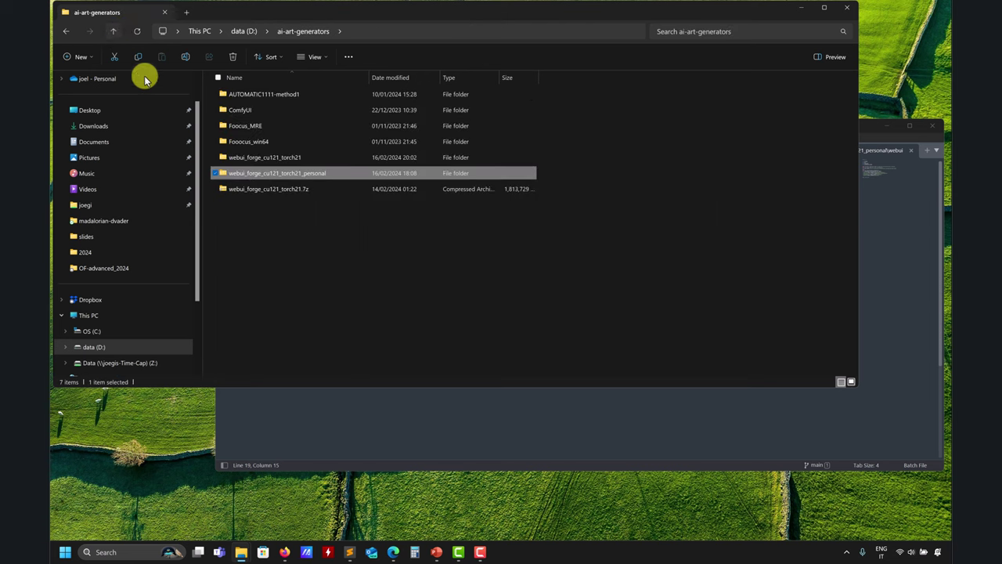
{"action": "double_click", "coordinate": [295, 173]}
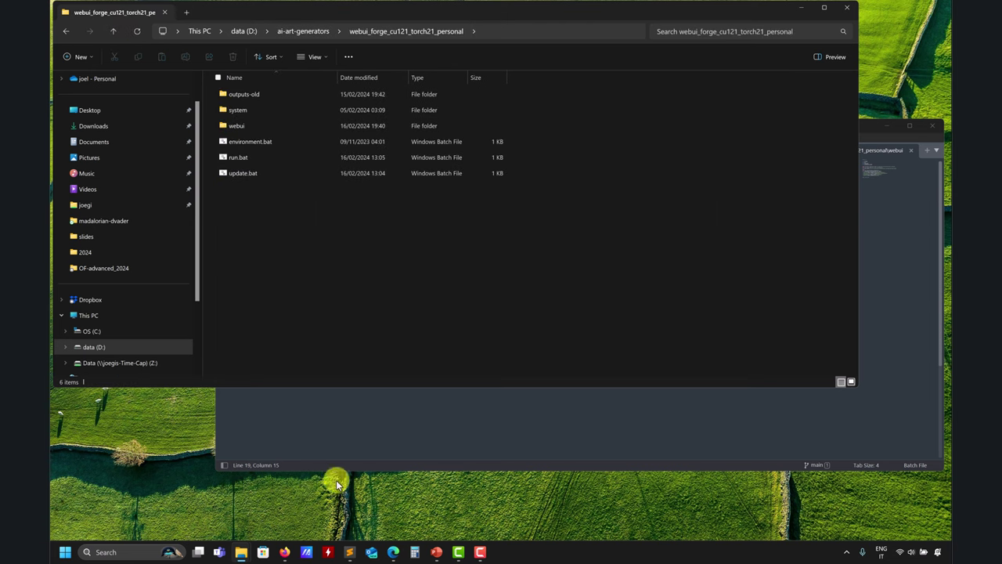
Switch to Edge, review the Installing Forge section of the GitHub README, and minimize the browser.
{"action": "left_click", "coordinate": [284, 551]}
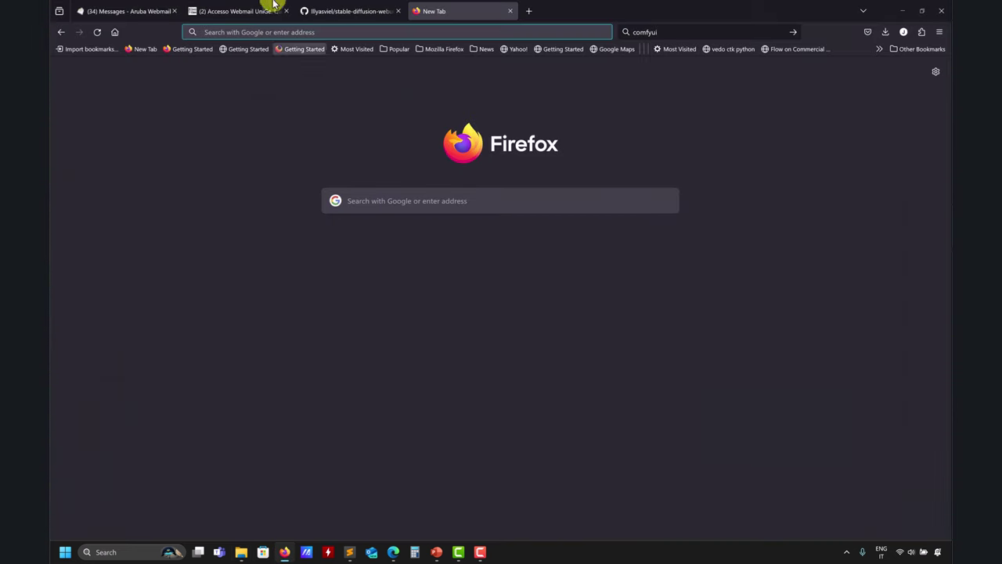
{"action": "left_click", "coordinate": [287, 552]}
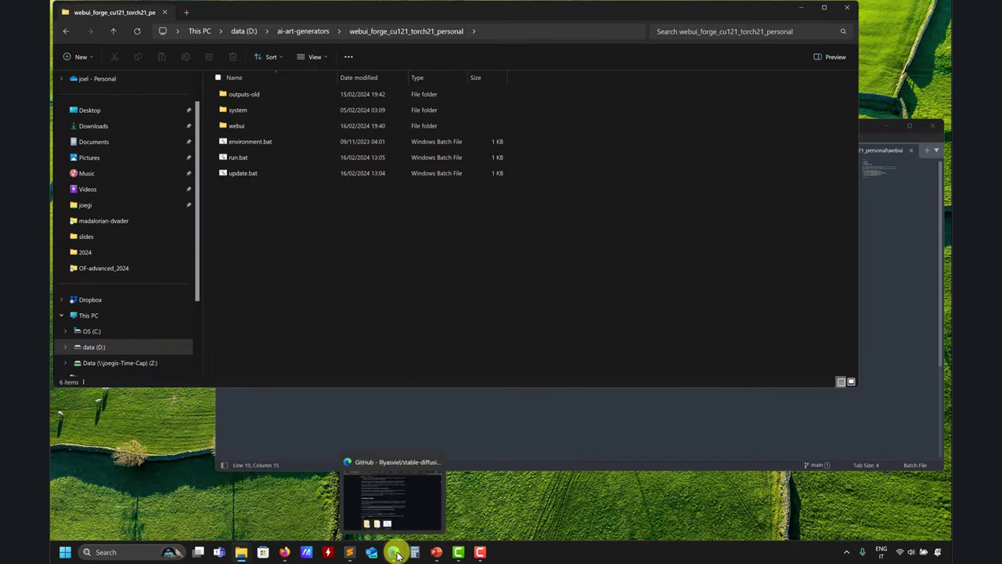
{"action": "left_click", "coordinate": [397, 553]}
{"action": "scroll", "coordinate": [396, 381], "scroll_direction": "up", "scroll_amount": 3}
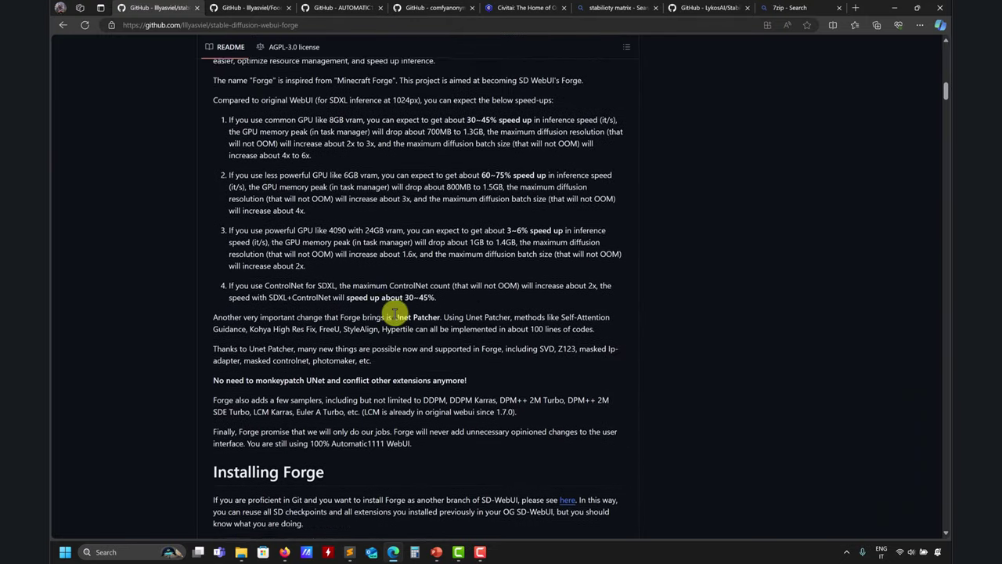
{"action": "scroll", "coordinate": [396, 313], "scroll_direction": "down", "scroll_amount": 8}
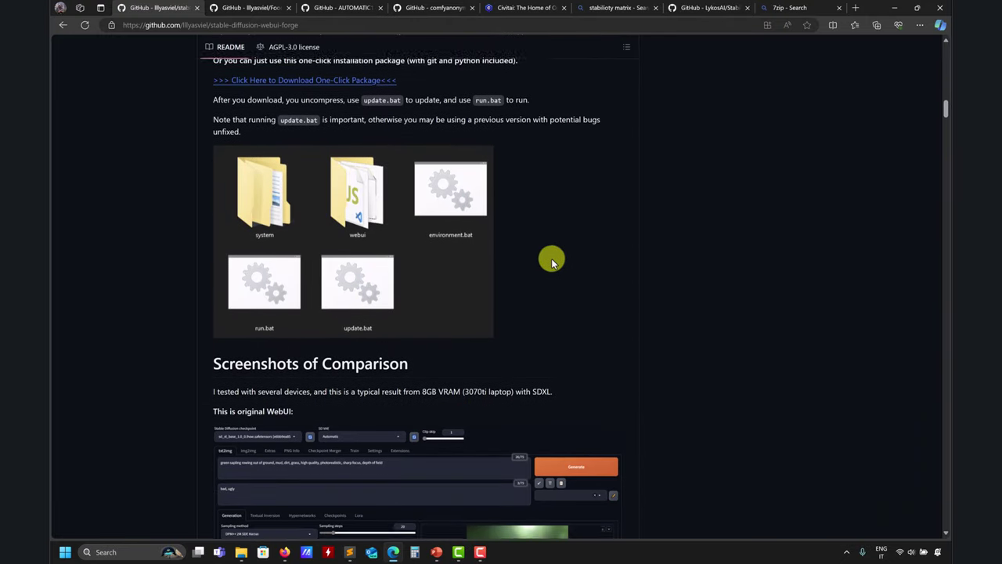
{"action": "scroll", "coordinate": [551, 258], "scroll_direction": "down", "scroll_amount": 4}
{"action": "scroll", "coordinate": [559, 264], "scroll_direction": "up", "scroll_amount": 5}
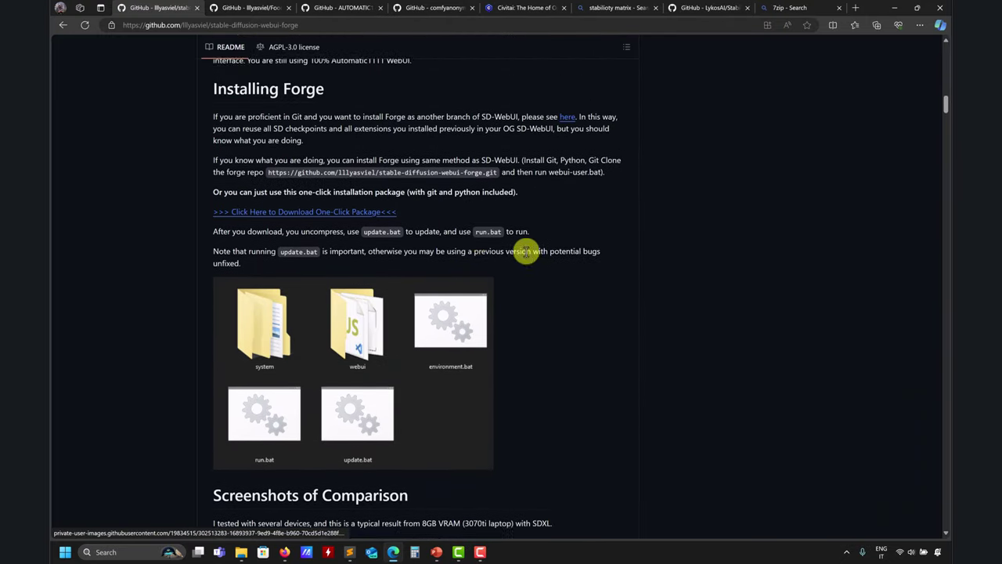
{"action": "scroll", "coordinate": [501, 125], "scroll_direction": "up", "scroll_amount": 1}
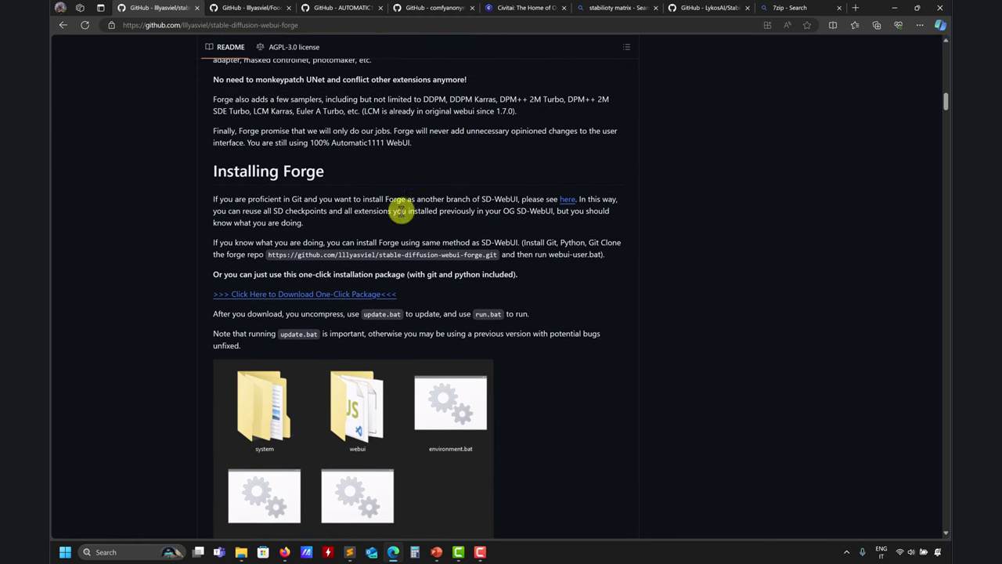
{"action": "left_click", "coordinate": [894, 8]}
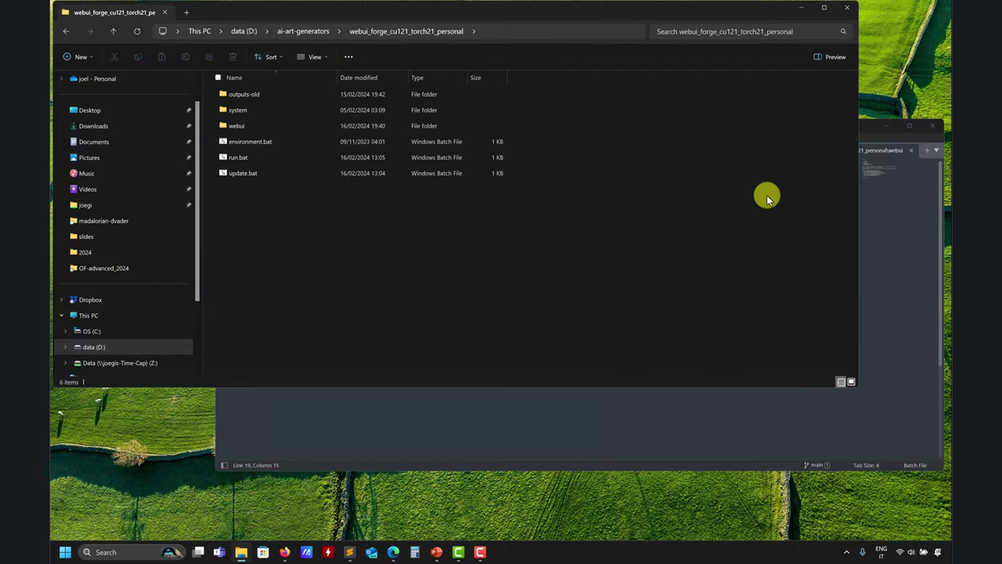
Close the webui-user.bat and run.bat files in Sublime Text.
{"action": "left_click", "coordinate": [479, 414]}
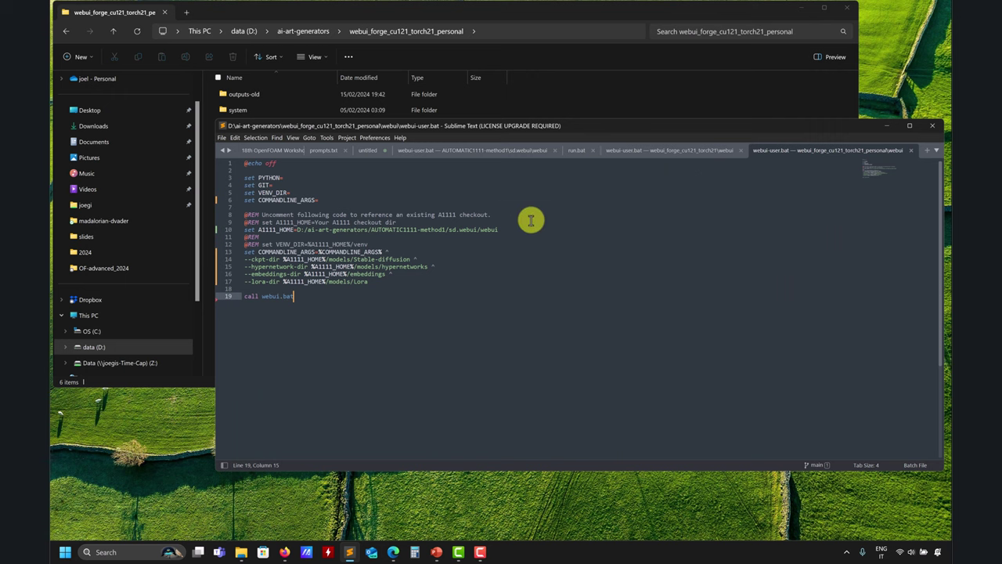
{"action": "left_click", "coordinate": [910, 150]}
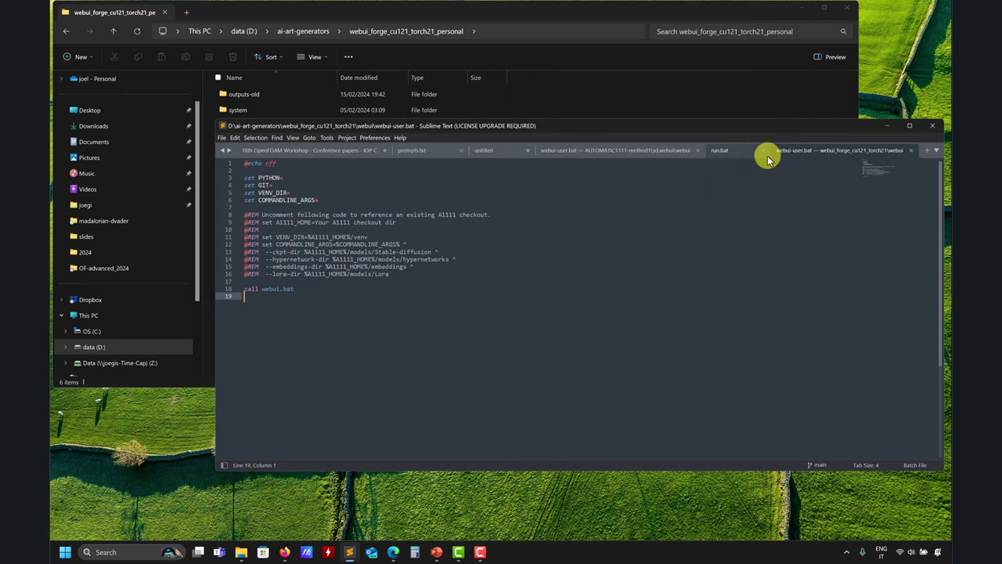
{"action": "left_click", "coordinate": [910, 150]}
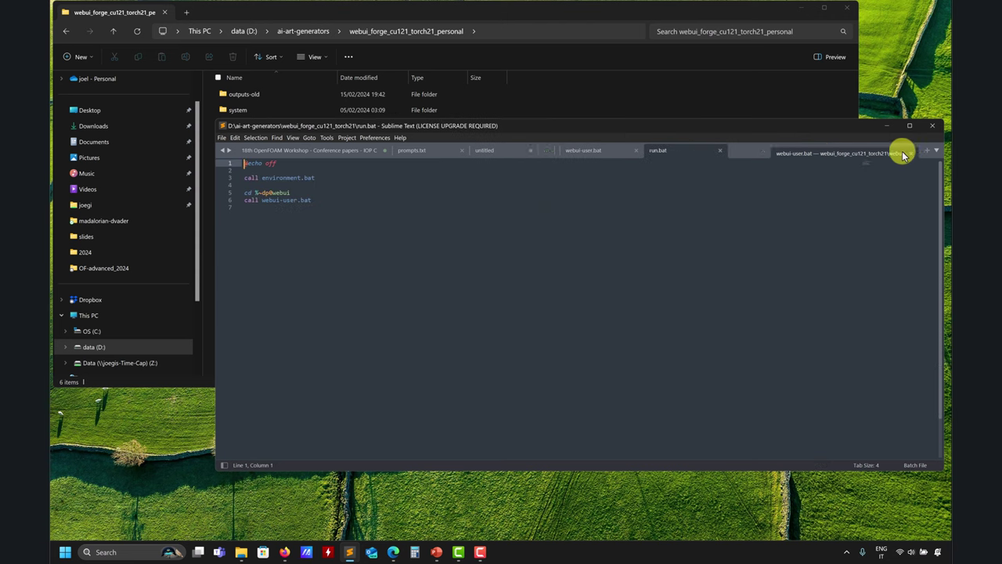
{"action": "left_click", "coordinate": [717, 151]}
{"action": "left_click", "coordinate": [636, 151]}
Launch run.bat from the webui_forge_cu121_torch21_personal folder, minimize File Explorer, and maximize the console window.
{"action": "left_click", "coordinate": [621, 105]}
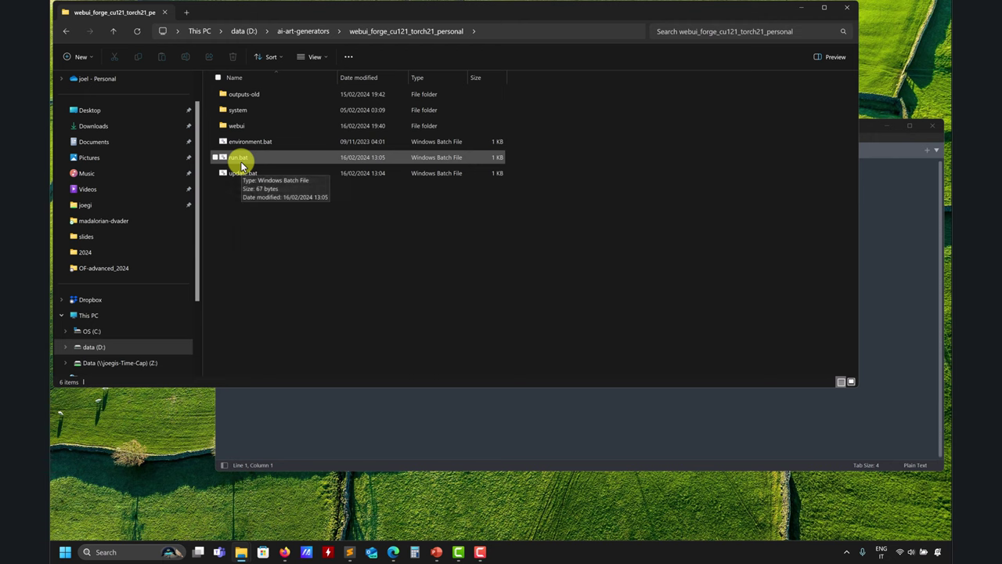
{"action": "double_click", "coordinate": [240, 163]}
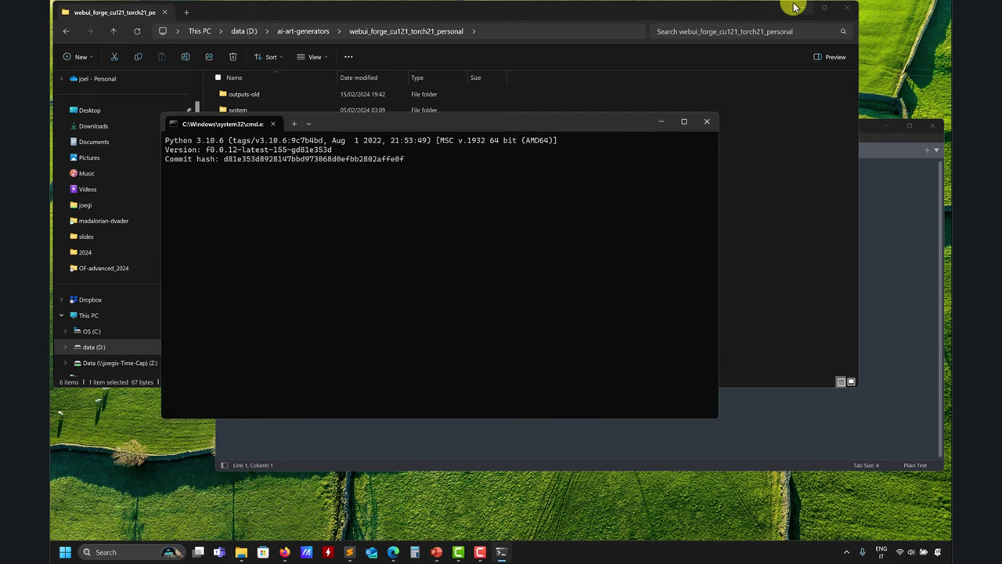
{"action": "left_click", "coordinate": [800, 8]}
{"action": "left_click_drag", "start_coordinate": [547, 119], "coordinate": [499, 79]}
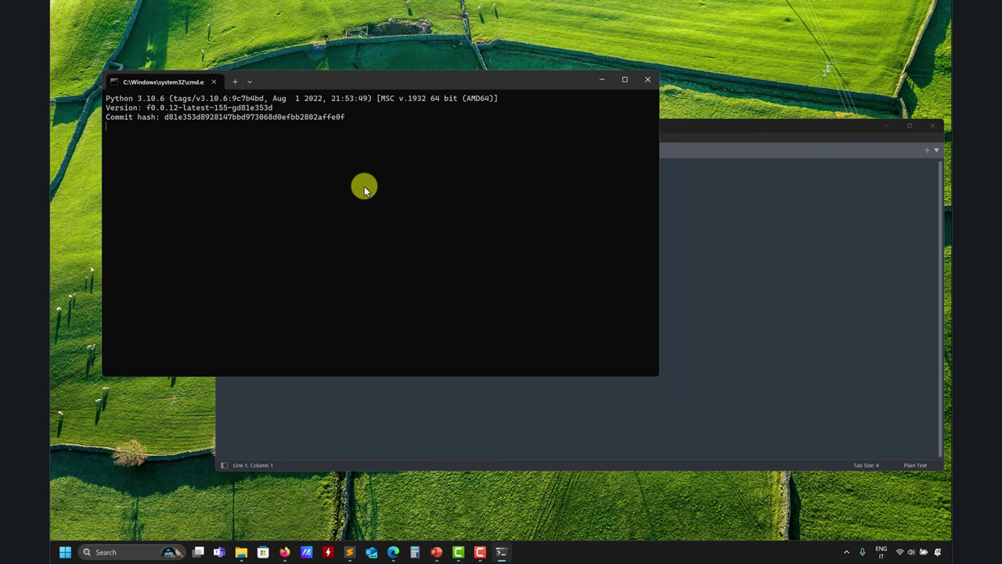
{"action": "left_click", "coordinate": [624, 80]}
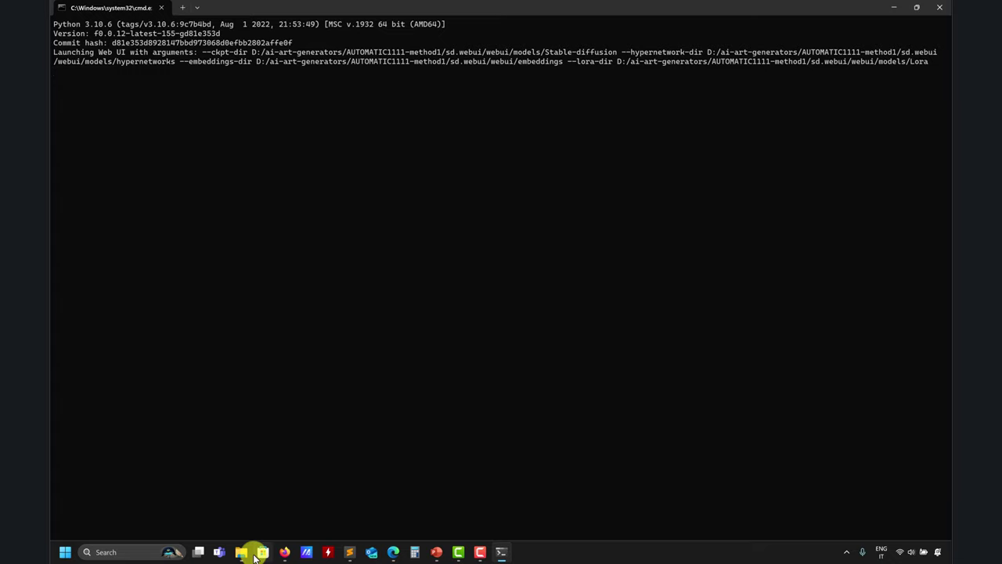
Minimize the browser and move the File Explorer window aside to examine the Forge startup log in the console.
{"action": "mouse_move", "coordinate": [241, 550]}
{"action": "left_click", "coordinate": [286, 519]}
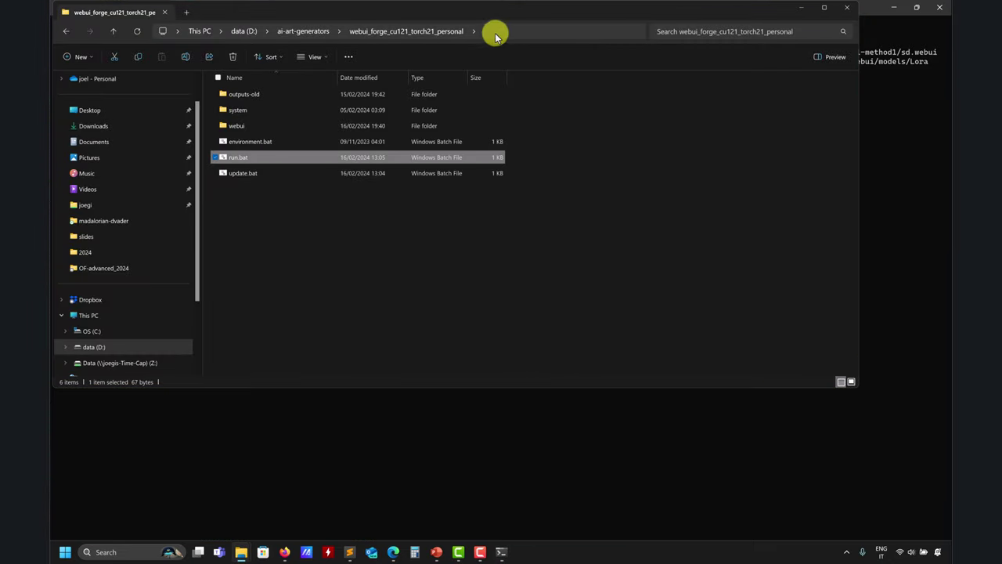
{"action": "left_click_drag", "start_coordinate": [545, 11], "coordinate": [637, 108]}
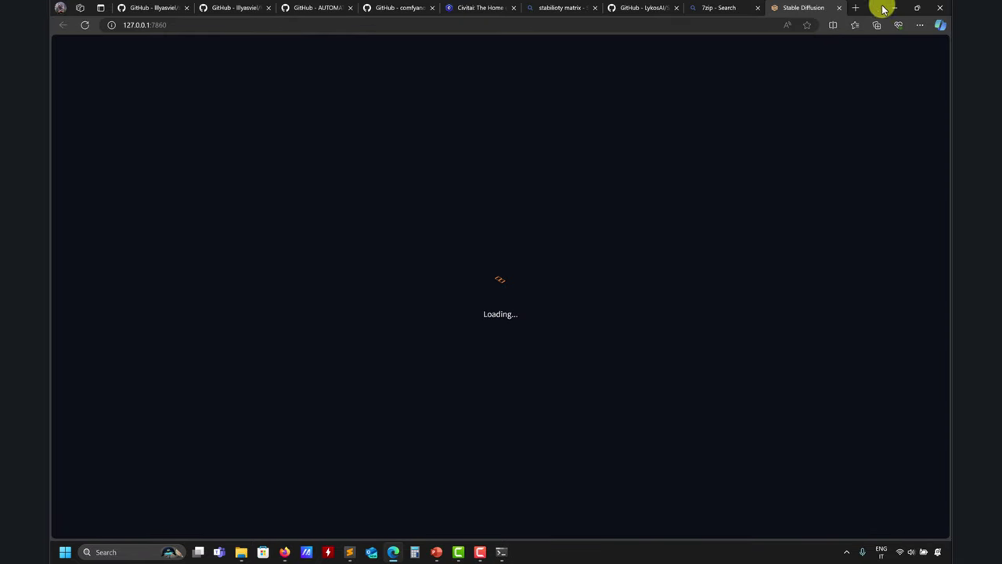
{"action": "left_click", "coordinate": [893, 7]}
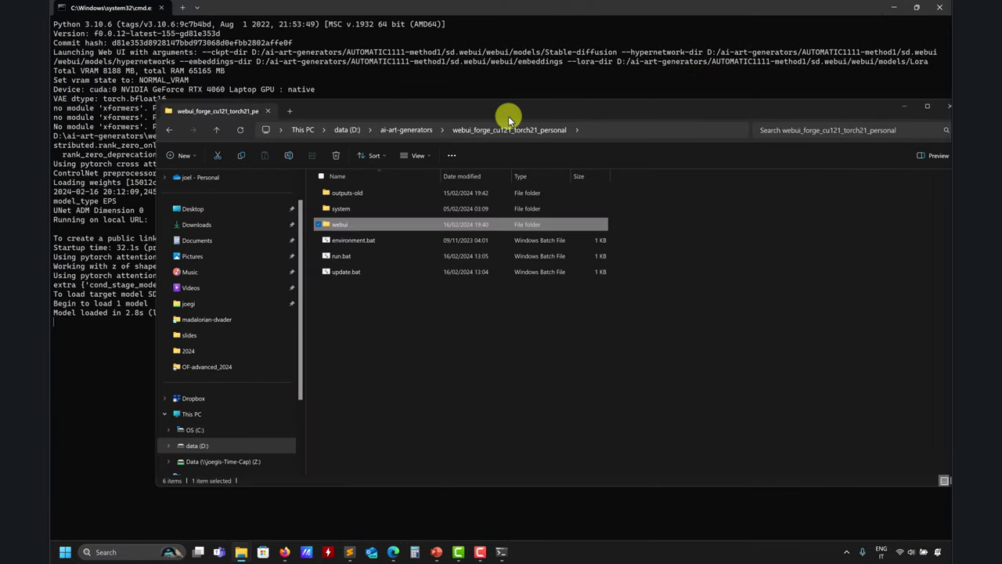
{"action": "left_click", "coordinate": [565, 128]}
{"action": "left_click_drag", "start_coordinate": [586, 106], "coordinate": [681, 402]}
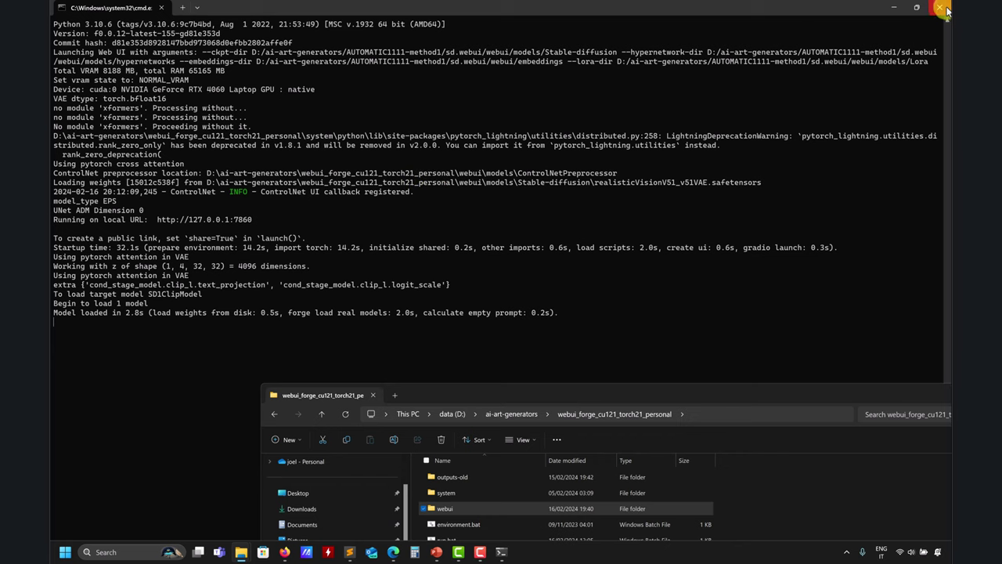
Close the personal Forge console and go to the ai-art-generators folder in File Explorer.
{"action": "left_click", "coordinate": [501, 552]}
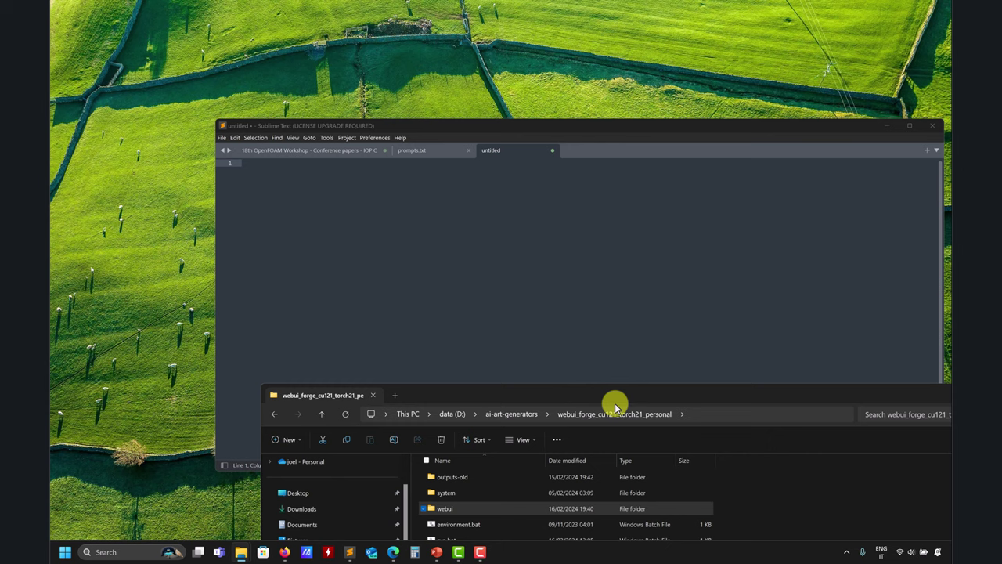
{"action": "left_click", "coordinate": [512, 413]}
{"action": "left_click_drag", "start_coordinate": [555, 398], "coordinate": [391, 96]}
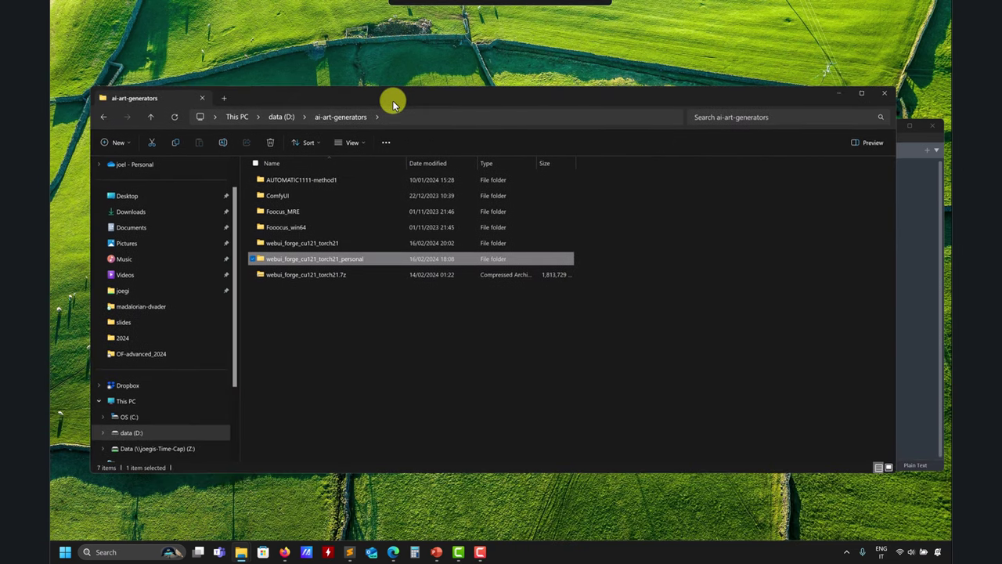
Launch run.bat from the webui_forge_cu121_torch21 folder, allow it through SmartScreen, and minimize File Explorer.
{"action": "double_click", "coordinate": [336, 244]}
{"action": "double_click", "coordinate": [278, 228]}
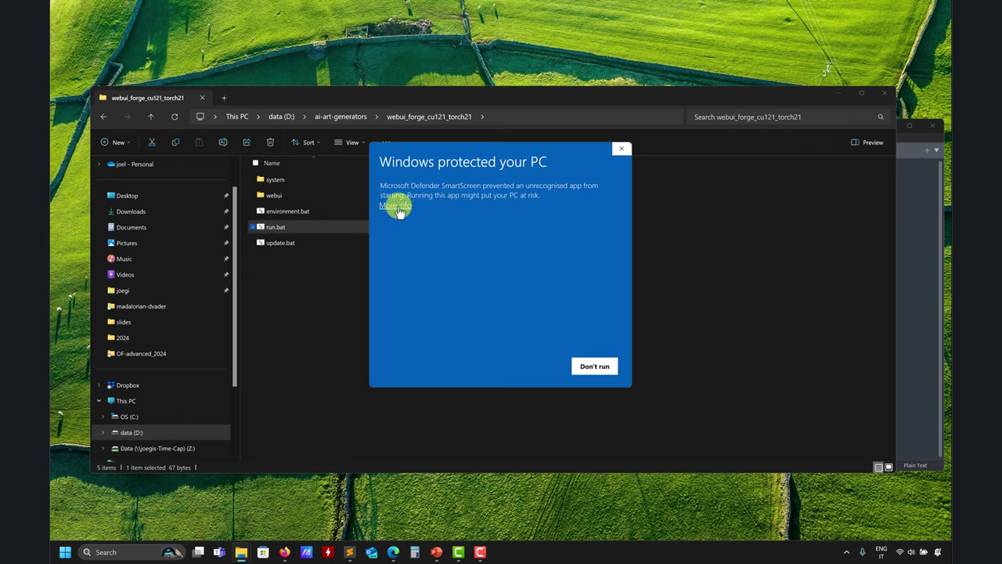
{"action": "left_click", "coordinate": [395, 206]}
{"action": "left_click", "coordinate": [533, 366]}
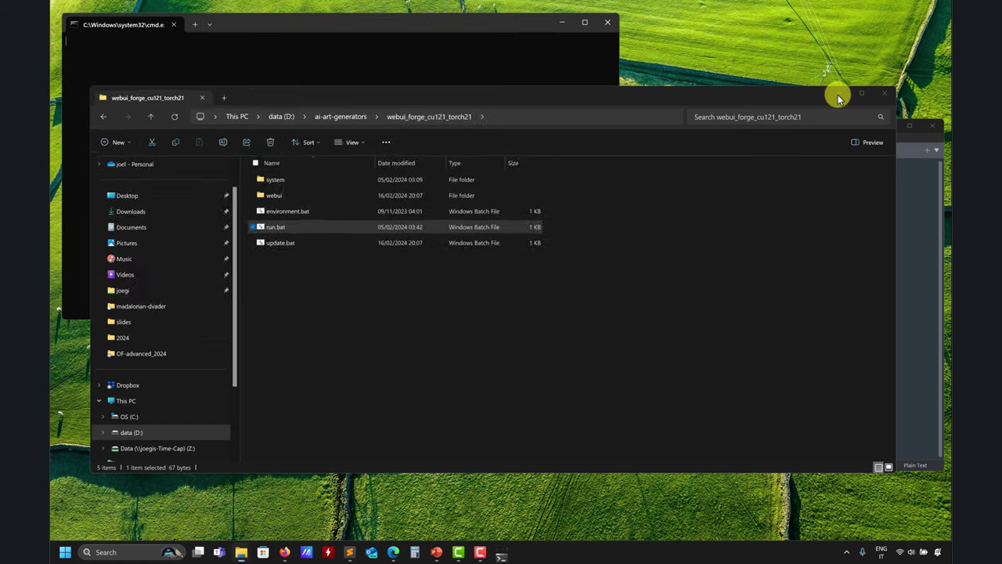
{"action": "left_click", "coordinate": [838, 92]}
{"action": "left_click", "coordinate": [709, 317]}
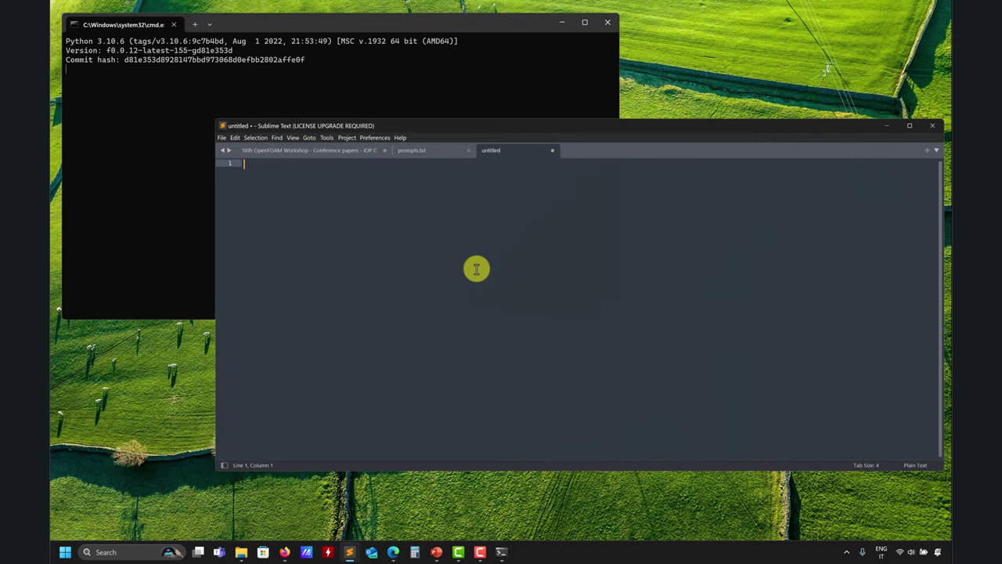
Restore File Explorer and inspect the extensions and models folders inside webui_forge_cu121_torch21's webui folder.
{"action": "left_click", "coordinate": [243, 553]}
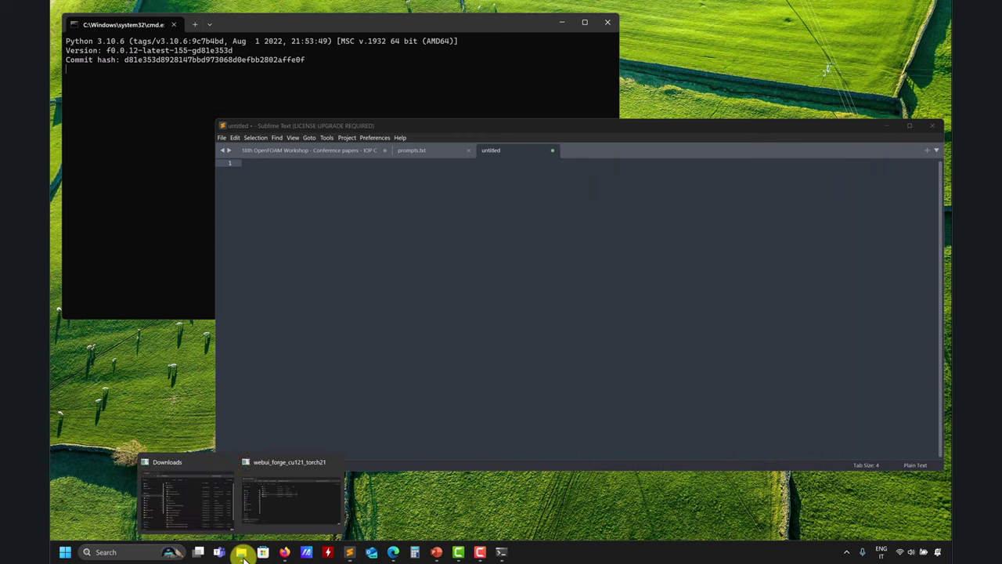
{"action": "left_click", "coordinate": [291, 505]}
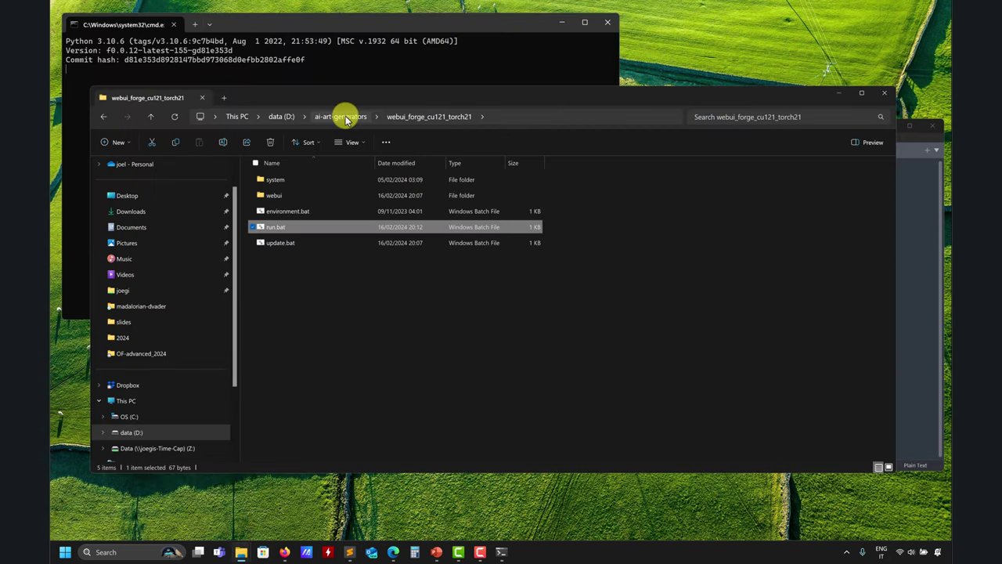
{"action": "double_click", "coordinate": [271, 195]}
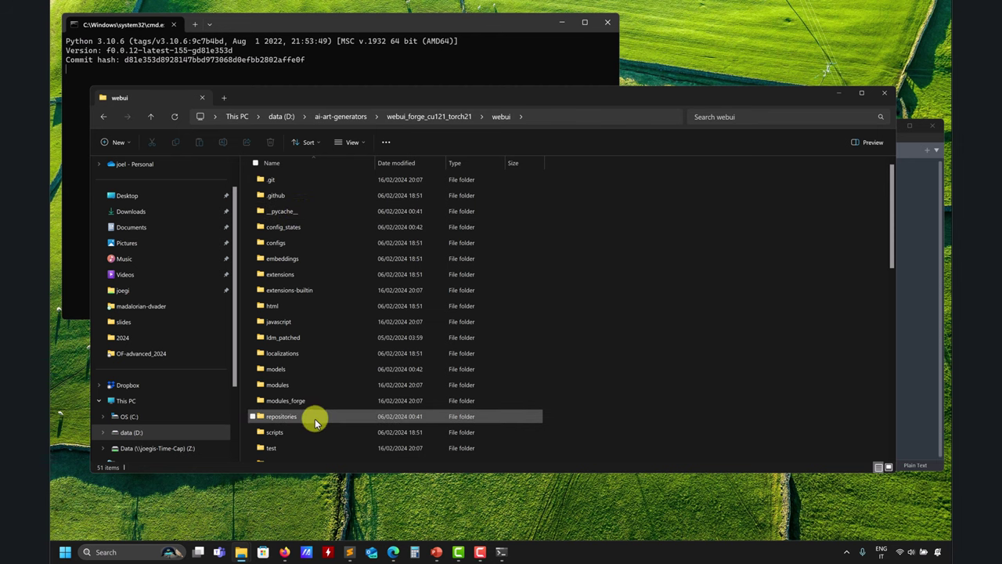
{"action": "double_click", "coordinate": [283, 274]}
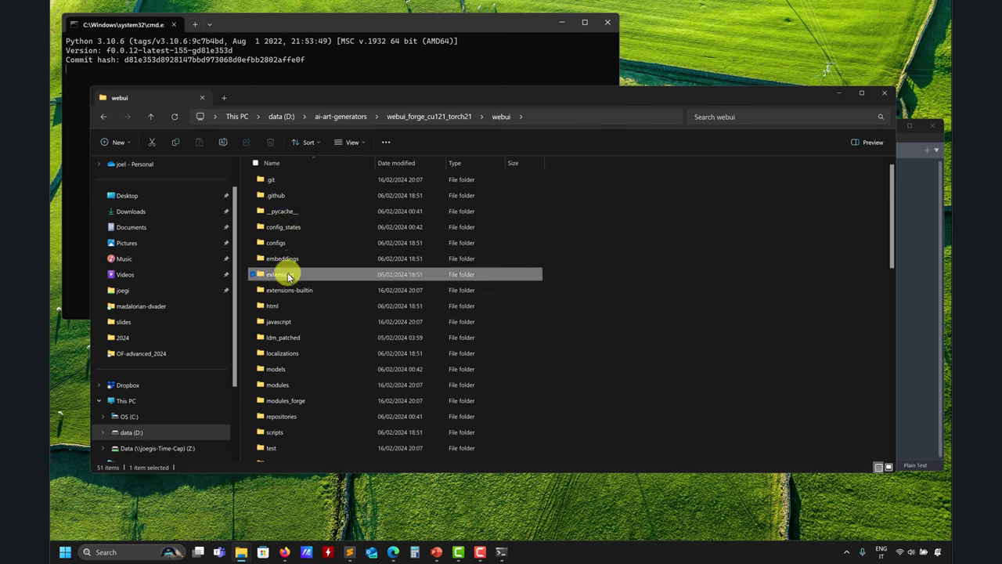
{"action": "left_click", "coordinate": [150, 116]}
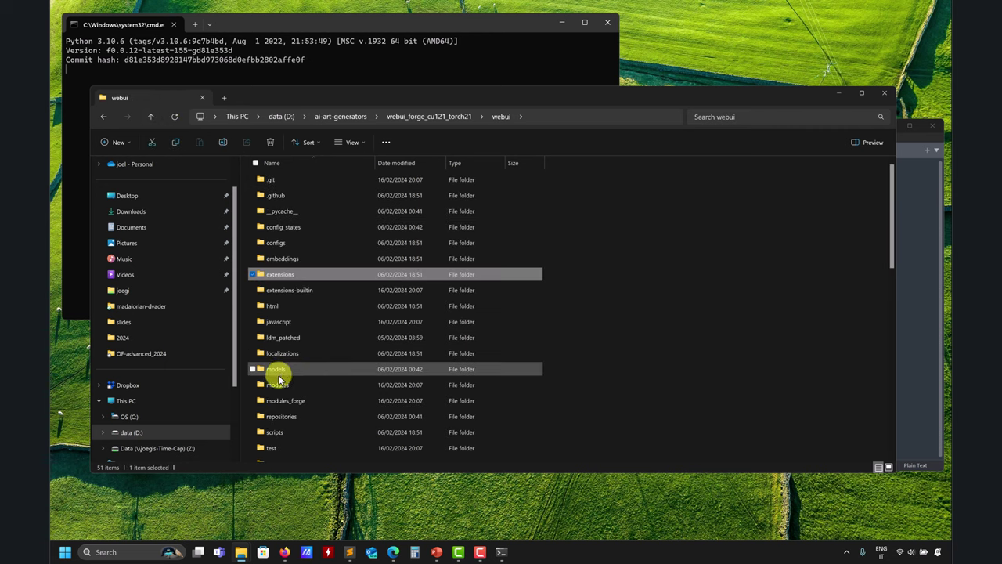
{"action": "double_click", "coordinate": [274, 367]}
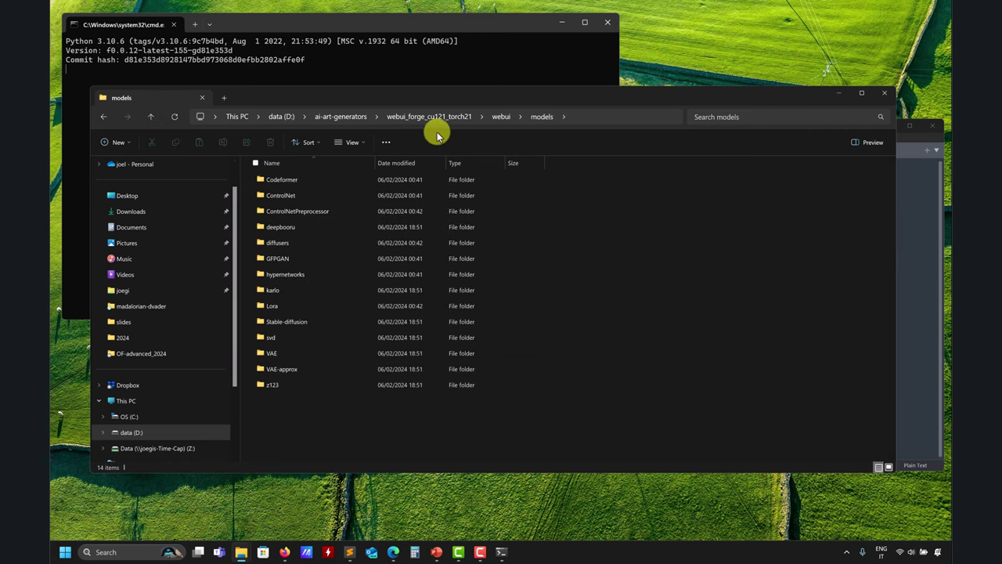
Move the File Explorer window off the console, go up to webui_forge_cu121_torch21, inspect its system folder, and return.
{"action": "left_click_drag", "start_coordinate": [466, 97], "coordinate": [552, 140]}
{"action": "left_click", "coordinate": [234, 159]}
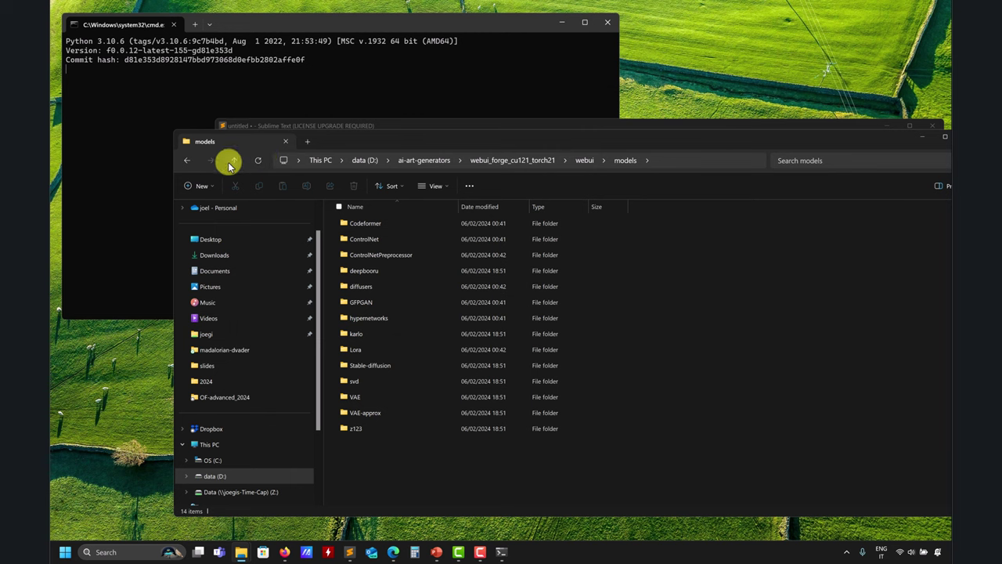
{"action": "scroll", "coordinate": [377, 378], "scroll_direction": "down", "scroll_amount": 3}
{"action": "scroll", "coordinate": [372, 345], "scroll_direction": "up", "scroll_amount": 2}
{"action": "scroll", "coordinate": [368, 312], "scroll_direction": "up", "scroll_amount": 1}
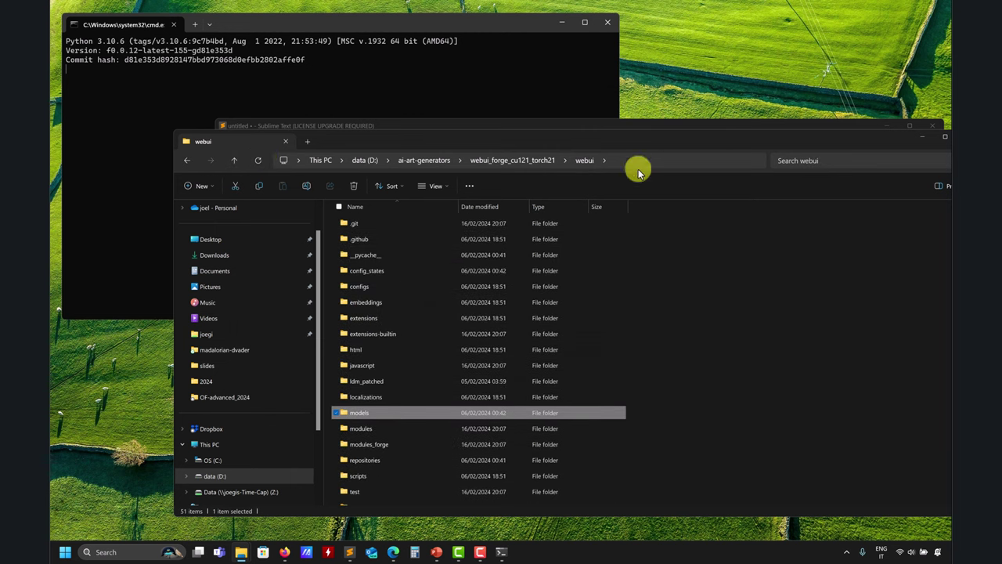
{"action": "left_click", "coordinate": [234, 159]}
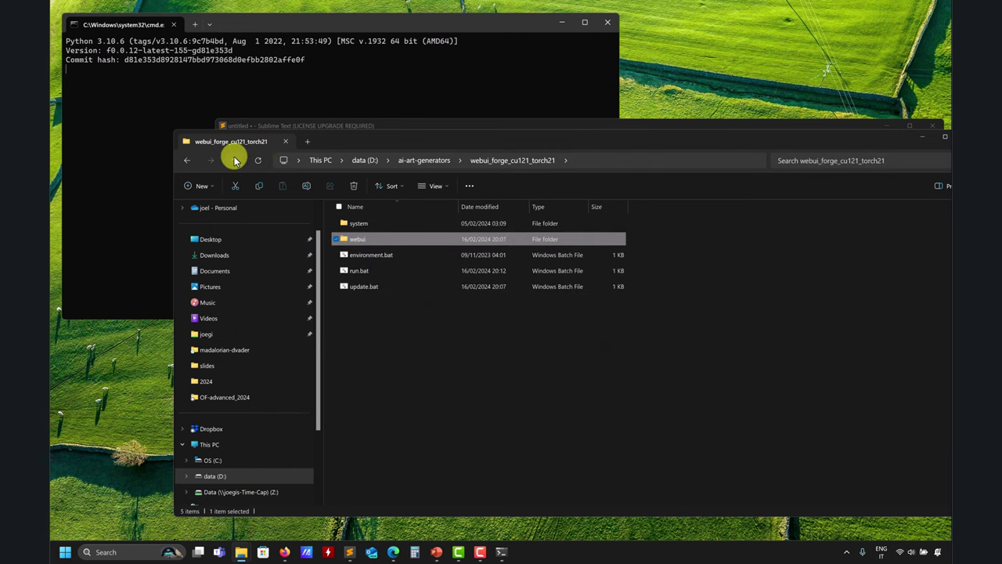
{"action": "double_click", "coordinate": [364, 220]}
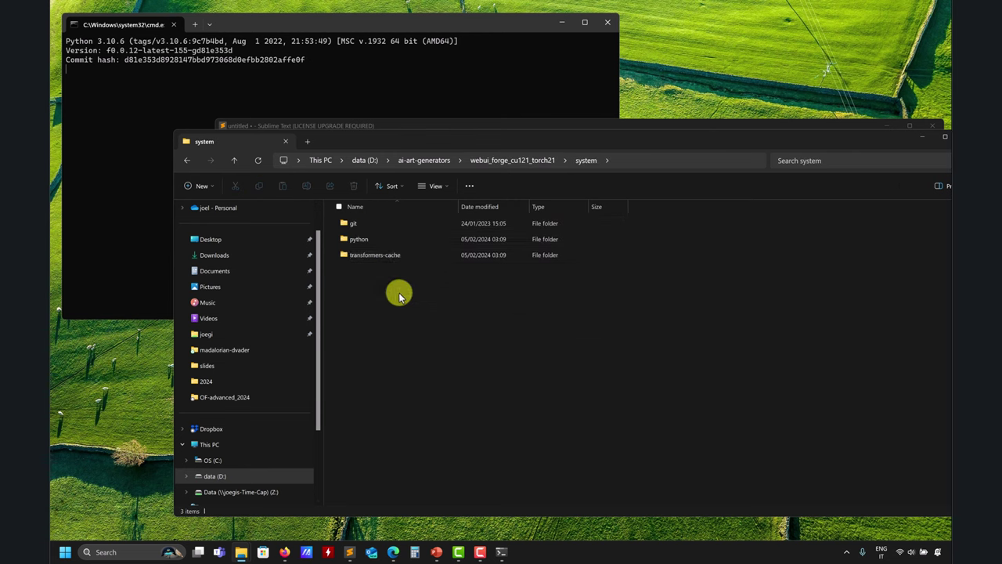
{"action": "left_click", "coordinate": [237, 160]}
{"action": "left_click_drag", "start_coordinate": [896, 138], "coordinate": [833, 137]}
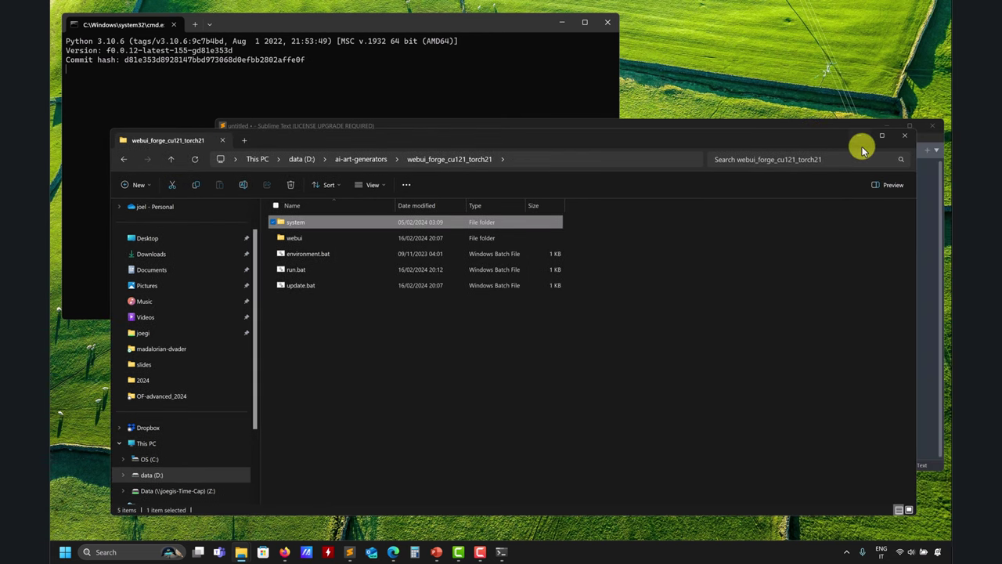
Minimize File Explorer and maximize the Forge console window to follow the installation.
{"action": "left_click", "coordinate": [861, 139]}
{"action": "left_click", "coordinate": [453, 64]}
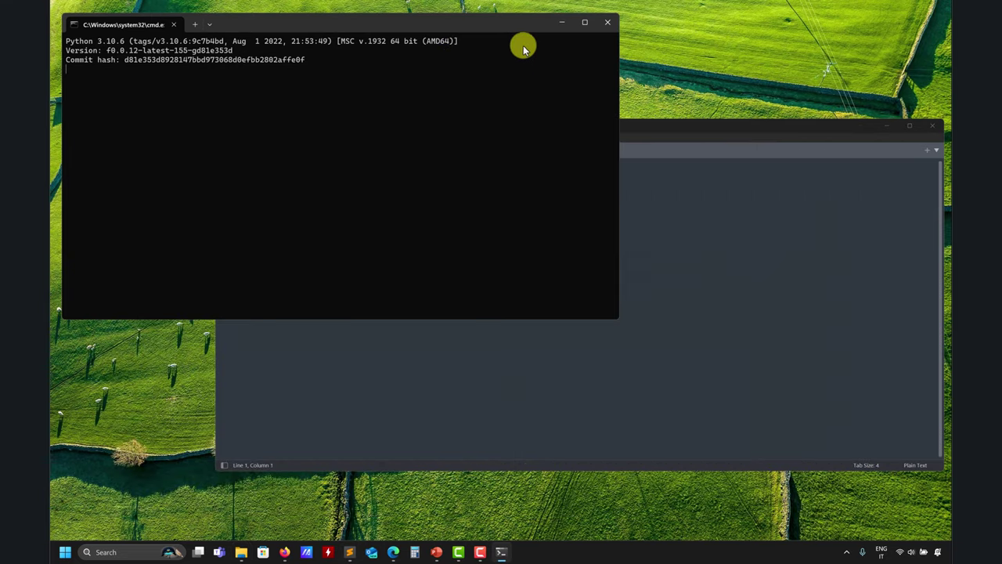
{"action": "left_click", "coordinate": [584, 22]}
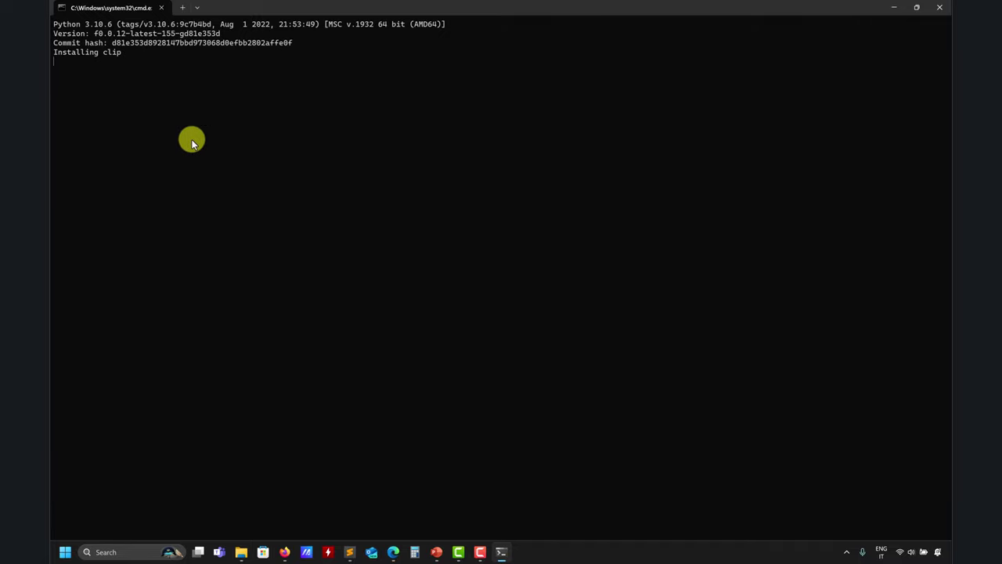
Restore File Explorer, inspect the Stable-diffusion folder within webui's models folder, return to models, and minimize the window.
{"action": "mouse_move", "coordinate": [241, 551]}
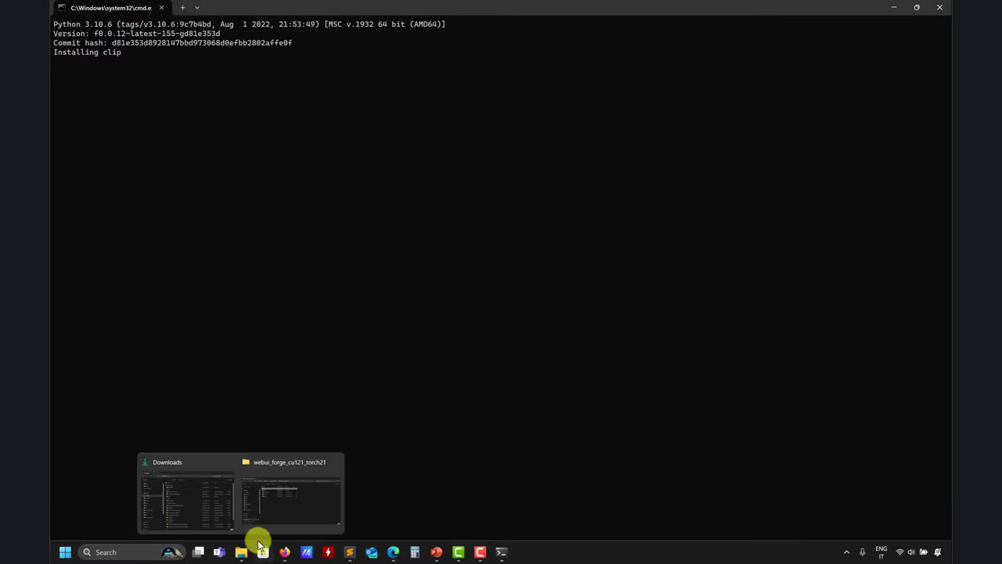
{"action": "left_click", "coordinate": [286, 509]}
{"action": "left_click", "coordinate": [302, 237]}
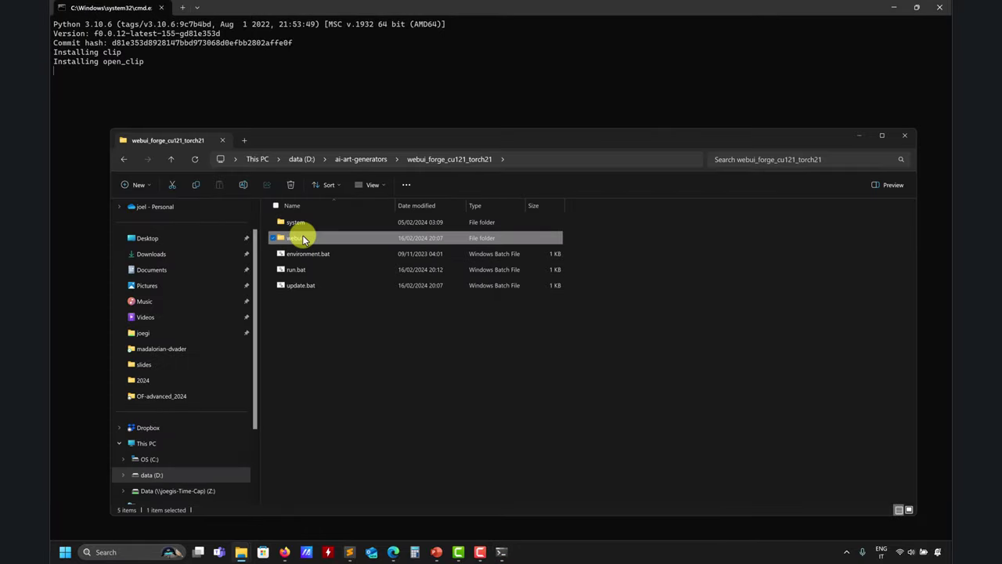
{"action": "double_click", "coordinate": [302, 237]}
{"action": "left_click", "coordinate": [291, 411]}
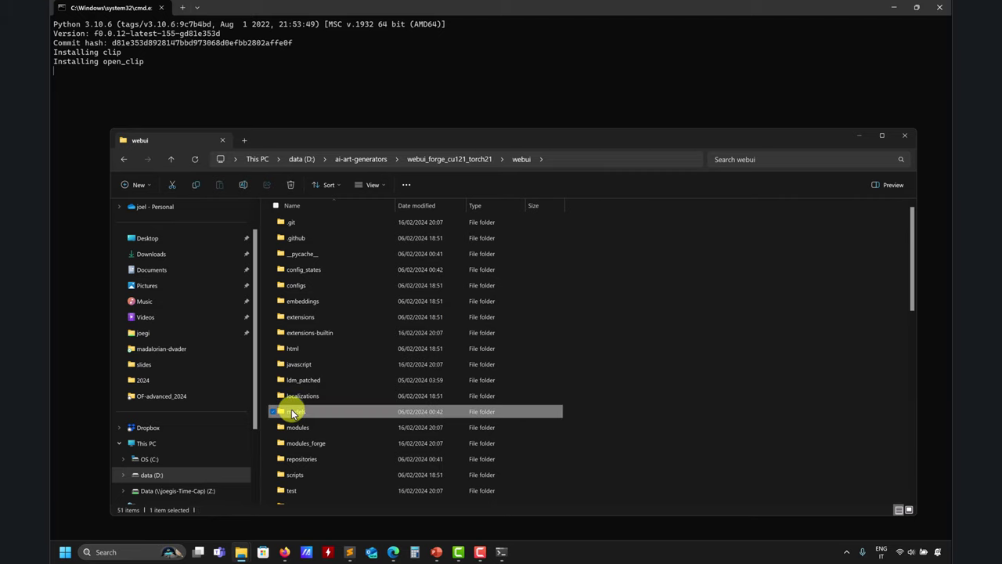
{"action": "double_click", "coordinate": [291, 411]}
{"action": "double_click", "coordinate": [299, 361]}
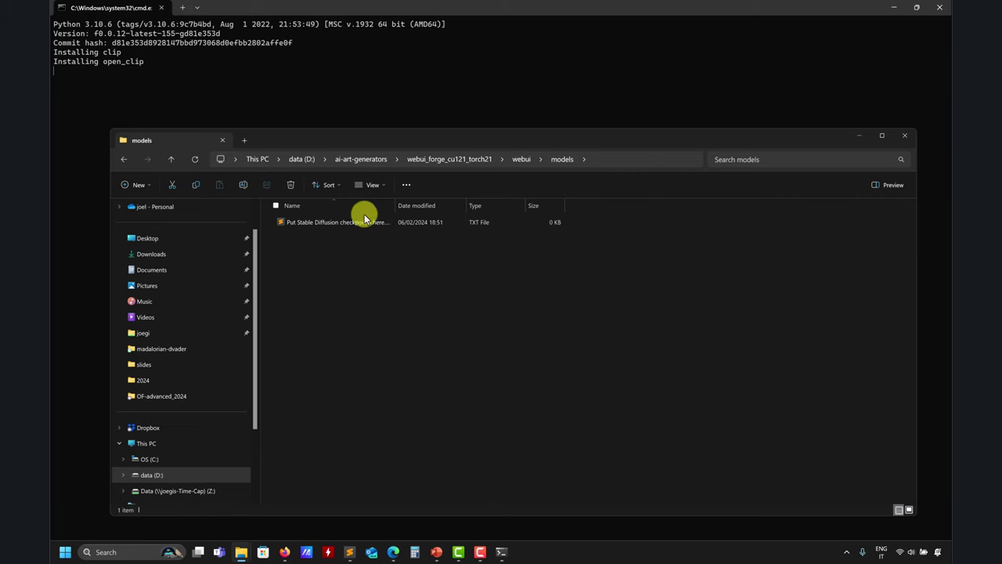
{"action": "left_click", "coordinate": [171, 160]}
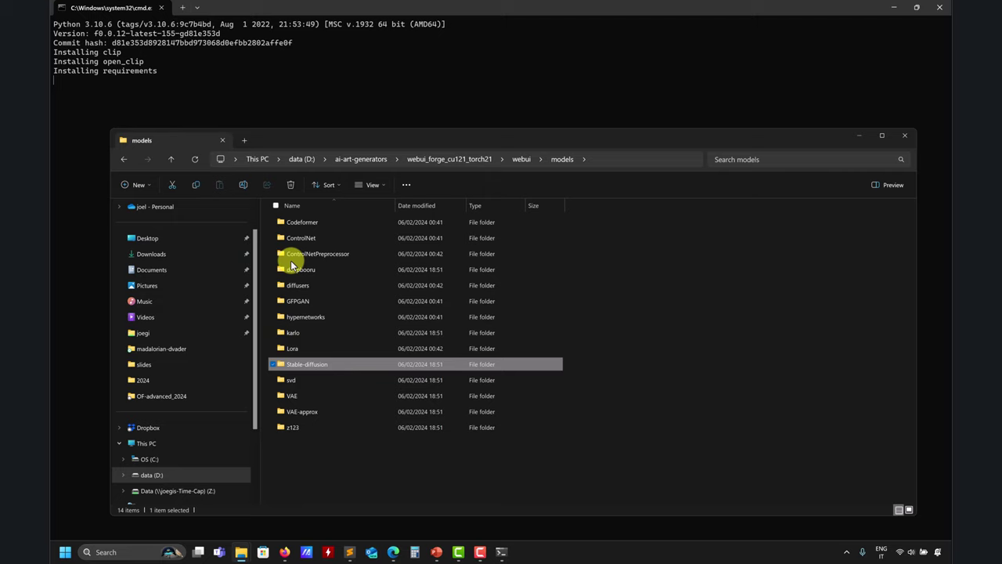
{"action": "left_click", "coordinate": [859, 136]}
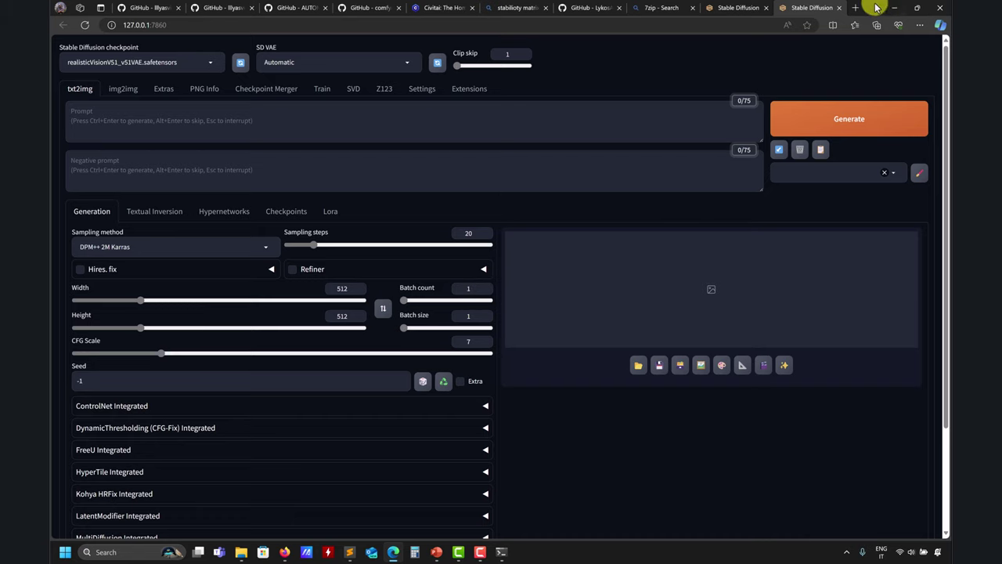
Close the older Stable Diffusion browser tab and minimize the browser to examine the realisticVision checkpoint download in the console log.
{"action": "left_click", "coordinate": [764, 7]}
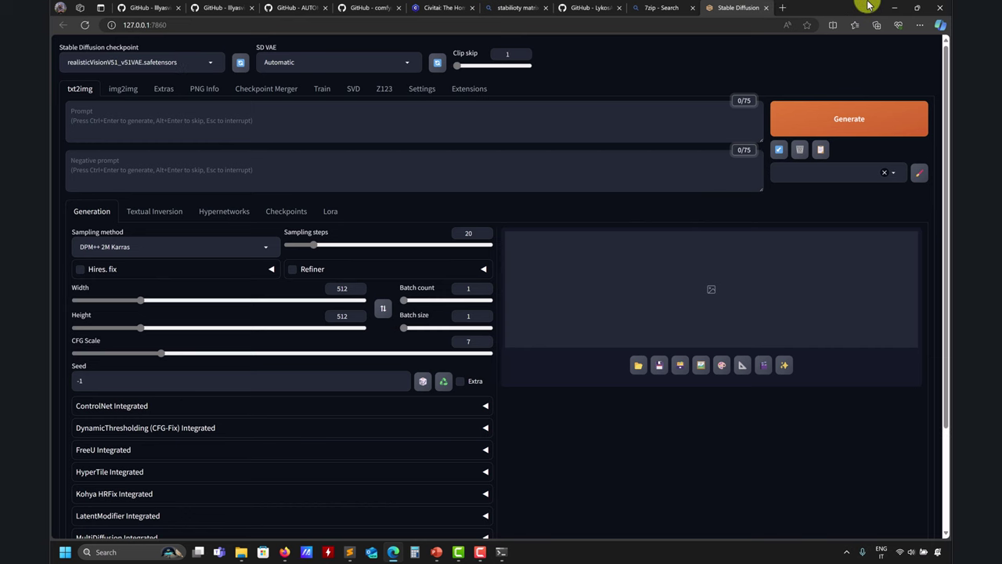
{"action": "left_click", "coordinate": [892, 7]}
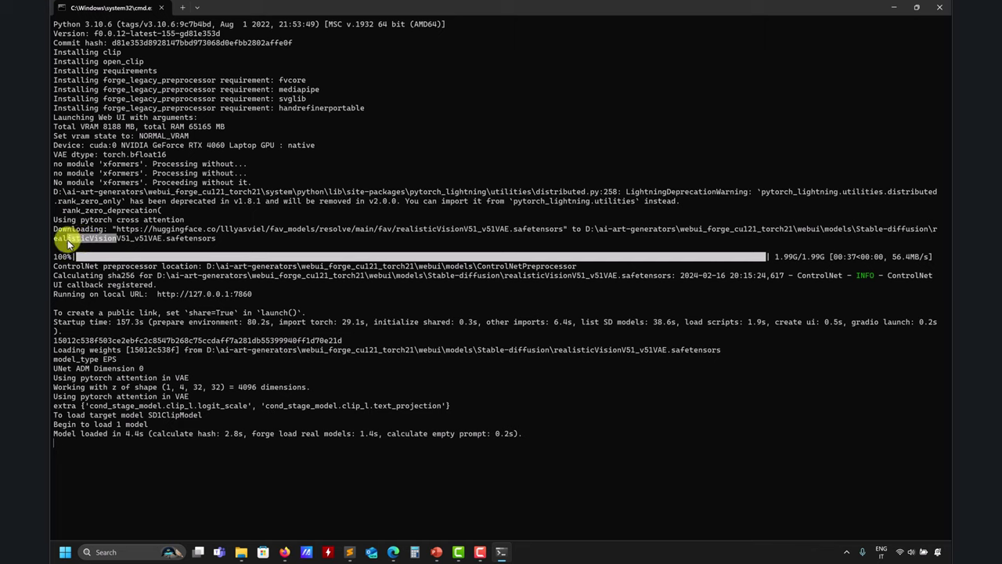
{"action": "left_click_drag", "start_coordinate": [67, 240], "coordinate": [69, 239]}
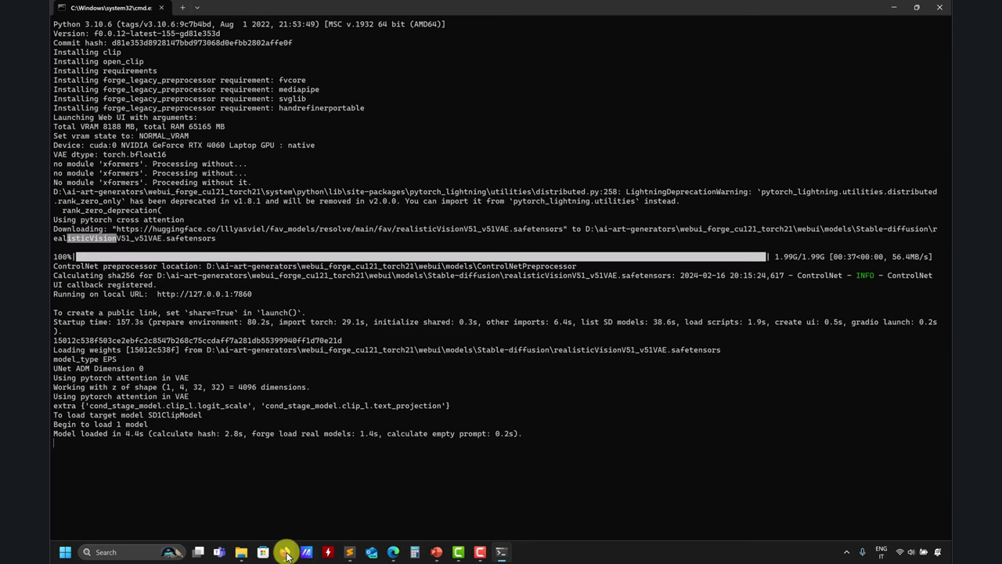
Restore the browser, detach the Stable Diffusion page into its own window, and maximize that window.
{"action": "left_click", "coordinate": [393, 552]}
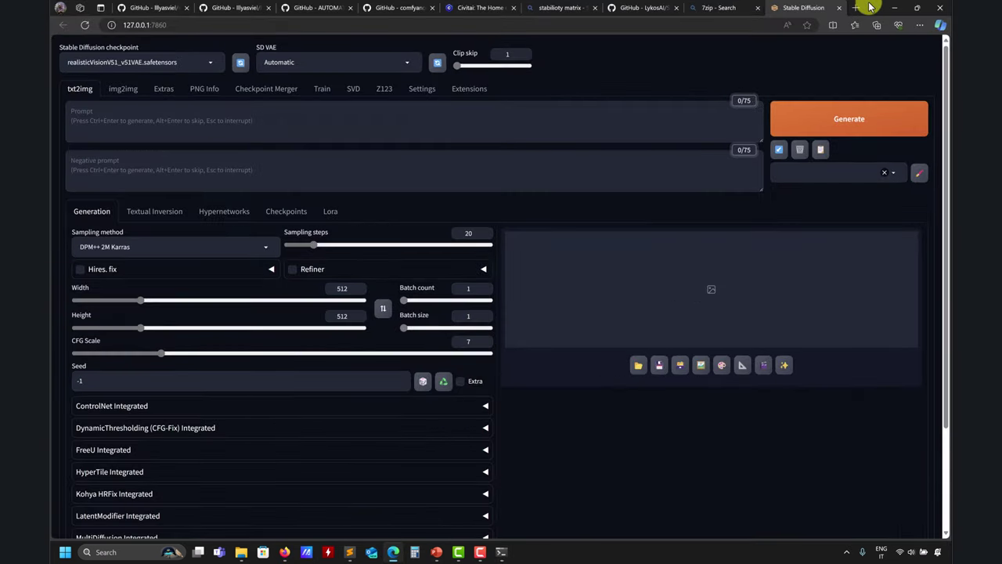
{"action": "left_click_drag", "start_coordinate": [870, 7], "coordinate": [432, 59]}
{"action": "left_click", "coordinate": [678, 76]}
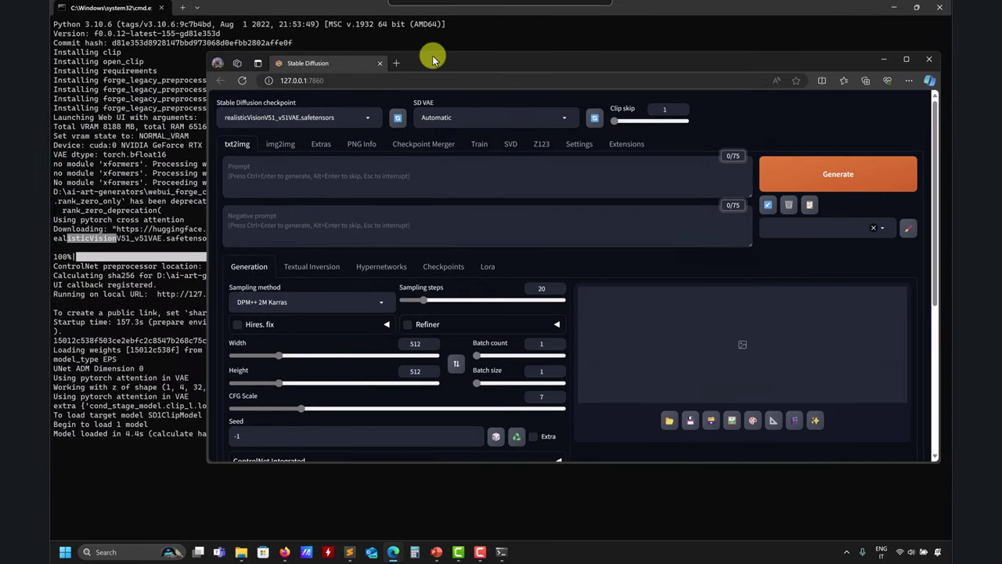
{"action": "left_click", "coordinate": [906, 59]}
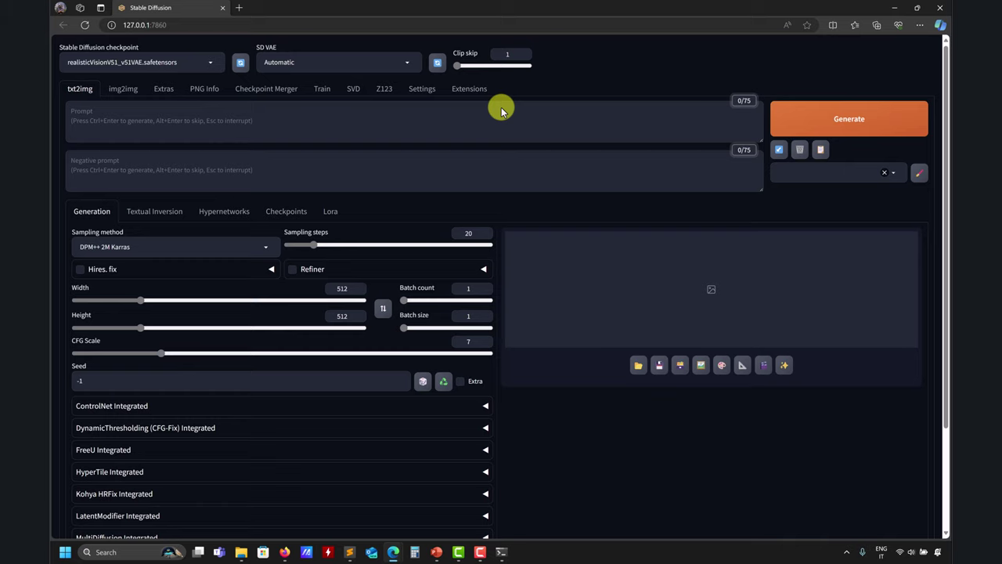
Examine the SVD and Z123 pages of Forge, comparing their options, and return to the txt2img page.
{"action": "left_click", "coordinate": [357, 90]}
{"action": "left_click", "coordinate": [380, 89]}
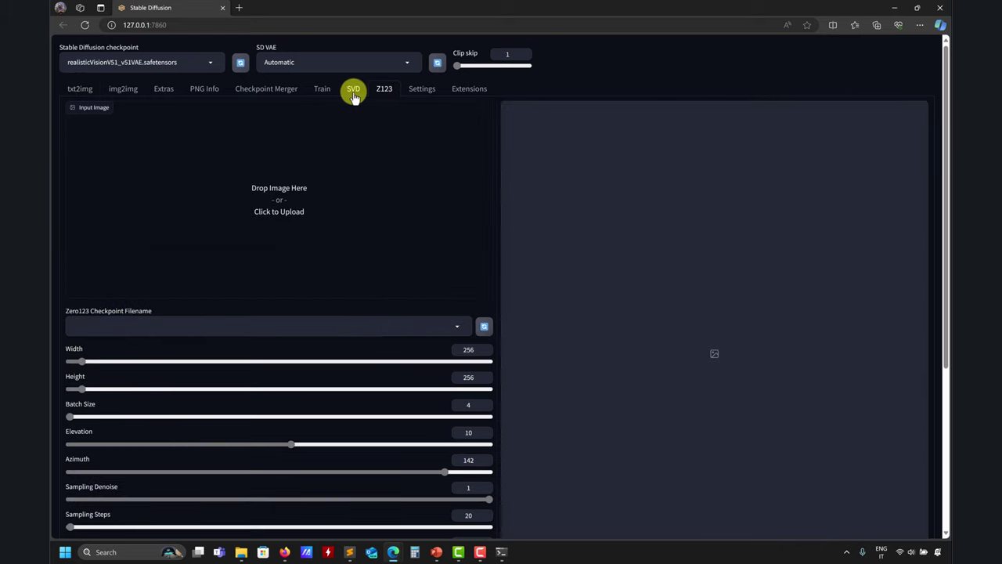
{"action": "left_click", "coordinate": [355, 92]}
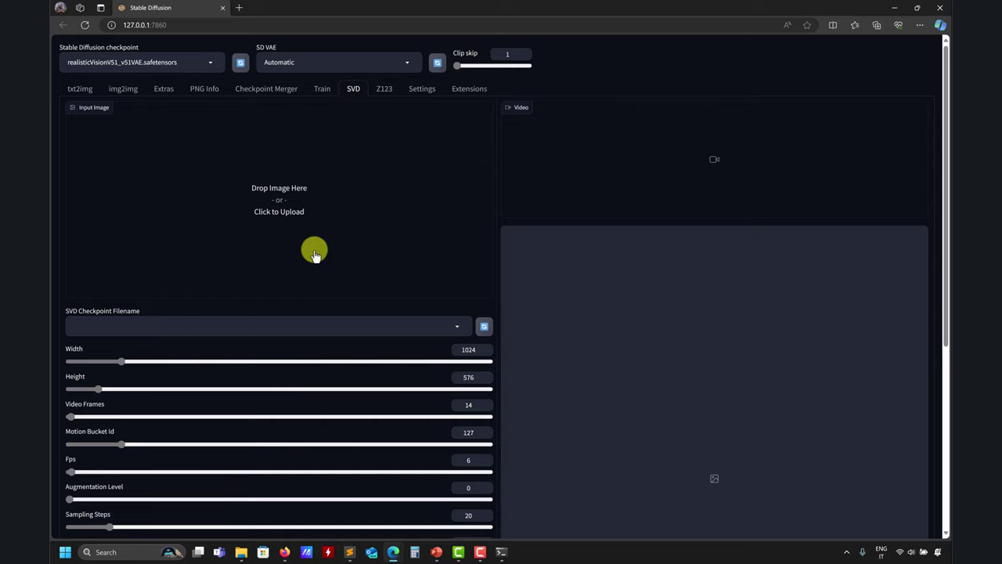
{"action": "left_click", "coordinate": [383, 89]}
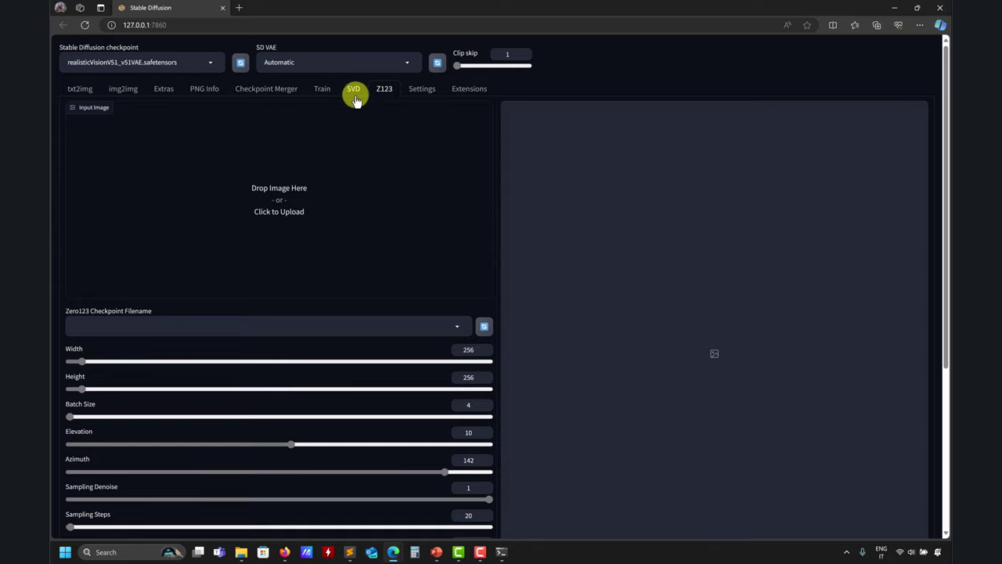
{"action": "left_click", "coordinate": [353, 91]}
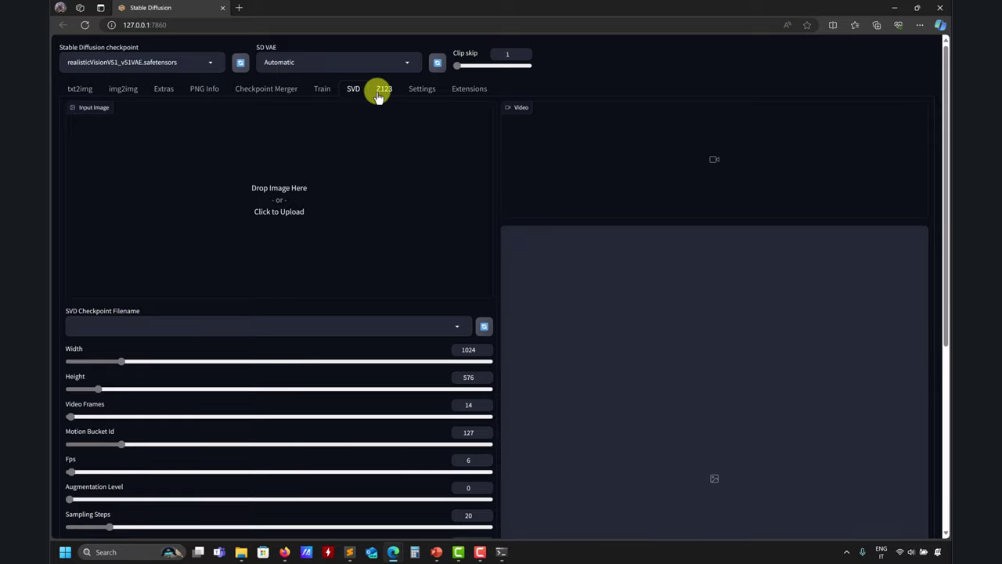
{"action": "left_click", "coordinate": [382, 89]}
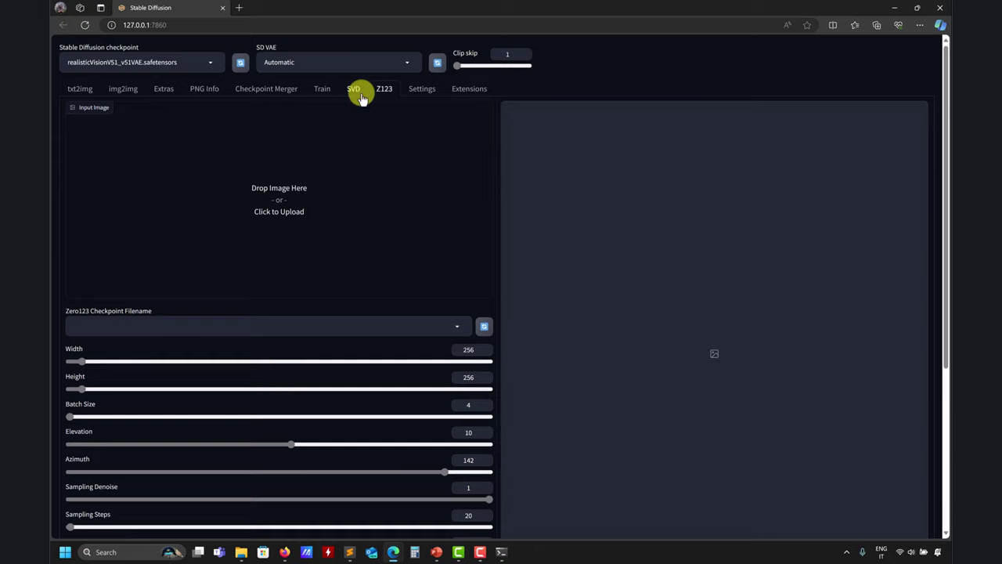
{"action": "left_click", "coordinate": [359, 92]}
{"action": "left_click", "coordinate": [383, 89]}
{"action": "left_click", "coordinate": [78, 90]}
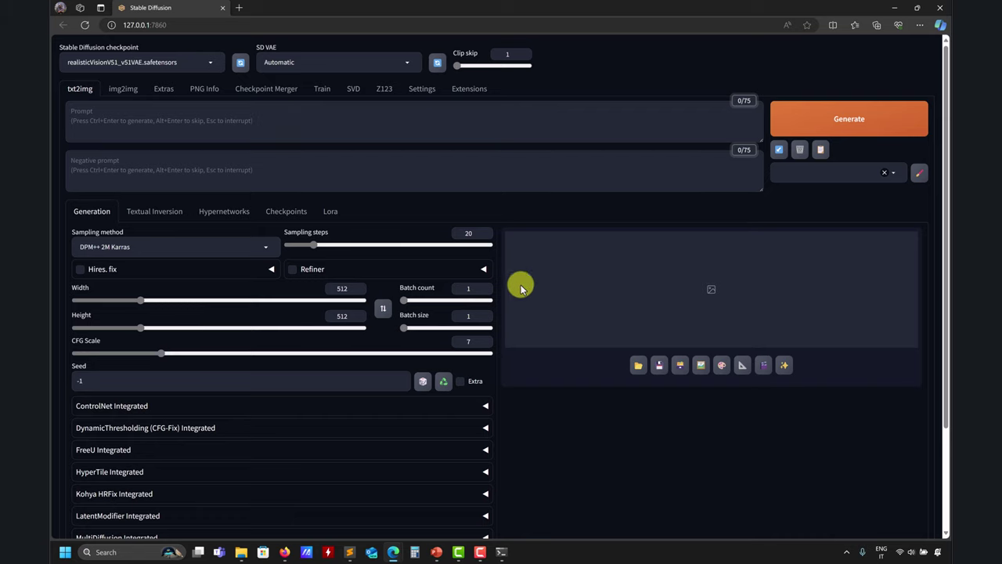
Expand ControlNet Integrated on the txt2img page, inspect Unit 0's preprocessor and model choices, and collapse Unit 0.
{"action": "scroll", "coordinate": [525, 329], "scroll_direction": "down", "scroll_amount": 3}
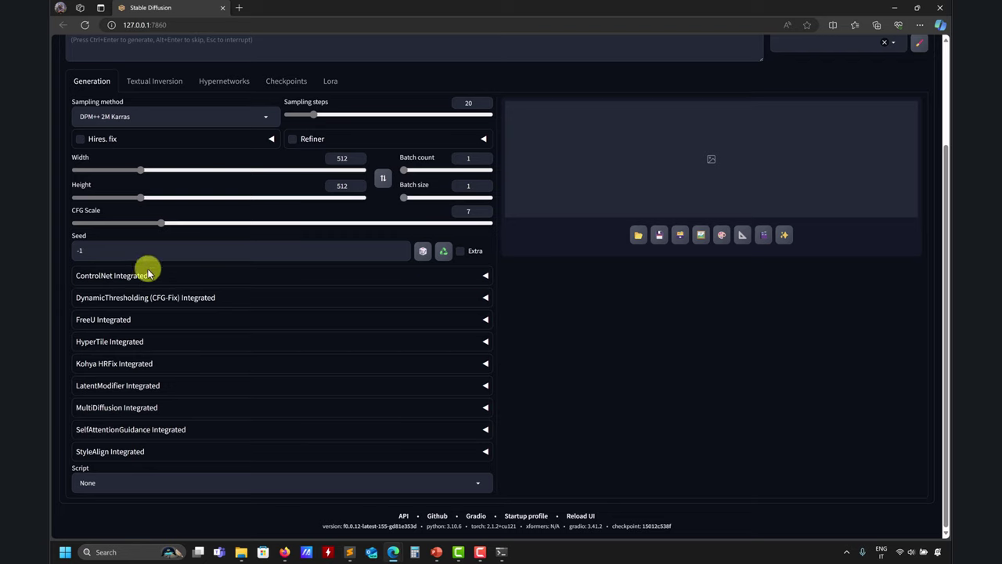
{"action": "left_click", "coordinate": [484, 275]}
{"action": "scroll", "coordinate": [274, 394], "scroll_direction": "down", "scroll_amount": 3}
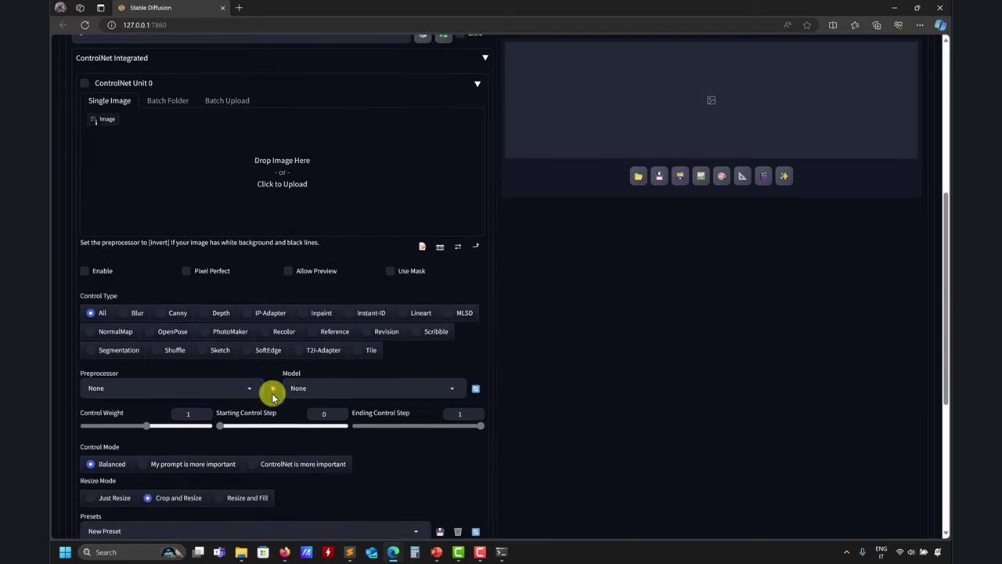
{"action": "left_click", "coordinate": [208, 379]}
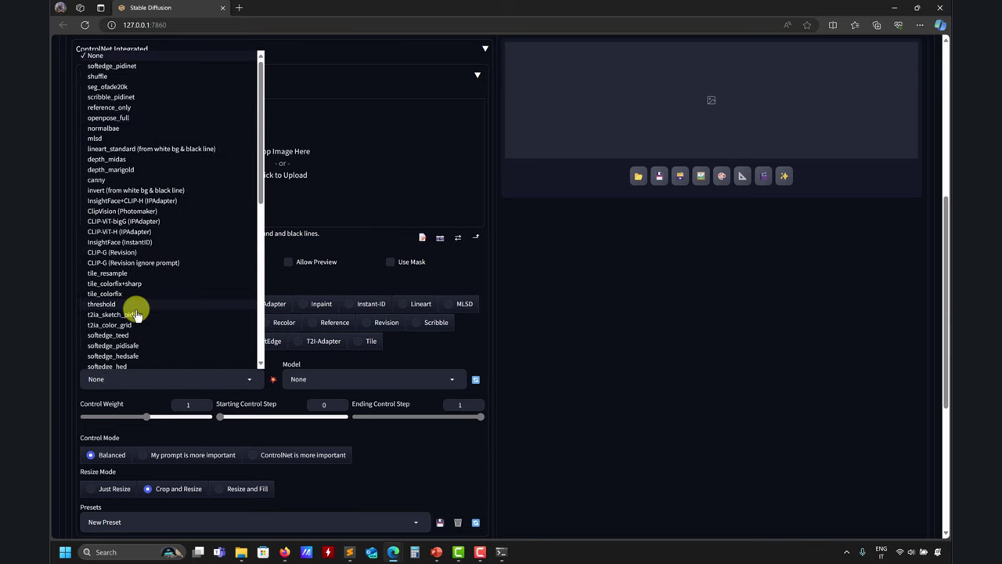
{"action": "left_click", "coordinate": [382, 380]}
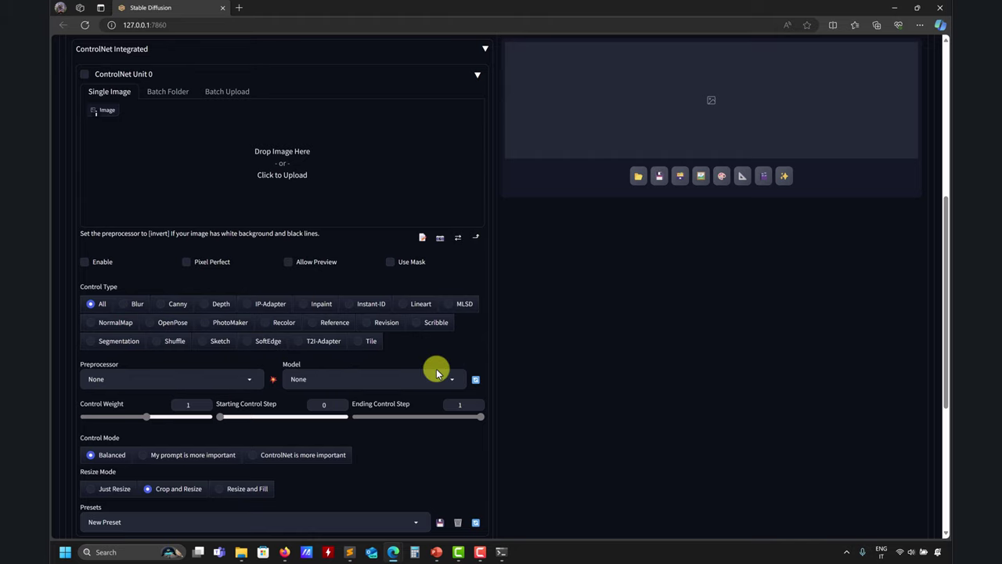
{"action": "left_click", "coordinate": [477, 74]}
Restore the models folder in File Explorer, inspect its Stable-diffusion and ControlNet subfolders, and go up to the webui folder.
{"action": "mouse_move", "coordinate": [241, 551]}
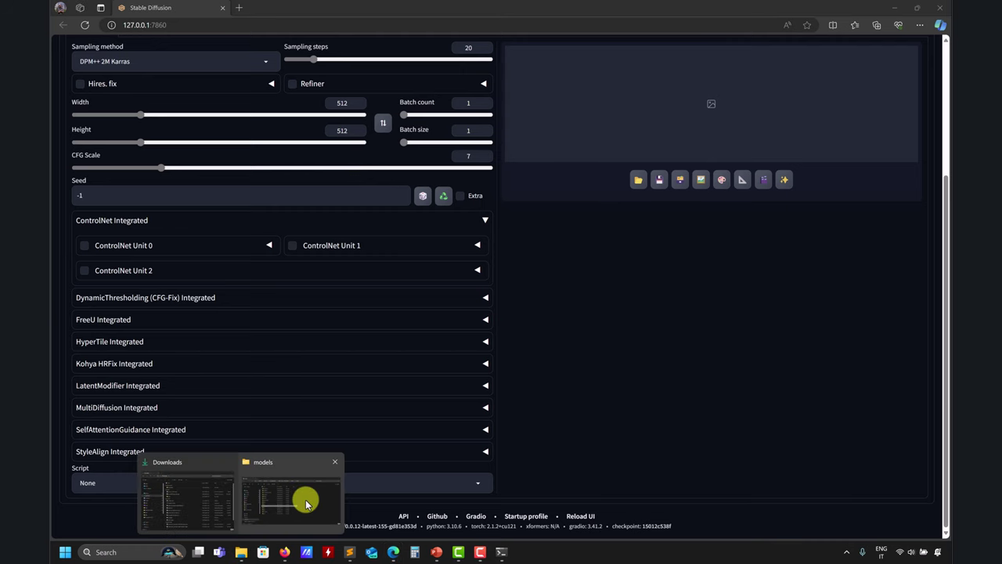
{"action": "left_click", "coordinate": [306, 499]}
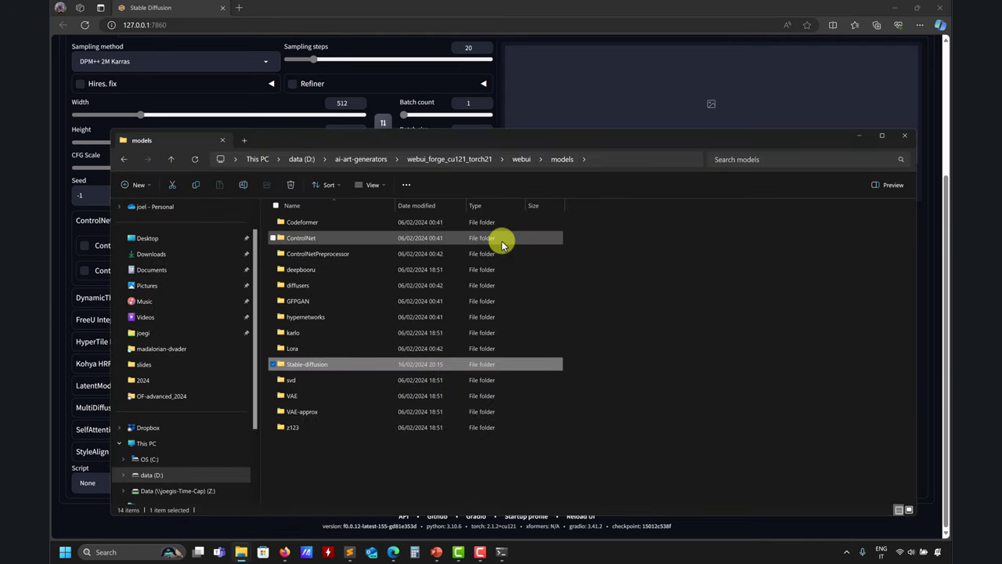
{"action": "double_click", "coordinate": [318, 366]}
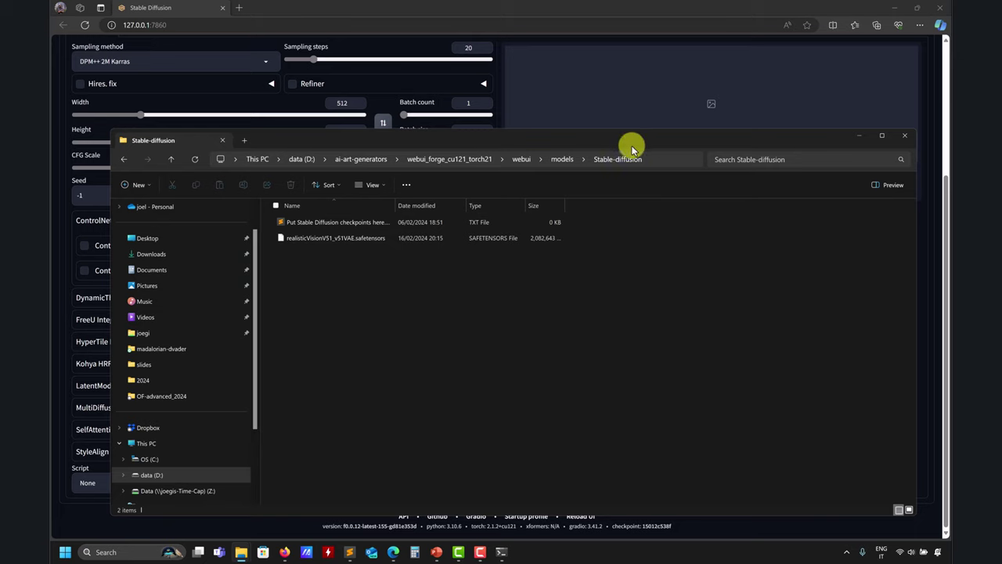
{"action": "left_click", "coordinate": [563, 159]}
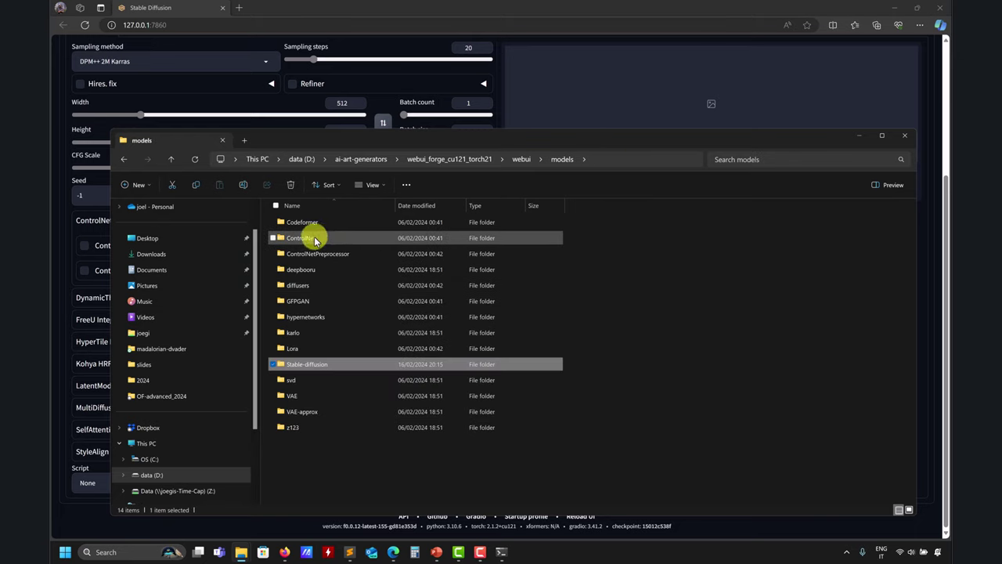
{"action": "double_click", "coordinate": [314, 239]}
{"action": "left_click", "coordinate": [172, 157]}
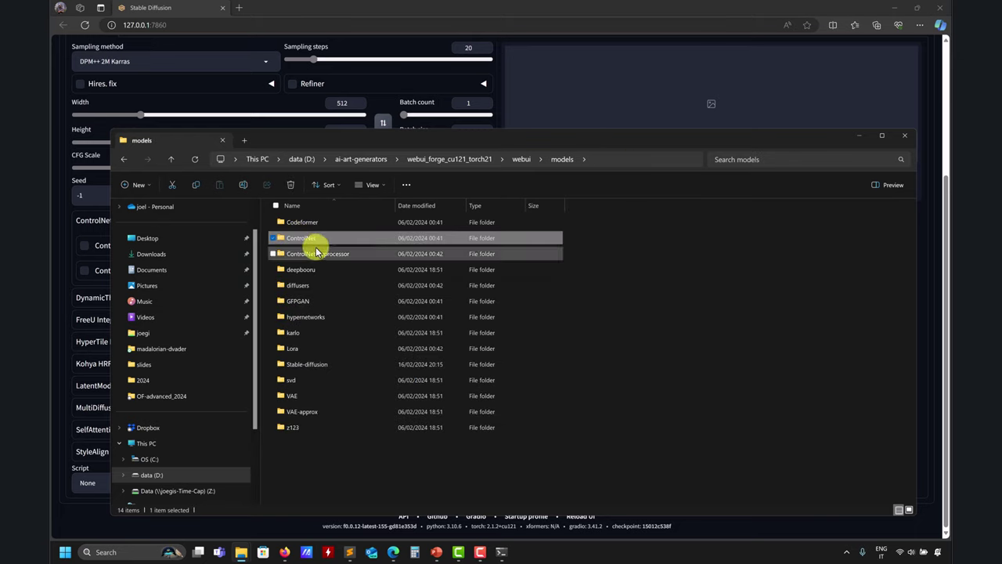
{"action": "left_click", "coordinate": [171, 162]}
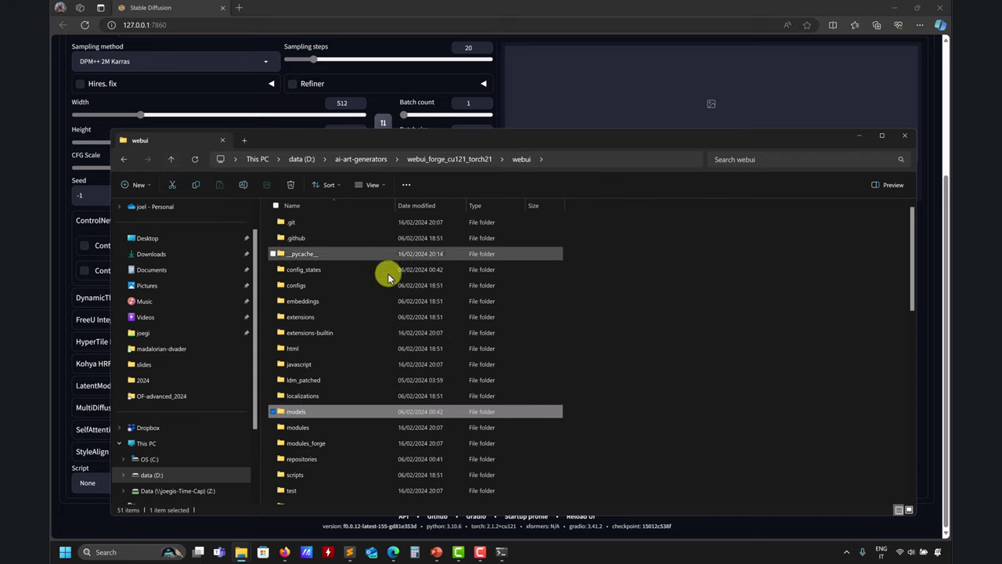
Inspect the extensions folder inside webui, return to the webui folder by way of its parent, and minimize File Explorer.
{"action": "double_click", "coordinate": [314, 318]}
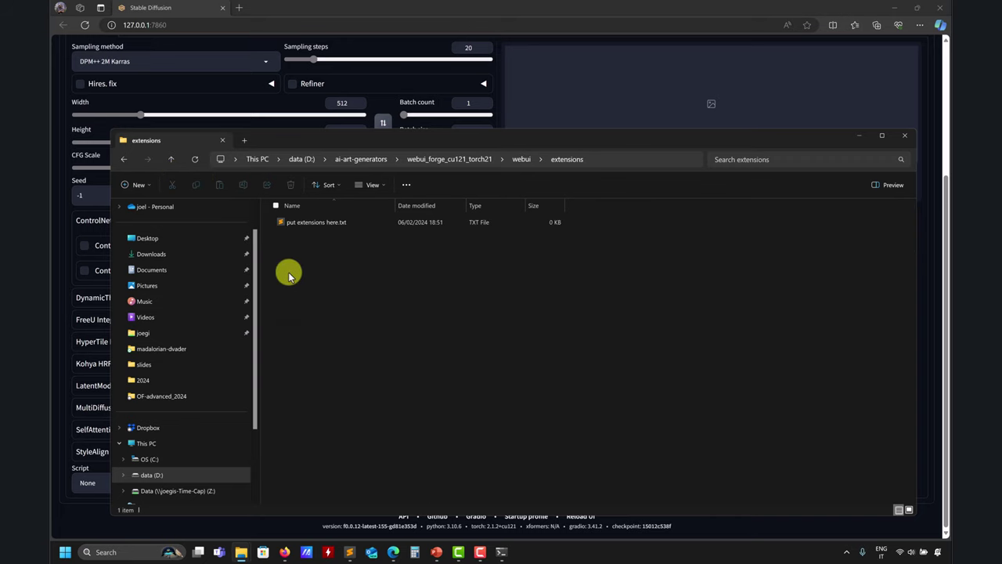
{"action": "left_click", "coordinate": [169, 159]}
{"action": "left_click", "coordinate": [169, 159]}
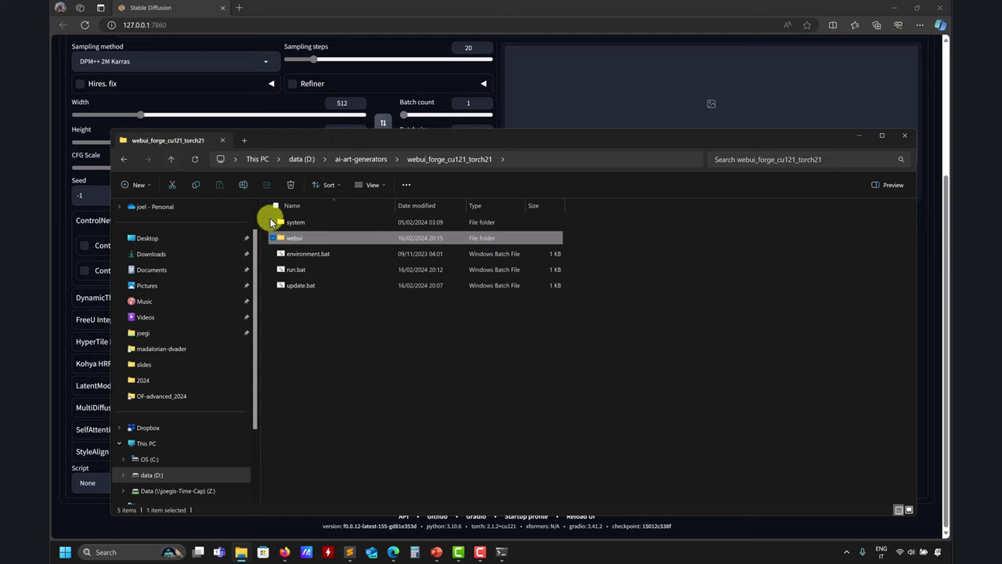
{"action": "double_click", "coordinate": [285, 238]}
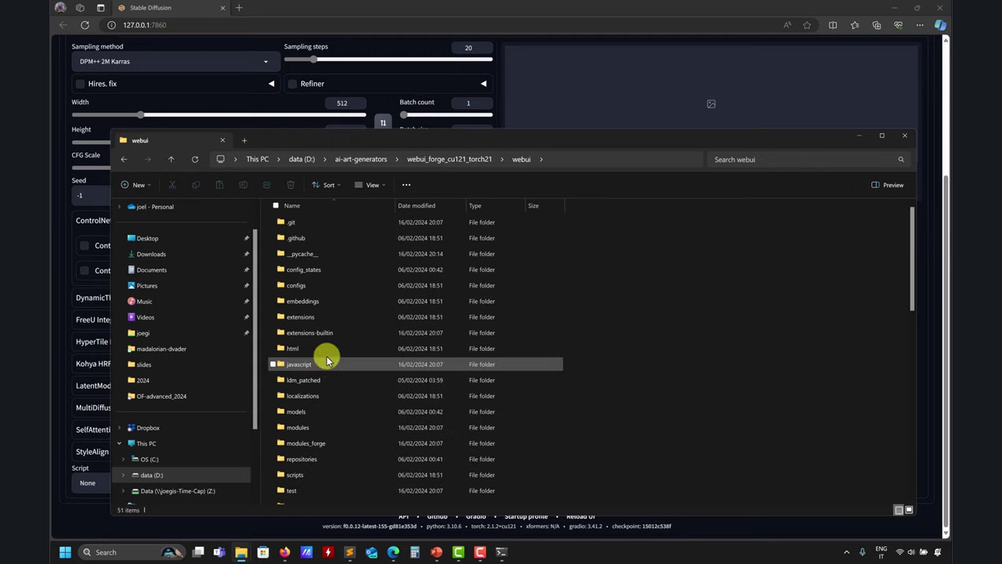
{"action": "left_click", "coordinate": [859, 135]}
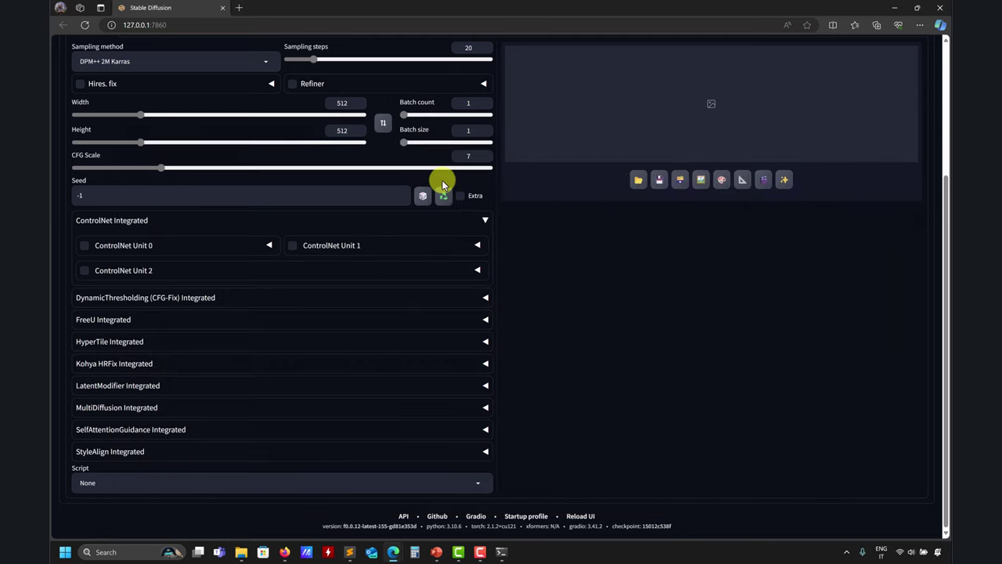
Review the installed extensions on the Extensions page, load the available extensions from the default index, and browse the list.
{"action": "scroll", "coordinate": [584, 265], "scroll_direction": "up", "scroll_amount": 5}
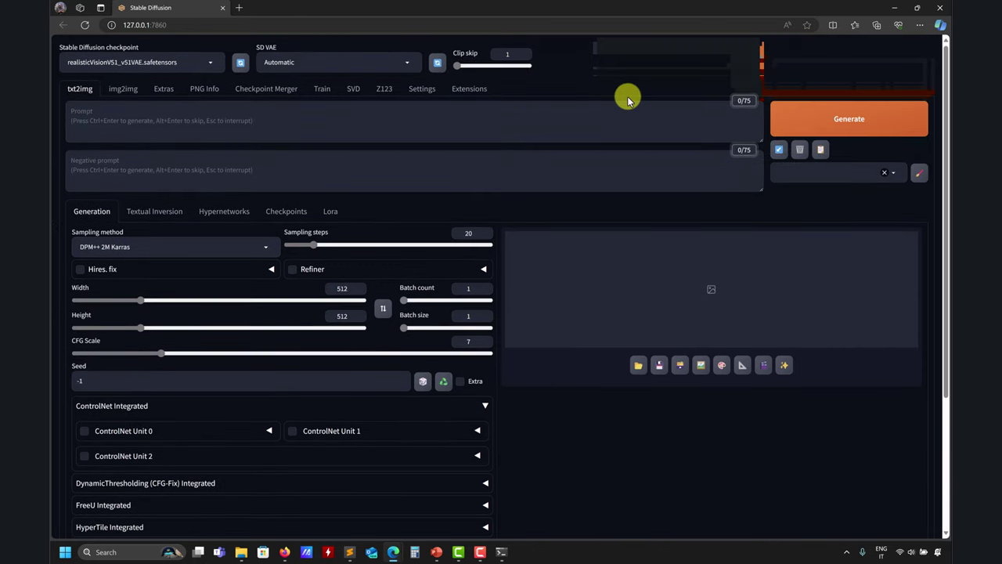
{"action": "left_click", "coordinate": [468, 89]}
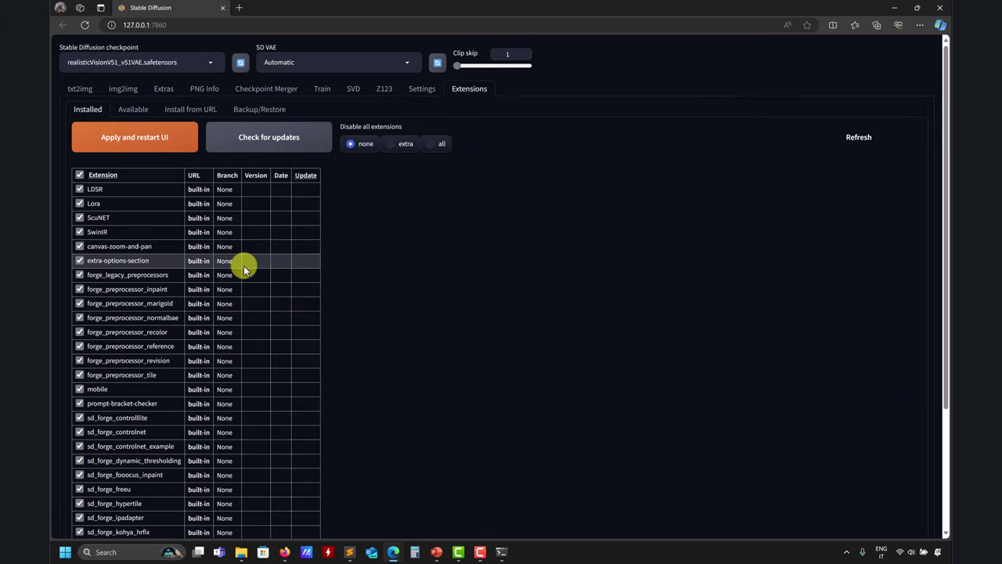
{"action": "left_click", "coordinate": [132, 110]}
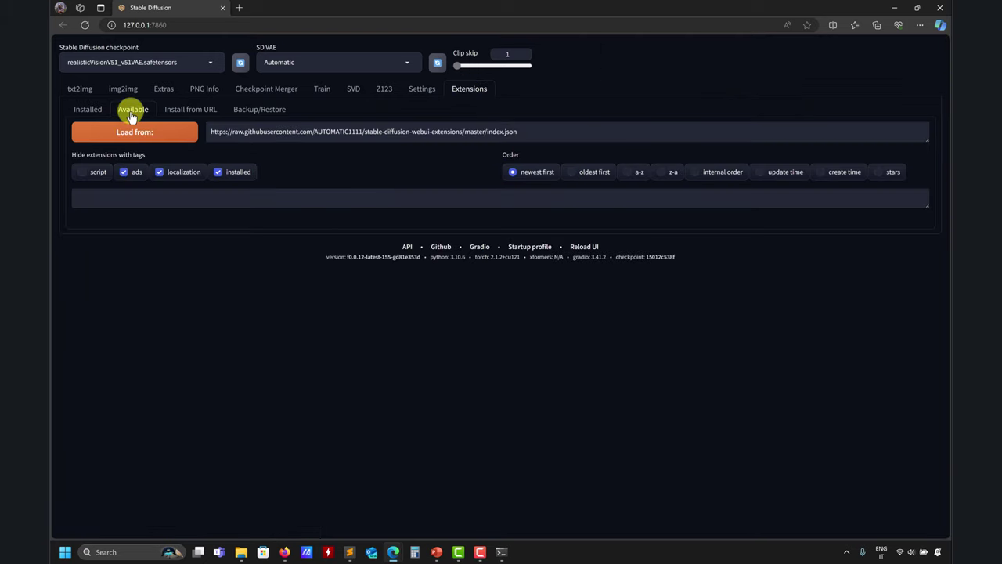
{"action": "left_click", "coordinate": [168, 134]}
{"action": "scroll", "coordinate": [159, 320], "scroll_direction": "down", "scroll_amount": 10}
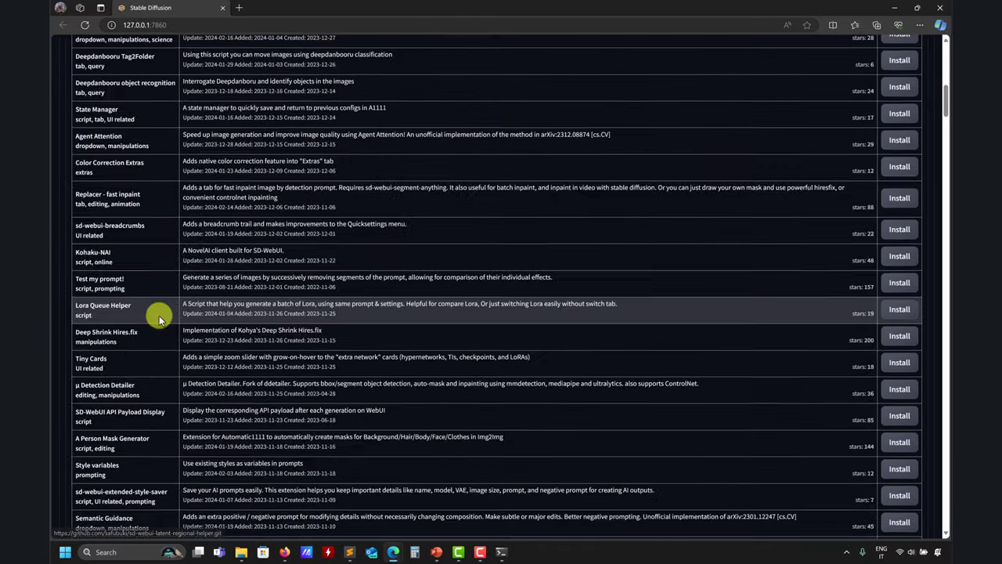
{"action": "scroll", "coordinate": [159, 320], "scroll_direction": "up", "scroll_amount": 10}
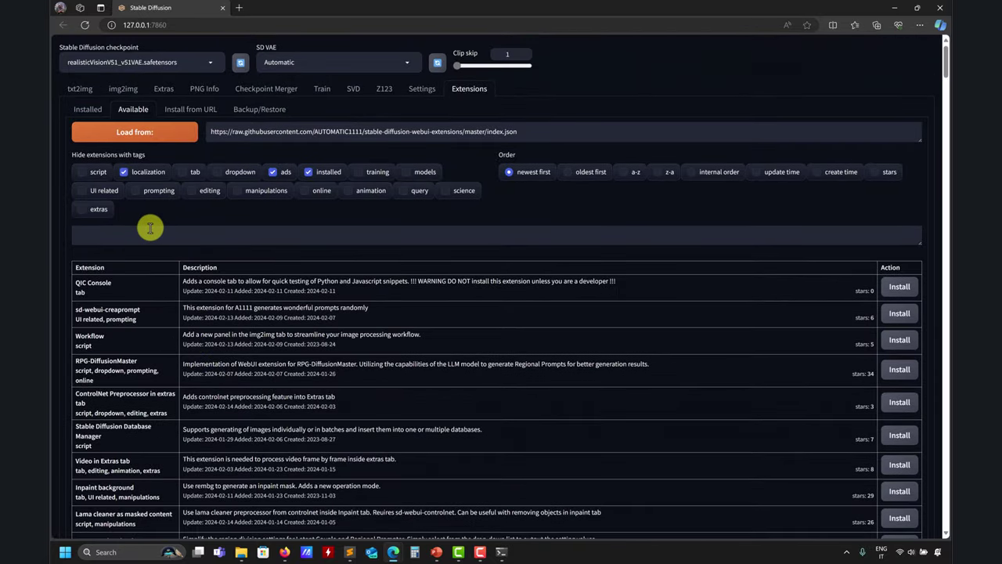
Browse the categories on the Settings page and open the ControlNet settings.
{"action": "left_click", "coordinate": [422, 90]}
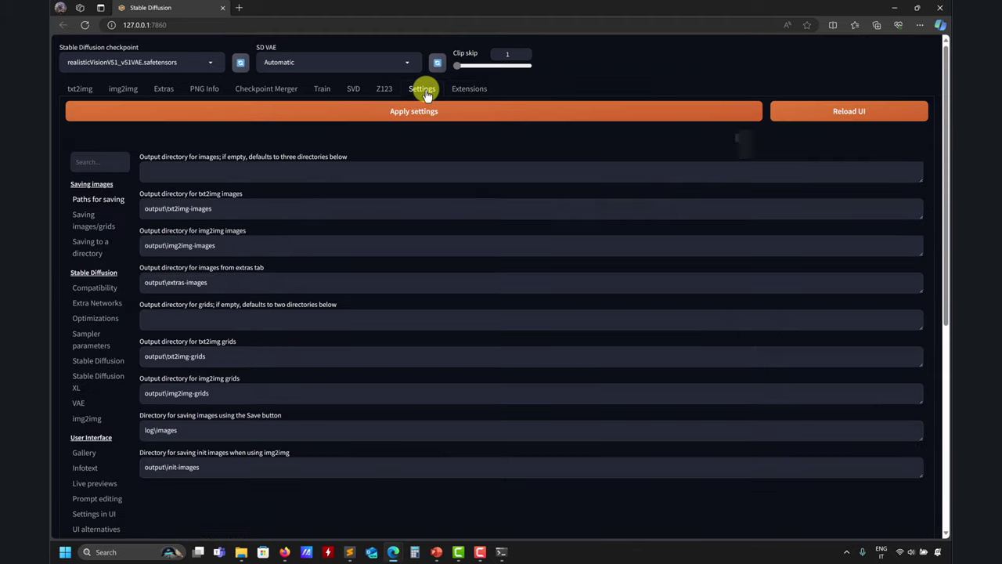
{"action": "scroll", "coordinate": [128, 241], "scroll_direction": "down", "scroll_amount": 5}
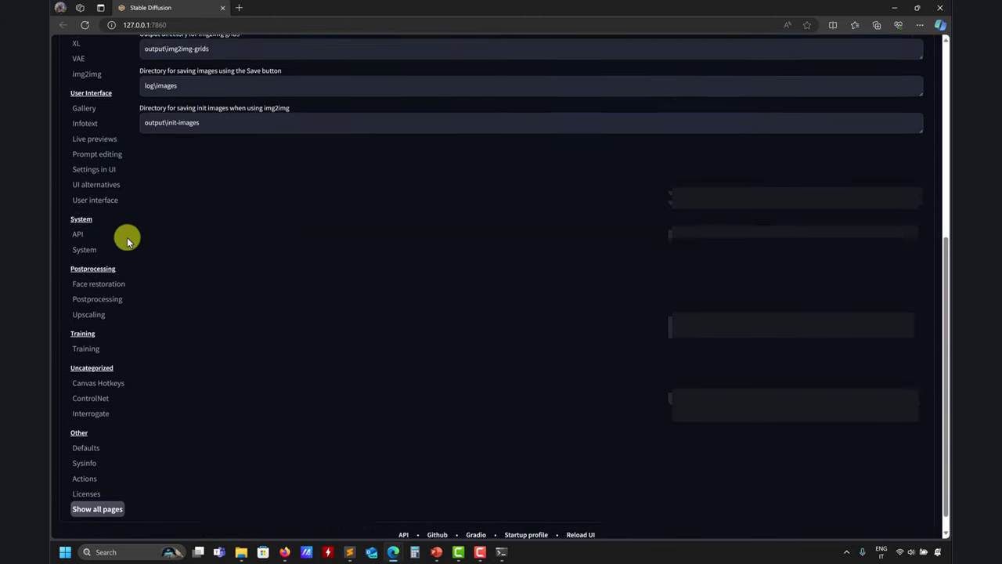
{"action": "scroll", "coordinate": [130, 232], "scroll_direction": "down", "scroll_amount": 10}
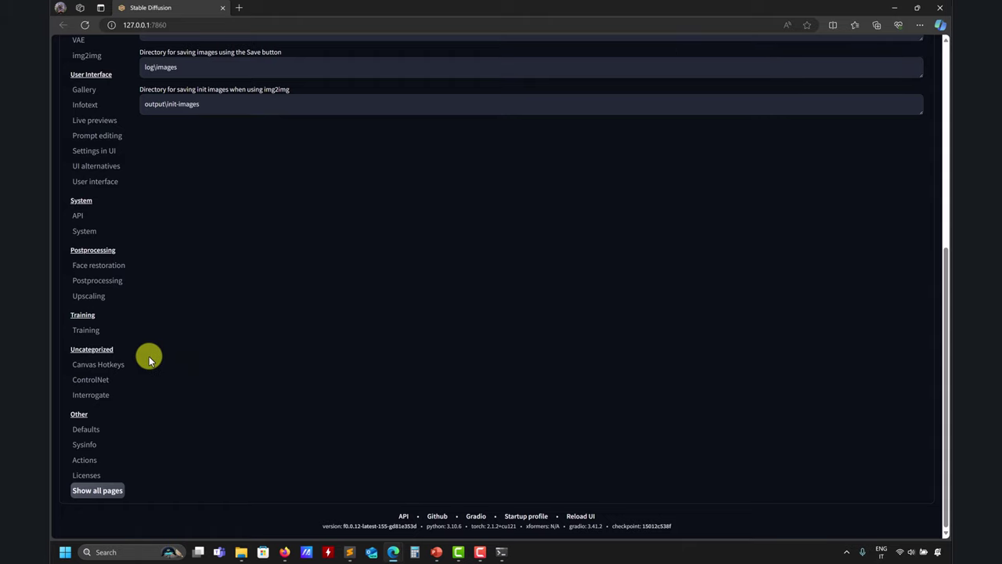
{"action": "scroll", "coordinate": [112, 446], "scroll_direction": "up", "scroll_amount": 1}
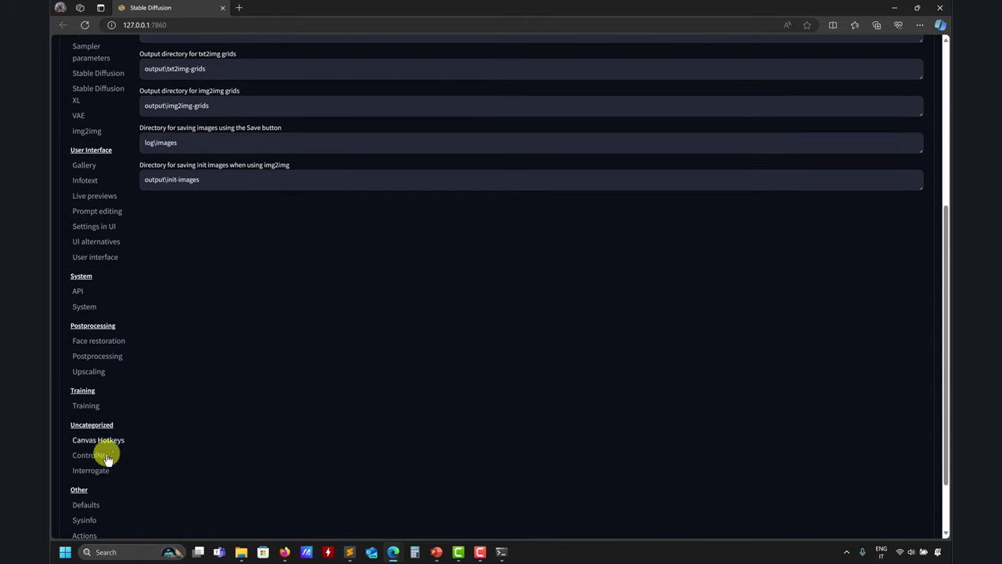
{"action": "left_click", "coordinate": [92, 455]}
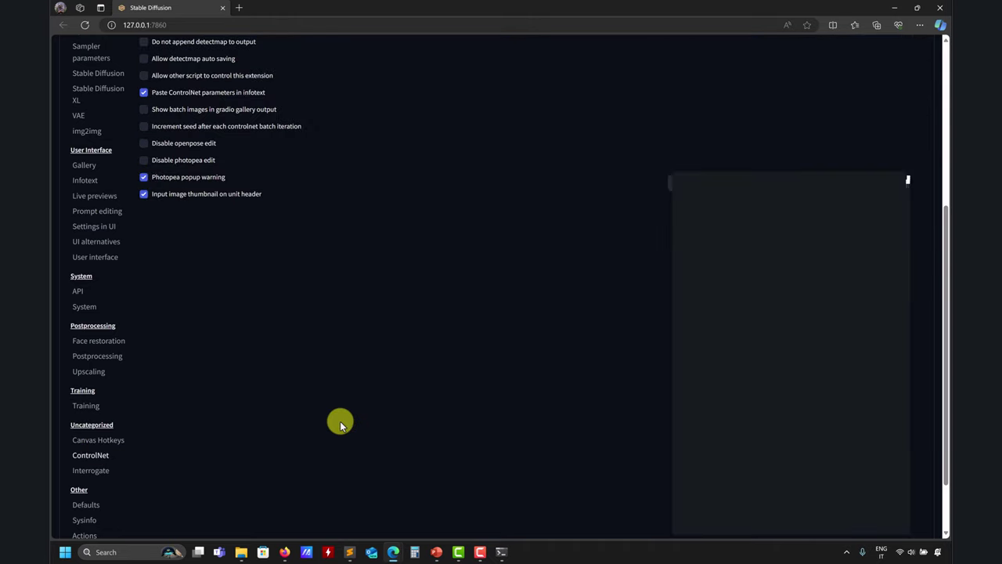
{"action": "scroll", "coordinate": [340, 421], "scroll_direction": "up", "scroll_amount": 4}
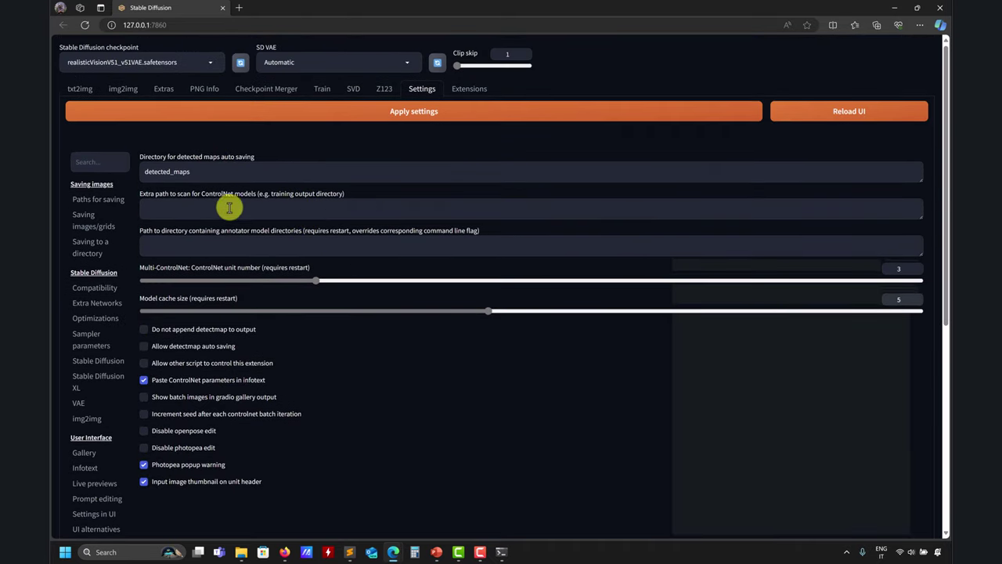
Examine the ControlNet settings, including the extra model path, unit number and cache size, and the remaining settings categories.
{"action": "scroll", "coordinate": [253, 216], "scroll_direction": "down", "scroll_amount": 1}
{"action": "scroll", "coordinate": [340, 326], "scroll_direction": "down", "scroll_amount": 3}
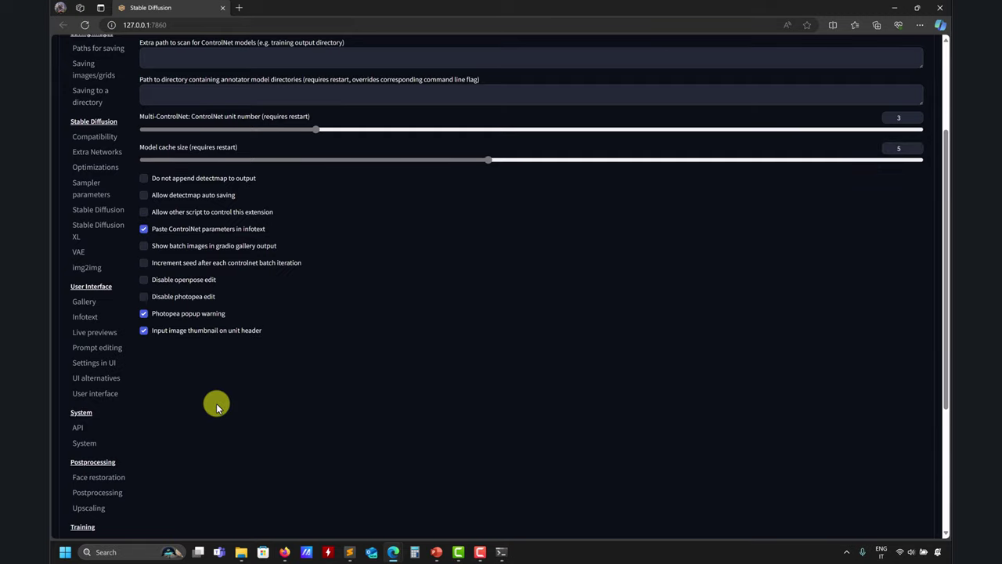
{"action": "scroll", "coordinate": [430, 415], "scroll_direction": "up", "scroll_amount": 4}
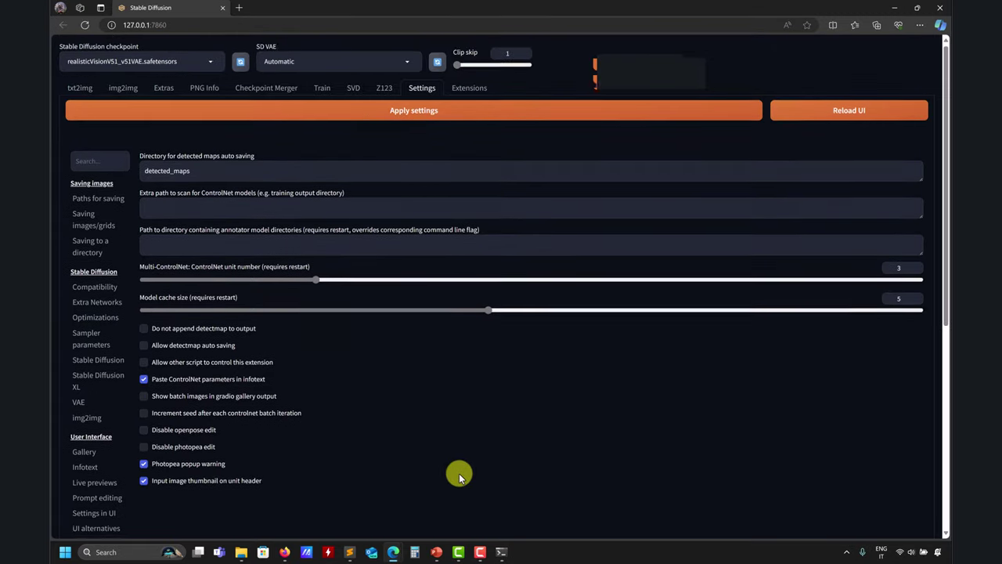
{"action": "scroll", "coordinate": [391, 454], "scroll_direction": "down", "scroll_amount": 6}
{"action": "scroll", "coordinate": [232, 418], "scroll_direction": "up", "scroll_amount": 2}
{"action": "scroll", "coordinate": [83, 206], "scroll_direction": "down", "scroll_amount": 4}
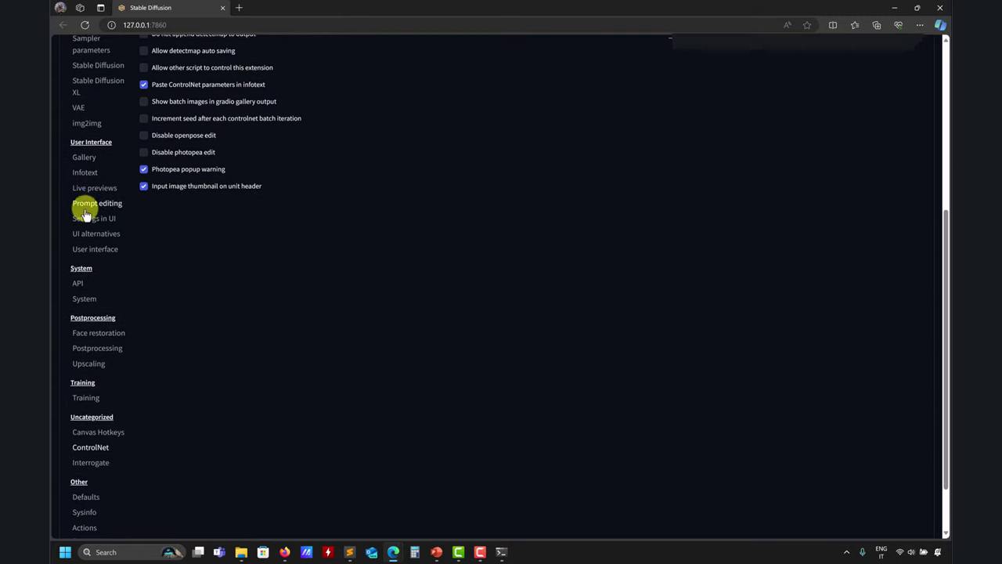
{"action": "scroll", "coordinate": [117, 367], "scroll_direction": "up", "scroll_amount": 7}
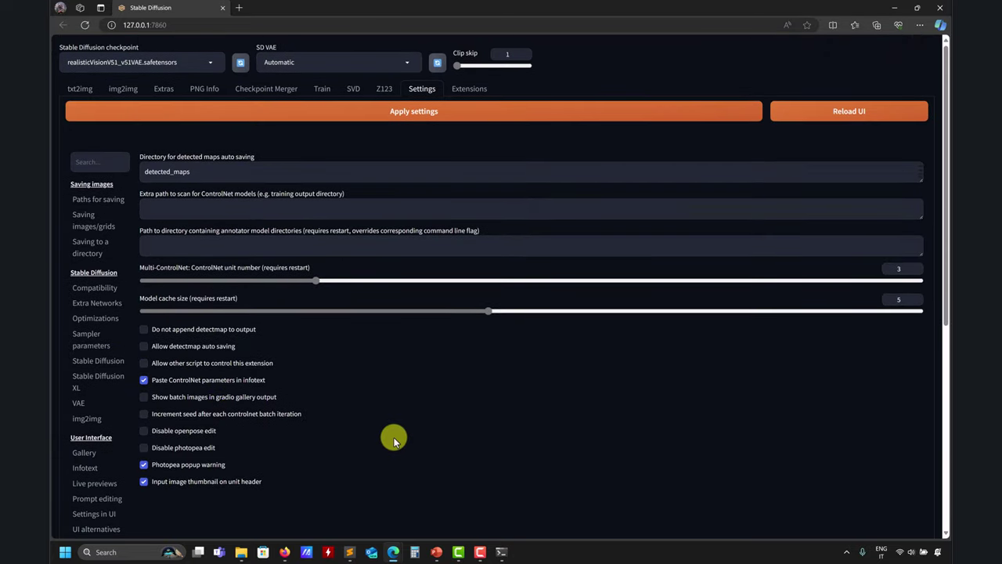
Revisit the txt2img and Extensions pages, and open the User interface category in Settings.
{"action": "left_click", "coordinate": [79, 89]}
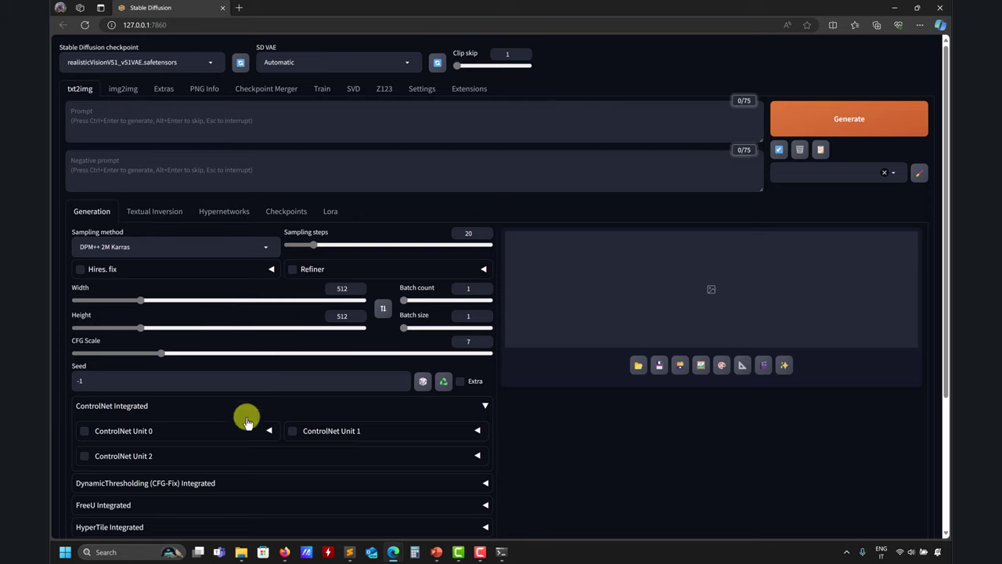
{"action": "left_click", "coordinate": [467, 86]}
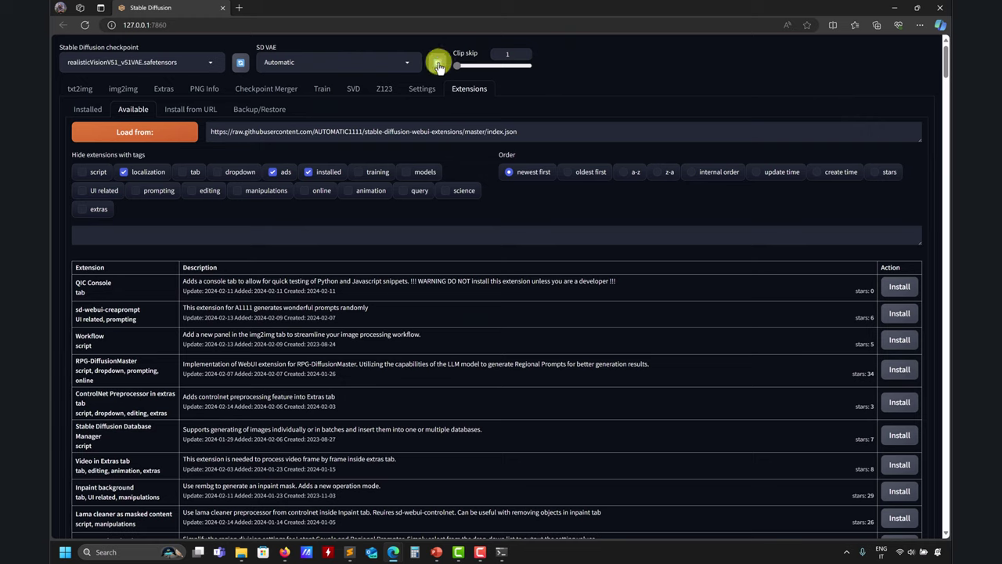
{"action": "left_click", "coordinate": [420, 88]}
{"action": "scroll", "coordinate": [213, 450], "scroll_direction": "down", "scroll_amount": 5}
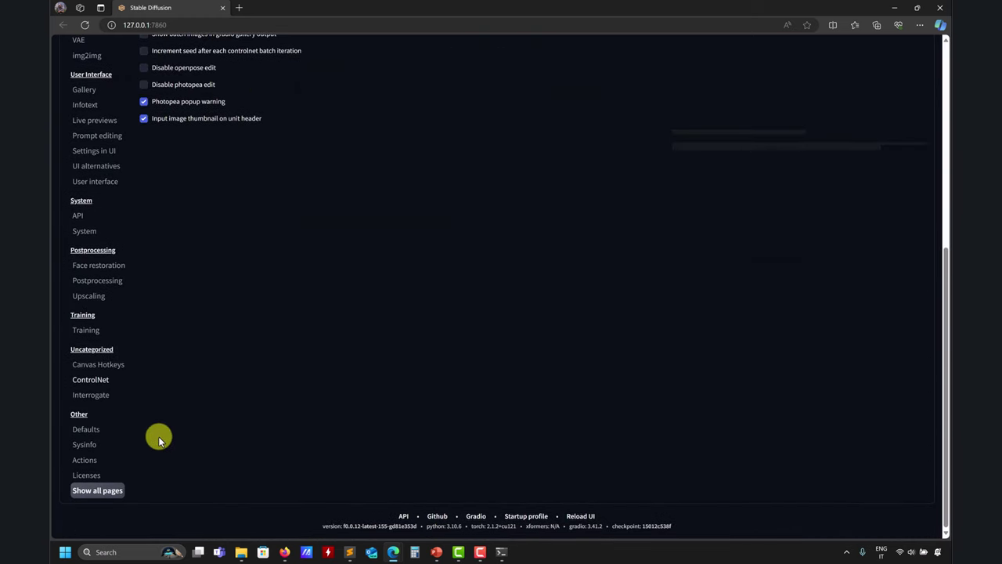
{"action": "scroll", "coordinate": [158, 436], "scroll_direction": "up", "scroll_amount": 1}
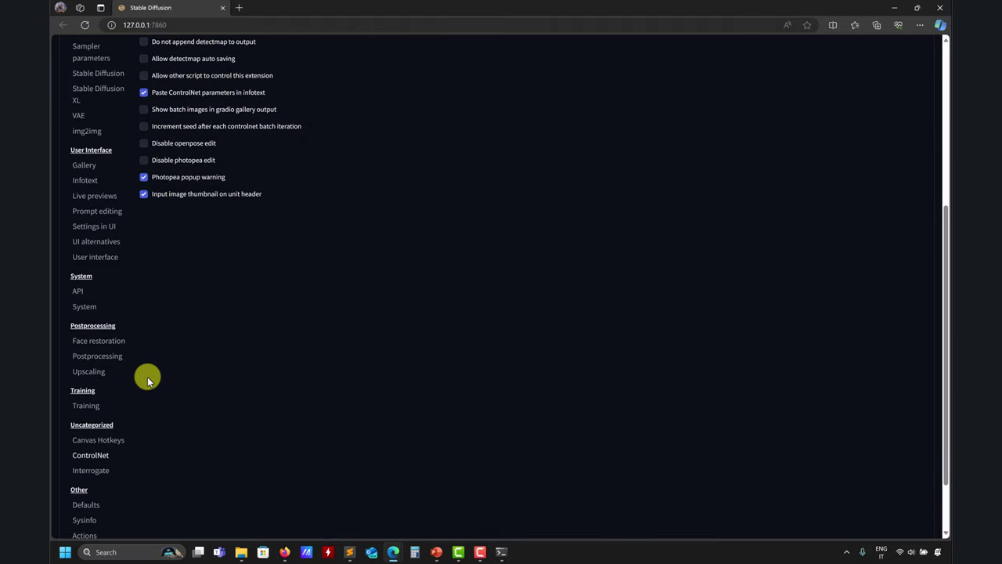
{"action": "scroll", "coordinate": [141, 372], "scroll_direction": "up", "scroll_amount": 1}
{"action": "left_click", "coordinate": [108, 332]}
{"action": "scroll", "coordinate": [328, 340], "scroll_direction": "up", "scroll_amount": 3}
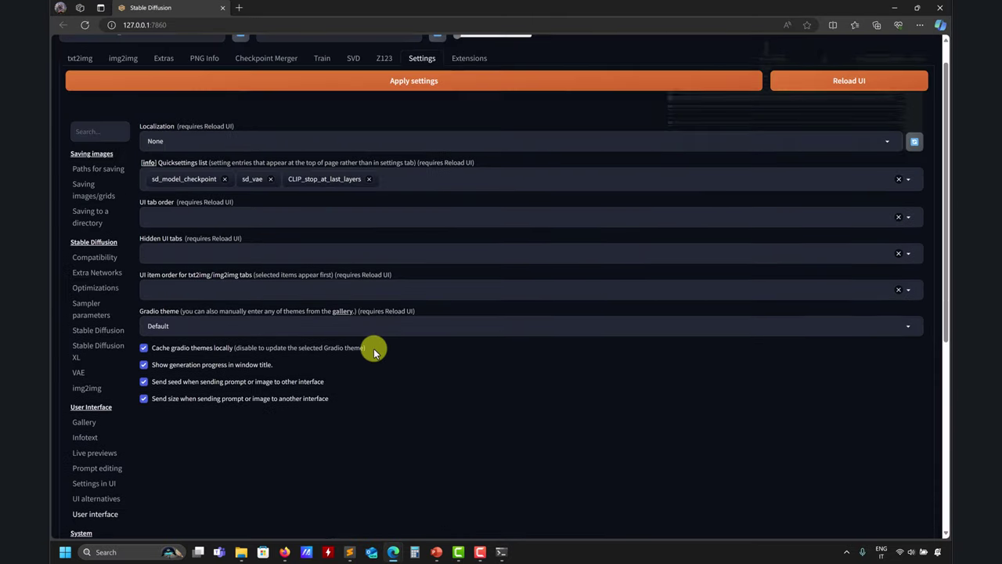
Review the entries available for the Quicksettings list without adding any, and set Clip skip to 2.
{"action": "scroll", "coordinate": [373, 348], "scroll_direction": "up", "scroll_amount": 1}
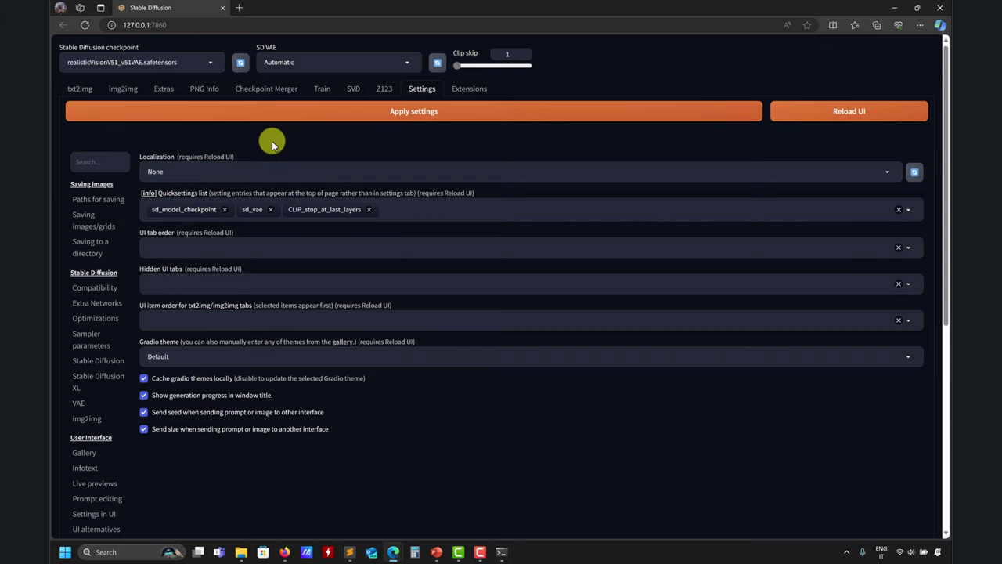
{"action": "left_click", "coordinate": [489, 217]}
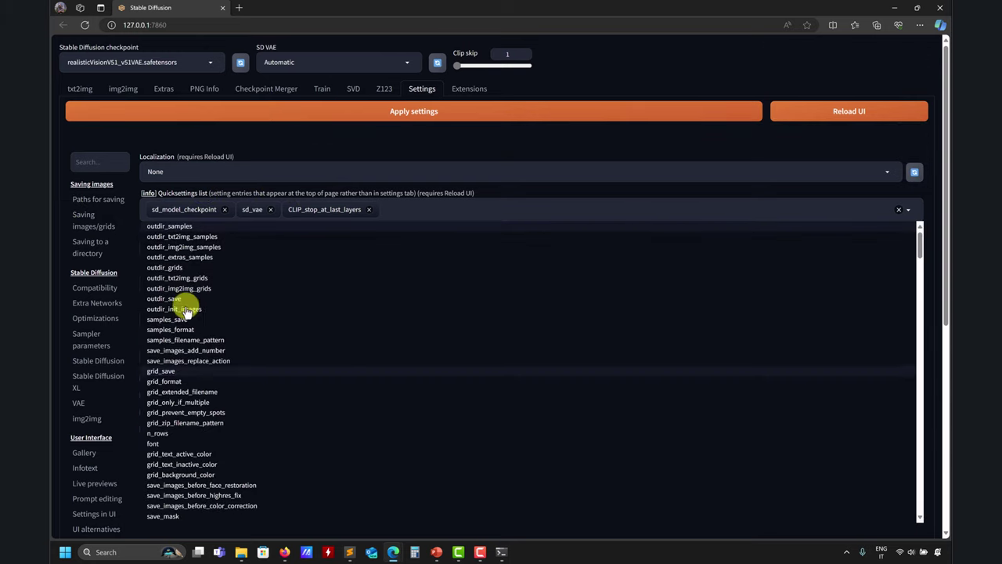
{"action": "left_click", "coordinate": [523, 155]}
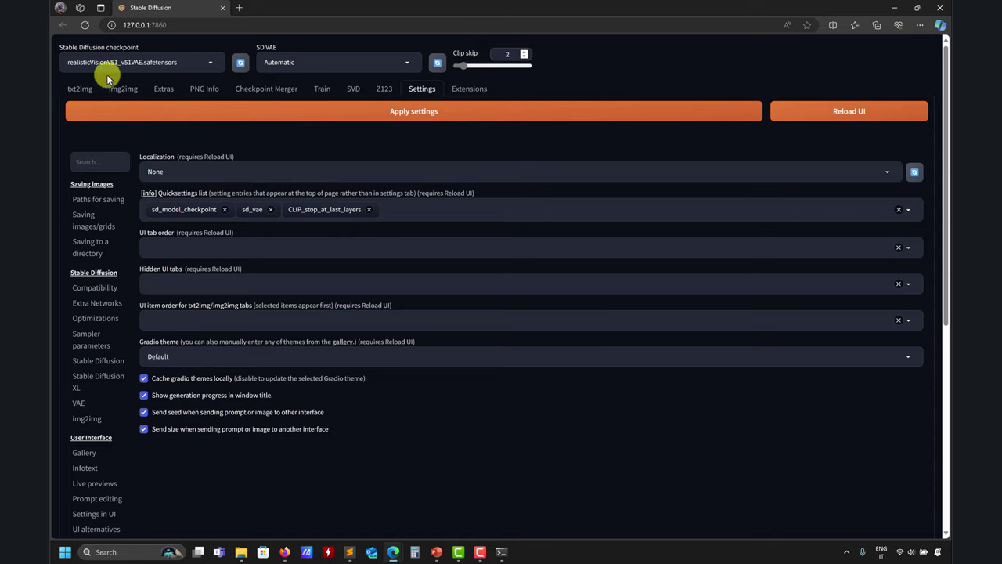
Return to the txt2img page and inspect the available sampling methods, keeping DPM++ 2M Karras.
{"action": "left_click", "coordinate": [80, 89]}
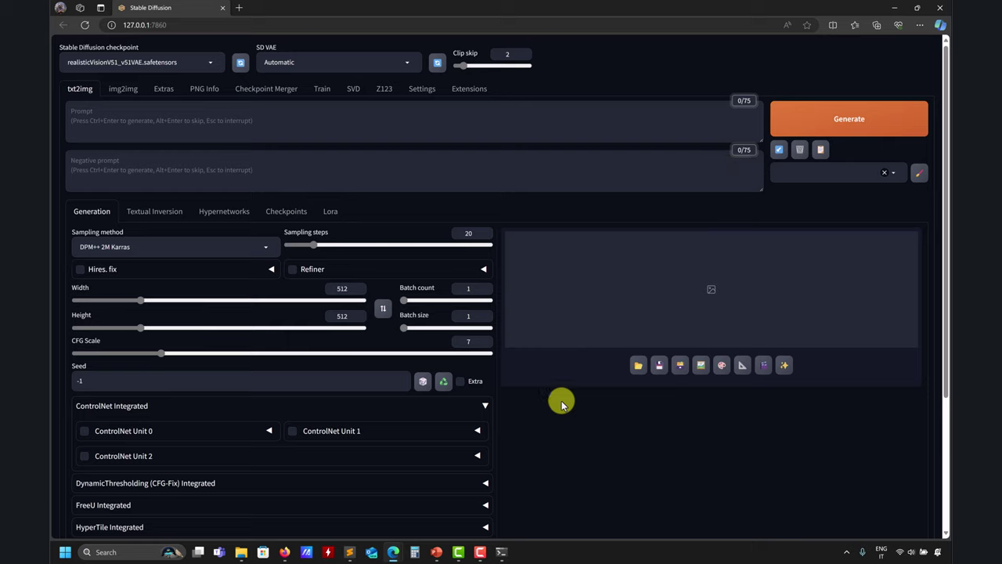
{"action": "left_click", "coordinate": [264, 247]}
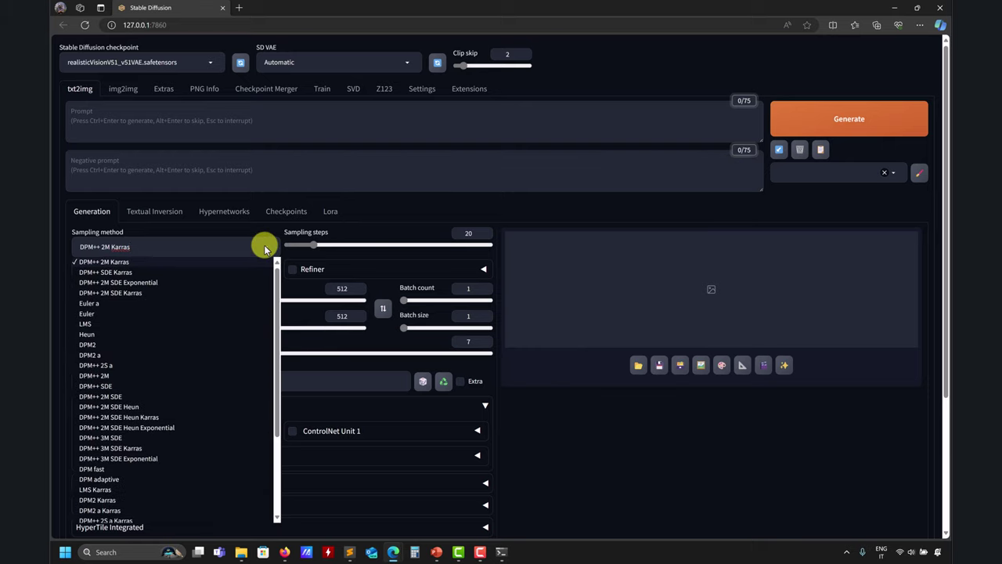
{"action": "scroll", "coordinate": [197, 331], "scroll_direction": "down", "scroll_amount": 3}
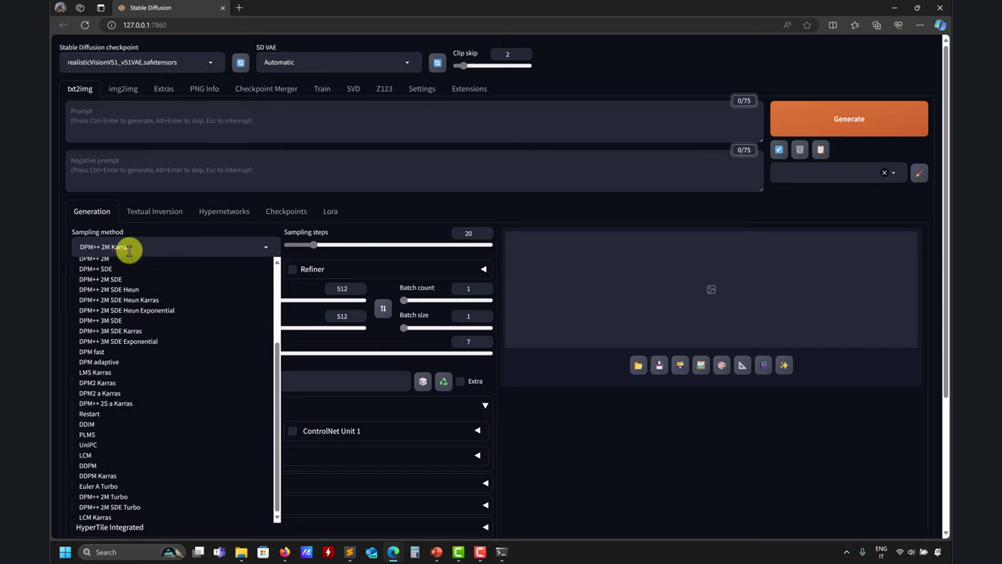
{"action": "left_click", "coordinate": [565, 447]}
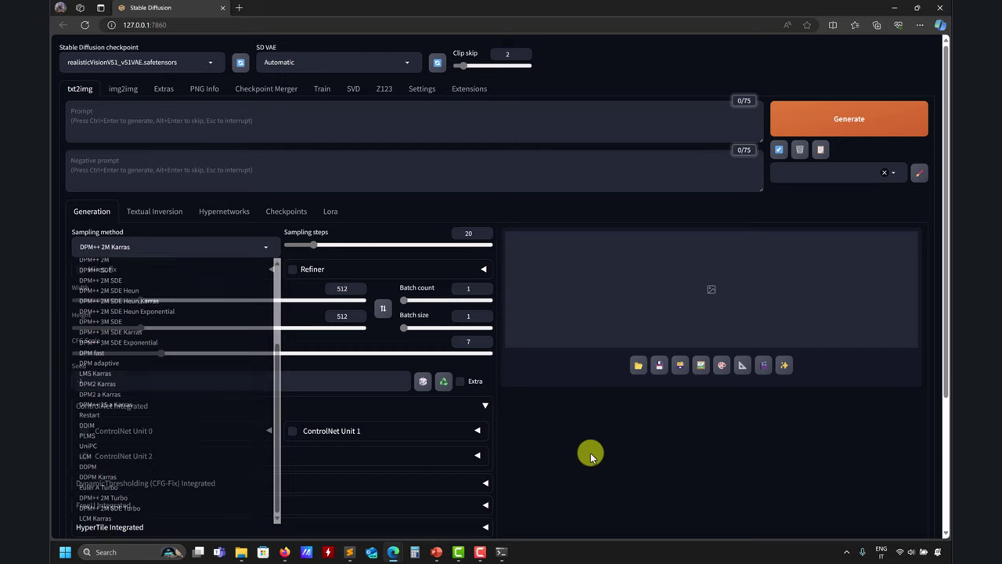
{"action": "scroll", "coordinate": [633, 389], "scroll_direction": "down", "scroll_amount": 5}
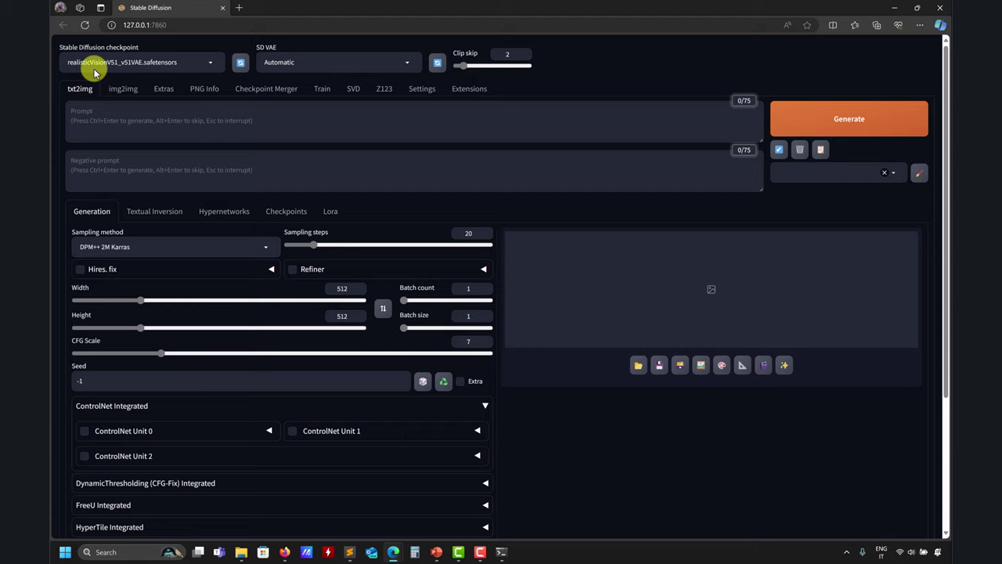
Enter the prompt "anthropomorphic chicken reading a book in a cafe" and open the list of Stable Diffusion checkpoints.
{"action": "left_click", "coordinate": [186, 118]}
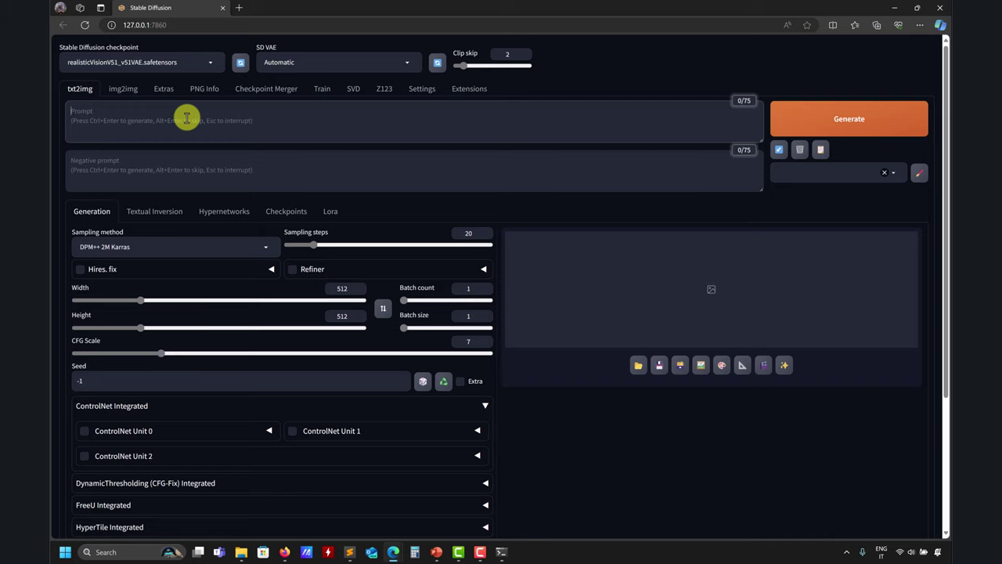
{"action": "left_click", "coordinate": [187, 118]}
{"action": "type", "text": "a"}
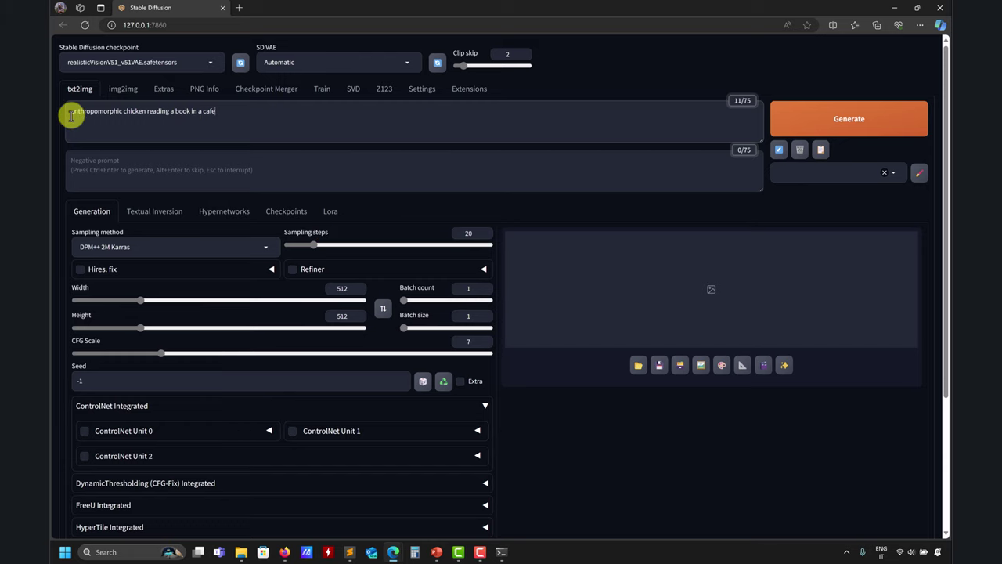
{"action": "left_click", "coordinate": [196, 63]}
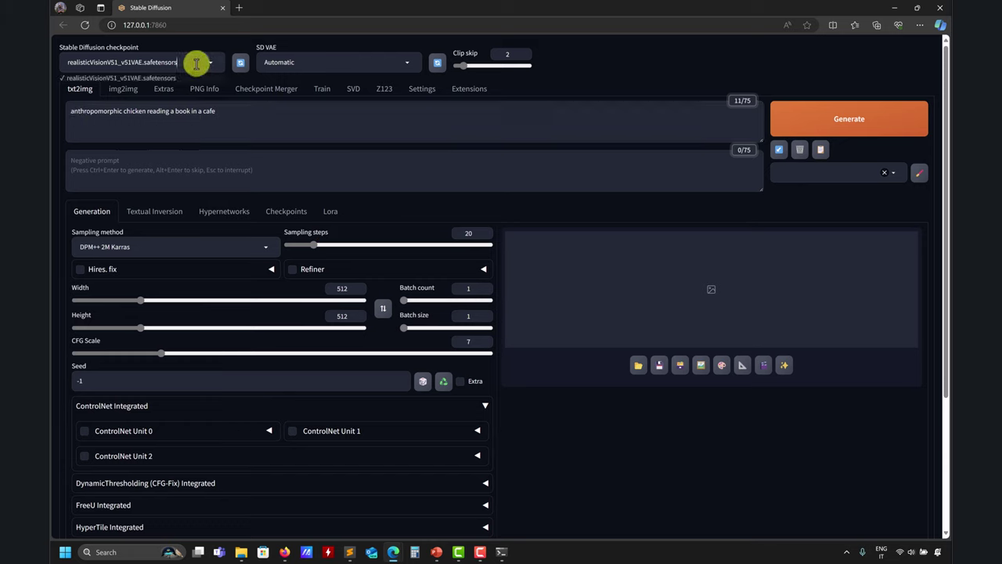
Select the realisticVisionV51_v51VAE.safetensors checkpoint, and switch to the other browser window, maximizing it and closing the 7zip search to reach Civitai.
{"action": "left_click", "coordinate": [125, 79]}
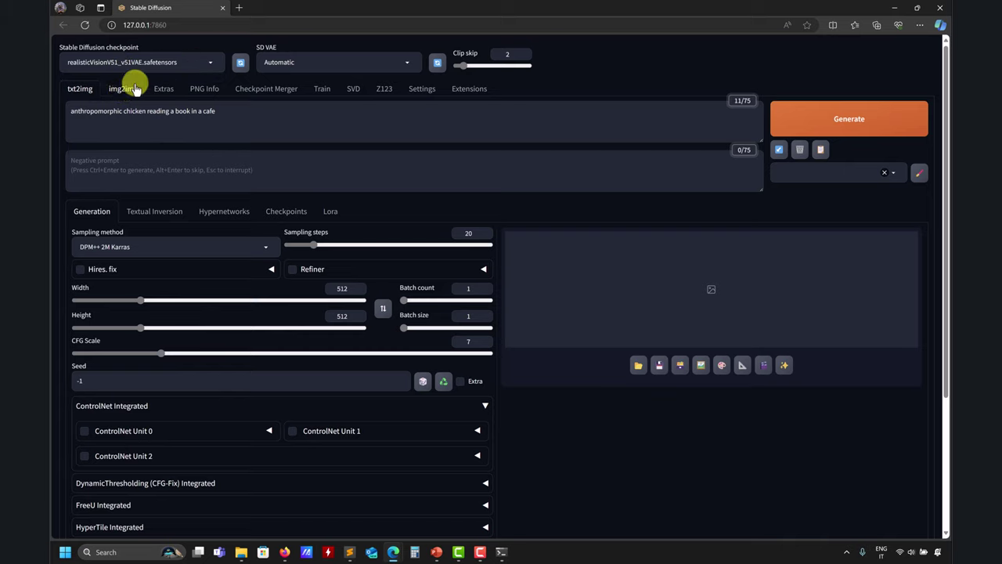
{"action": "mouse_move", "coordinate": [392, 548]}
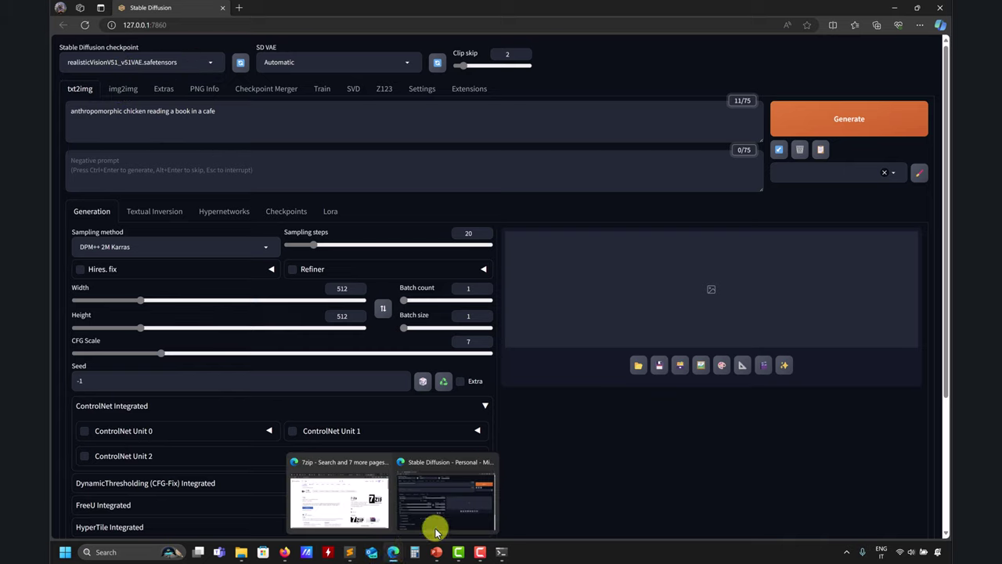
{"action": "left_click", "coordinate": [333, 508]}
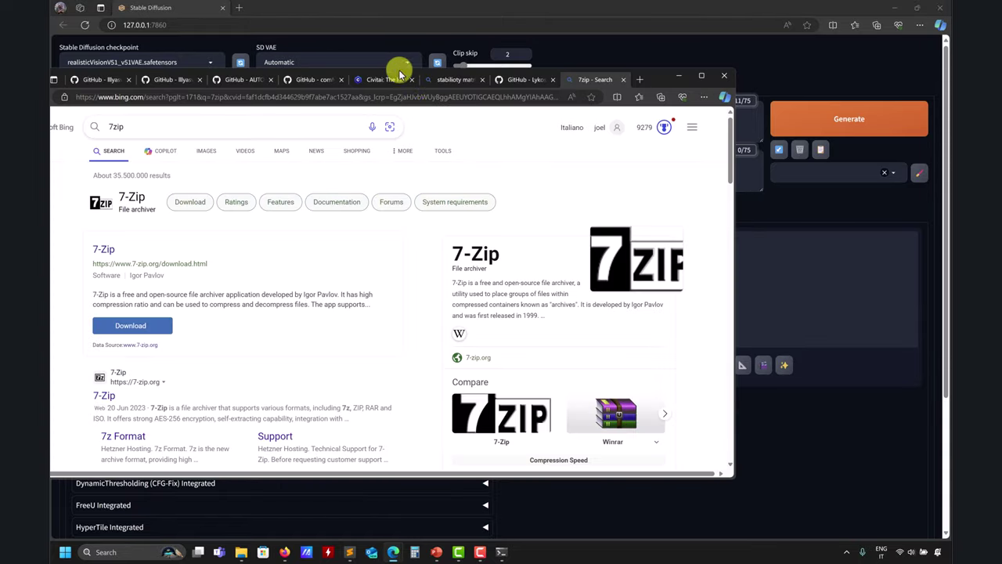
{"action": "left_click", "coordinate": [692, 78]}
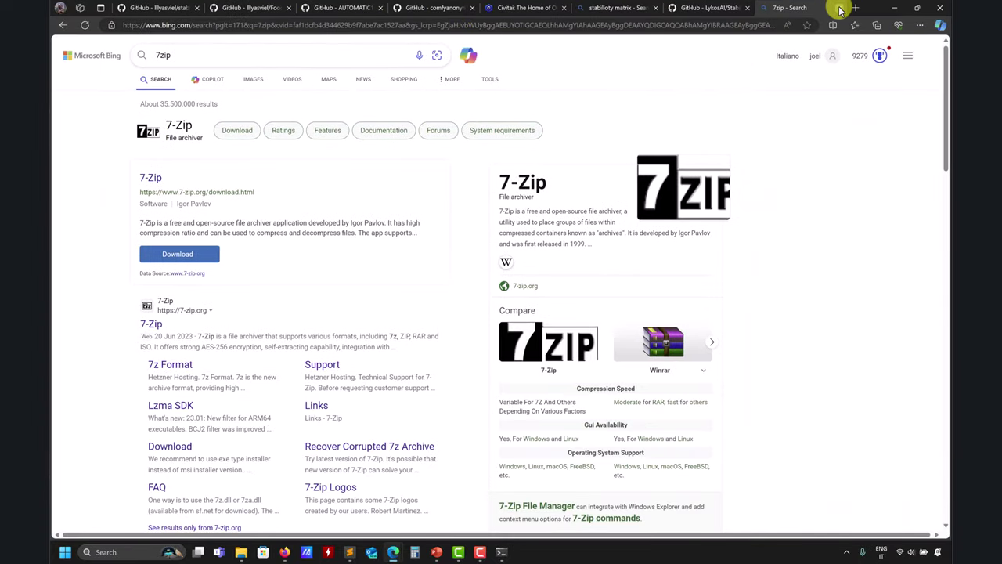
{"action": "left_click", "coordinate": [839, 7]}
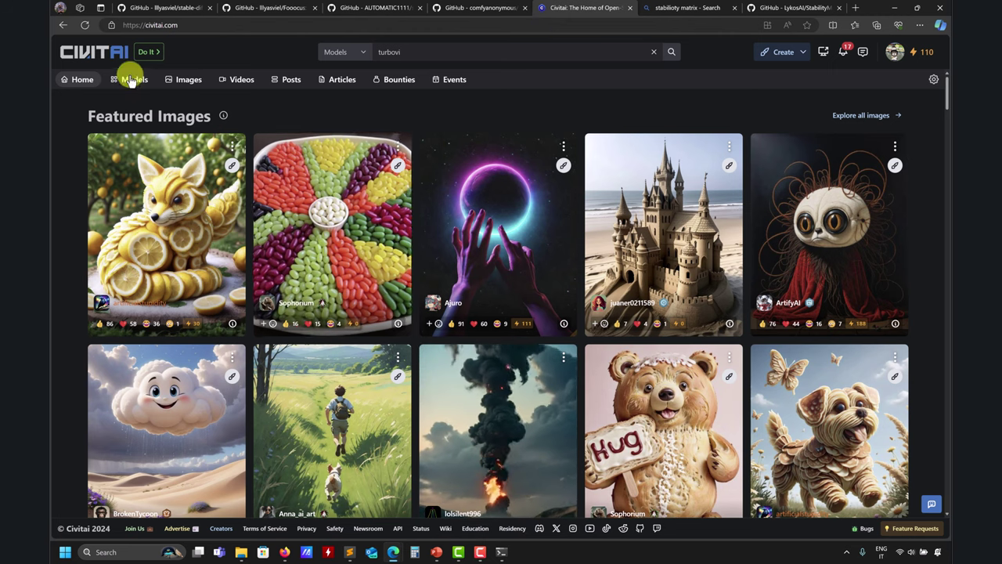
Search the Civitai models for "realistic vision" and open the Realistic Vision V6.0 B1 model page.
{"action": "double_click", "coordinate": [416, 52]}
{"action": "type", "text": "rea"}
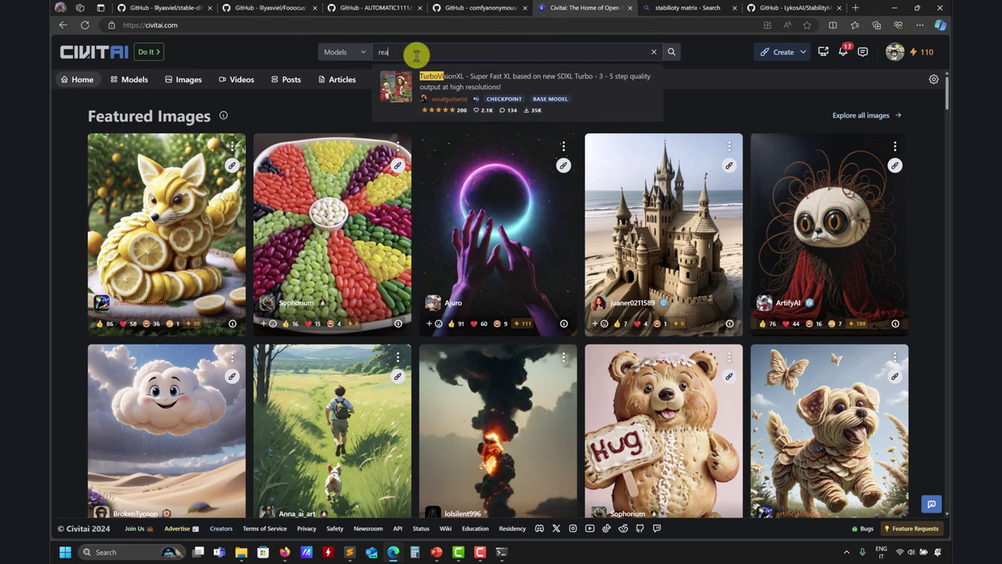
{"action": "type", "text": "listic vision"}
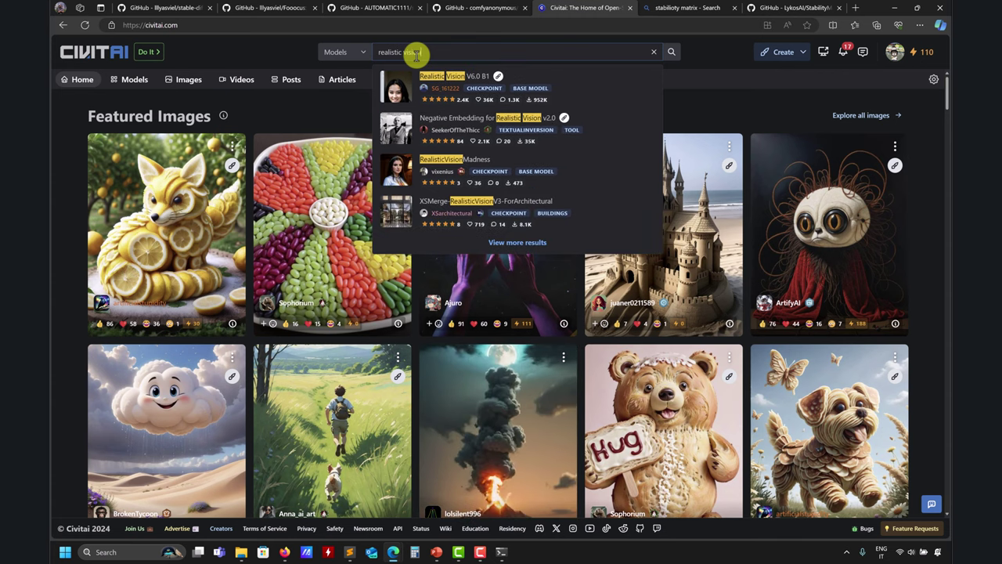
{"action": "left_click", "coordinate": [451, 84]}
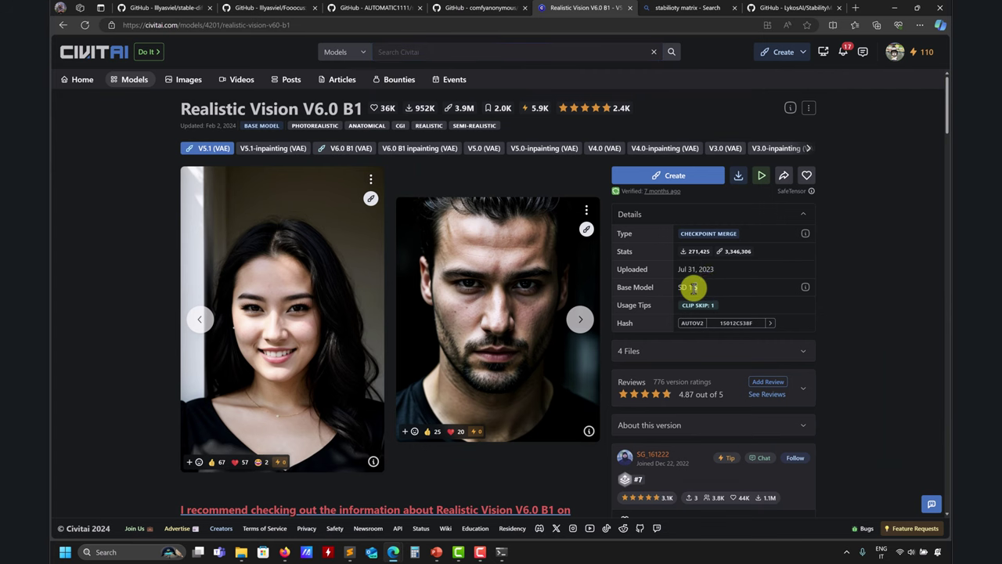
Expand the full model description and read its recommended prompt, negative prompt, sampler, CFG scale and clip skip settings.
{"action": "scroll", "coordinate": [94, 280], "scroll_direction": "down", "scroll_amount": 4}
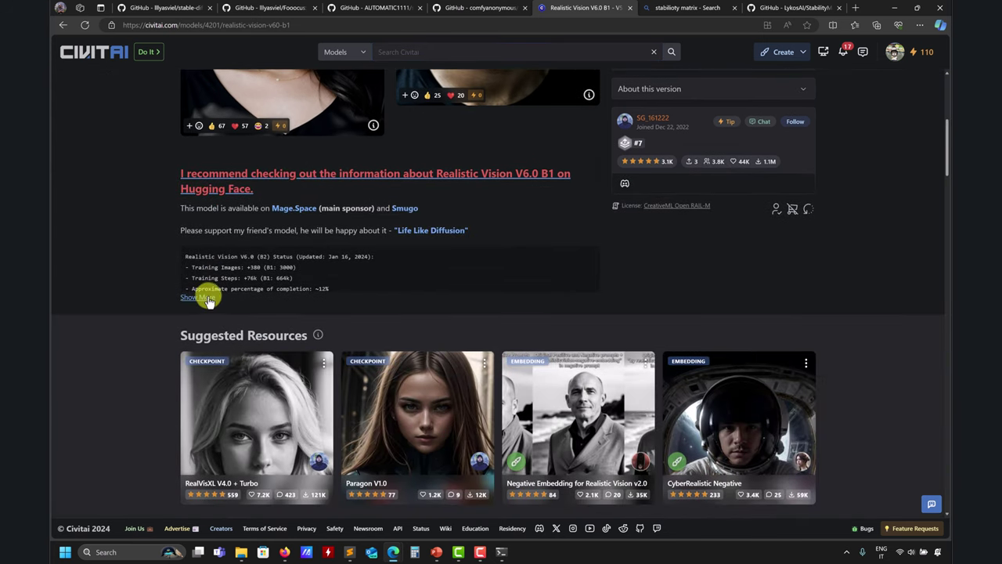
{"action": "left_click", "coordinate": [200, 297]}
{"action": "scroll", "coordinate": [103, 295], "scroll_direction": "down", "scroll_amount": 4}
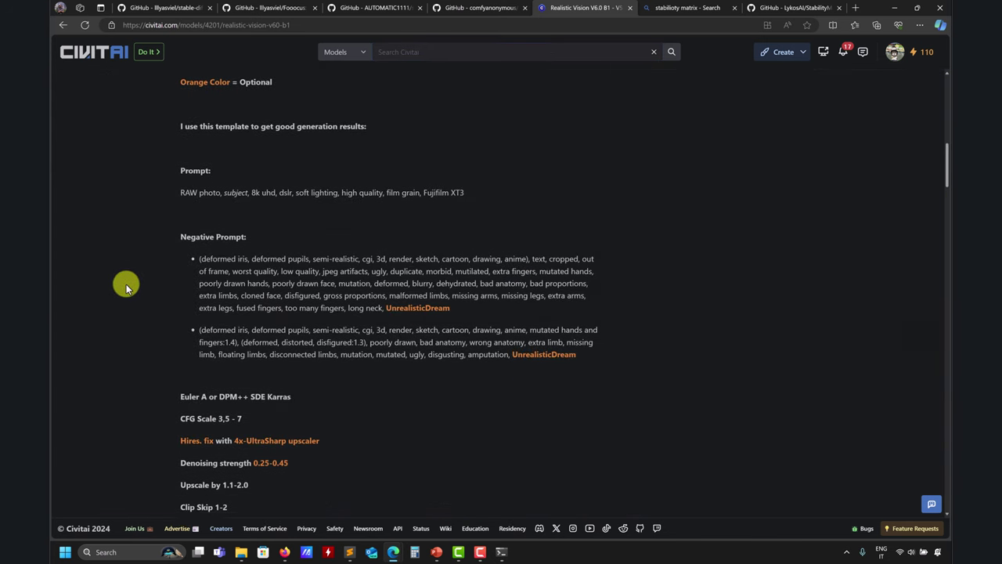
{"action": "scroll", "coordinate": [133, 276], "scroll_direction": "down", "scroll_amount": 3}
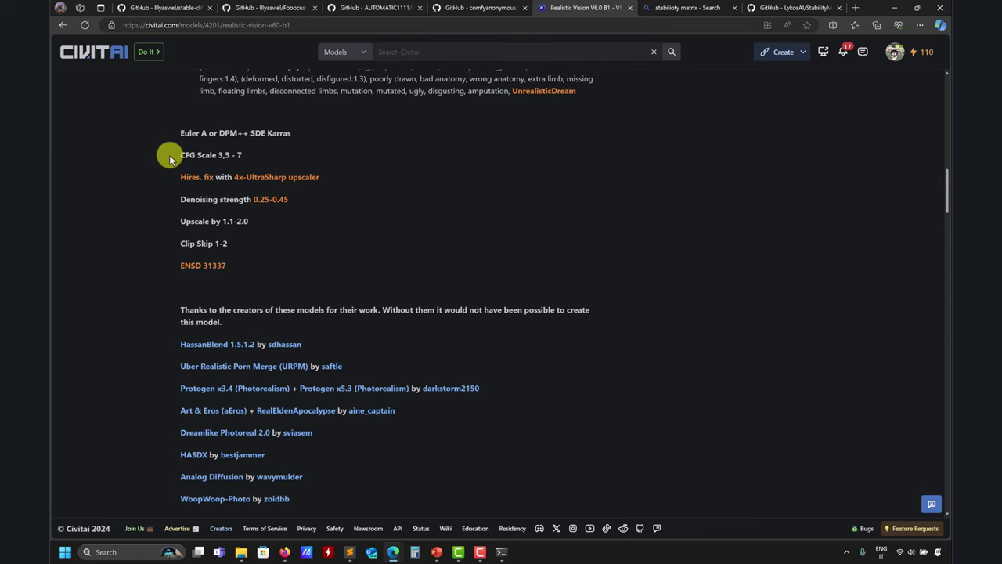
{"action": "scroll", "coordinate": [133, 244], "scroll_direction": "up", "scroll_amount": 6}
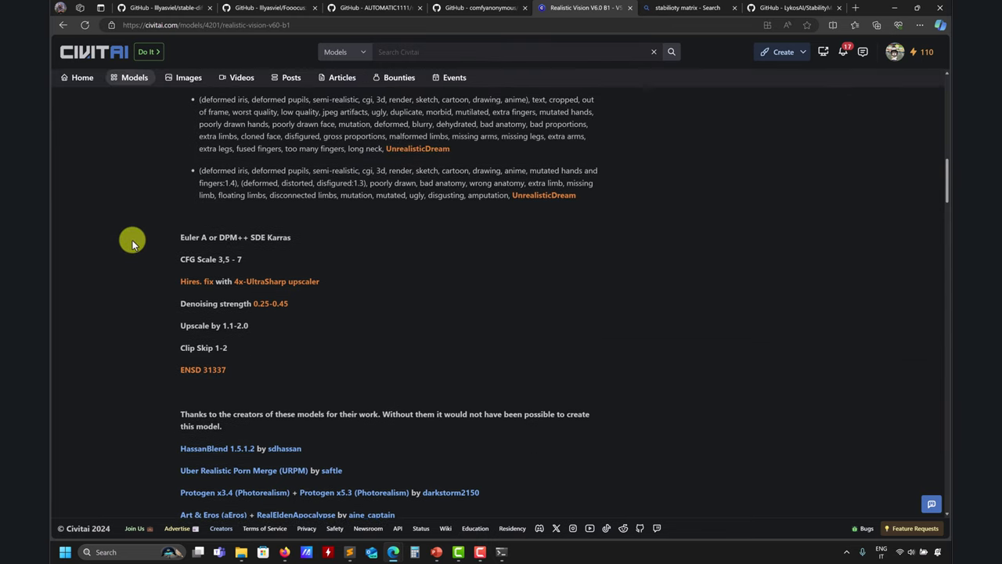
{"action": "scroll", "coordinate": [132, 244], "scroll_direction": "down", "scroll_amount": 4}
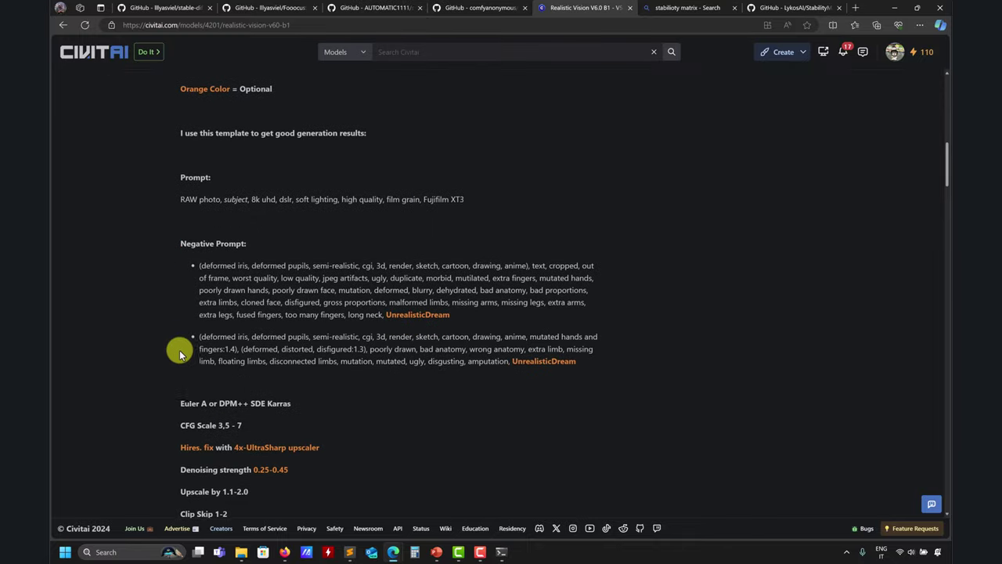
{"action": "scroll", "coordinate": [162, 404], "scroll_direction": "down", "scroll_amount": 1}
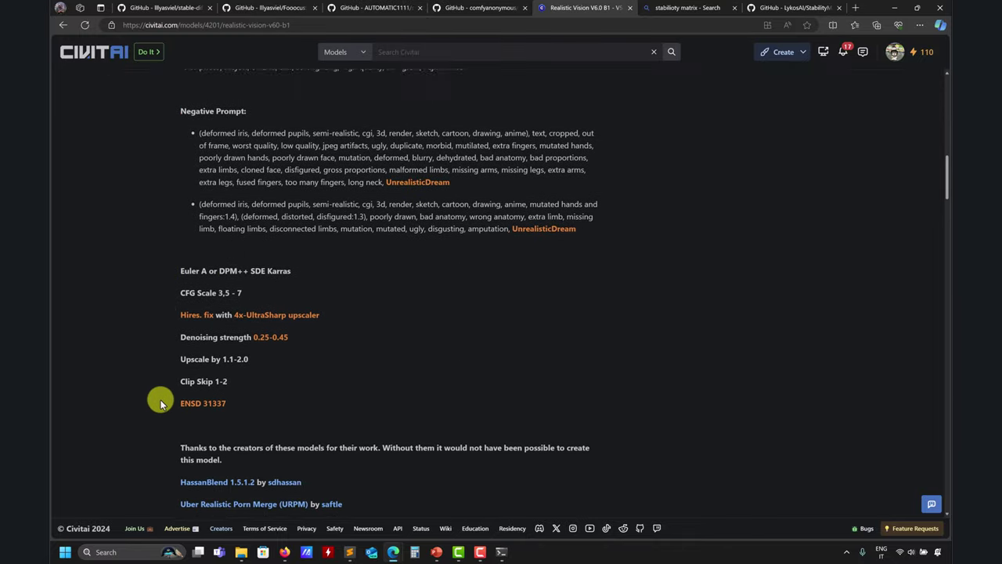
{"action": "scroll", "coordinate": [161, 399], "scroll_direction": "up", "scroll_amount": 6}
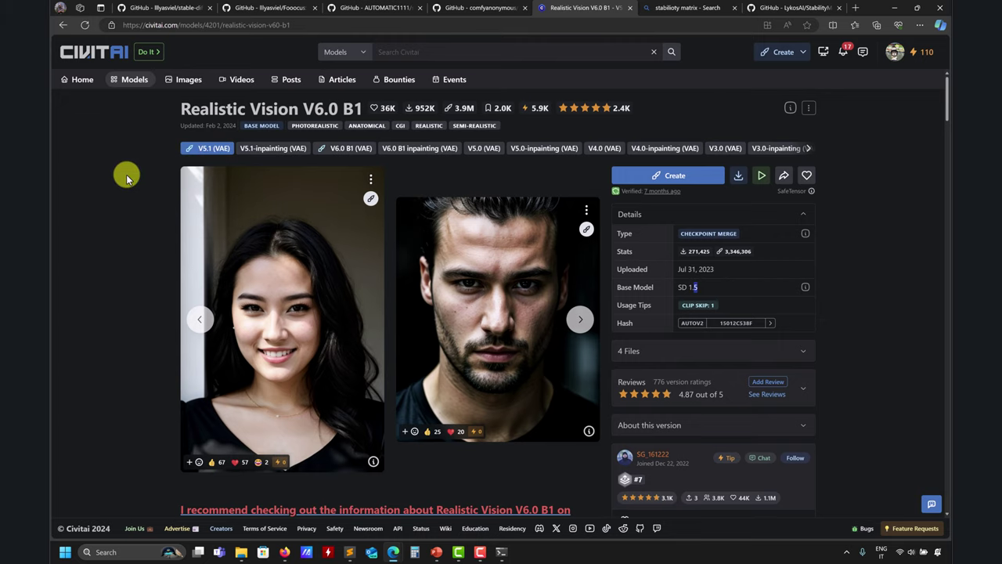
View the V5.1-inpainting (VAE) version, return to V5.1 (VAE), and recheck its recommended generation settings, including clip skip.
{"action": "left_click", "coordinate": [262, 148]}
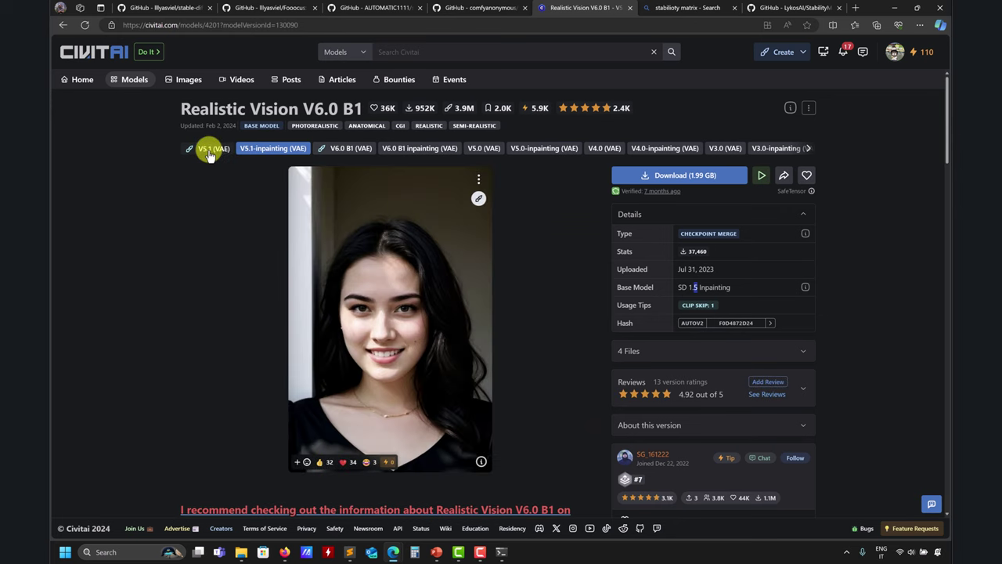
{"action": "left_click", "coordinate": [210, 150]}
{"action": "scroll", "coordinate": [82, 256], "scroll_direction": "down", "scroll_amount": 6}
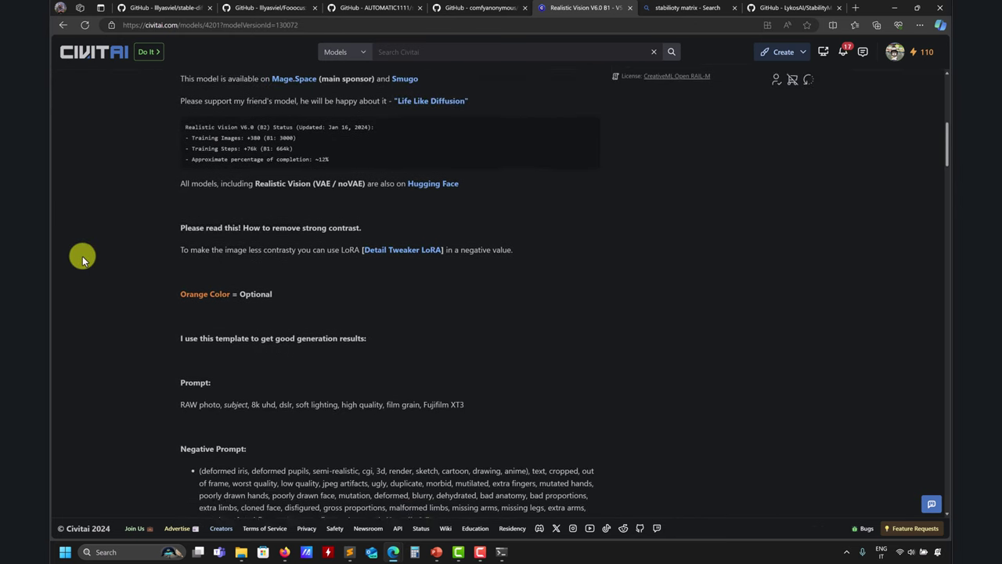
{"action": "scroll", "coordinate": [82, 256], "scroll_direction": "down", "scroll_amount": 6}
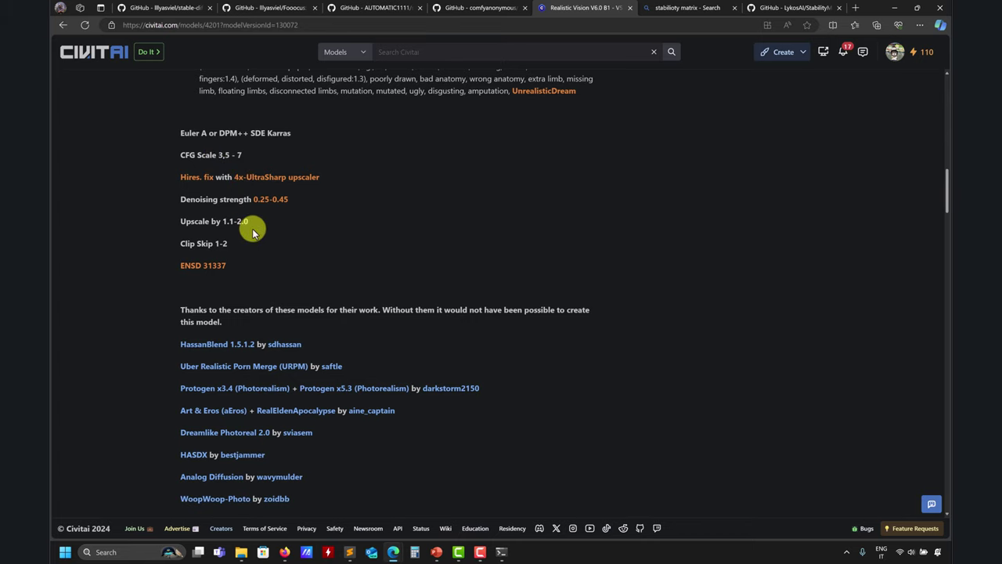
{"action": "scroll", "coordinate": [250, 228], "scroll_direction": "up", "scroll_amount": 1}
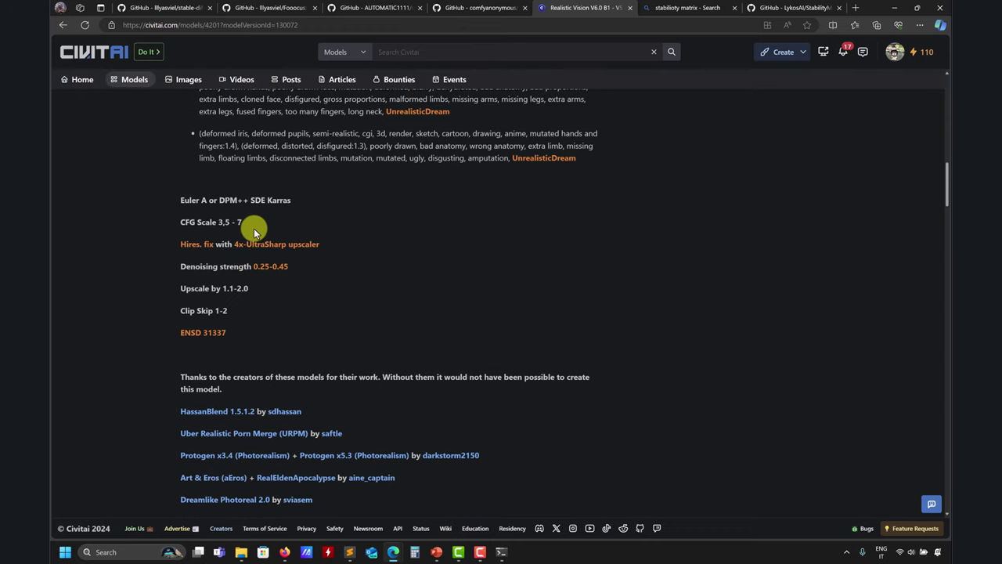
{"action": "double_click", "coordinate": [222, 310]}
{"action": "scroll", "coordinate": [394, 293], "scroll_direction": "up", "scroll_amount": 1}
{"action": "left_click", "coordinate": [394, 294]}
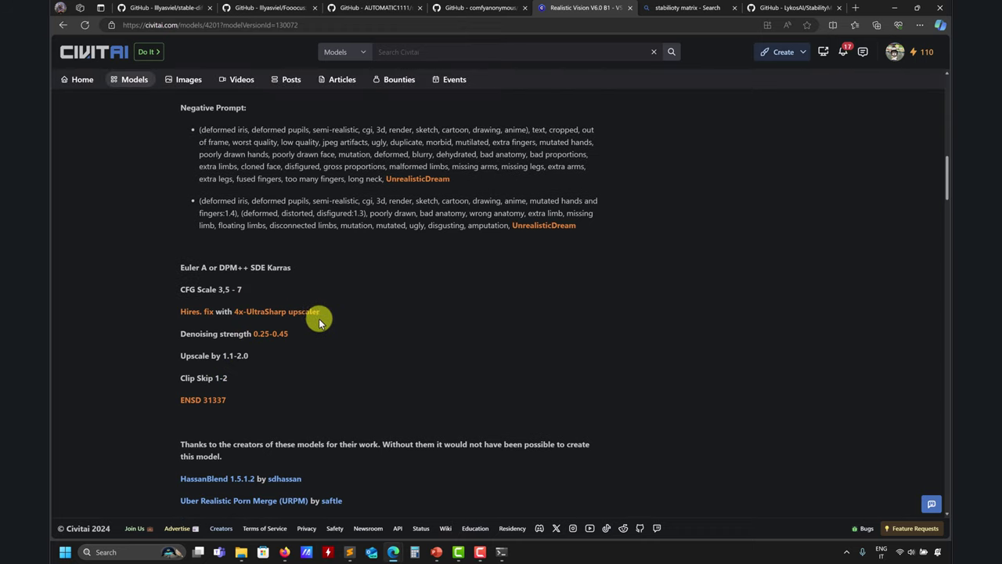
{"action": "scroll", "coordinate": [363, 312], "scroll_direction": "up", "scroll_amount": 1}
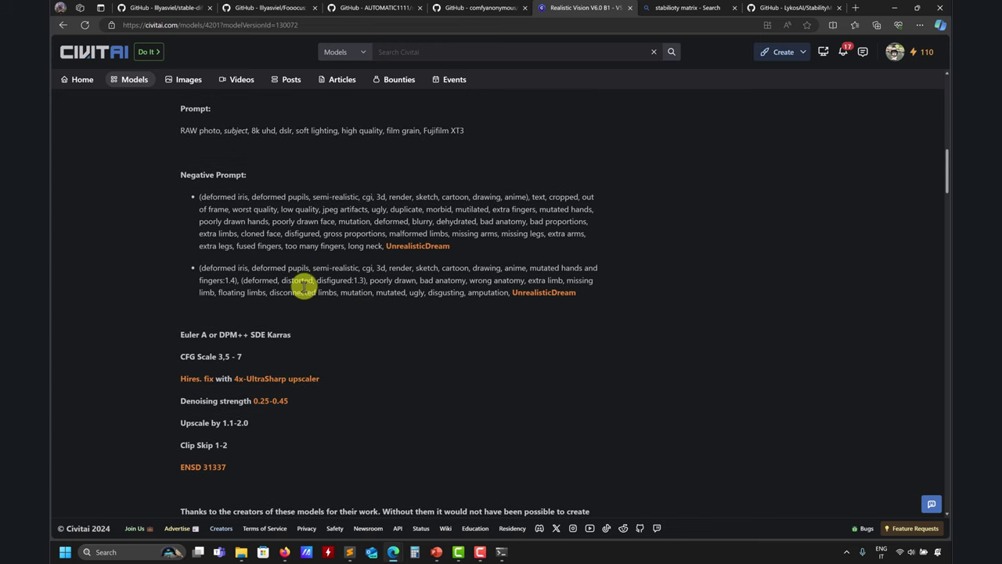
{"action": "scroll", "coordinate": [302, 286], "scroll_direction": "up", "scroll_amount": 1}
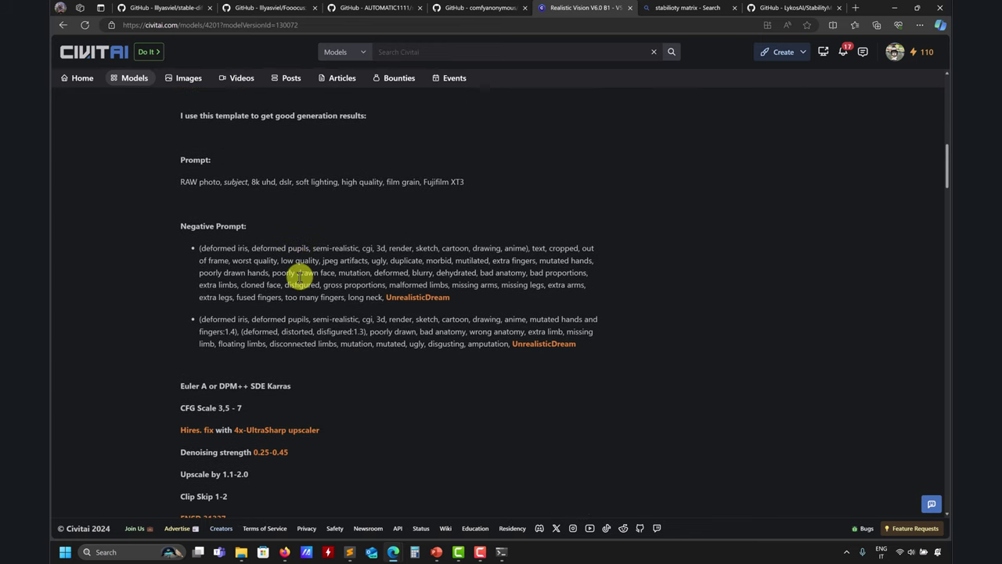
Look through the model description for a recommended number of sampling steps, searching the page for "steps".
{"action": "scroll", "coordinate": [336, 272], "scroll_direction": "down", "scroll_amount": 5}
{"action": "scroll", "coordinate": [410, 268], "scroll_direction": "down", "scroll_amount": 5}
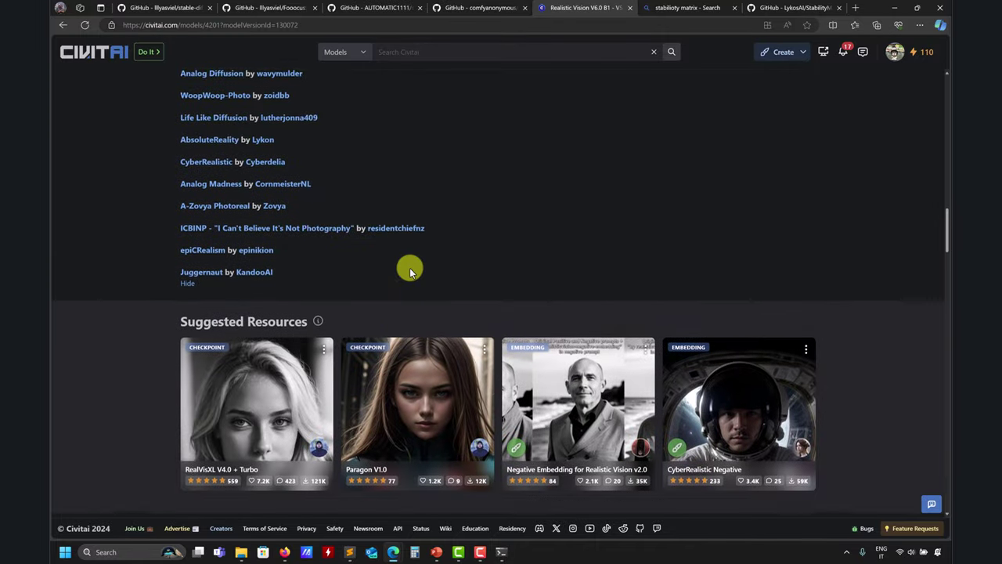
{"action": "scroll", "coordinate": [411, 267], "scroll_direction": "up", "scroll_amount": 15}
{"action": "scroll", "coordinate": [411, 269], "scroll_direction": "up", "scroll_amount": 2}
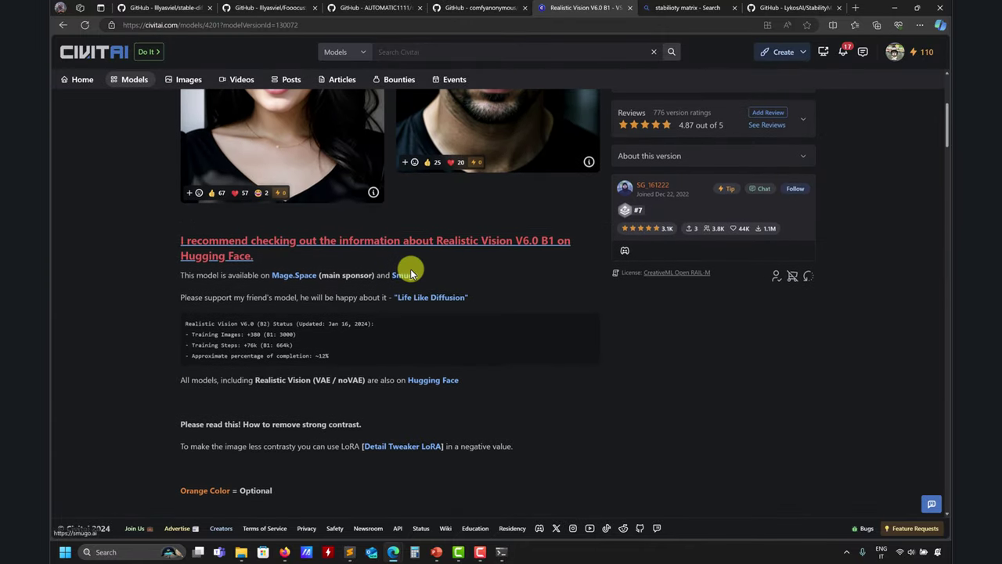
{"action": "scroll", "coordinate": [546, 290], "scroll_direction": "down", "scroll_amount": 2}
{"action": "scroll", "coordinate": [545, 289], "scroll_direction": "down", "scroll_amount": 1}
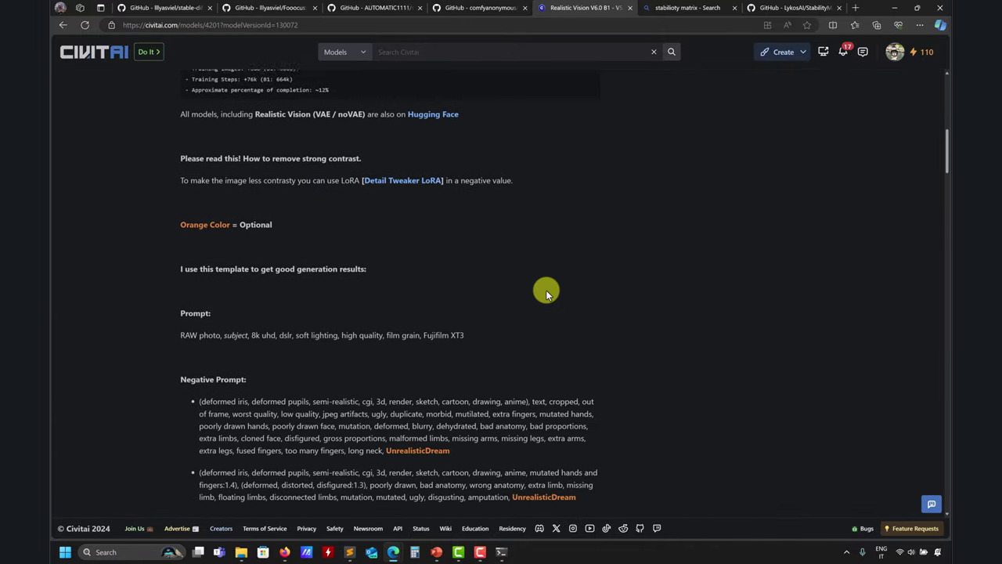
{"action": "scroll", "coordinate": [531, 296], "scroll_direction": "down", "scroll_amount": 2}
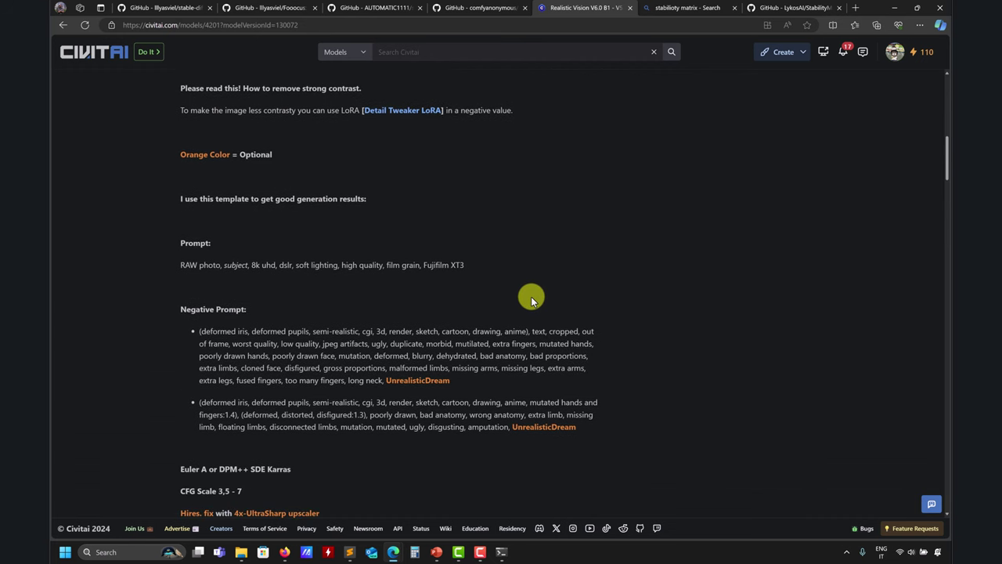
{"action": "key", "text": "ctrl+f"}
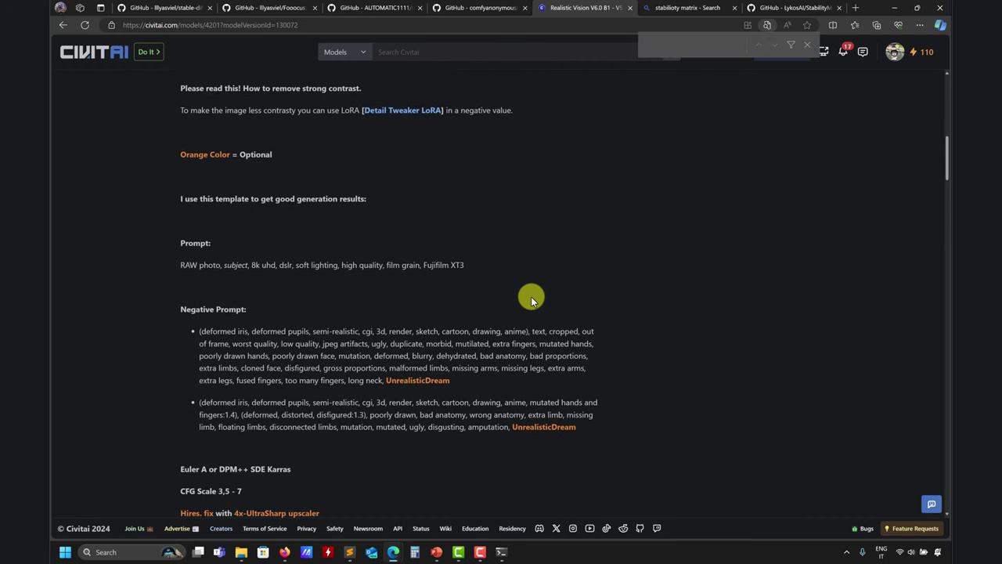
{"action": "type", "text": "steps"}
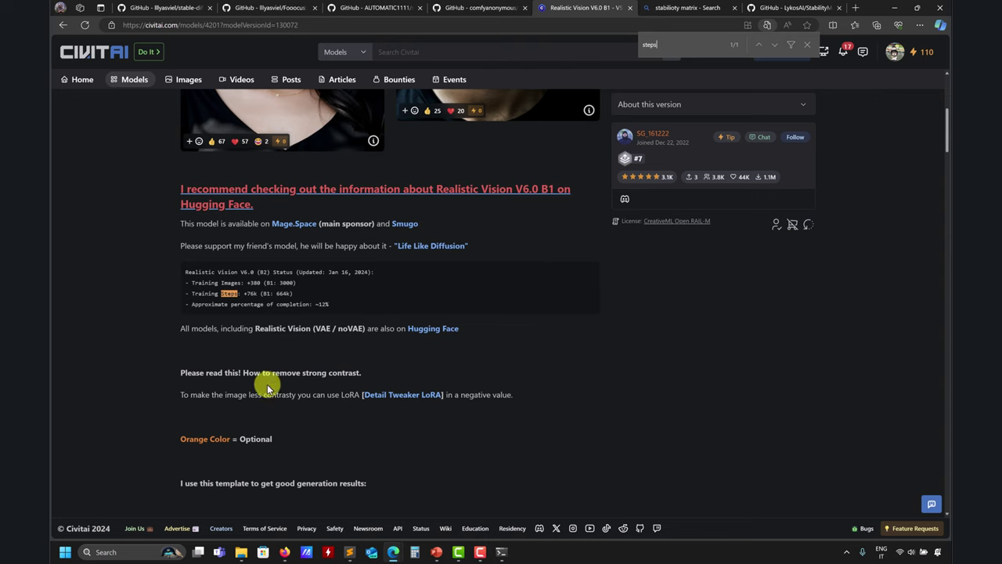
{"action": "left_click", "coordinate": [790, 45]}
{"action": "left_click", "coordinate": [373, 359]}
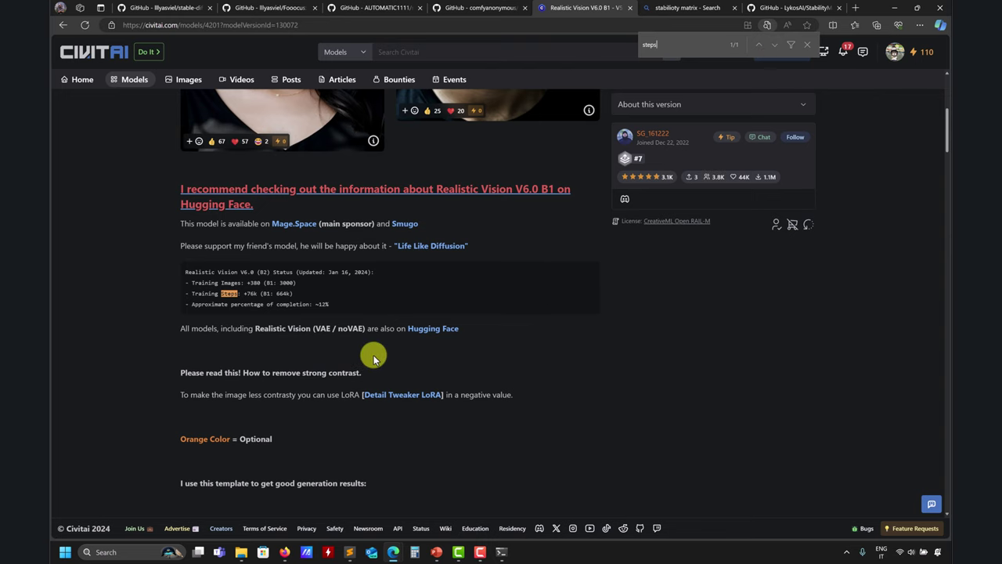
{"action": "key", "text": "Escape"}
{"action": "scroll", "coordinate": [372, 360], "scroll_direction": "up", "scroll_amount": 5}
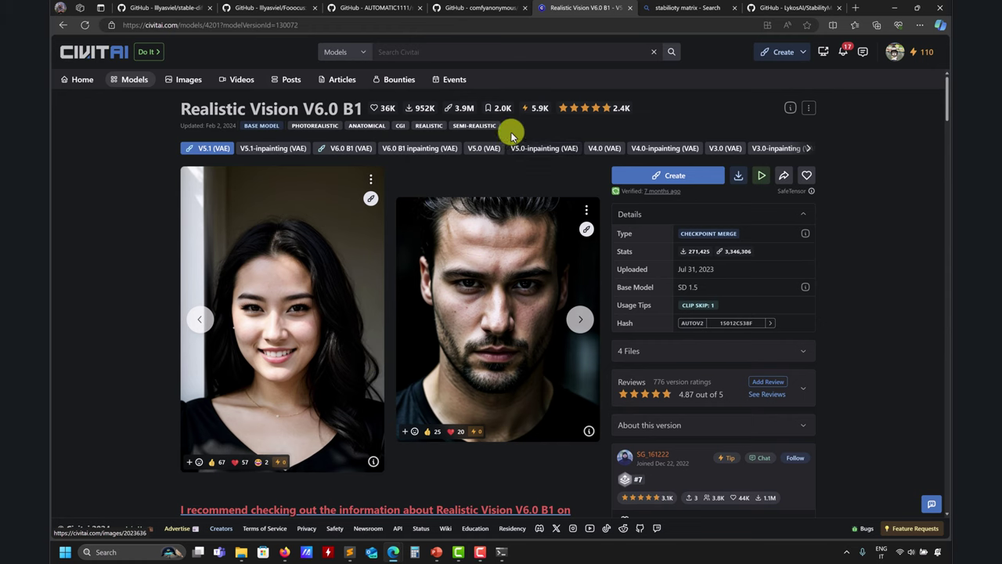
Return to the Stable Diffusion window, generate the chicken image, review its generation details and time taken, and set the seed to random (-1).
{"action": "left_click", "coordinate": [905, 7]}
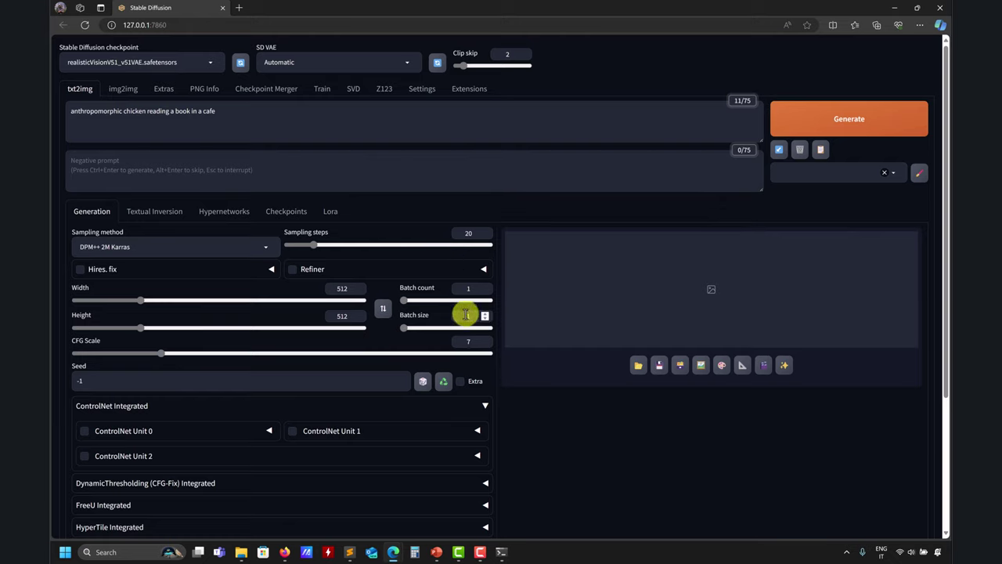
{"action": "left_click", "coordinate": [791, 117]}
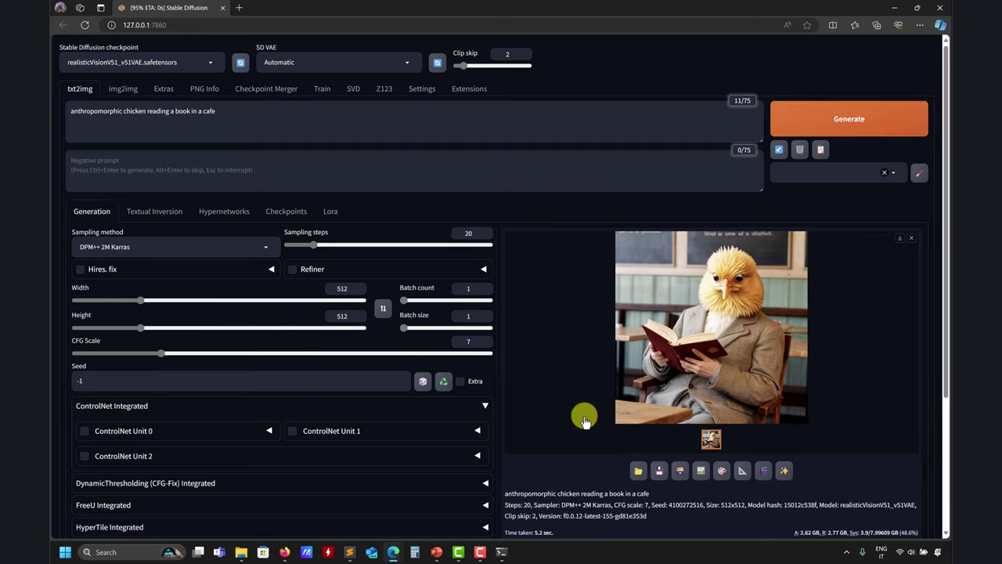
{"action": "scroll", "coordinate": [579, 413], "scroll_direction": "down", "scroll_amount": 3}
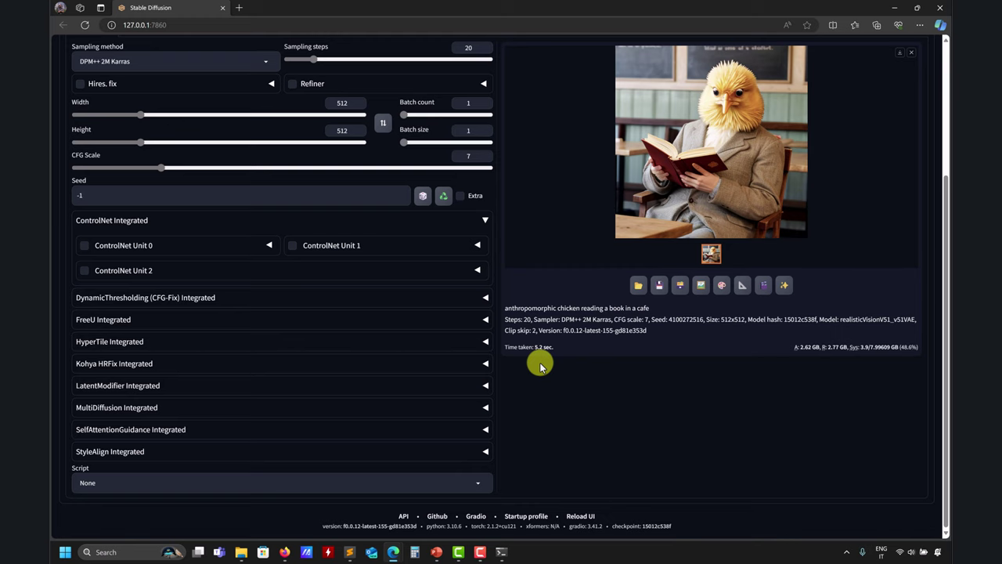
{"action": "scroll", "coordinate": [539, 366], "scroll_direction": "up", "scroll_amount": 1}
{"action": "scroll", "coordinate": [530, 371], "scroll_direction": "down", "scroll_amount": 1}
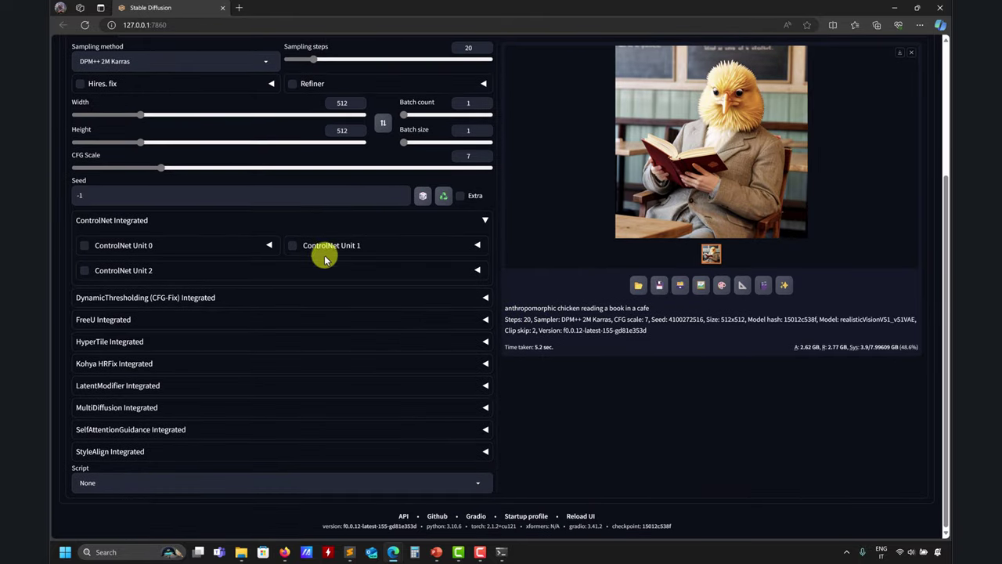
{"action": "left_click", "coordinate": [423, 196]}
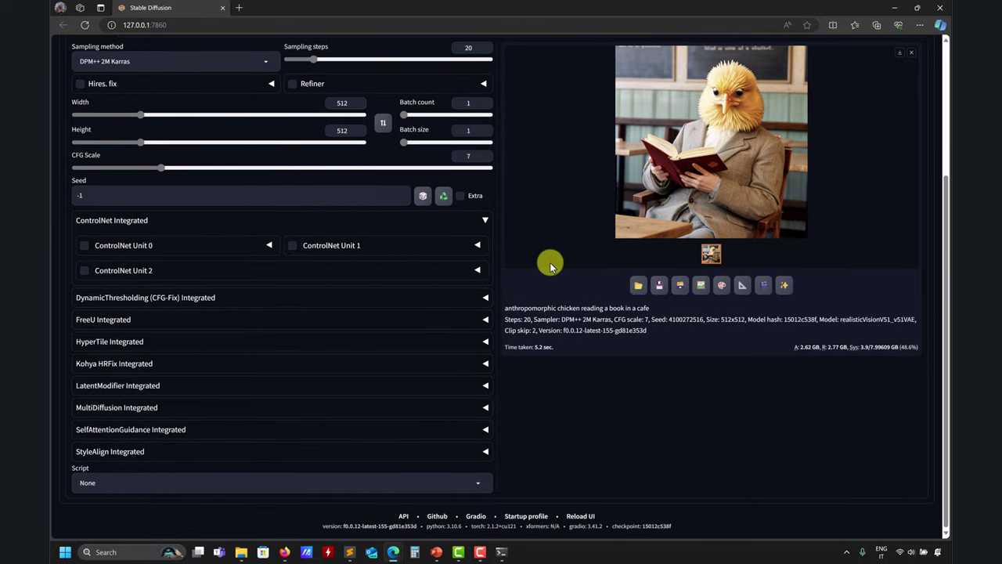
Generate another image from the same chicken prompt with the random seed, and review its generation details and time taken.
{"action": "scroll", "coordinate": [552, 258], "scroll_direction": "up", "scroll_amount": 3}
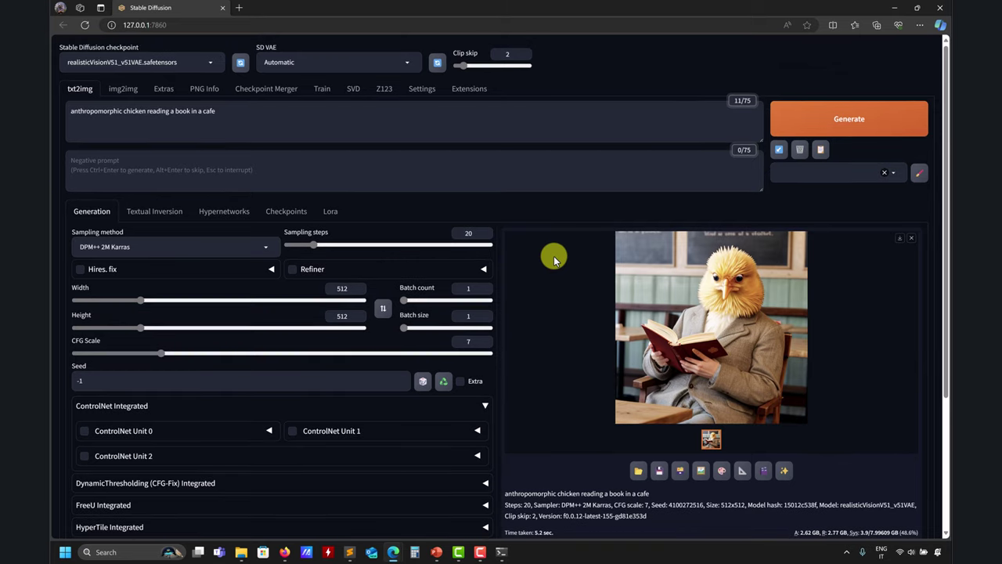
{"action": "scroll", "coordinate": [554, 256], "scroll_direction": "down", "scroll_amount": 2}
{"action": "scroll", "coordinate": [555, 387], "scroll_direction": "up", "scroll_amount": 2}
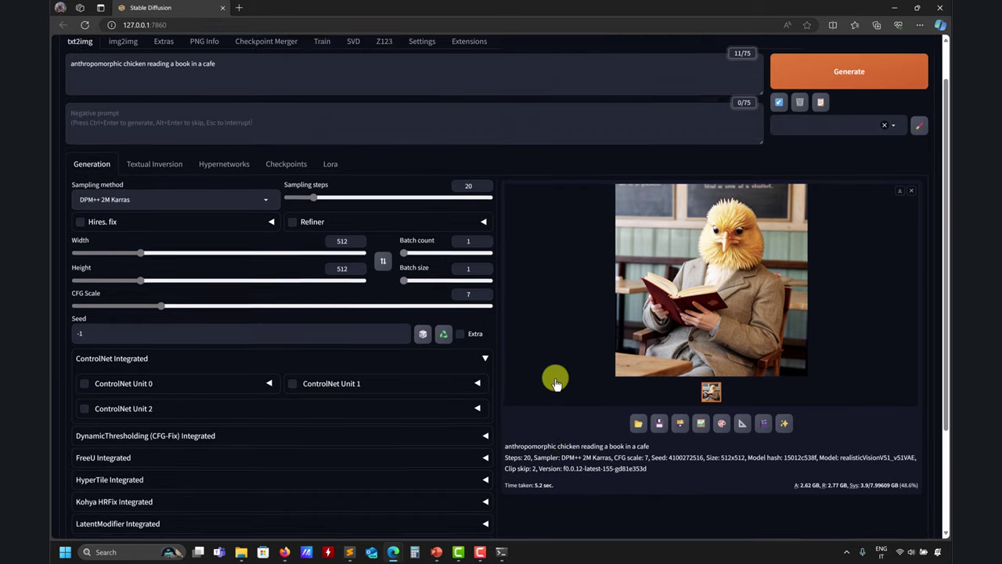
{"action": "left_click", "coordinate": [825, 121]}
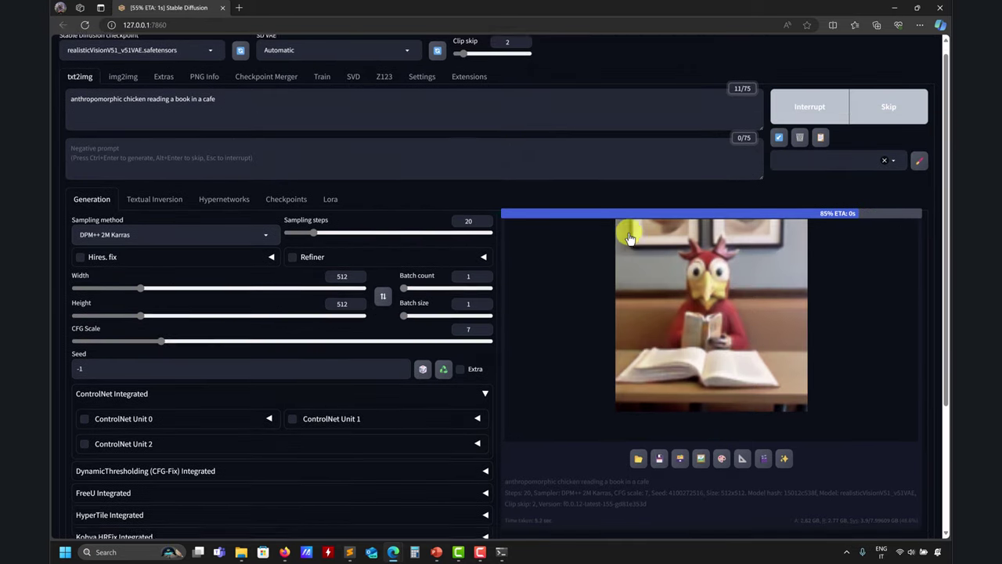
{"action": "scroll", "coordinate": [529, 260], "scroll_direction": "down", "scroll_amount": 2}
{"action": "scroll", "coordinate": [529, 259], "scroll_direction": "up", "scroll_amount": 1}
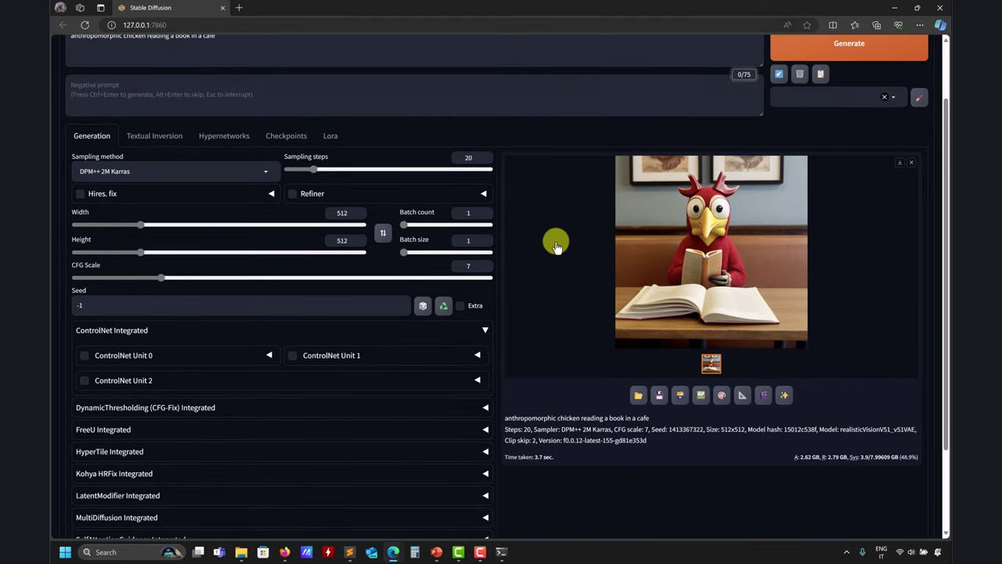
{"action": "scroll", "coordinate": [555, 242], "scroll_direction": "up", "scroll_amount": 1}
{"action": "scroll", "coordinate": [533, 286], "scroll_direction": "down", "scroll_amount": 3}
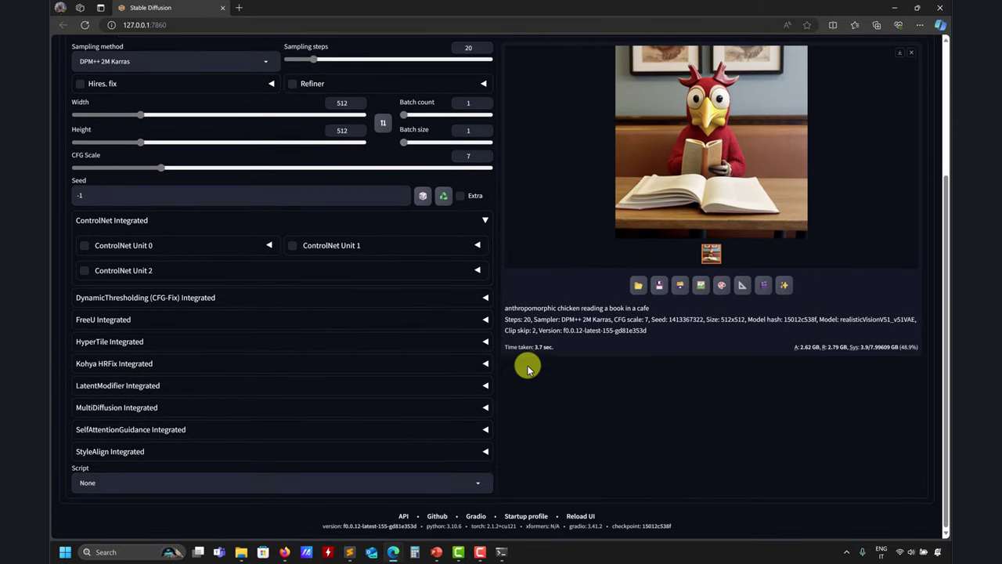
{"action": "scroll", "coordinate": [535, 362], "scroll_direction": "up", "scroll_amount": 2}
{"action": "scroll", "coordinate": [553, 324], "scroll_direction": "down", "scroll_amount": 2}
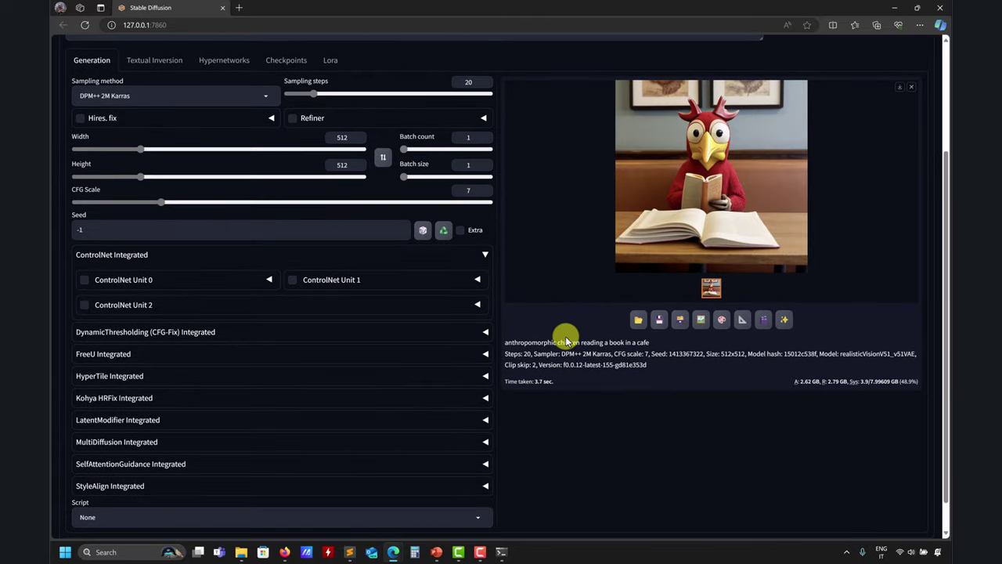
Set the width and height to 1024, generate the image, and review the result and its generation details.
{"action": "scroll", "coordinate": [353, 167], "scroll_direction": "up", "scroll_amount": 2}
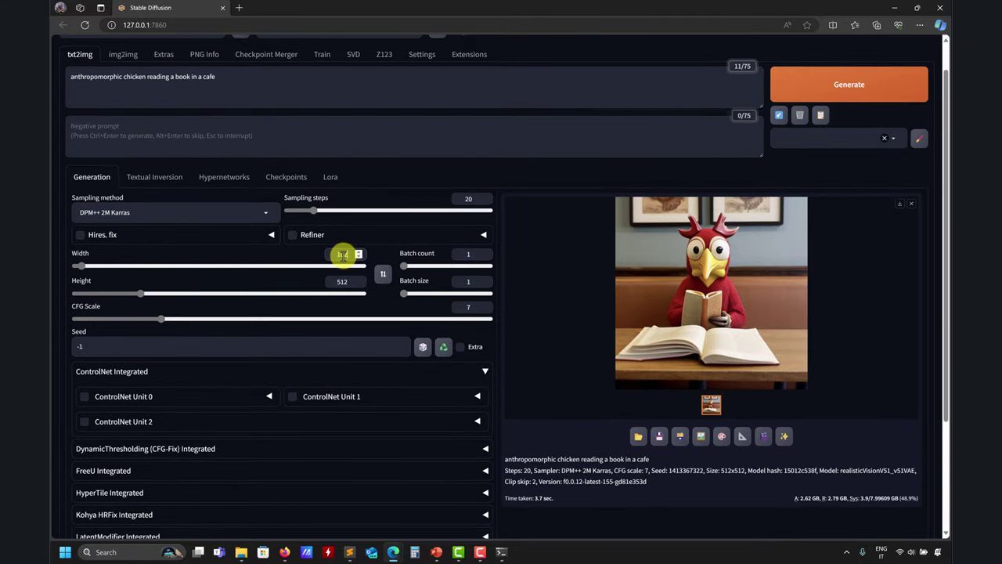
{"action": "type", "text": "024"}
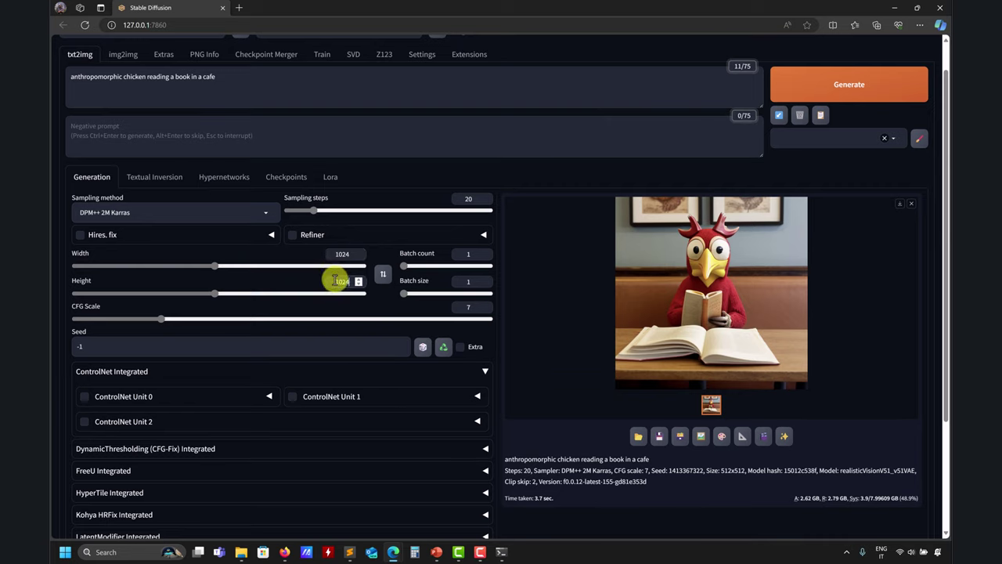
{"action": "left_click", "coordinate": [820, 84]}
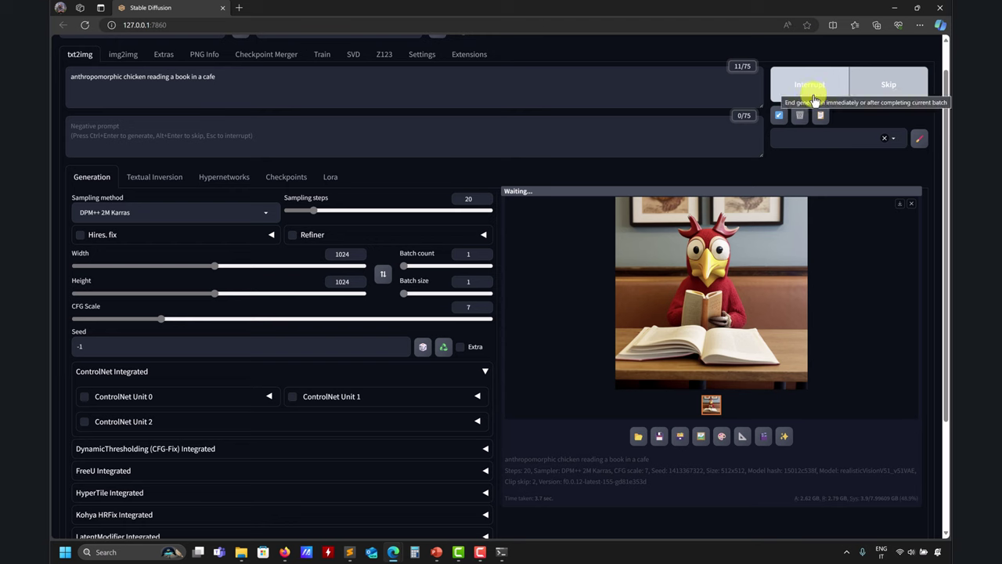
{"action": "scroll", "coordinate": [554, 284], "scroll_direction": "down", "scroll_amount": 1}
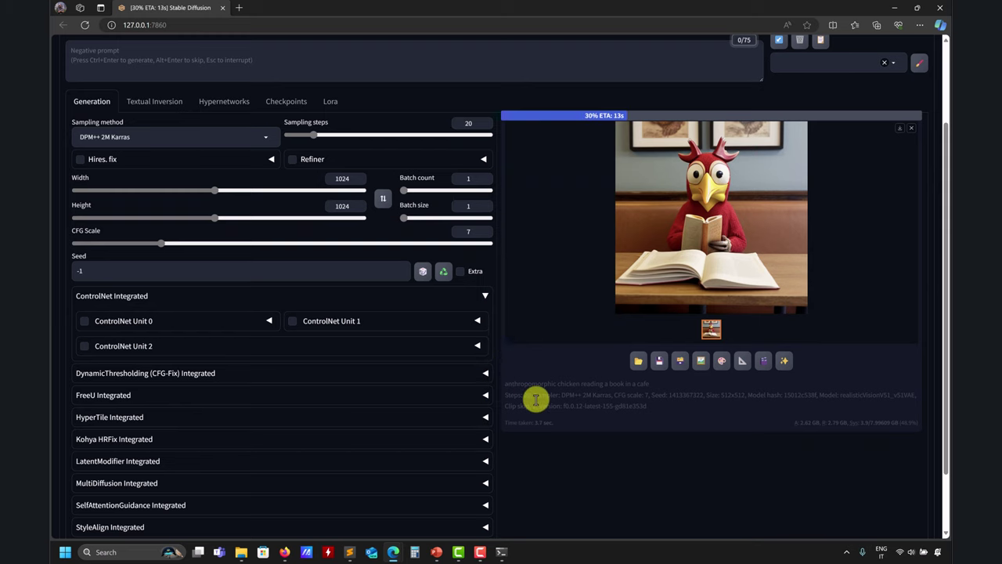
{"action": "scroll", "coordinate": [539, 391], "scroll_direction": "up", "scroll_amount": 2}
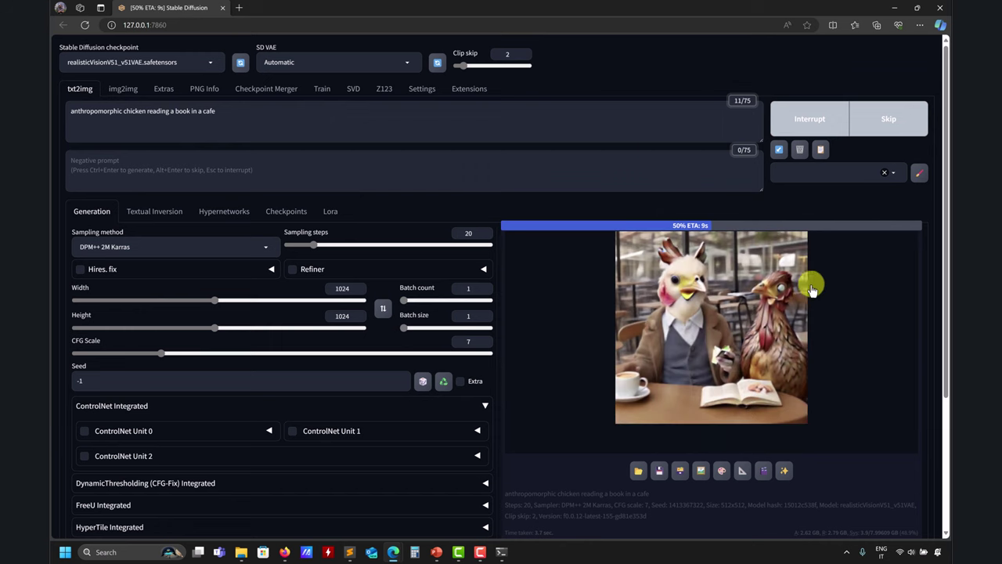
{"action": "scroll", "coordinate": [559, 352], "scroll_direction": "down", "scroll_amount": 1}
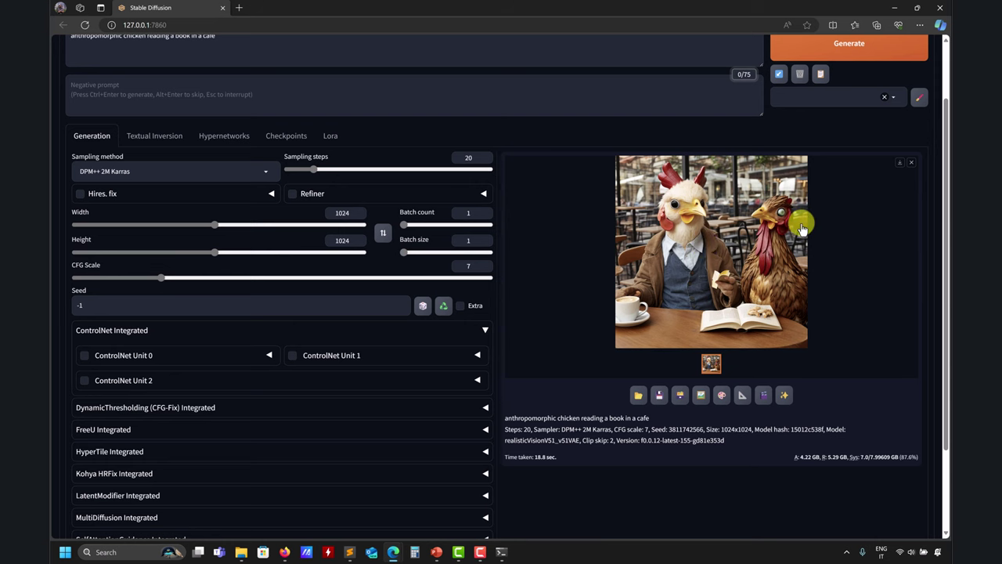
{"action": "scroll", "coordinate": [595, 278], "scroll_direction": "down", "scroll_amount": 2}
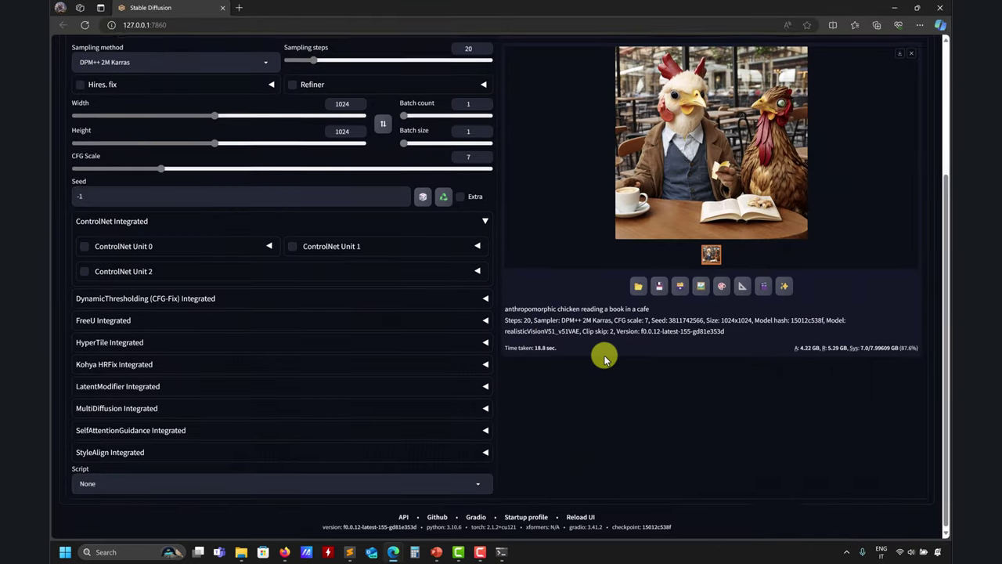
Generate the image at width 512 and height 750, and inspect the result in the enlarged view.
{"action": "scroll", "coordinate": [595, 344], "scroll_direction": "up", "scroll_amount": 3}
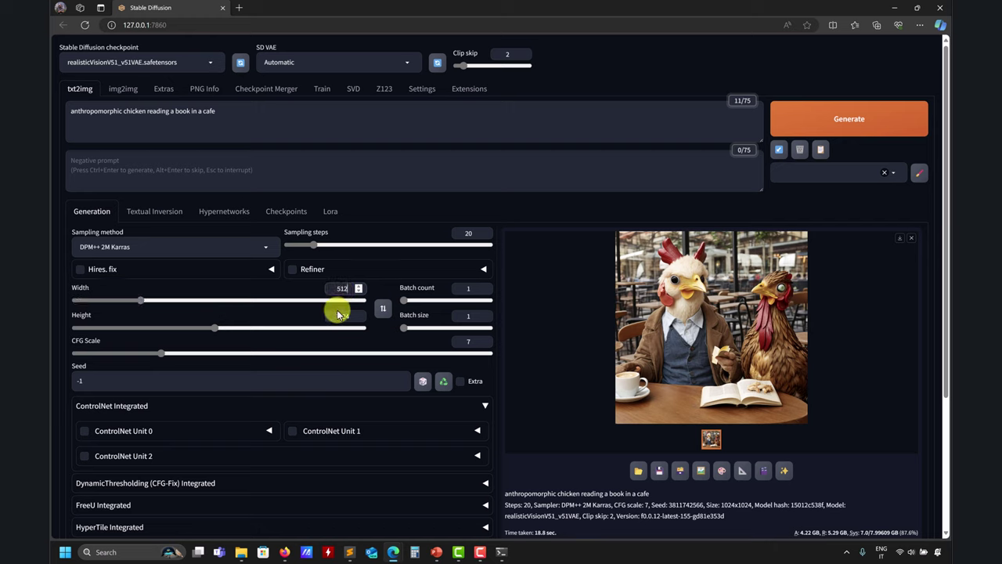
{"action": "left_click", "coordinate": [341, 316]}
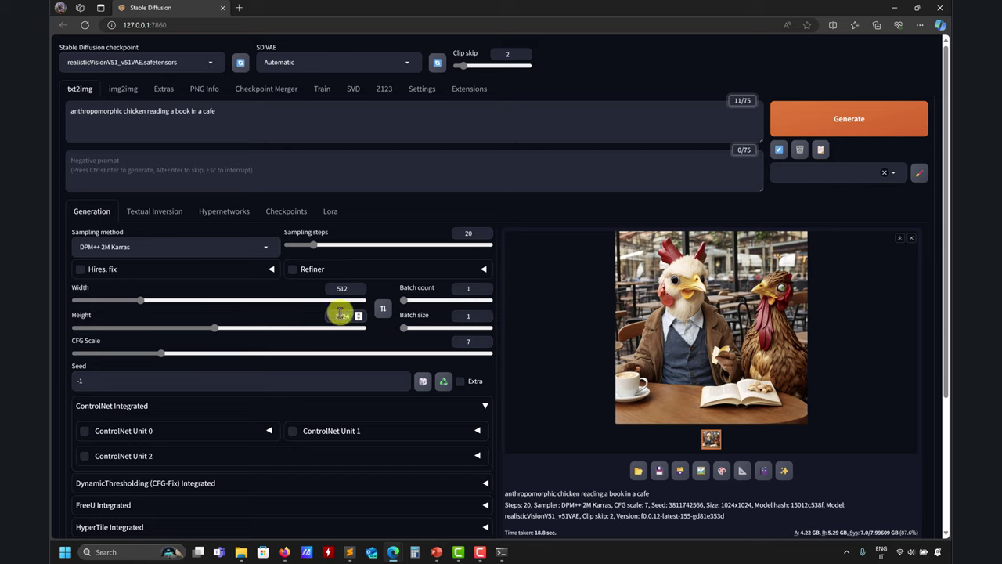
{"action": "left_click", "coordinate": [904, 109]}
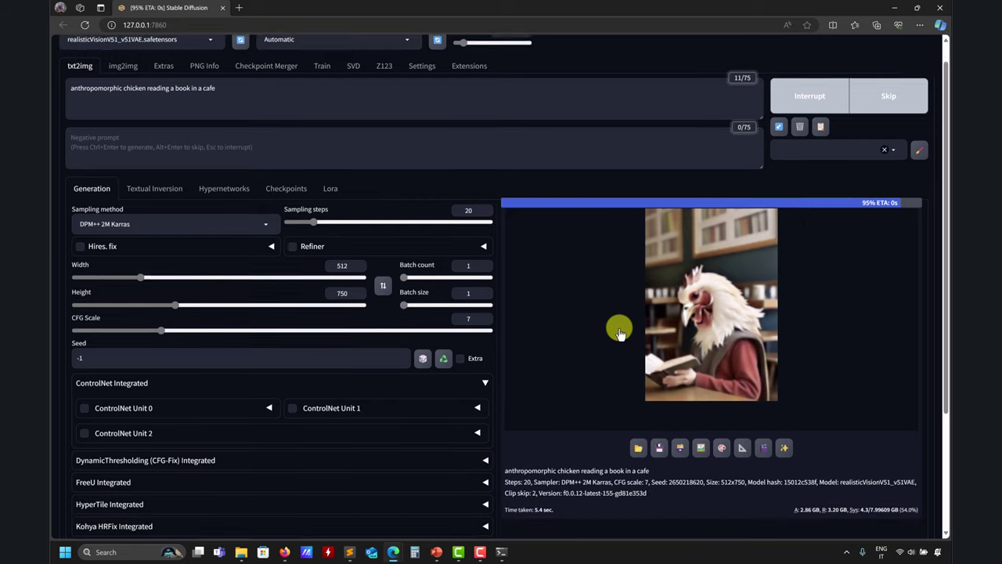
{"action": "scroll", "coordinate": [564, 290], "scroll_direction": "down", "scroll_amount": 3}
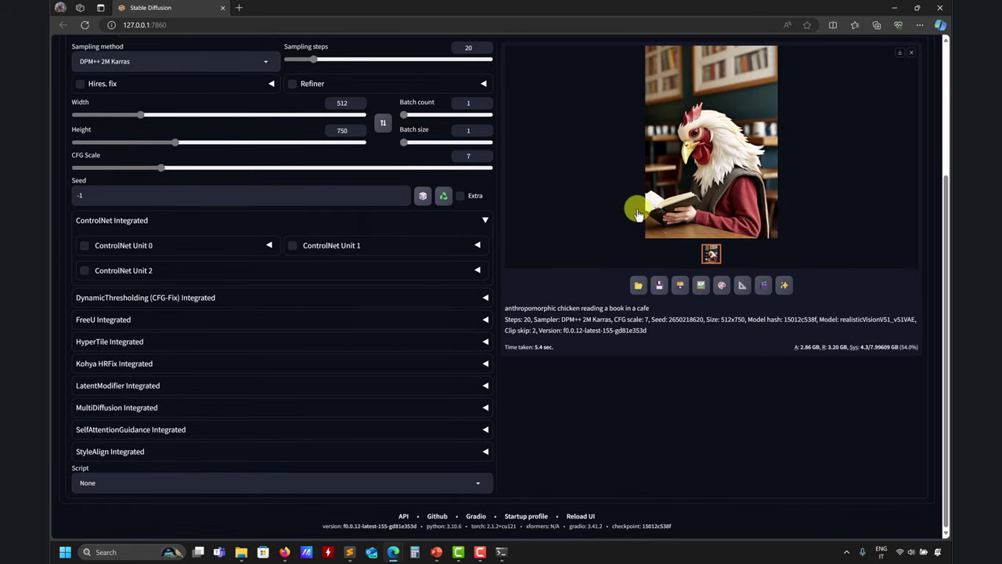
{"action": "scroll", "coordinate": [619, 223], "scroll_direction": "up", "scroll_amount": 1}
{"action": "scroll", "coordinate": [618, 222], "scroll_direction": "up", "scroll_amount": 1}
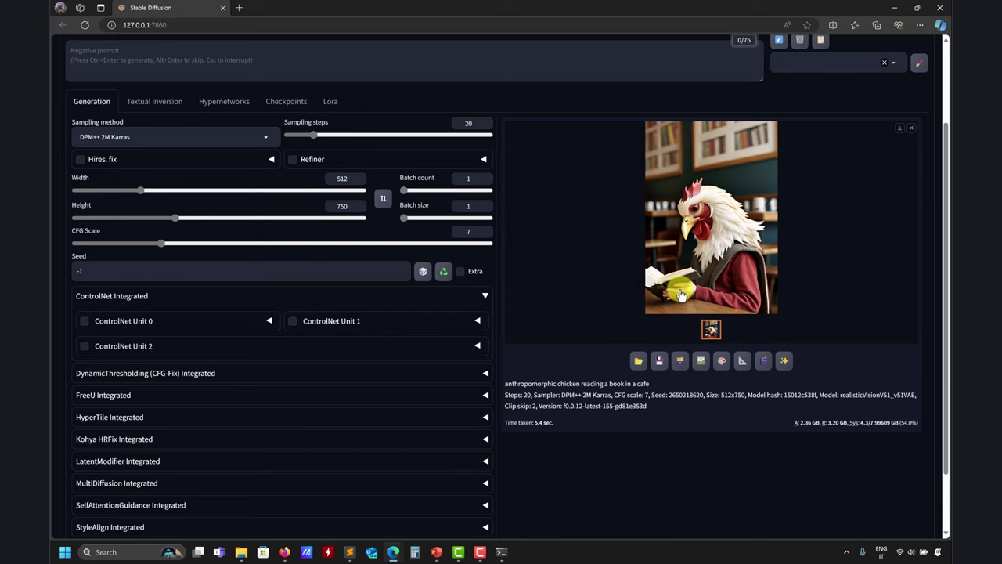
{"action": "left_click", "coordinate": [679, 296]}
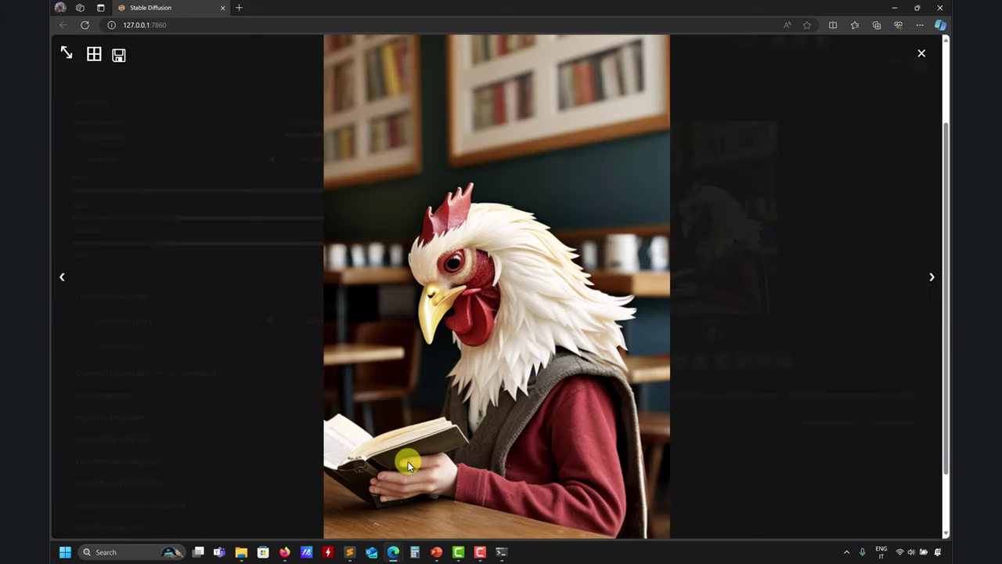
{"action": "left_click", "coordinate": [920, 53]}
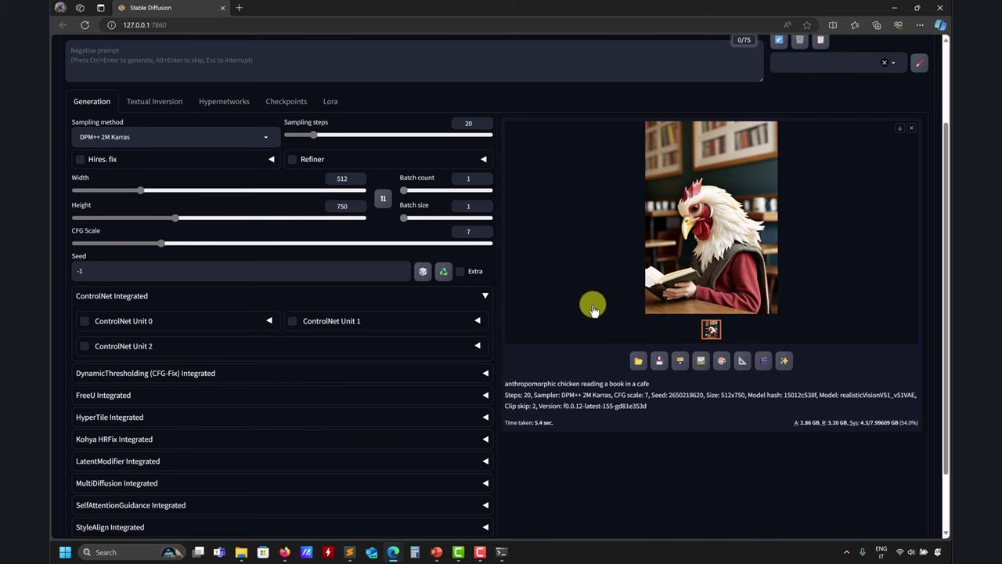
Reuse the seed of the last generated image and generate the chicken image again.
{"action": "scroll", "coordinate": [572, 302], "scroll_direction": "up", "scroll_amount": 2}
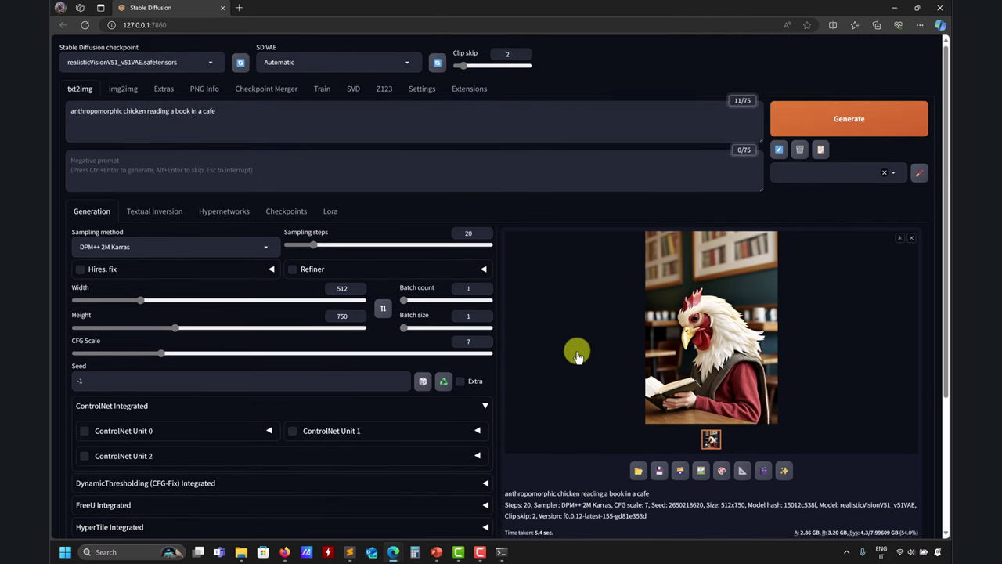
{"action": "left_click", "coordinate": [442, 384]}
{"action": "left_click", "coordinate": [855, 121]}
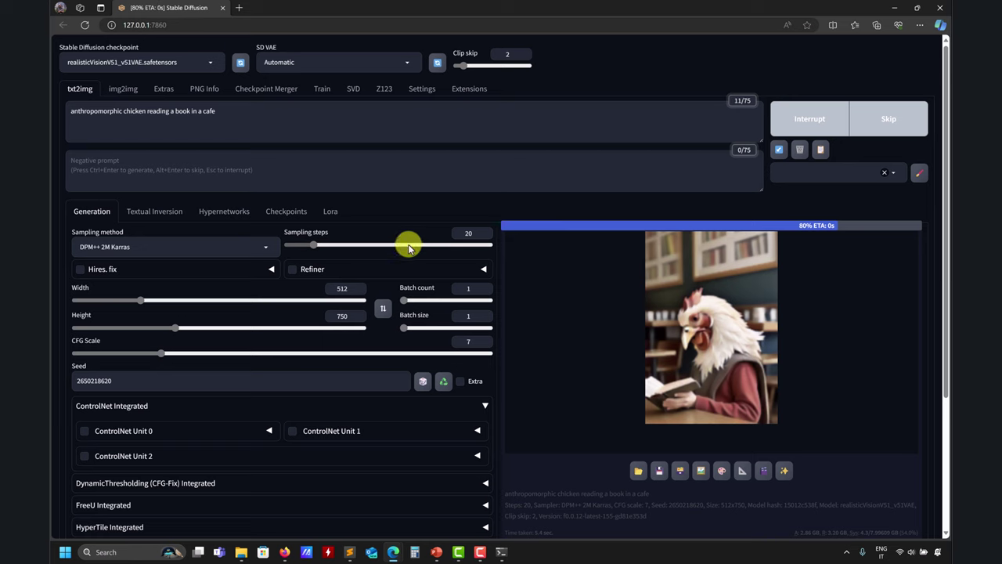
Reduce the sampling steps to 10 and regenerate the image with the fixed seed.
{"action": "left_click_drag", "start_coordinate": [311, 247], "coordinate": [299, 245]}
{"action": "scroll", "coordinate": [642, 297], "scroll_direction": "down", "scroll_amount": 2}
{"action": "scroll", "coordinate": [752, 227], "scroll_direction": "up", "scroll_amount": 2}
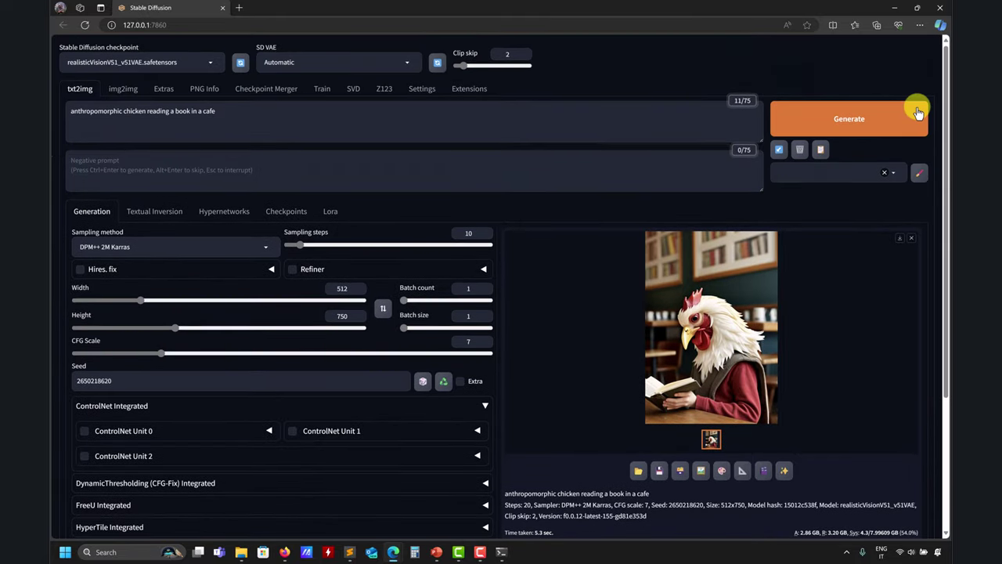
{"action": "left_click", "coordinate": [915, 110]}
{"action": "scroll", "coordinate": [626, 379], "scroll_direction": "down", "scroll_amount": 2}
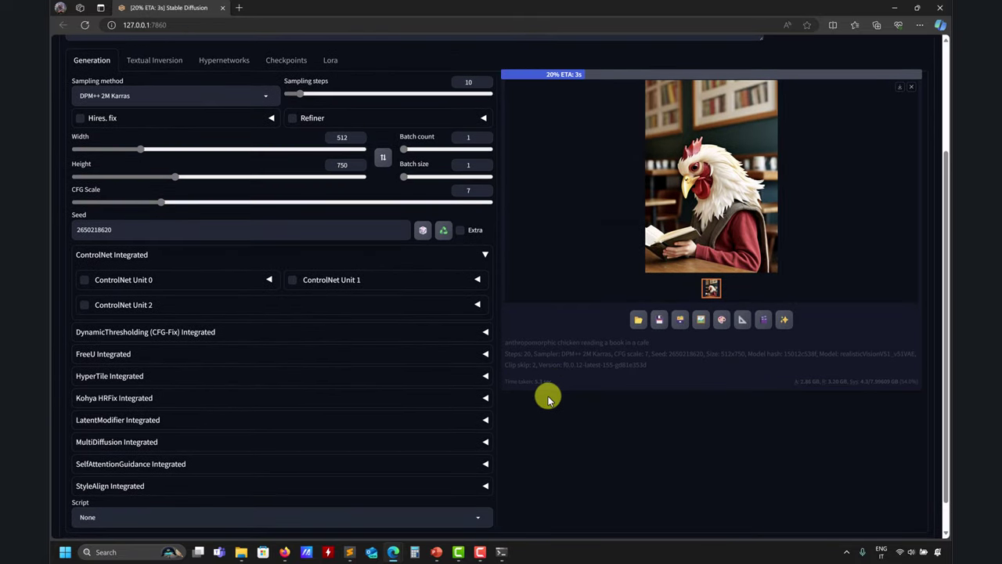
{"action": "scroll", "coordinate": [548, 399], "scroll_direction": "up", "scroll_amount": 2}
Regenerate the same-seed image with 15 sampling steps and again with 19 for comparison.
{"action": "scroll", "coordinate": [548, 399], "scroll_direction": "down", "scroll_amount": 1}
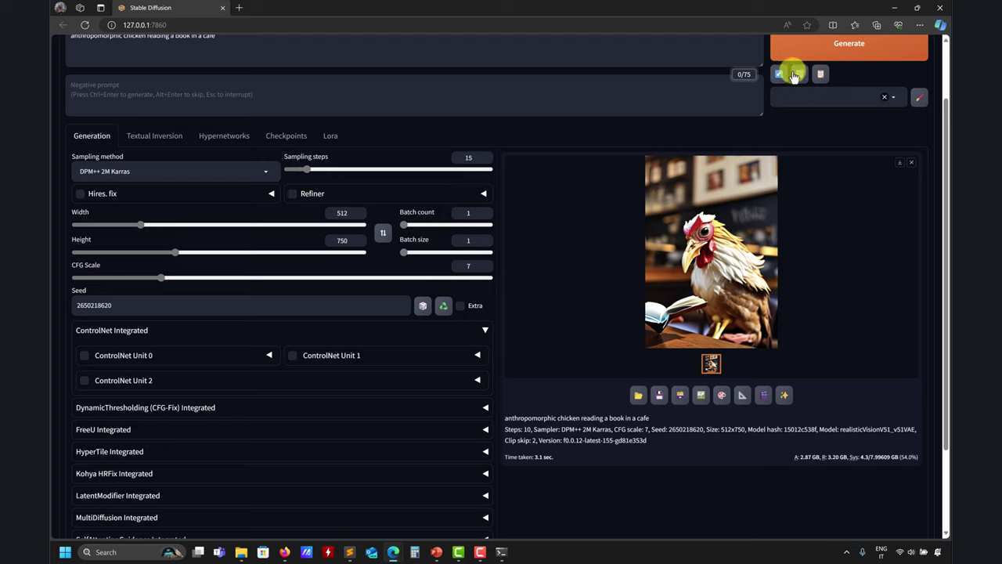
{"action": "left_click", "coordinate": [826, 49]}
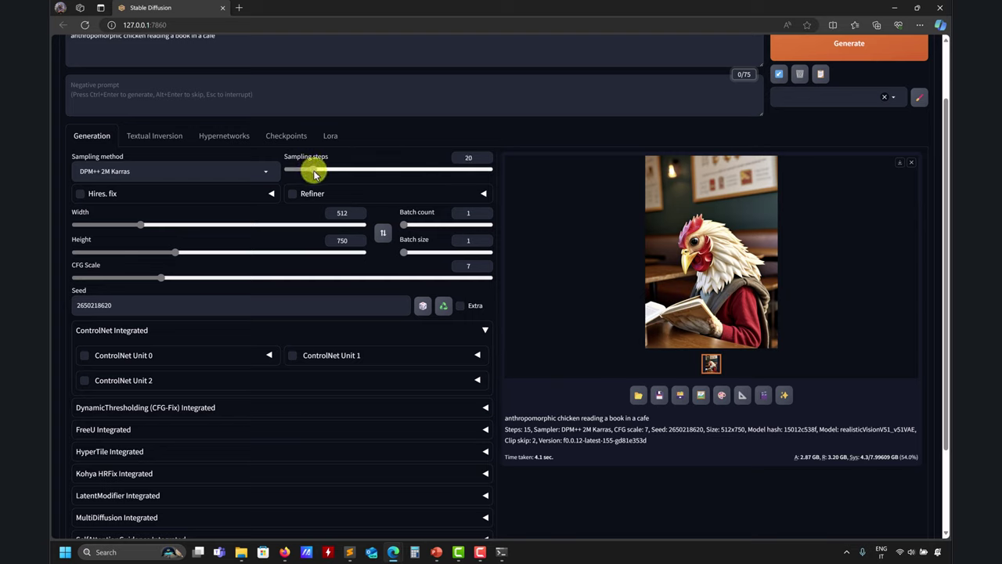
{"action": "left_click_drag", "start_coordinate": [314, 169], "coordinate": [313, 171]}
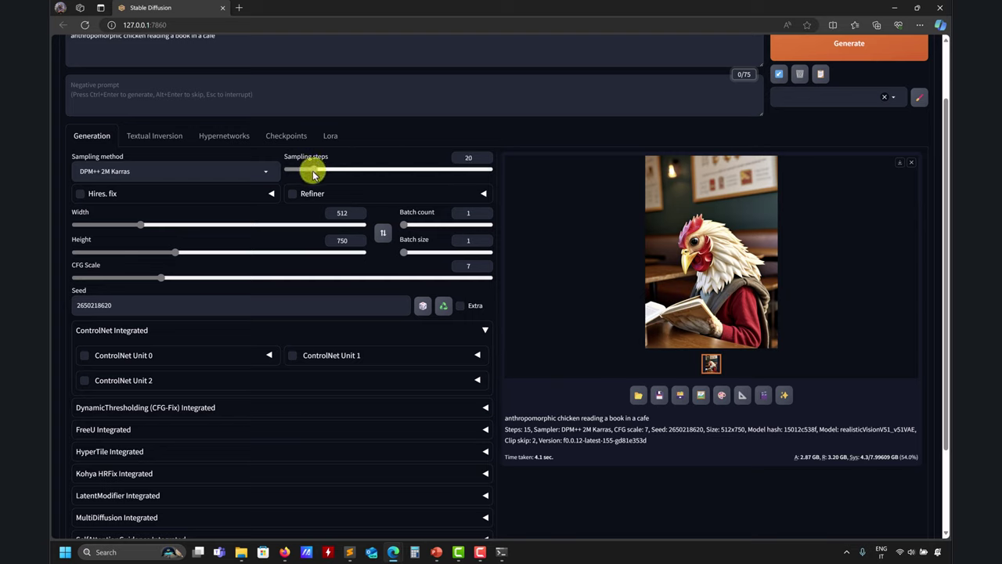
{"action": "left_click", "coordinate": [888, 56]}
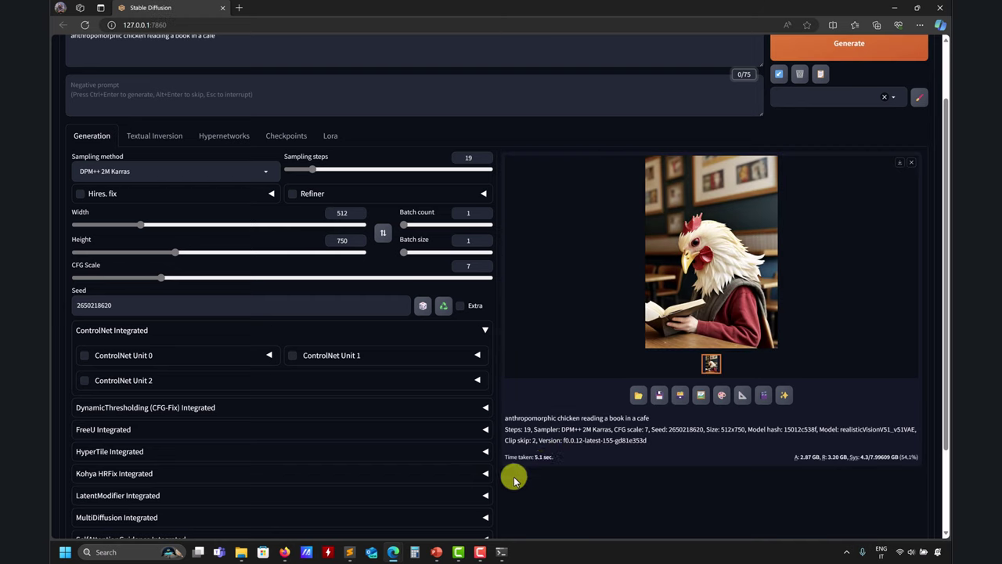
Switch to the webui File Explorer window and open the outputs-old folder inside webui_forge_cu121_torch21_personal.
{"action": "mouse_move", "coordinate": [241, 555]}
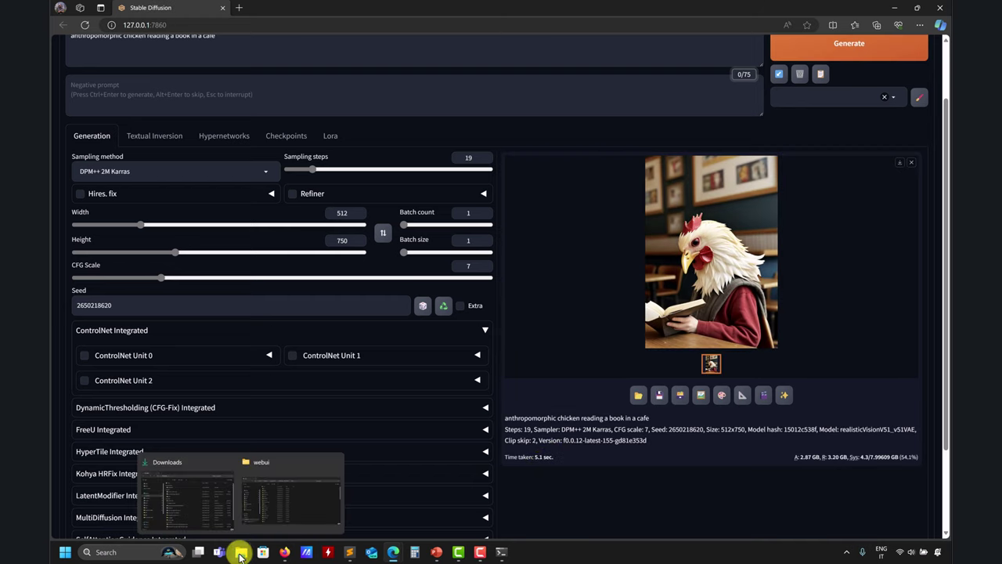
{"action": "left_click", "coordinate": [279, 509]}
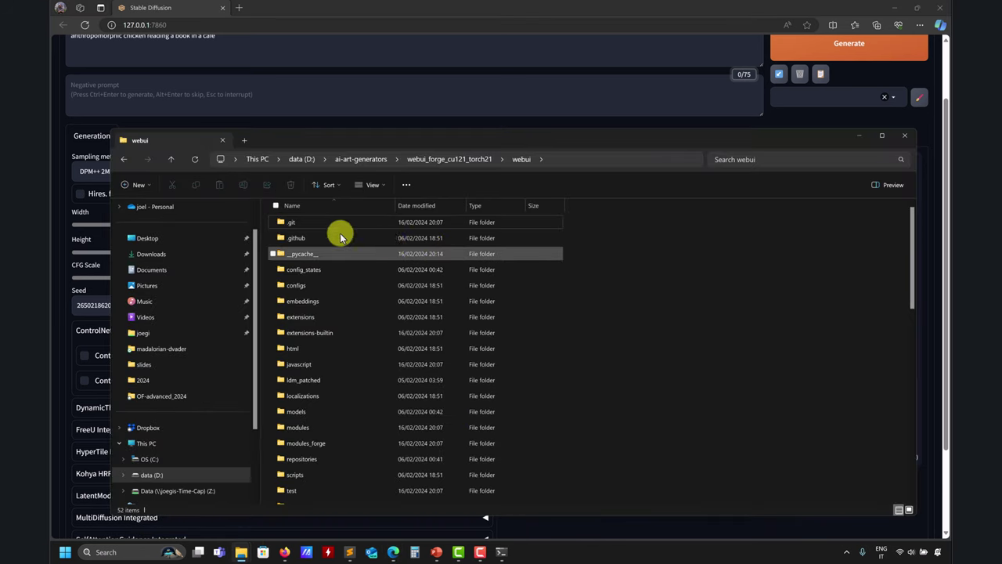
{"action": "left_click", "coordinate": [169, 160]}
{"action": "left_click", "coordinate": [169, 160]}
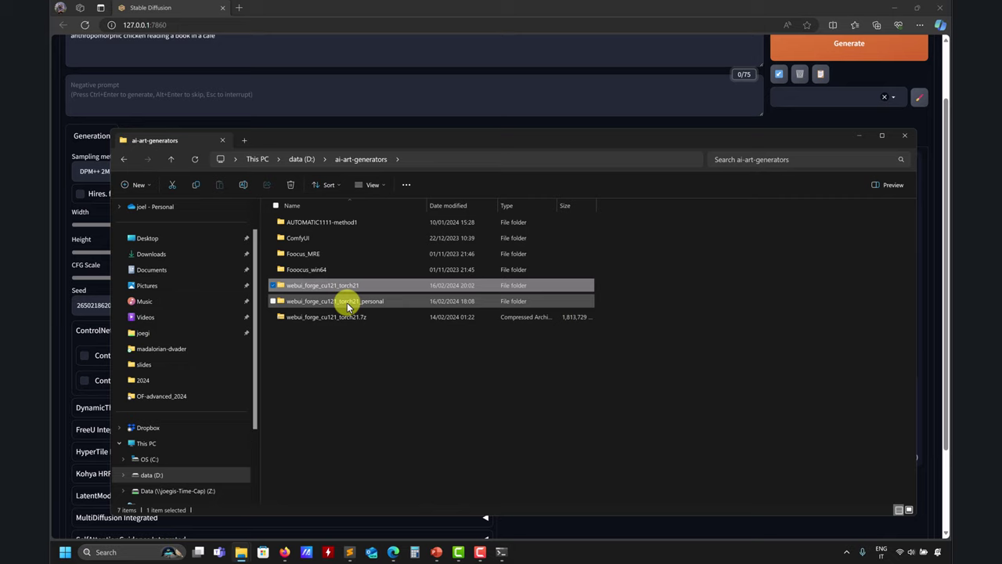
{"action": "double_click", "coordinate": [348, 304]}
{"action": "double_click", "coordinate": [301, 225]}
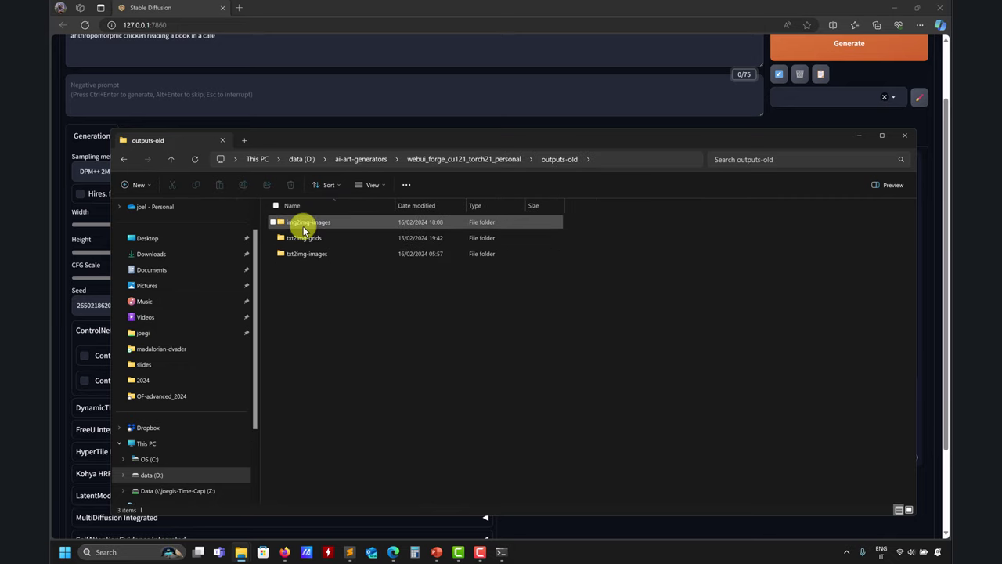
View the xyz_grid-0001-3286688017.png comparison grid from the 2024-02-15 folder in txt2img-grids.
{"action": "left_click", "coordinate": [309, 242]}
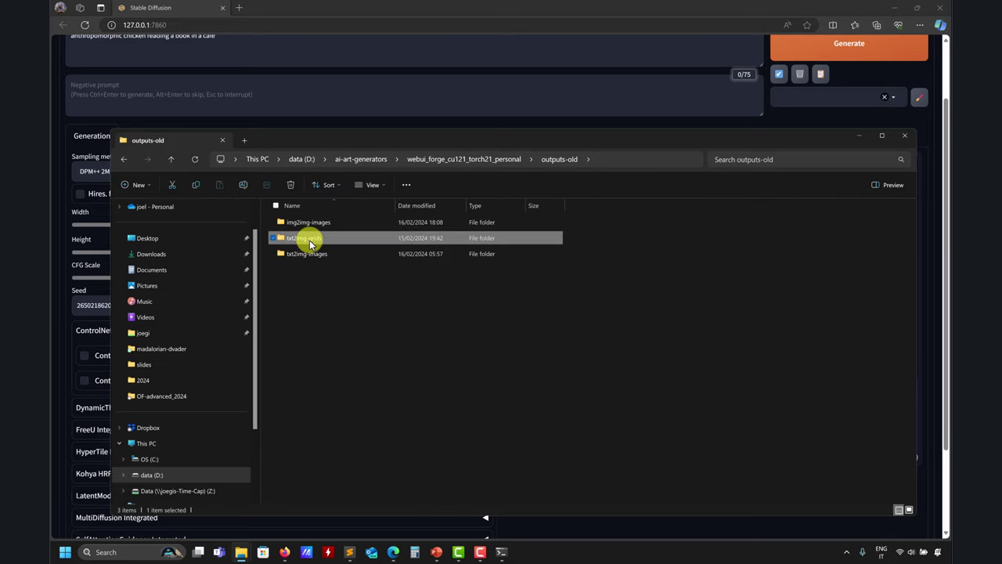
{"action": "double_click", "coordinate": [309, 242]}
{"action": "double_click", "coordinate": [300, 223]}
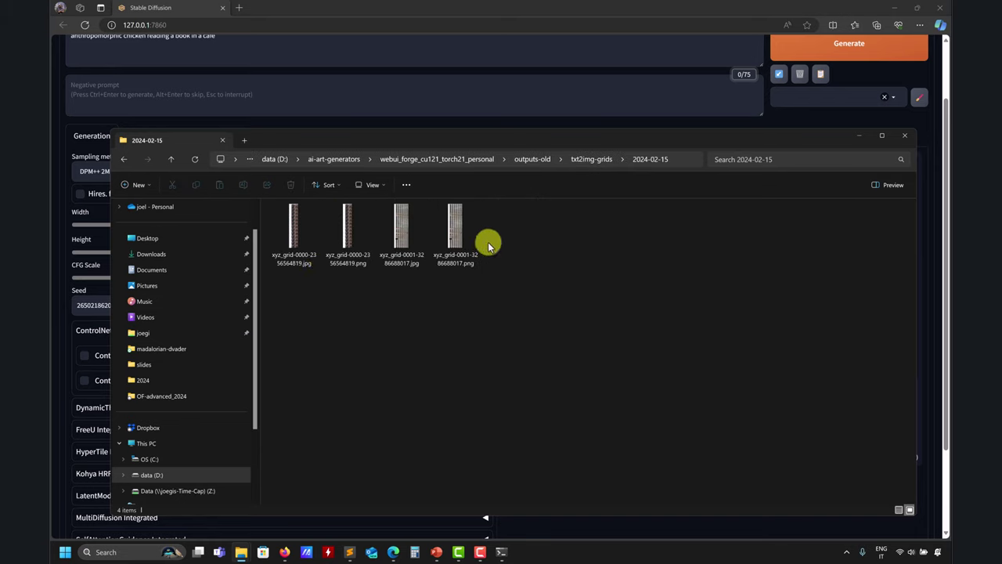
{"action": "double_click", "coordinate": [458, 229]}
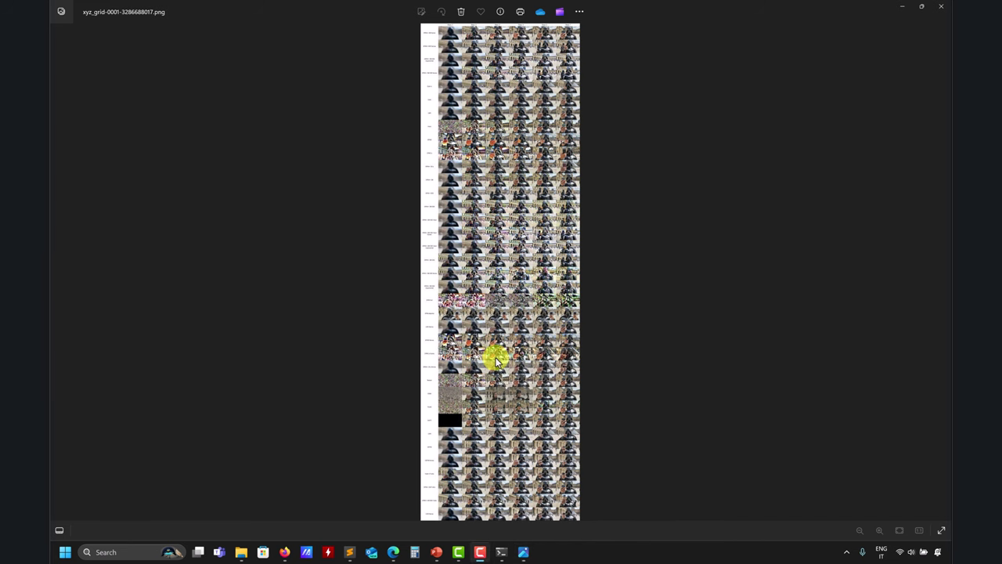
Open xyz_grid-0001-3286688017.jpg instead of the PNG and compare the samplers' results across sampling steps 2 to 7.
{"action": "left_click", "coordinate": [942, 7]}
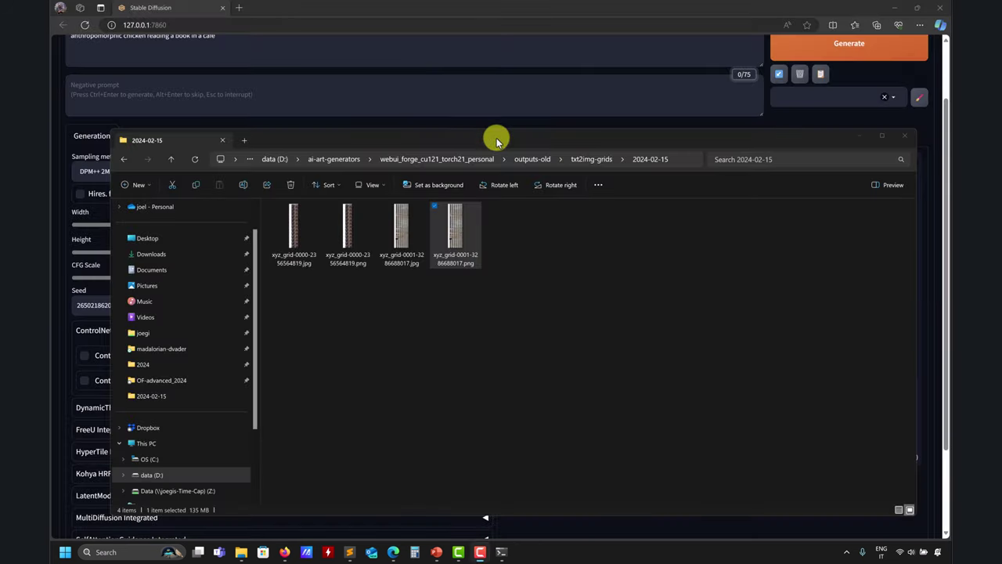
{"action": "left_click", "coordinate": [409, 266]}
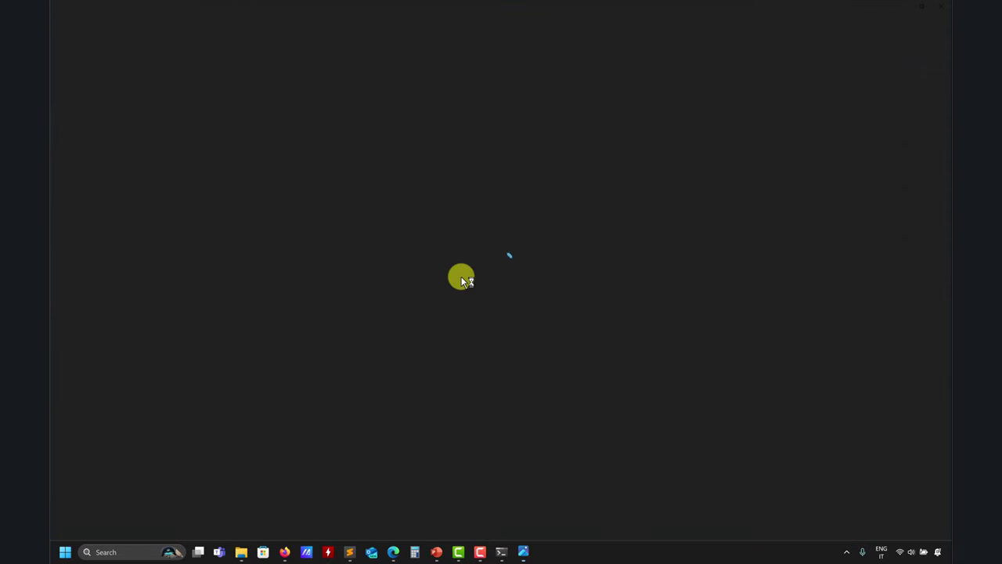
{"action": "scroll", "coordinate": [459, 275], "scroll_direction": "up", "scroll_amount": 5}
{"action": "scroll", "coordinate": [485, 125], "scroll_direction": "up", "scroll_amount": 10}
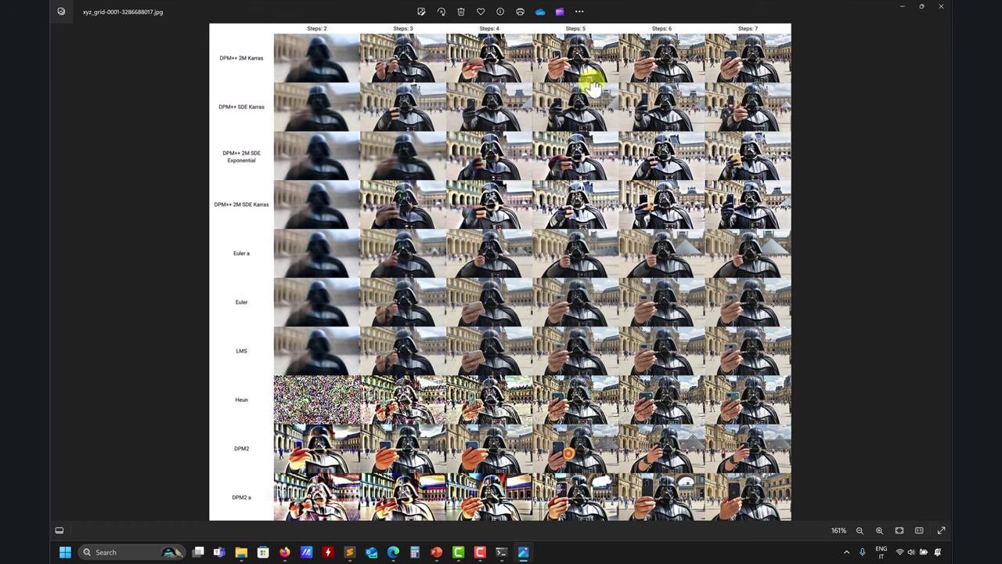
{"action": "scroll", "coordinate": [537, 78], "scroll_direction": "down", "scroll_amount": 3}
{"action": "scroll", "coordinate": [523, 262], "scroll_direction": "down", "scroll_amount": 20}
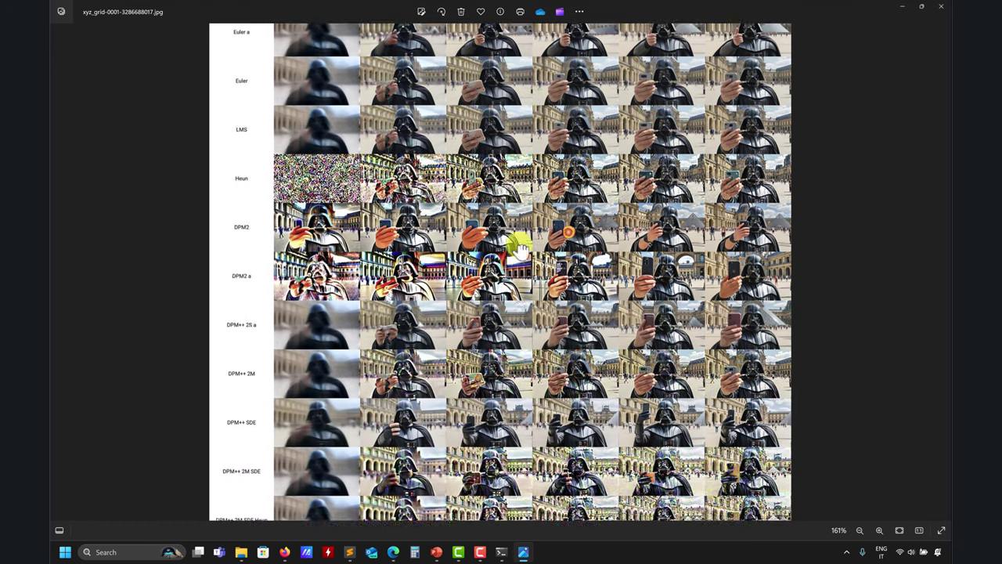
{"action": "scroll", "coordinate": [502, 159], "scroll_direction": "down", "scroll_amount": 13}
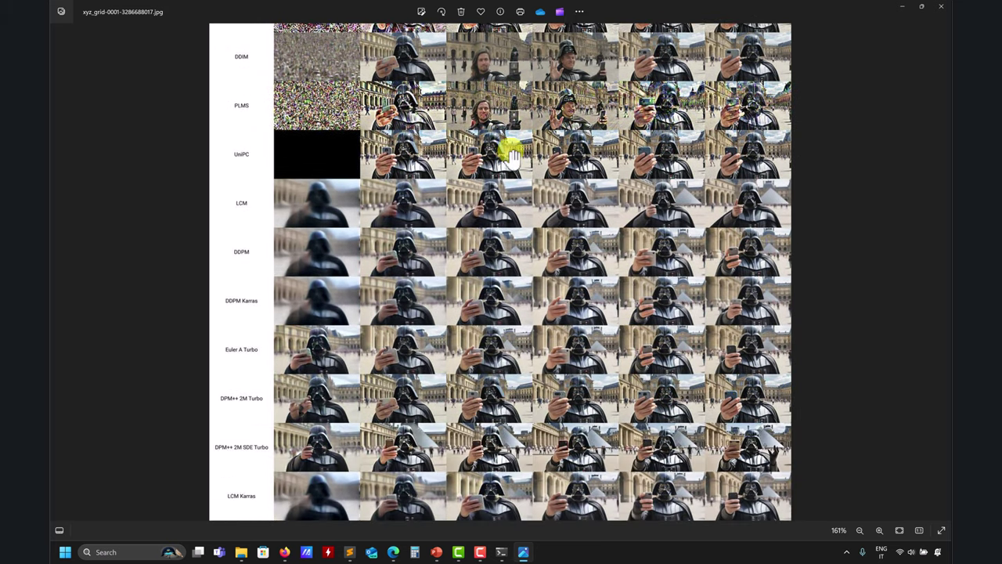
{"action": "scroll", "coordinate": [510, 156], "scroll_direction": "up", "scroll_amount": 20}
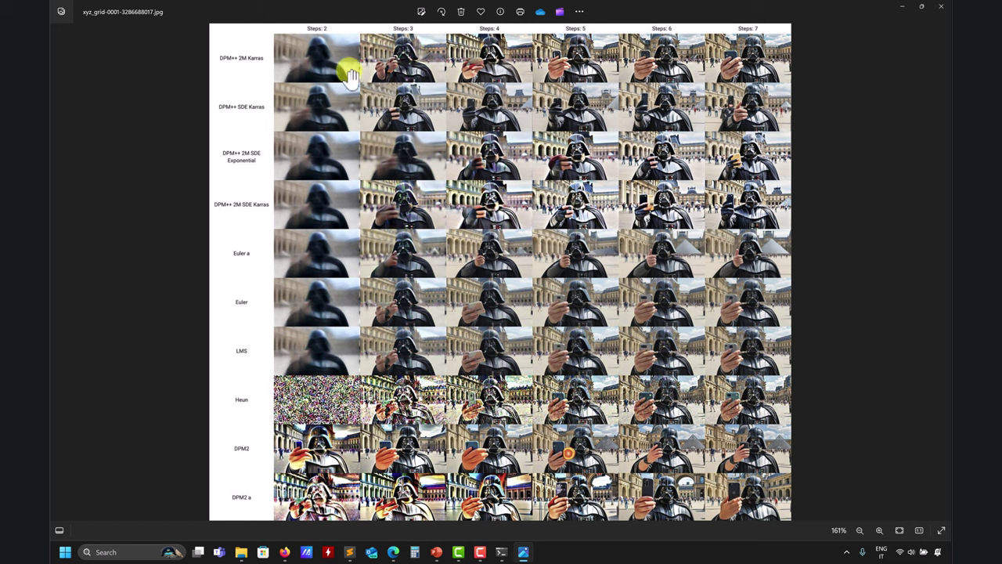
Examine the sampler grid's lower rows from DPM fast to LCM Karras once more, and close the image.
{"action": "scroll", "coordinate": [447, 138], "scroll_direction": "down", "scroll_amount": 15}
{"action": "scroll", "coordinate": [490, 275], "scroll_direction": "down", "scroll_amount": 15}
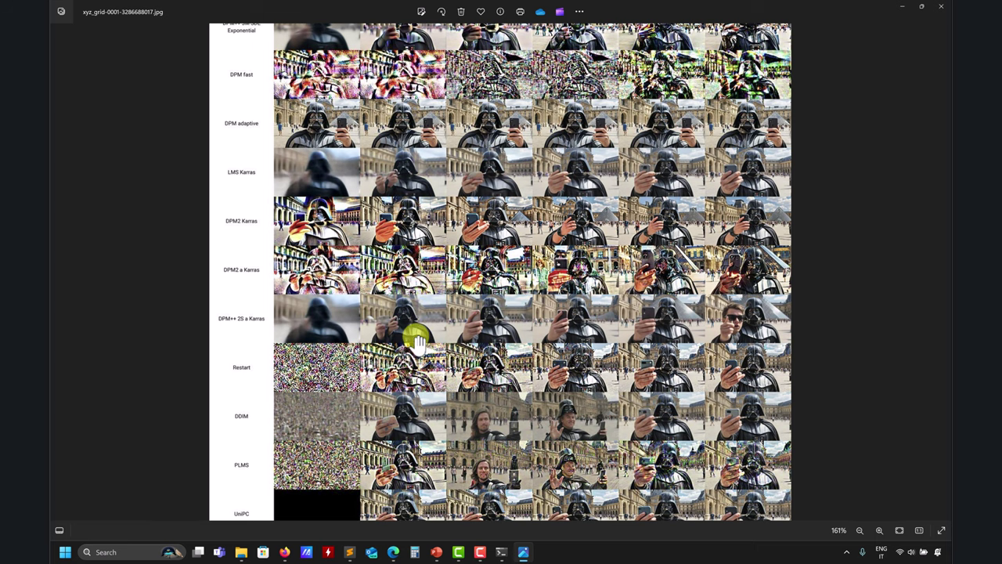
{"action": "scroll", "coordinate": [418, 329], "scroll_direction": "down", "scroll_amount": 9}
{"action": "scroll", "coordinate": [479, 407], "scroll_direction": "down", "scroll_amount": 2}
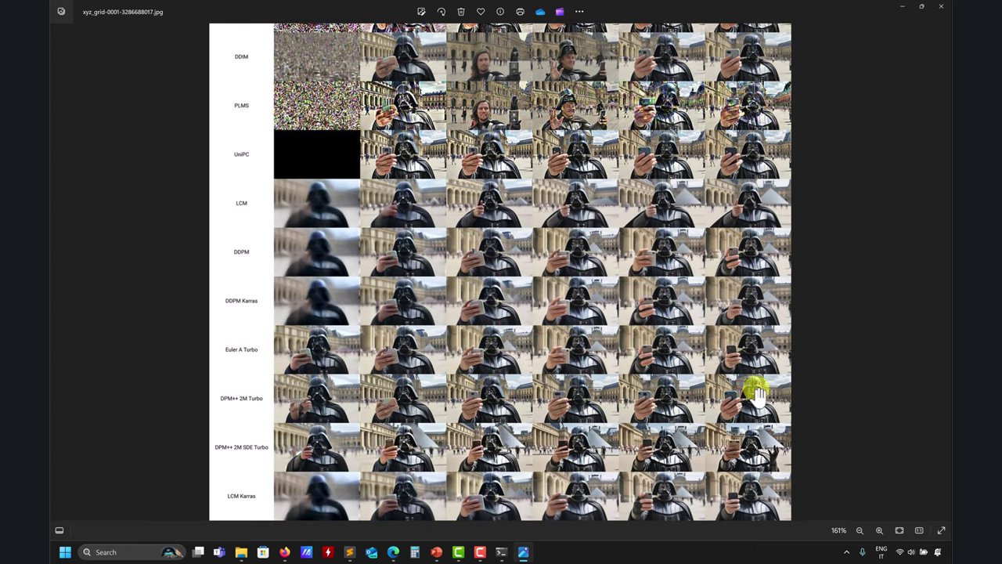
{"action": "scroll", "coordinate": [546, 427], "scroll_direction": "up", "scroll_amount": 1}
{"action": "scroll", "coordinate": [545, 427], "scroll_direction": "up", "scroll_amount": 20}
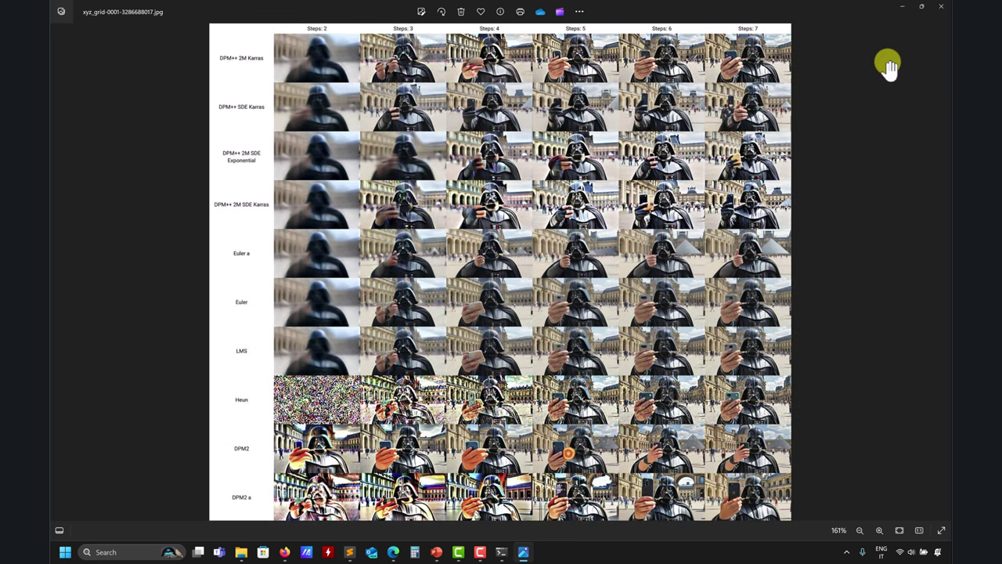
{"action": "left_click", "coordinate": [944, 8]}
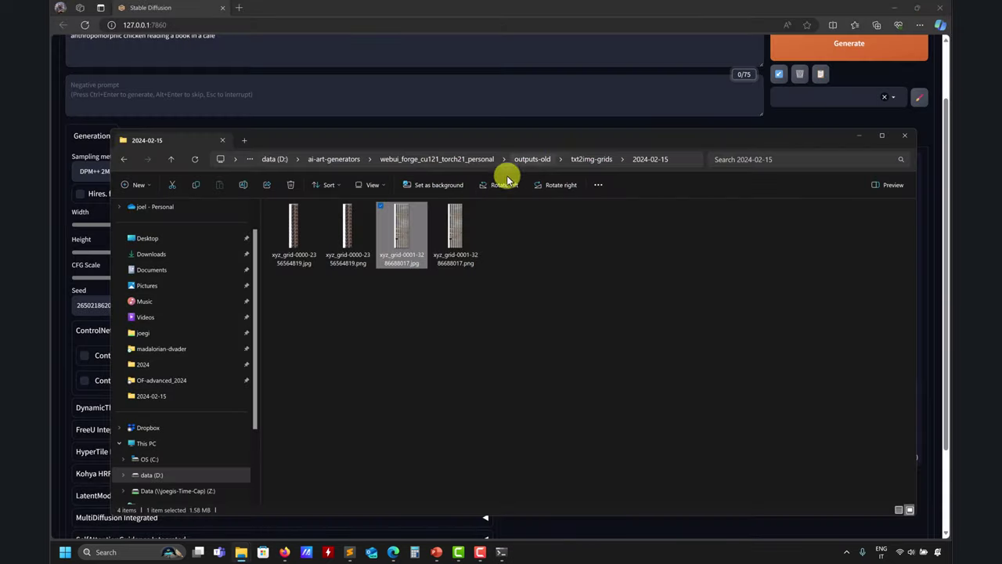
Open xyz_grid-0000-2356564819.jpg and compare Euler a with DPM++ 2M Karras from CFG Scale 4.0 to 10.0.
{"action": "left_click", "coordinate": [297, 256]}
{"action": "double_click", "coordinate": [297, 256]}
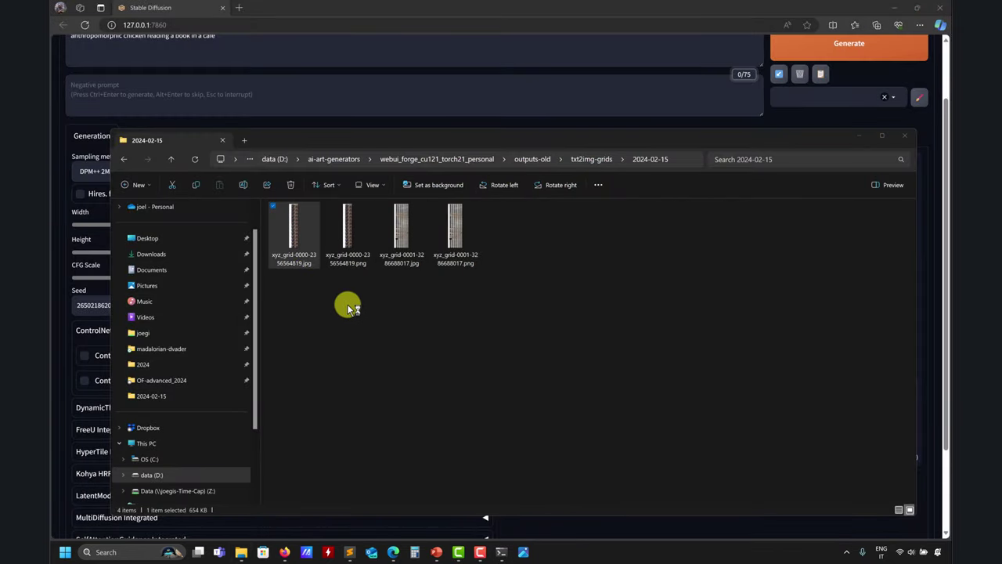
{"action": "scroll", "coordinate": [510, 202], "scroll_direction": "up", "scroll_amount": 2}
{"action": "scroll", "coordinate": [510, 202], "scroll_direction": "down", "scroll_amount": 3}
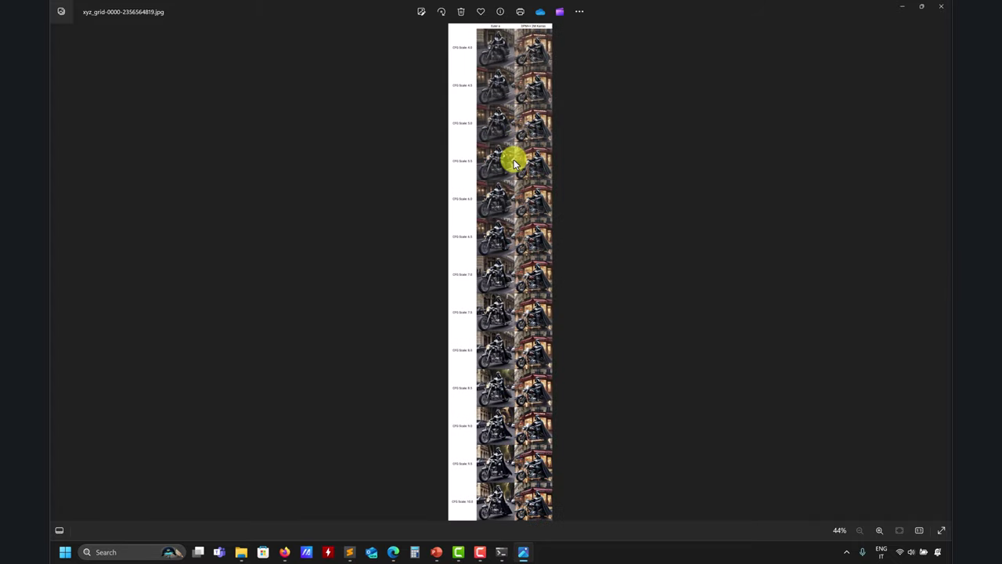
{"action": "scroll", "coordinate": [512, 159], "scroll_direction": "up", "scroll_amount": 4}
{"action": "scroll", "coordinate": [521, 207], "scroll_direction": "up", "scroll_amount": 5}
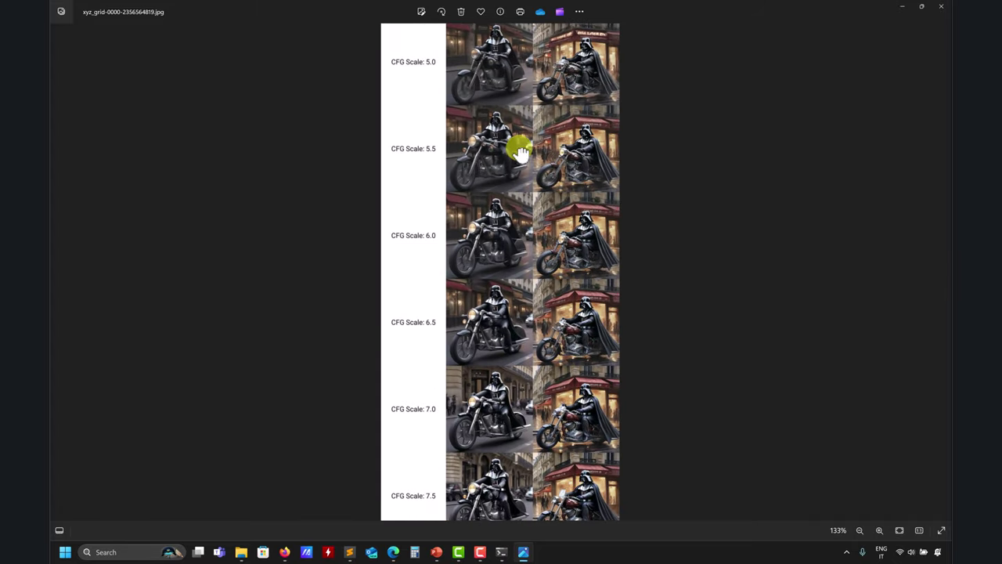
{"action": "scroll", "coordinate": [532, 128], "scroll_direction": "up", "scroll_amount": 1}
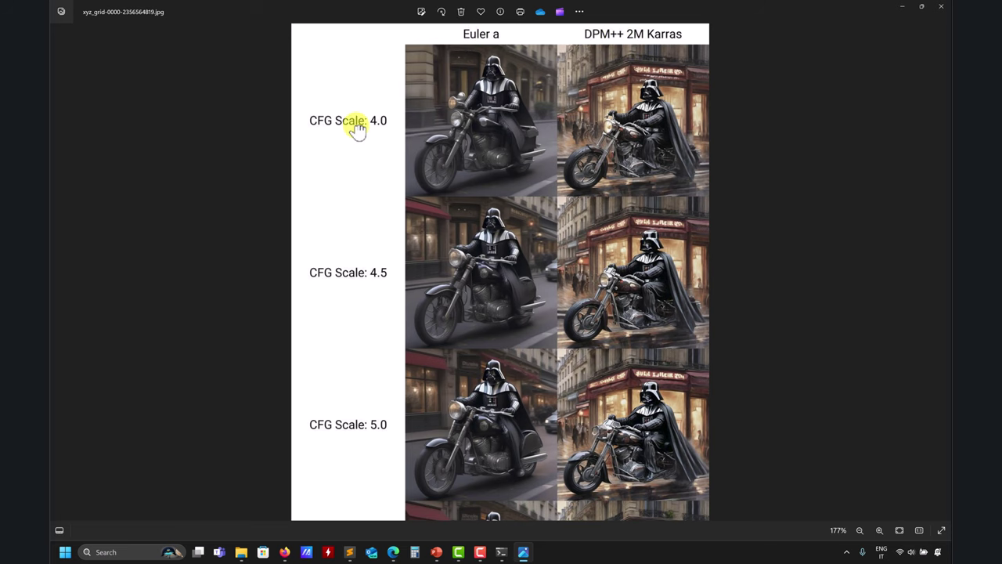
{"action": "scroll", "coordinate": [371, 219], "scroll_direction": "down", "scroll_amount": 15}
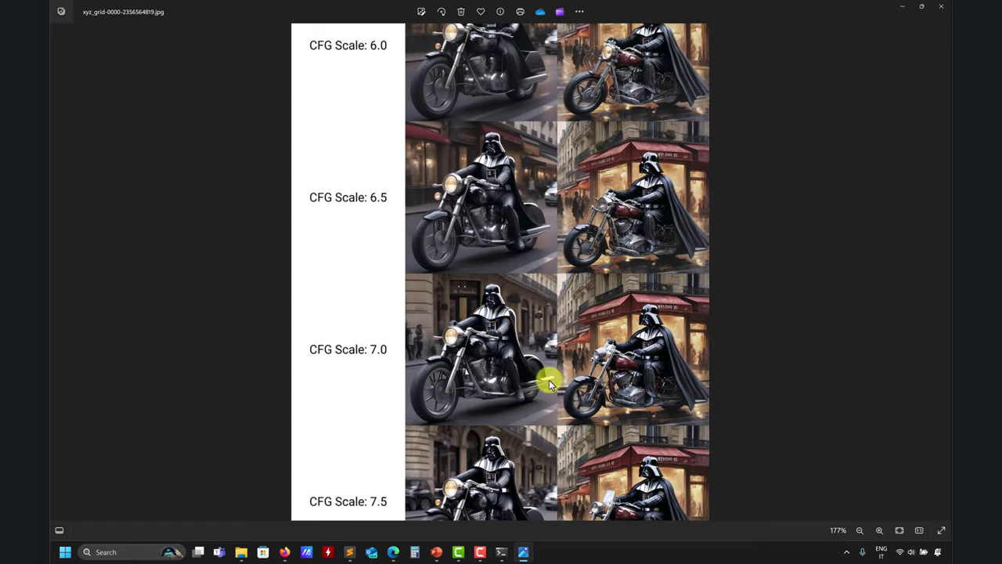
{"action": "scroll", "coordinate": [547, 82], "scroll_direction": "down", "scroll_amount": 4}
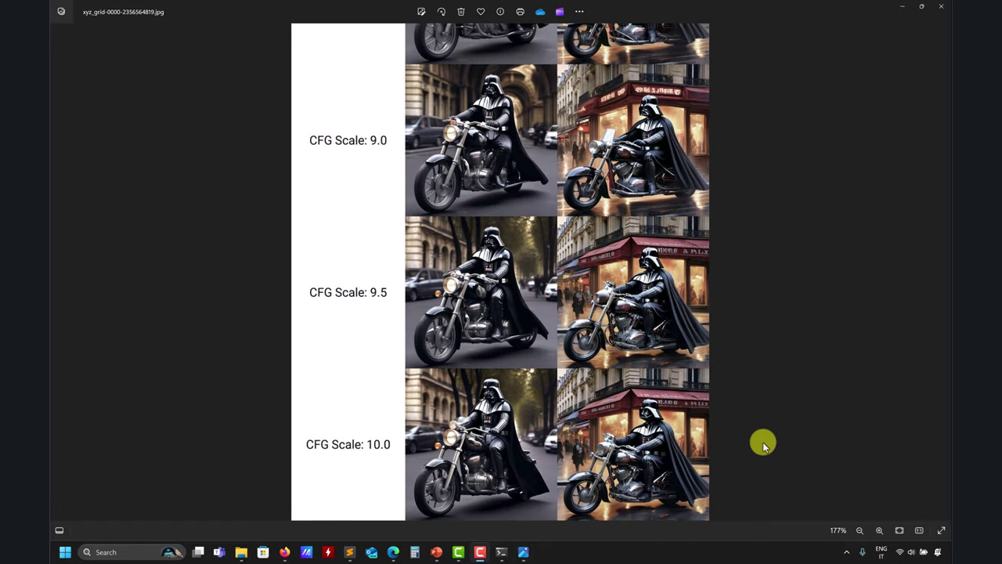
Inspect the motorcycle images in the CFG Scale grid up close, from the highest values back to the lowest, and close the image.
{"action": "scroll", "coordinate": [571, 408], "scroll_direction": "up", "scroll_amount": 3}
{"action": "scroll", "coordinate": [572, 408], "scroll_direction": "down", "scroll_amount": 2}
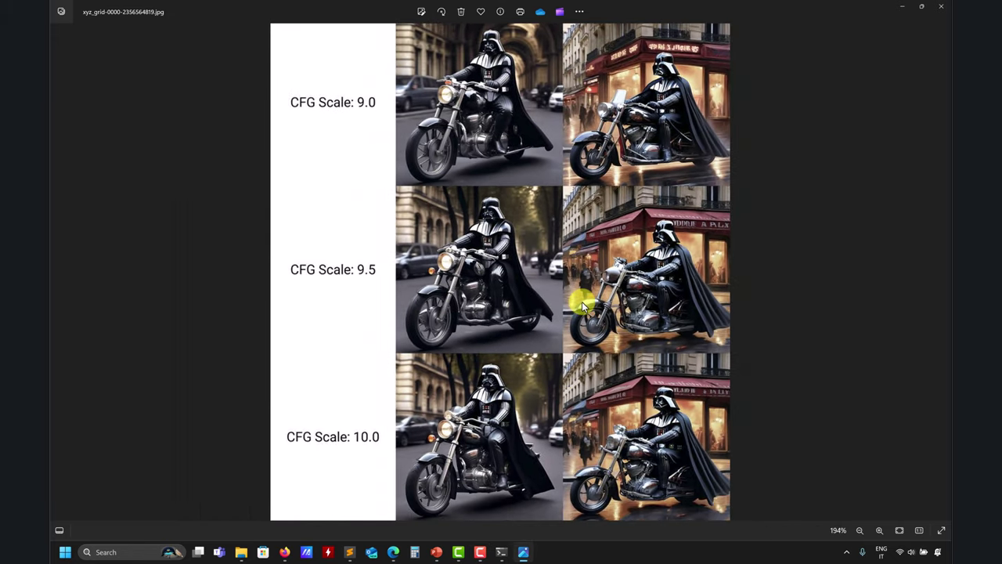
{"action": "scroll", "coordinate": [581, 313], "scroll_direction": "down", "scroll_amount": 2}
{"action": "scroll", "coordinate": [577, 331], "scroll_direction": "up", "scroll_amount": 3}
{"action": "left_click_drag", "start_coordinate": [577, 331], "coordinate": [577, 201]}
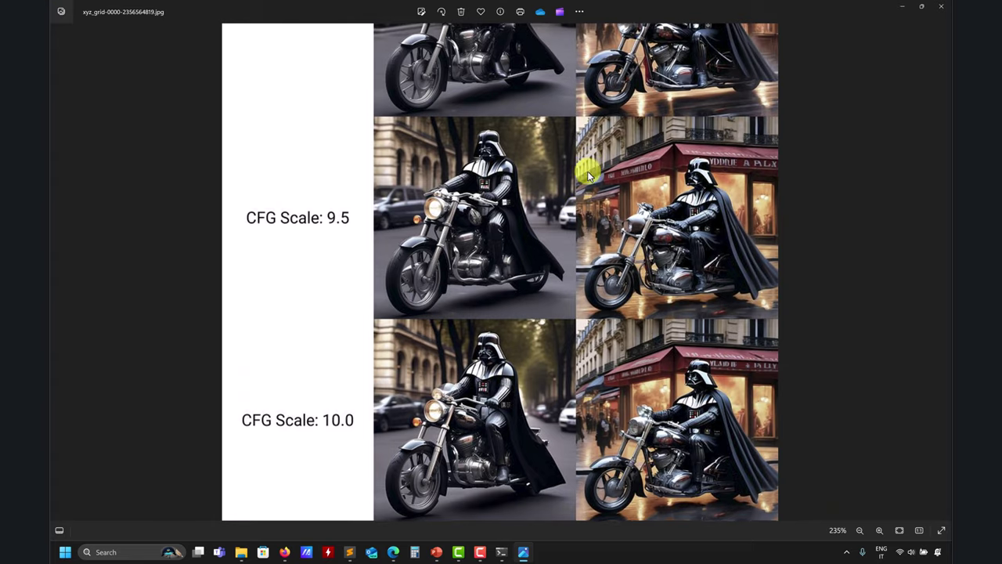
{"action": "scroll", "coordinate": [587, 171], "scroll_direction": "up", "scroll_amount": 5}
{"action": "scroll", "coordinate": [653, 269], "scroll_direction": "down", "scroll_amount": 1}
{"action": "scroll", "coordinate": [653, 269], "scroll_direction": "up", "scroll_amount": 3}
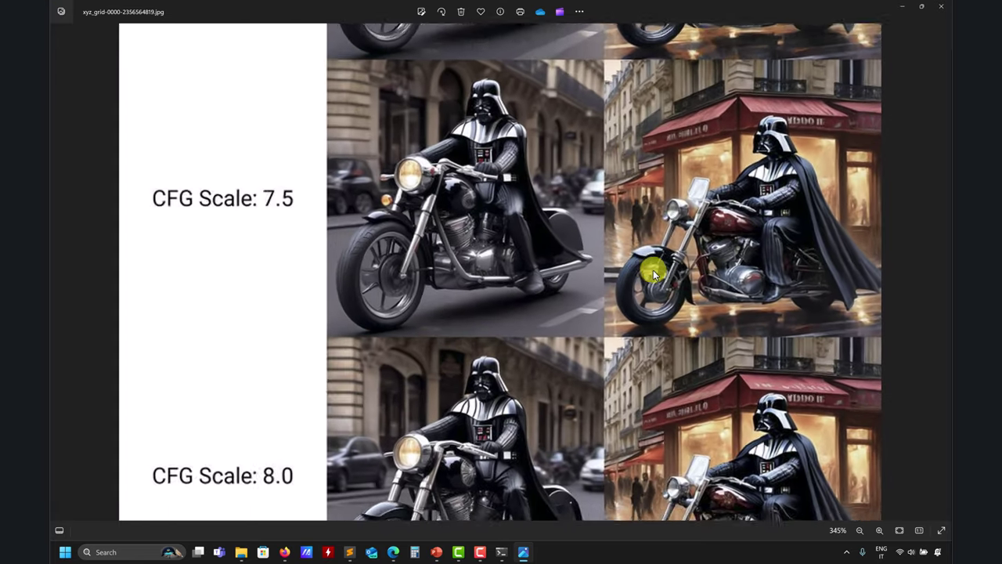
{"action": "scroll", "coordinate": [653, 269], "scroll_direction": "down", "scroll_amount": 4}
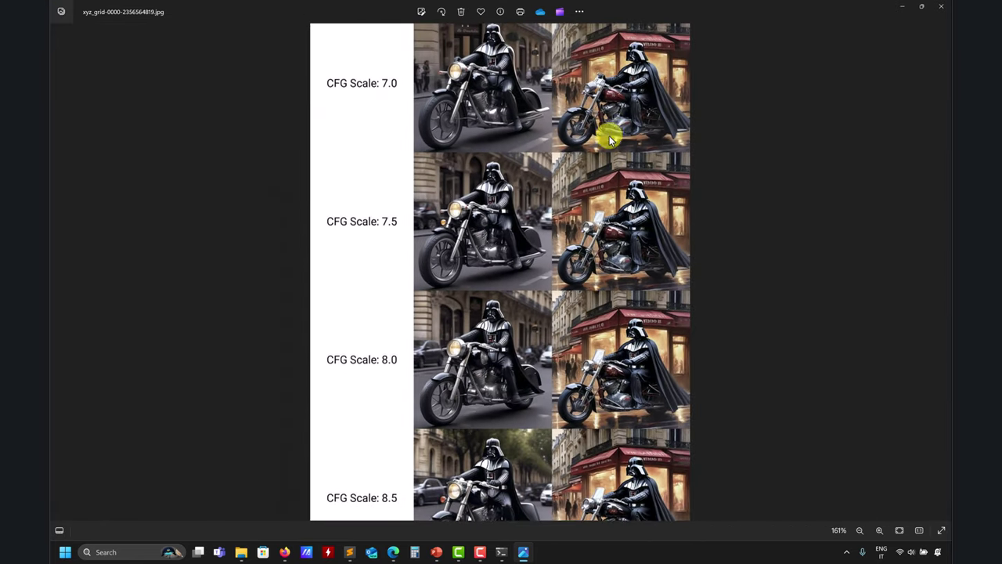
{"action": "left_click_drag", "start_coordinate": [608, 133], "coordinate": [609, 362]}
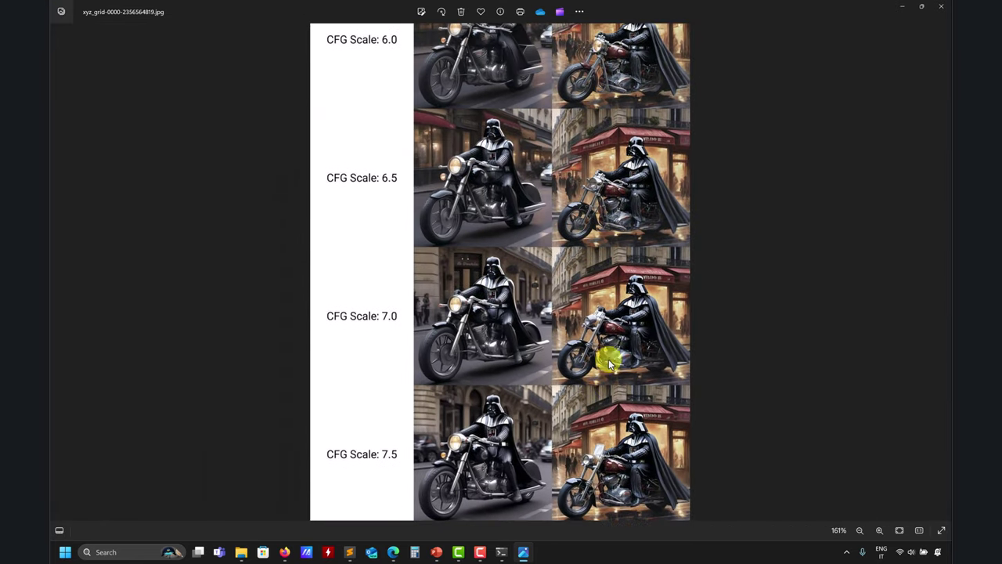
{"action": "scroll", "coordinate": [618, 313], "scroll_direction": "up", "scroll_amount": 6}
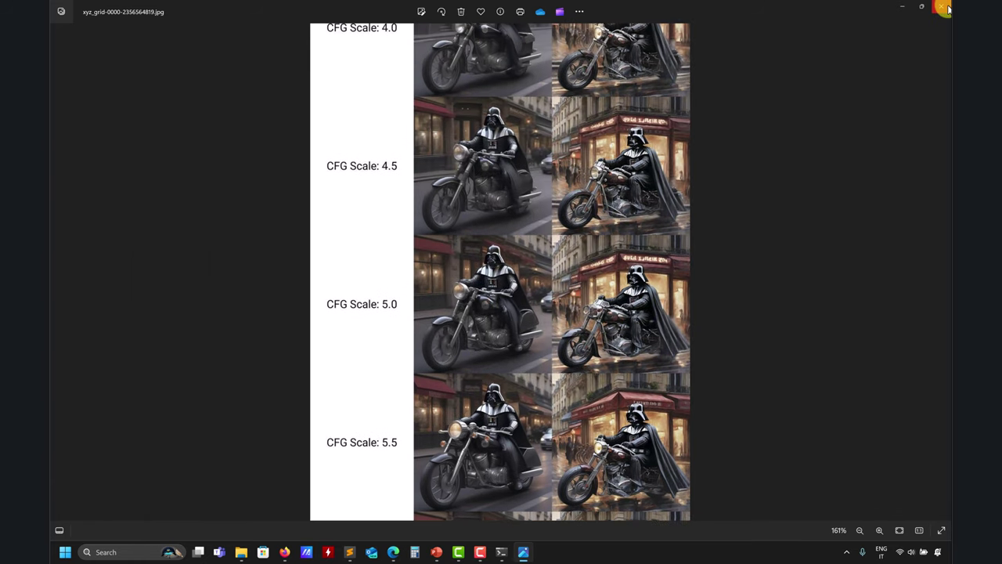
{"action": "left_click", "coordinate": [947, 8]}
Leave File Explorer for the Stable Diffusion page, check the log in the command console, and return to the page.
{"action": "left_click", "coordinate": [174, 160]}
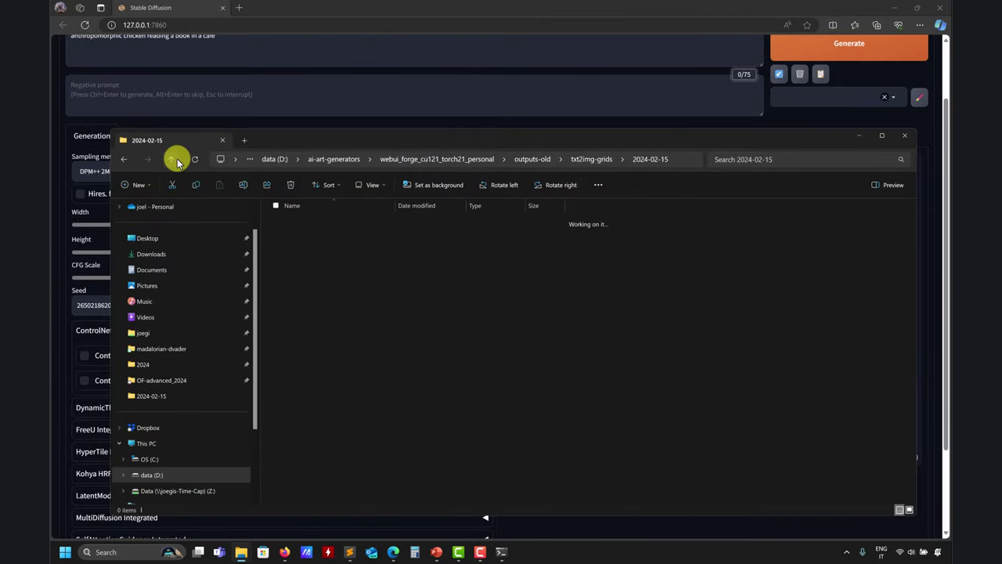
{"action": "left_click", "coordinate": [417, 5]}
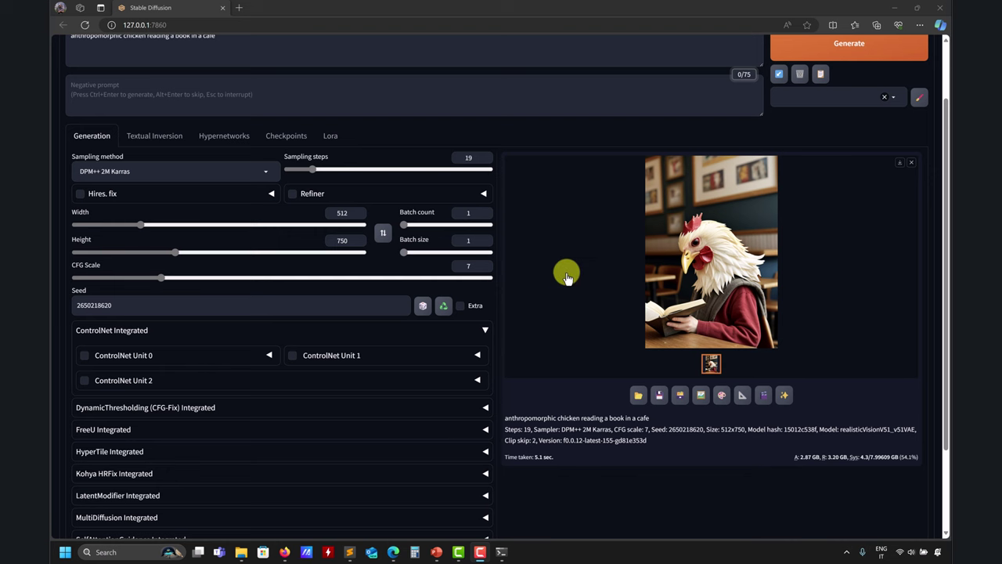
{"action": "scroll", "coordinate": [566, 273], "scroll_direction": "up", "scroll_amount": 2}
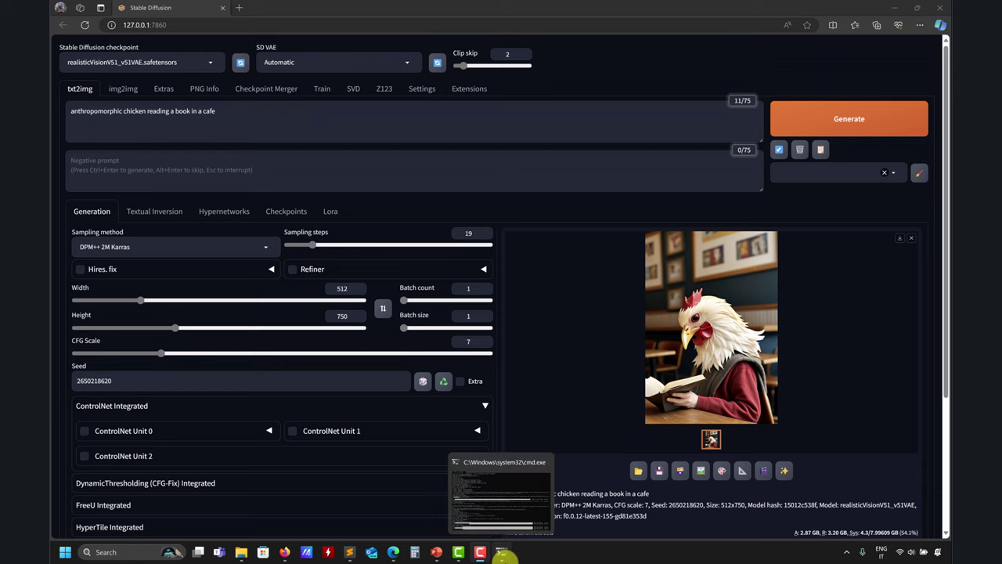
{"action": "left_click", "coordinate": [501, 552]}
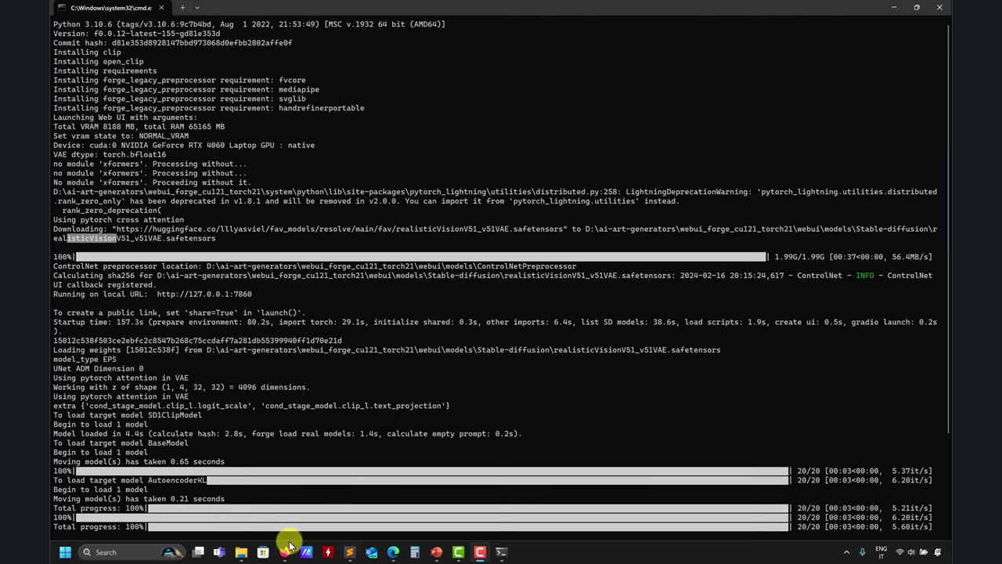
{"action": "mouse_move", "coordinate": [396, 550]}
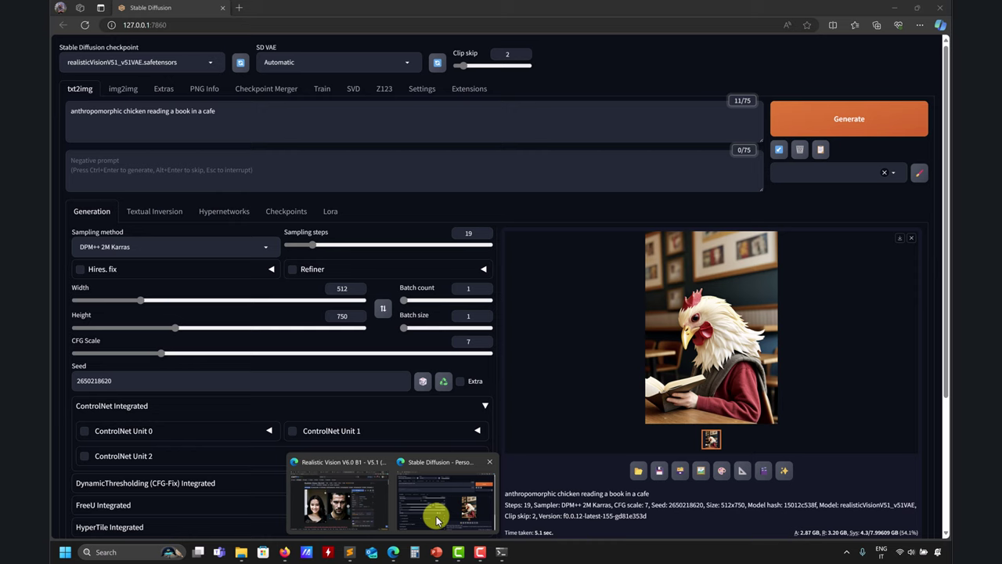
{"action": "left_click", "coordinate": [436, 518]}
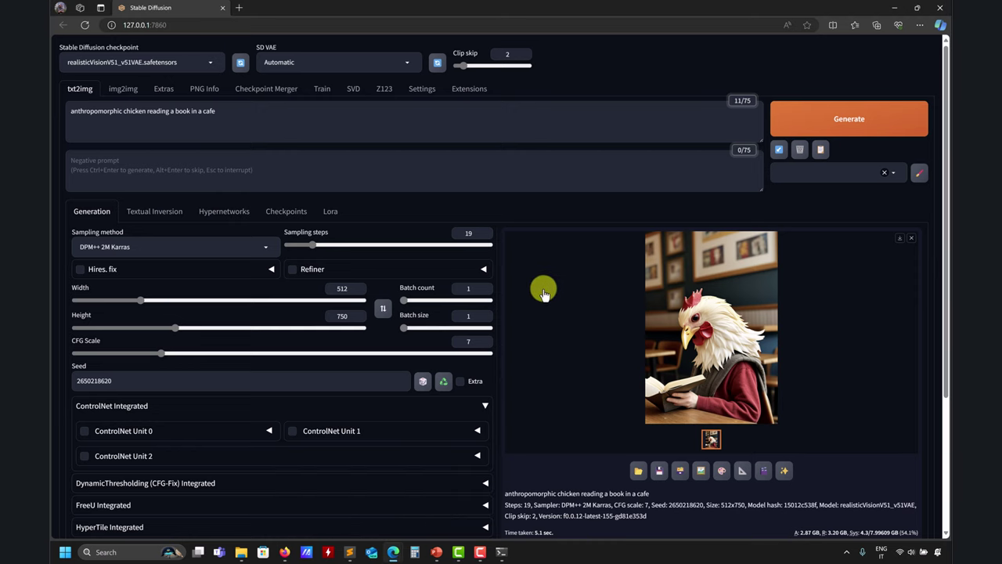
Expand ControlNet Unit 0 and review its control types and available preprocessors without choosing one.
{"action": "scroll", "coordinate": [530, 356], "scroll_direction": "down", "scroll_amount": 3}
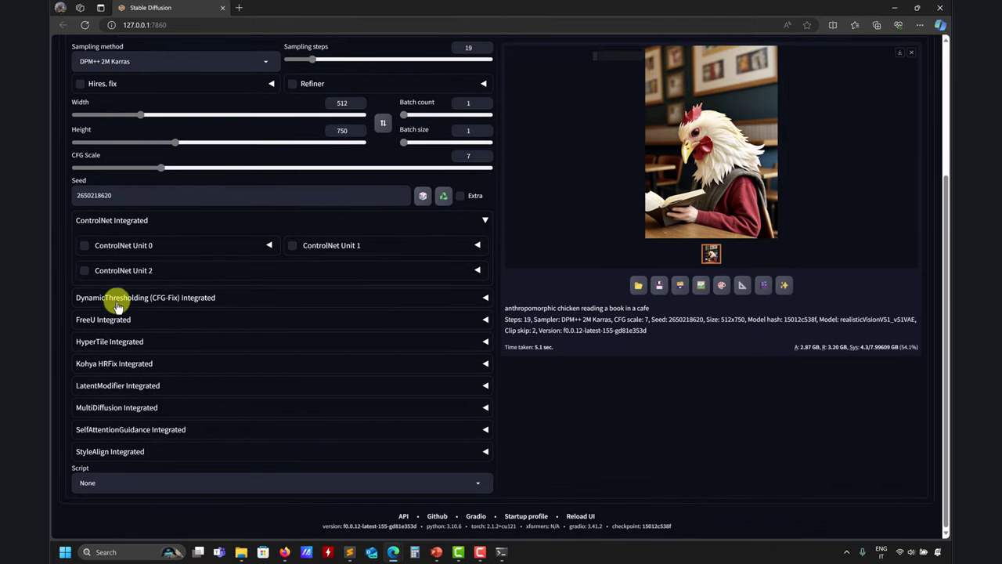
{"action": "left_click", "coordinate": [108, 246]}
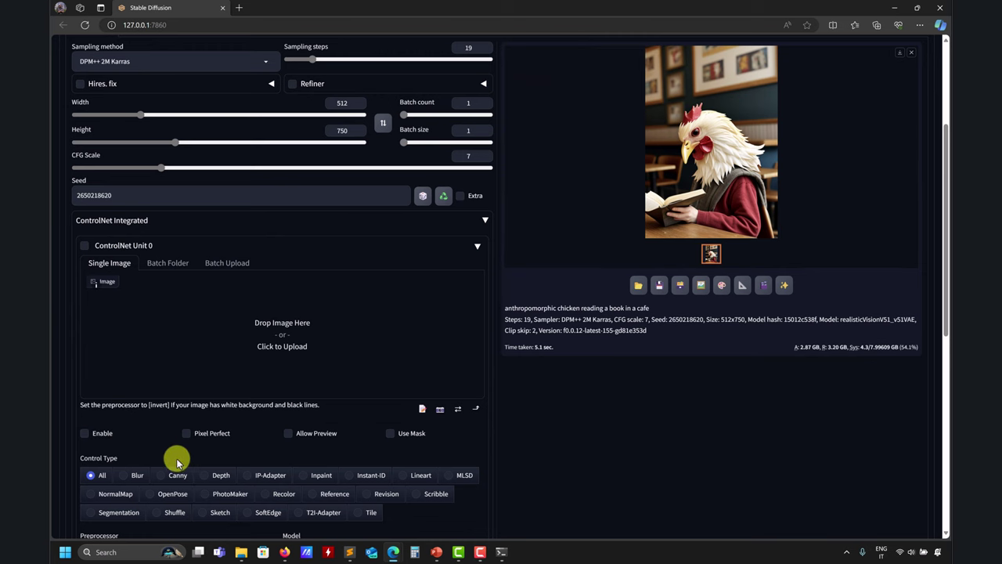
{"action": "scroll", "coordinate": [177, 462], "scroll_direction": "down", "scroll_amount": 2}
{"action": "left_click", "coordinate": [206, 403]}
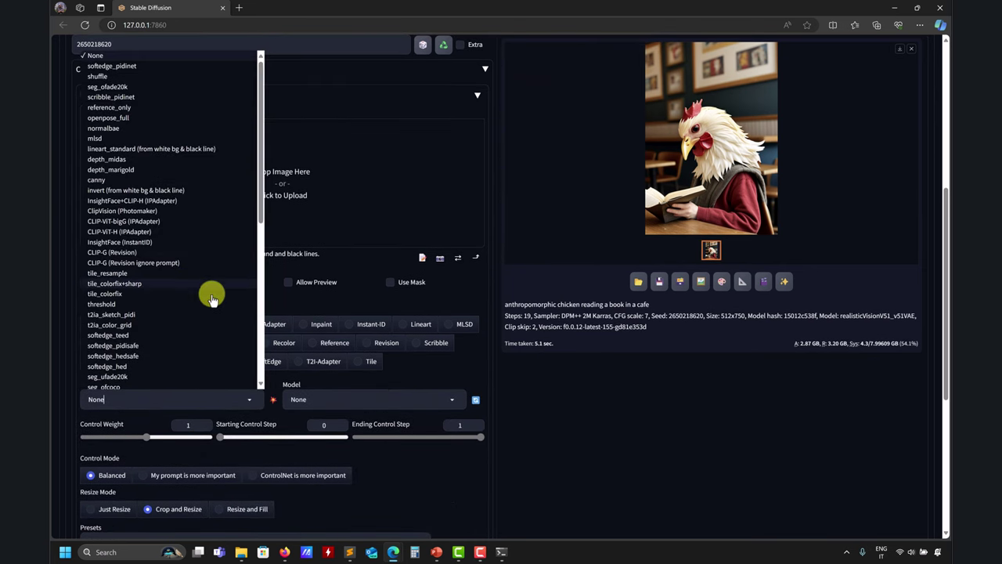
{"action": "left_click", "coordinate": [655, 482]}
{"action": "scroll", "coordinate": [649, 458], "scroll_direction": "up", "scroll_amount": 5}
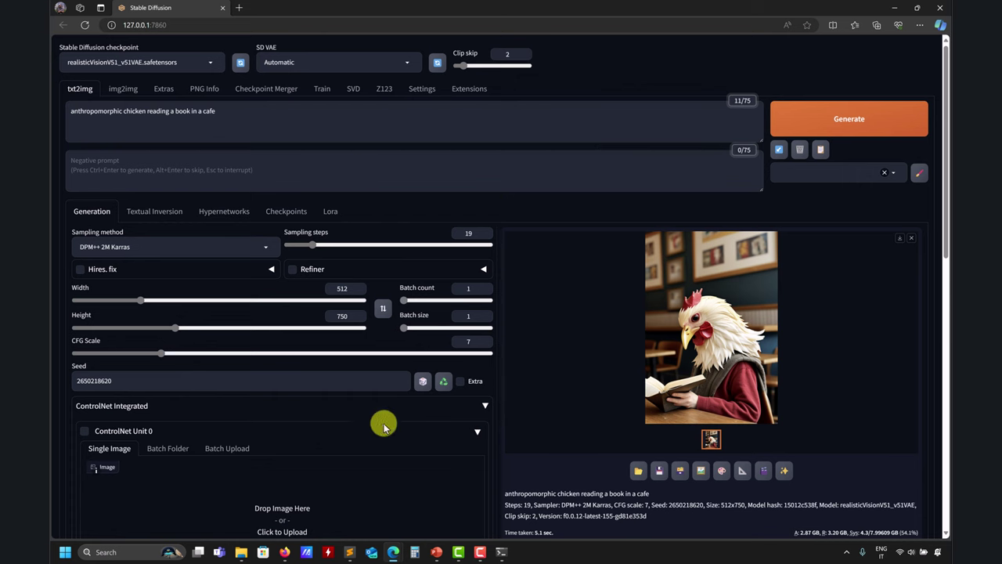
Switch to the command console, shrink it to a floating window, and close the File Explorer window showing models\Stable-diffusion.
{"action": "left_click", "coordinate": [501, 551]}
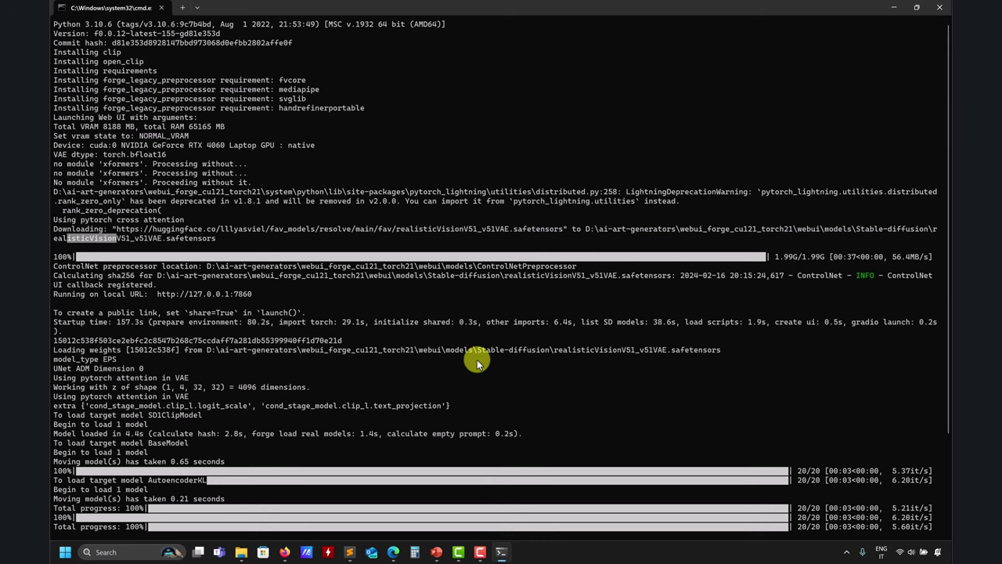
{"action": "left_click_drag", "start_coordinate": [618, 7], "coordinate": [414, 157]}
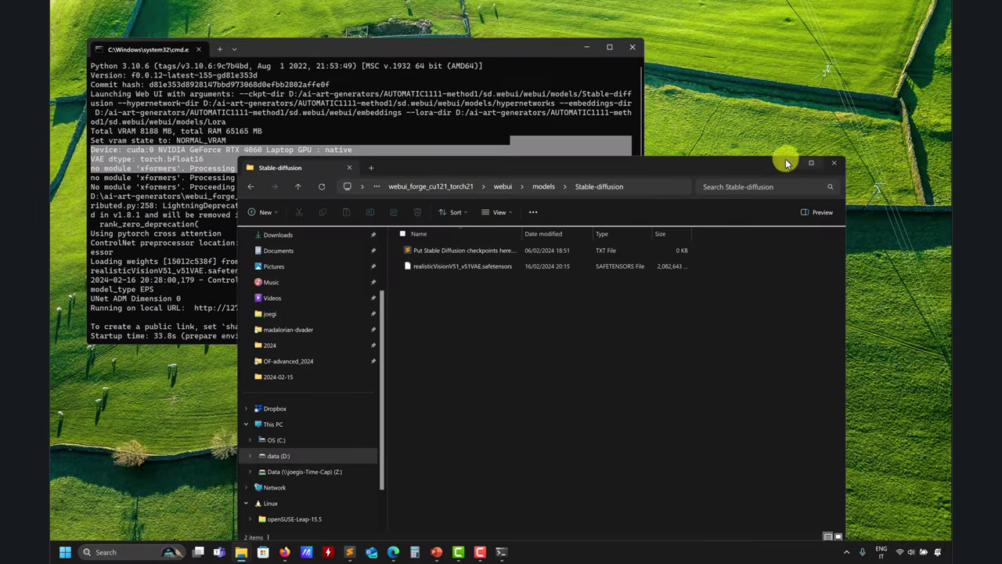
{"action": "left_click", "coordinate": [830, 159]}
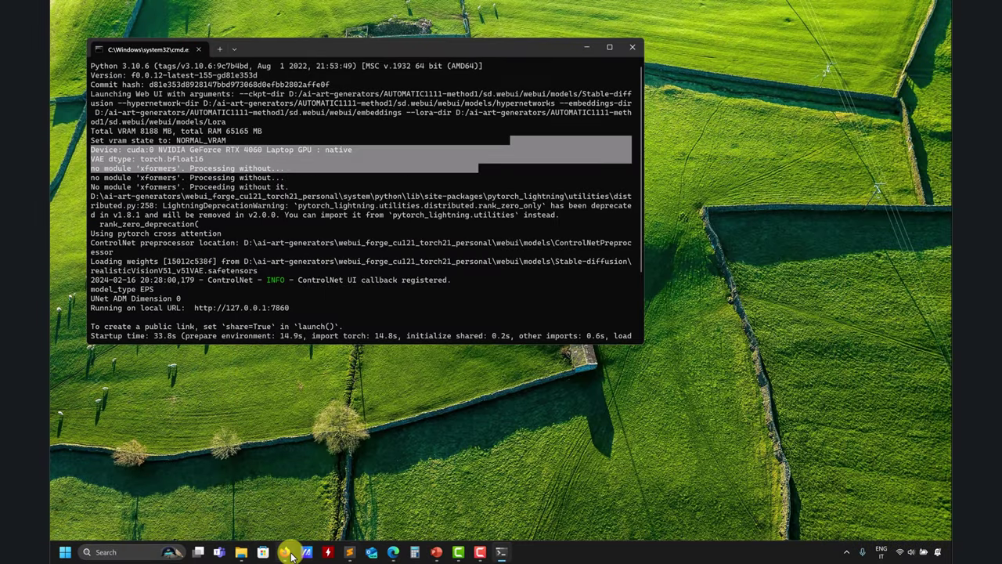
Bring up the Stable Diffusion page, inspect the AUTOMATIC1111 models\Stable-diffusion folder in File Explorer, and minimize that window.
{"action": "mouse_move", "coordinate": [391, 554]}
{"action": "left_click", "coordinate": [441, 518]}
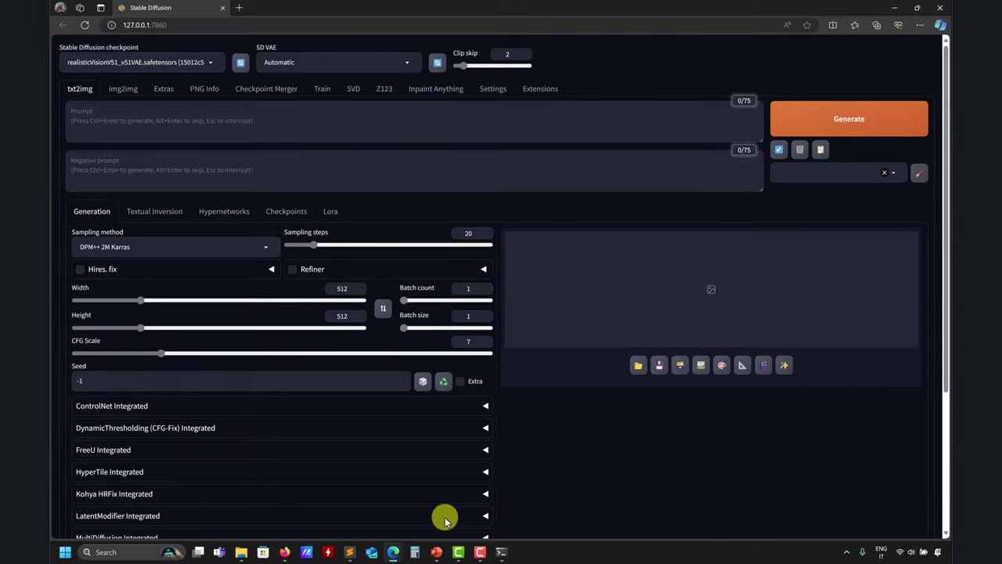
{"action": "mouse_move", "coordinate": [243, 550]}
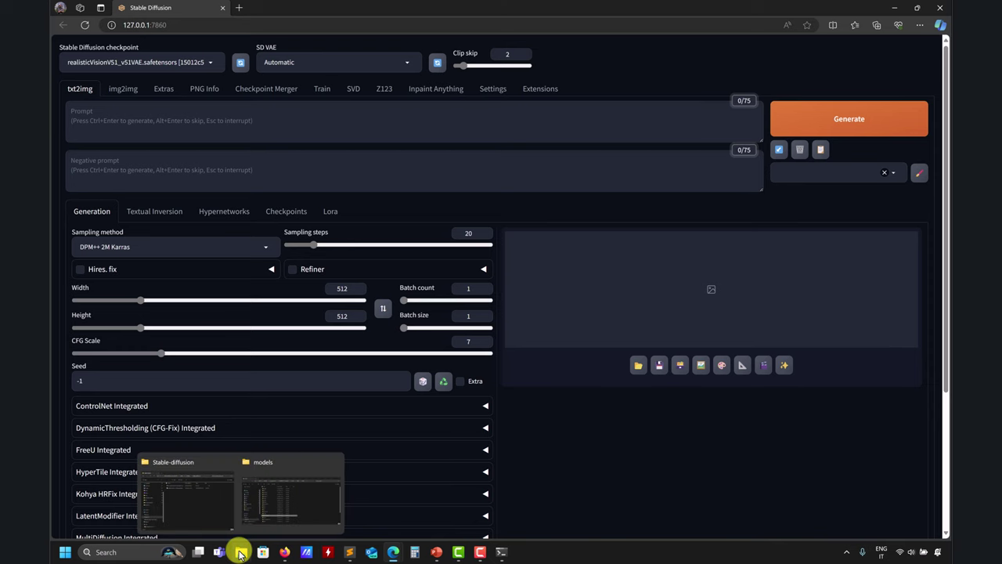
{"action": "left_click", "coordinate": [281, 500]}
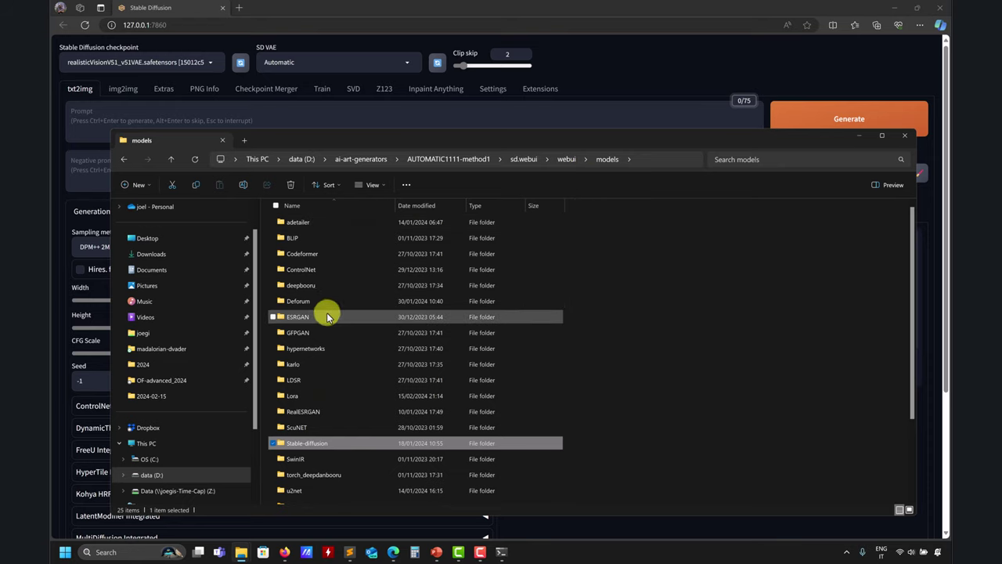
{"action": "double_click", "coordinate": [326, 444]}
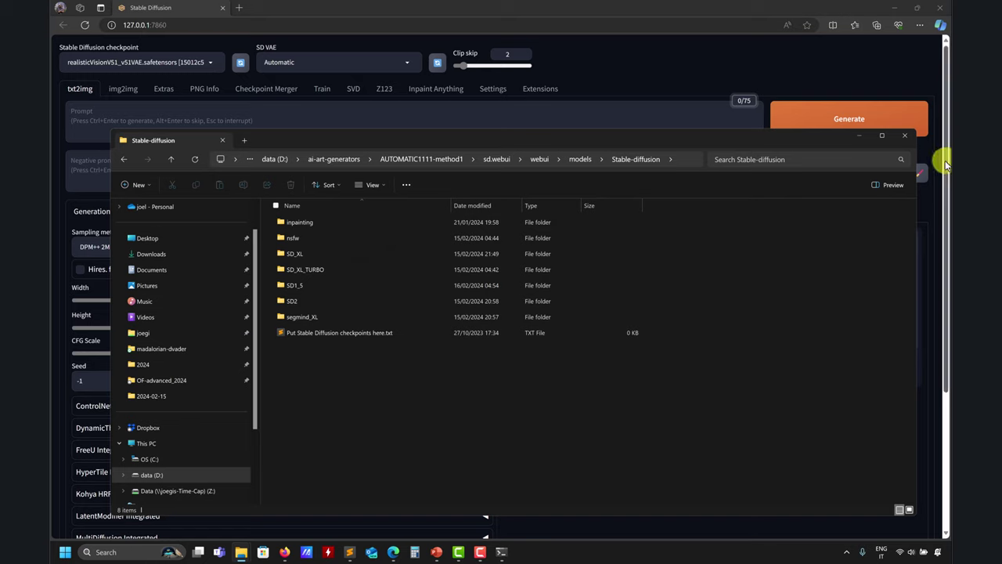
{"action": "left_click", "coordinate": [859, 135]}
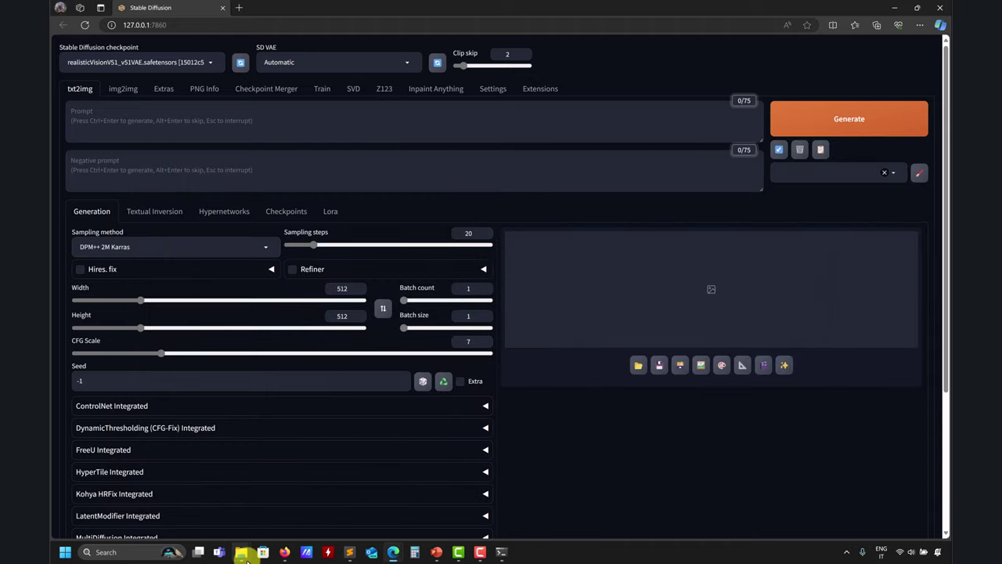
Inspect the checkpoint files in the webui_forge_cu121_torch21 models\Stable-diffusion folder in File Explorer and minimize its window.
{"action": "mouse_move", "coordinate": [288, 552]}
{"action": "left_click", "coordinate": [206, 505]}
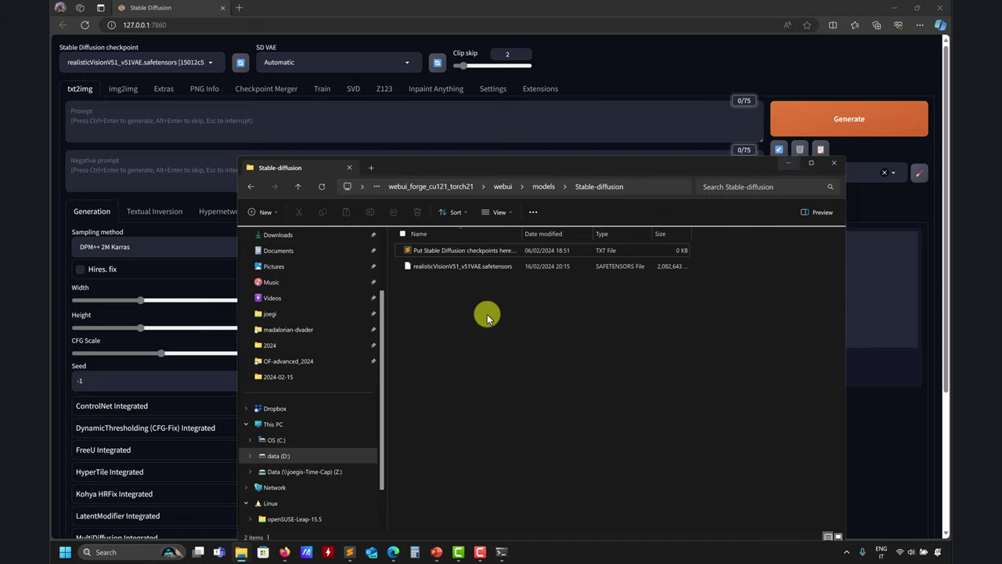
{"action": "left_click", "coordinate": [787, 164]}
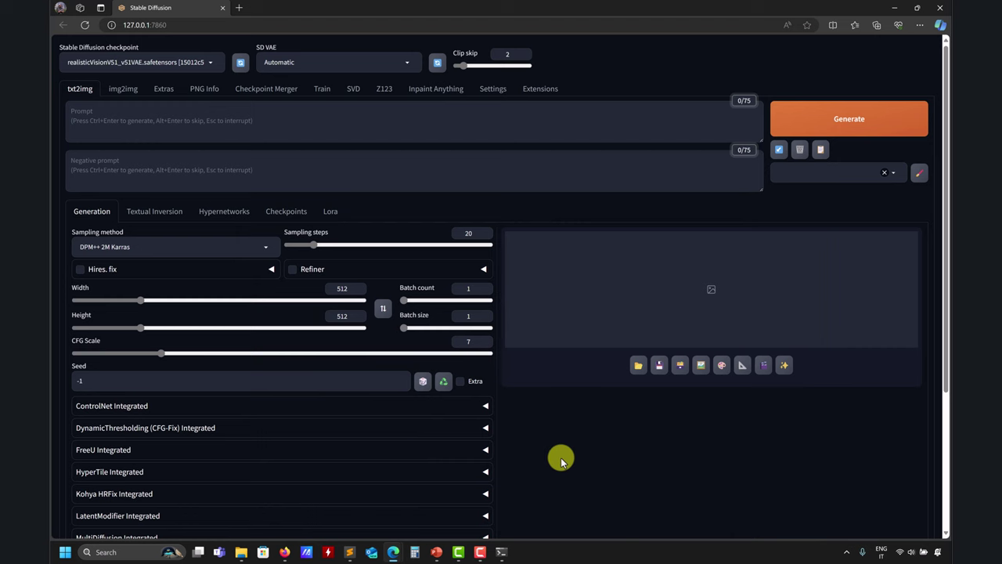
Browse from the AUTOMATIC1111 Stable-diffusion folder up to webui, look into its outputs folder, and minimize File Explorer.
{"action": "mouse_move", "coordinate": [240, 547]}
{"action": "mouse_move", "coordinate": [276, 513]}
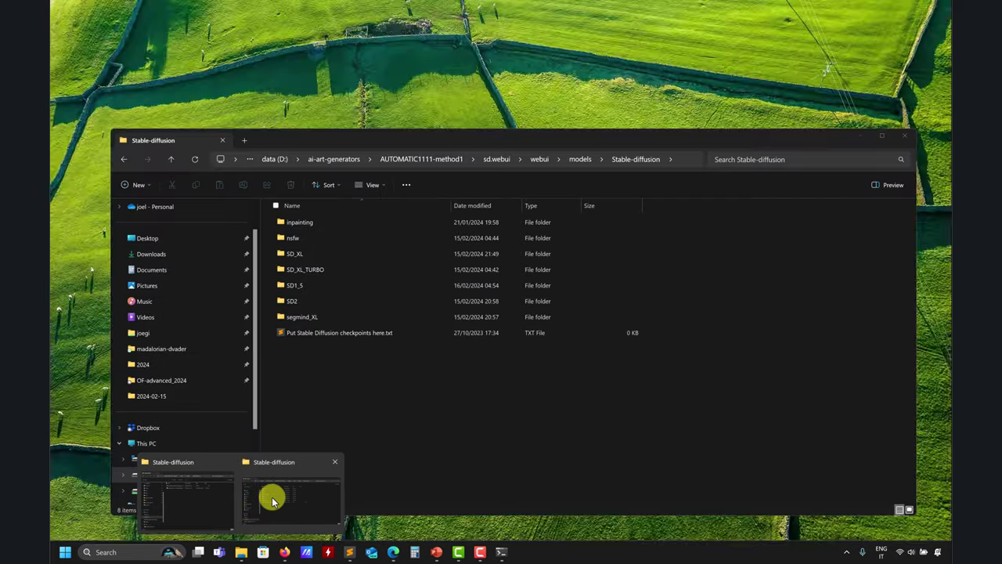
{"action": "left_click", "coordinate": [269, 497]}
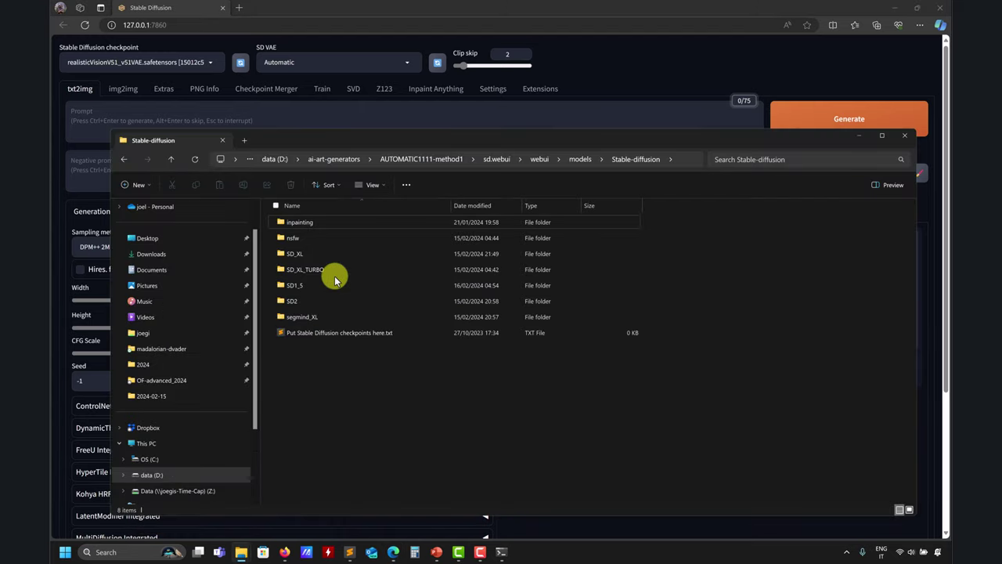
{"action": "left_click", "coordinate": [581, 161]}
{"action": "left_click", "coordinate": [570, 158]}
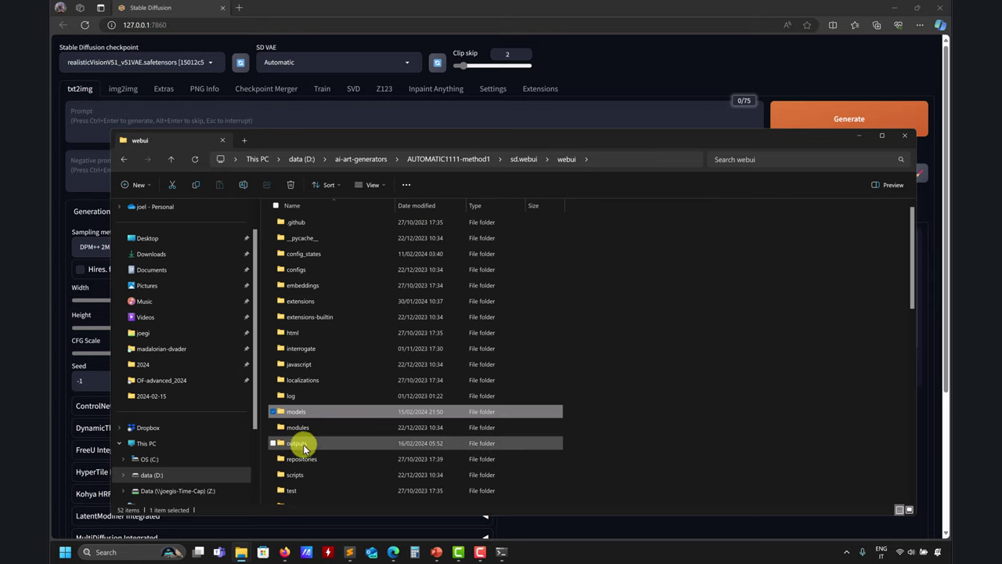
{"action": "left_click", "coordinate": [305, 445]}
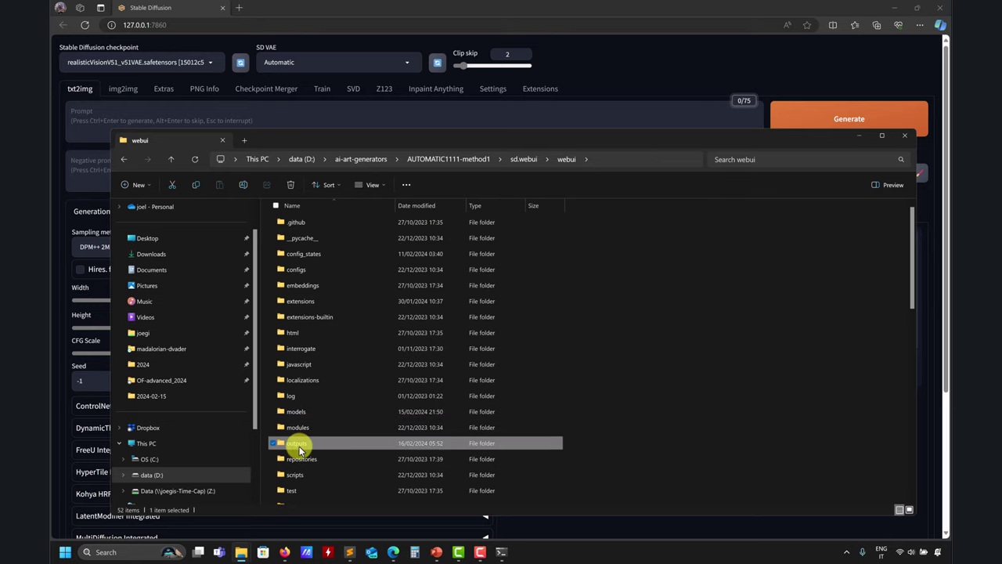
{"action": "double_click", "coordinate": [299, 444]}
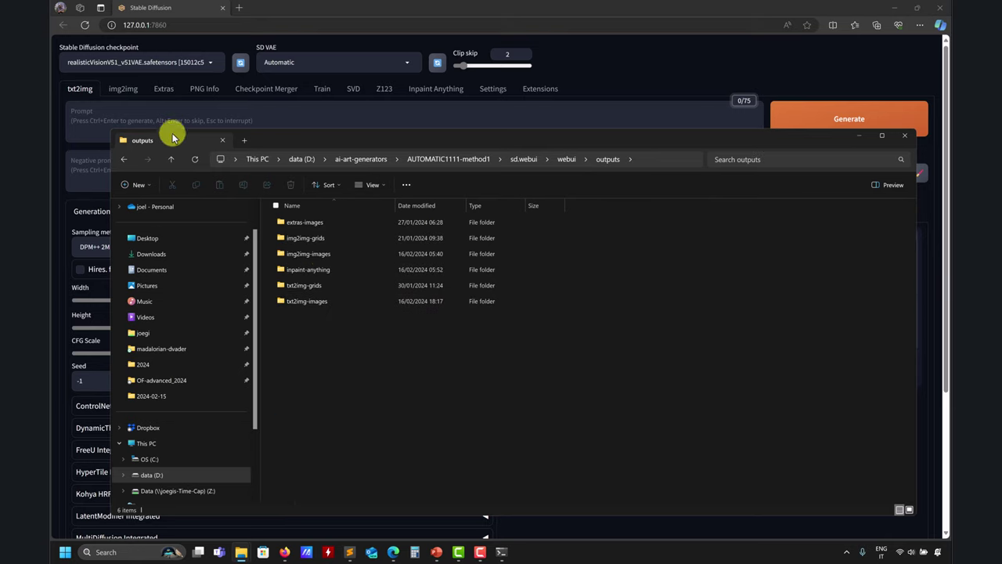
{"action": "left_click", "coordinate": [170, 159]}
{"action": "left_click", "coordinate": [858, 136]}
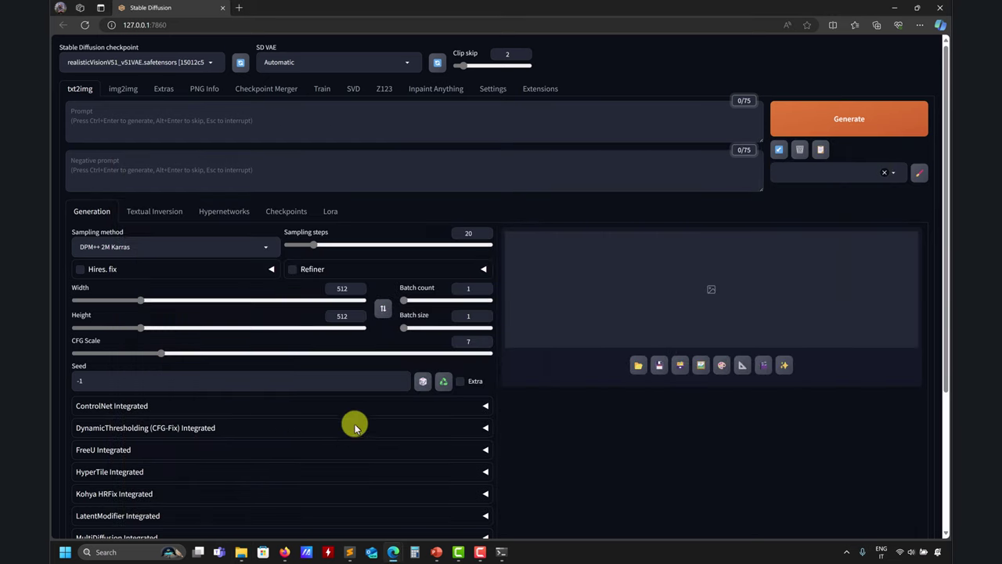
Configure txt2img with the SD_XL\juggernautXL_v8Rundiffusion checkpoint, a 1024 x 1024 image size and the Euler a sampling method.
{"action": "left_click", "coordinate": [211, 63]}
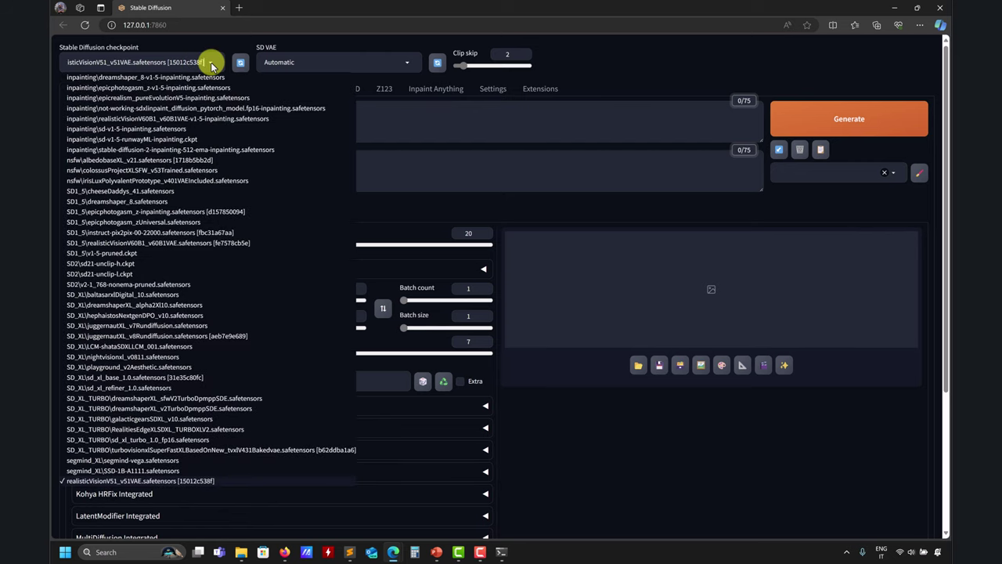
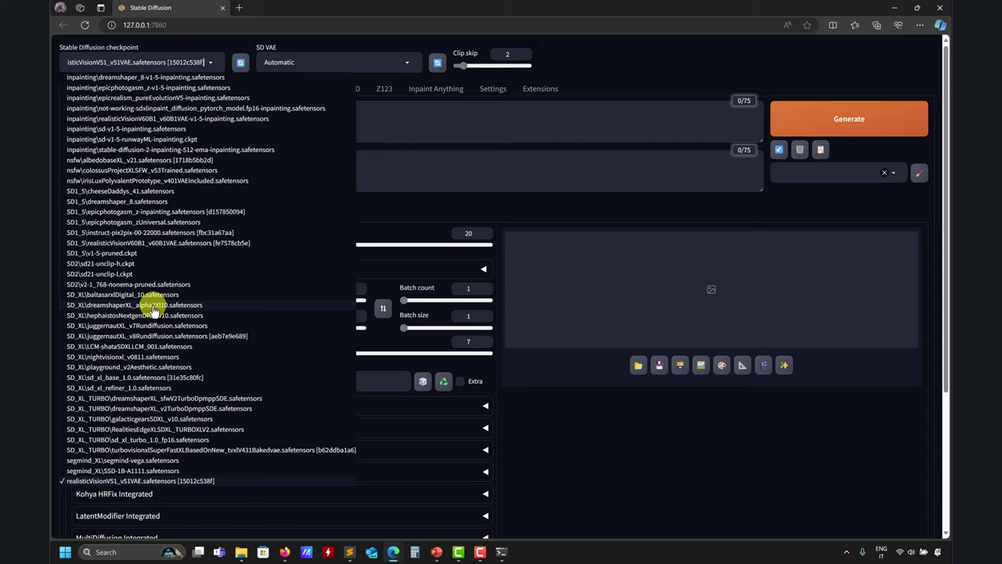
{"action": "left_click", "coordinate": [136, 336]}
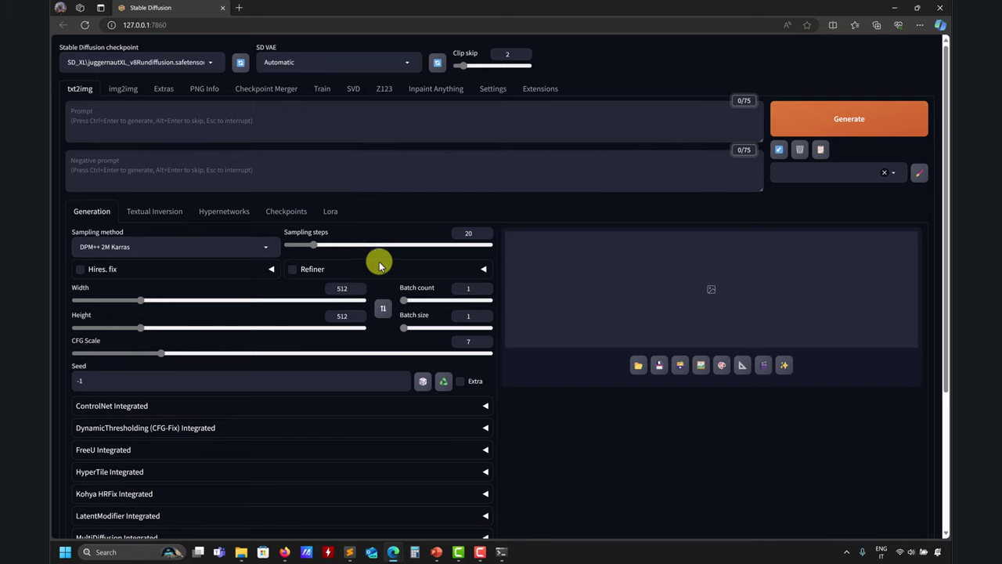
{"action": "scroll", "coordinate": [591, 454], "scroll_direction": "down", "scroll_amount": 3}
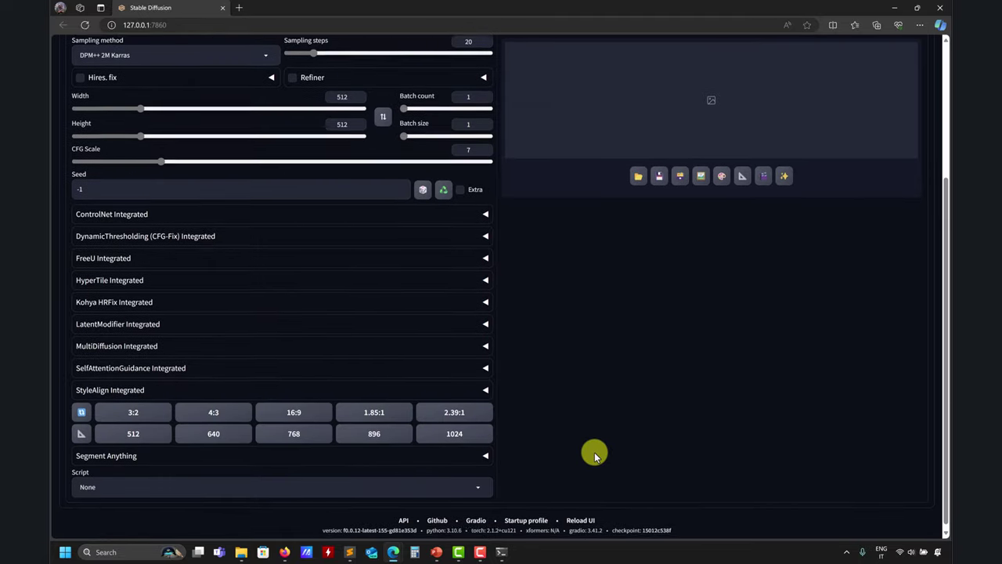
{"action": "left_click", "coordinate": [459, 430]}
{"action": "scroll", "coordinate": [577, 425], "scroll_direction": "up", "scroll_amount": 3}
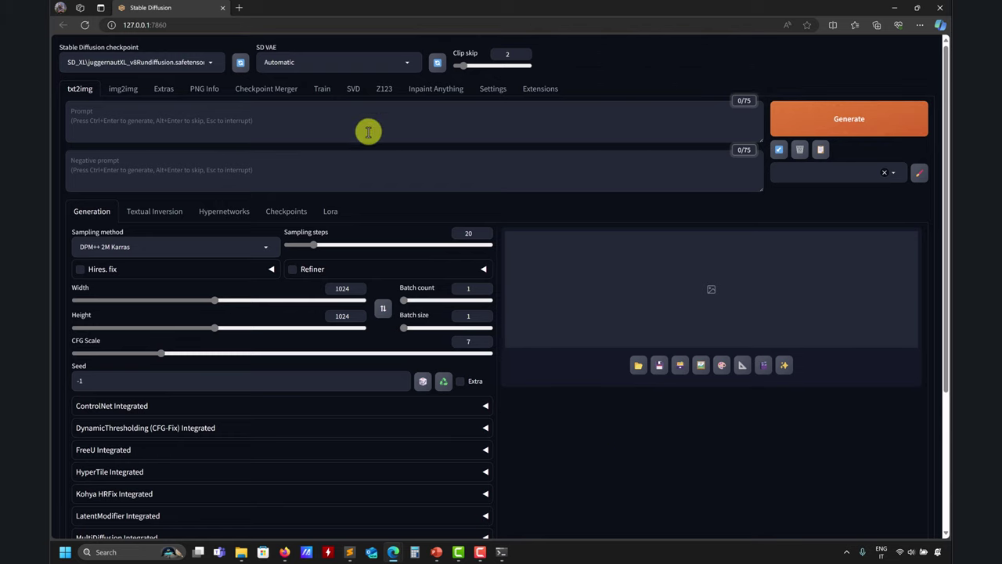
{"action": "left_click", "coordinate": [265, 246]}
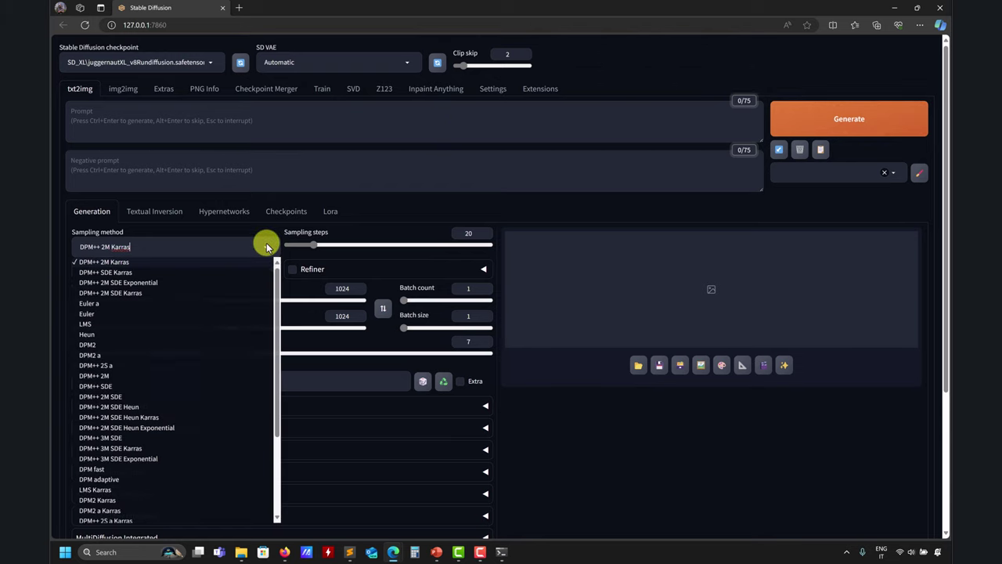
{"action": "left_click", "coordinate": [92, 303]}
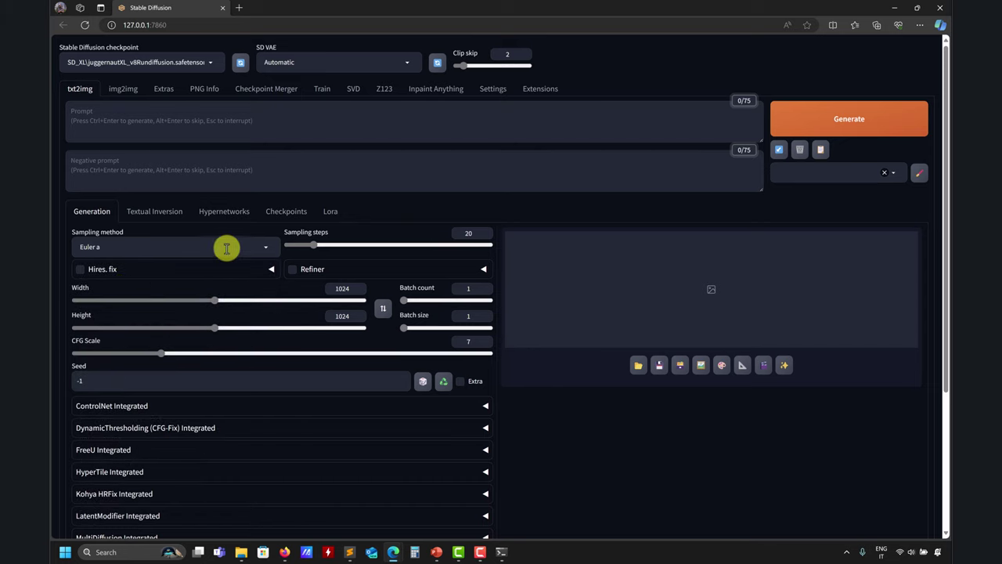
Generate an image from the prompt "the mandalarian and kermit the frog".
{"action": "left_click", "coordinate": [145, 123]}
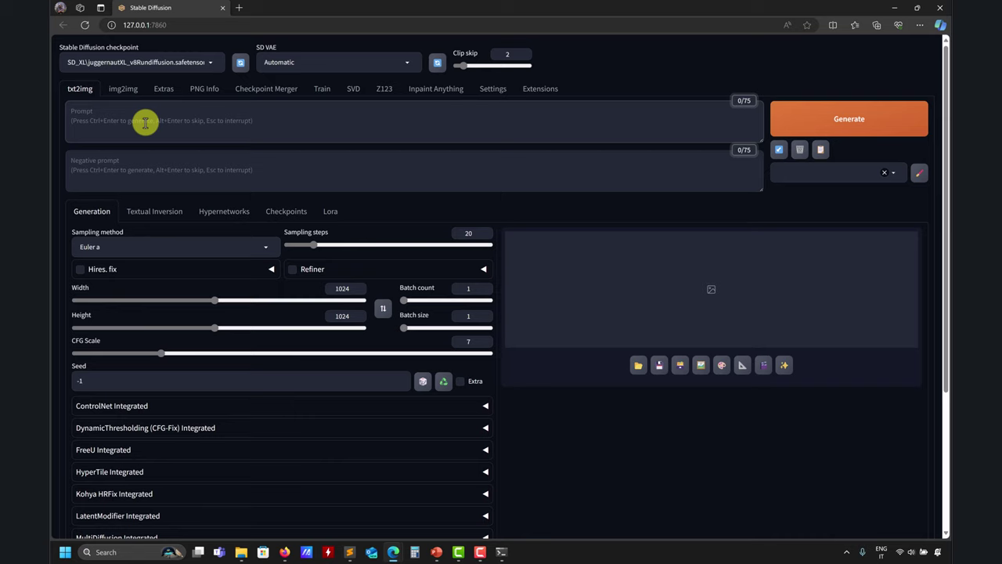
{"action": "type", "text": "the man"}
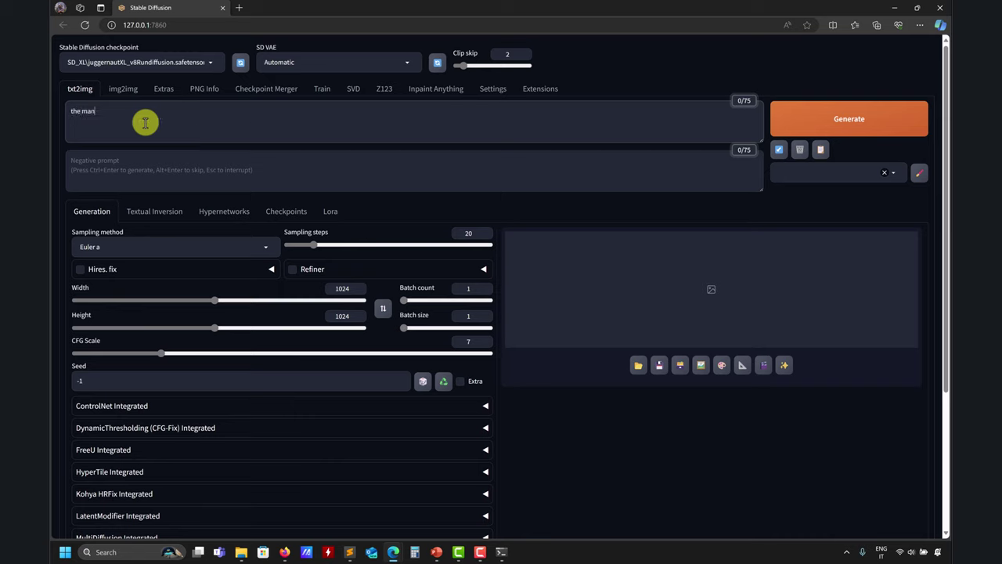
{"action": "type", "text": "dalarian and"}
{"action": "type", "text": "kermit the frog"}
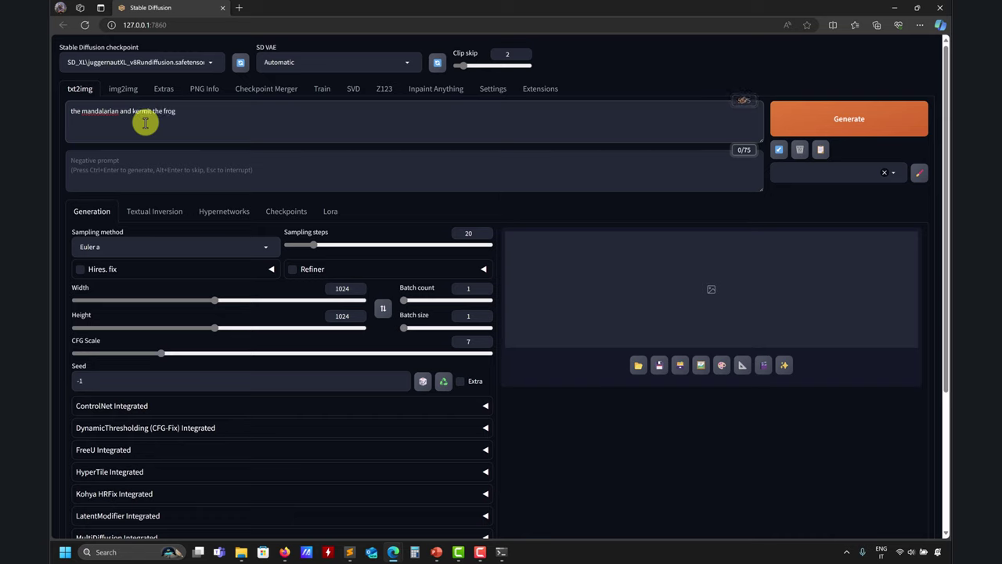
{"action": "left_click", "coordinate": [800, 118]}
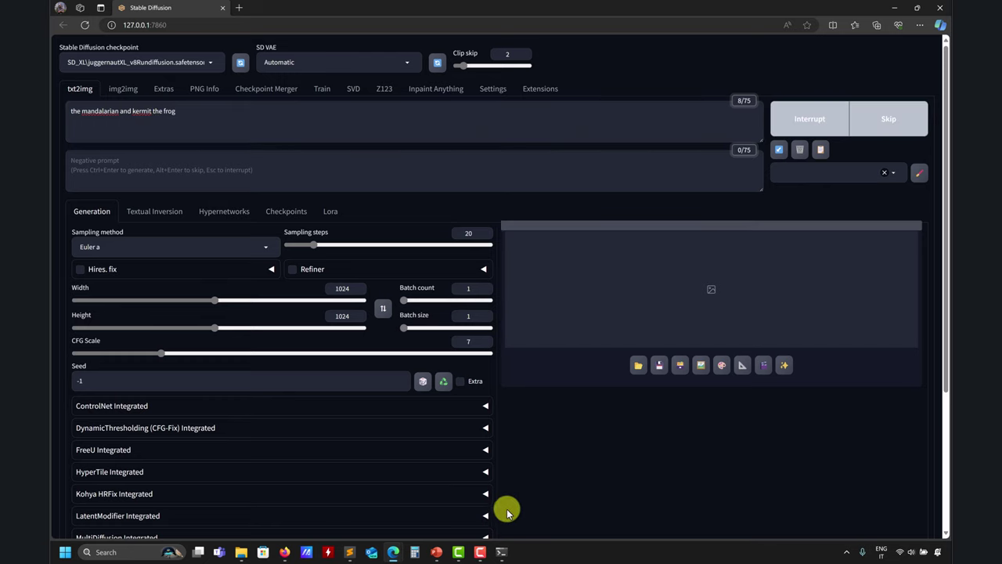
Follow the generation log in the maximized command console and examine the resulting image and its details on the Stable Diffusion page.
{"action": "left_click", "coordinate": [501, 552]}
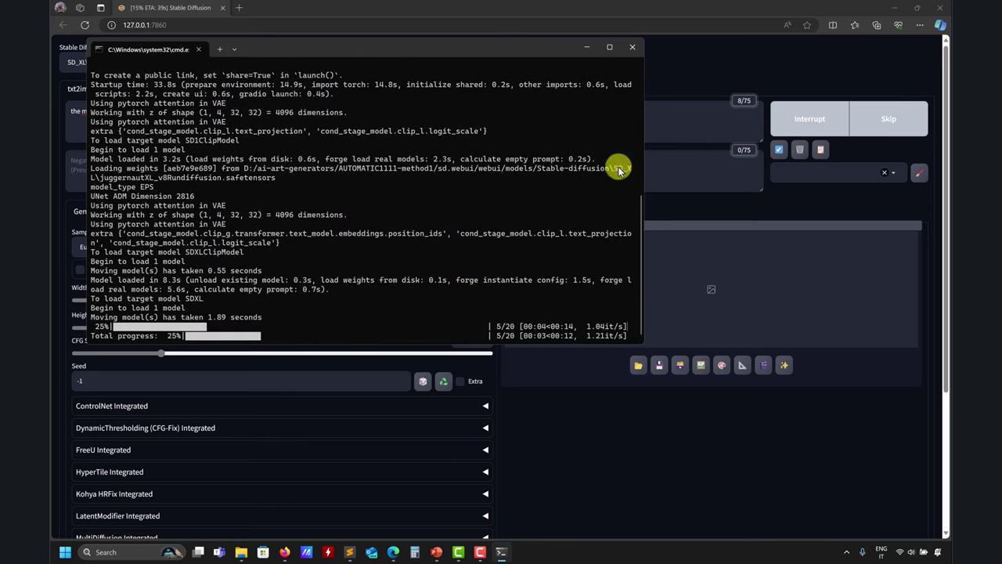
{"action": "left_click", "coordinate": [609, 49]}
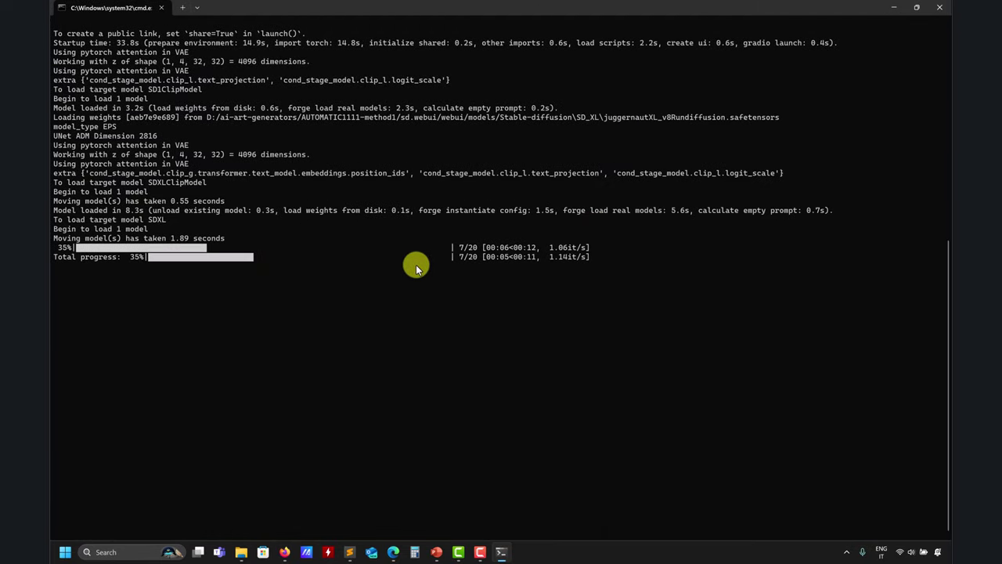
{"action": "left_click", "coordinate": [895, 11]}
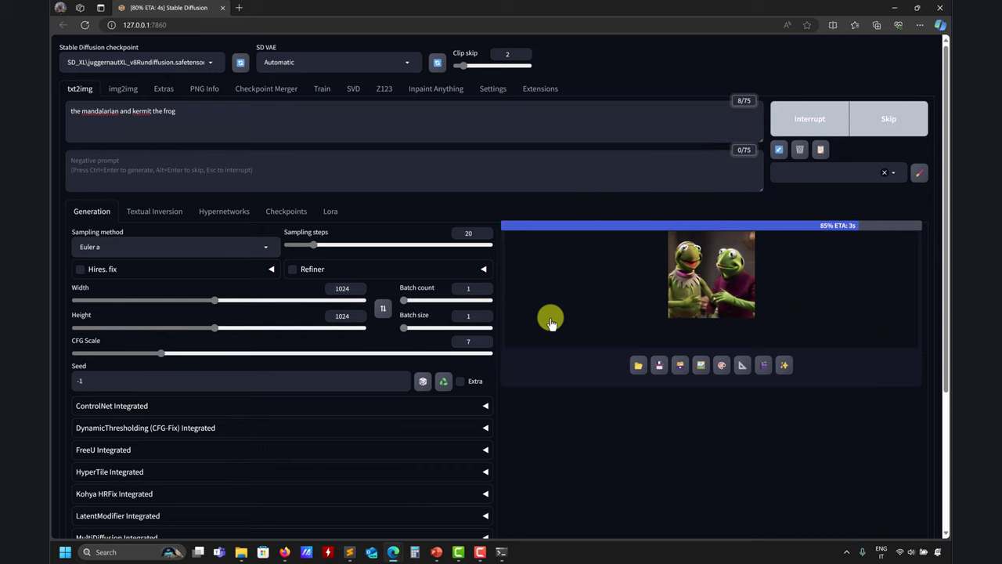
{"action": "left_click", "coordinate": [510, 555]}
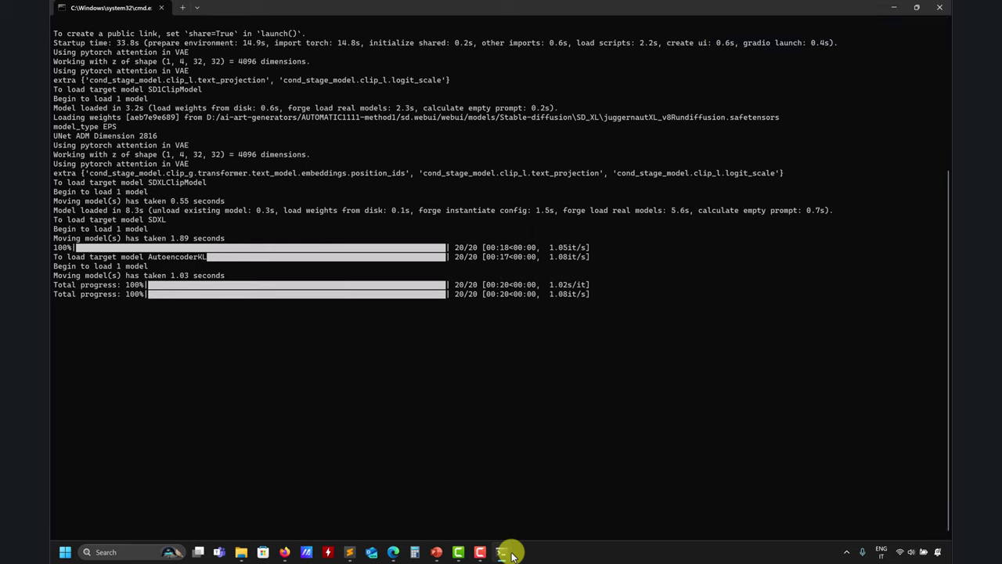
{"action": "left_click", "coordinate": [510, 555]}
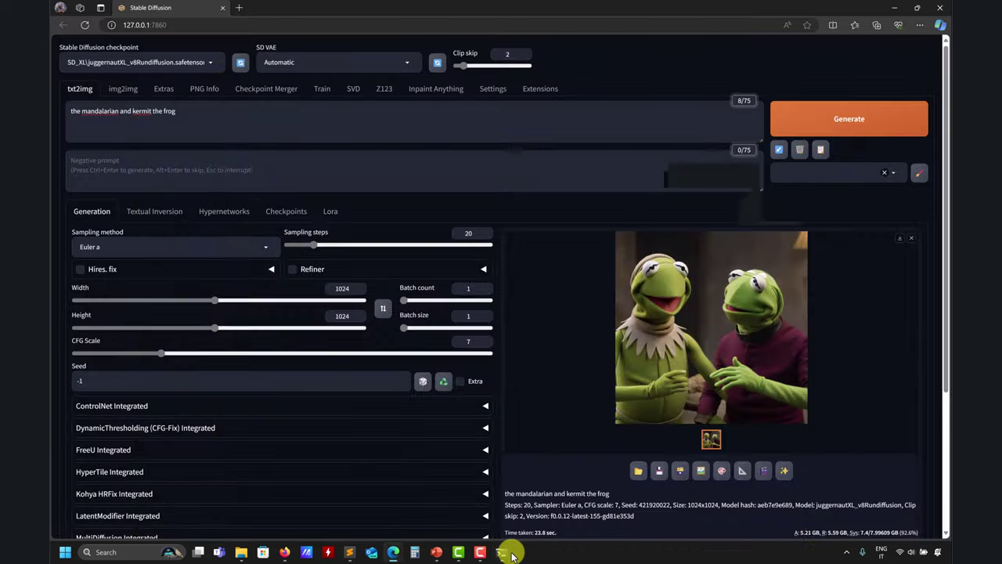
{"action": "scroll", "coordinate": [608, 443], "scroll_direction": "down", "scroll_amount": 4}
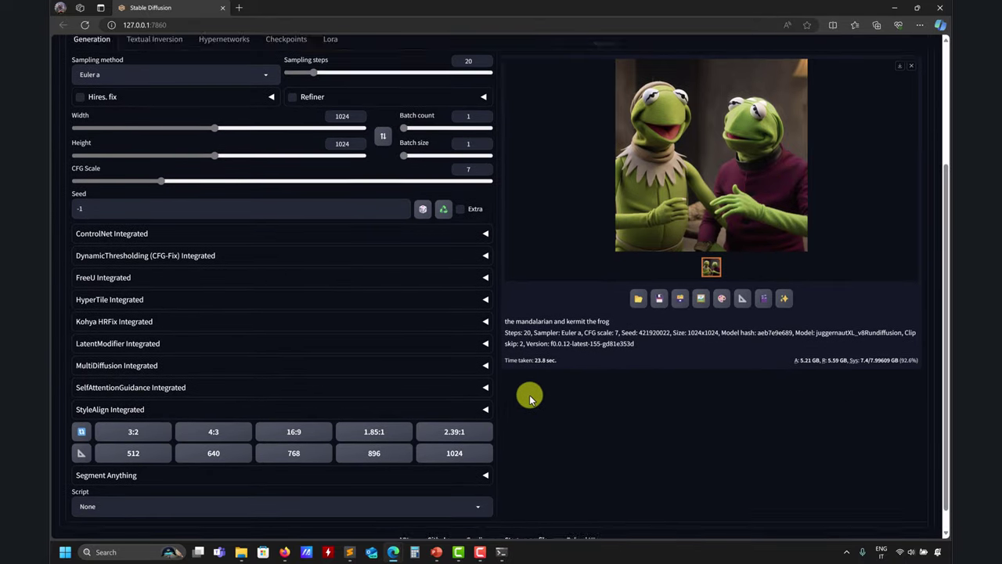
{"action": "scroll", "coordinate": [528, 396], "scroll_direction": "up", "scroll_amount": 3}
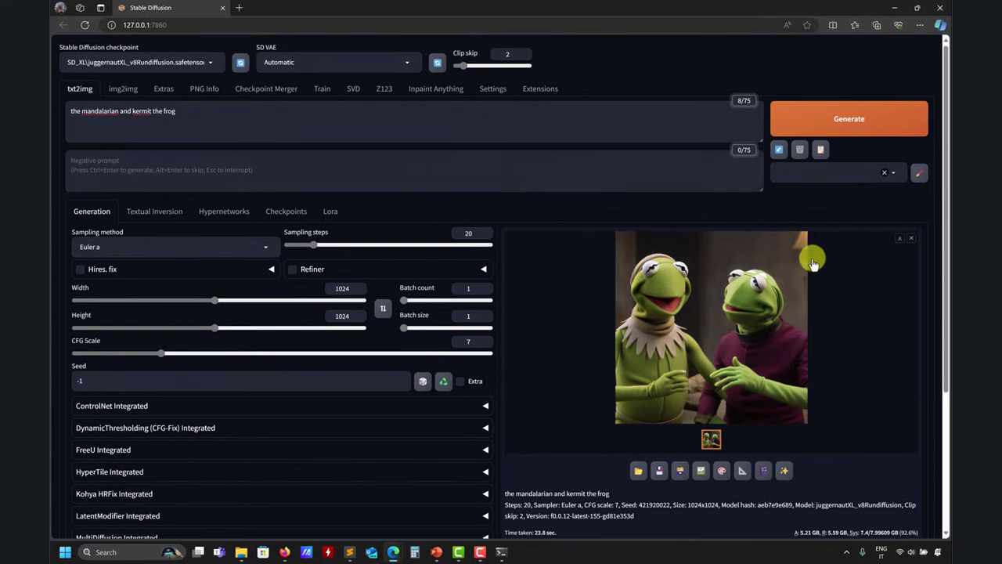
Generate another image with the same prompt and settings, checking the progress in the command console and on the page.
{"action": "left_click", "coordinate": [866, 133]}
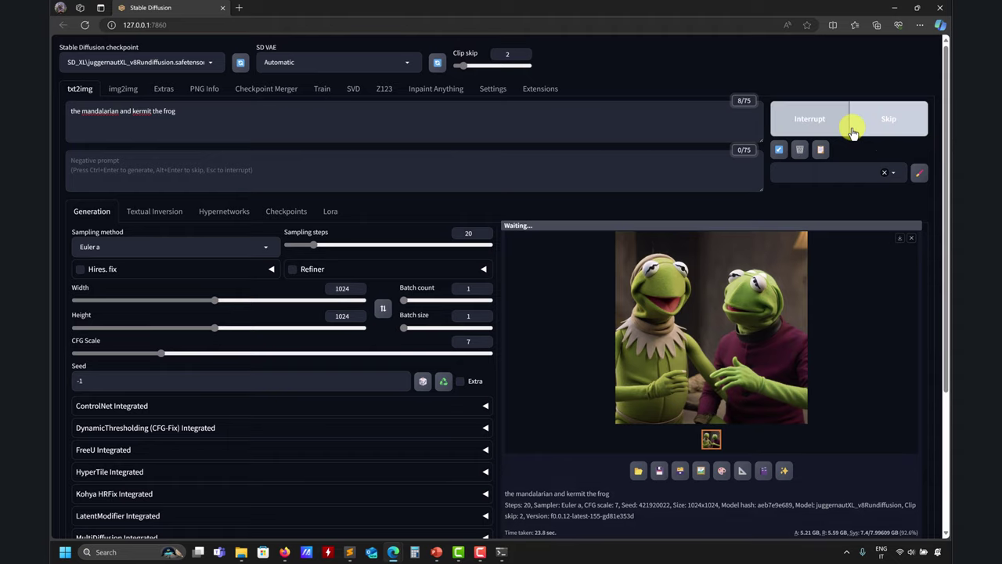
{"action": "left_click", "coordinate": [502, 551]}
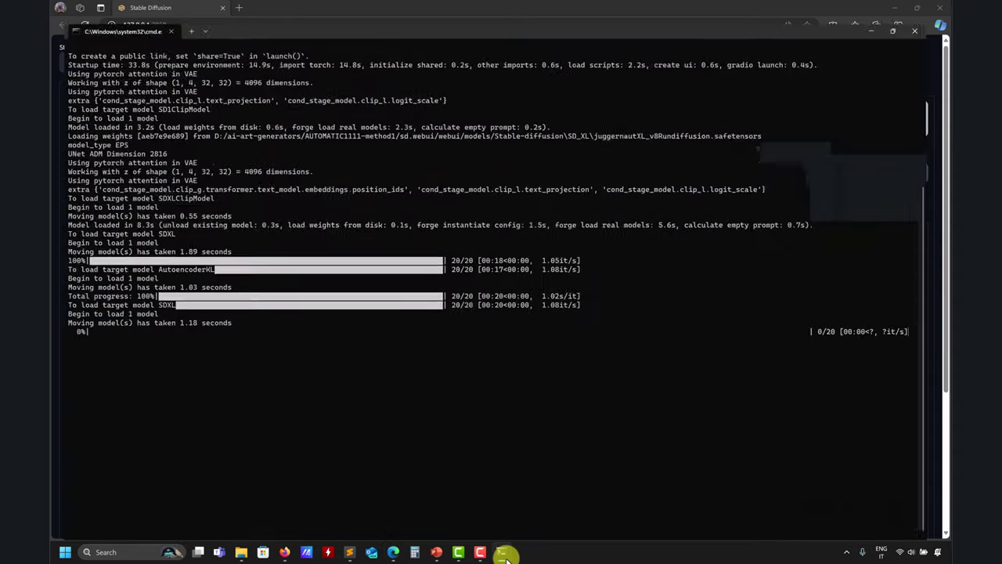
{"action": "left_click", "coordinate": [504, 553]}
{"action": "scroll", "coordinate": [532, 501], "scroll_direction": "down", "scroll_amount": 5}
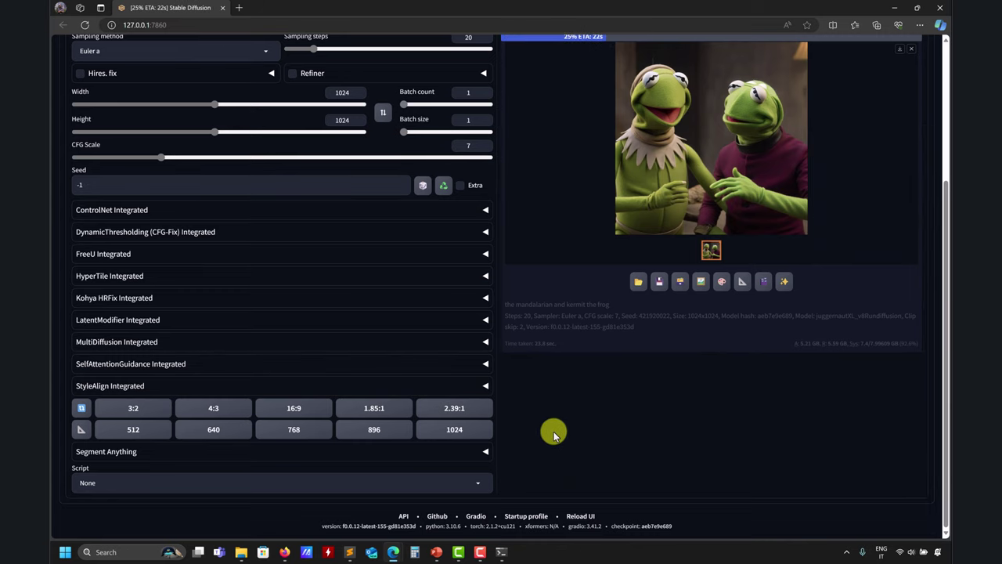
{"action": "scroll", "coordinate": [554, 432], "scroll_direction": "up", "scroll_amount": 3}
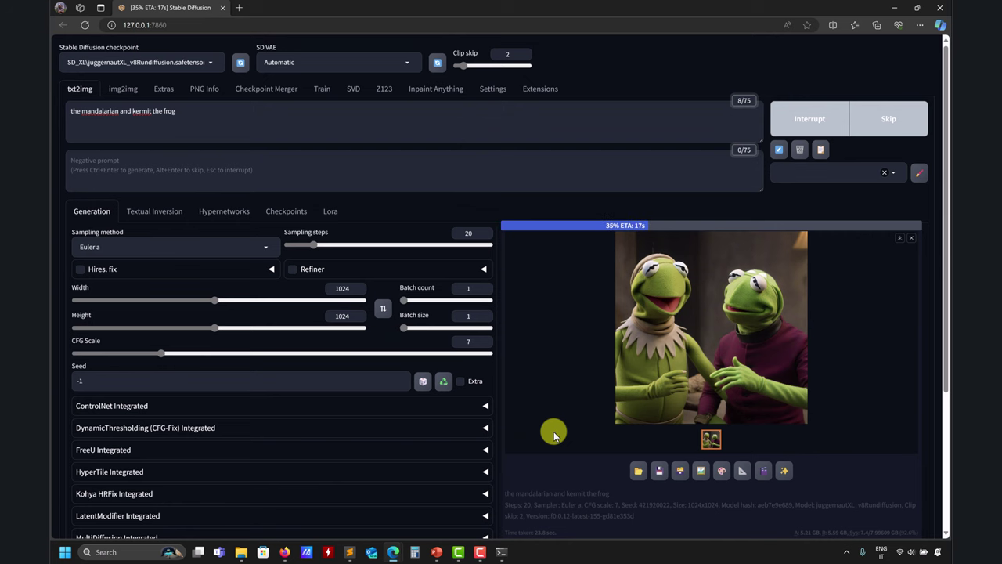
Check the running generation's progress in the command console and examine the finished image's details on the Stable Diffusion page.
{"action": "left_click", "coordinate": [503, 553]}
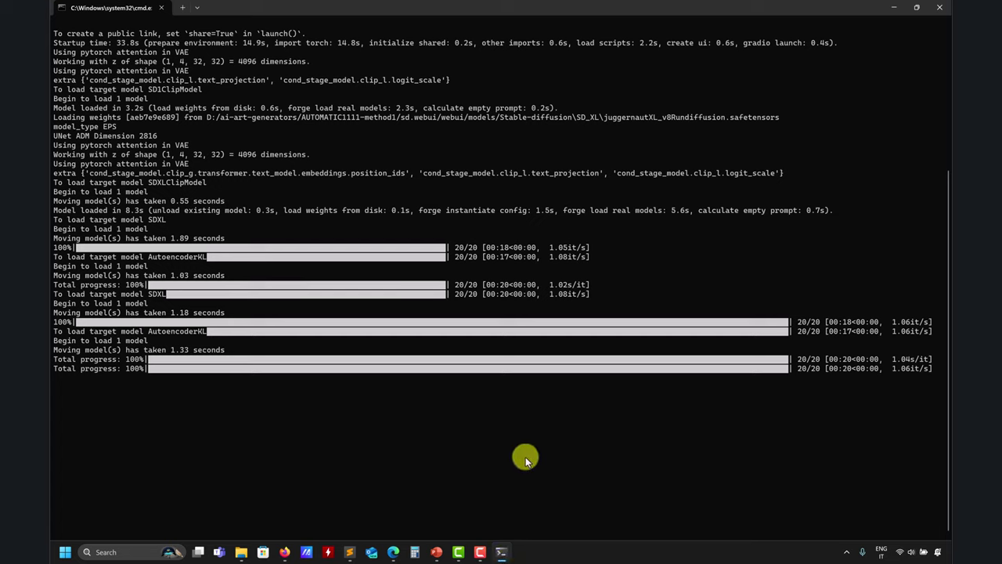
{"action": "left_click", "coordinate": [501, 551]}
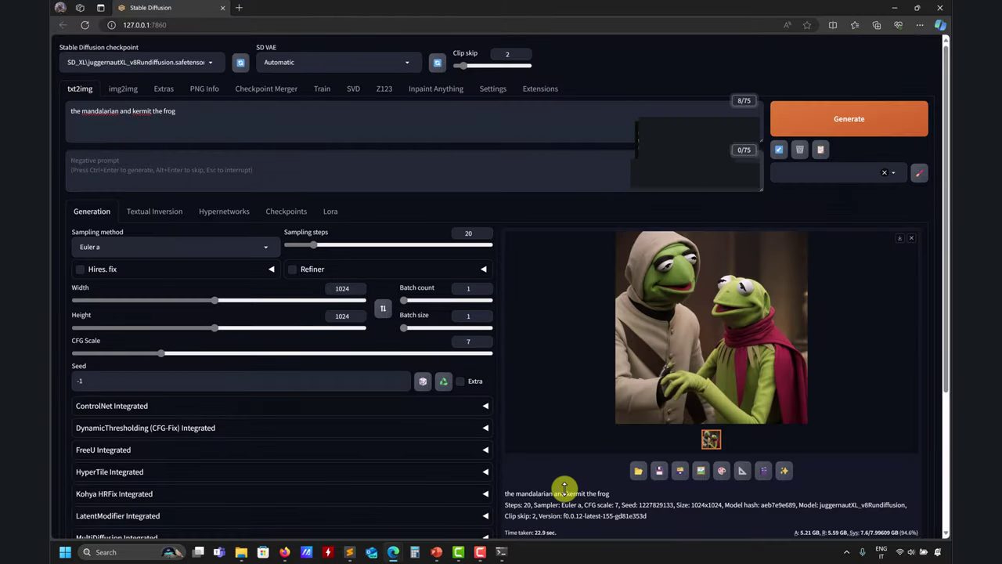
{"action": "scroll", "coordinate": [571, 478], "scroll_direction": "down", "scroll_amount": 1}
{"action": "scroll", "coordinate": [586, 442], "scroll_direction": "up", "scroll_amount": 1}
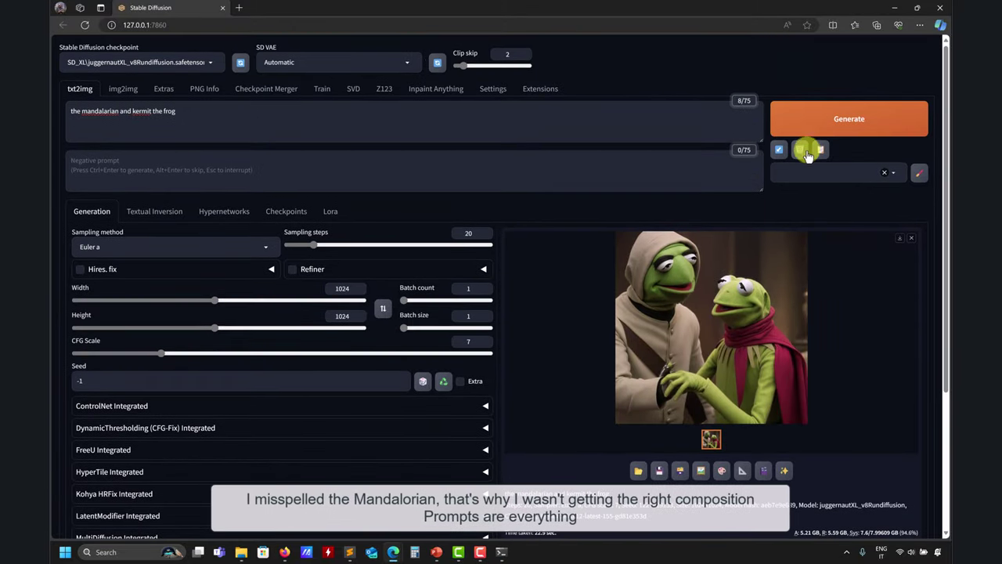
Generate a further image with the unchanged prompt and settings, following its progress in the command console and on the page.
{"action": "left_click", "coordinate": [820, 125]}
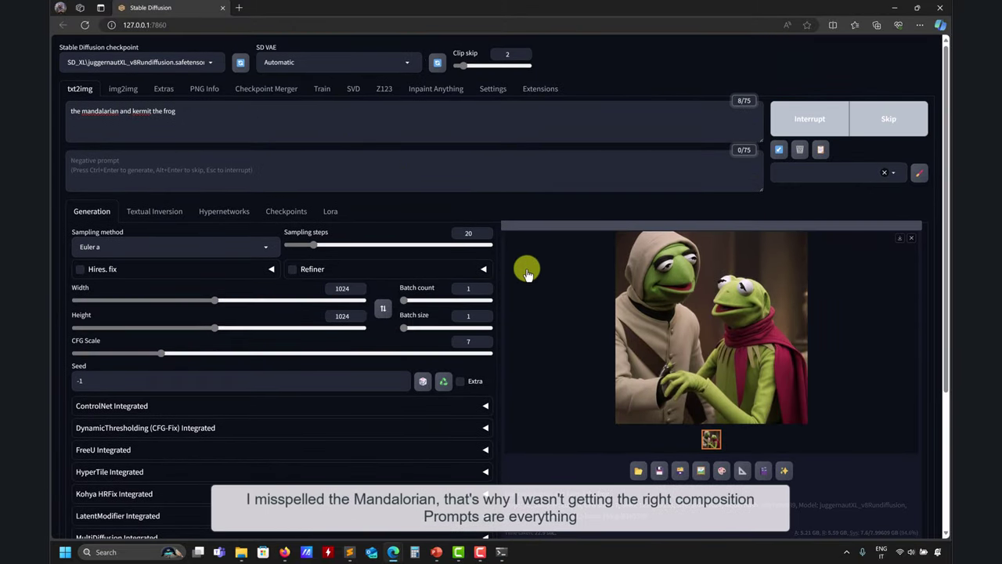
{"action": "left_click", "coordinate": [503, 551]}
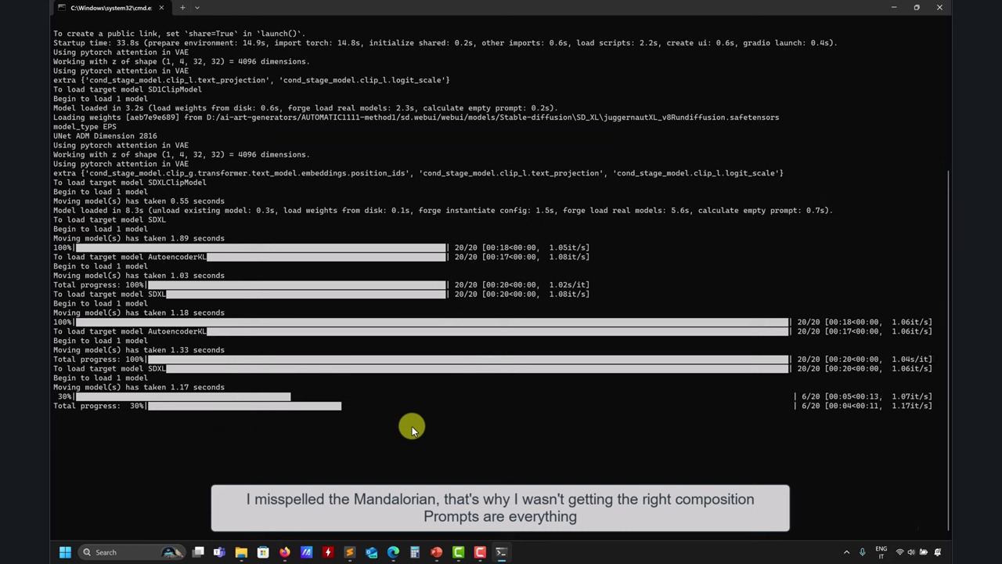
{"action": "left_click", "coordinate": [505, 552]}
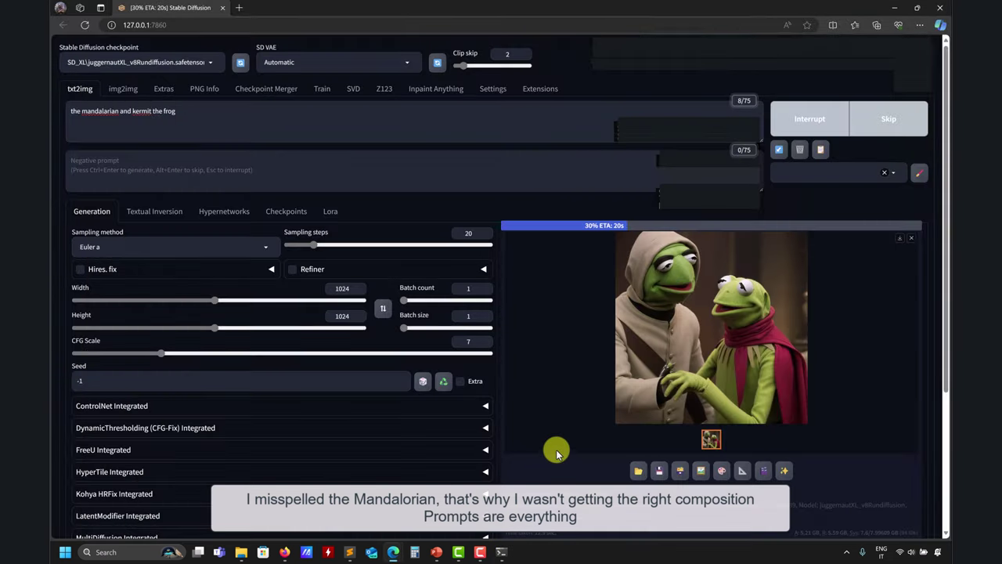
{"action": "scroll", "coordinate": [557, 450], "scroll_direction": "down", "scroll_amount": 3}
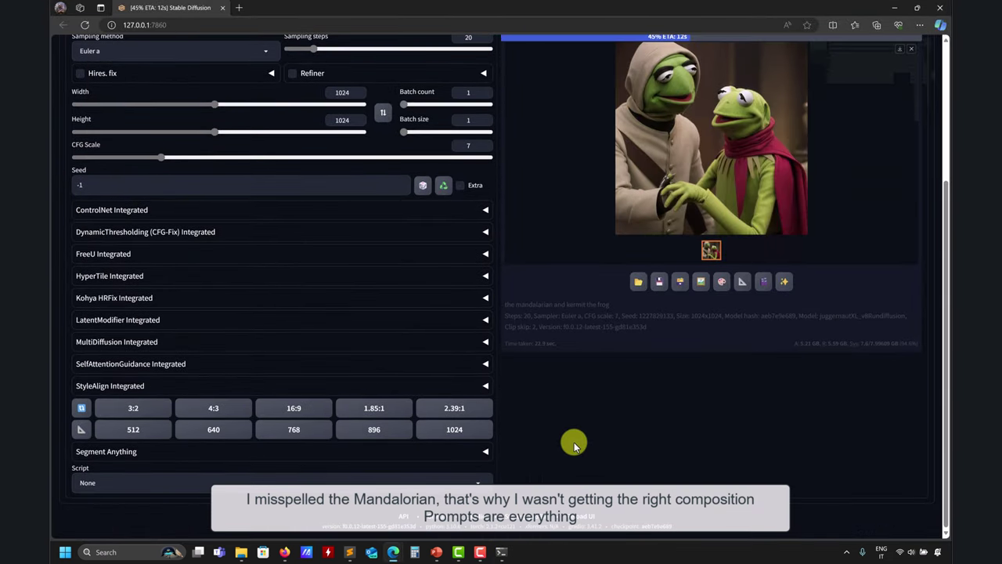
{"action": "scroll", "coordinate": [572, 443], "scroll_direction": "up", "scroll_amount": 3}
{"action": "scroll", "coordinate": [573, 444], "scroll_direction": "down", "scroll_amount": 3}
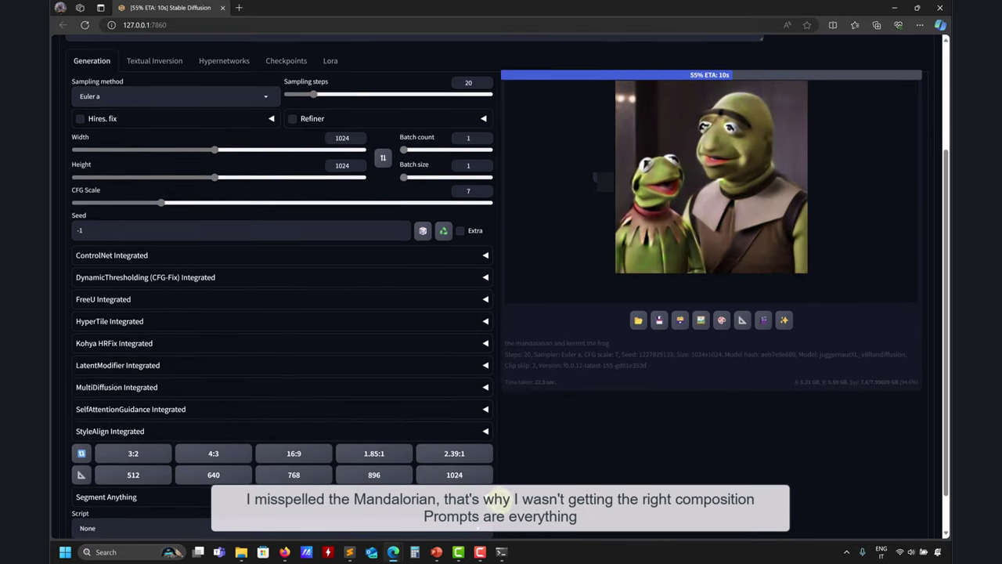
{"action": "left_click", "coordinate": [501, 554]}
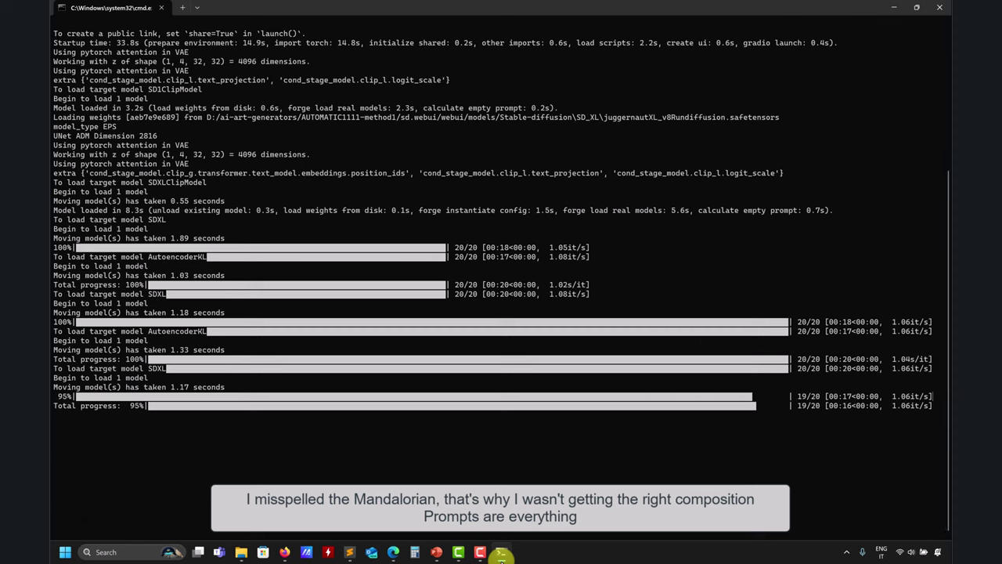
{"action": "left_click", "coordinate": [501, 554]}
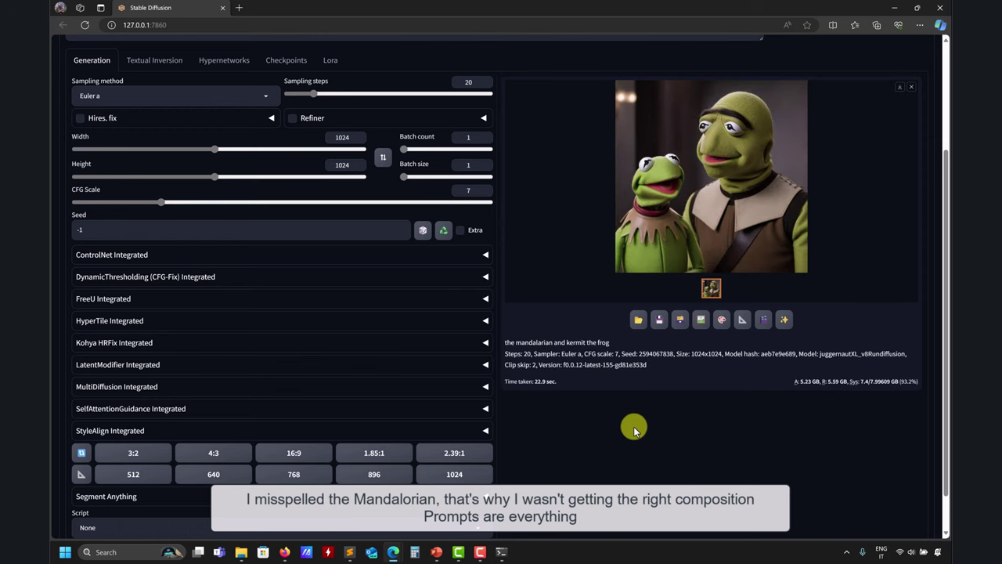
{"action": "scroll", "coordinate": [591, 411], "scroll_direction": "up", "scroll_amount": 2}
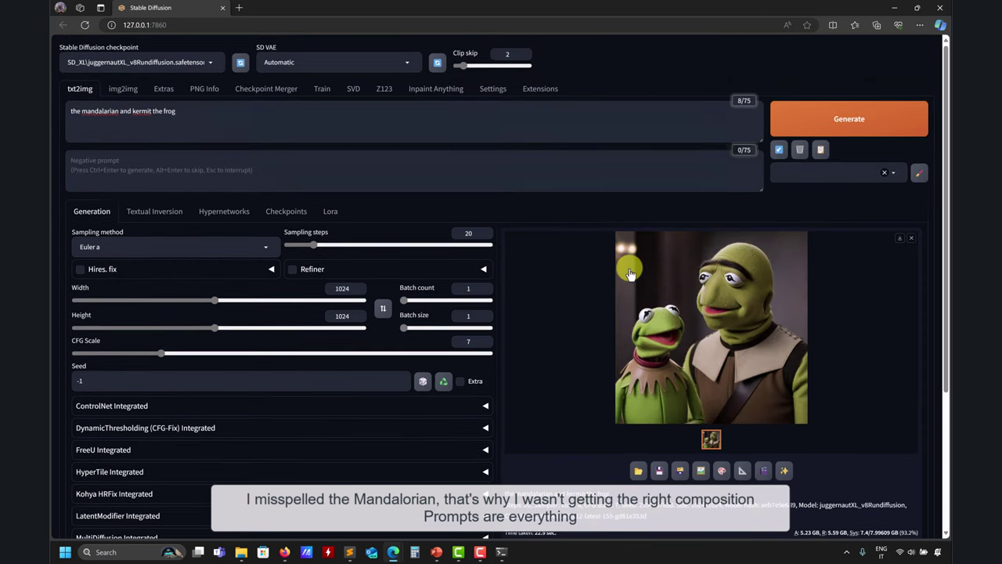
Generate one more image at CFG scale 7 and another with the CFG scale set to 8.
{"action": "left_click", "coordinate": [784, 127]}
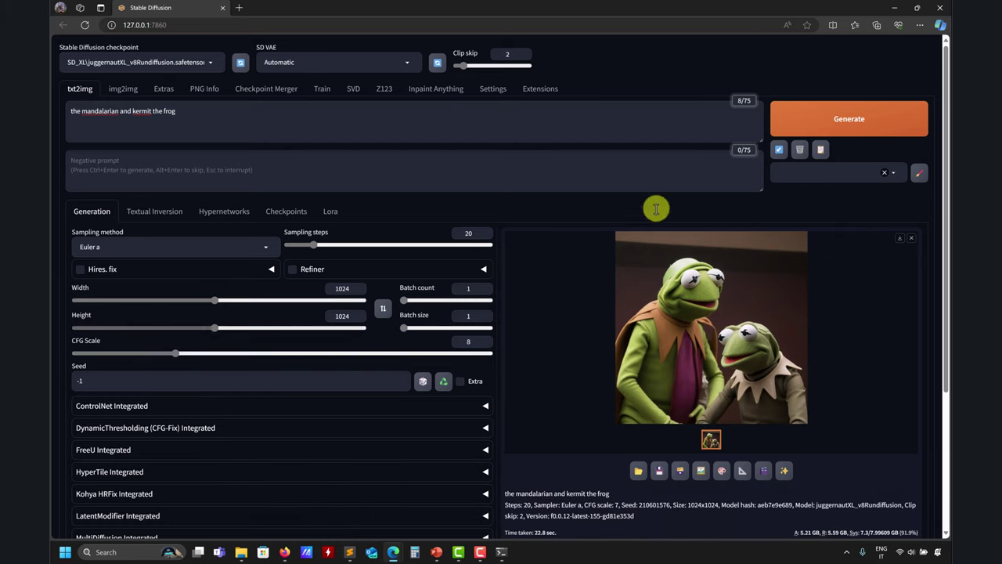
{"action": "left_click", "coordinate": [836, 118]}
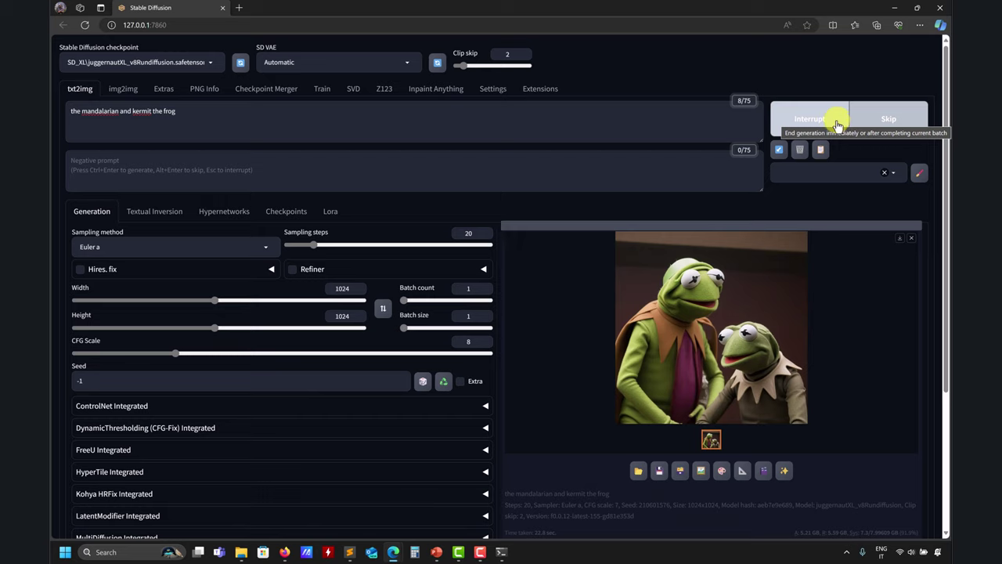
Correct the misspelled word in the prompt so it reads "the mandalorian and kermit the frog".
{"action": "left_click", "coordinate": [110, 111]}
{"action": "key", "text": "BackSpace"}
{"action": "type", "text": "o"}
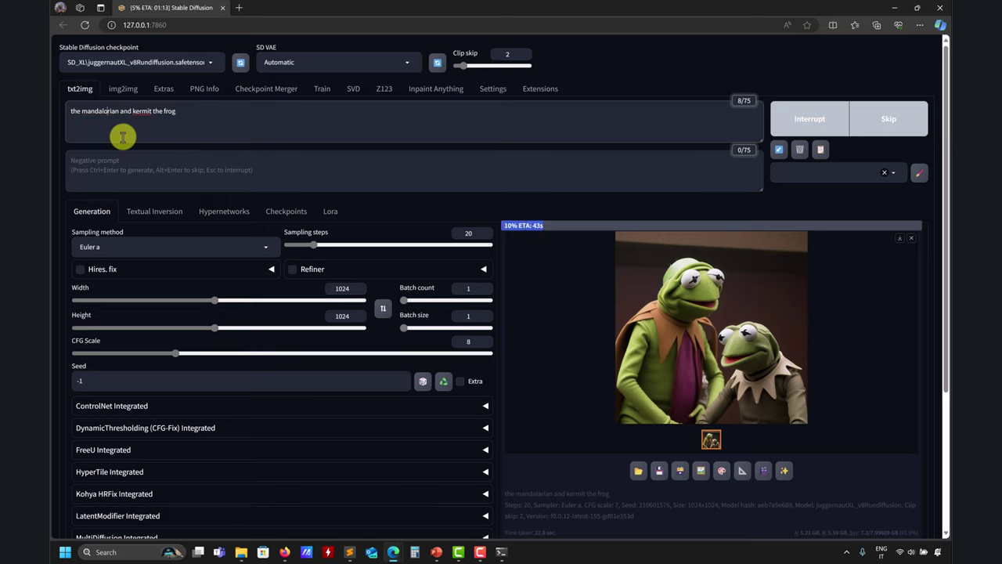
{"action": "key", "text": "BackSpace"}
{"action": "type", "text": "o"}
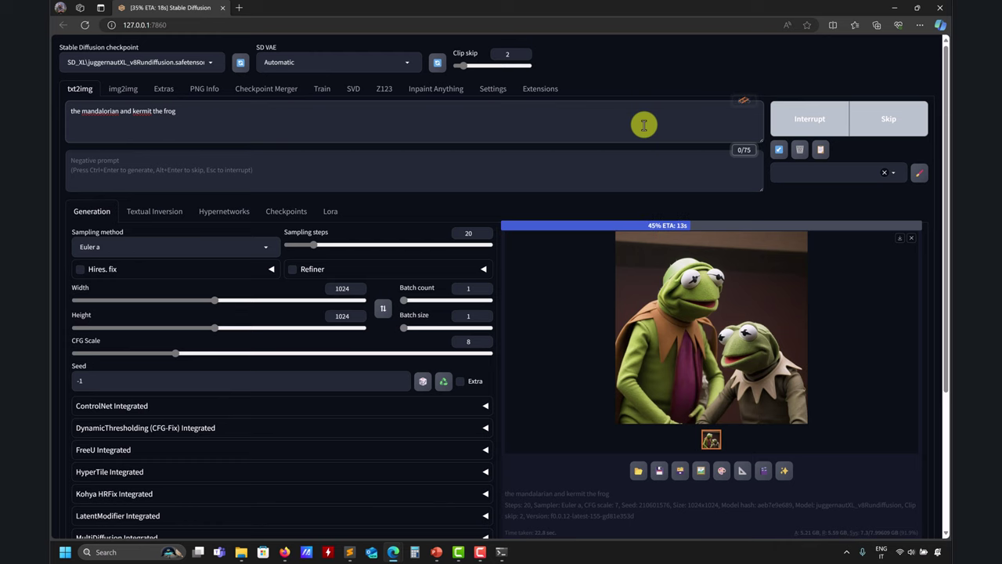
Switch to PowerPoint and review the first slide's comparison of Automatic 1111, SD WebUI Forge, ComfyUI and Fooocus, then return to Stable Diffusion.
{"action": "scroll", "coordinate": [554, 444], "scroll_direction": "down", "scroll_amount": 3}
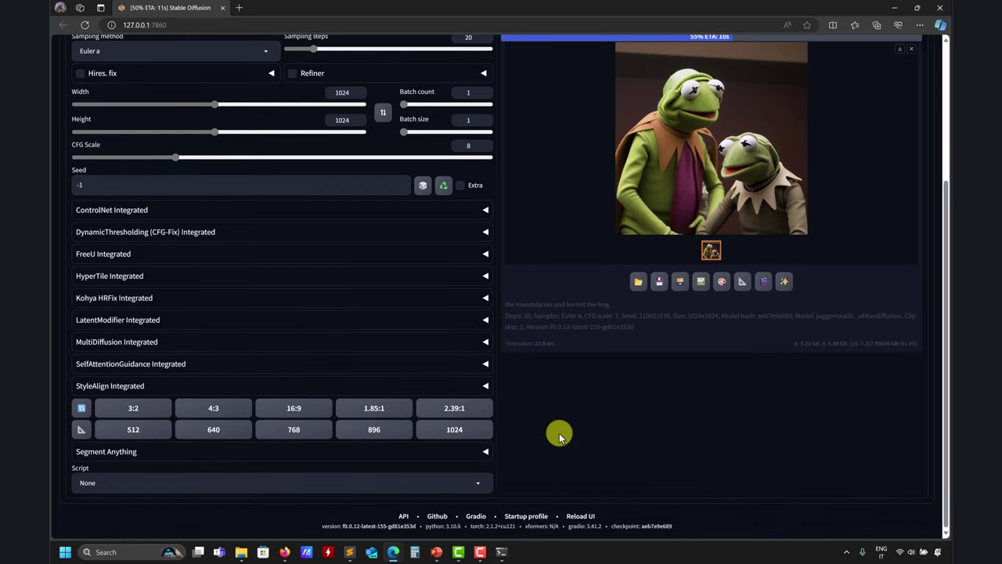
{"action": "scroll", "coordinate": [555, 438], "scroll_direction": "up", "scroll_amount": 3}
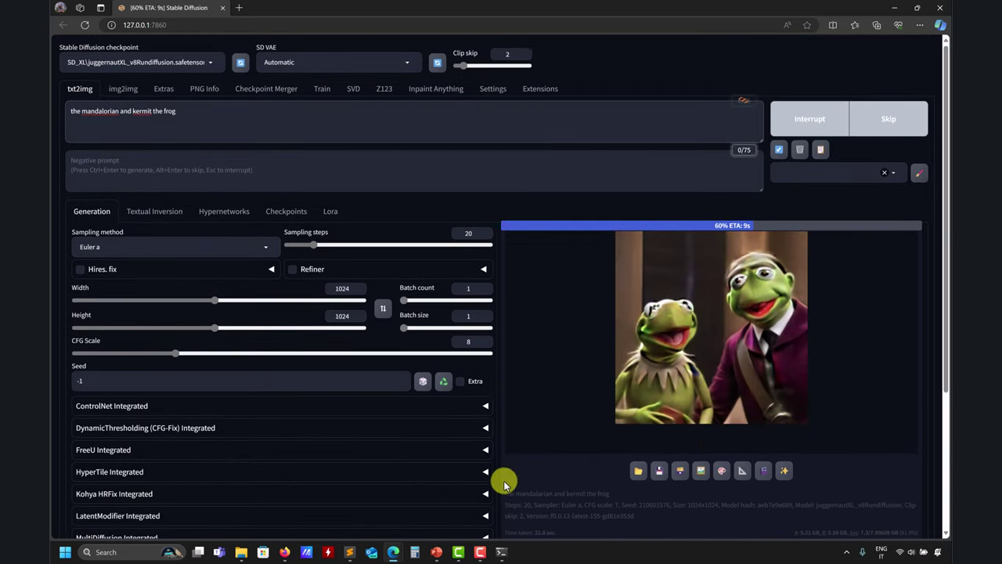
{"action": "left_click", "coordinate": [436, 551]}
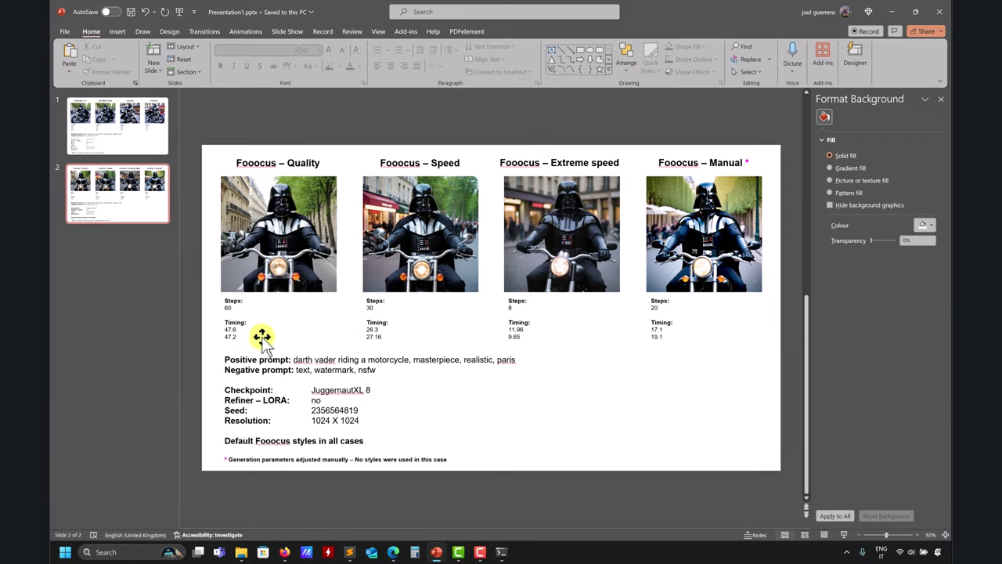
{"action": "left_click", "coordinate": [106, 116]}
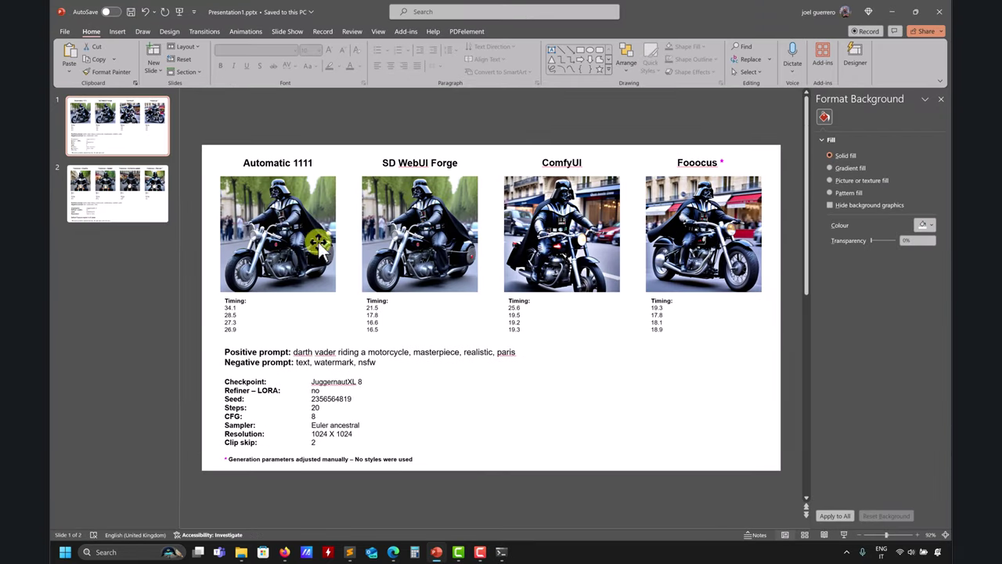
{"action": "left_click", "coordinate": [891, 12]}
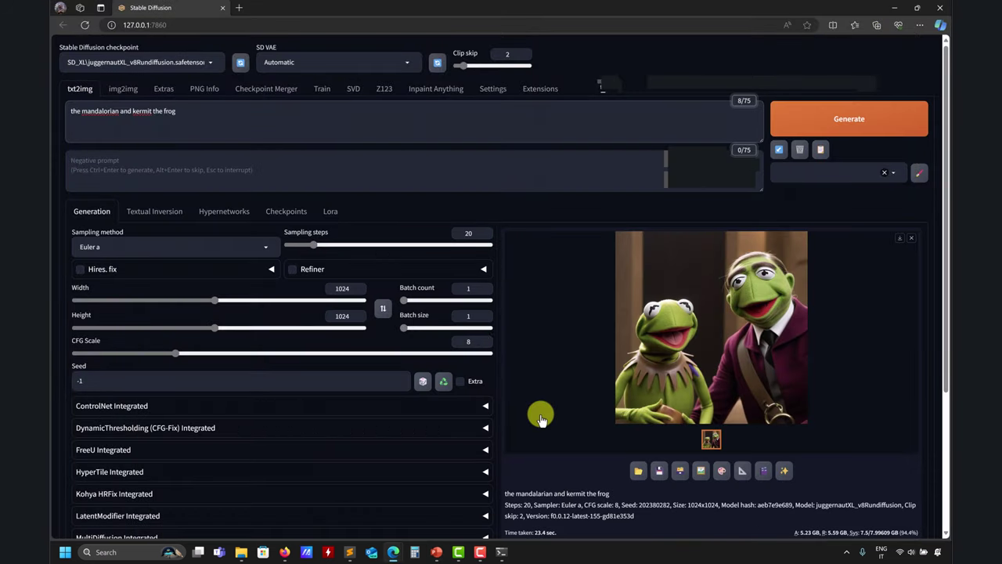
Generate an image from the corrected prompt "the mandalorian and kermit the frog" at CFG scale 8 and watch its preview.
{"action": "left_click", "coordinate": [814, 119]}
{"action": "scroll", "coordinate": [560, 405], "scroll_direction": "down", "scroll_amount": 1}
{"action": "scroll", "coordinate": [560, 406], "scroll_direction": "up", "scroll_amount": 1}
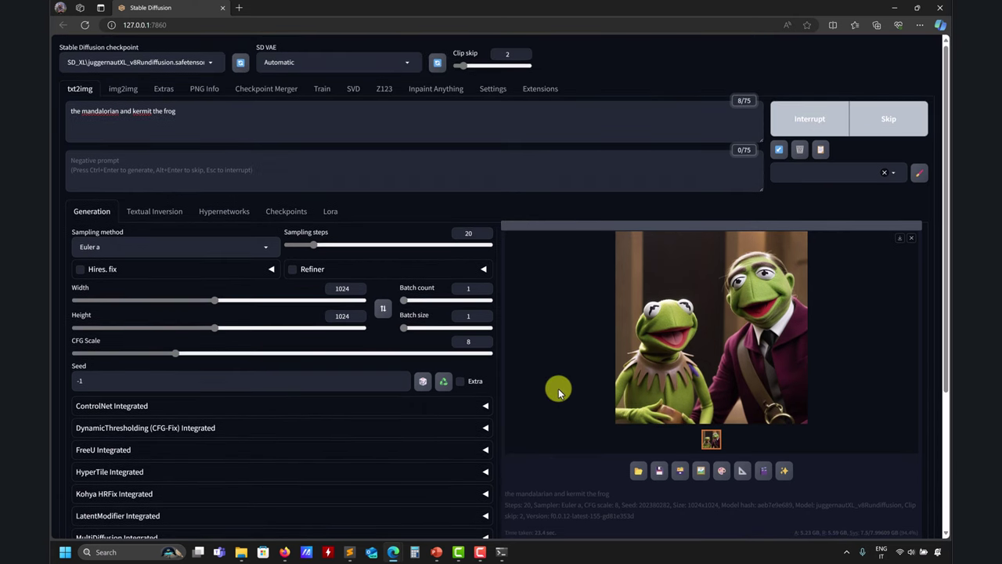
{"action": "scroll", "coordinate": [558, 389], "scroll_direction": "down", "scroll_amount": 1}
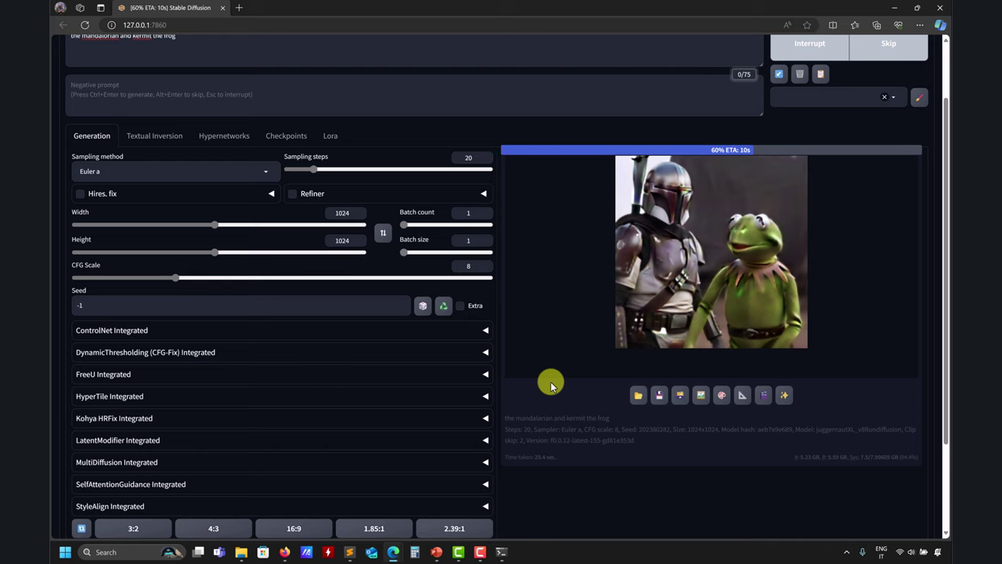
View the newly generated Mandalorian and Kermit image at full size and close the preview.
{"action": "scroll", "coordinate": [551, 381], "scroll_direction": "up", "scroll_amount": 1}
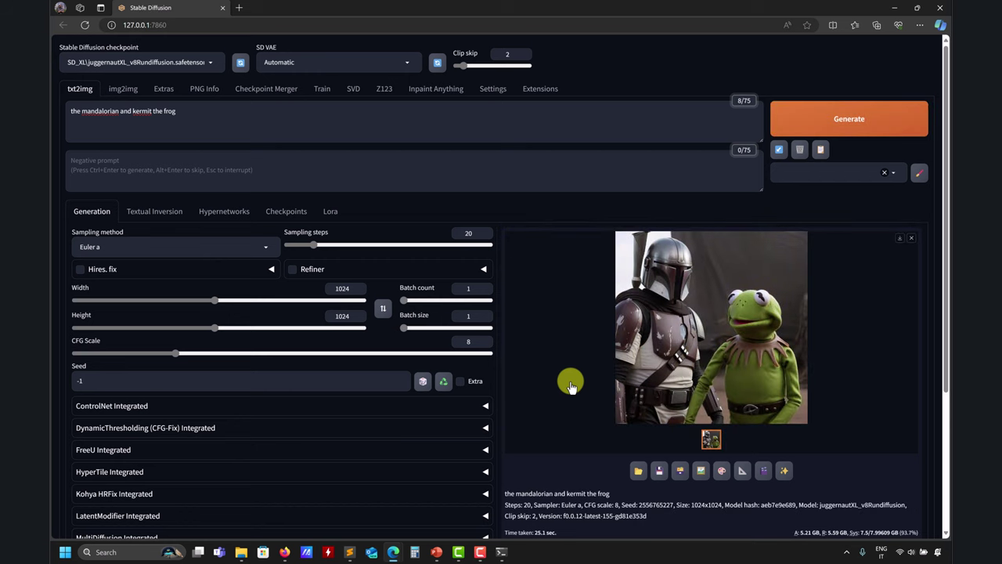
{"action": "left_click", "coordinate": [708, 386]}
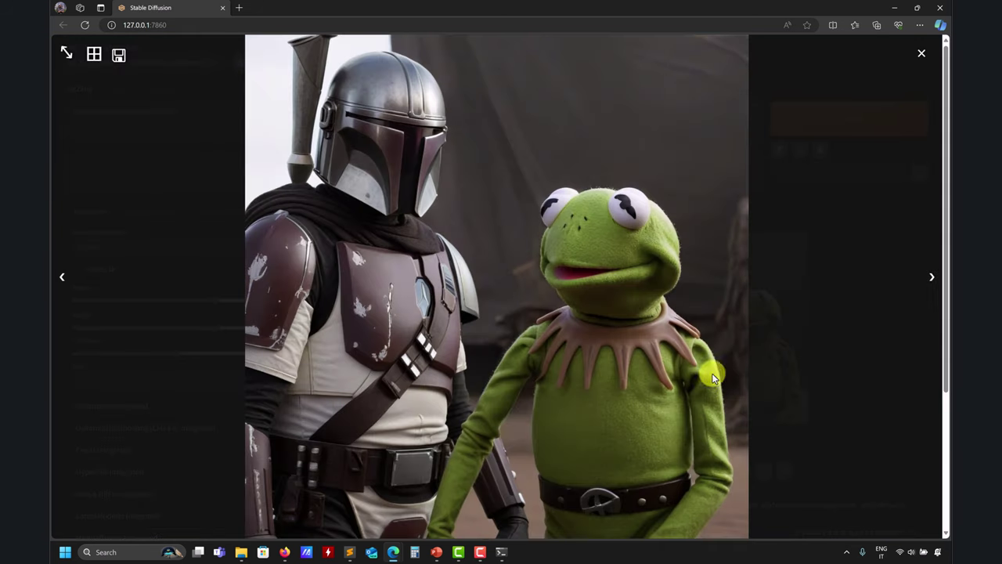
{"action": "left_click", "coordinate": [922, 57]}
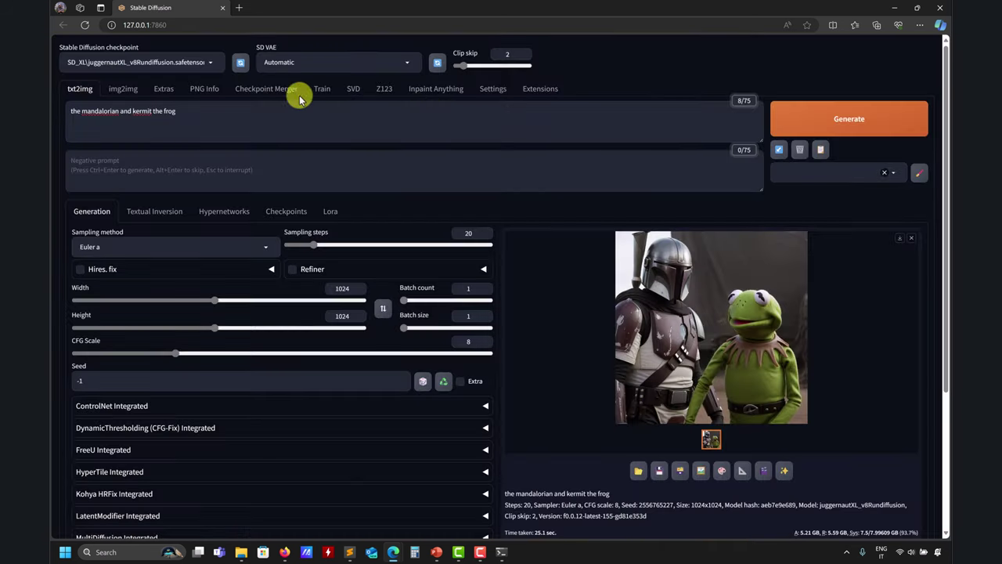
Copy the prompt "the mandalorian and kermit the frog" into the blank Sublime Text note and return to the browser.
{"action": "triple_click", "coordinate": [235, 117]}
{"action": "key", "text": "ctrl+c"}
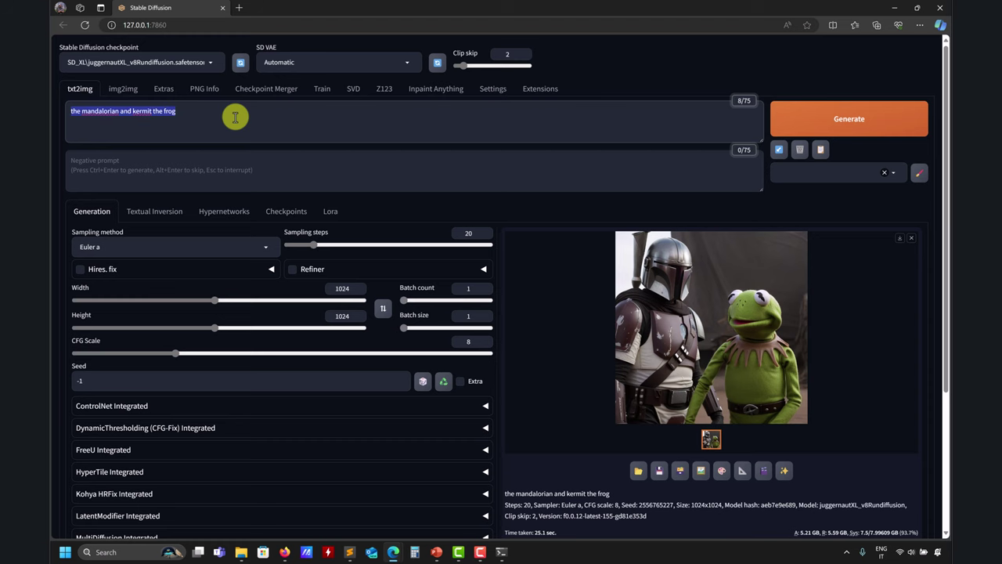
{"action": "scroll", "coordinate": [485, 387], "scroll_direction": "down", "scroll_amount": 3}
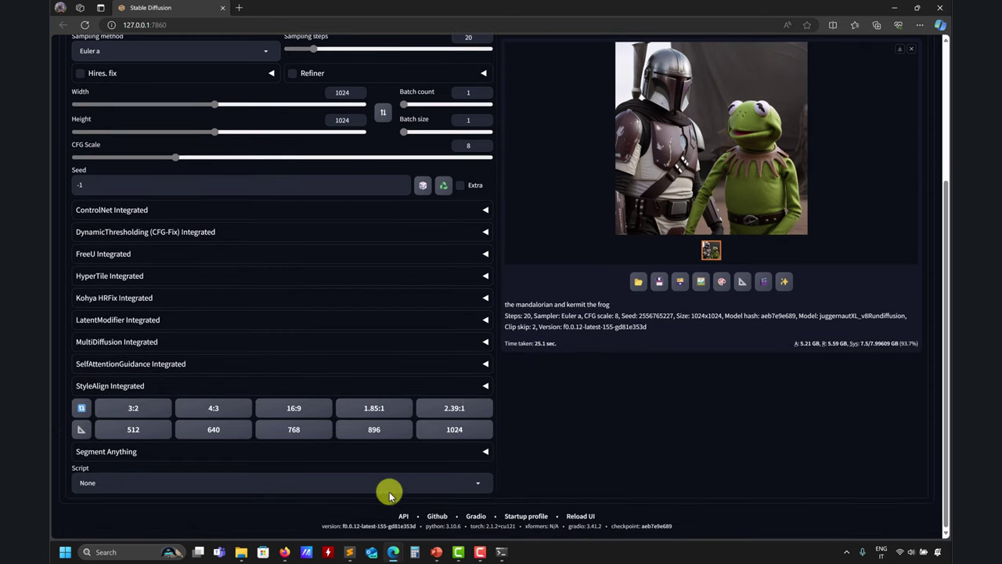
{"action": "left_click", "coordinate": [349, 552]}
{"action": "key", "text": "ctrl+v"}
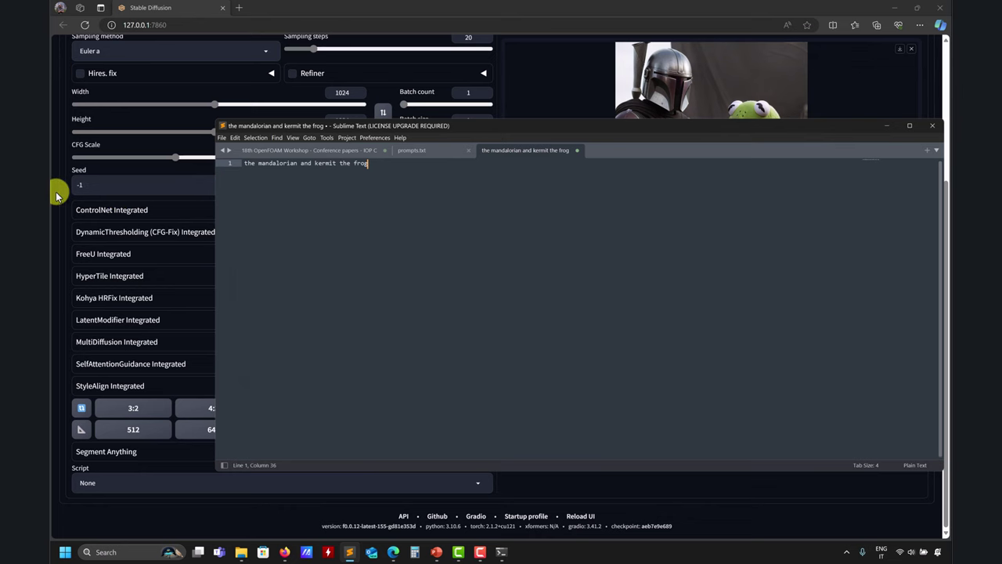
{"action": "key", "text": "alt+Tab"}
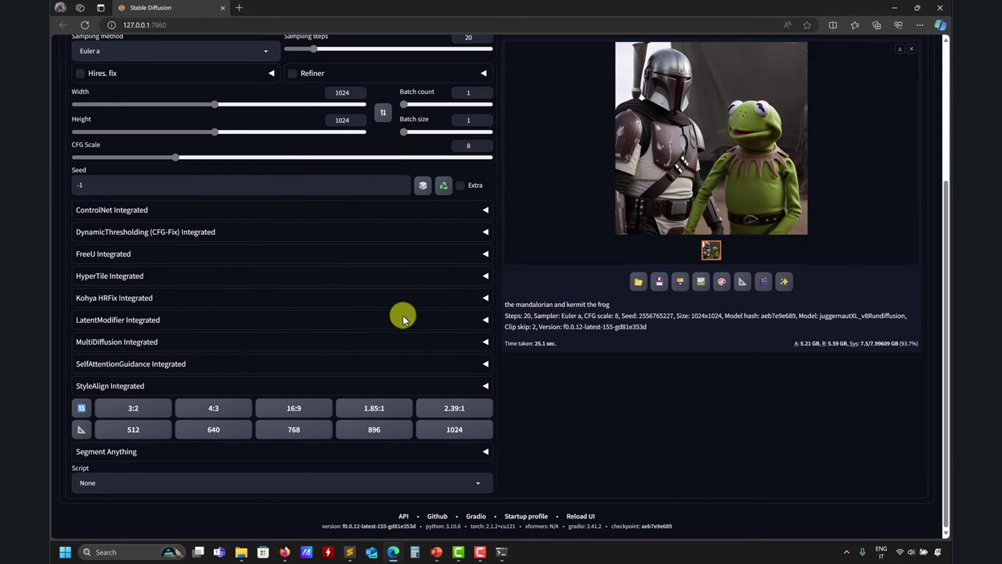
{"action": "left_click", "coordinate": [444, 187]}
{"action": "left_click", "coordinate": [202, 188]}
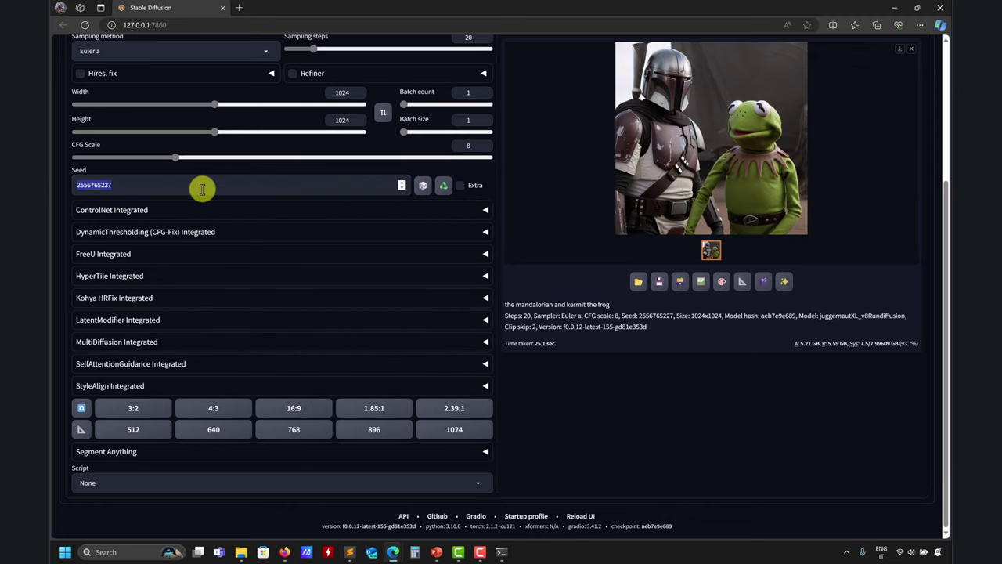
{"action": "left_click", "coordinate": [349, 552]}
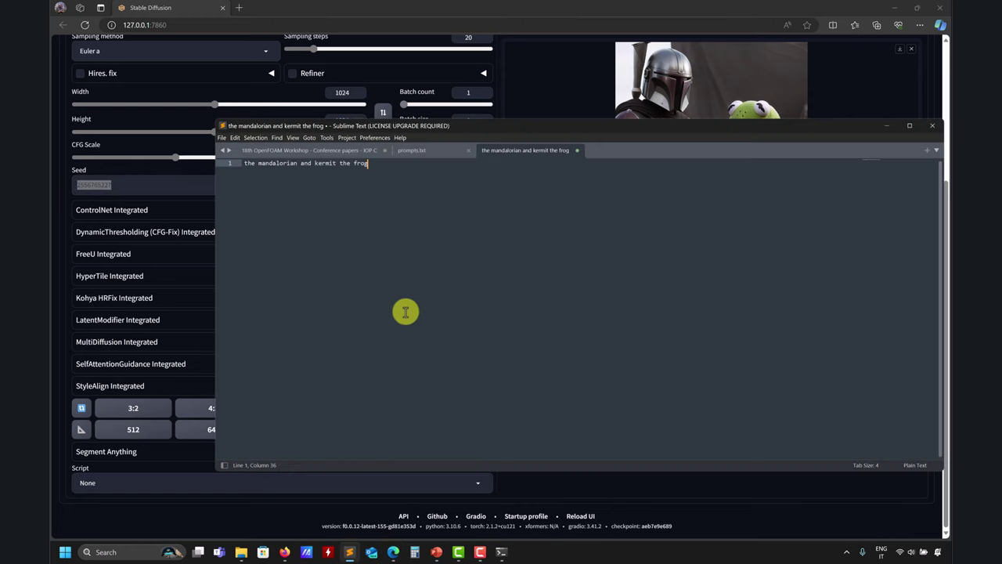
{"action": "key", "text": "Return"}
{"action": "left_click", "coordinate": [398, 7]}
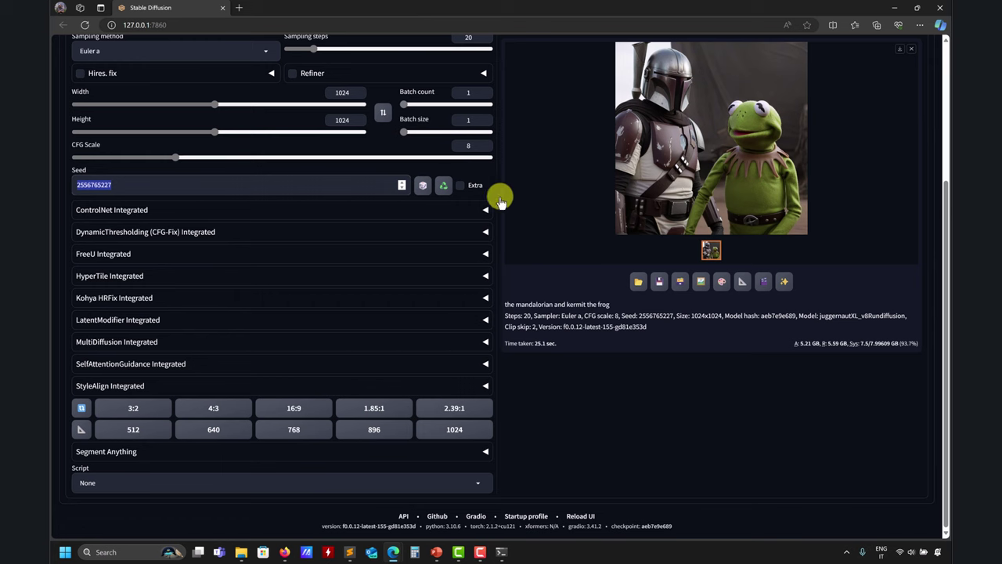
Record sampling steps 20, CFG scale 8 and sampler Euler a on separate lines below the seed in the Sublime Text note.
{"action": "scroll", "coordinate": [564, 337], "scroll_direction": "up", "scroll_amount": 3}
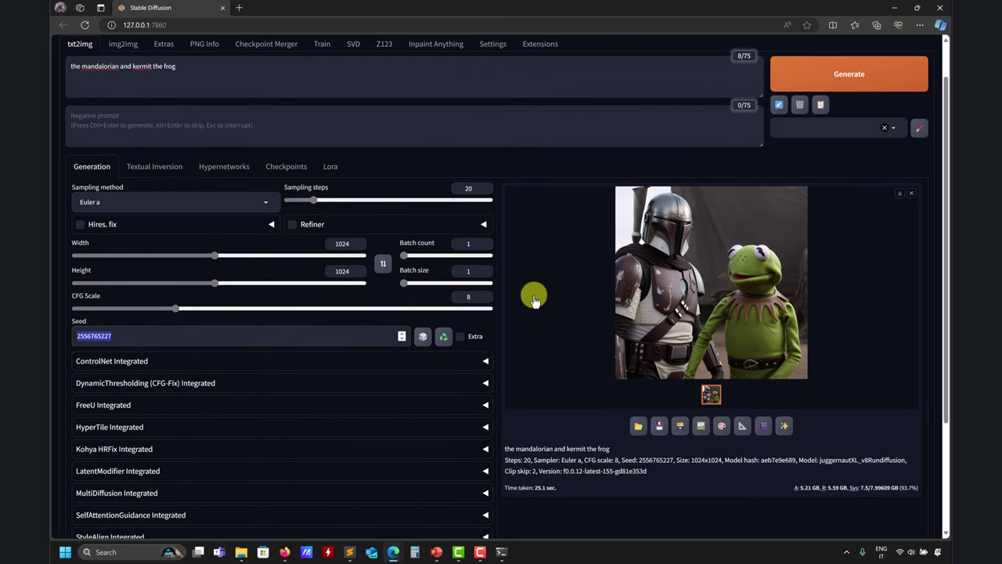
{"action": "left_click", "coordinate": [357, 552]}
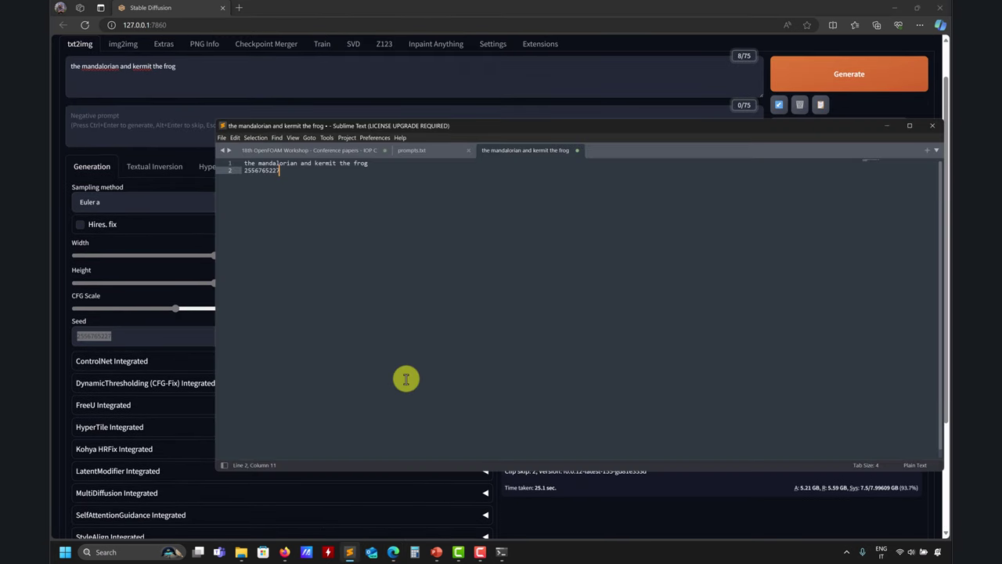
{"action": "key", "text": "Return"}
{"action": "type", "text": "20"}
{"action": "key", "text": "Return"}
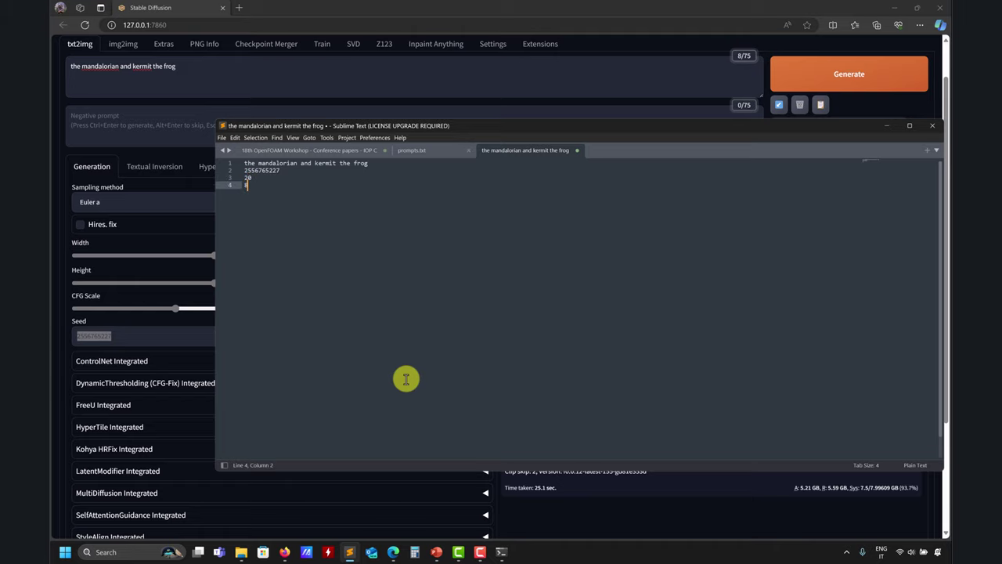
{"action": "type", "text": "8"}
{"action": "key", "text": "Return"}
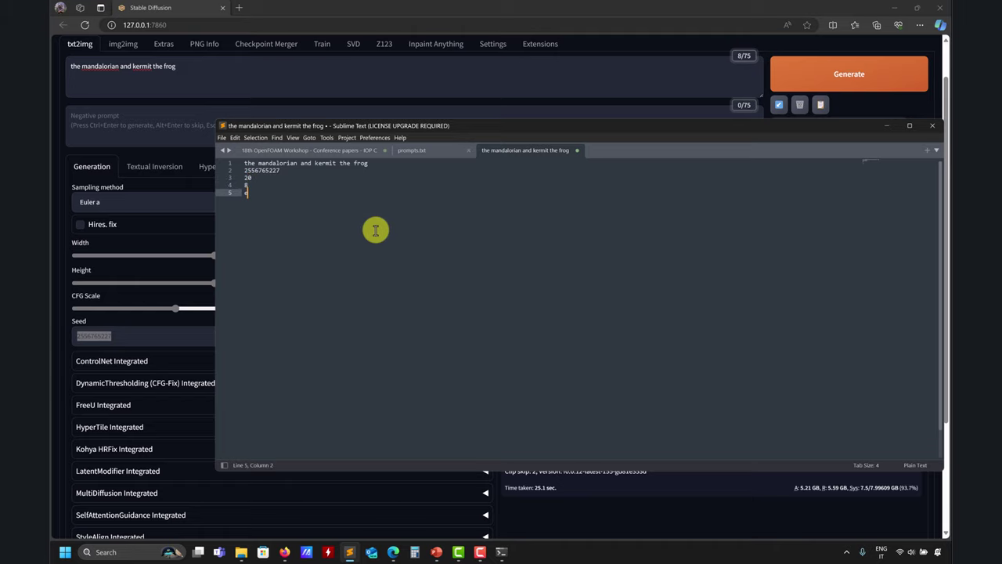
{"action": "key", "text": "alt+Tab"}
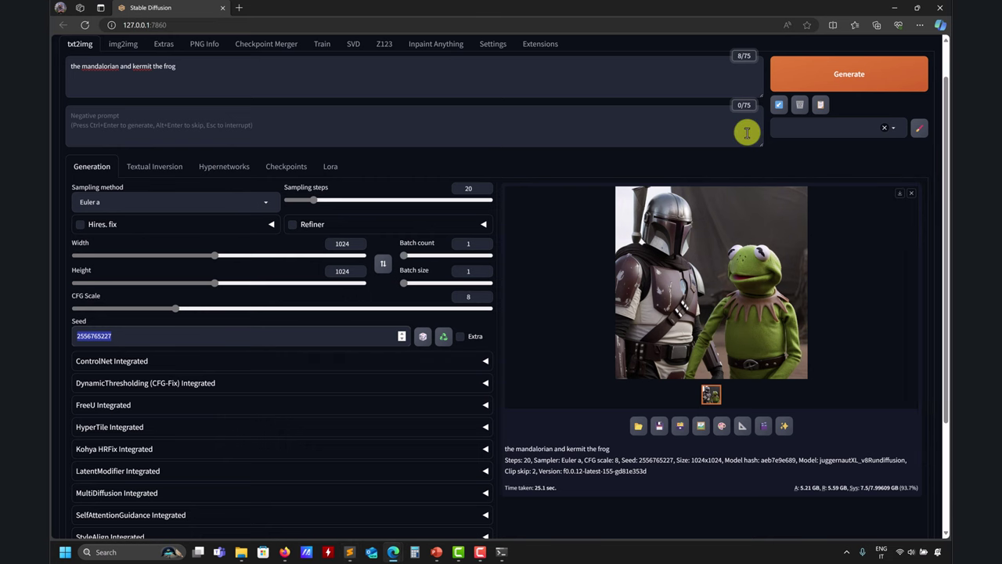
{"action": "scroll", "coordinate": [624, 273], "scroll_direction": "up", "scroll_amount": 1}
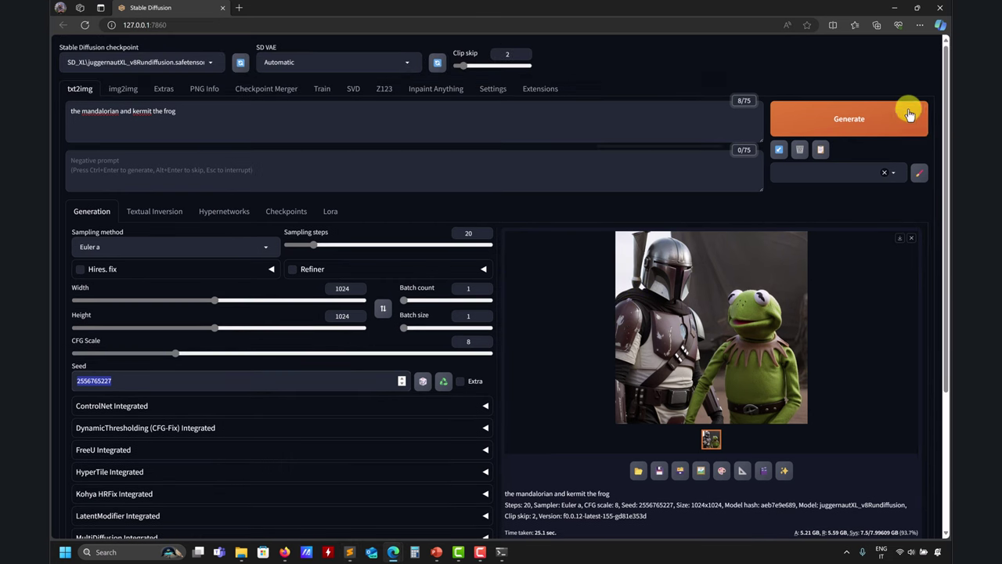
{"action": "left_click", "coordinate": [789, 125]}
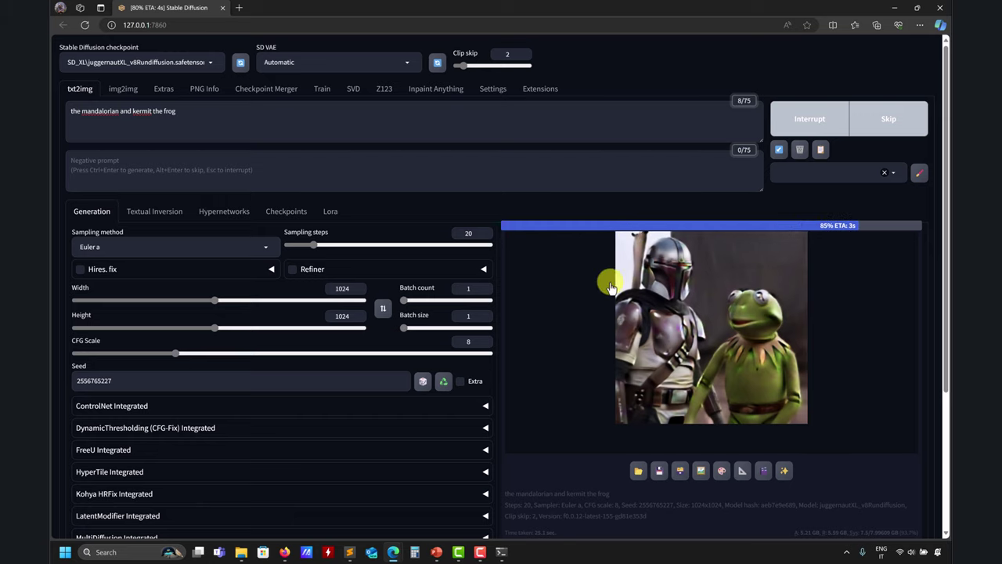
{"action": "scroll", "coordinate": [586, 347], "scroll_direction": "down", "scroll_amount": 1}
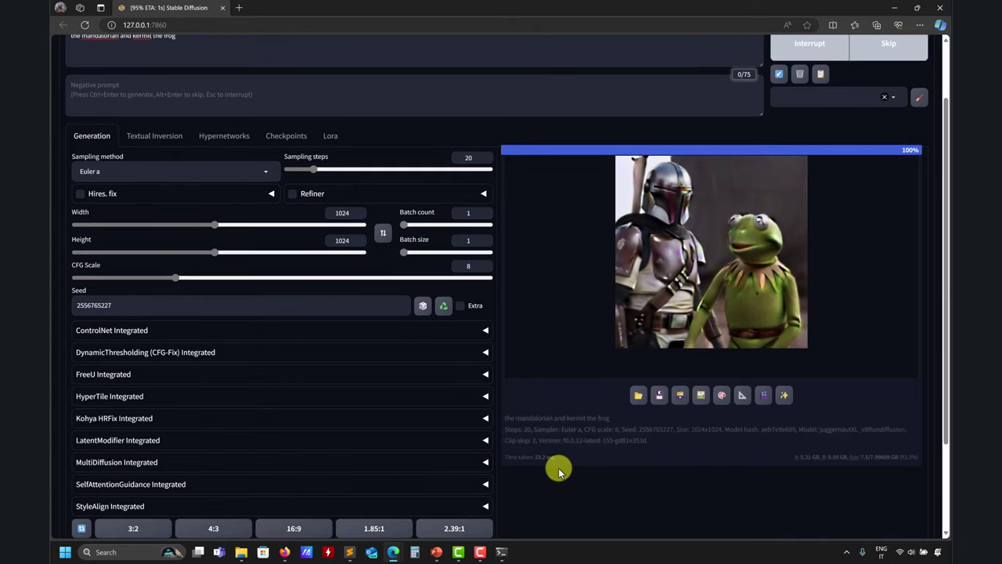
{"action": "scroll", "coordinate": [556, 462], "scroll_direction": "up", "scroll_amount": 1}
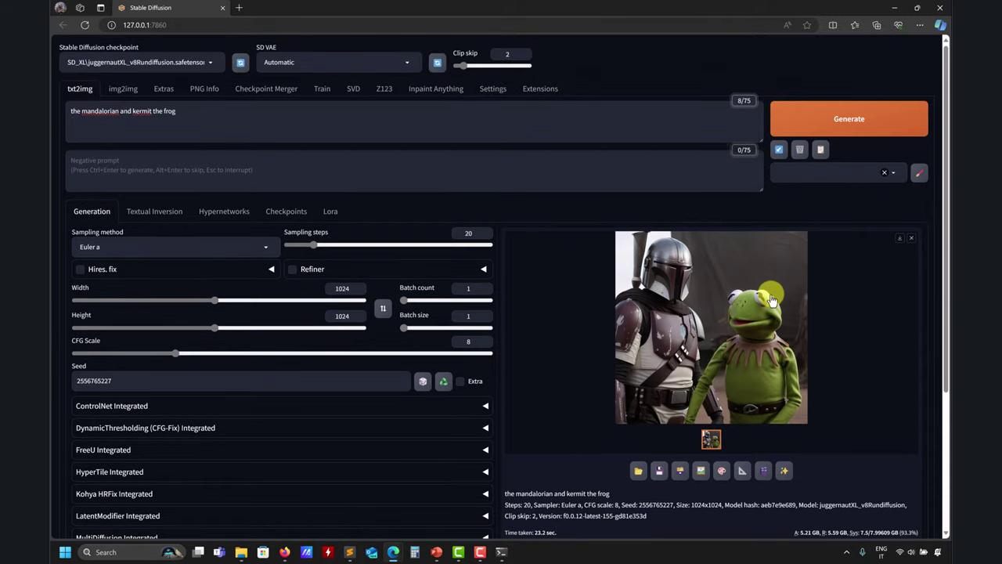
Save the regenerated image as 00088-2556765227.png in the Downloads folder.
{"action": "right_click", "coordinate": [807, 298]}
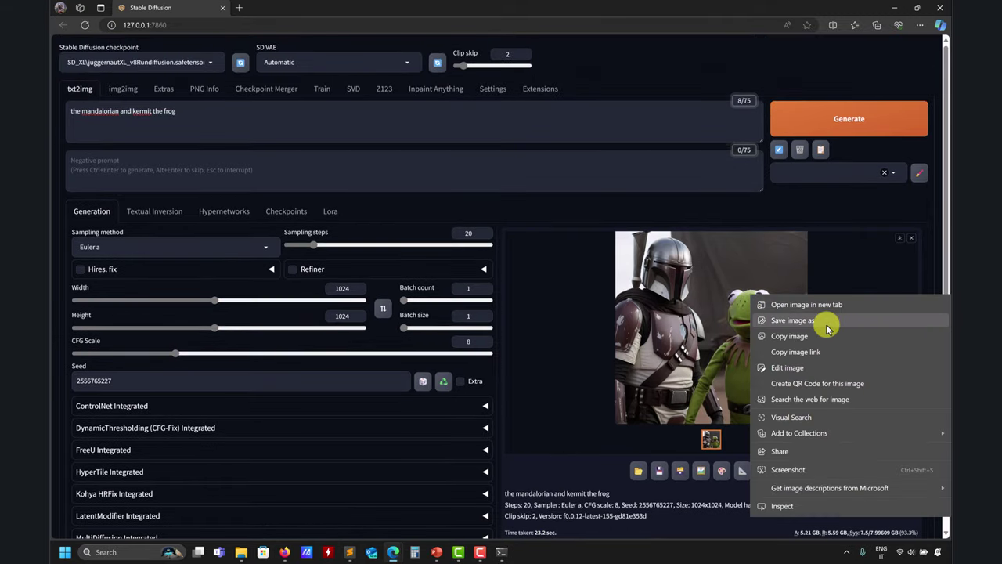
{"action": "left_click", "coordinate": [826, 325]}
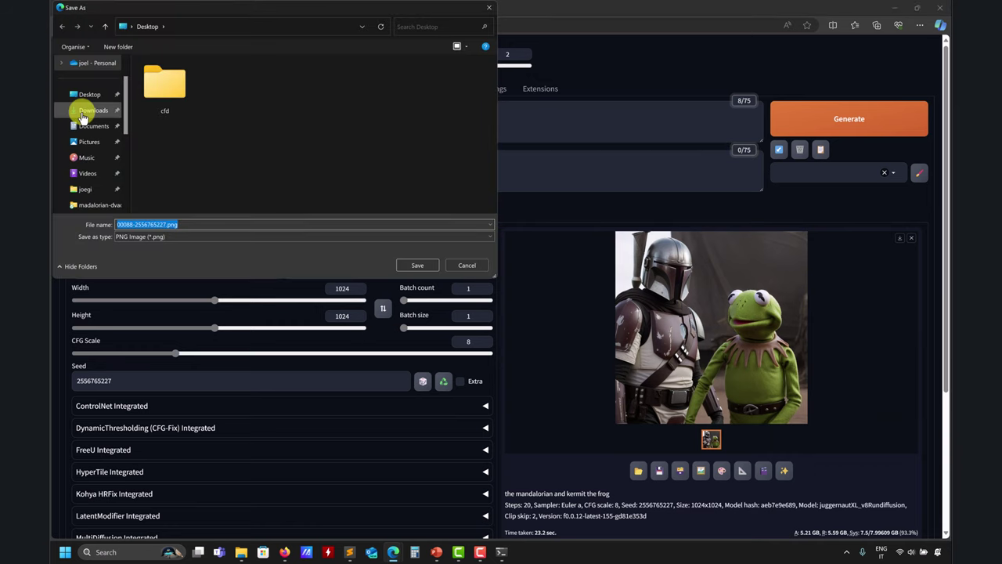
{"action": "left_click", "coordinate": [82, 110]}
{"action": "left_click", "coordinate": [423, 265]}
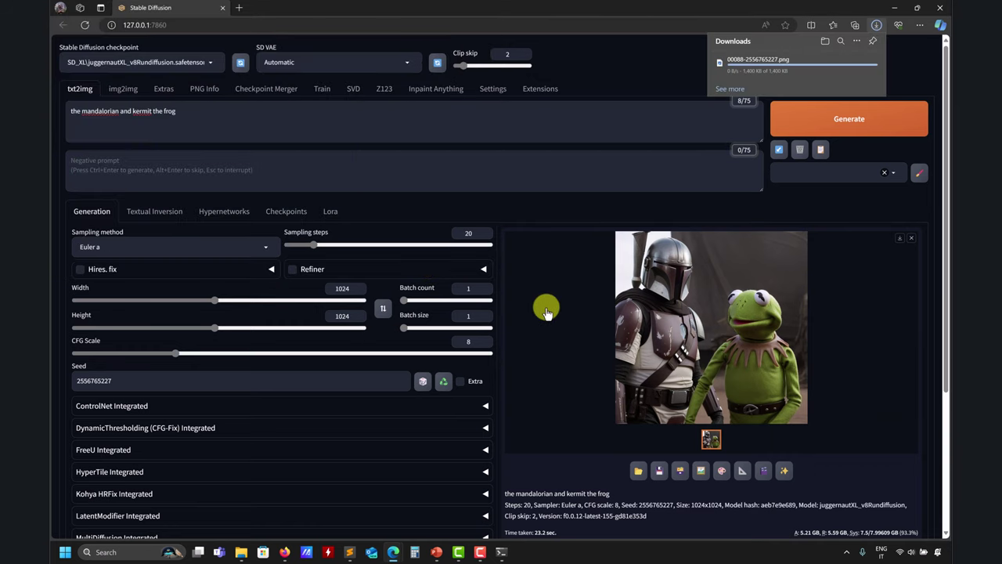
Set the image width and height to 512 and generate the image with the same seed.
{"action": "scroll", "coordinate": [547, 313], "scroll_direction": "down", "scroll_amount": 3}
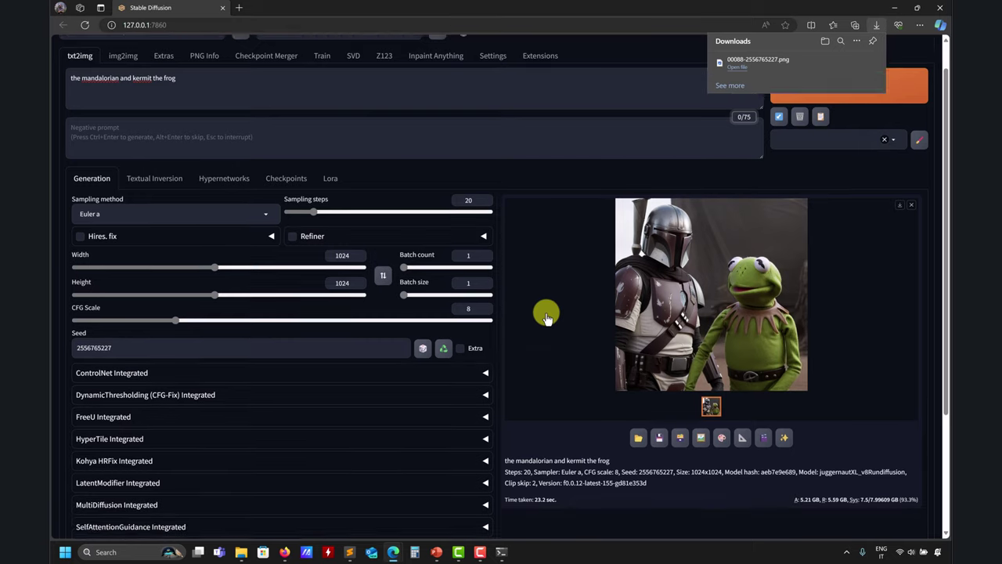
{"action": "scroll", "coordinate": [566, 412], "scroll_direction": "up", "scroll_amount": 3}
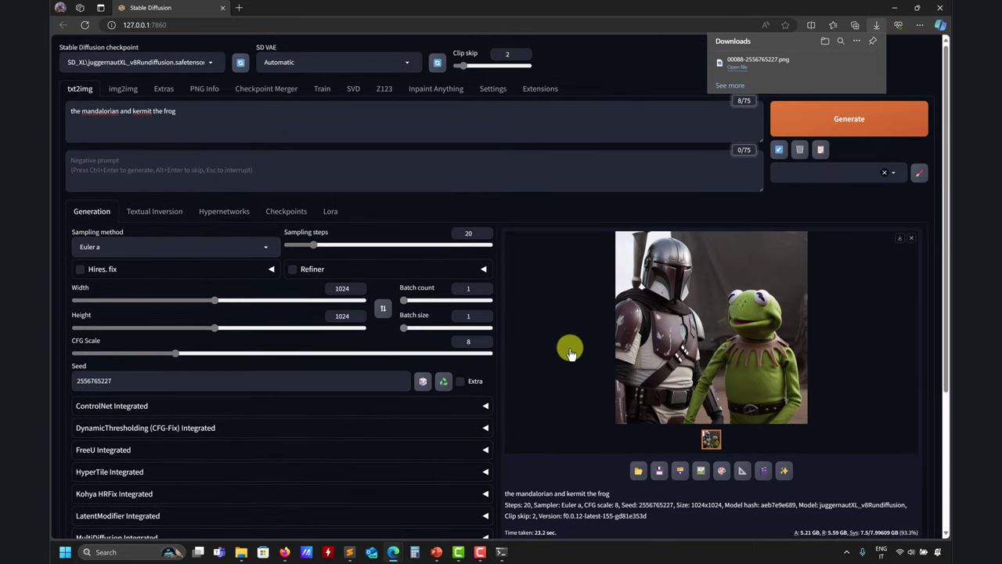
{"action": "scroll", "coordinate": [571, 353], "scroll_direction": "down", "scroll_amount": 3}
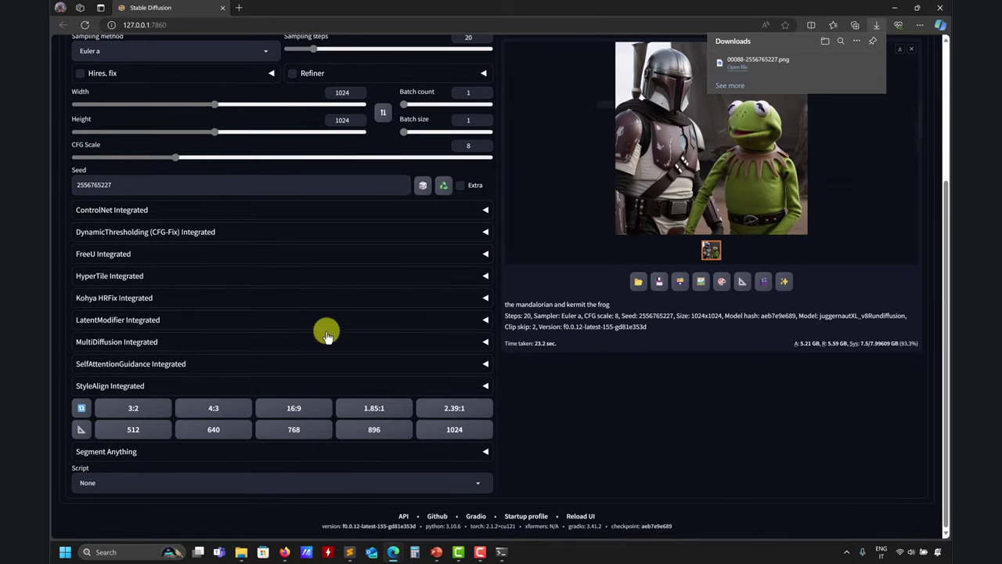
{"action": "left_click", "coordinate": [143, 429]}
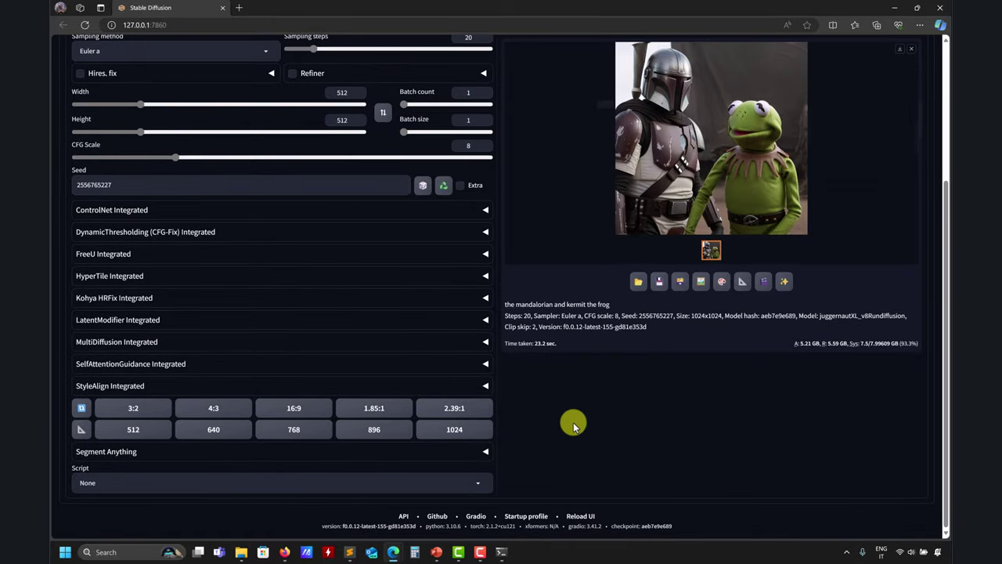
{"action": "scroll", "coordinate": [587, 420], "scroll_direction": "up", "scroll_amount": 4}
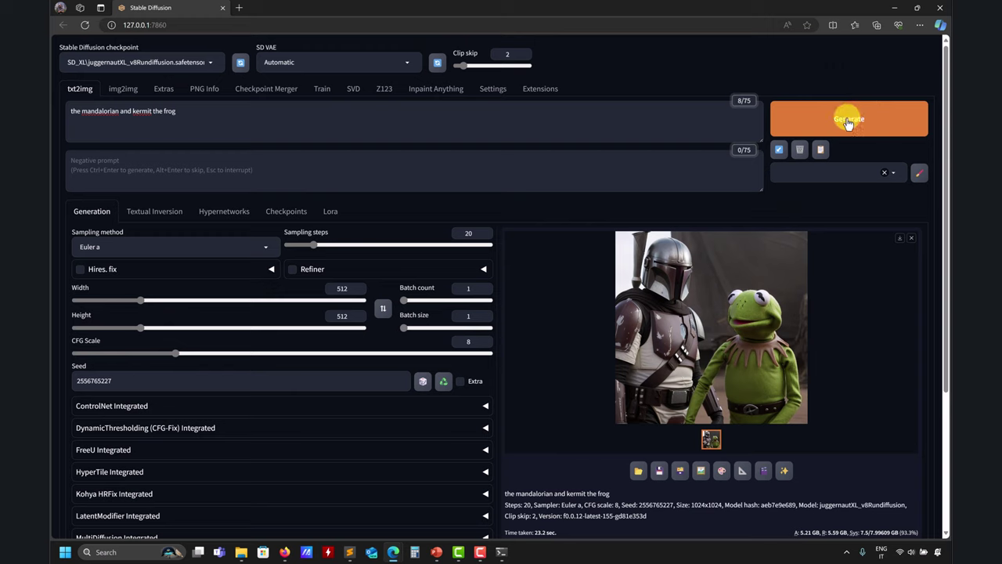
{"action": "left_click", "coordinate": [847, 121]}
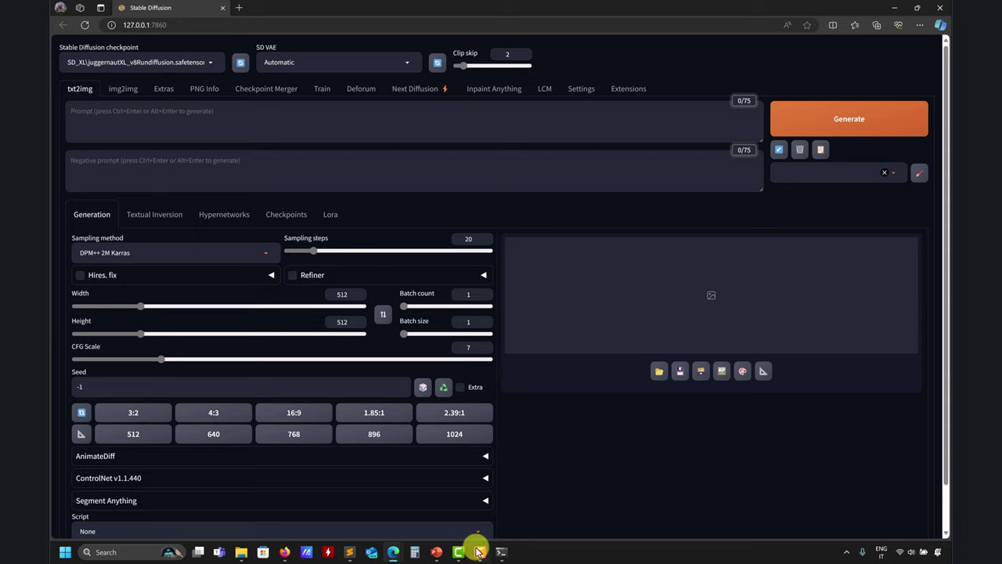
Copy the prompt "the mandalorian and kermit the frog" from the Sublime Text note into the empty prompt field.
{"action": "mouse_move", "coordinate": [476, 548]}
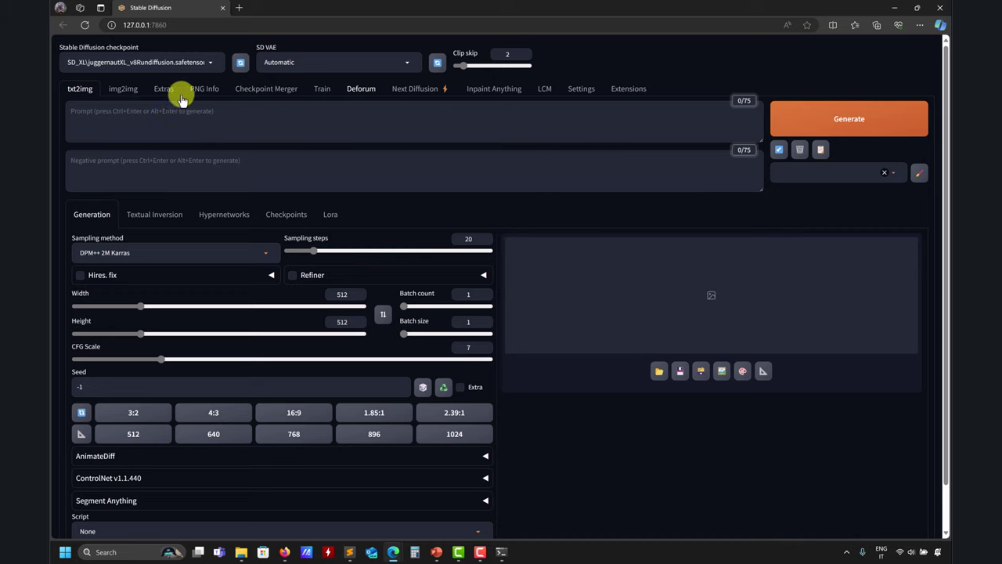
{"action": "left_click", "coordinate": [346, 551]}
{"action": "left_click_drag", "start_coordinate": [376, 220], "coordinate": [189, 213]}
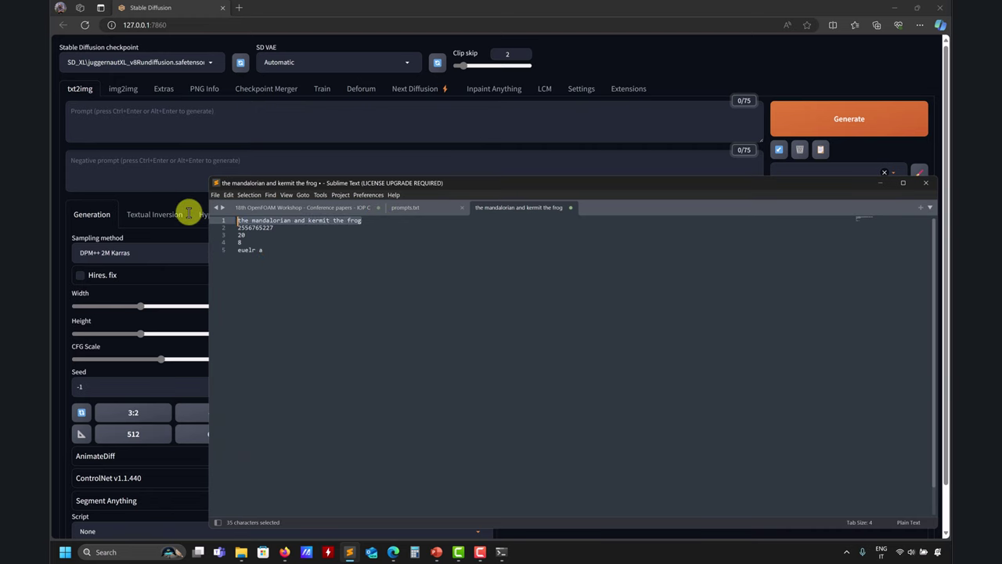
{"action": "key", "text": "ctrl+c"}
{"action": "left_click", "coordinate": [205, 117]}
{"action": "key", "text": "ctrl+v"}
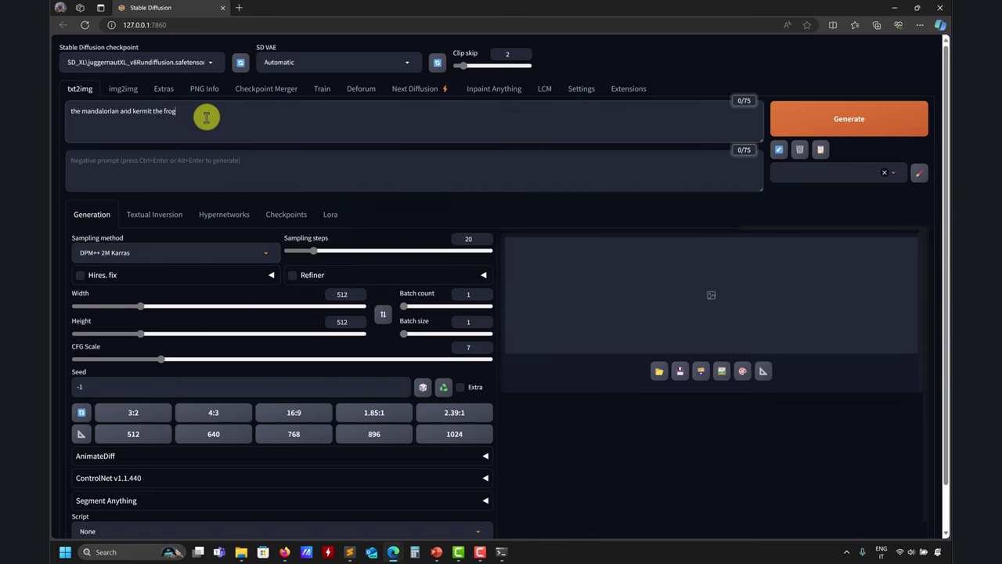
Select the juggernautXL_v8Rundiffusion checkpoint and add "jugger v8" as a new first line in the Sublime Text note.
{"action": "left_click", "coordinate": [212, 62]}
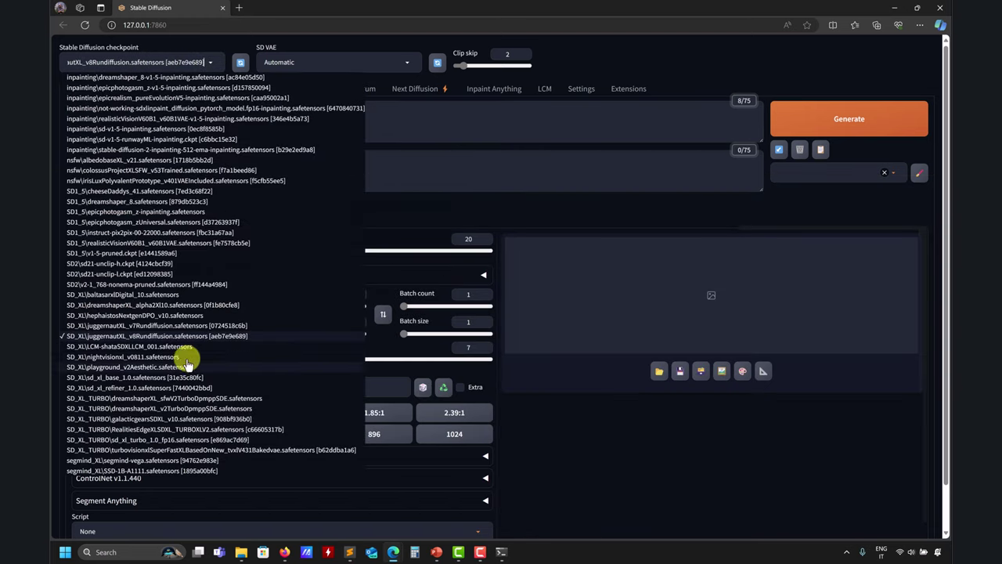
{"action": "left_click", "coordinate": [130, 336]}
{"action": "left_click", "coordinate": [349, 552]}
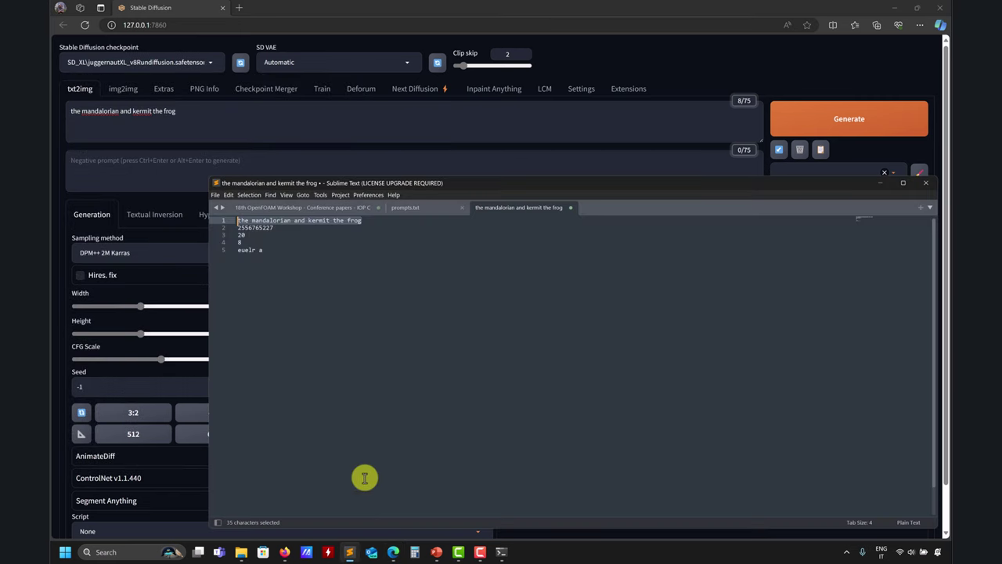
{"action": "left_click", "coordinate": [238, 219]}
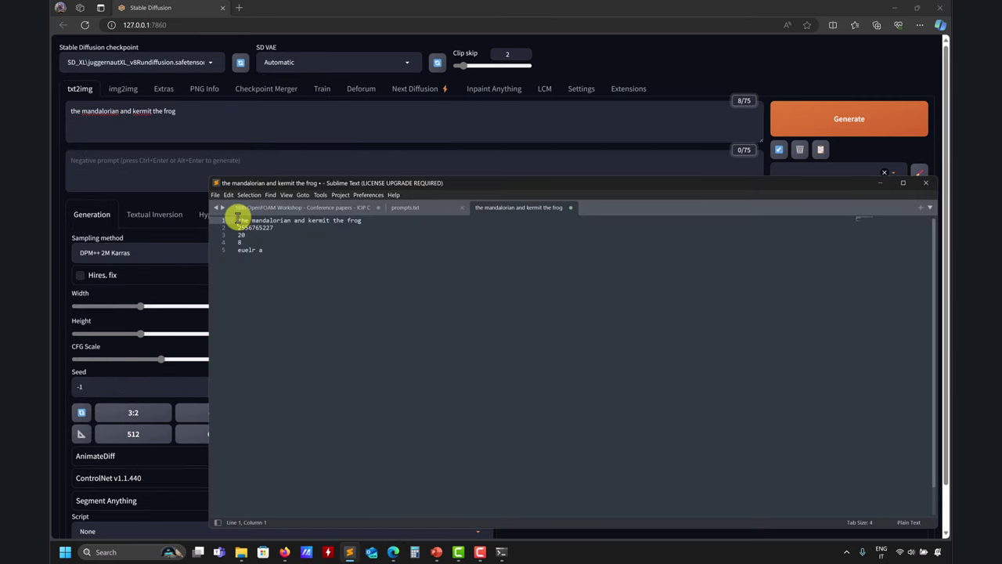
{"action": "key", "text": "Return"}
{"action": "key", "text": "Up"}
{"action": "type", "text": "ju"}
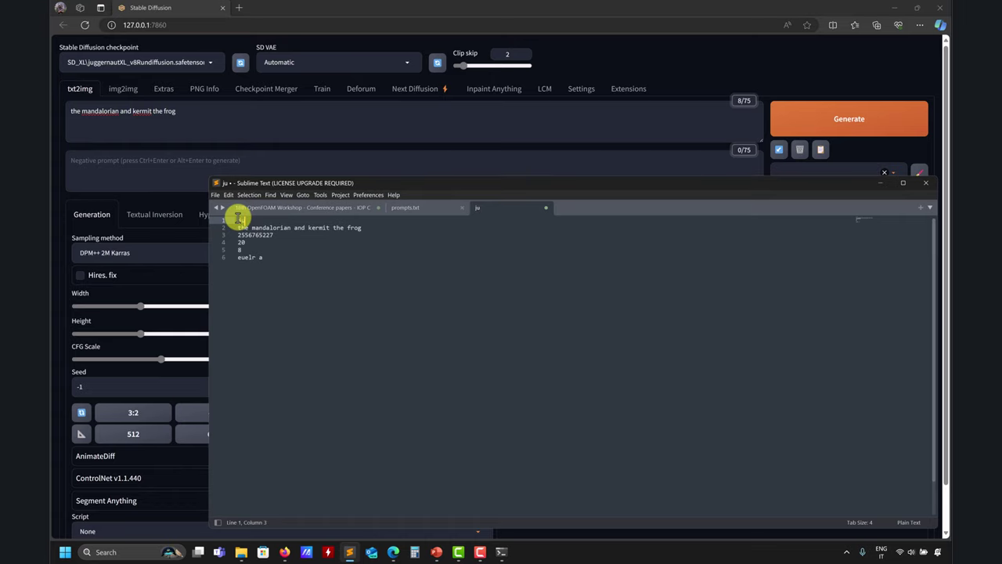
{"action": "type", "text": "gger v8"}
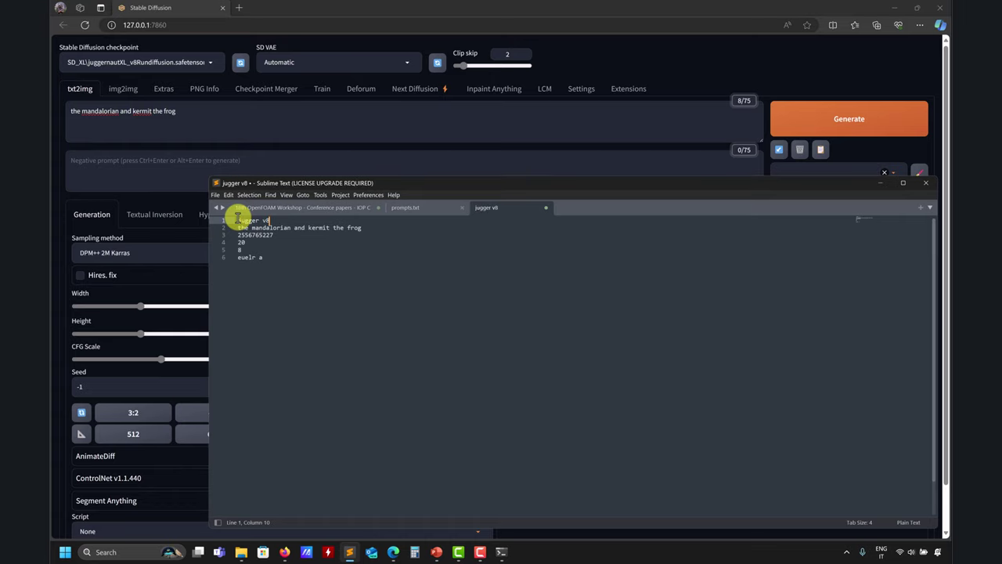
{"action": "double_click", "coordinate": [239, 234]}
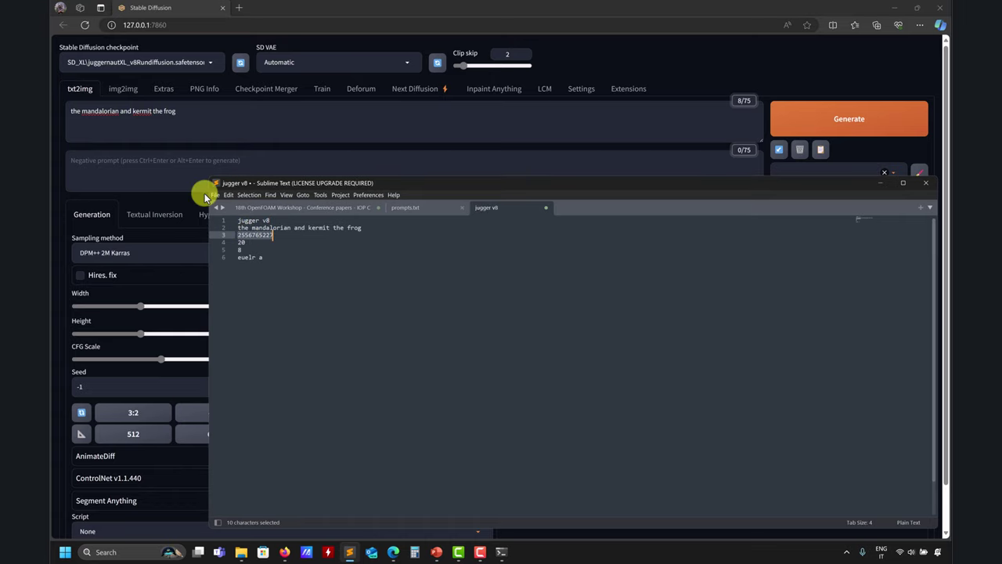
{"action": "left_click", "coordinate": [167, 173]}
{"action": "left_click", "coordinate": [99, 383]}
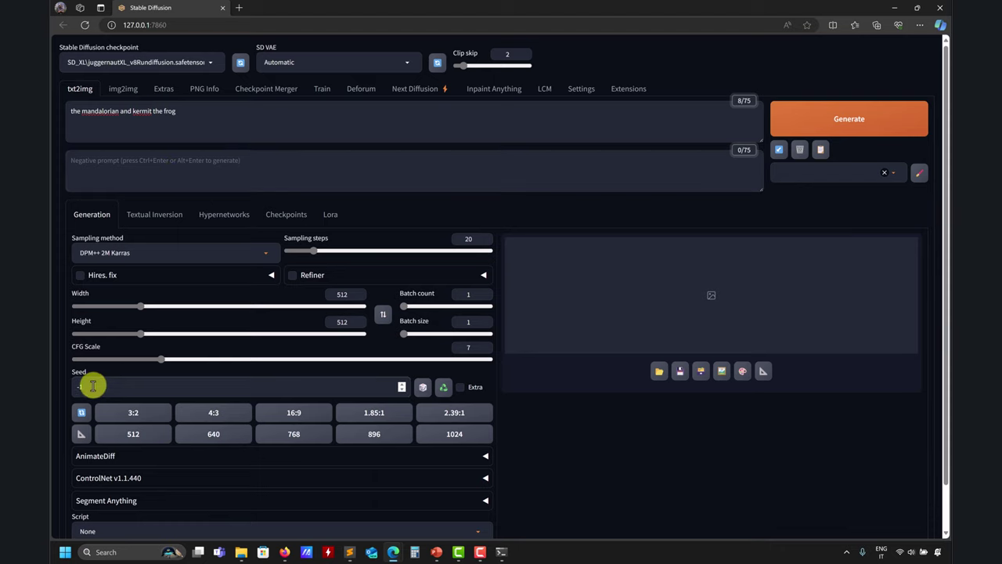
{"action": "key", "text": "ctrl+a"}
{"action": "key", "text": "ctrl+v"}
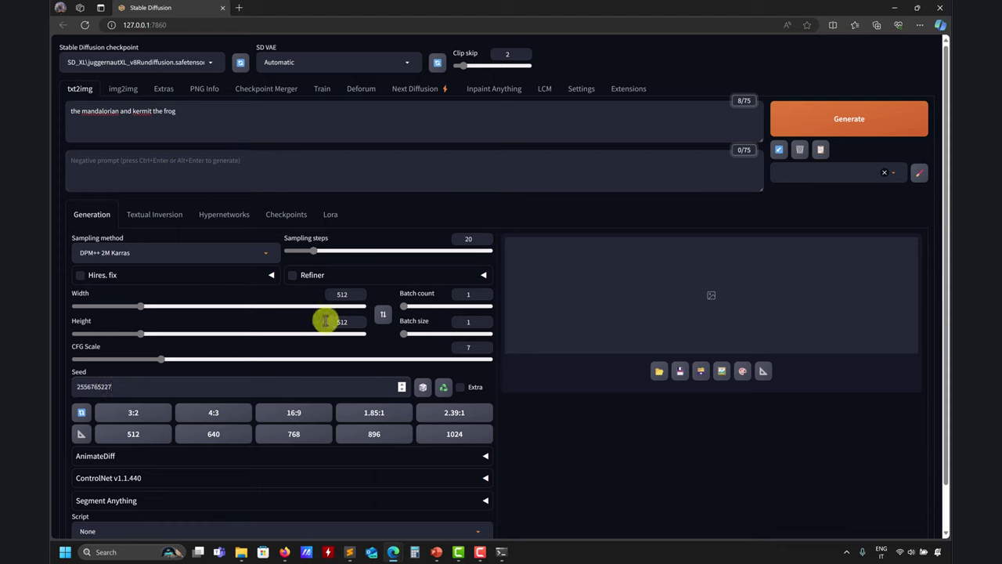
Set the image width and height to 1024 using the size preset.
{"action": "double_click", "coordinate": [344, 295]}
{"action": "scroll", "coordinate": [506, 421], "scroll_direction": "down", "scroll_amount": 1}
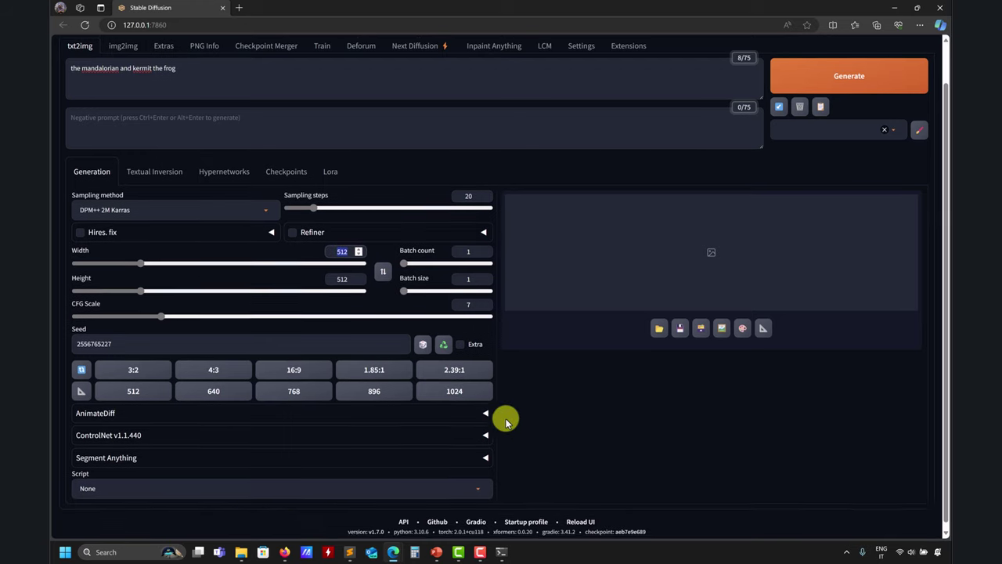
{"action": "left_click", "coordinate": [458, 388]}
{"action": "scroll", "coordinate": [564, 447], "scroll_direction": "up", "scroll_amount": 1}
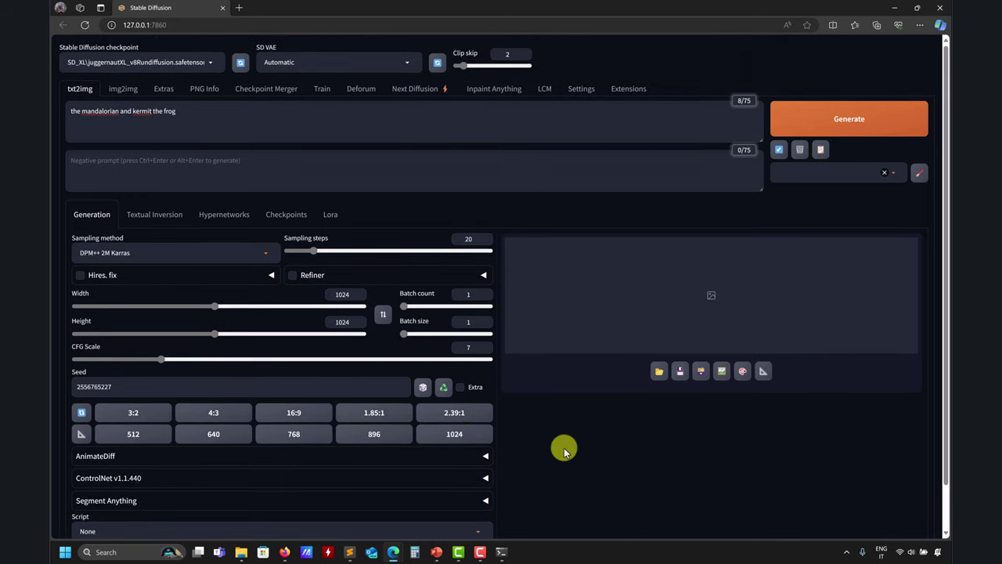
Set the CFG scale to 8 and the sampling method to Euler a.
{"action": "double_click", "coordinate": [469, 347]}
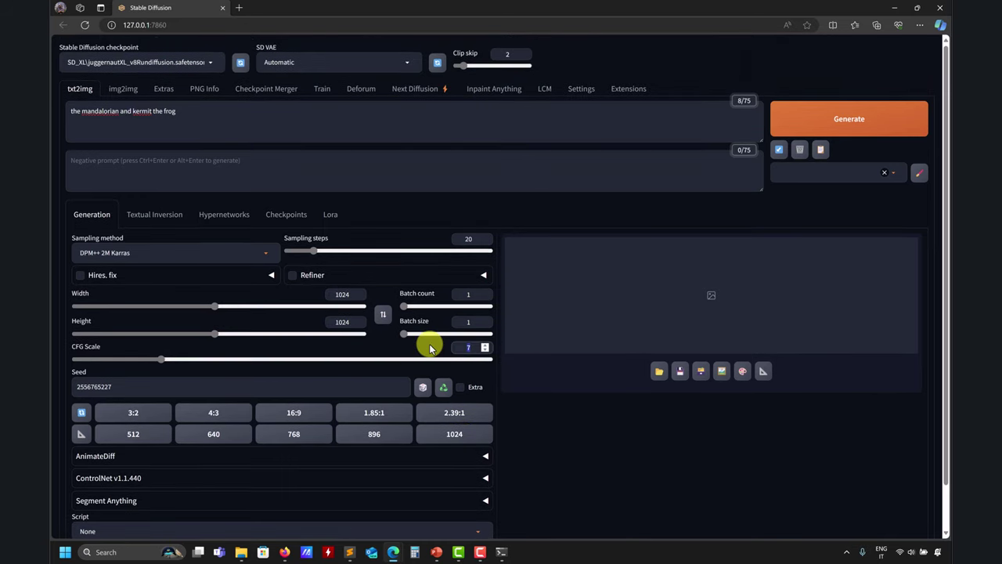
{"action": "type", "text": "8"}
{"action": "left_click", "coordinate": [270, 252]}
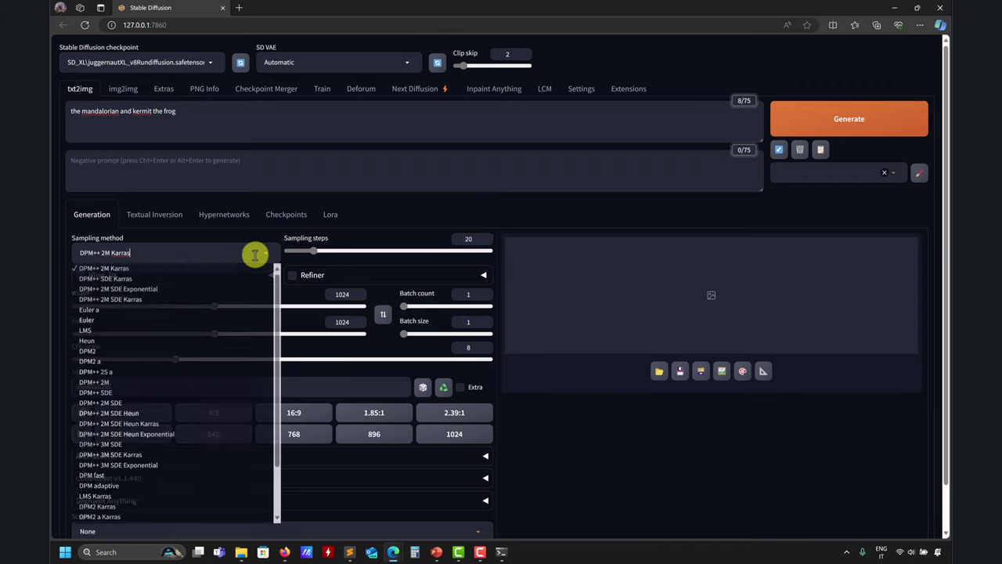
{"action": "left_click", "coordinate": [98, 310]}
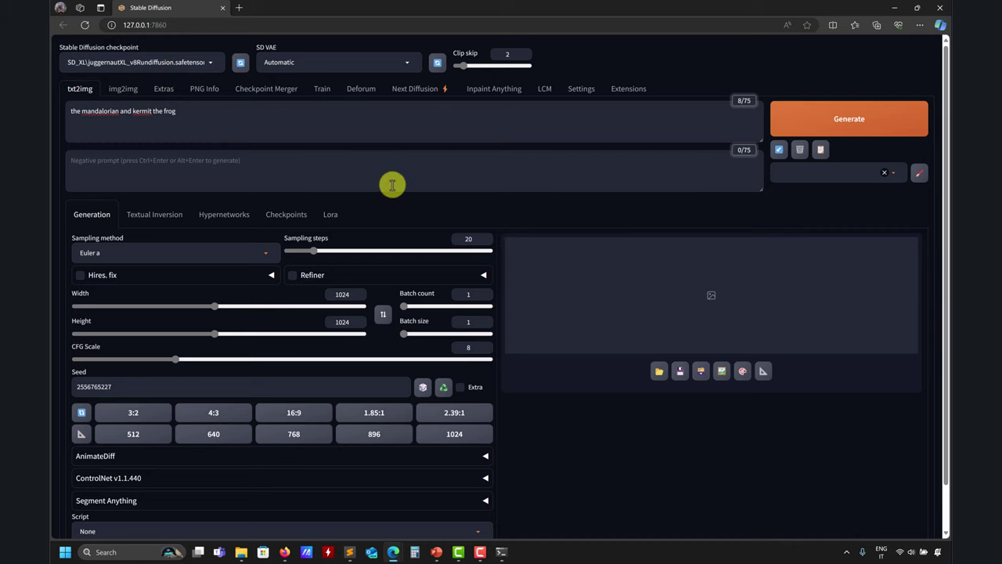
Reselect the juggernautXL_v8Rundiffusion checkpoint and generate the image.
{"action": "left_click", "coordinate": [212, 62]}
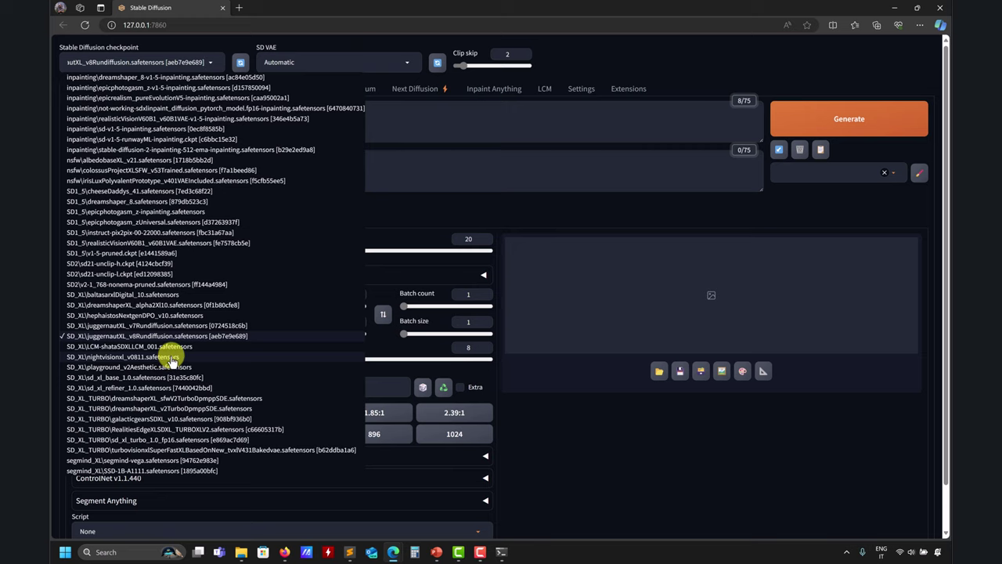
{"action": "left_click", "coordinate": [148, 335]}
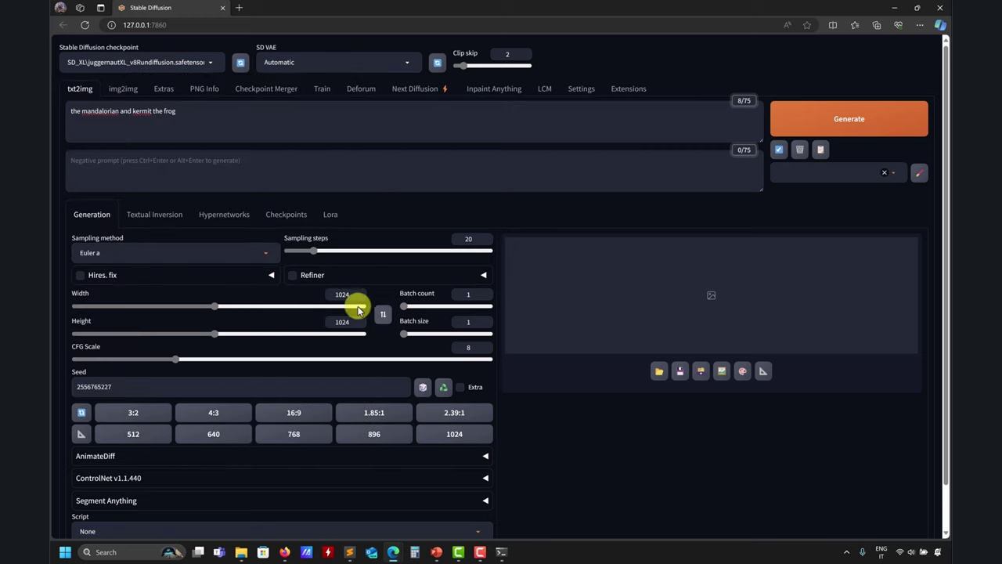
{"action": "left_click", "coordinate": [854, 118]}
Follow the generation progress in the command window beside the web UI's preview and return to the browser.
{"action": "left_click", "coordinate": [502, 552]}
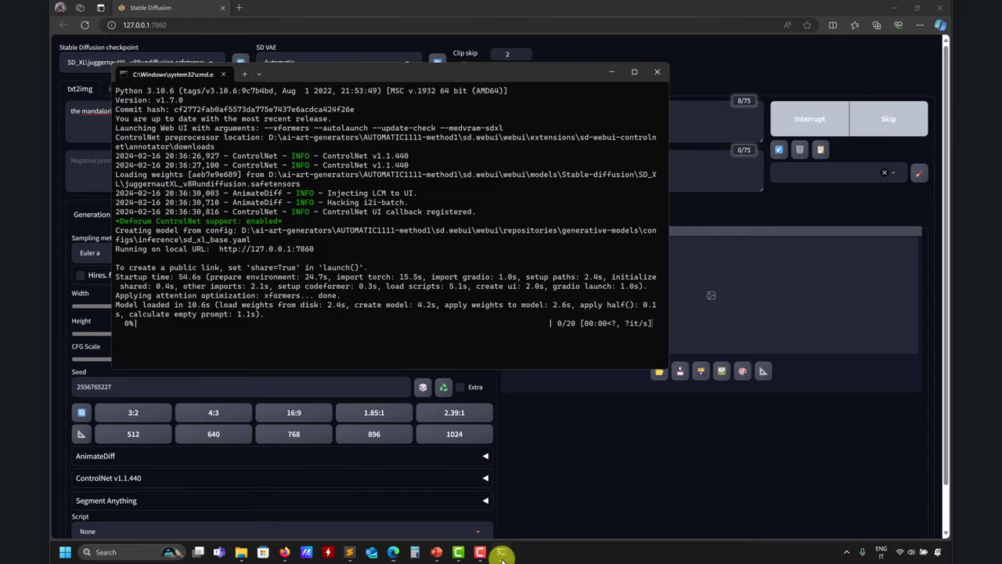
{"action": "left_click", "coordinate": [634, 71]}
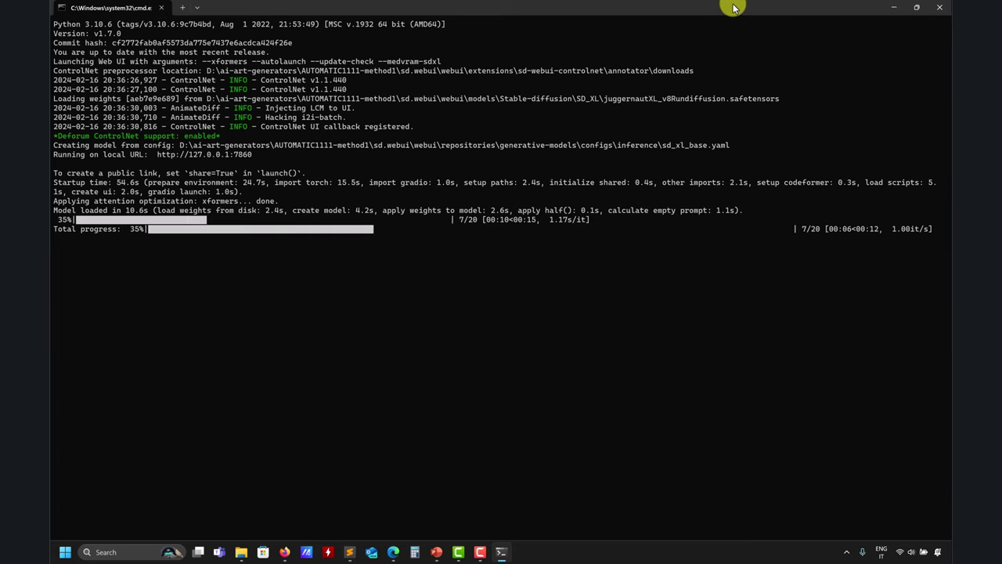
{"action": "left_click_drag", "start_coordinate": [744, 8], "coordinate": [551, 253]}
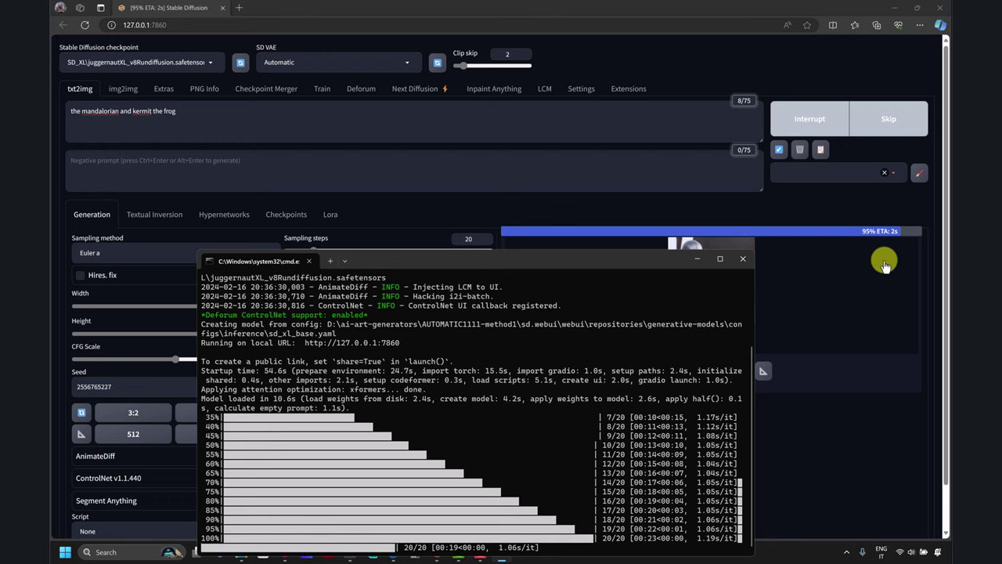
{"action": "left_click_drag", "start_coordinate": [605, 263], "coordinate": [513, 119]}
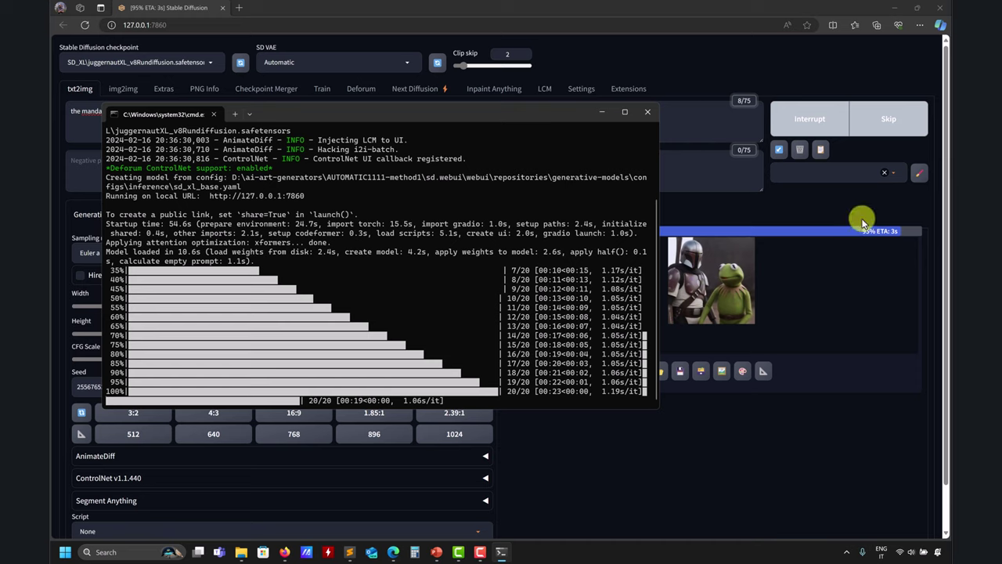
{"action": "left_click", "coordinate": [601, 111]}
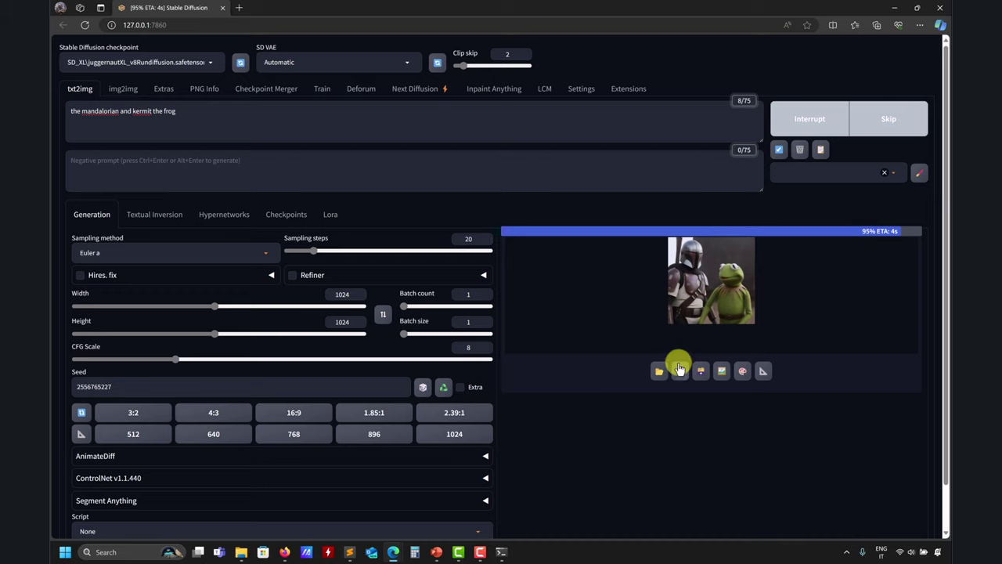
{"action": "left_click", "coordinate": [501, 552]}
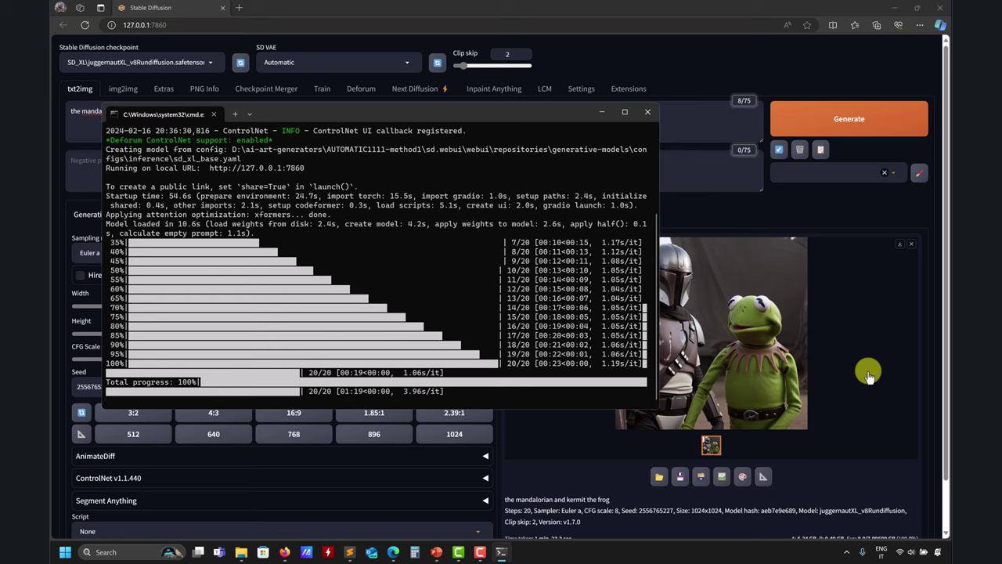
{"action": "left_click", "coordinate": [868, 376]}
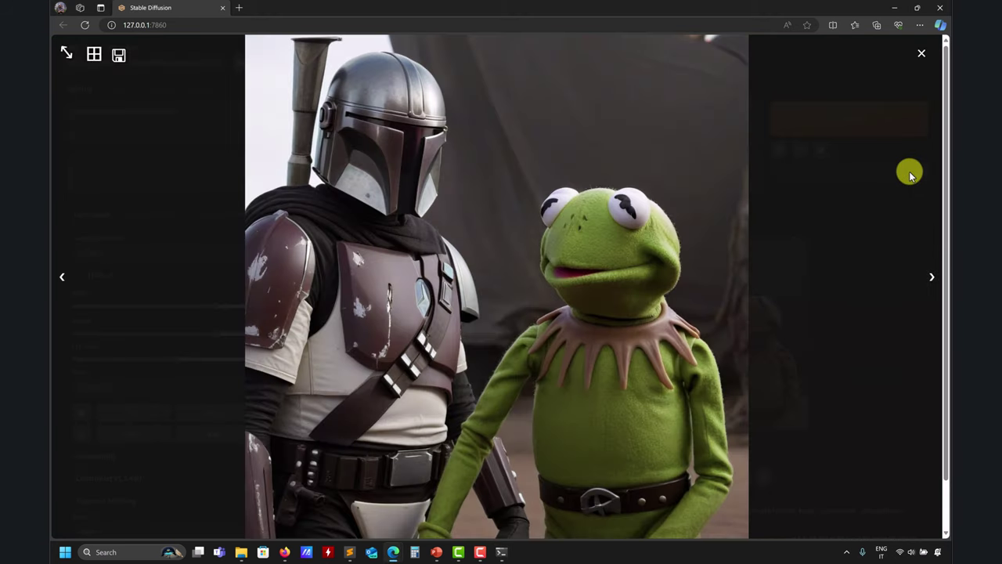
Close the full-size view of the generated image and save it as 00001-2556765227.png in the Downloads folder.
{"action": "left_click", "coordinate": [628, 217]}
{"action": "scroll", "coordinate": [732, 226], "scroll_direction": "down", "scroll_amount": 1}
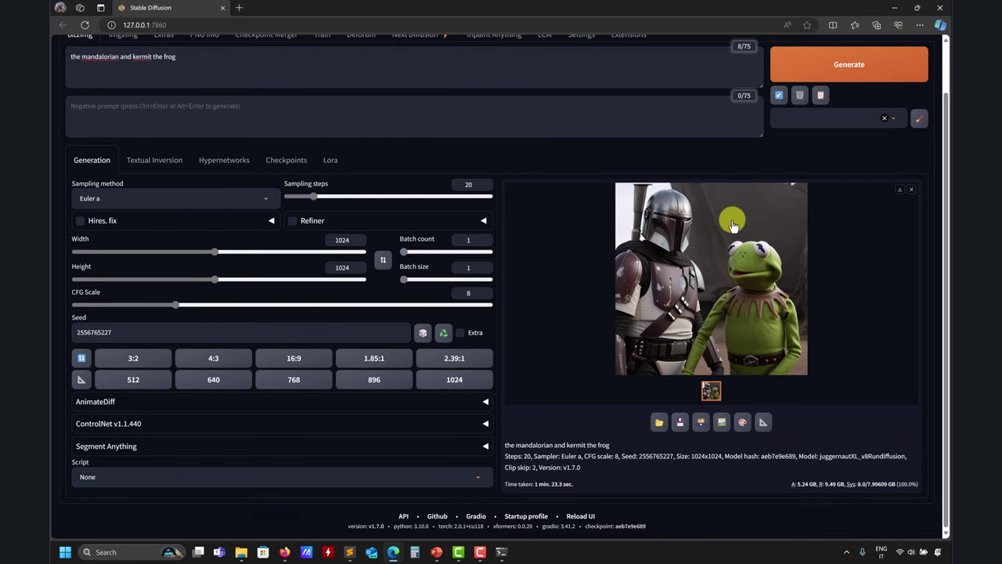
{"action": "right_click", "coordinate": [733, 227]}
{"action": "left_click", "coordinate": [783, 252]}
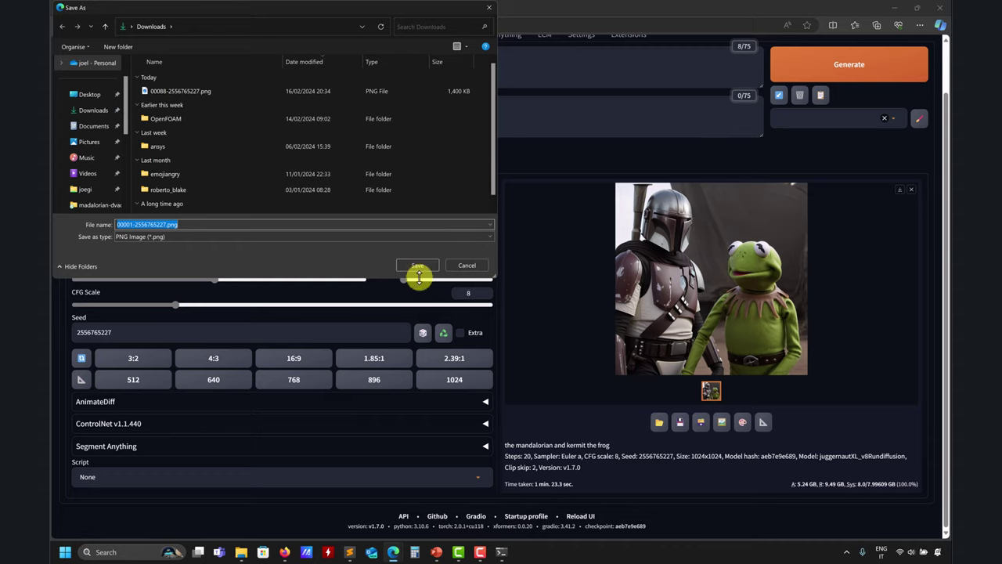
{"action": "left_click", "coordinate": [419, 265]}
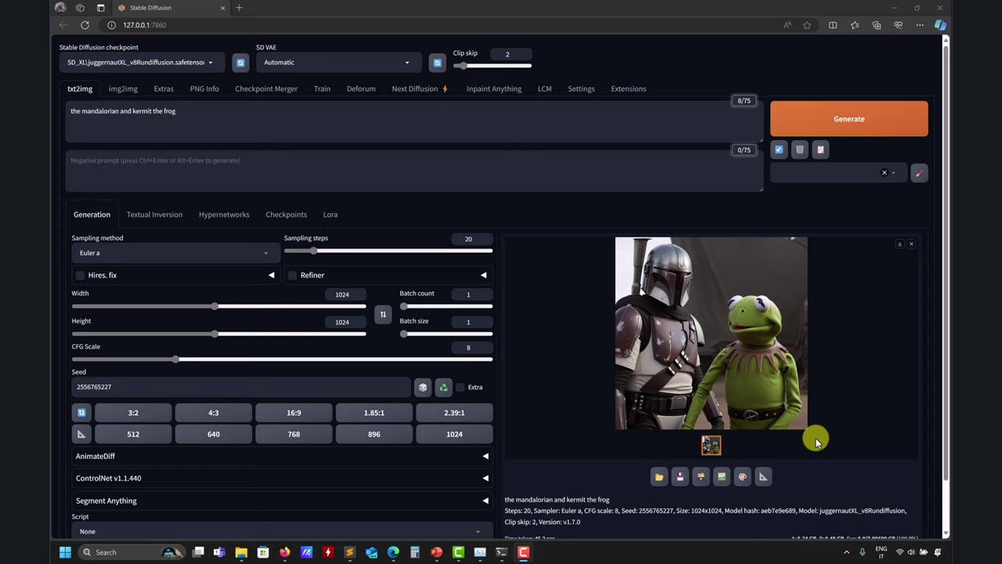
Check the generation time listed below the regenerated image.
{"action": "scroll", "coordinate": [816, 438], "scroll_direction": "down", "scroll_amount": 1}
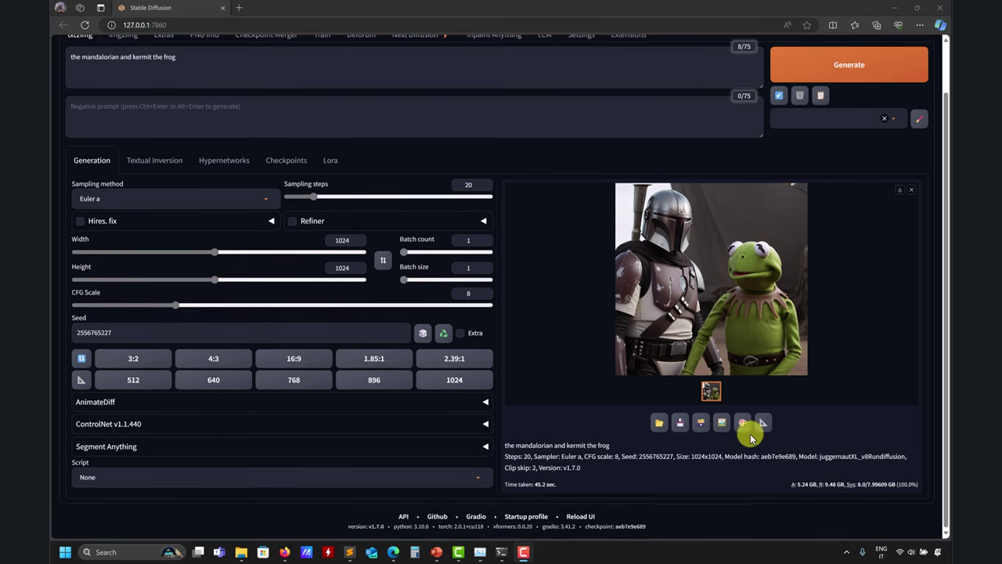
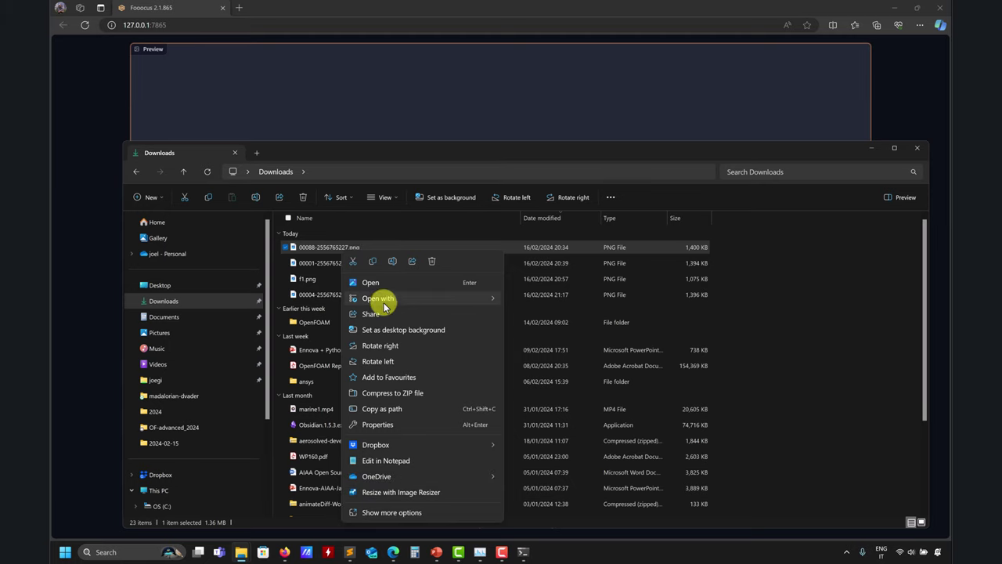
Examine the file details of 00088-2556765227.png in its properties, close them and return to Fooocus.
{"action": "left_click", "coordinate": [377, 425]}
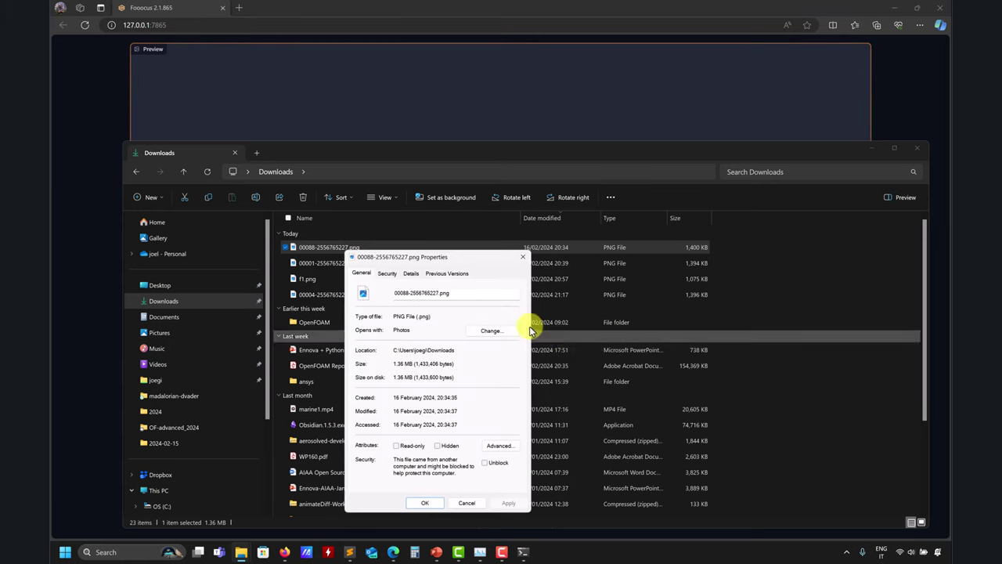
{"action": "left_click", "coordinate": [411, 273]}
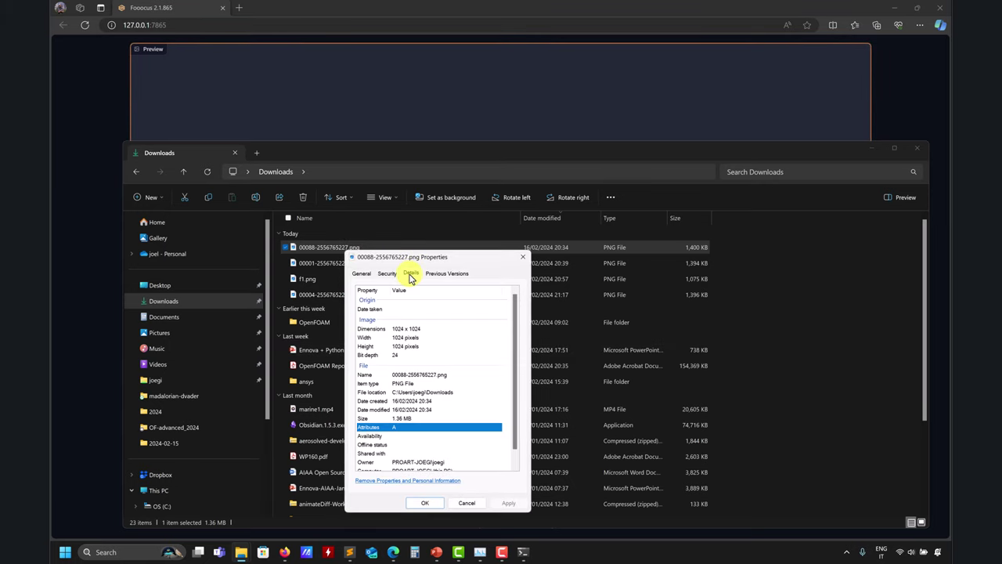
{"action": "left_click", "coordinate": [522, 257]}
{"action": "left_click", "coordinate": [869, 147]}
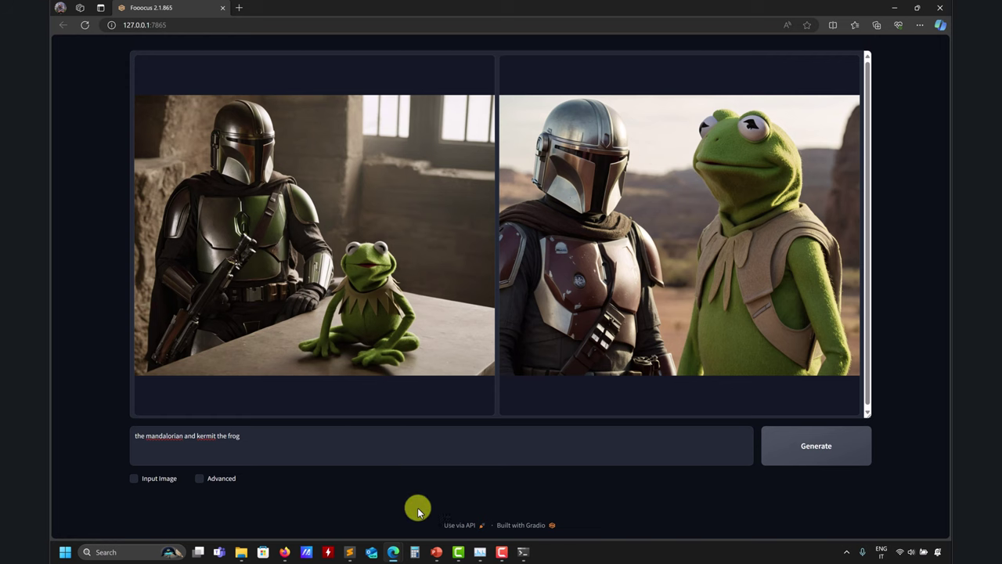
Check Fooocus's generation times in the command window.
{"action": "left_click", "coordinate": [523, 552]}
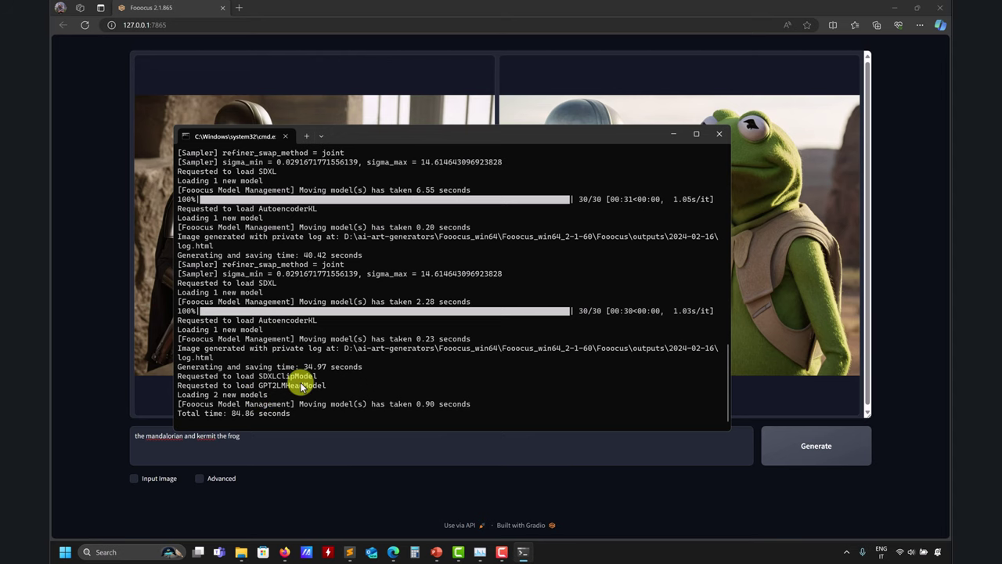
{"action": "left_click", "coordinate": [675, 134]}
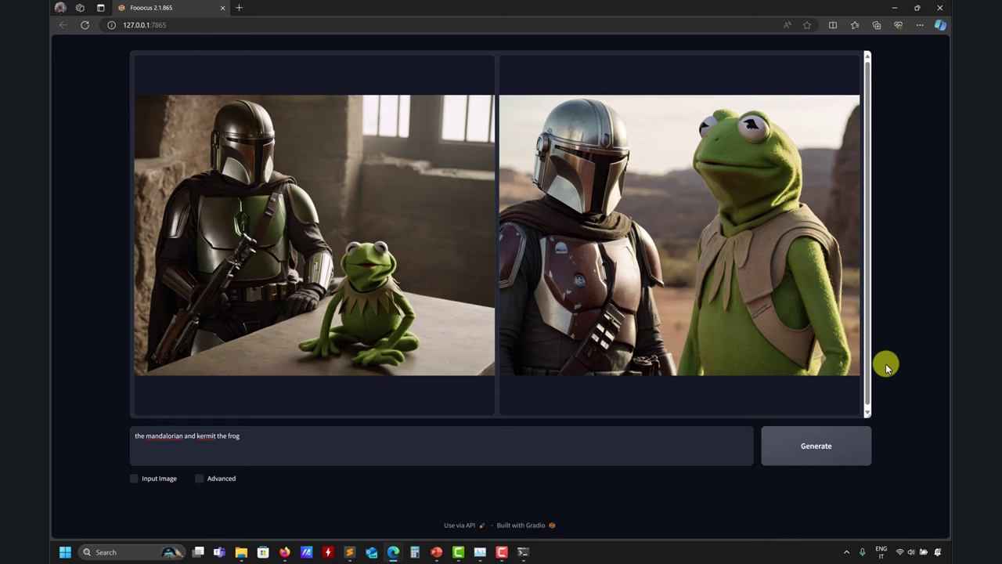
Show the advanced settings and set the aspect ratio to 1024×1024 and the image number to 1.
{"action": "left_click", "coordinate": [199, 479]}
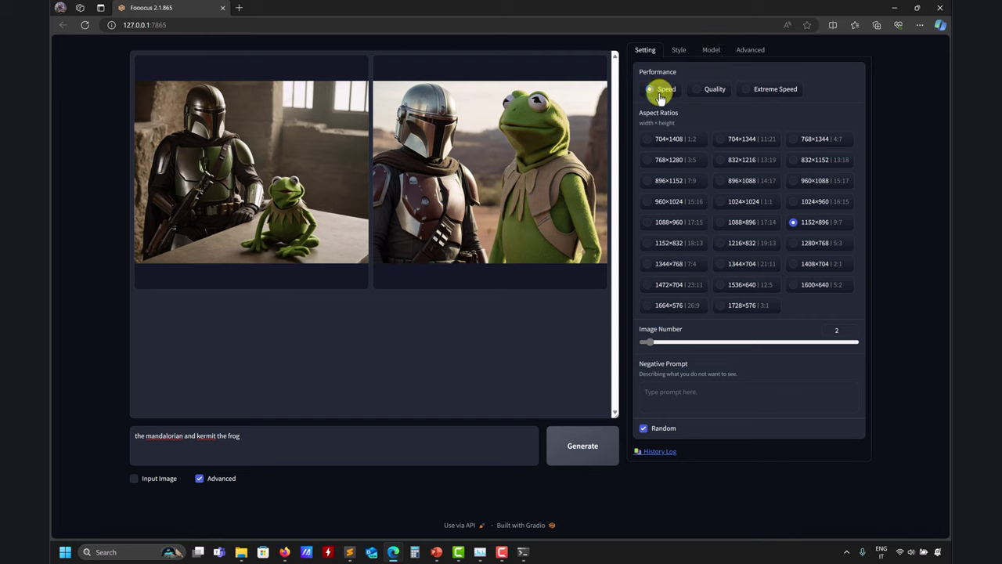
{"action": "left_click", "coordinate": [749, 206]}
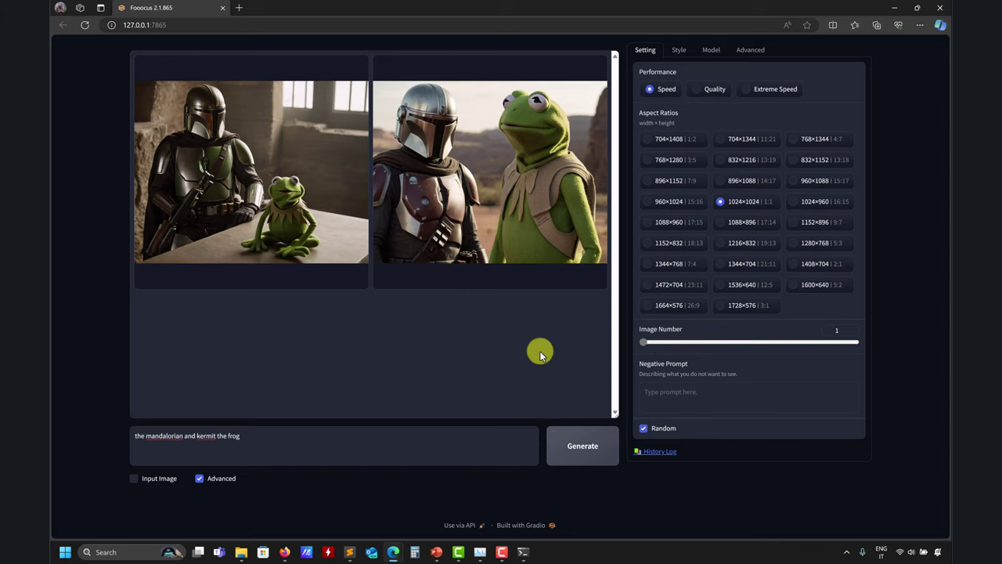
{"action": "left_click", "coordinate": [348, 550]}
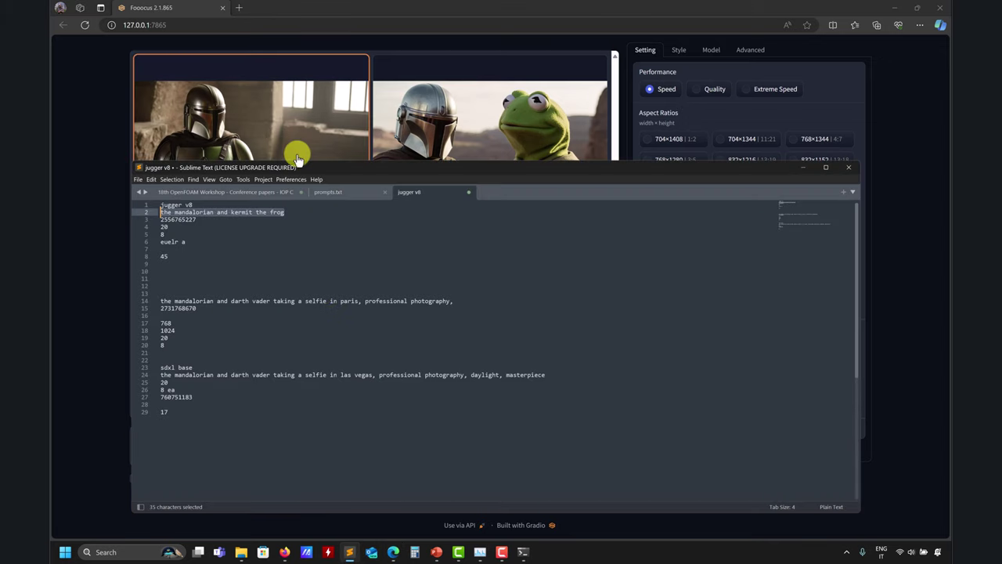
{"action": "triple_click", "coordinate": [181, 223]}
{"action": "double_click", "coordinate": [179, 220]}
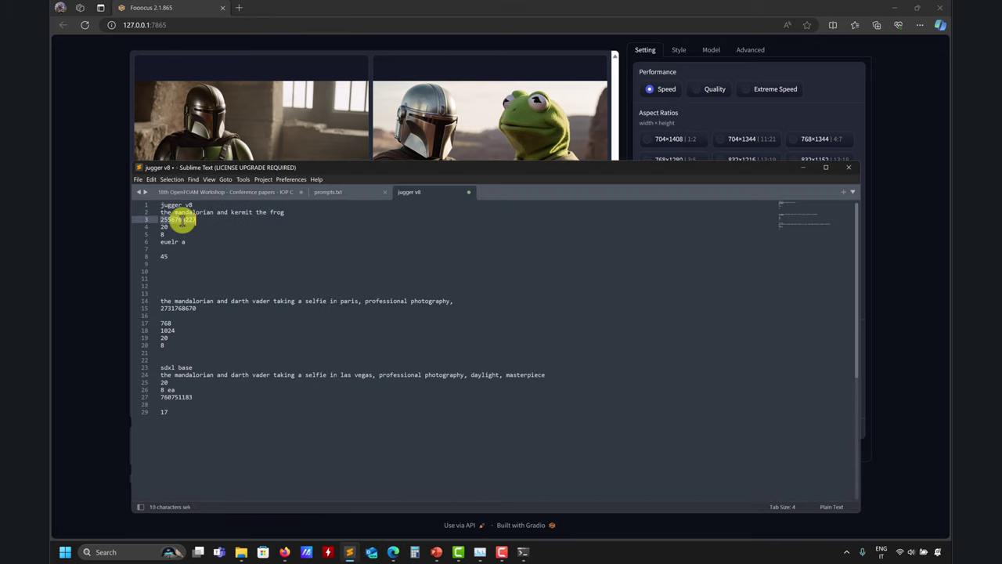
{"action": "left_click", "coordinate": [895, 241]}
{"action": "left_click", "coordinate": [642, 429]}
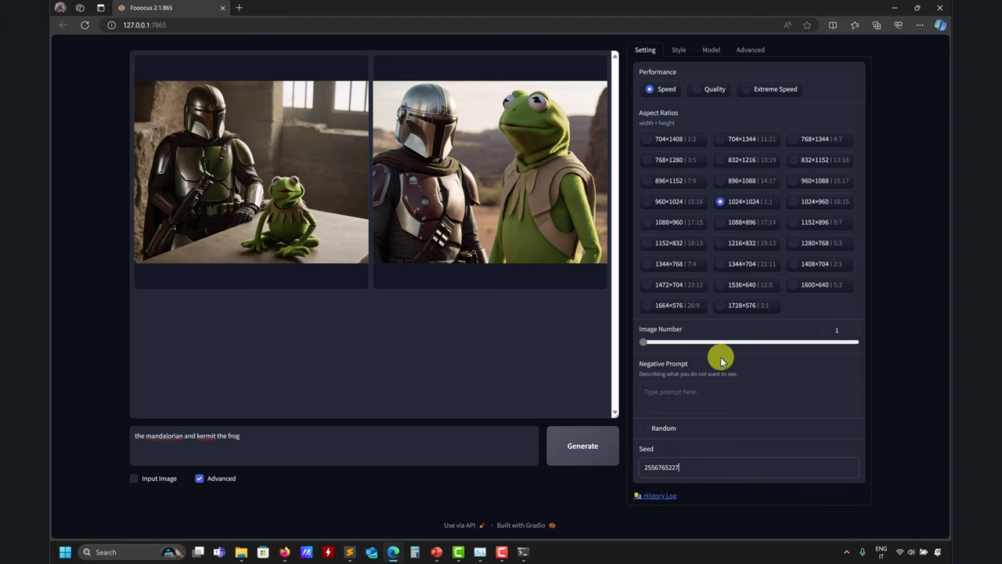
Look through the available styles and set LoRA 1 to None.
{"action": "left_click", "coordinate": [679, 53]}
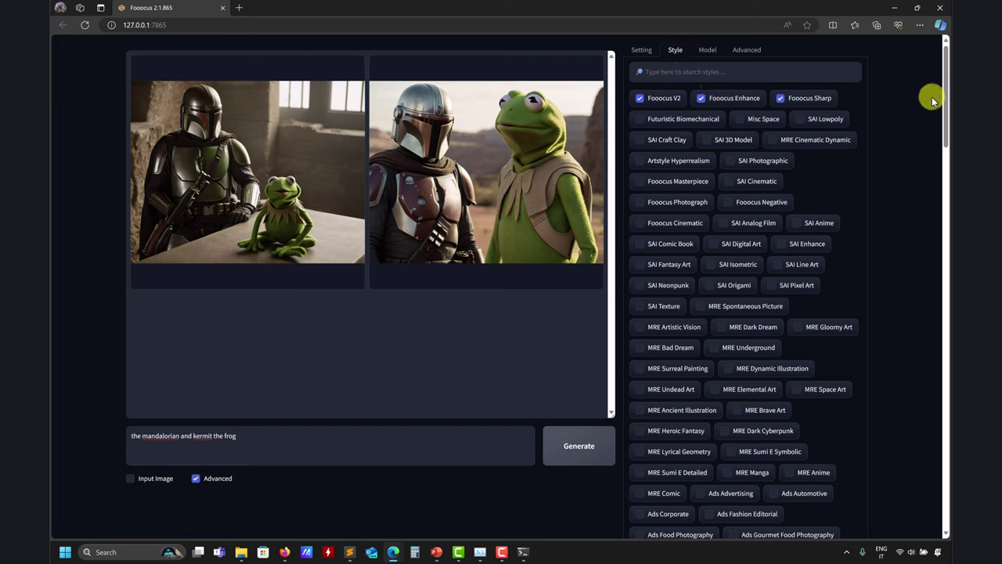
{"action": "mouse_move", "coordinate": [646, 104]}
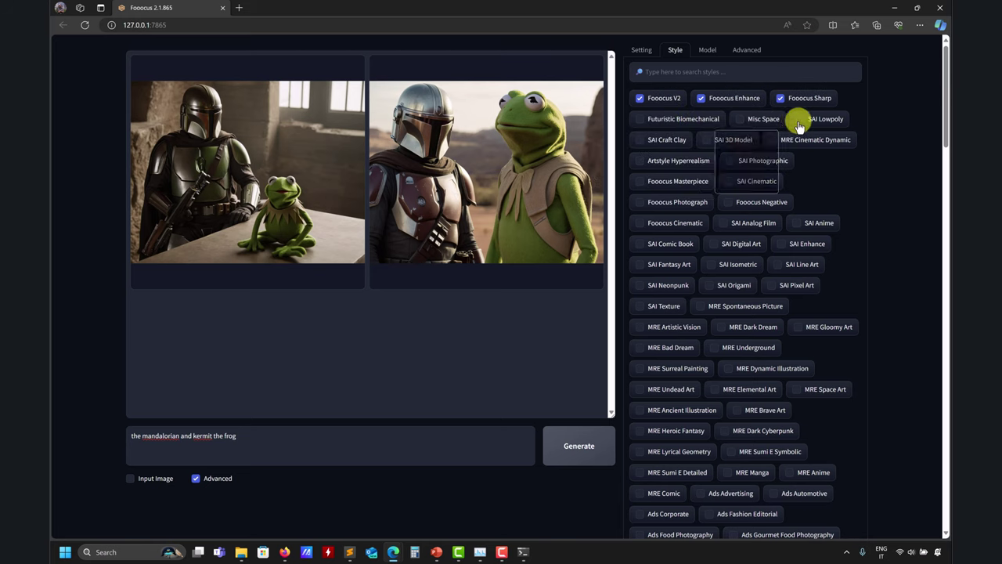
{"action": "scroll", "coordinate": [694, 217], "scroll_direction": "down", "scroll_amount": 6}
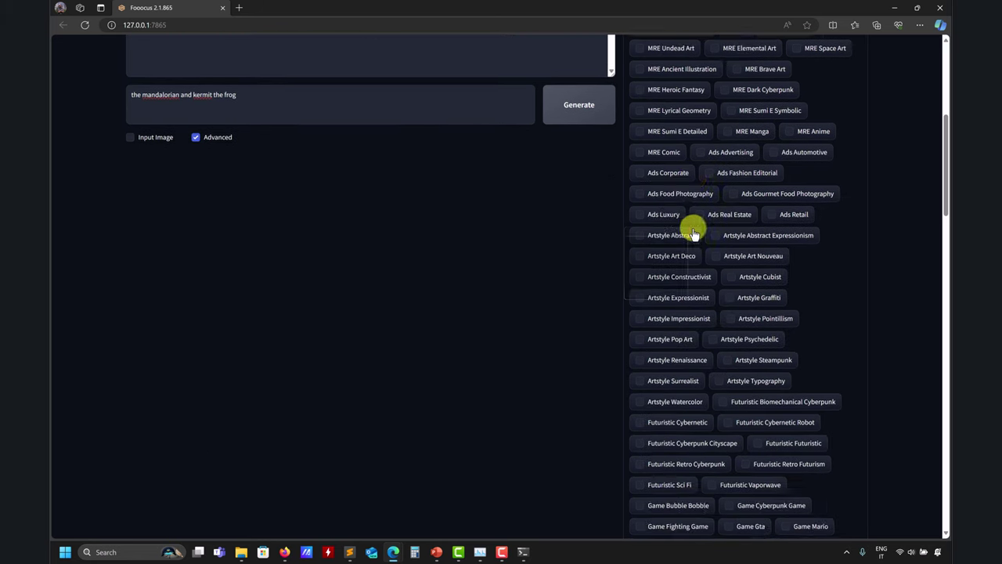
{"action": "scroll", "coordinate": [720, 282], "scroll_direction": "up", "scroll_amount": 6}
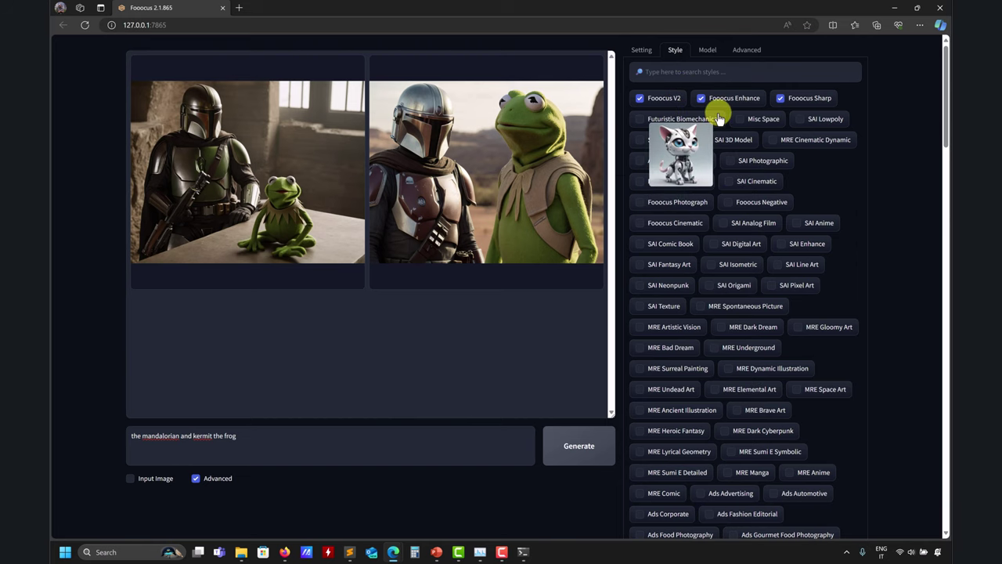
{"action": "left_click", "coordinate": [708, 52]}
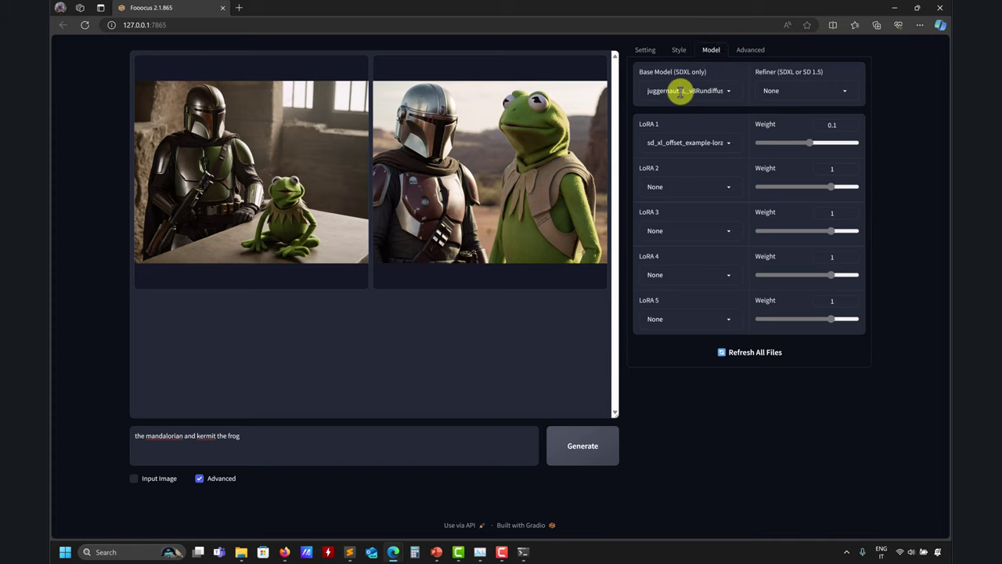
{"action": "left_click", "coordinate": [740, 147]}
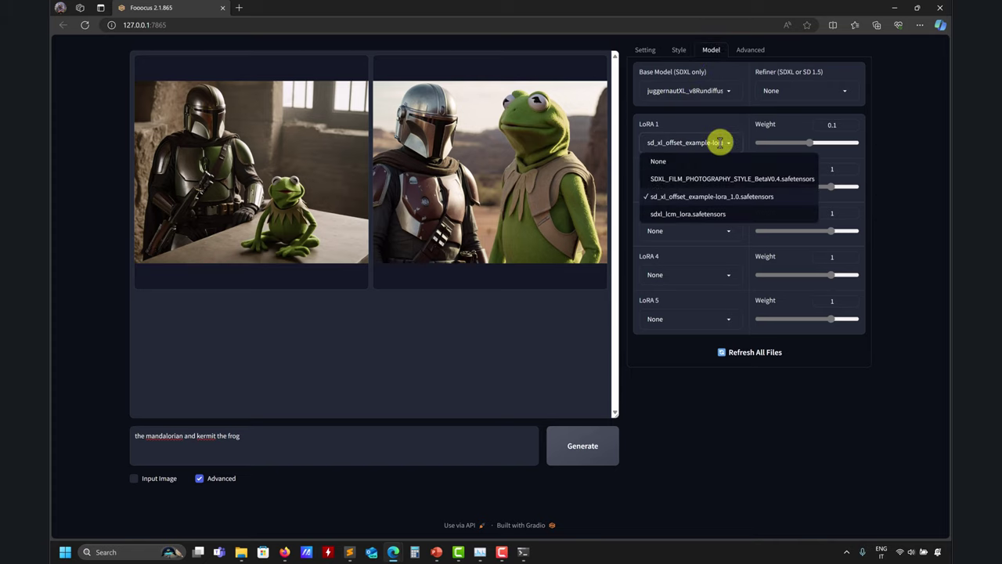
{"action": "left_click", "coordinate": [655, 163]}
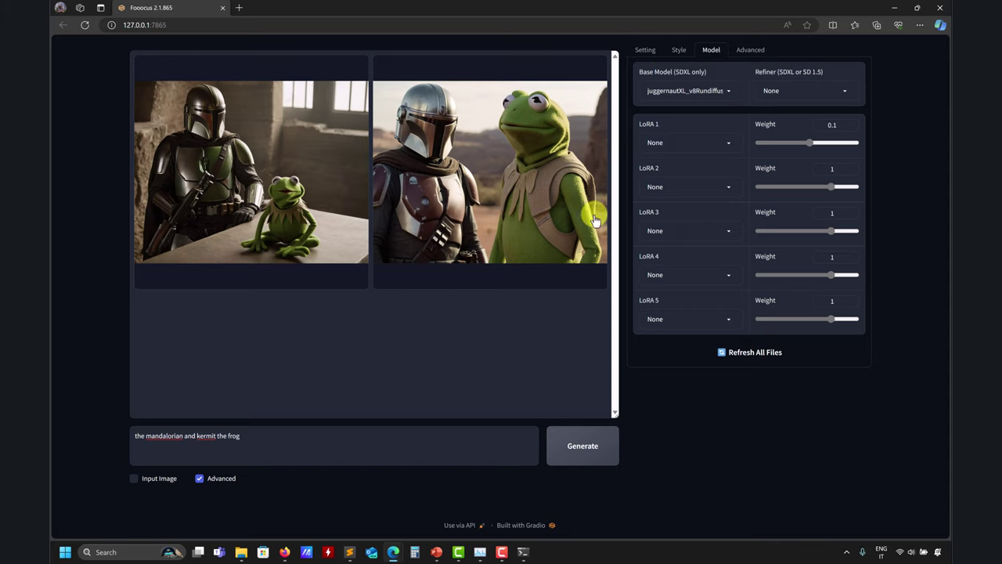
Generate the image with the fixed seed, follow its progress and total time in the command window, and return to the result in Fooocus.
{"action": "left_click", "coordinate": [646, 49]}
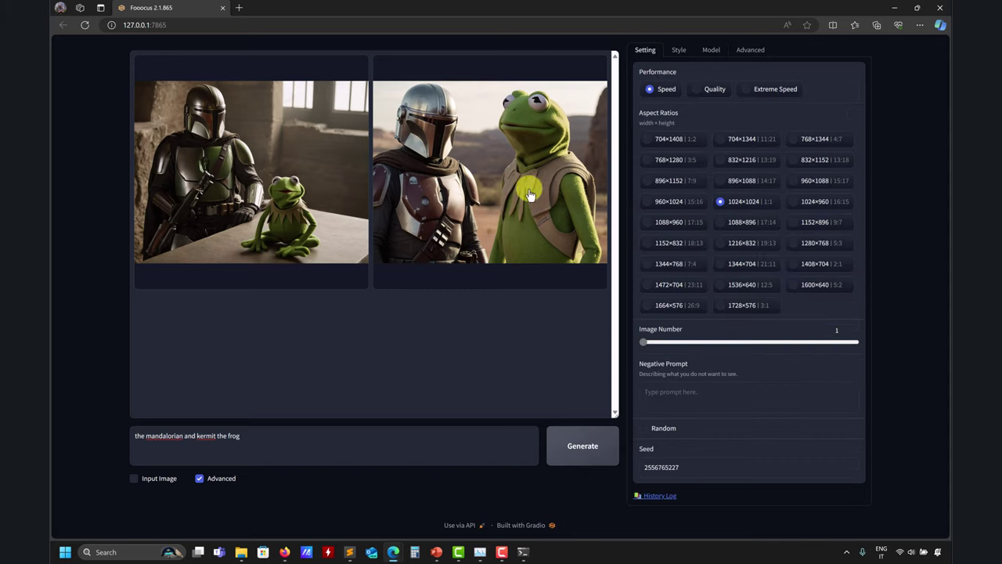
{"action": "left_click", "coordinate": [593, 456]}
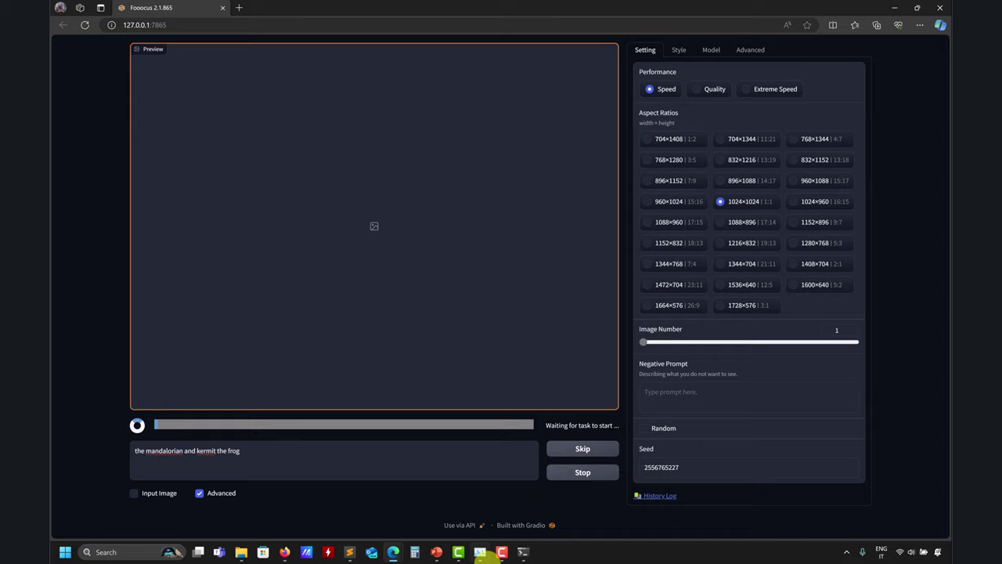
{"action": "left_click", "coordinate": [523, 552]}
{"action": "left_click_drag", "start_coordinate": [501, 134], "coordinate": [644, 61]}
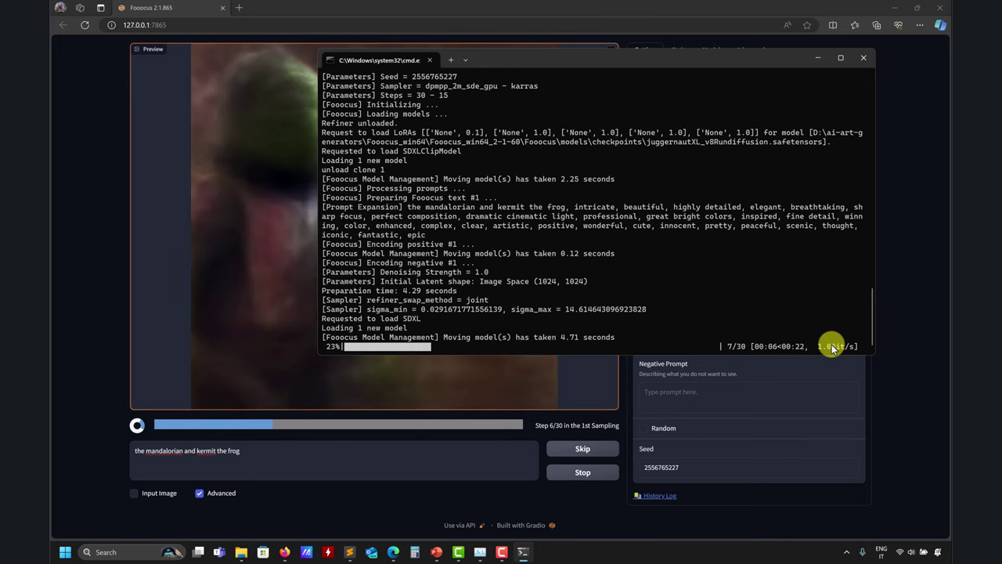
{"action": "mouse_move", "coordinate": [577, 58]}
{"action": "left_mouse_down"}
{"action": "mouse_move", "coordinate": [768, 50]}
{"action": "mouse_move", "coordinate": [352, 190]}
{"action": "mouse_move", "coordinate": [676, 29]}
{"action": "mouse_move", "coordinate": [584, 40]}
{"action": "left_mouse_up"}
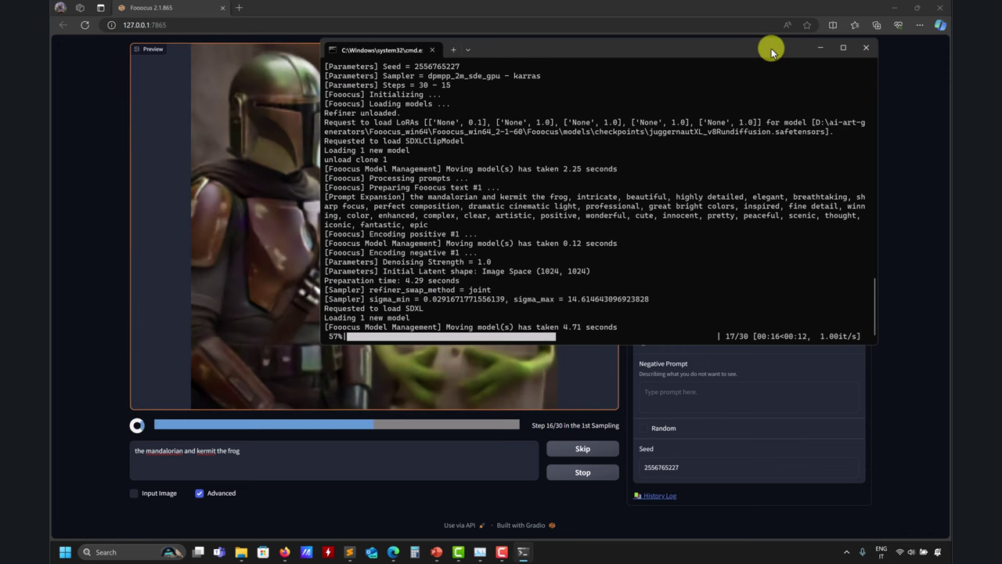
{"action": "left_click_drag", "start_coordinate": [771, 51], "coordinate": [604, 55]}
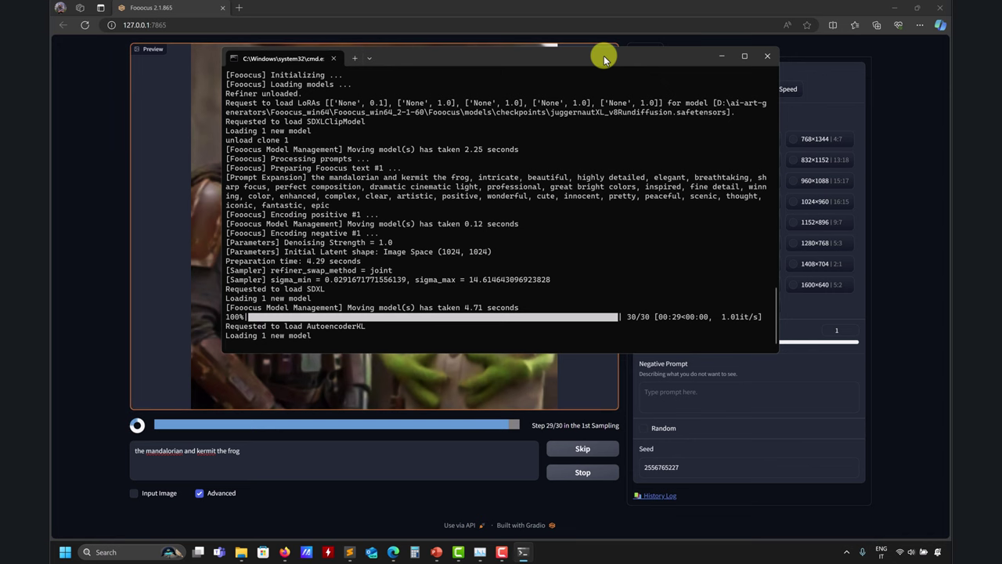
{"action": "left_click_drag", "start_coordinate": [603, 56], "coordinate": [502, 45]}
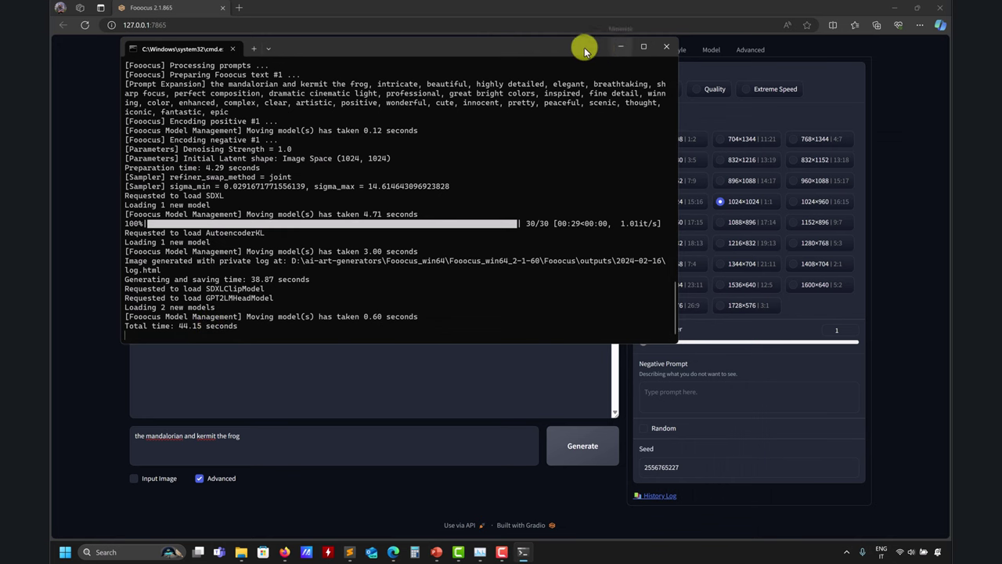
{"action": "left_click_drag", "start_coordinate": [581, 45], "coordinate": [537, 192]}
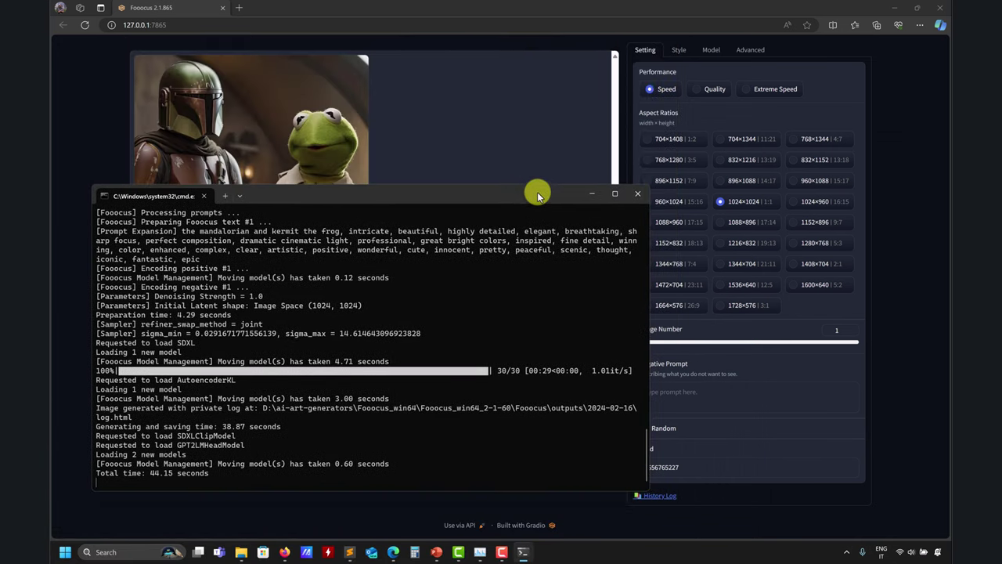
{"action": "left_click", "coordinate": [476, 109]}
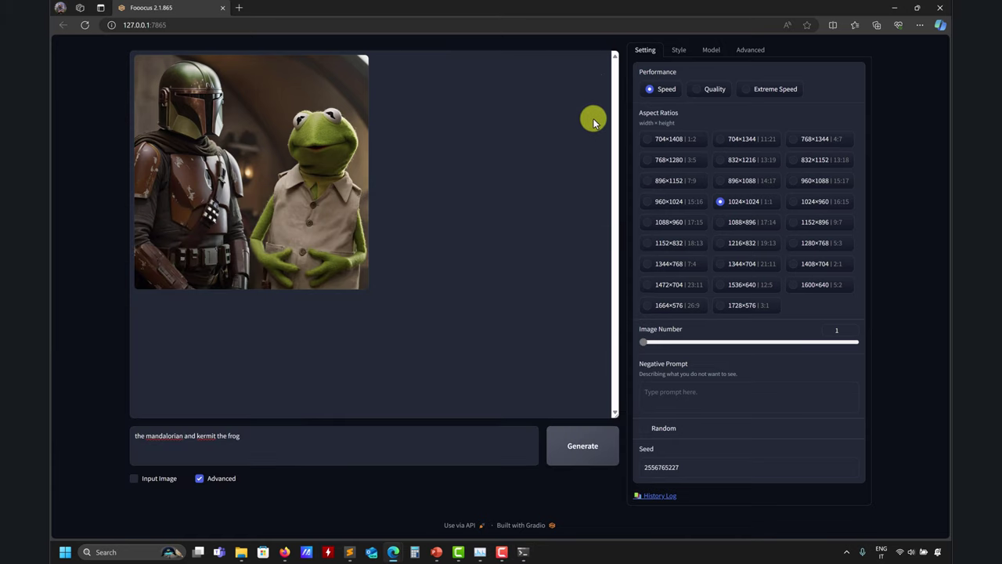
Enable Developer Debug Mode and set the sampler to euler_ancestral.
{"action": "left_click", "coordinate": [753, 52]}
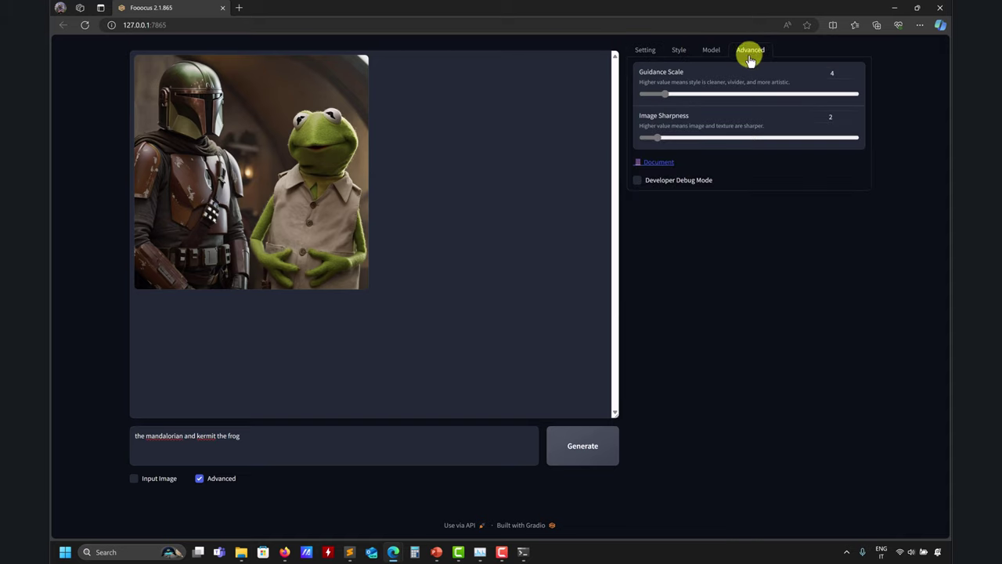
{"action": "left_click", "coordinate": [636, 180]}
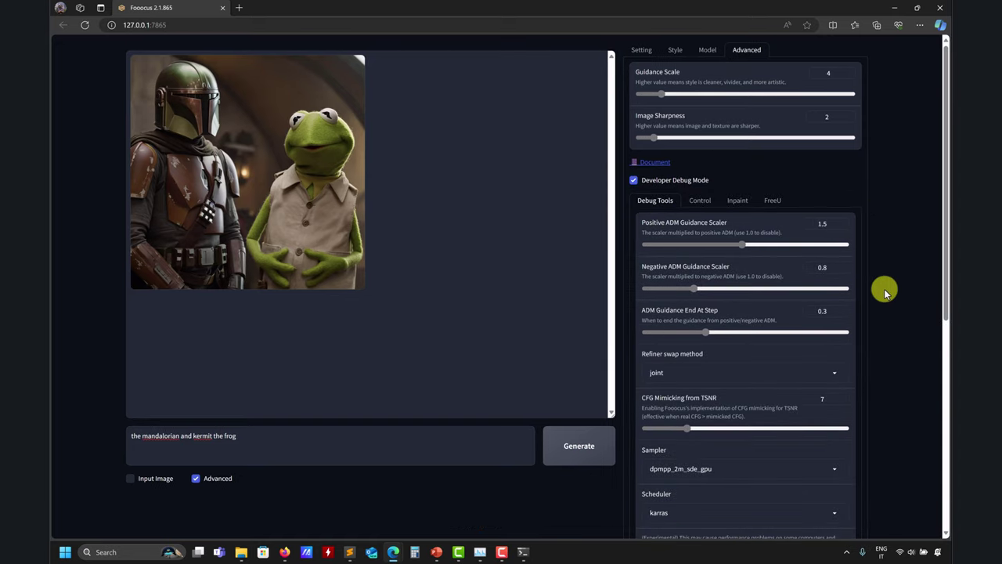
{"action": "scroll", "coordinate": [884, 290], "scroll_direction": "down", "scroll_amount": 2}
{"action": "left_click", "coordinate": [825, 320]}
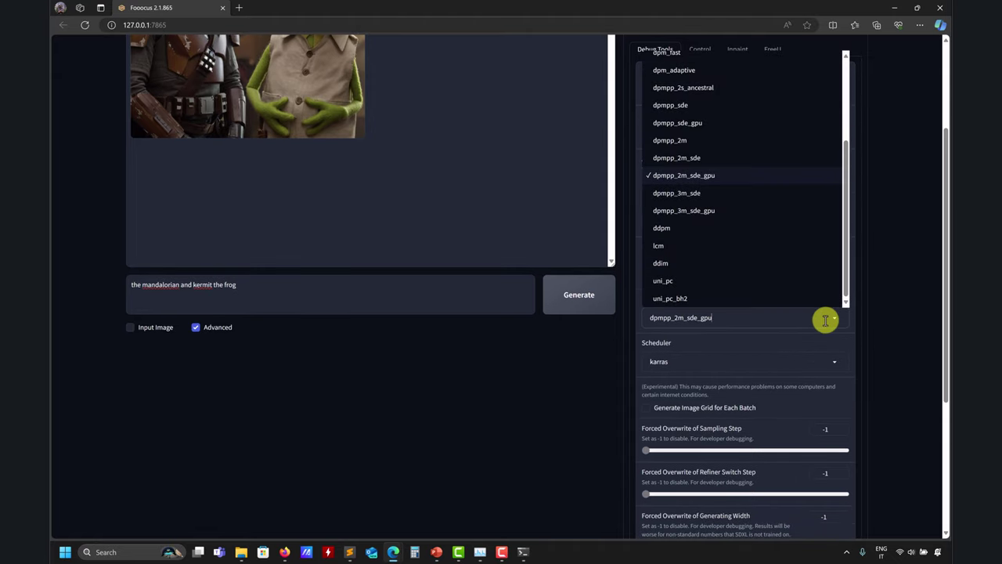
{"action": "scroll", "coordinate": [680, 202], "scroll_direction": "up", "scroll_amount": 2}
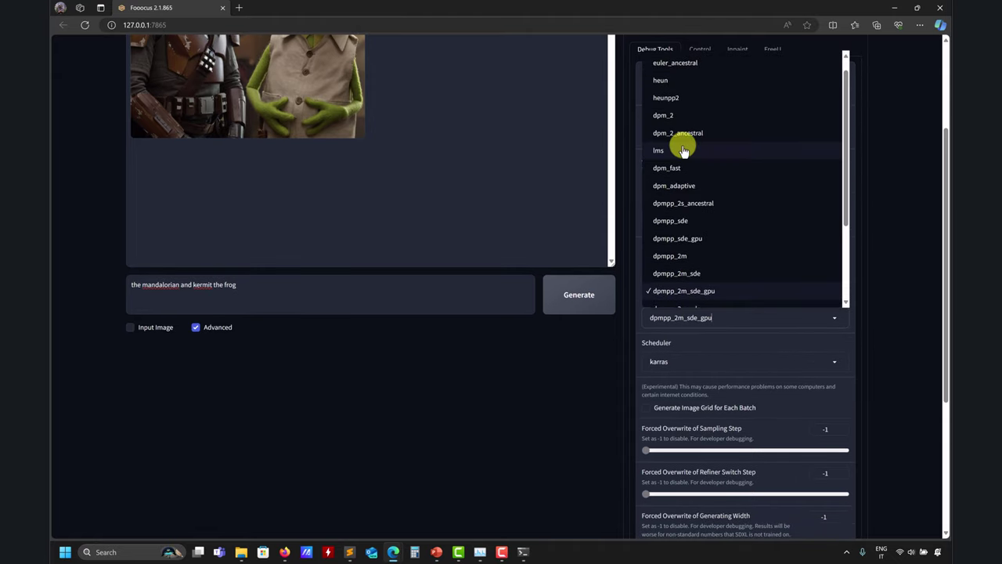
{"action": "scroll", "coordinate": [682, 110], "scroll_direction": "up", "scroll_amount": 1}
{"action": "left_click", "coordinate": [682, 73]}
Set Forced Overwrite of Sampling Step to 20 and CFG Mimicking from TSNR to 8.
{"action": "scroll", "coordinate": [885, 311], "scroll_direction": "down", "scroll_amount": 2}
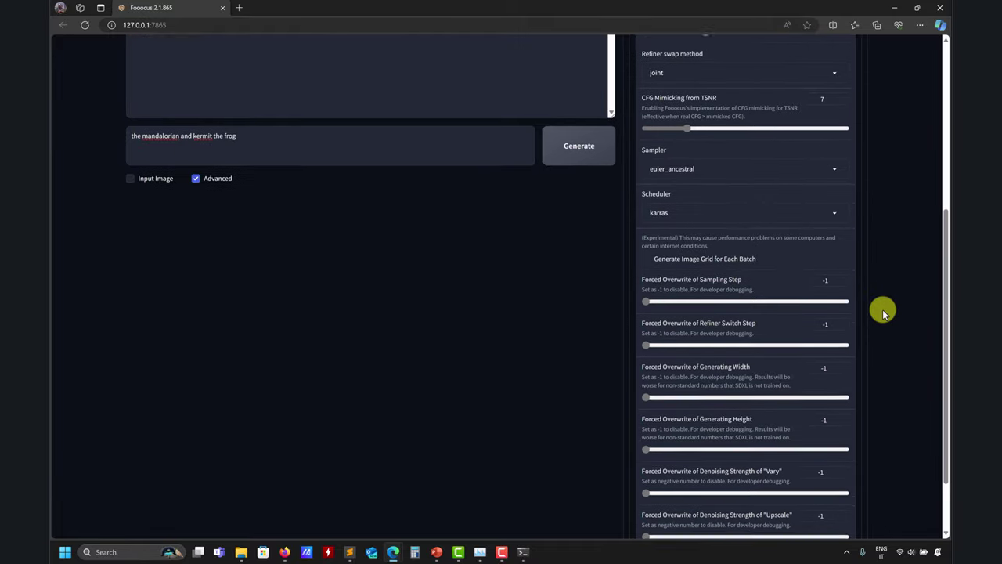
{"action": "left_click_drag", "start_coordinate": [647, 302], "coordinate": [667, 303]}
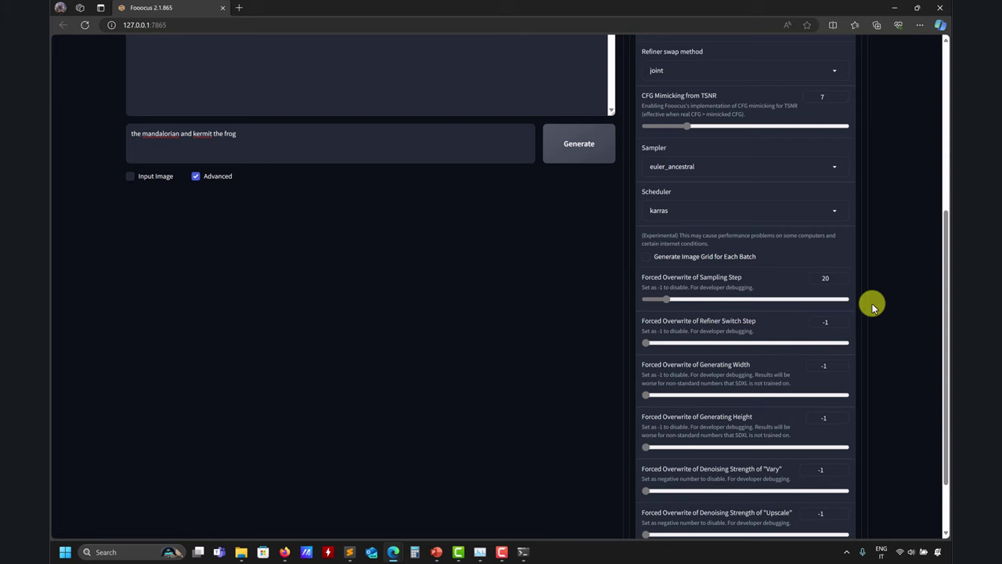
{"action": "scroll", "coordinate": [874, 307], "scroll_direction": "up", "scroll_amount": 1}
{"action": "scroll", "coordinate": [874, 307], "scroll_direction": "up", "scroll_amount": 3}
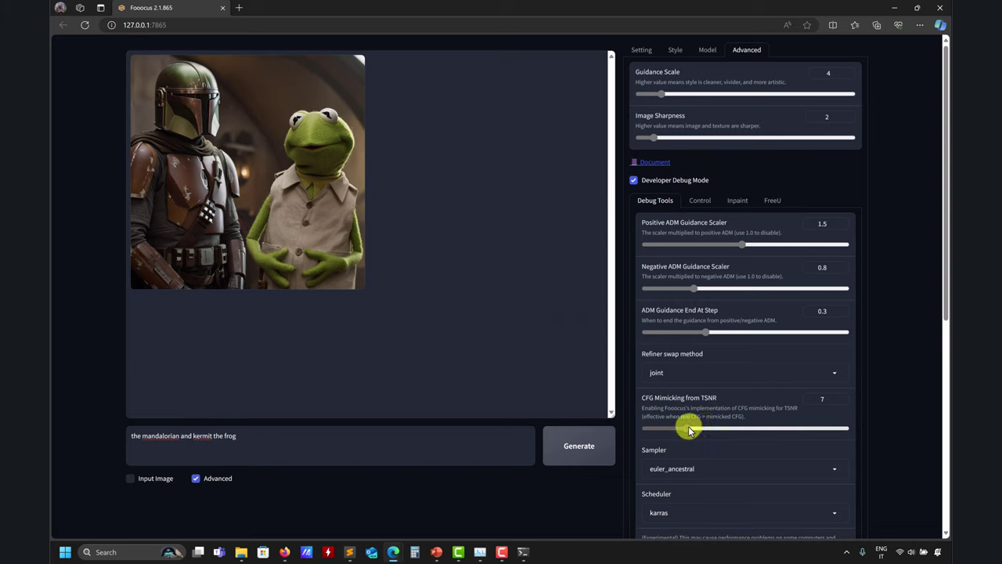
{"action": "double_click", "coordinate": [822, 400]}
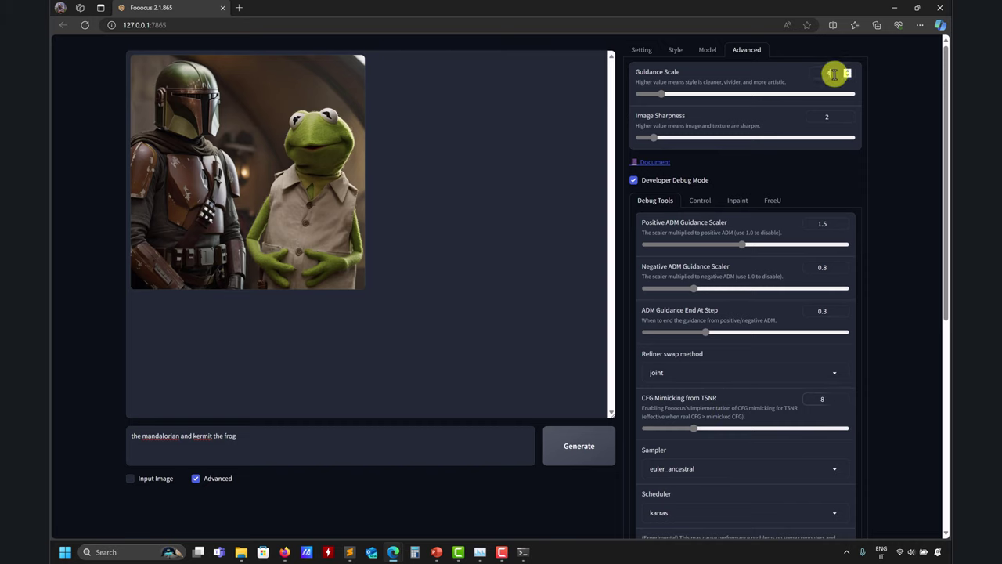
Set the Guidance Scale to 14 and check the refiner swap method options without changing the choice.
{"action": "left_click", "coordinate": [828, 72]}
{"action": "type", "text": "1"}
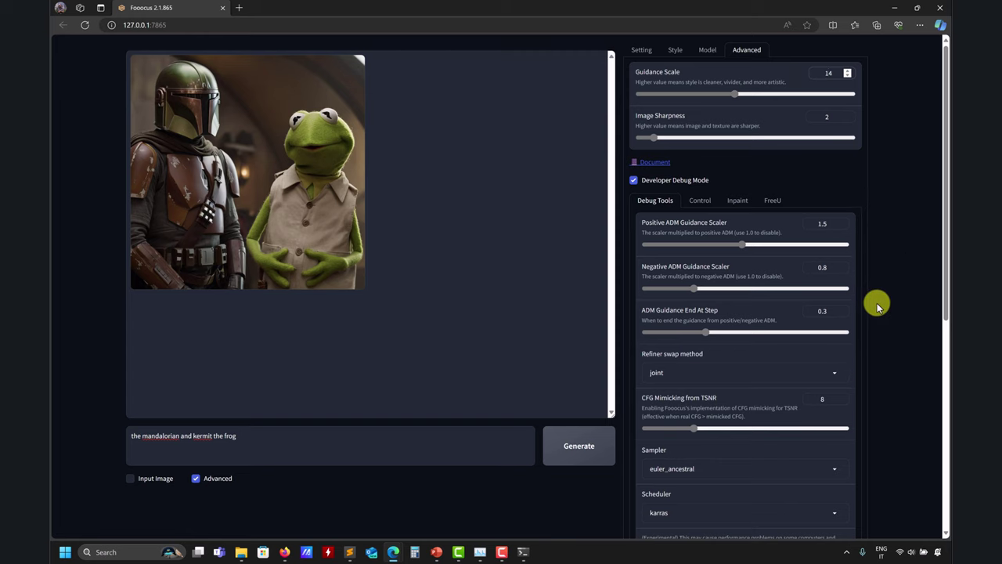
{"action": "scroll", "coordinate": [876, 306], "scroll_direction": "down", "scroll_amount": 4}
{"action": "scroll", "coordinate": [873, 302], "scroll_direction": "up", "scroll_amount": 3}
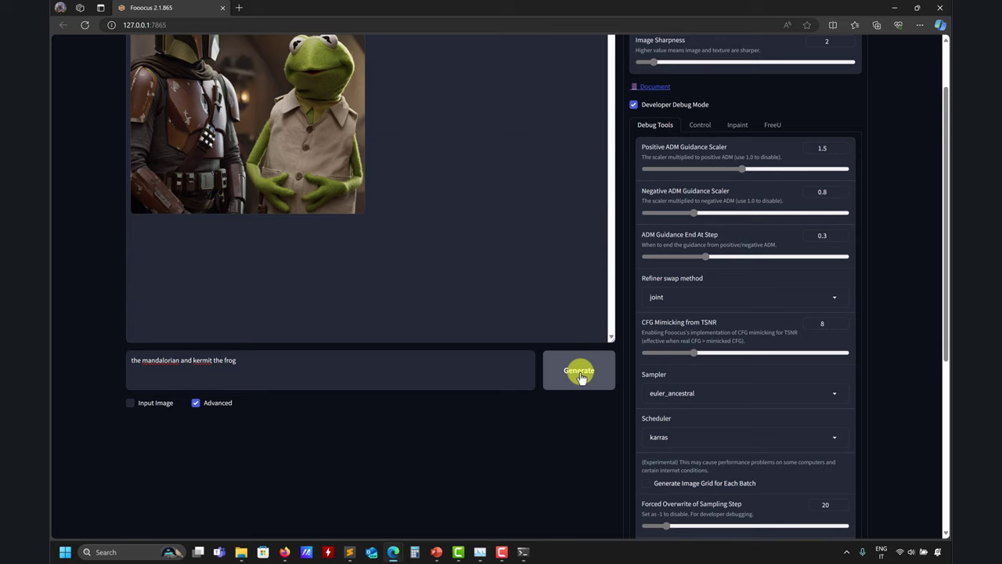
{"action": "left_click", "coordinate": [736, 296]}
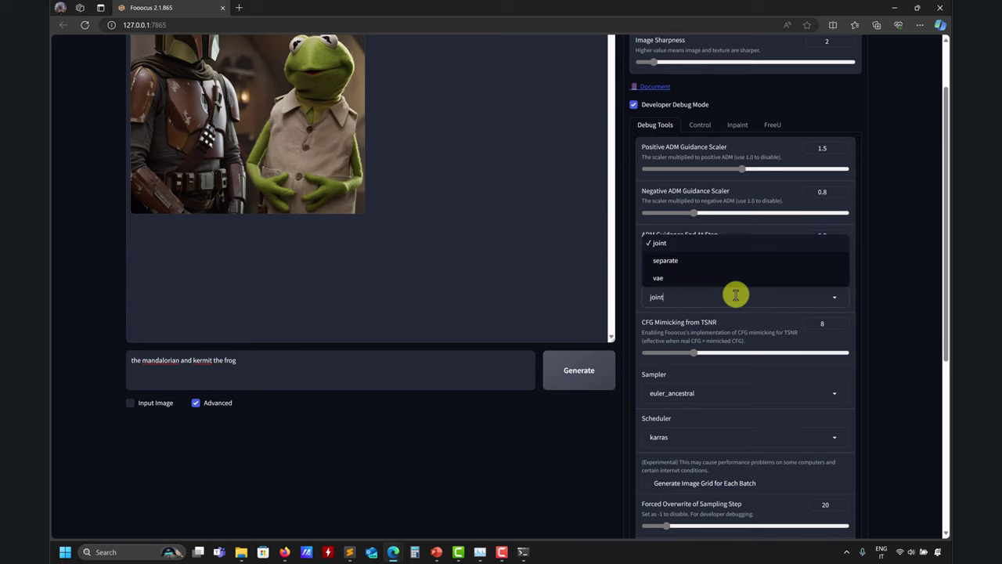
{"action": "left_click", "coordinate": [508, 456]}
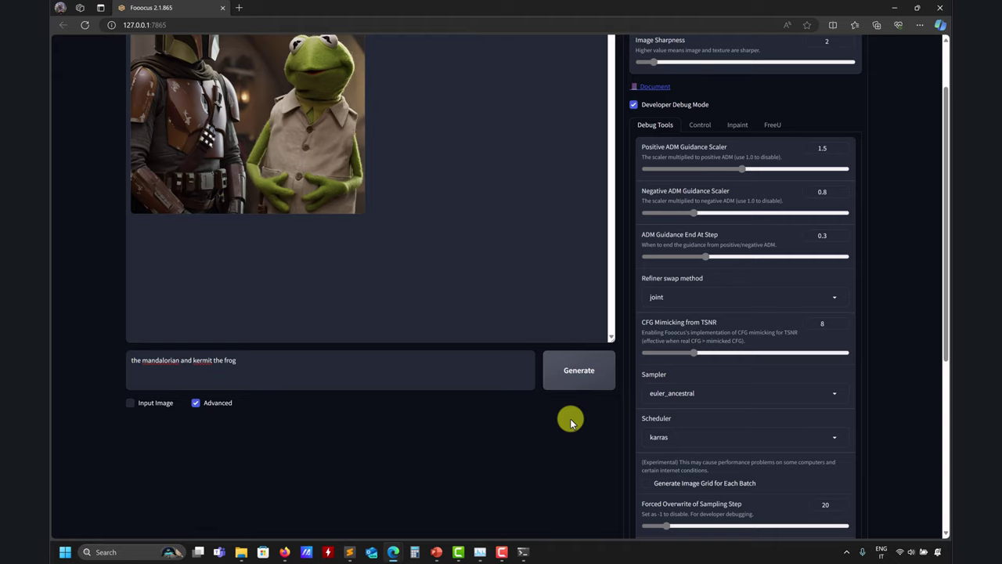
Generate the image with the changed debug settings, follow the sampling progress in the command window, and return to the finished result.
{"action": "left_click", "coordinate": [577, 368]}
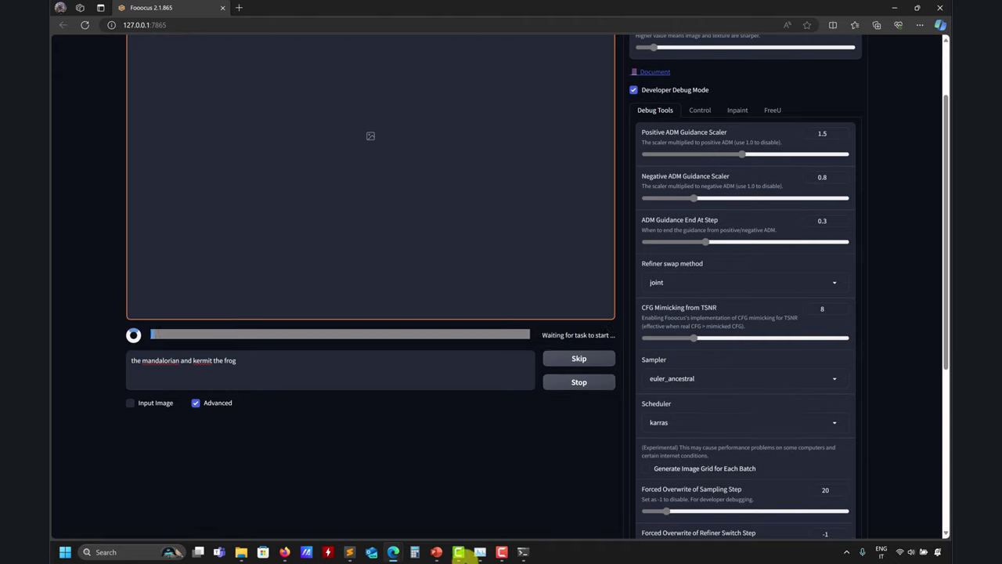
{"action": "left_click", "coordinate": [522, 553]}
{"action": "left_click_drag", "start_coordinate": [472, 190], "coordinate": [744, 24]}
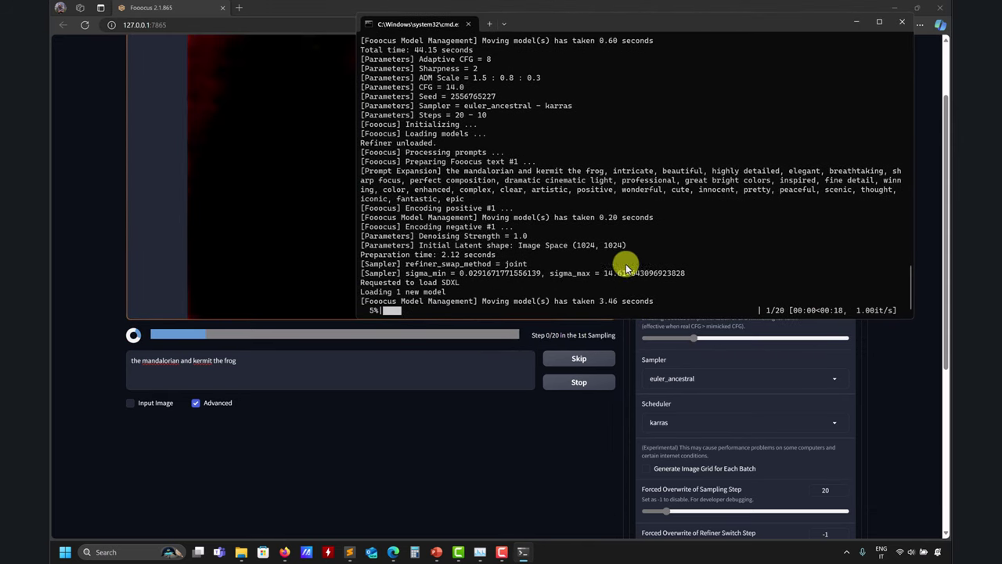
{"action": "left_click", "coordinate": [857, 21]}
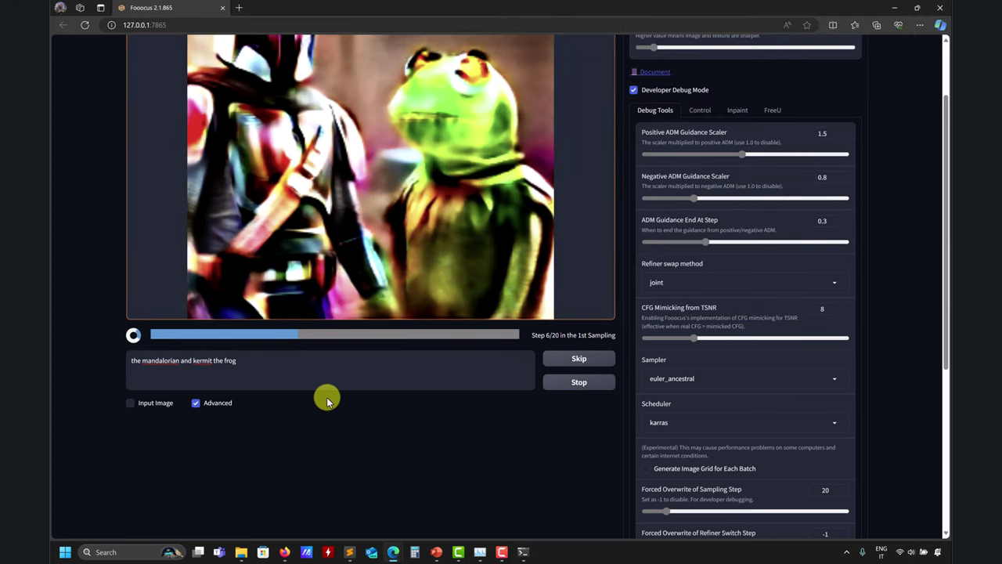
{"action": "scroll", "coordinate": [327, 397], "scroll_direction": "up", "scroll_amount": 2}
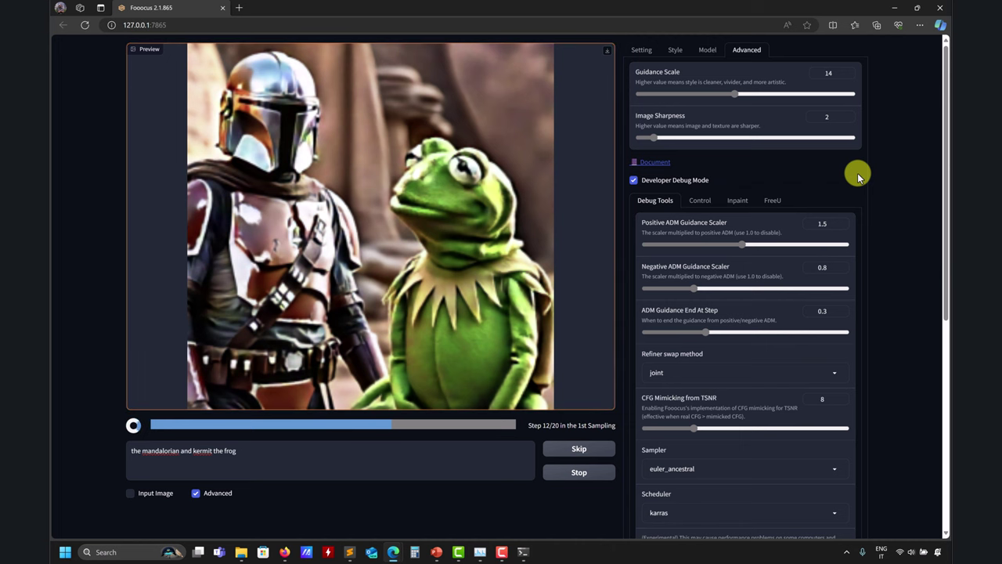
{"action": "left_click", "coordinate": [522, 551]}
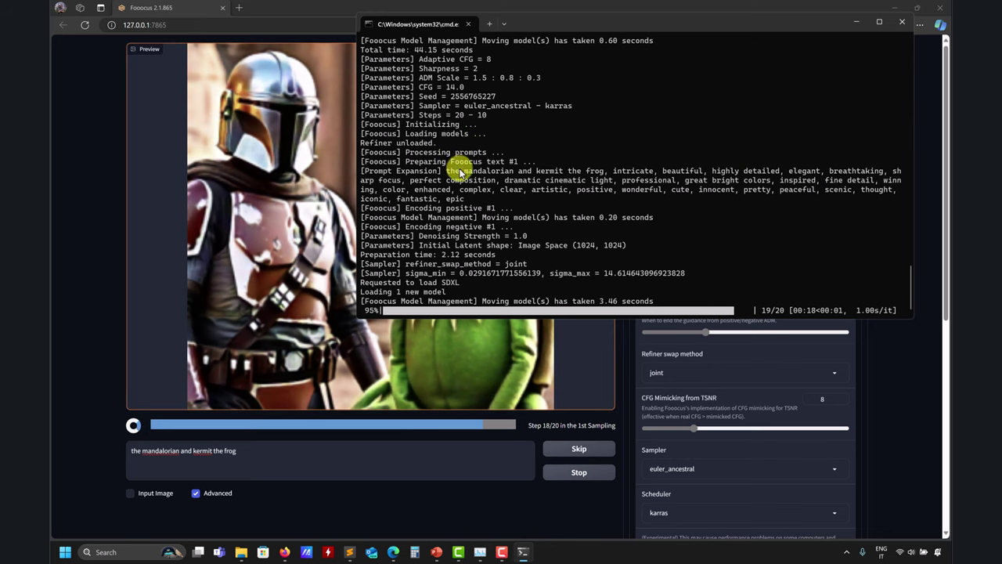
{"action": "left_click", "coordinate": [854, 24]}
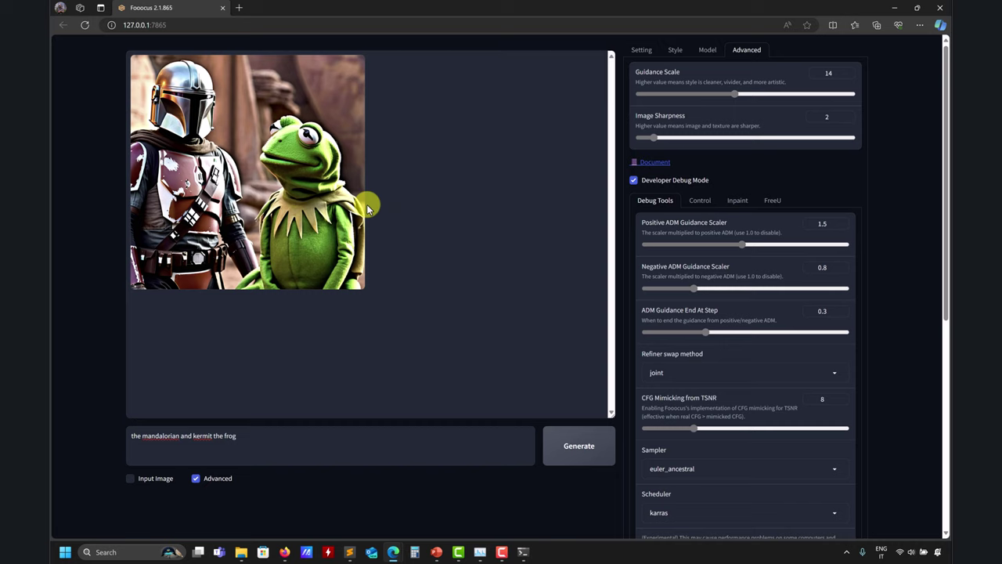
Enable Input Image to look over the Upscale or Variation options, and turn it off again without using them.
{"action": "left_click", "coordinate": [135, 478]}
{"action": "scroll", "coordinate": [86, 462], "scroll_direction": "down", "scroll_amount": 5}
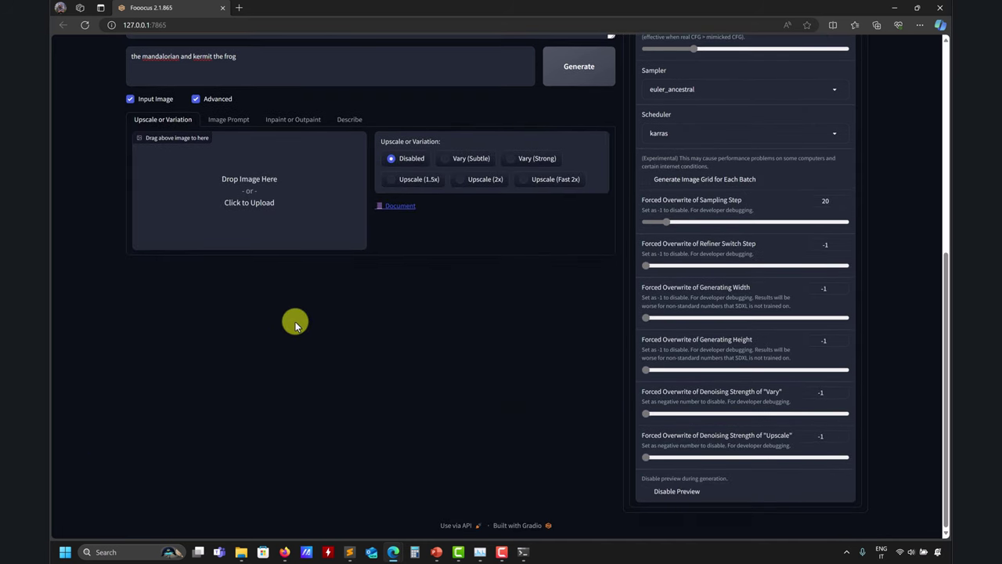
{"action": "scroll", "coordinate": [295, 325], "scroll_direction": "up", "scroll_amount": 3}
{"action": "left_click", "coordinate": [165, 252]}
{"action": "scroll", "coordinate": [101, 271], "scroll_direction": "up", "scroll_amount": 3}
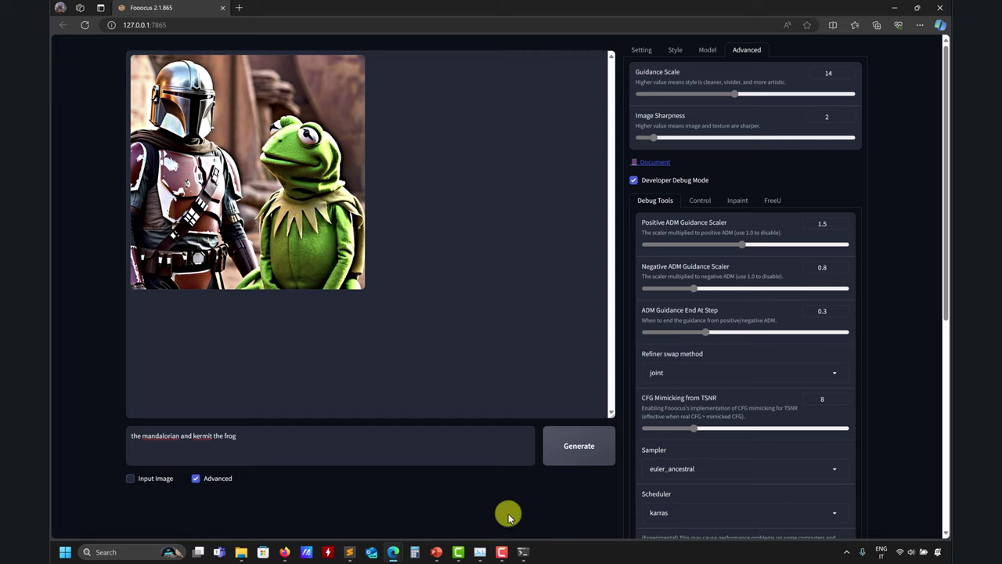
Check the total generation time in the command window and record "45 a1111" and "29 fooocus" in the Sublime Text notes.
{"action": "left_click", "coordinate": [523, 551]}
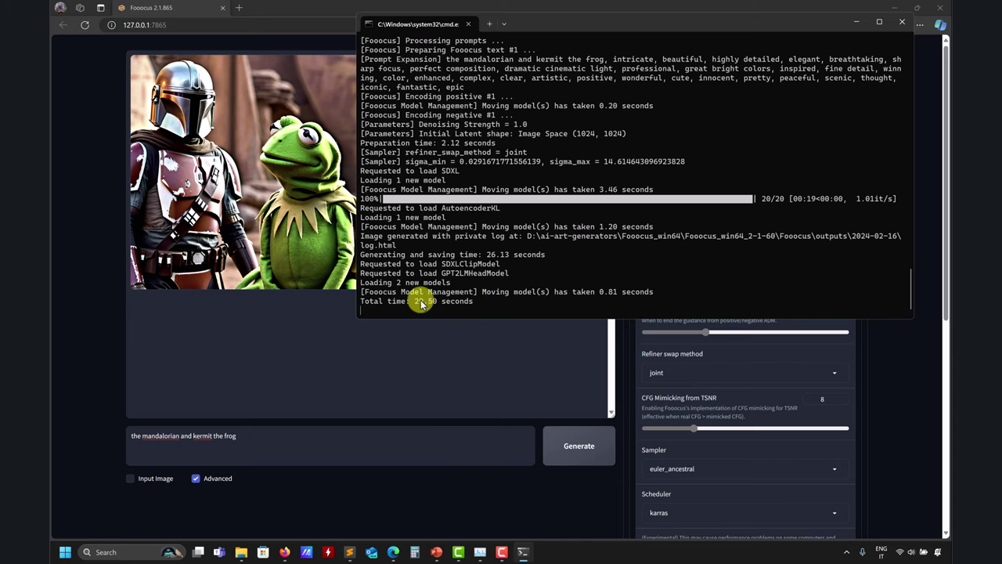
{"action": "left_click", "coordinate": [349, 551]}
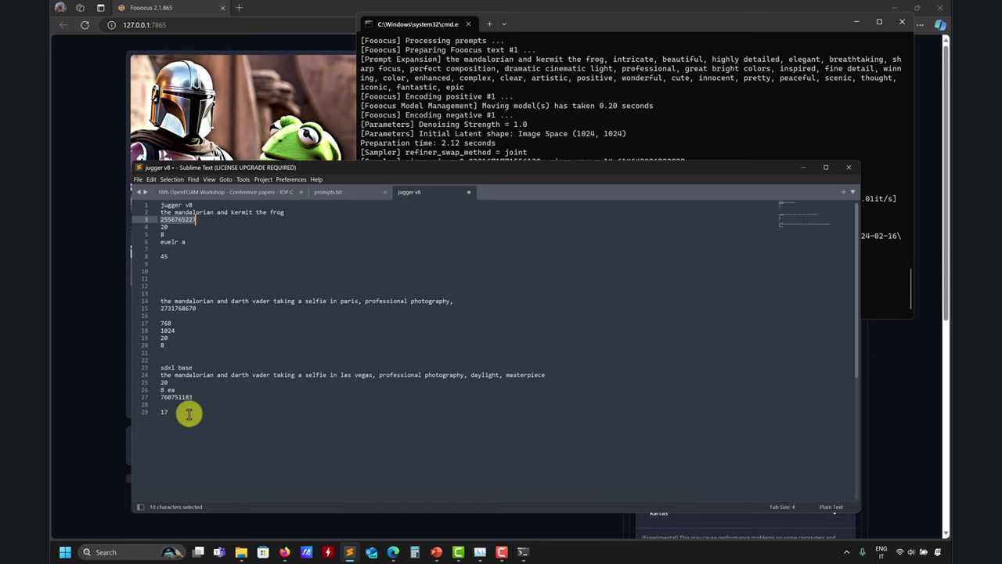
{"action": "left_click", "coordinate": [235, 286]}
{"action": "left_click", "coordinate": [170, 265]}
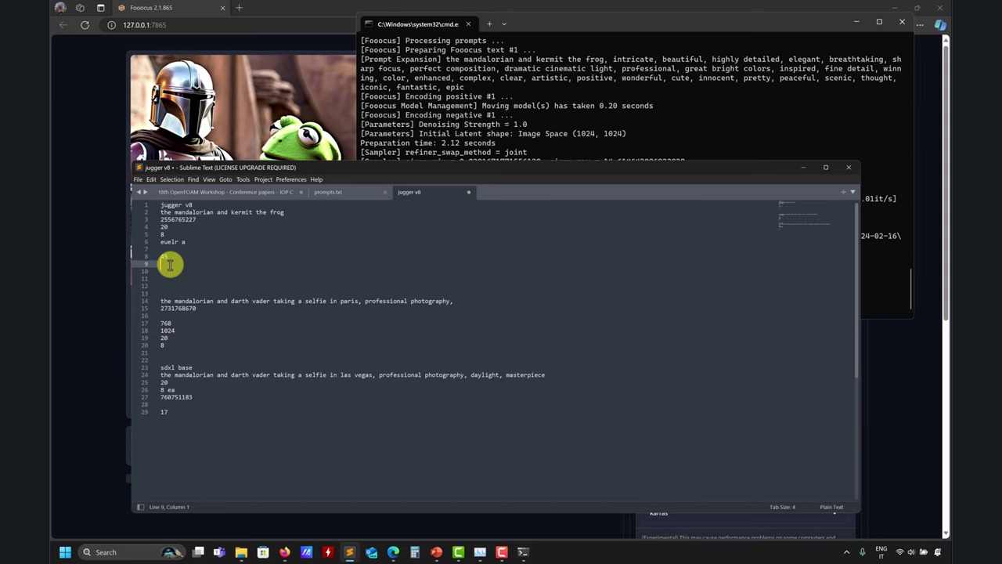
{"action": "type", "text": "25"}
{"action": "left_click", "coordinate": [170, 253]}
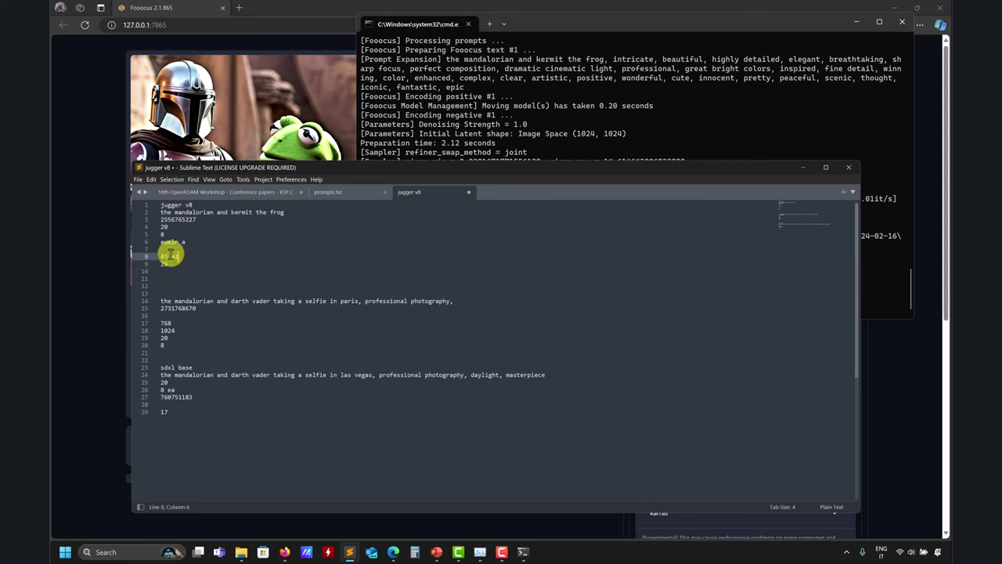
{"action": "key", "text": "Down"}
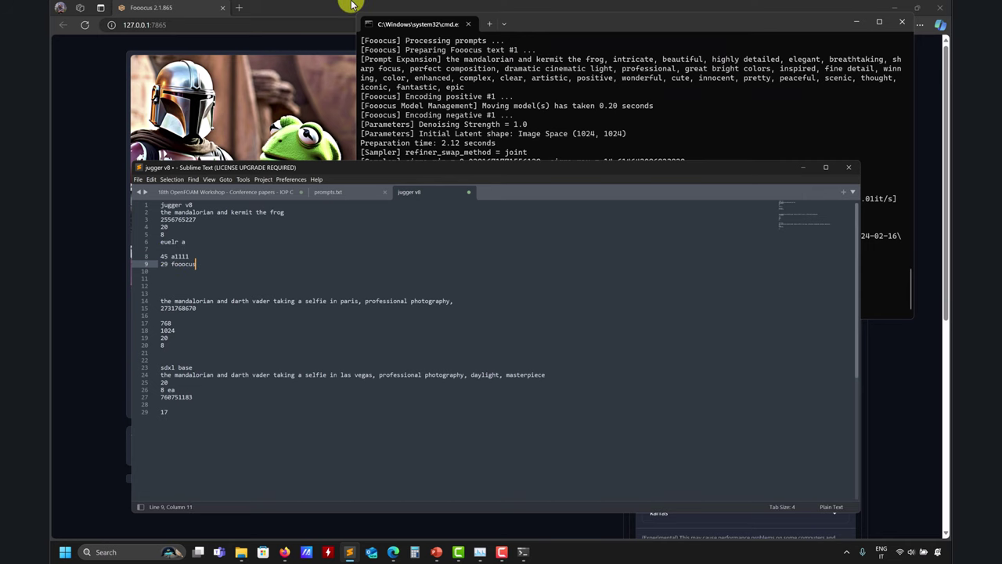
Switch back to Fooocus, set the Guidance Scale to 4, and lower Forced Overwrite of Sampling Step to its minimum.
{"action": "key", "text": "alt+Tab"}
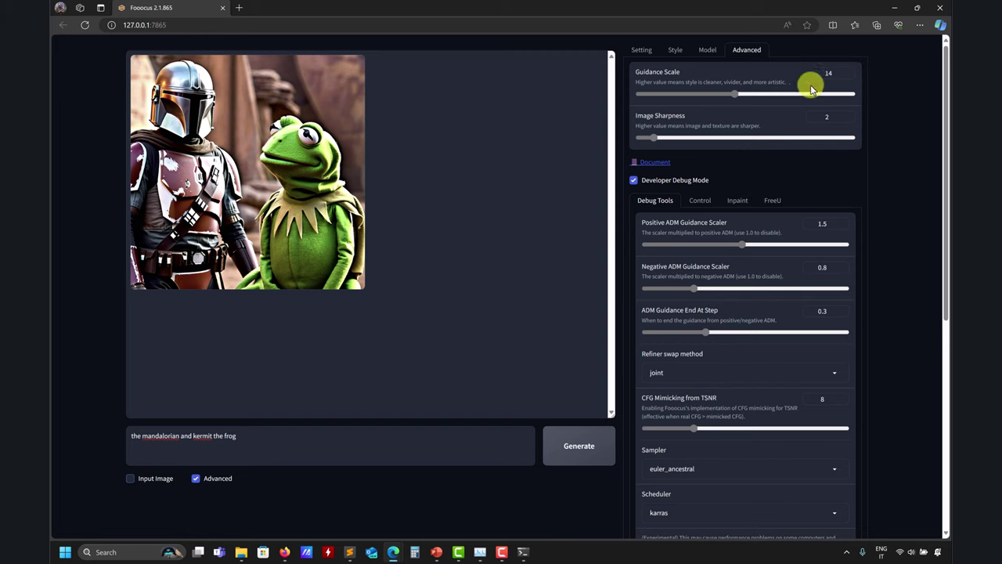
{"action": "double_click", "coordinate": [831, 74]}
{"action": "type", "text": "4"}
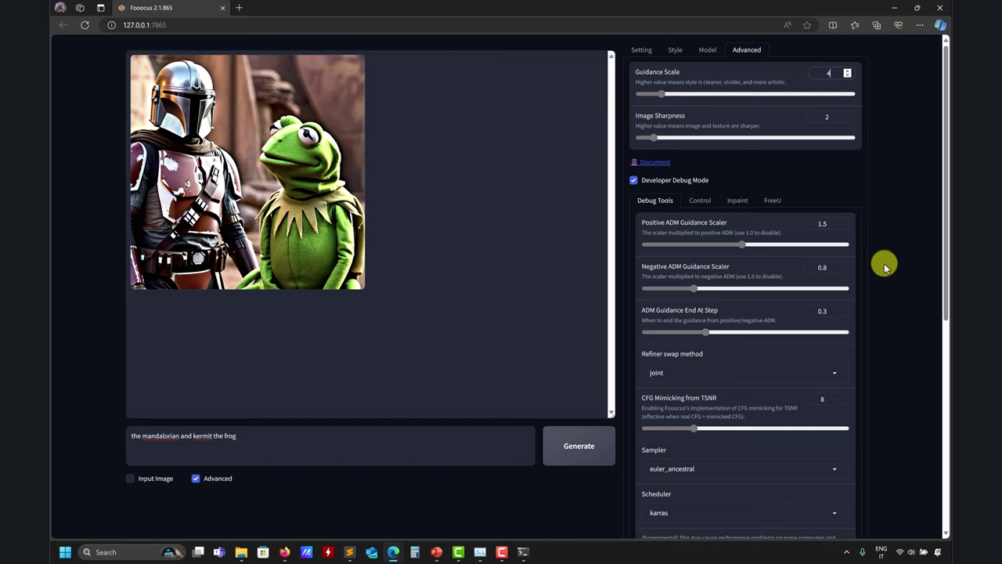
{"action": "scroll", "coordinate": [884, 271], "scroll_direction": "down", "scroll_amount": 1}
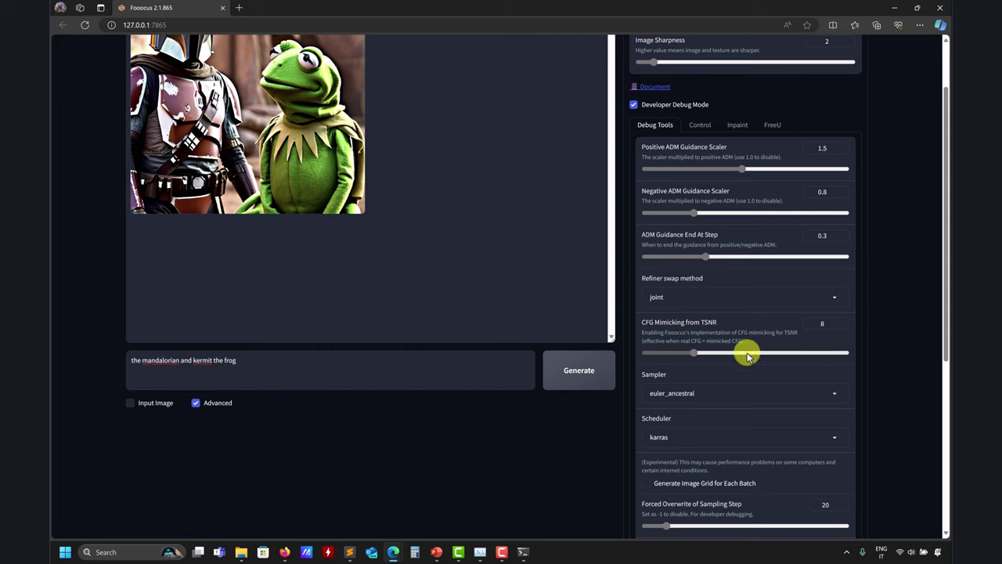
{"action": "scroll", "coordinate": [866, 379], "scroll_direction": "down", "scroll_amount": 1}
{"action": "scroll", "coordinate": [867, 380], "scroll_direction": "down", "scroll_amount": 1}
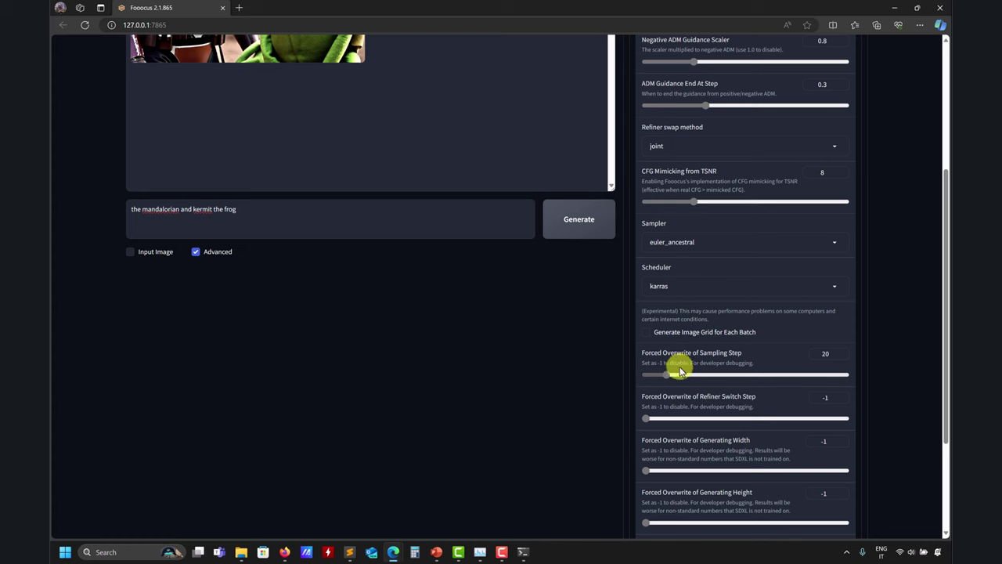
{"action": "left_click_drag", "start_coordinate": [671, 368], "coordinate": [521, 361]}
{"action": "scroll", "coordinate": [940, 329], "scroll_direction": "up", "scroll_amount": 1}
{"action": "scroll", "coordinate": [940, 329], "scroll_direction": "up", "scroll_amount": 2}
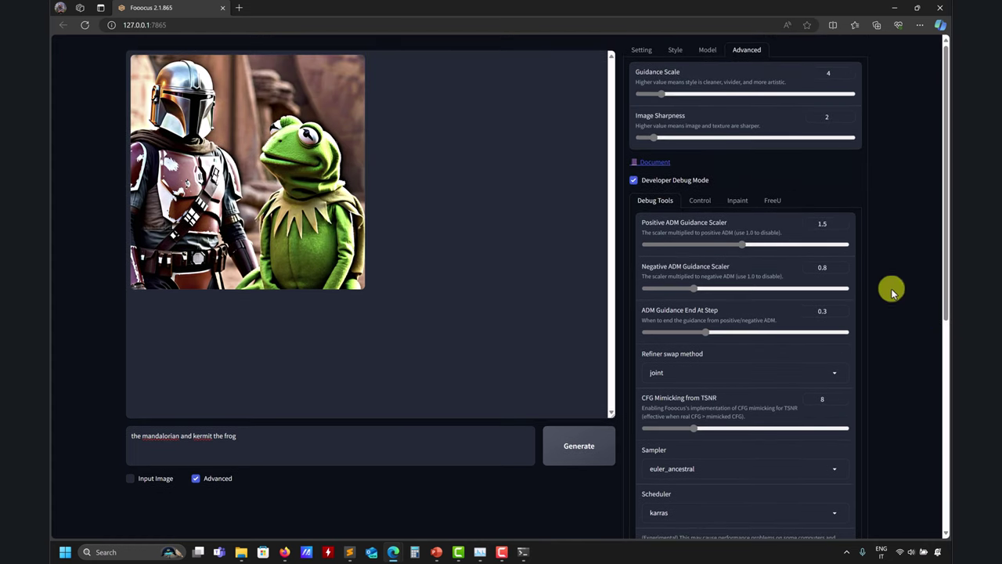
Turn off Developer Debug Mode and set the Performance to Extreme Speed.
{"action": "left_click", "coordinate": [636, 180]}
{"action": "left_click", "coordinate": [645, 49]}
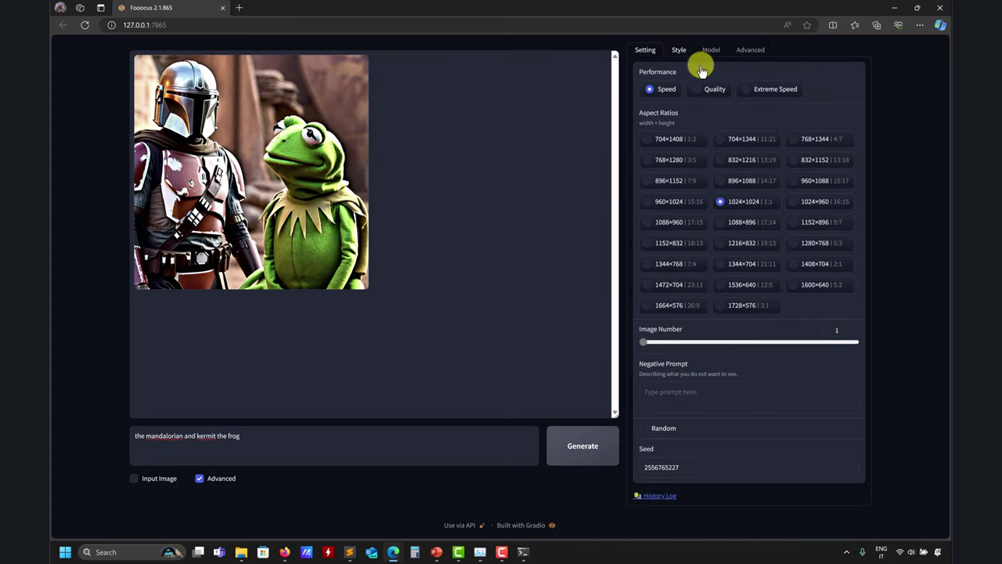
{"action": "left_click", "coordinate": [758, 89]}
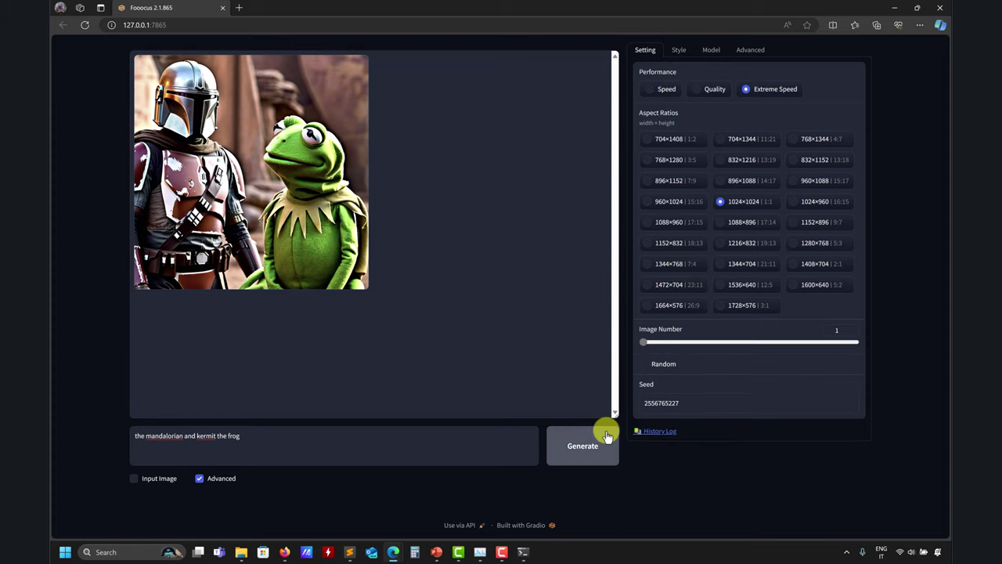
Generate the image in Extreme Speed mode, enlarge the result, and check the total time in the command window.
{"action": "left_click", "coordinate": [568, 454]}
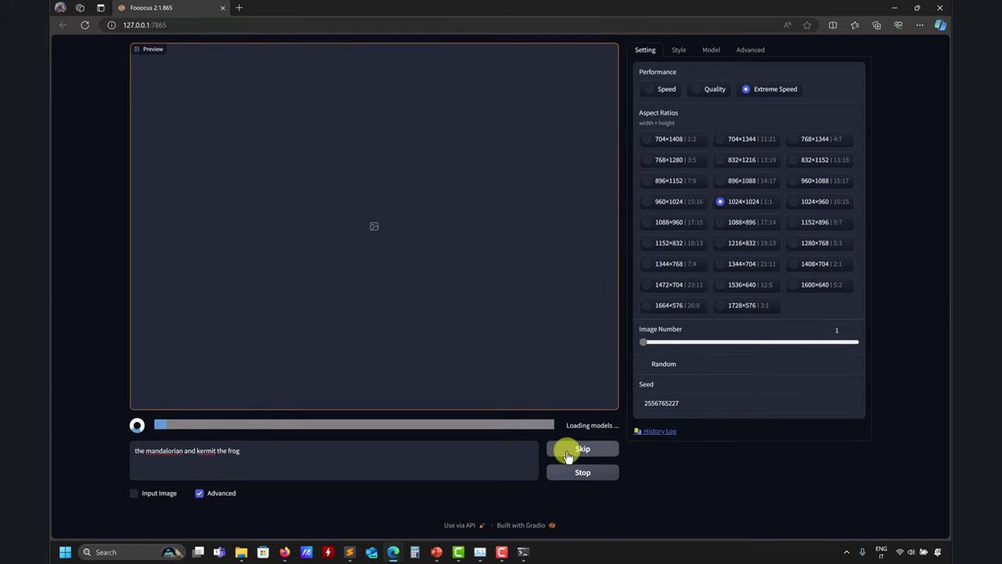
{"action": "left_click", "coordinate": [523, 551]}
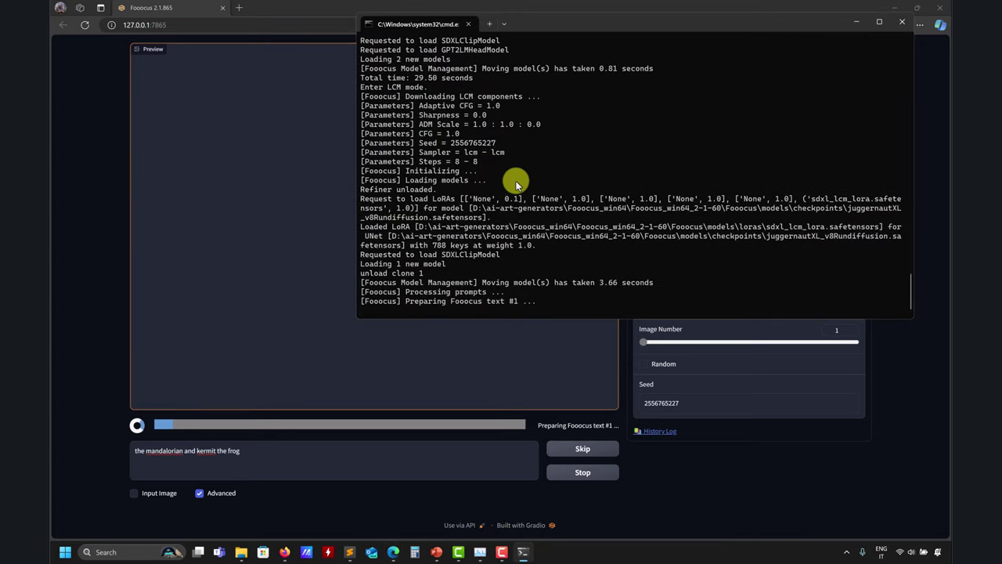
{"action": "left_click_drag", "start_coordinate": [357, 180], "coordinate": [209, 164]}
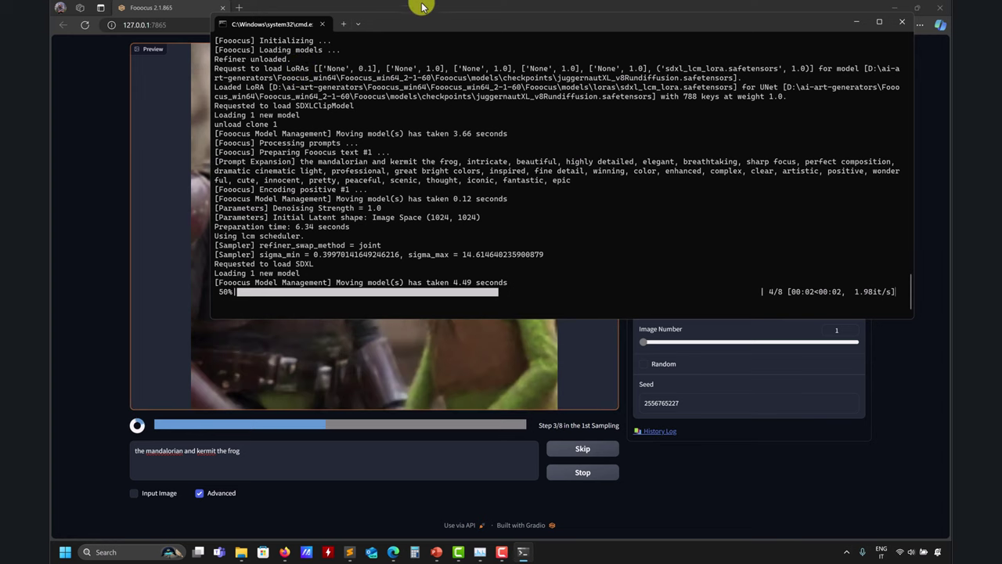
{"action": "left_click", "coordinate": [631, 5]}
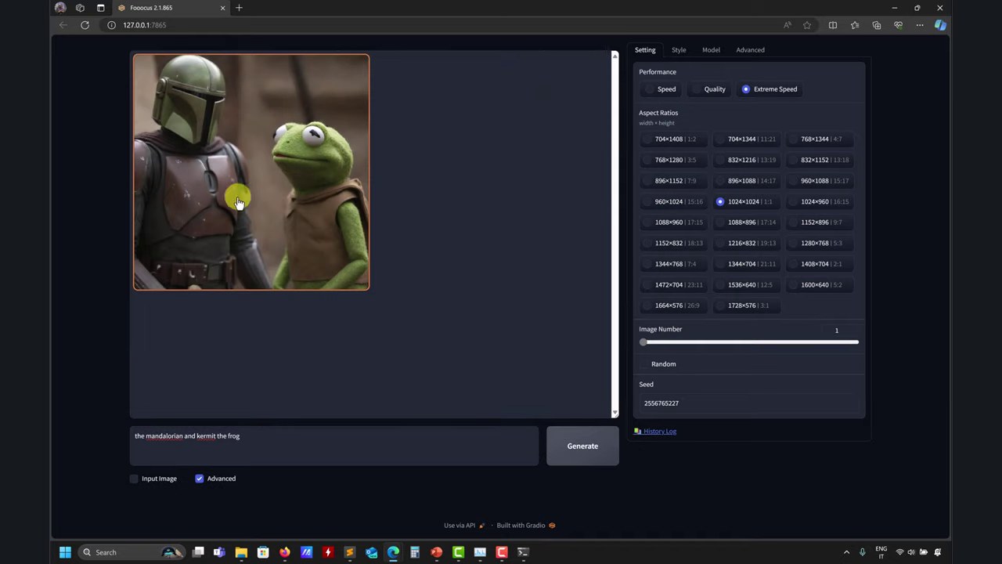
{"action": "left_click", "coordinate": [295, 205]}
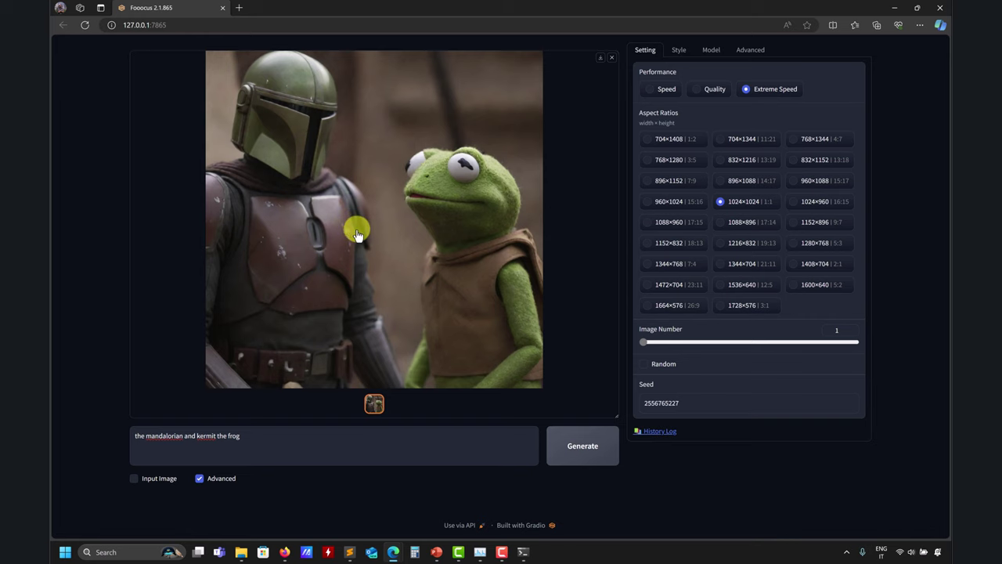
{"action": "left_click", "coordinate": [525, 553]}
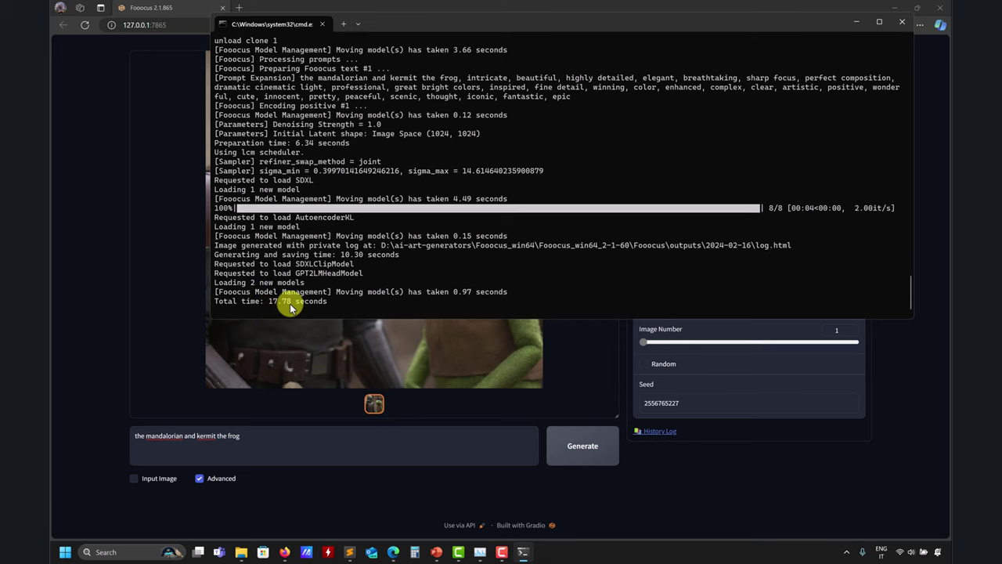
Close Fooocus and its command window, and add the line "17 extreme speed" below "29 fooocus" in the Sublime Text notes.
{"action": "left_click", "coordinate": [80, 269]}
{"action": "left_click", "coordinate": [946, 6]}
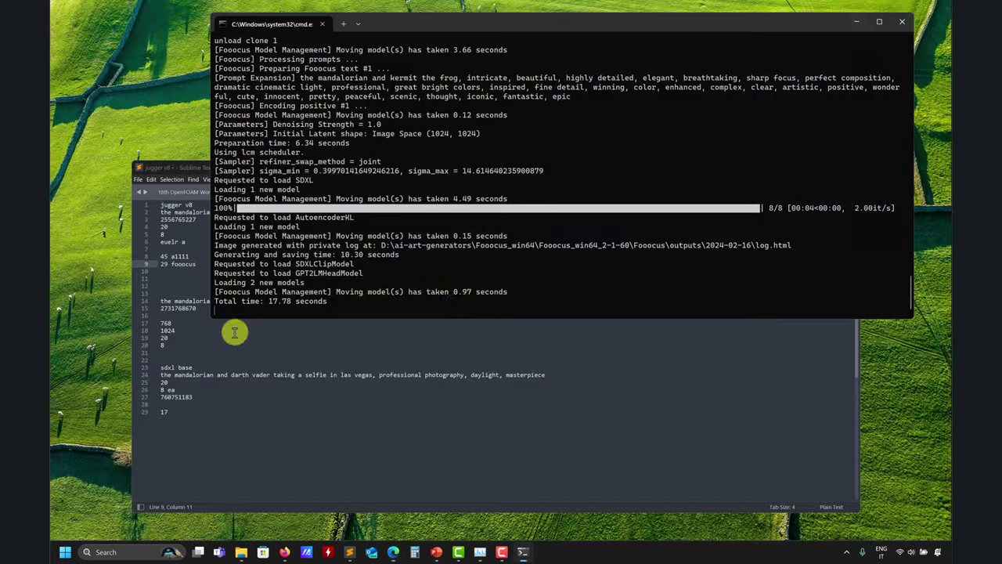
{"action": "left_click", "coordinate": [907, 23]}
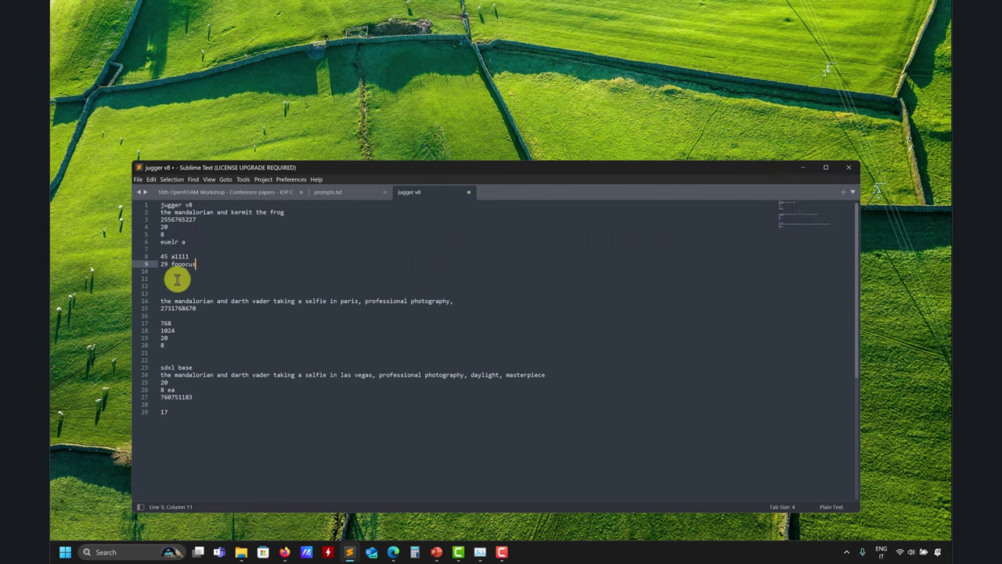
{"action": "key", "text": "Return"}
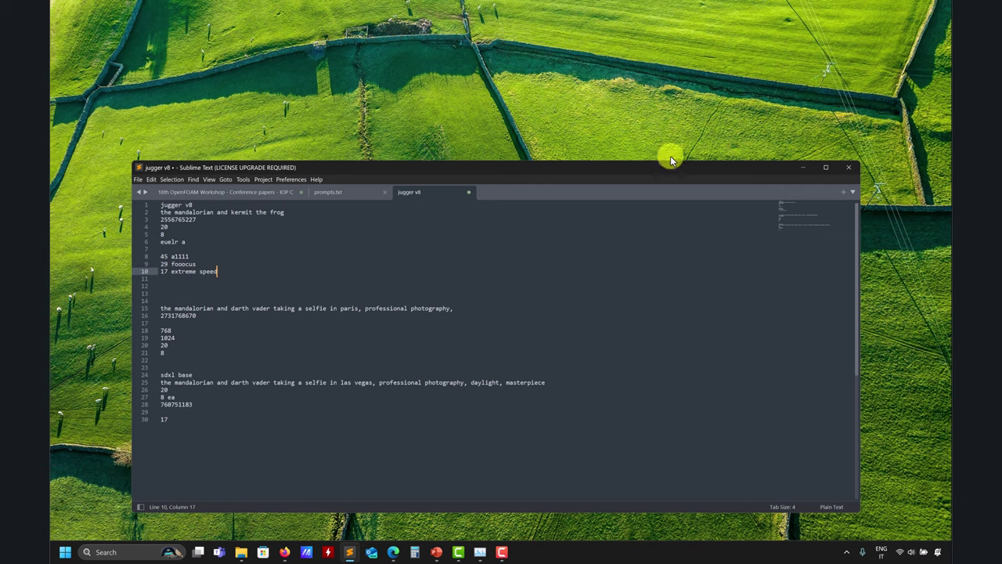
{"action": "left_click", "coordinate": [801, 166]}
Browse from ai-art-generators to ComfyUI's ComfyUI_windows_portable folder in File Explorer and launch ComfyUI.
{"action": "mouse_move", "coordinate": [239, 552]}
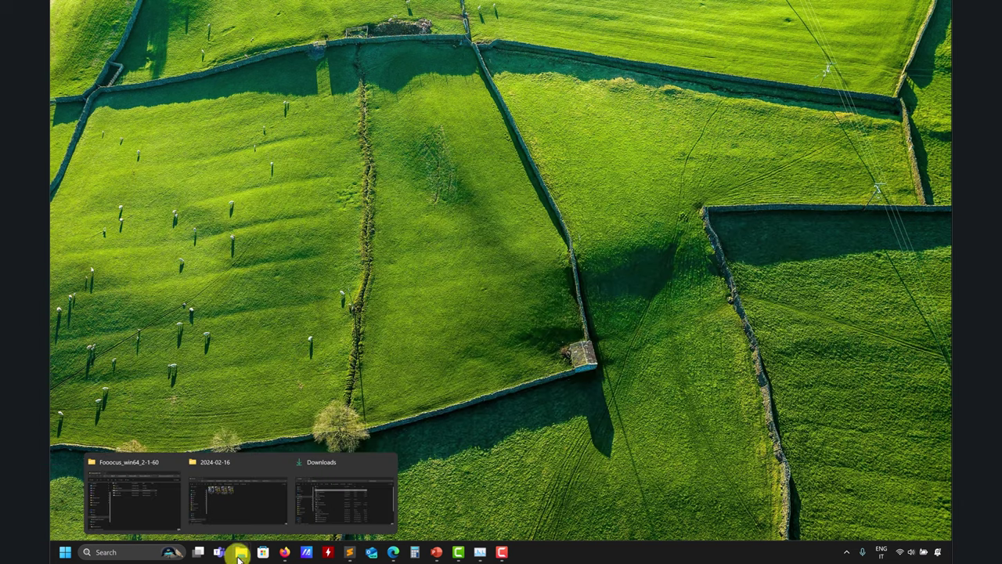
{"action": "left_click", "coordinate": [160, 509]}
{"action": "left_click", "coordinate": [384, 194]}
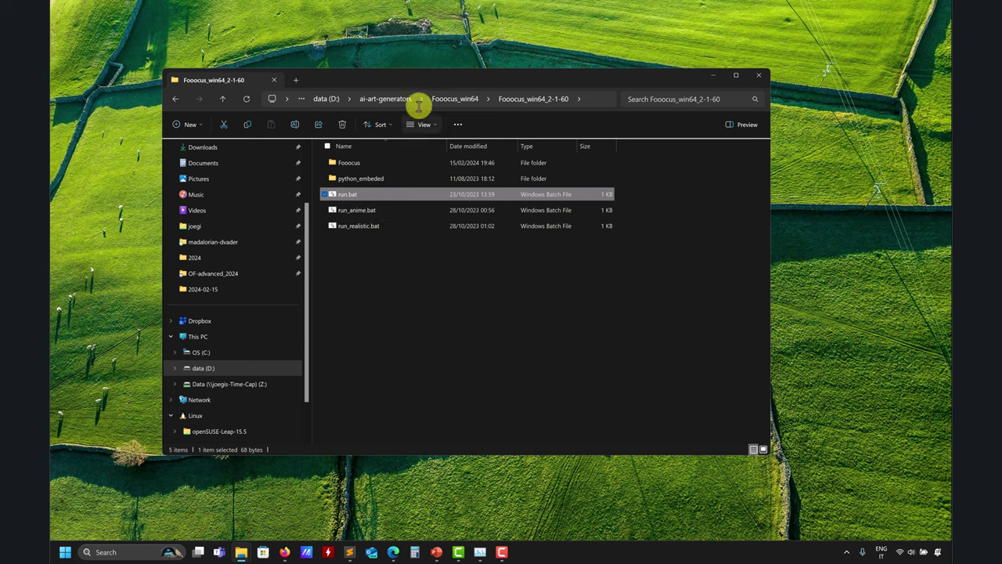
{"action": "left_click", "coordinate": [389, 99]}
{"action": "double_click", "coordinate": [354, 181]}
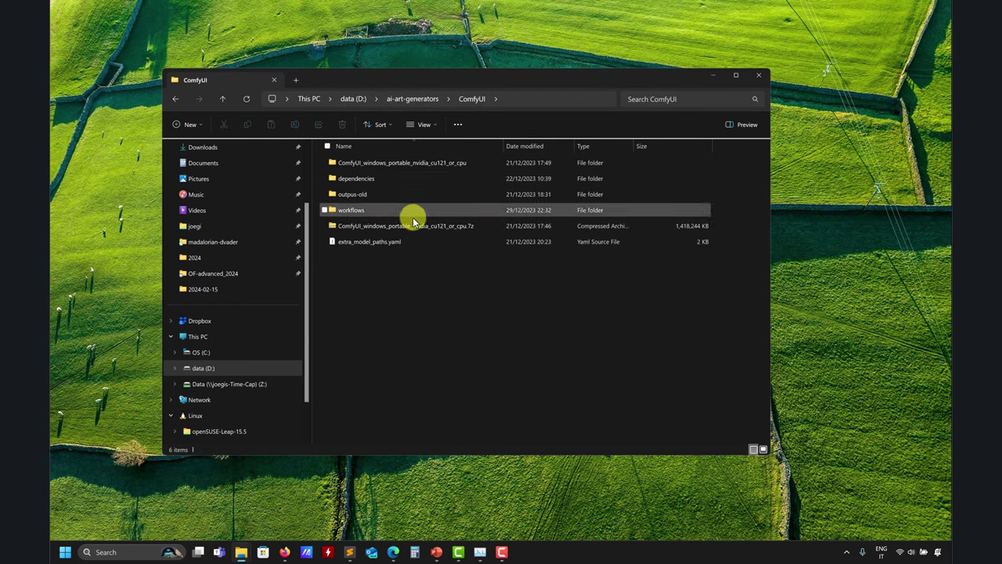
{"action": "double_click", "coordinate": [407, 163]}
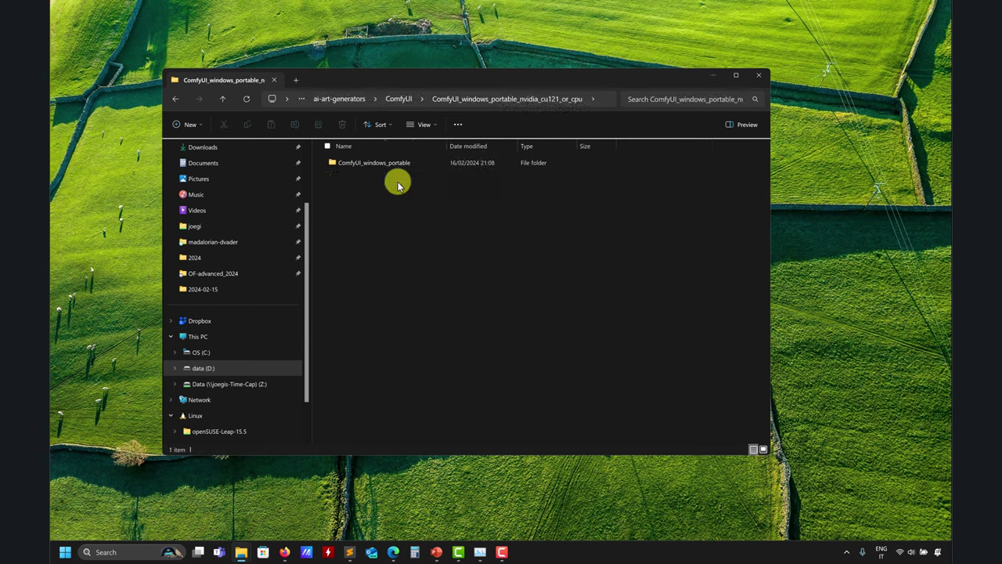
{"action": "double_click", "coordinate": [383, 162]}
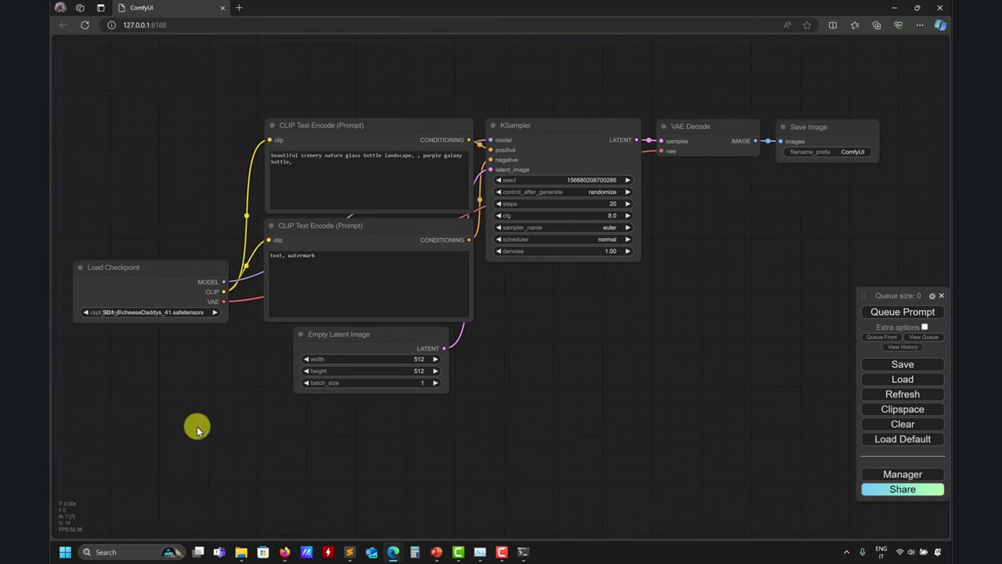
Load the SD_XL checkpoint juggernautXL_v8Rundiffusion.safetensors in the Load Checkpoint node.
{"action": "left_click", "coordinate": [161, 311]}
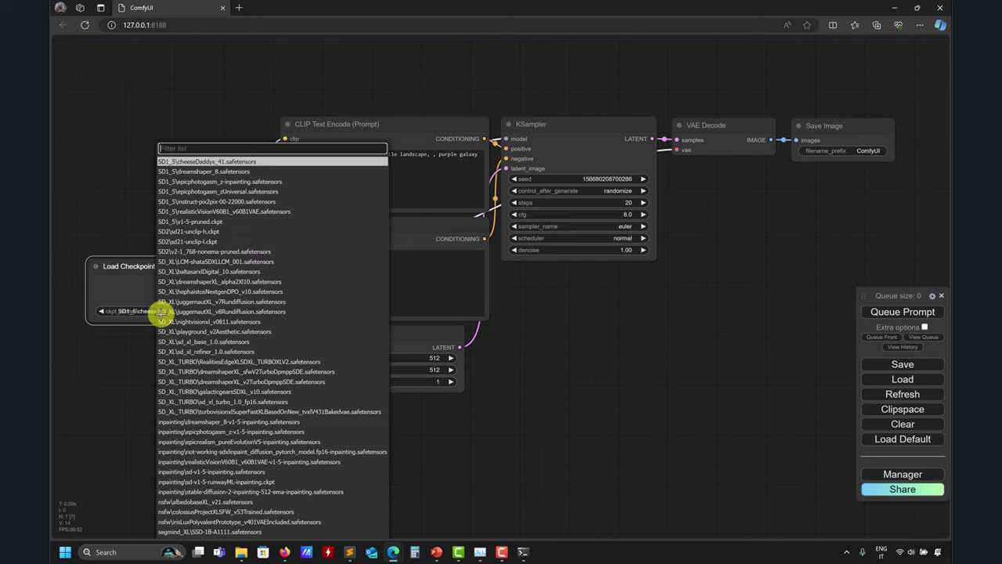
{"action": "left_click", "coordinate": [243, 311]}
Replace the positive prompt with "the mandalorian and kermit the frog" from the Sublime Text notes and clear the negative prompt.
{"action": "left_click", "coordinate": [349, 552]}
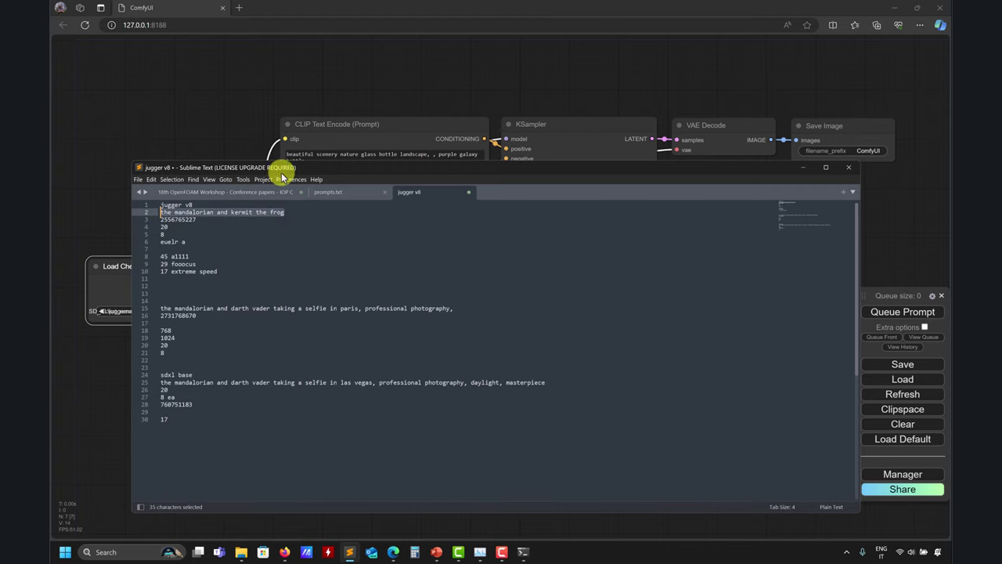
{"action": "left_click", "coordinate": [398, 133]}
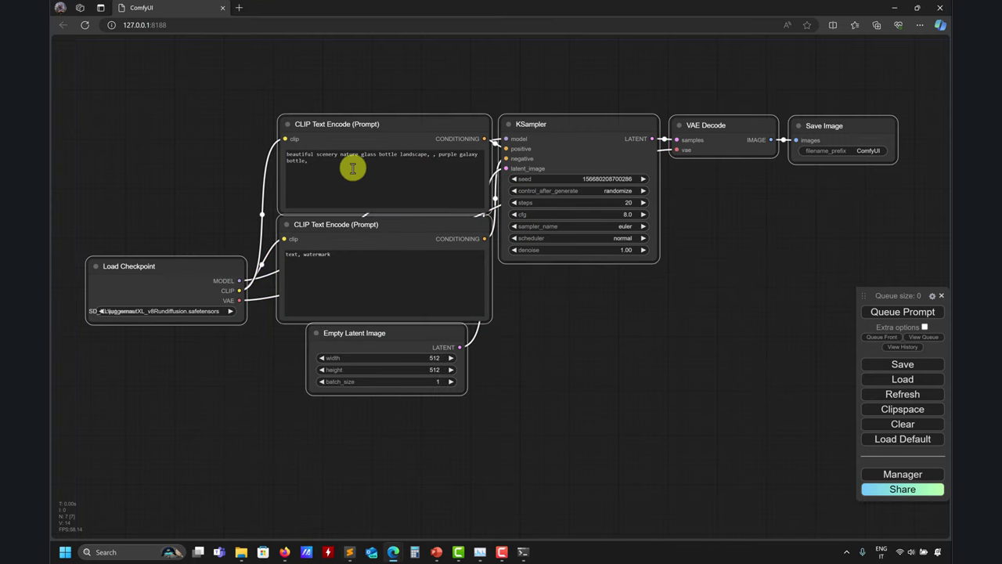
{"action": "left_click", "coordinate": [297, 161]}
{"action": "key", "text": "ctrl+a"}
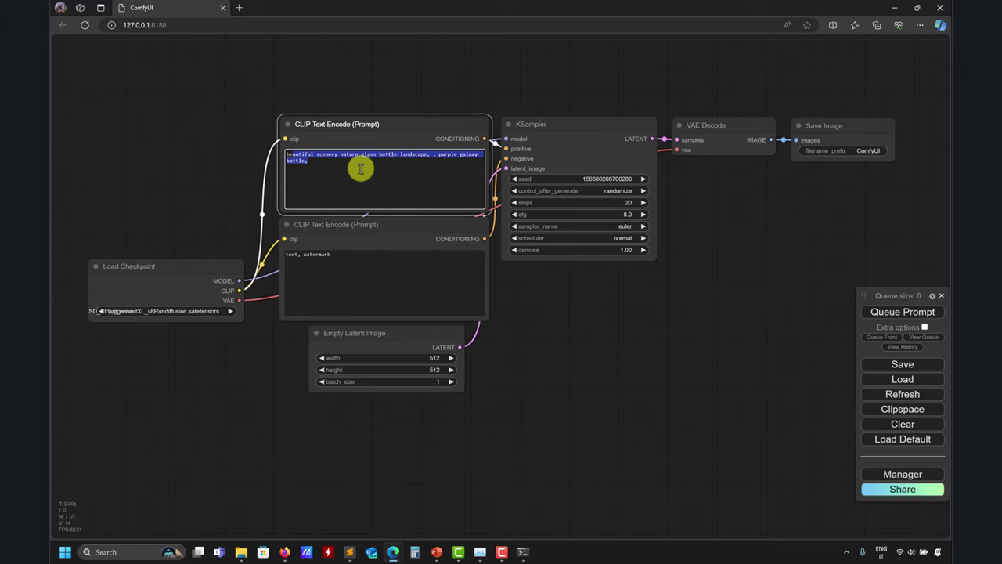
{"action": "type", "text": "be"}
{"action": "type", "text": "the mandalorian and kermit the frog"}
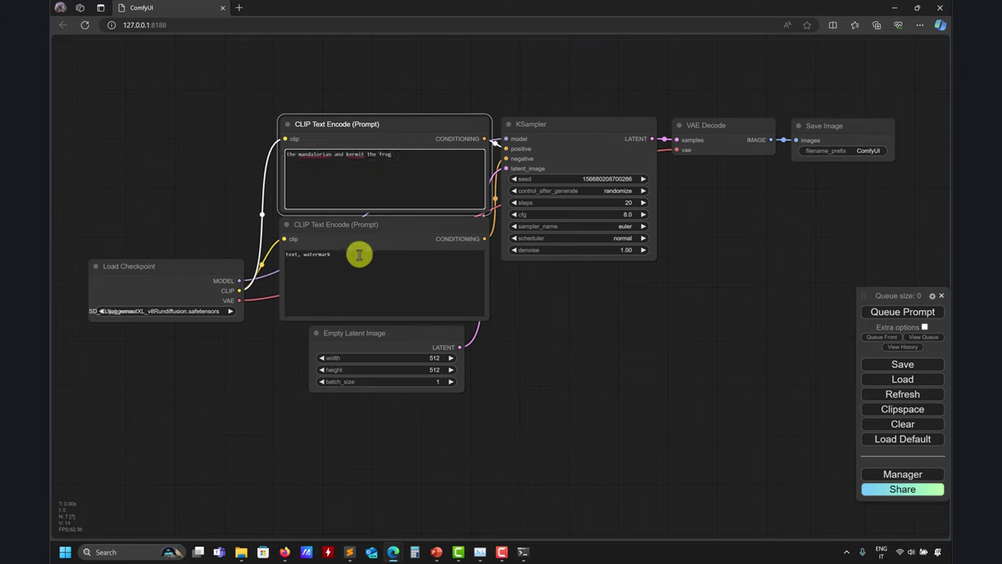
{"action": "left_click_drag", "start_coordinate": [358, 254], "coordinate": [245, 255]}
{"action": "key", "text": "BackSpace"}
Set both the height and the width of the Empty Latent Image node to 1024.
{"action": "left_click", "coordinate": [438, 358]}
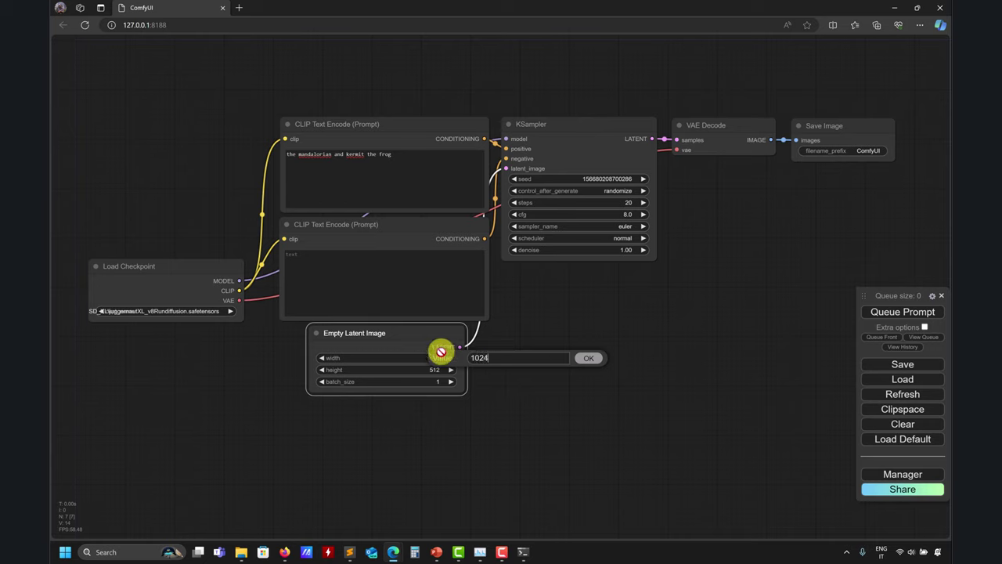
{"action": "left_click", "coordinate": [408, 369]}
{"action": "type", "text": "1"}
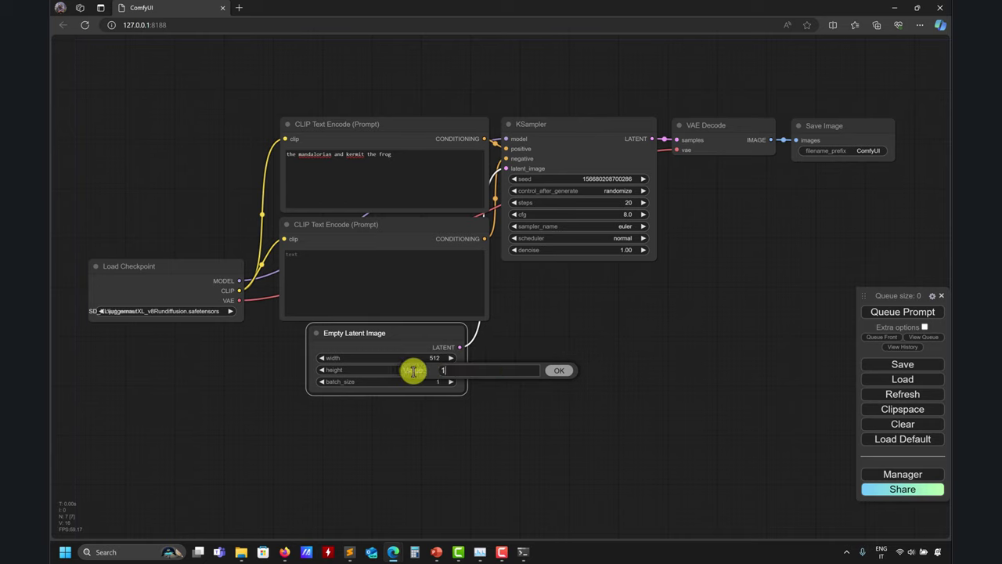
{"action": "type", "text": "024"}
{"action": "key", "text": "Return"}
{"action": "left_click", "coordinate": [423, 359]}
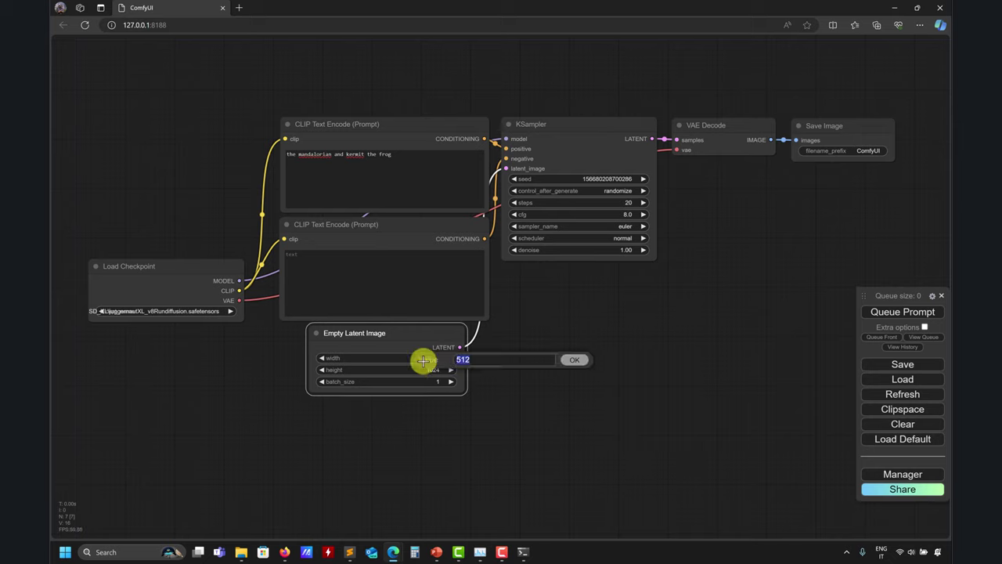
{"action": "type", "text": "1024"}
{"action": "key", "text": "Return"}
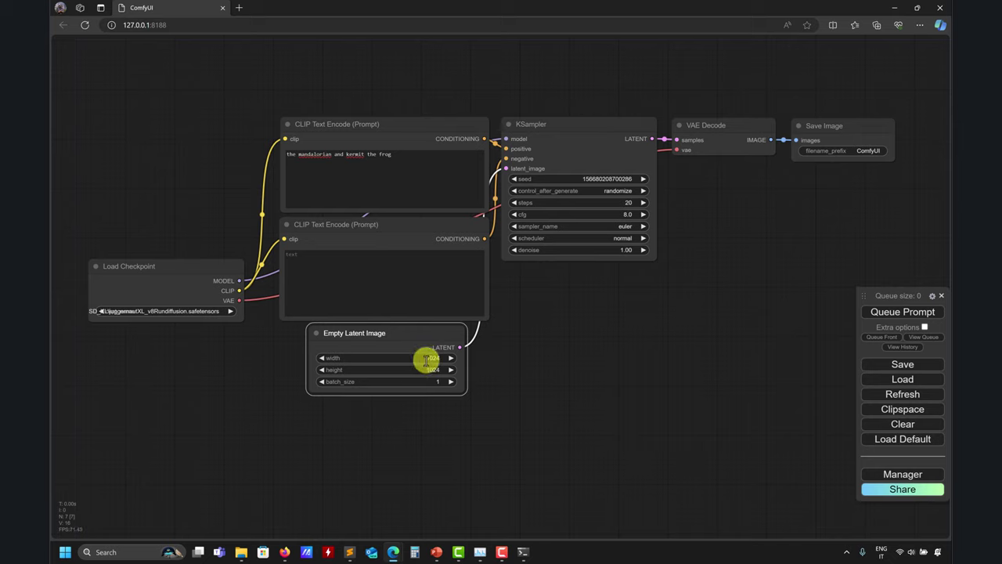
{"action": "left_click", "coordinate": [634, 225]}
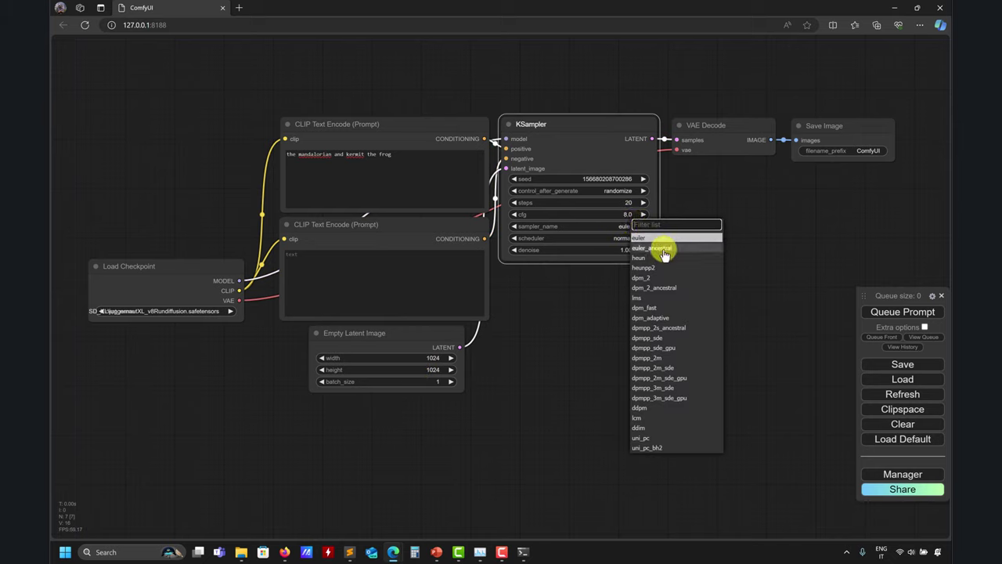
{"action": "left_click", "coordinate": [649, 247]}
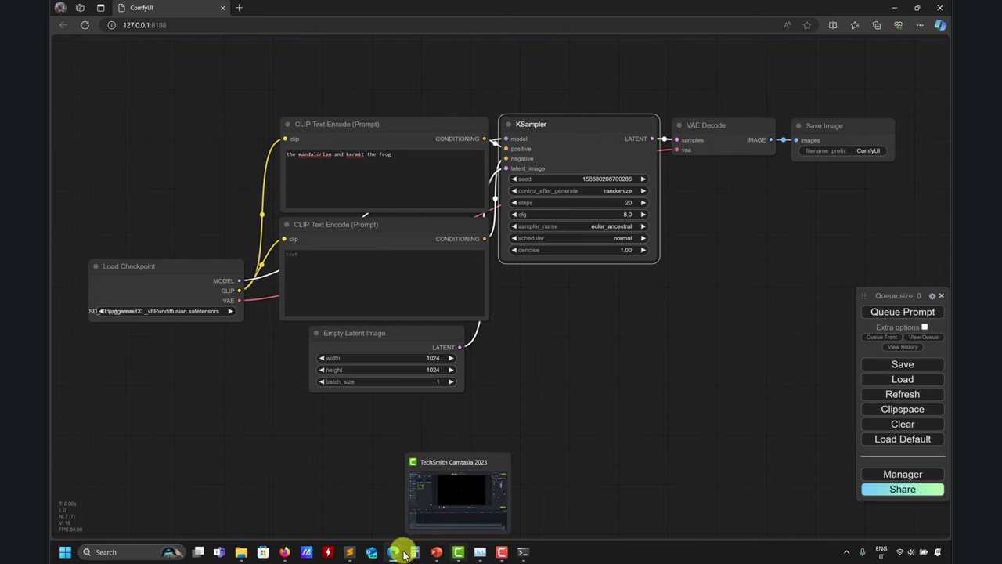
{"action": "left_click", "coordinate": [337, 489]}
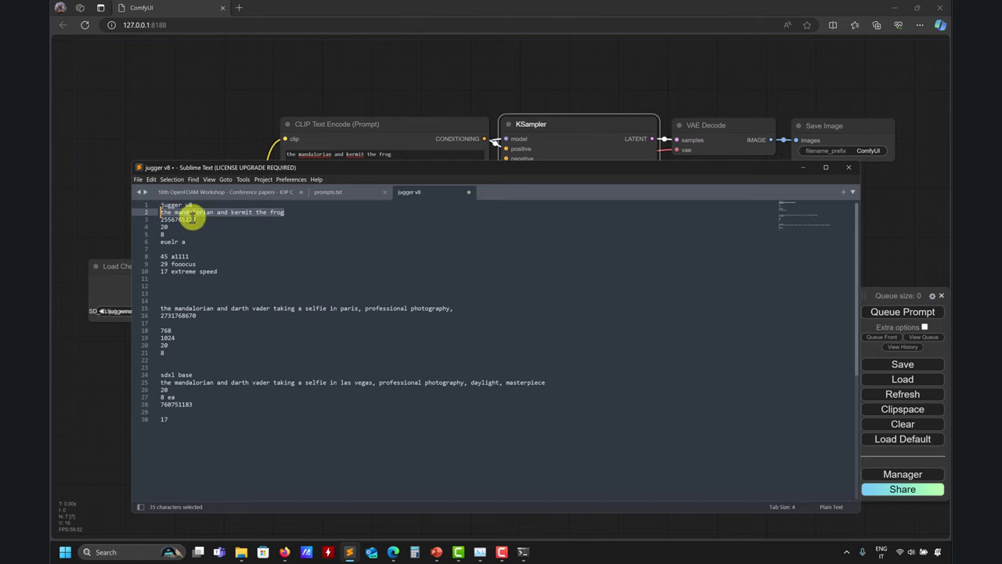
{"action": "left_click_drag", "start_coordinate": [195, 219], "coordinate": [137, 220]}
{"action": "key", "text": "ctrl+c"}
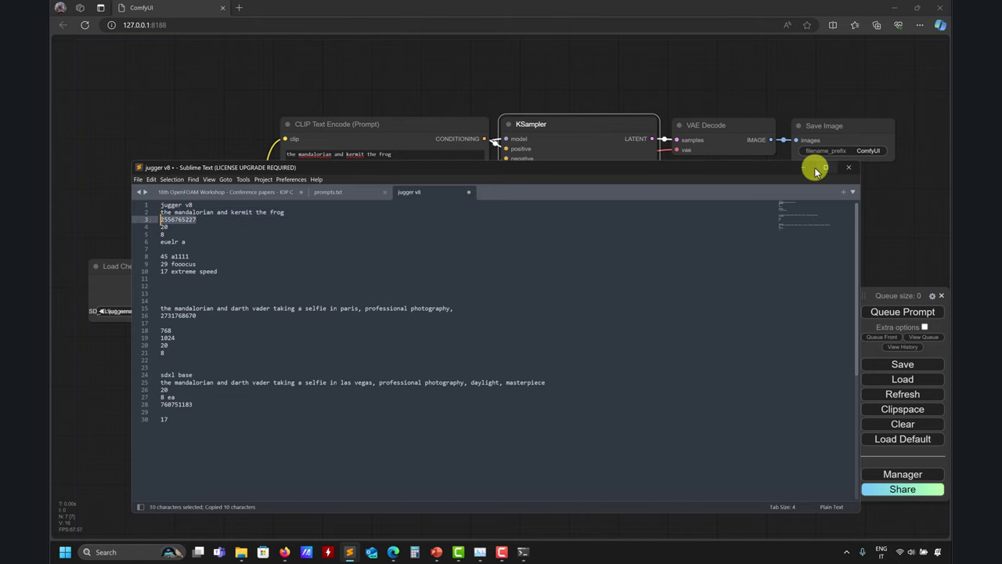
{"action": "left_click", "coordinate": [803, 167]}
{"action": "left_click", "coordinate": [602, 178]}
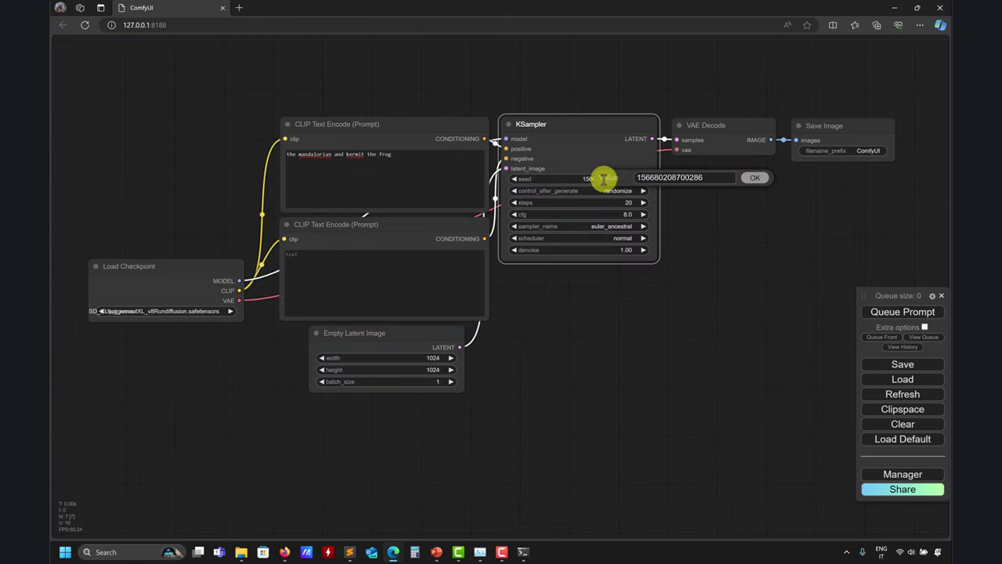
{"action": "key", "text": "ctrl+v"}
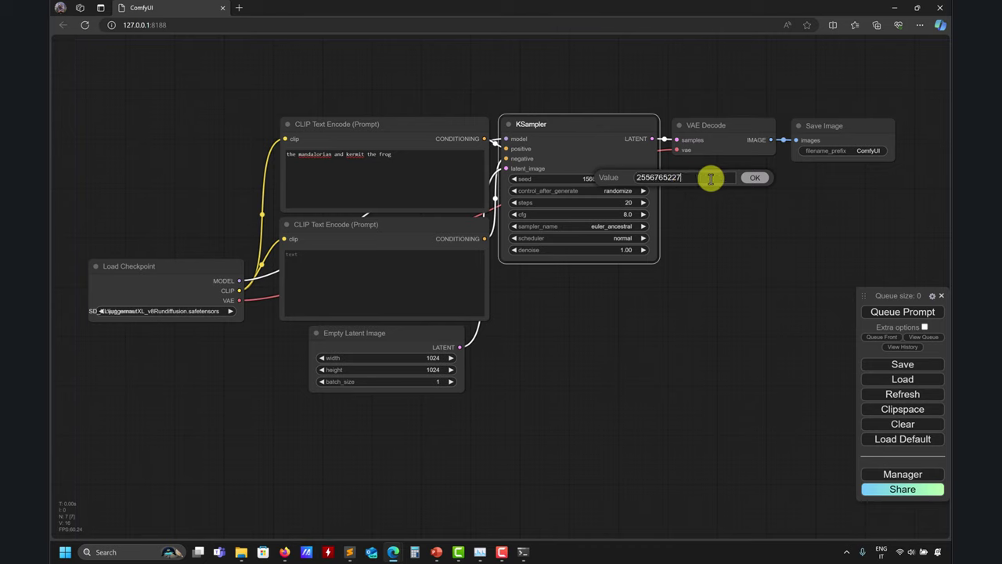
{"action": "left_click", "coordinate": [753, 178]}
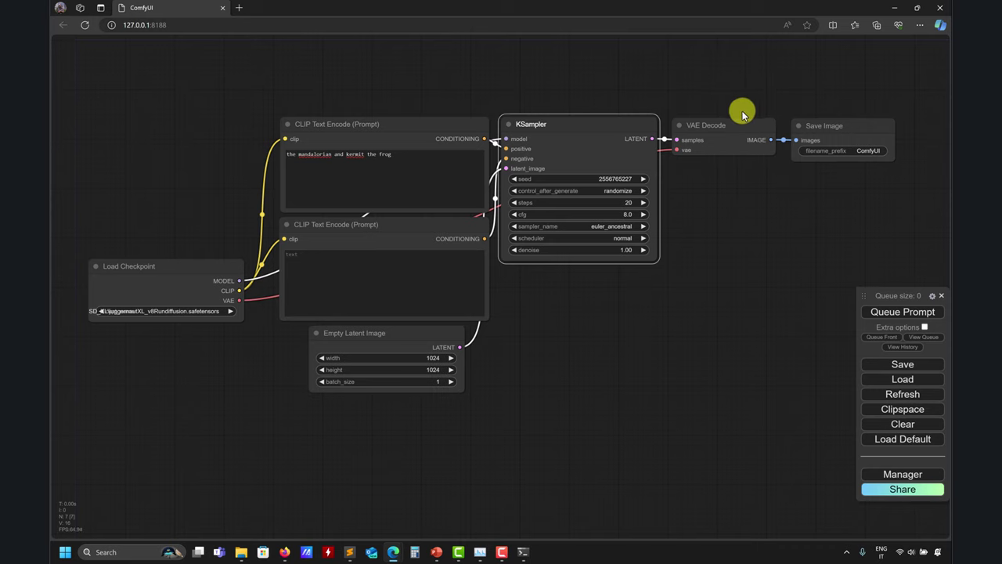
Connect a new Preview Image node to the VAE Decode image output and remove the Save Image node.
{"action": "left_click_drag", "start_coordinate": [771, 141], "coordinate": [708, 266]}
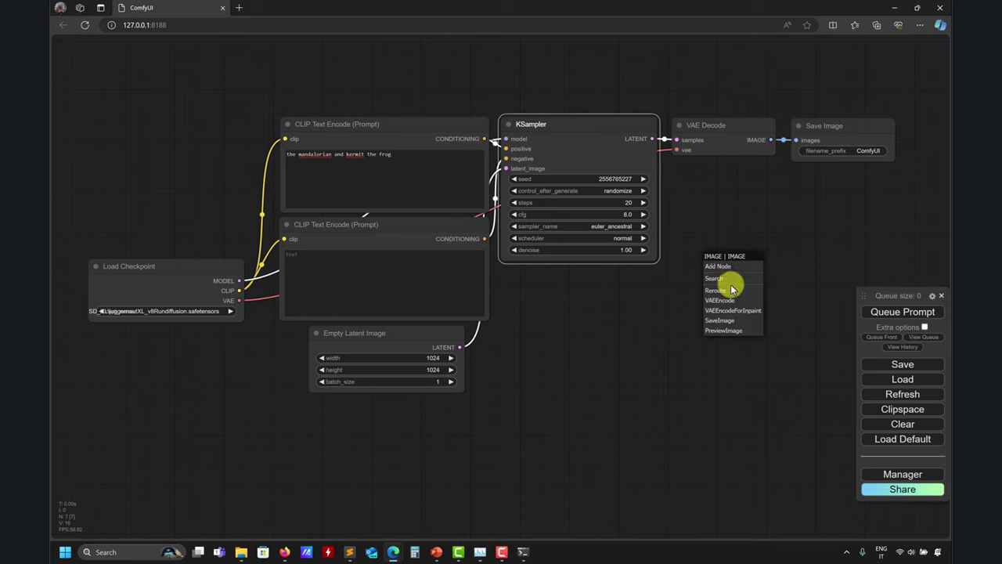
{"action": "left_click", "coordinate": [726, 329]}
{"action": "left_click", "coordinate": [798, 127]}
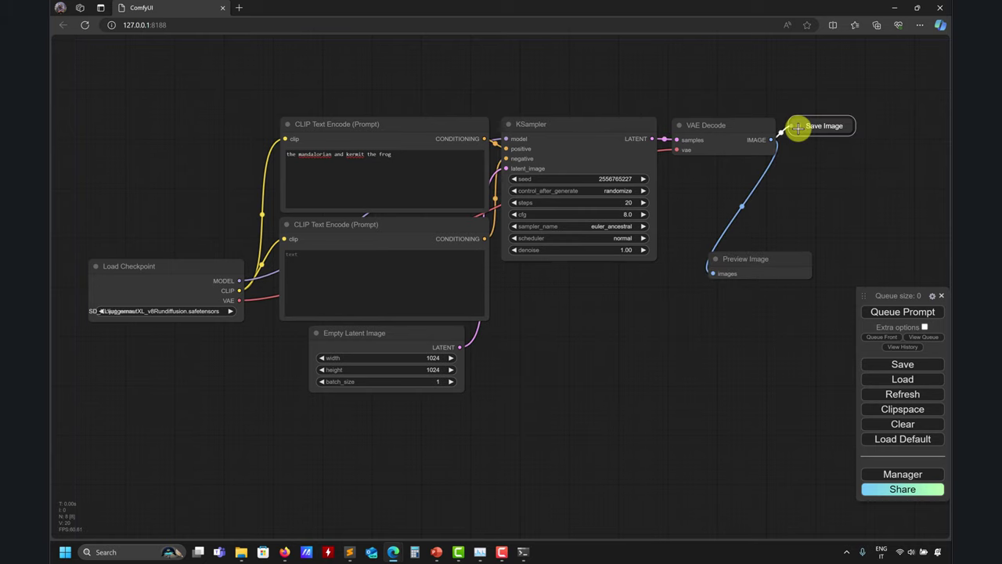
{"action": "right_click", "coordinate": [800, 128]}
{"action": "left_click", "coordinate": [818, 314]}
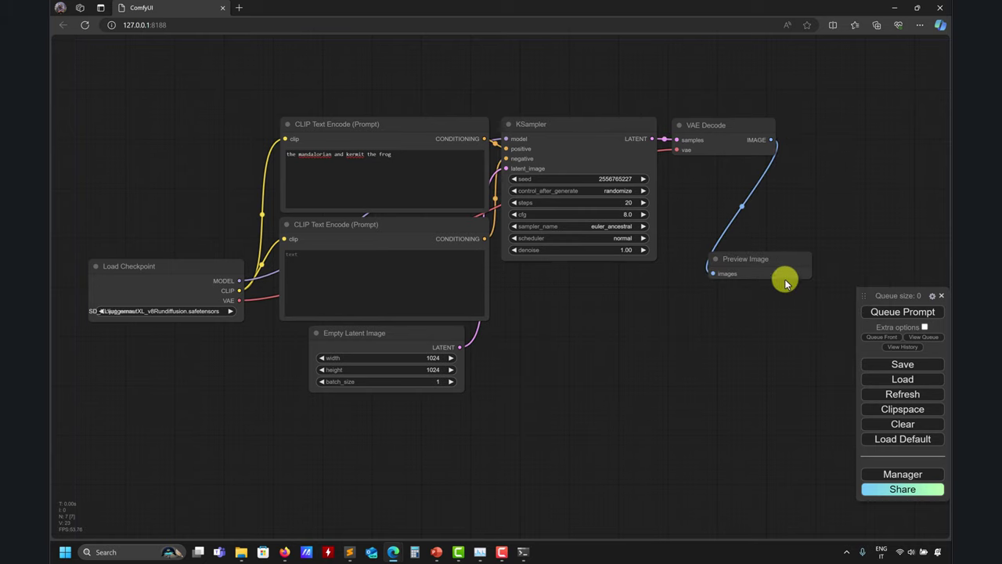
Queue the prompt for generation and set the KSampler's control_after_generate to fixed.
{"action": "left_click", "coordinate": [905, 313]}
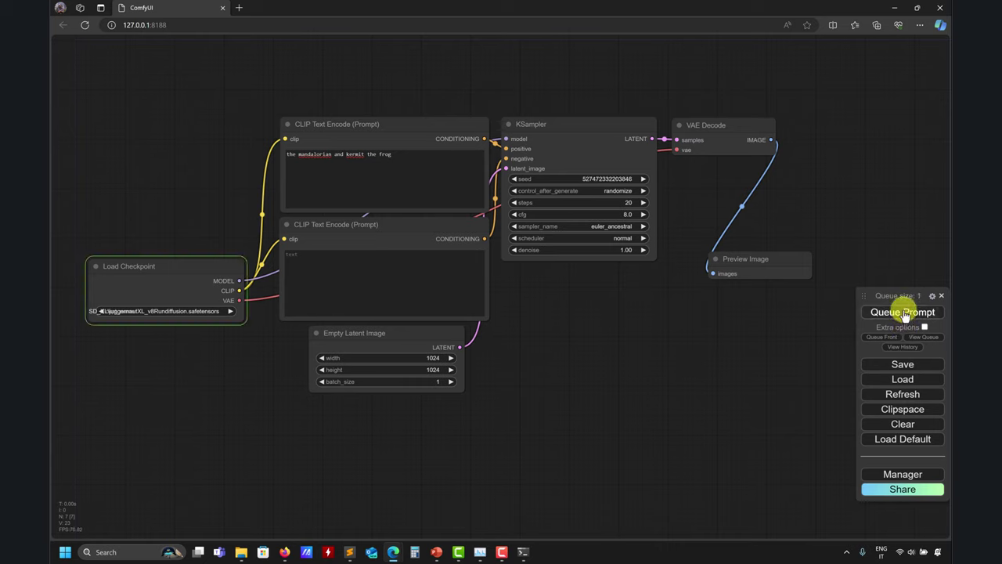
{"action": "left_click", "coordinate": [626, 192]}
{"action": "left_click", "coordinate": [630, 194]}
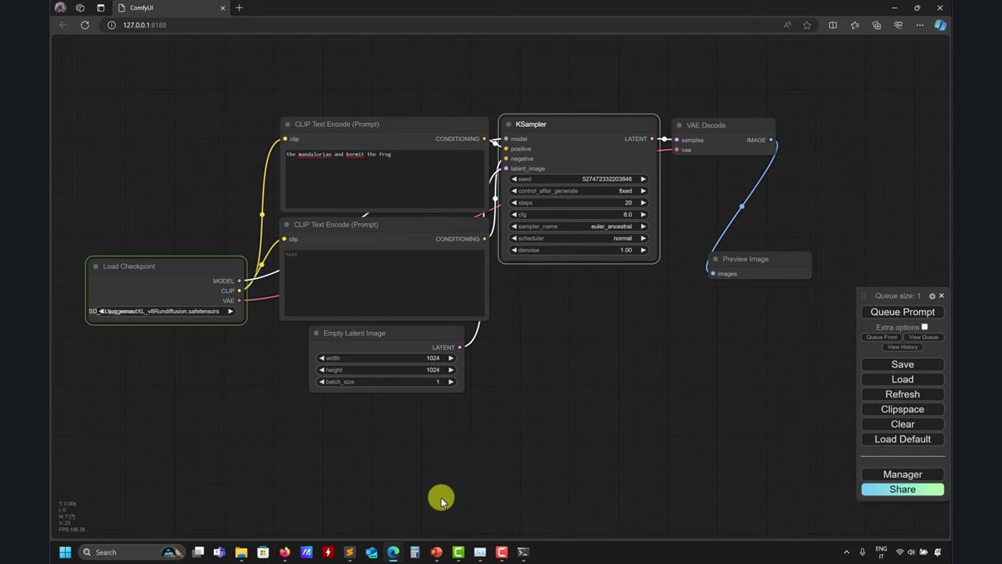
{"action": "left_click", "coordinate": [348, 552]}
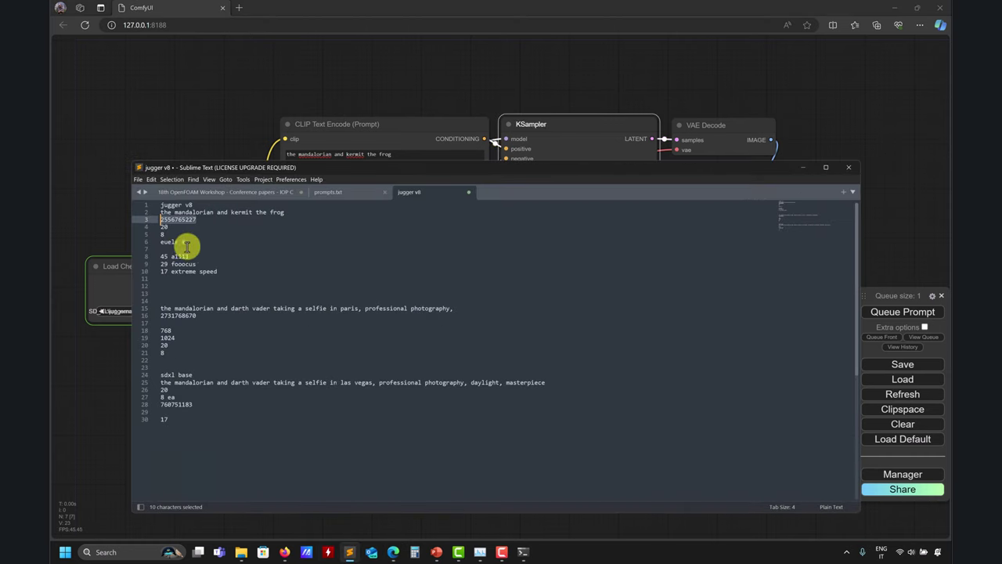
{"action": "double_click", "coordinate": [186, 220]}
{"action": "key", "text": "ctrl+c"}
{"action": "left_click", "coordinate": [802, 167]}
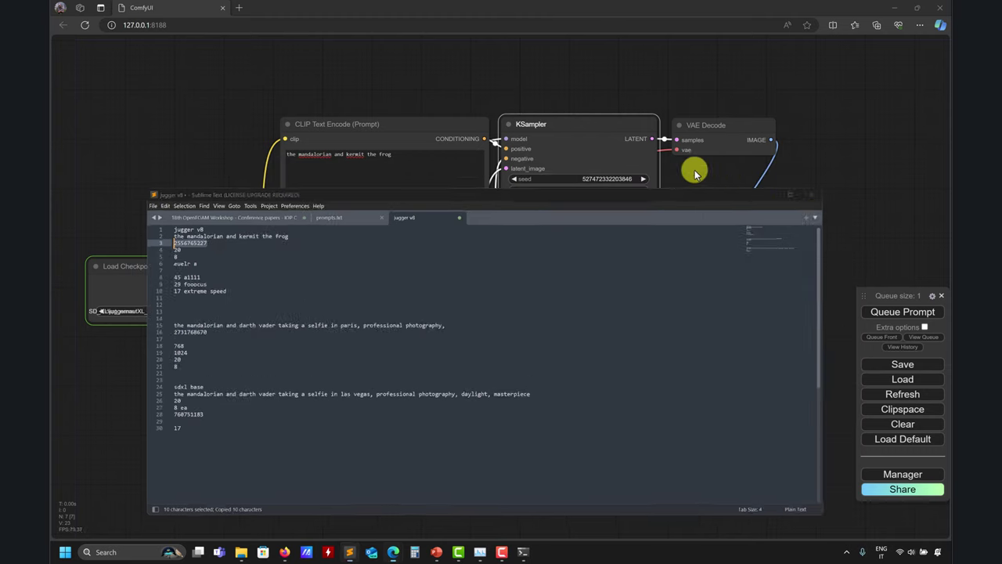
{"action": "left_click", "coordinate": [579, 179]}
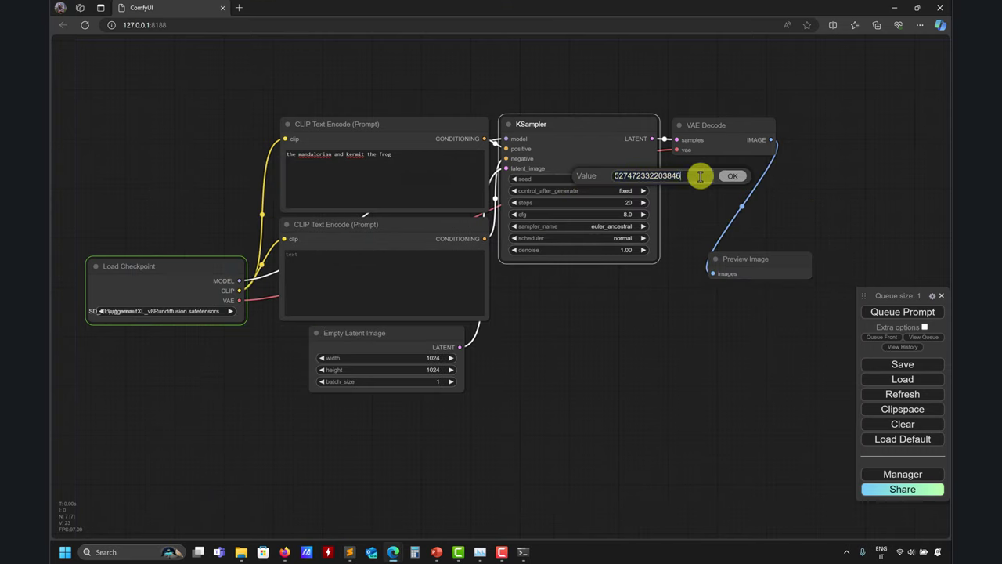
{"action": "key", "text": "ctrl+a"}
{"action": "key", "text": "ctrl+v"}
{"action": "left_click", "coordinate": [732, 177]}
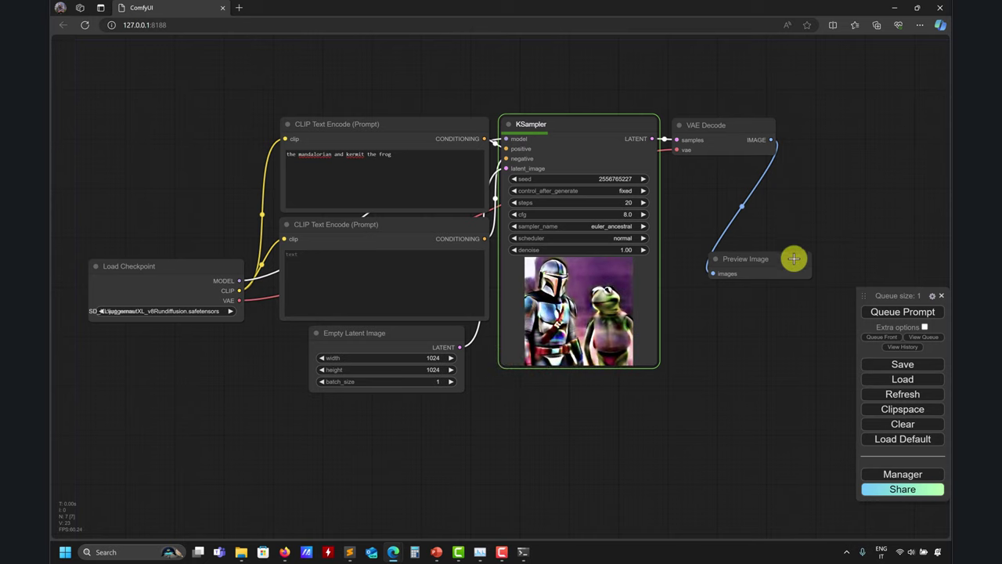
Shift the Preview Image node closer to VAE Decode and check the preview method in the ComfyUI Manager Menu.
{"action": "left_click_drag", "start_coordinate": [798, 259], "coordinate": [870, 186]}
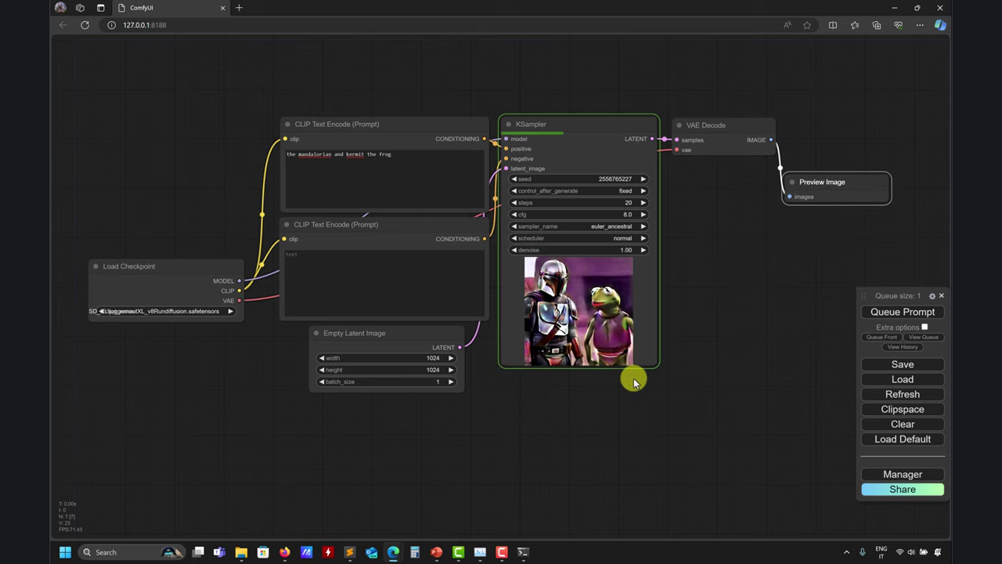
{"action": "left_click", "coordinate": [903, 473]}
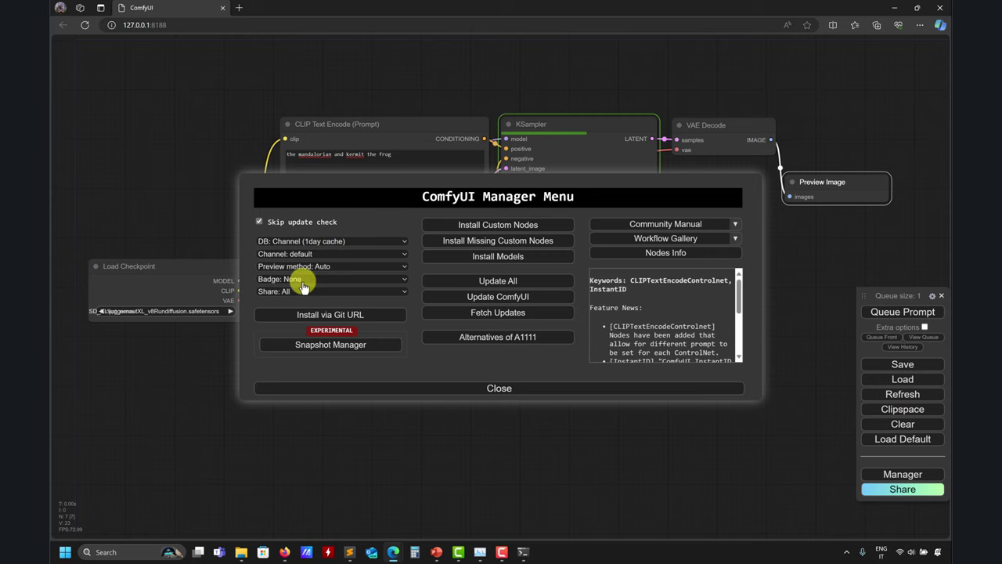
{"action": "left_click", "coordinate": [538, 386]}
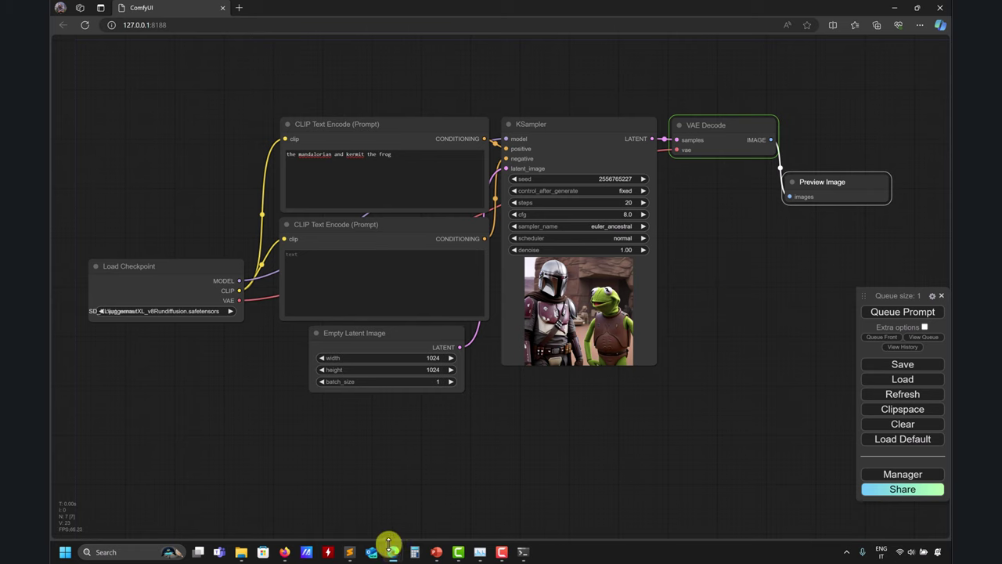
Glance at the Sublime Text notes and reposition the Preview Image node below VAE Decode, beside the KSampler.
{"action": "left_click", "coordinate": [352, 553]}
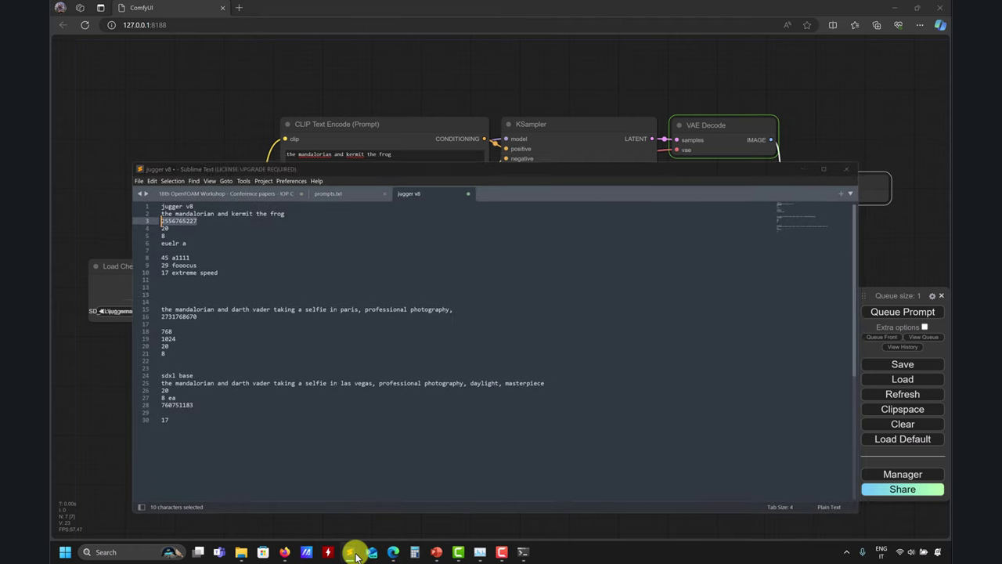
{"action": "left_click", "coordinate": [353, 552]}
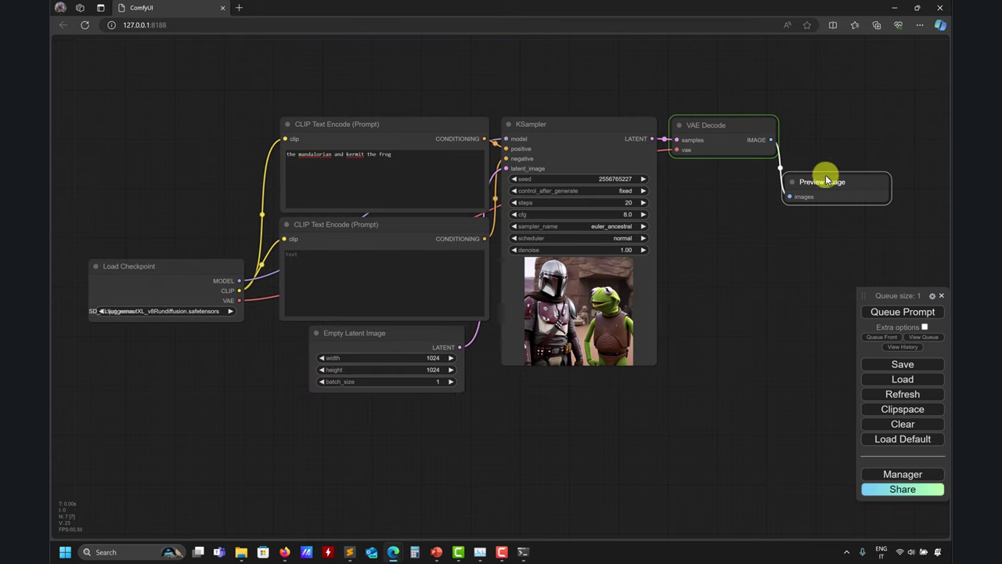
{"action": "left_click_drag", "start_coordinate": [826, 181], "coordinate": [728, 240]}
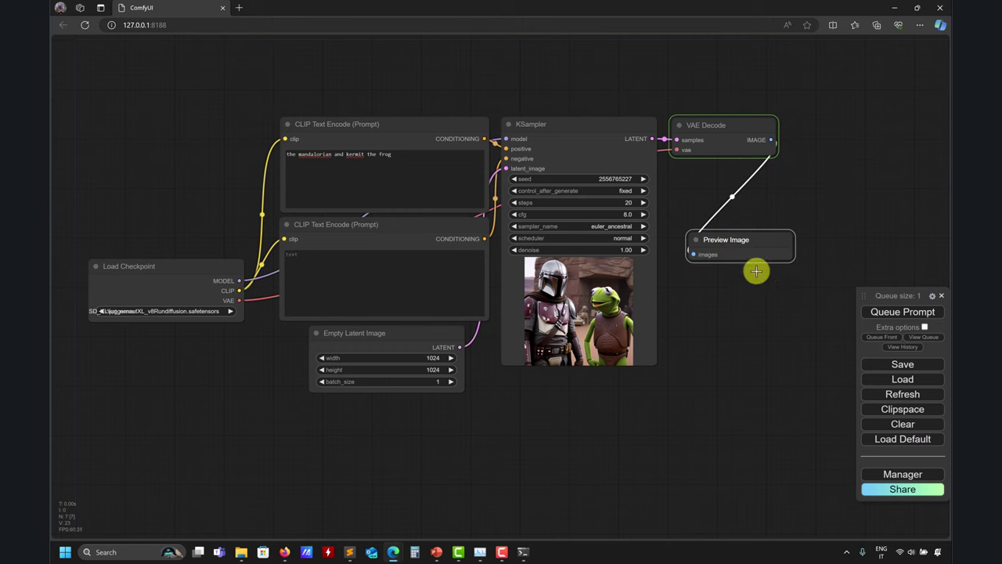
{"action": "left_click_drag", "start_coordinate": [769, 385], "coordinate": [718, 340]}
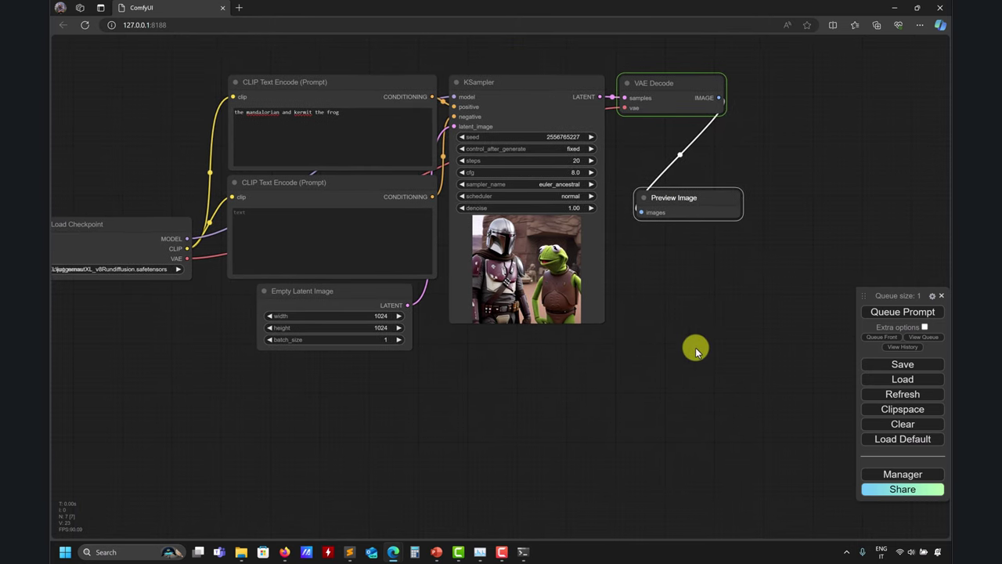
Check the prompt's execution time in the ComfyUI command window, then return to the workflow.
{"action": "mouse_move", "coordinate": [522, 548]}
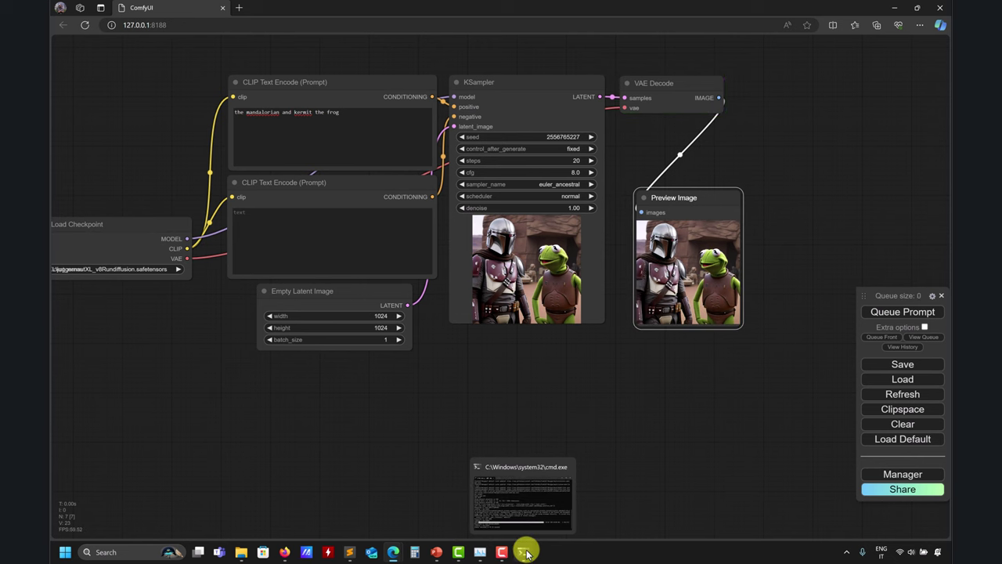
{"action": "left_click", "coordinate": [523, 552]}
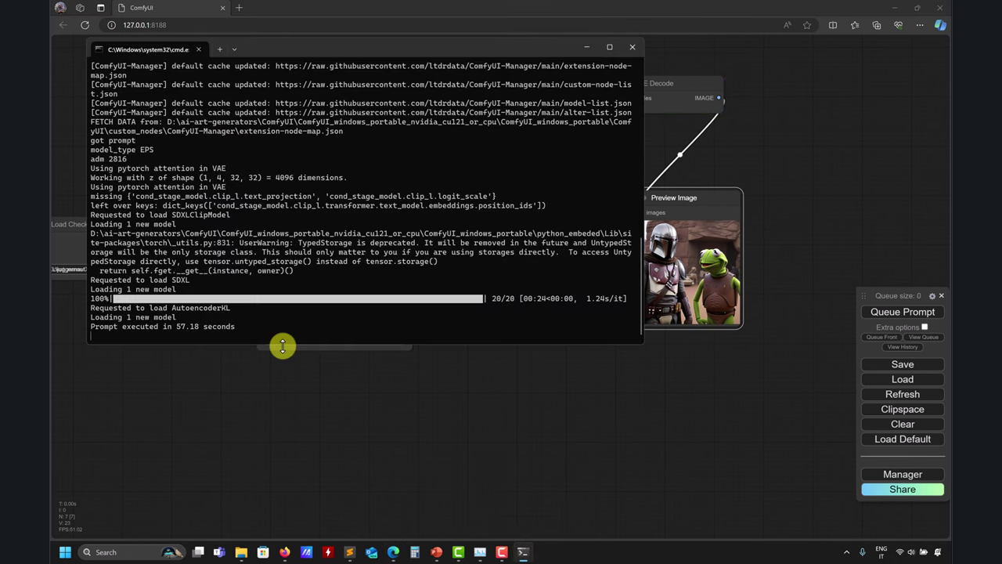
{"action": "left_click", "coordinate": [373, 425]}
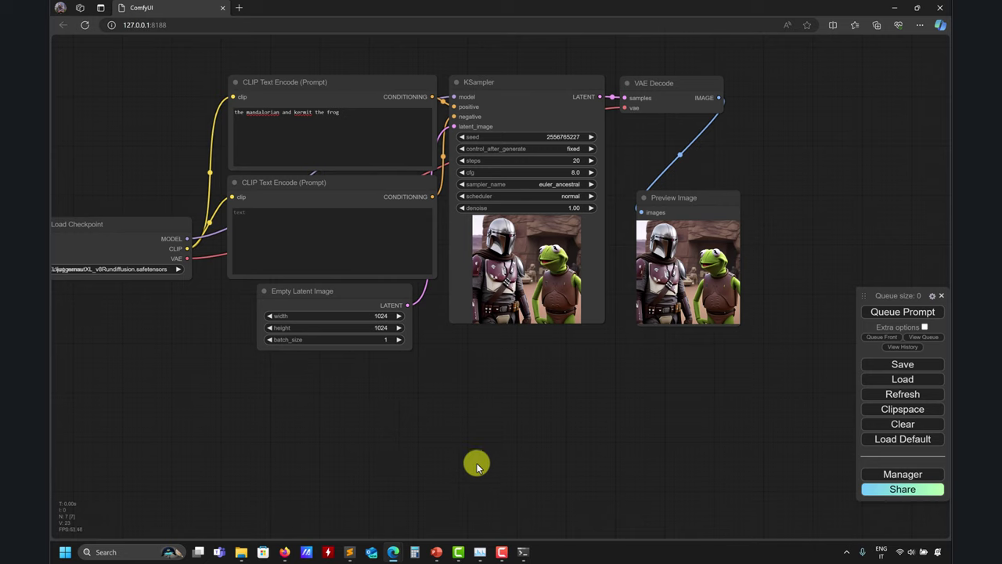
Queue the prompt again and move the floating queue menu up towards the Preview Image node.
{"action": "mouse_move", "coordinate": [525, 553]}
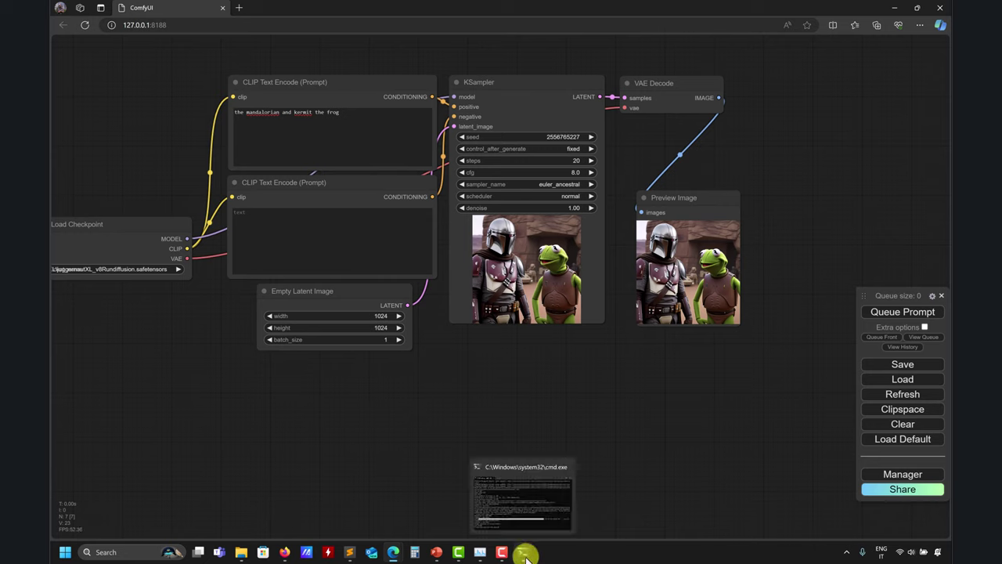
{"action": "left_click", "coordinate": [898, 313]}
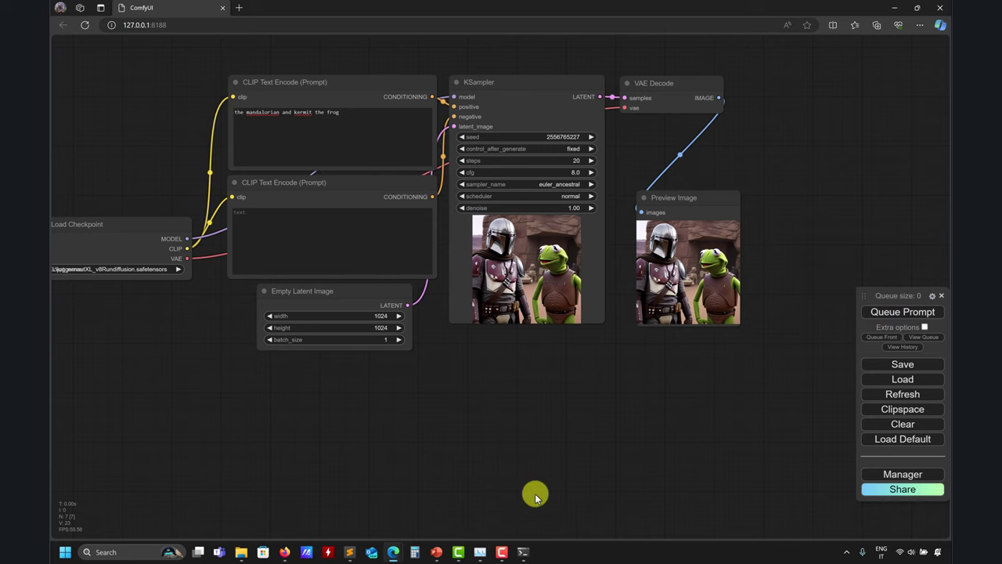
{"action": "left_click_drag", "start_coordinate": [884, 294], "coordinate": [836, 219]}
{"action": "left_click", "coordinate": [520, 553]}
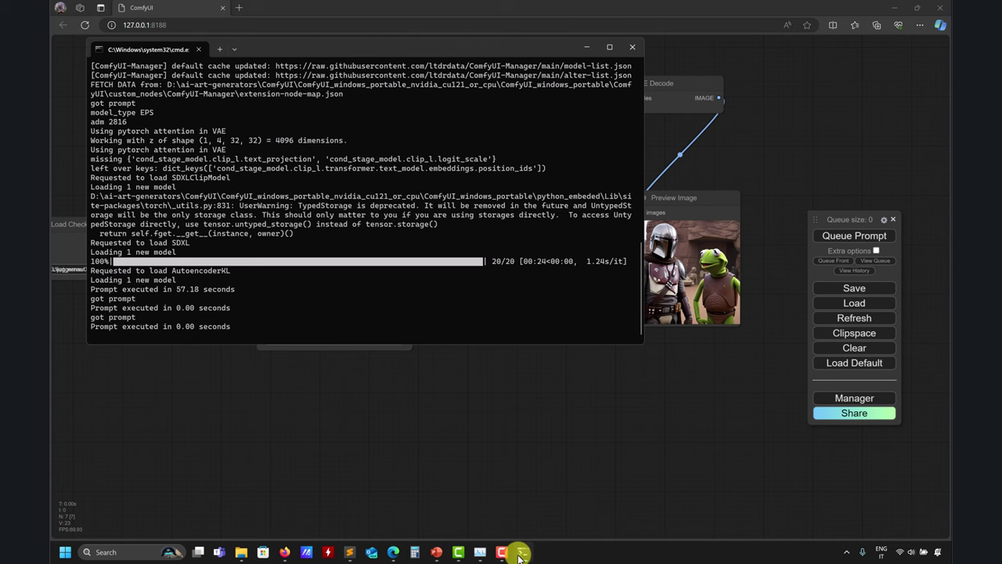
{"action": "left_click", "coordinate": [521, 552]}
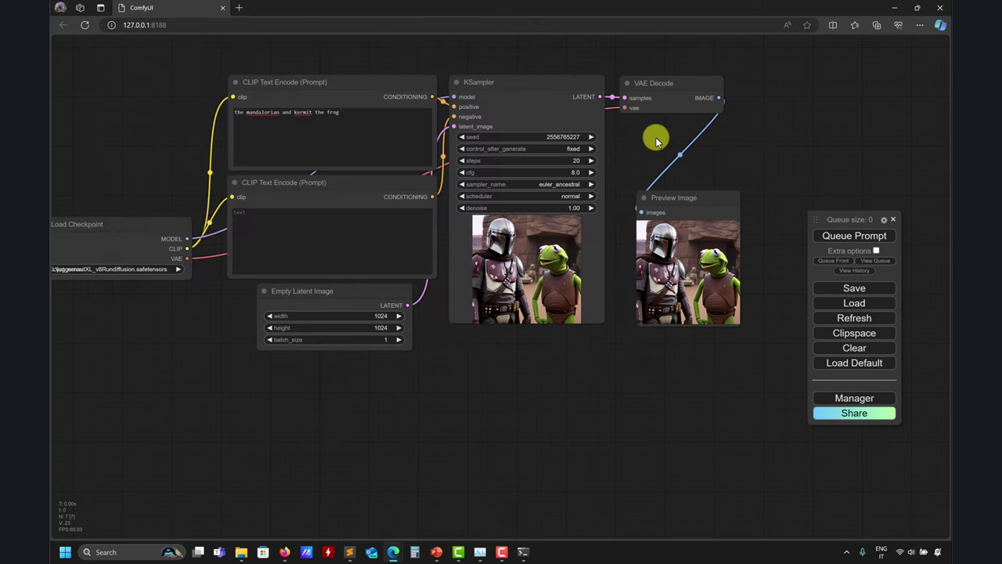
{"action": "left_click", "coordinate": [464, 137]}
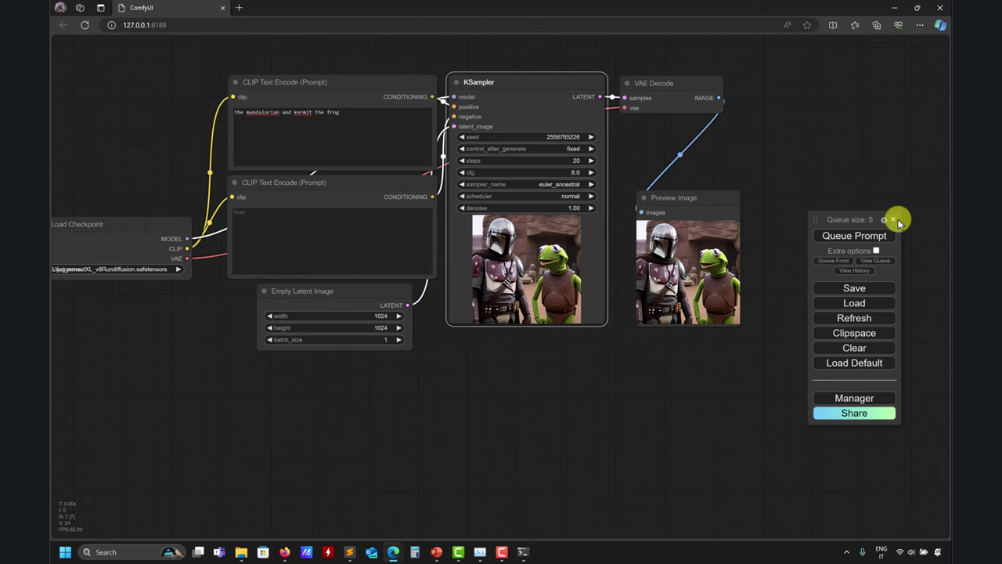
{"action": "left_click", "coordinate": [854, 235]}
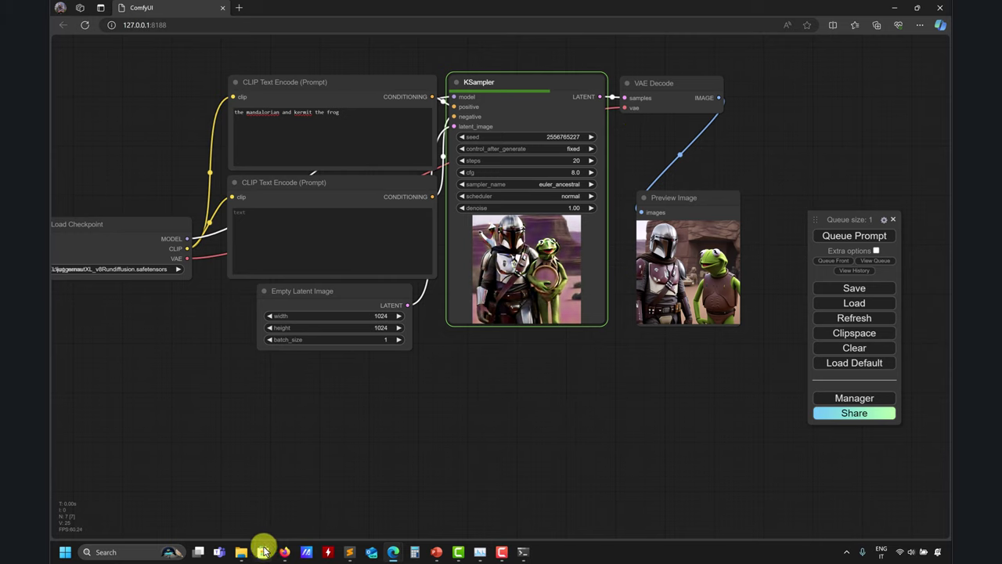
Look over the settings and recorded timings in the Sublime Text notes while the image generates.
{"action": "left_click", "coordinate": [350, 552]}
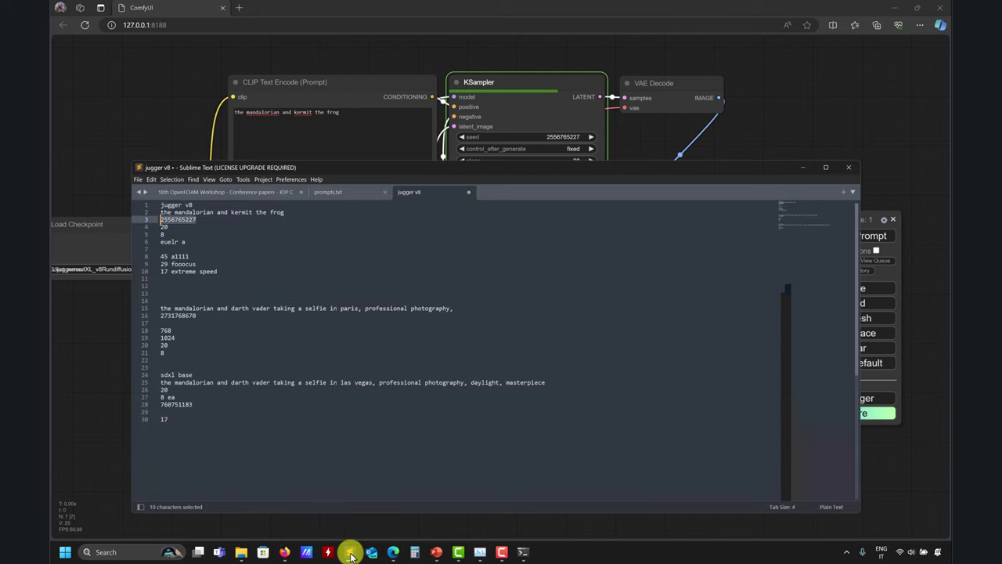
{"action": "left_click", "coordinate": [350, 551]}
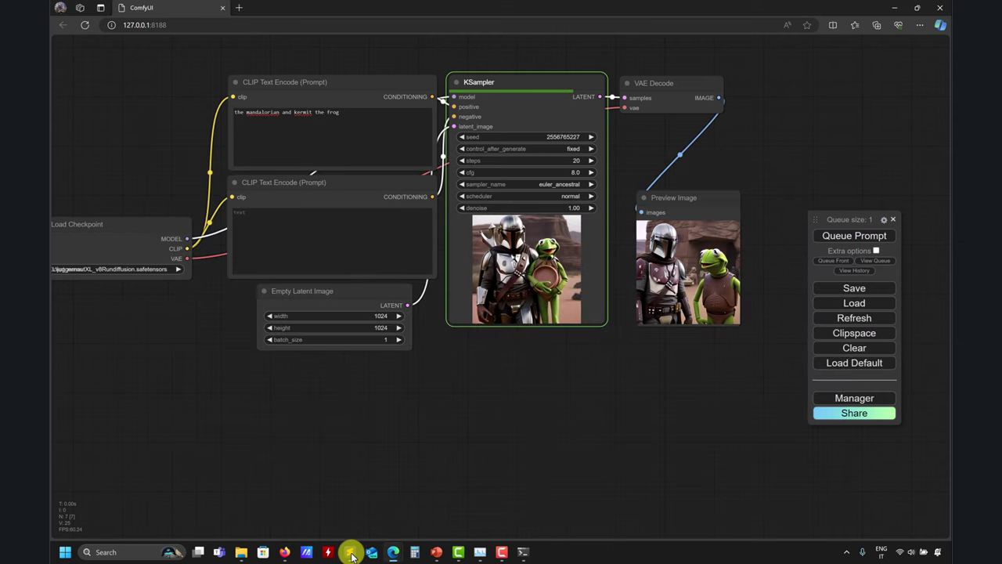
{"action": "left_click", "coordinate": [353, 552]}
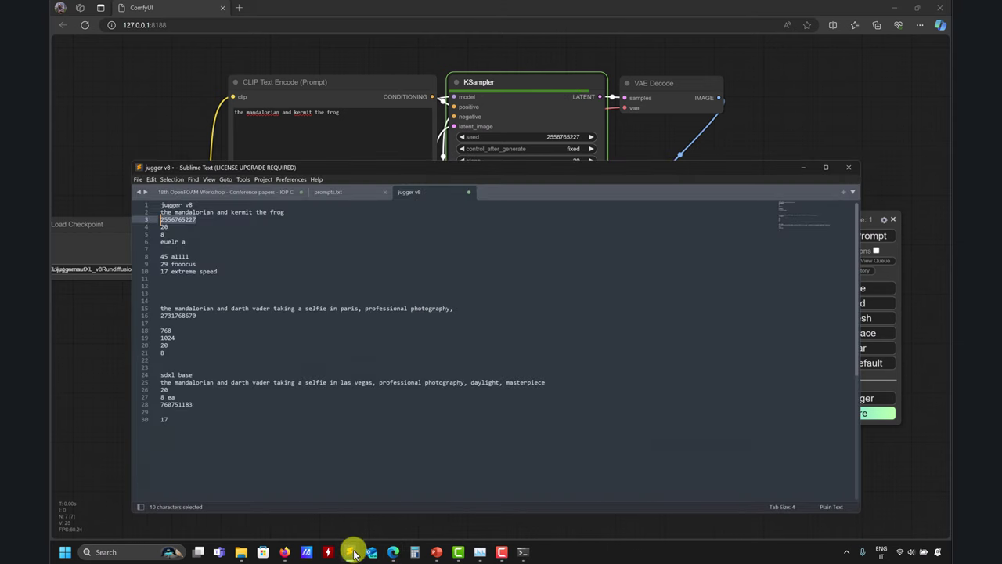
{"action": "left_click", "coordinate": [352, 552]}
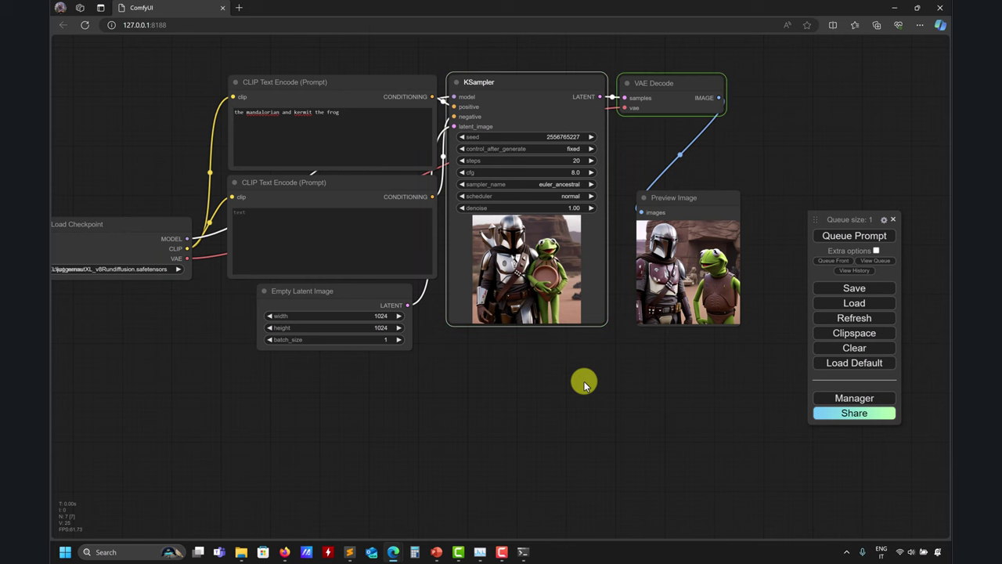
Monitor the run in the ComfyUI command window until its execution time is reported, then return to the workflow.
{"action": "left_click", "coordinate": [523, 552]}
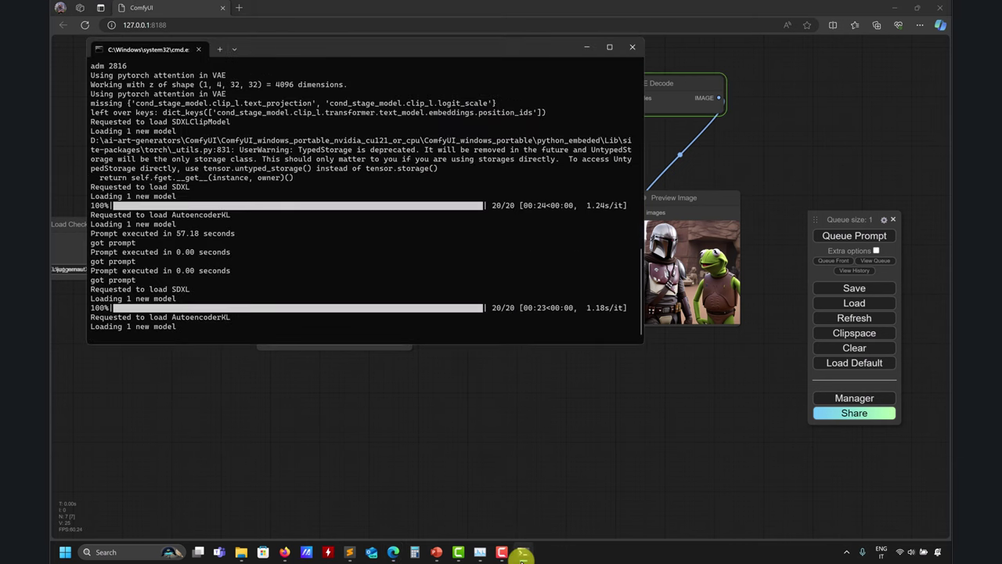
{"action": "left_click", "coordinate": [522, 554]}
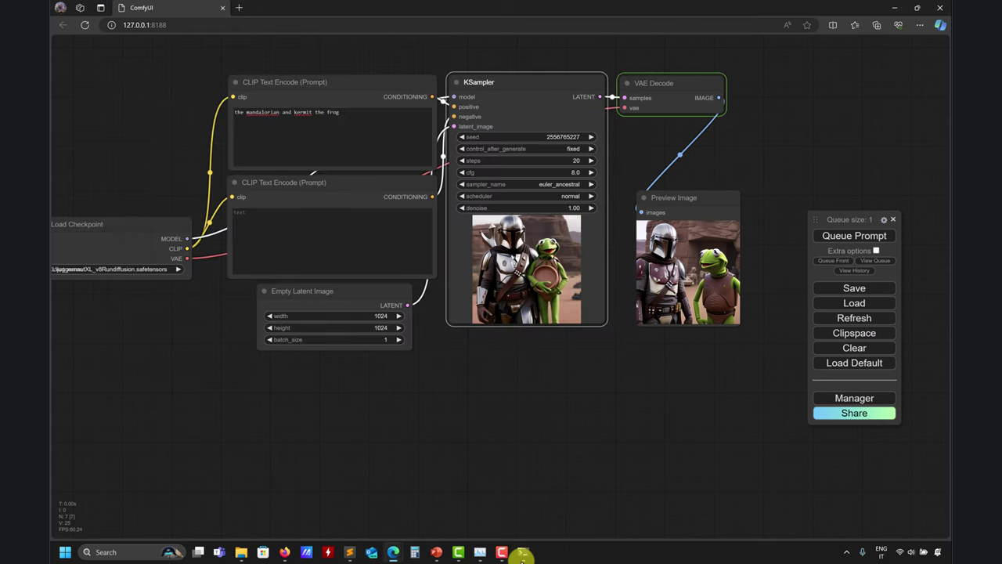
{"action": "left_click", "coordinate": [521, 554]}
{"action": "left_click", "coordinate": [522, 554]}
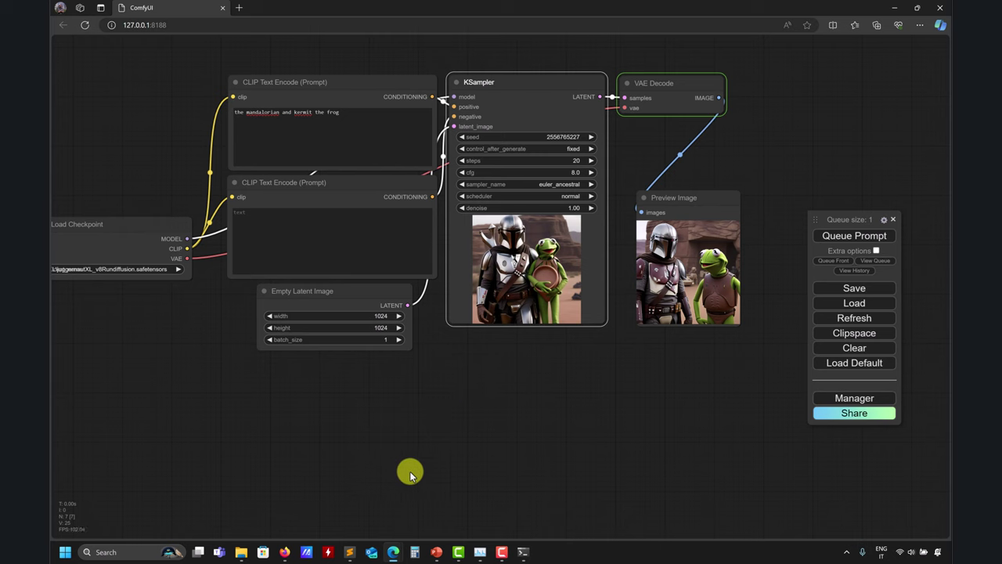
{"action": "mouse_move", "coordinate": [518, 556]}
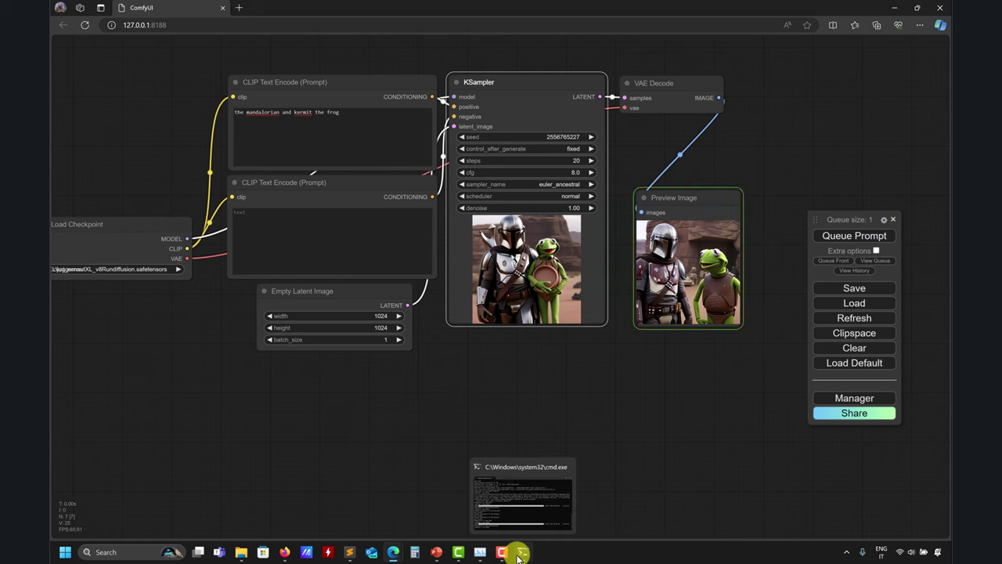
{"action": "left_click", "coordinate": [518, 553]}
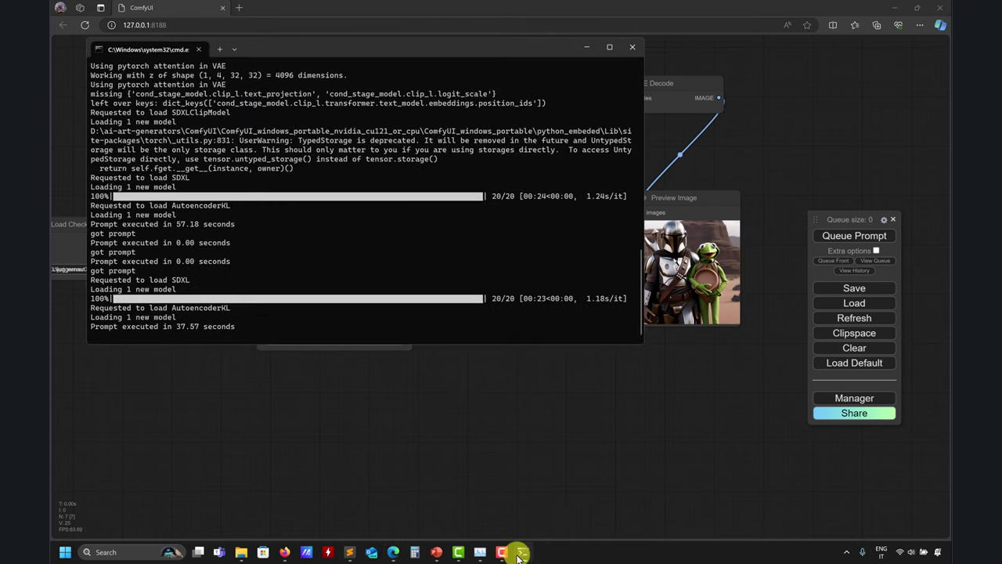
{"action": "left_click", "coordinate": [520, 553]}
{"action": "left_click", "coordinate": [520, 554]}
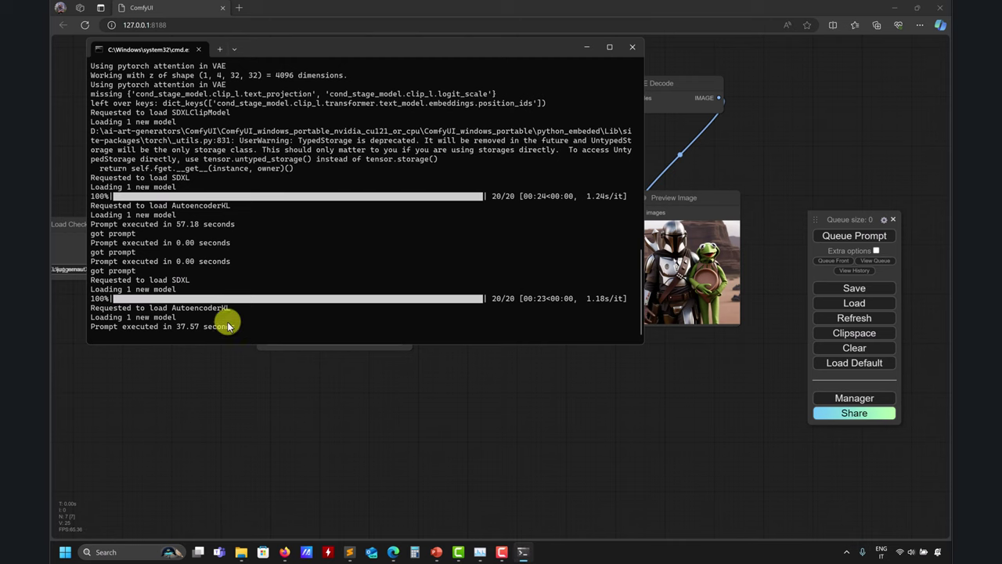
{"action": "left_click", "coordinate": [632, 400]}
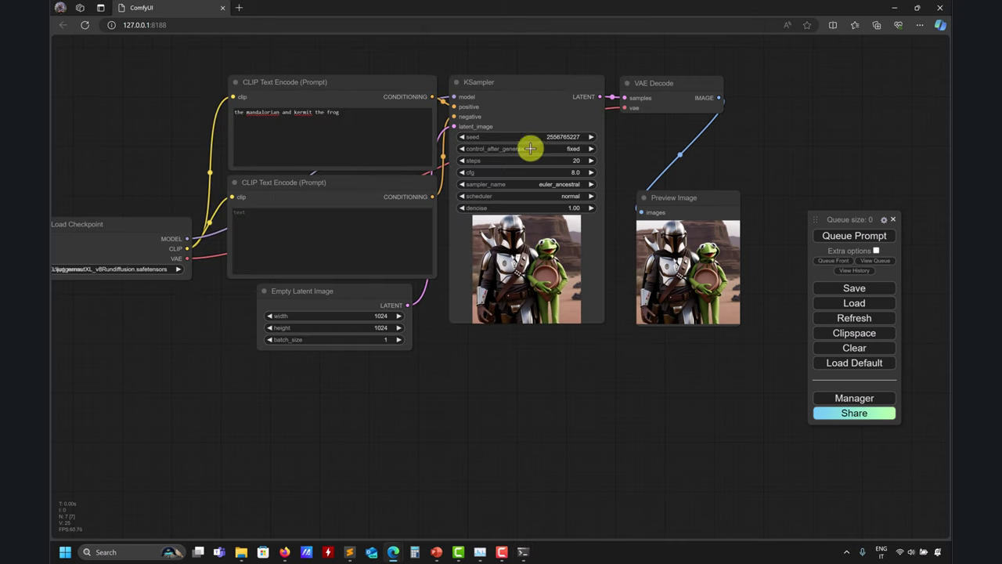
{"action": "left_click", "coordinate": [856, 243]}
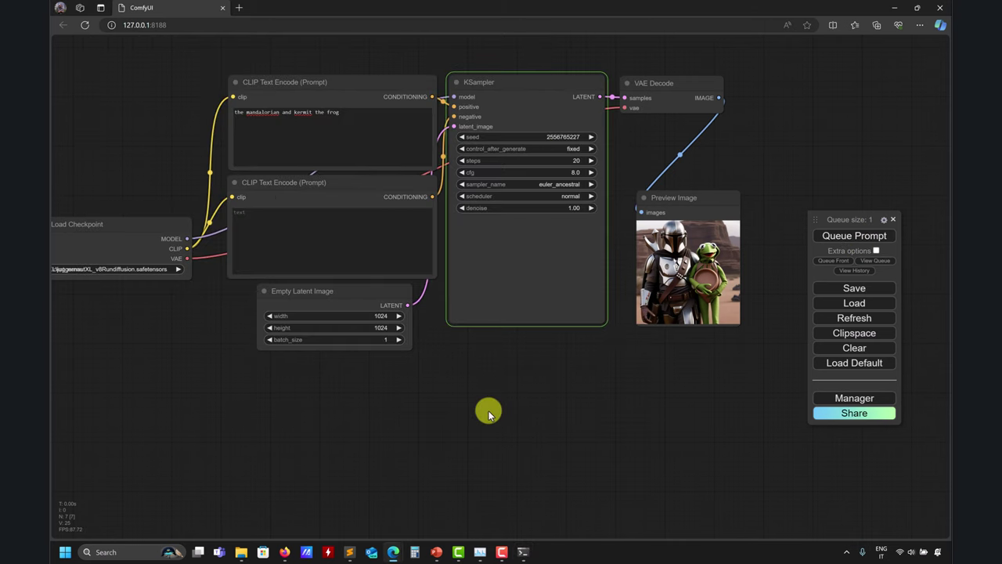
{"action": "left_click", "coordinate": [349, 551]}
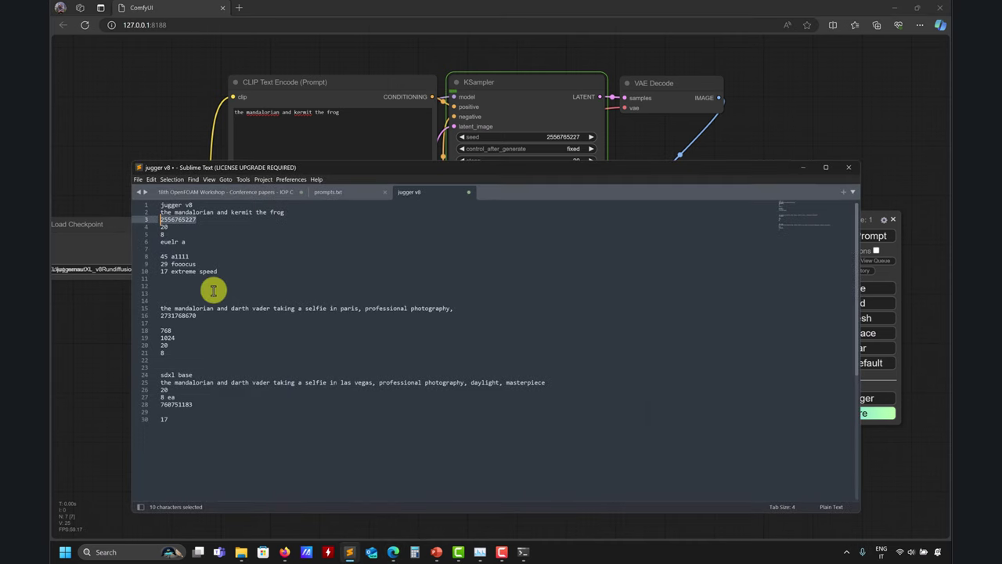
{"action": "left_click", "coordinate": [169, 286]}
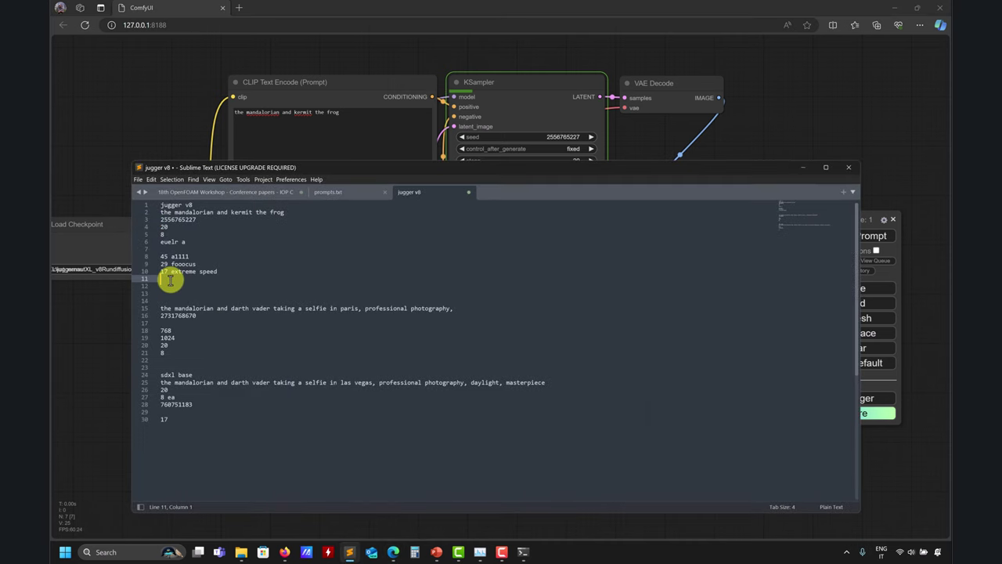
{"action": "key", "text": "Return"}
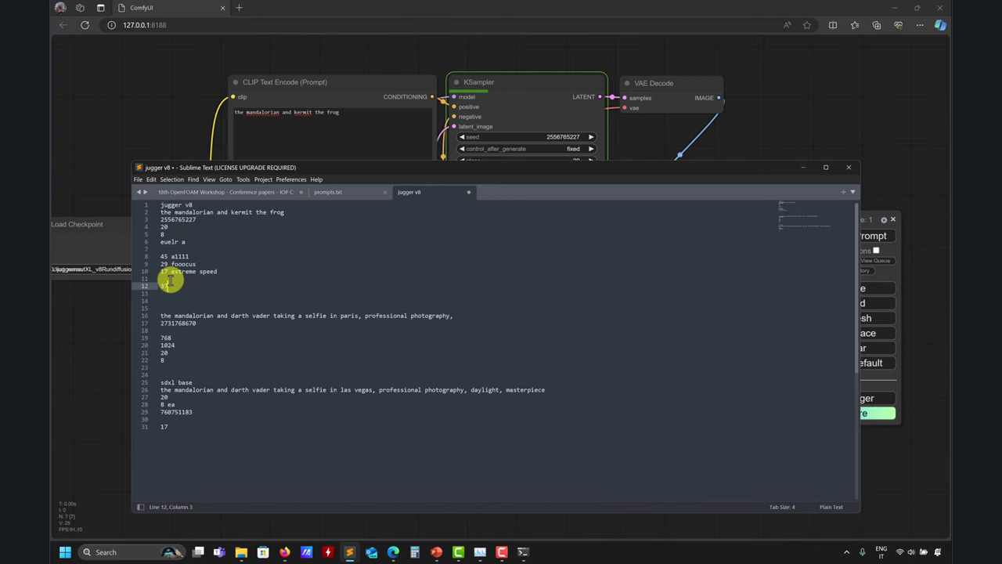
{"action": "left_click", "coordinate": [798, 166]}
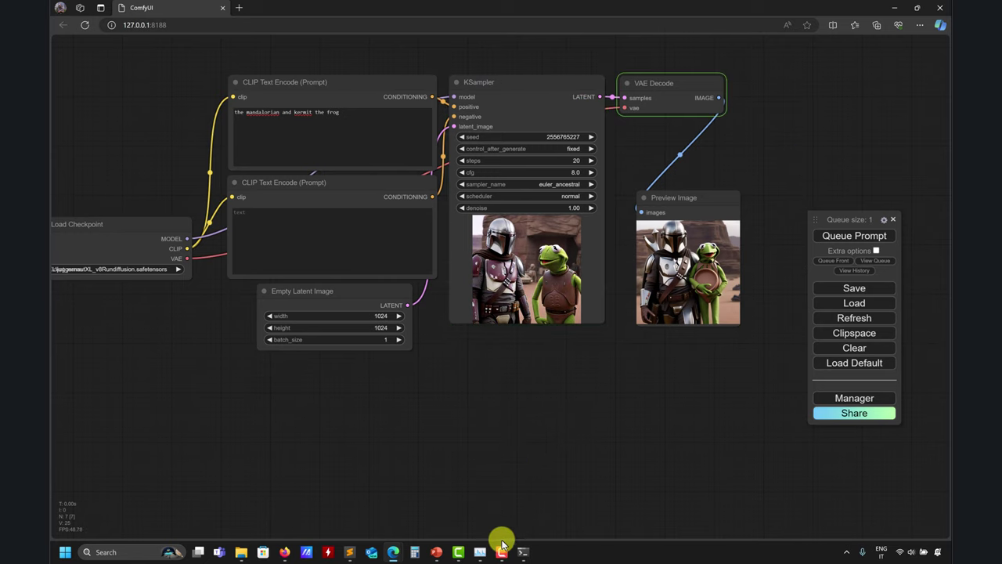
Review both comparison slides in PowerPoint, examining the images and timings of each interface and Fooocus mode, then minimize the presentation.
{"action": "mouse_move", "coordinate": [436, 552]}
{"action": "left_click", "coordinate": [434, 501]}
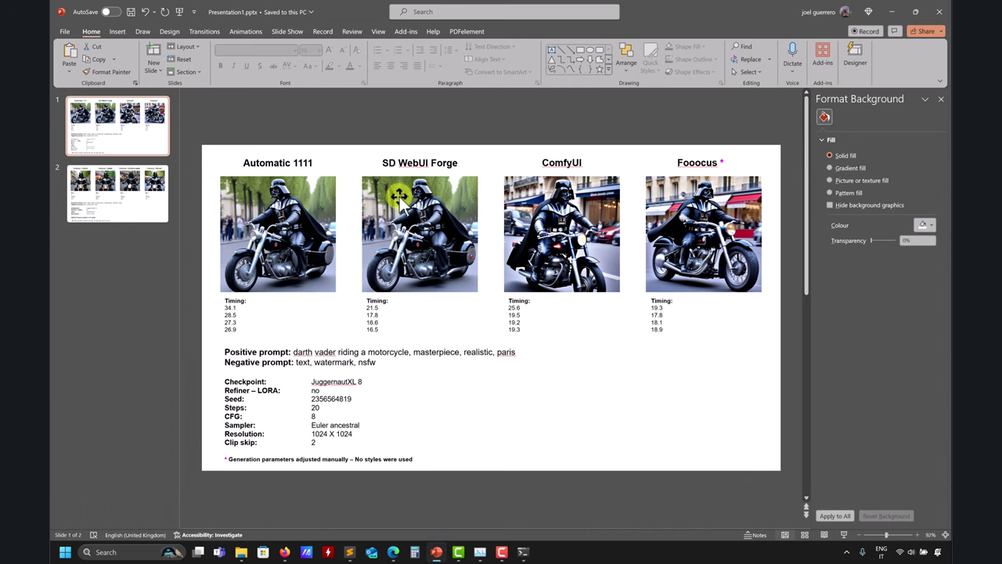
{"action": "scroll", "coordinate": [442, 350], "scroll_direction": "down", "scroll_amount": 2}
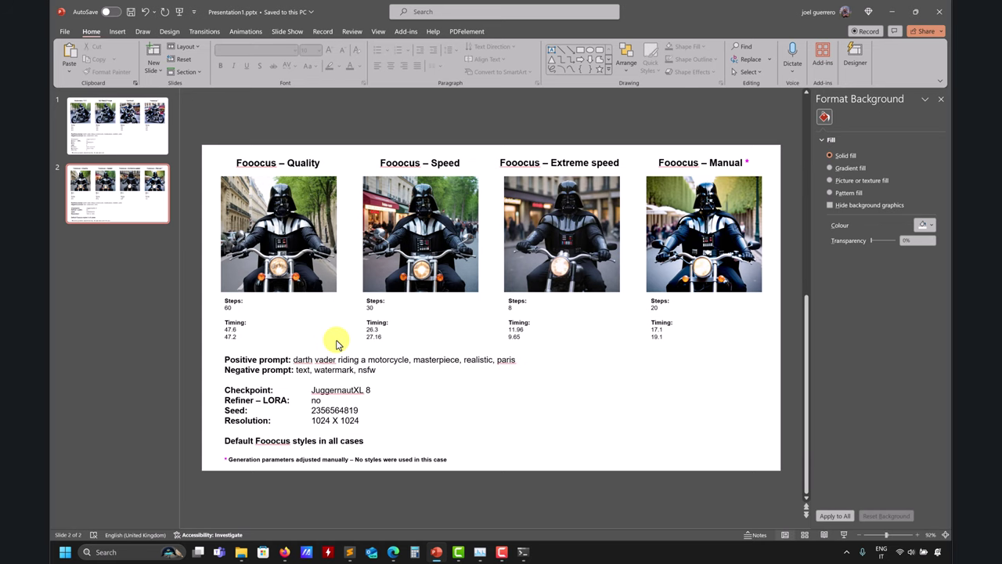
{"action": "scroll", "coordinate": [313, 347], "scroll_direction": "up", "scroll_amount": 2}
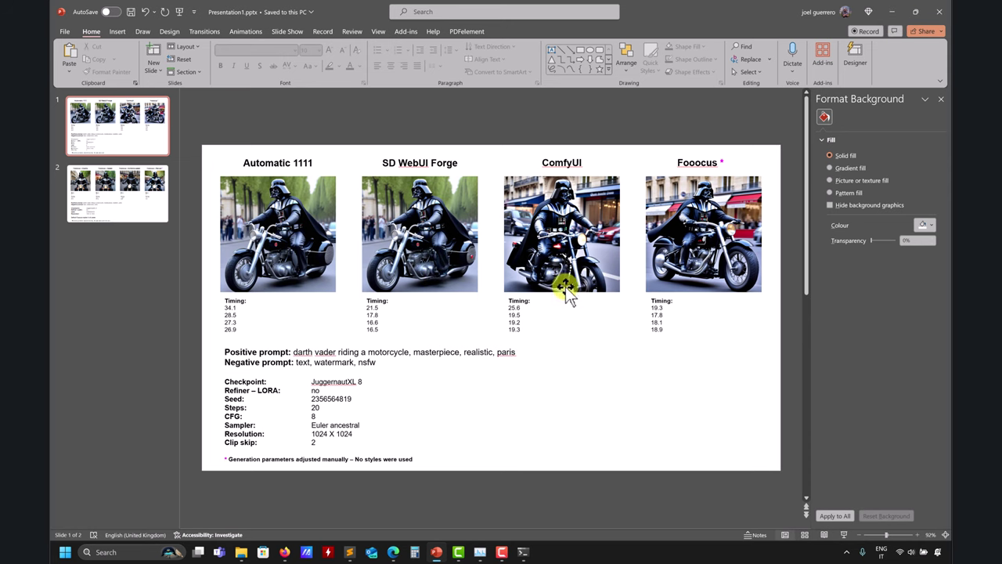
{"action": "left_click", "coordinate": [891, 12]}
Check the latest execution time in the command window and change the ComfyUI timing in the Sublime Text notes to 36.
{"action": "left_click", "coordinate": [522, 551]}
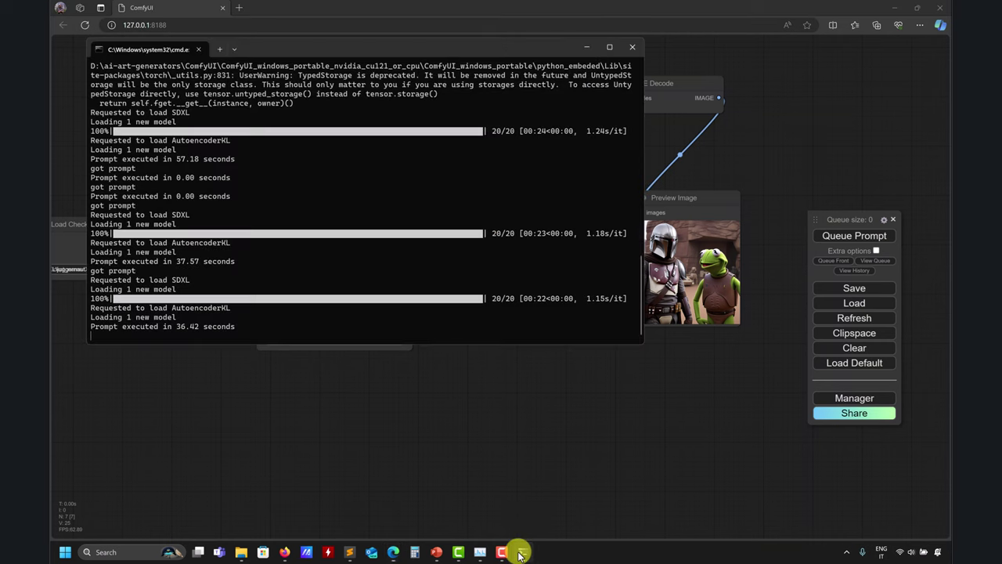
{"action": "left_click", "coordinate": [360, 462]}
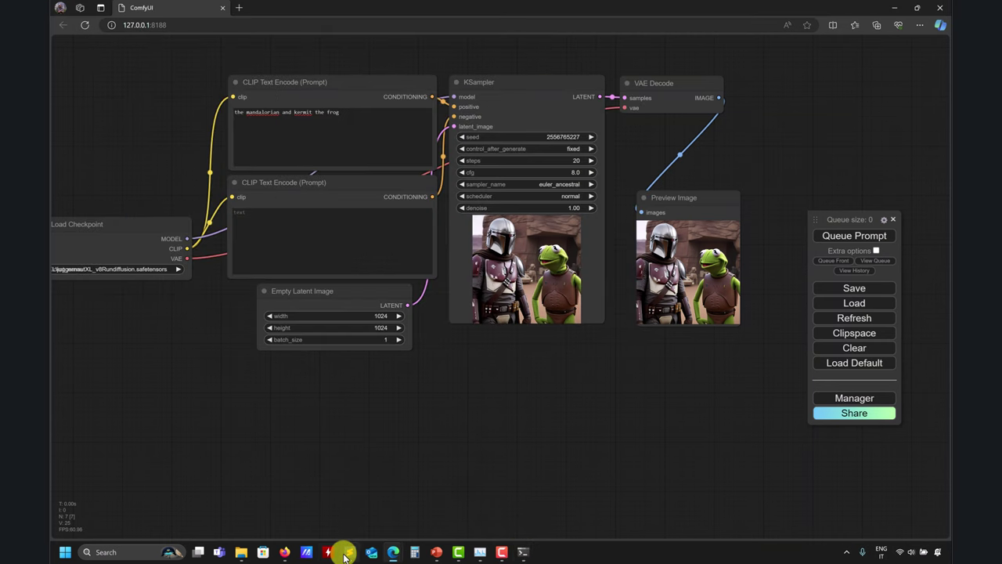
{"action": "left_click", "coordinate": [349, 551]}
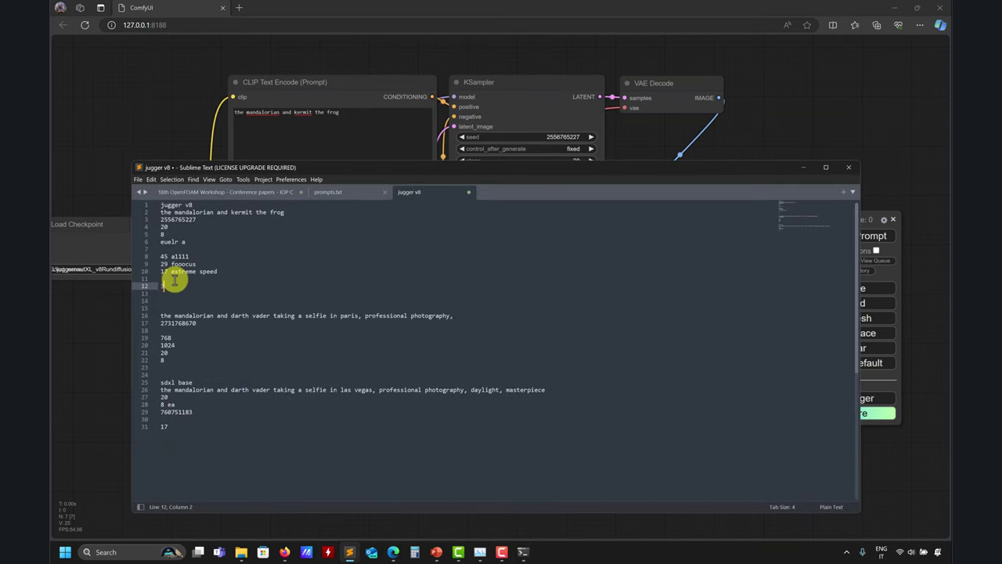
{"action": "left_click", "coordinate": [827, 16]}
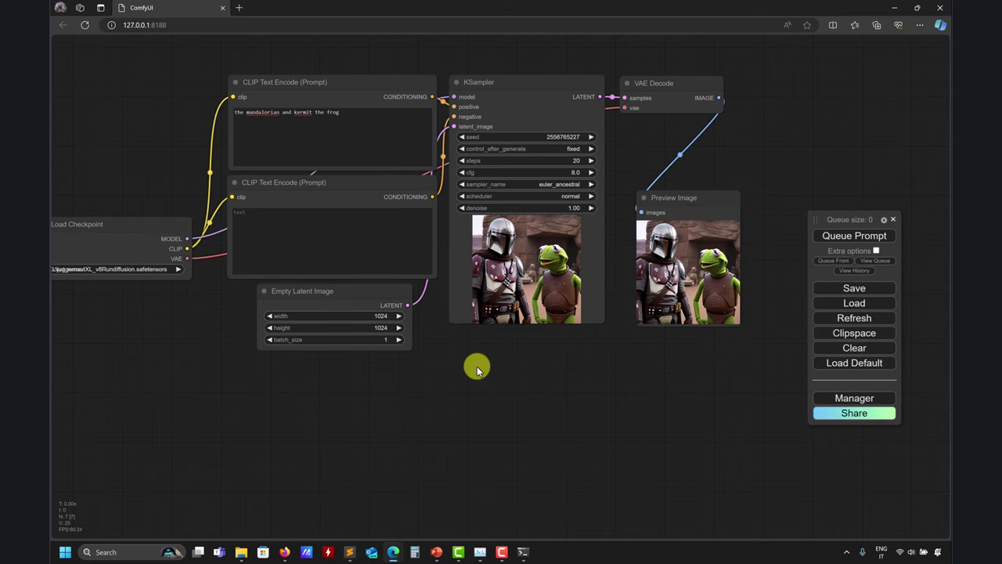
{"action": "left_click_drag", "start_coordinate": [475, 366], "coordinate": [479, 338]}
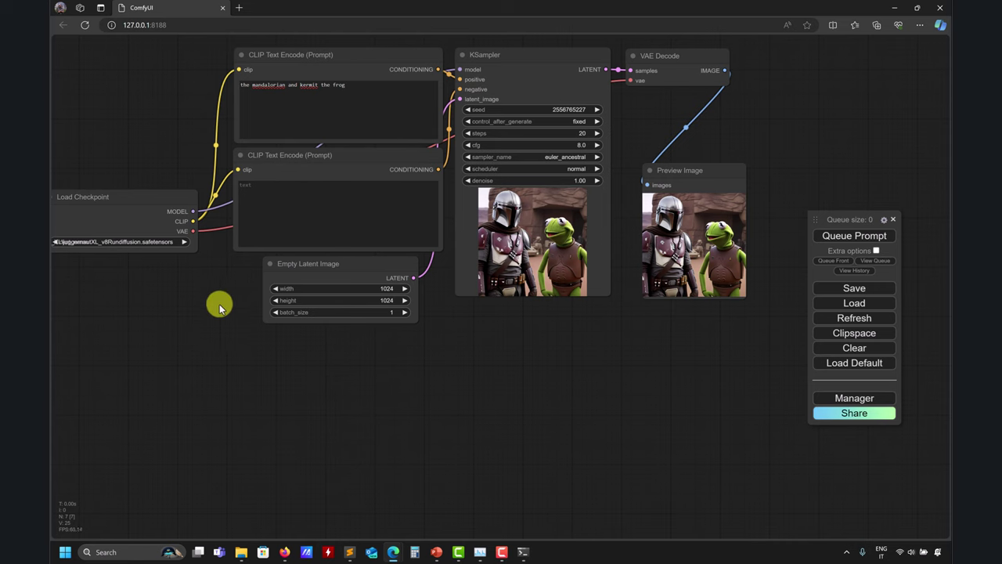
{"action": "left_click_drag", "start_coordinate": [225, 358], "coordinate": [264, 405]}
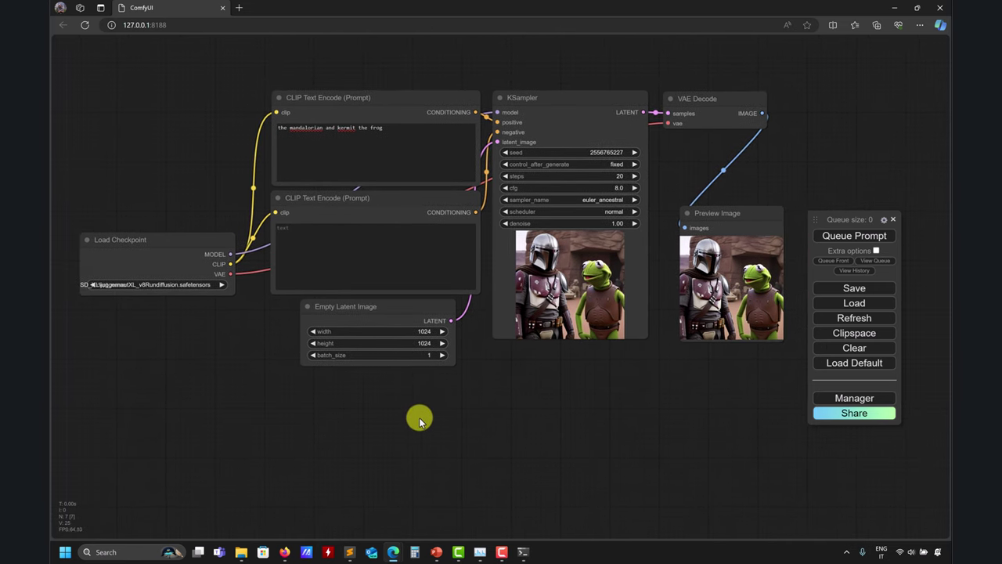
{"action": "mouse_move", "coordinate": [419, 417]}
{"action": "left_mouse_down"}
{"action": "mouse_move", "coordinate": [392, 419]}
{"action": "mouse_move", "coordinate": [418, 417]}
{"action": "left_mouse_up"}
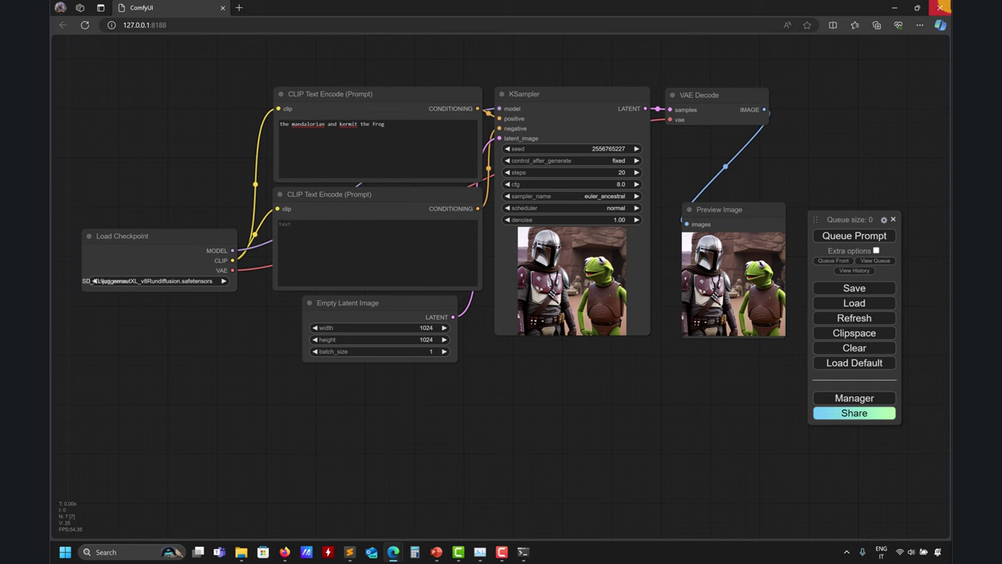
Close the ComfyUI browser window and shut down its command window.
{"action": "left_click", "coordinate": [940, 7]}
{"action": "left_click", "coordinate": [523, 551]}
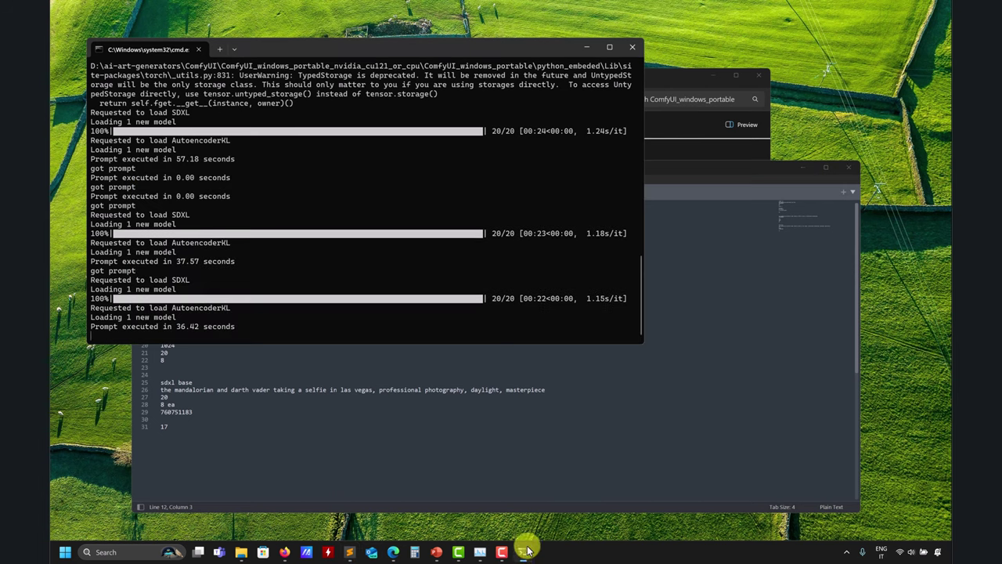
{"action": "left_click", "coordinate": [631, 48]}
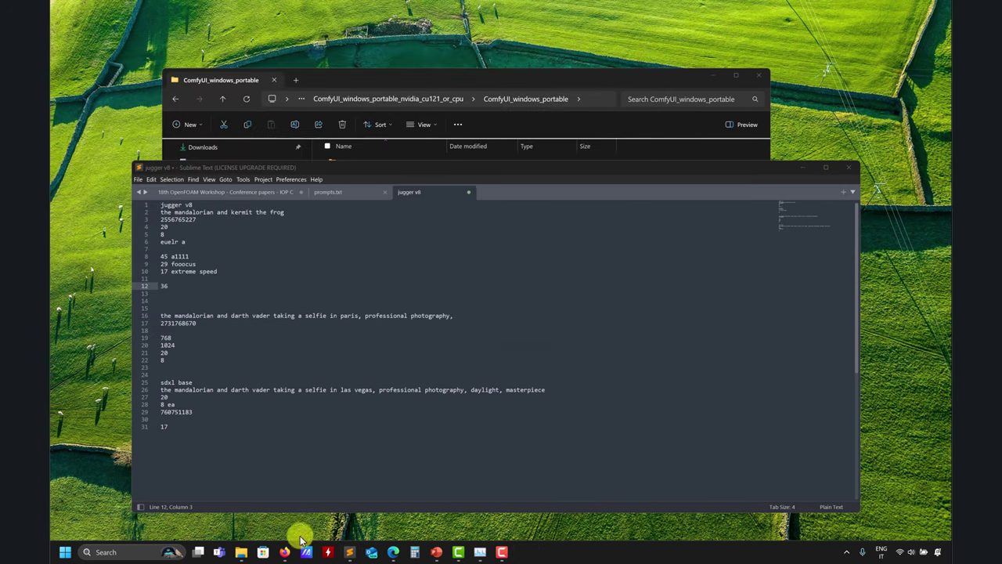
Launch run.bat from the webui_forge_cu121_torch21_personal folder inside ai-art-generators in File Explorer, and minimize the folder window.
{"action": "mouse_move", "coordinate": [241, 549]}
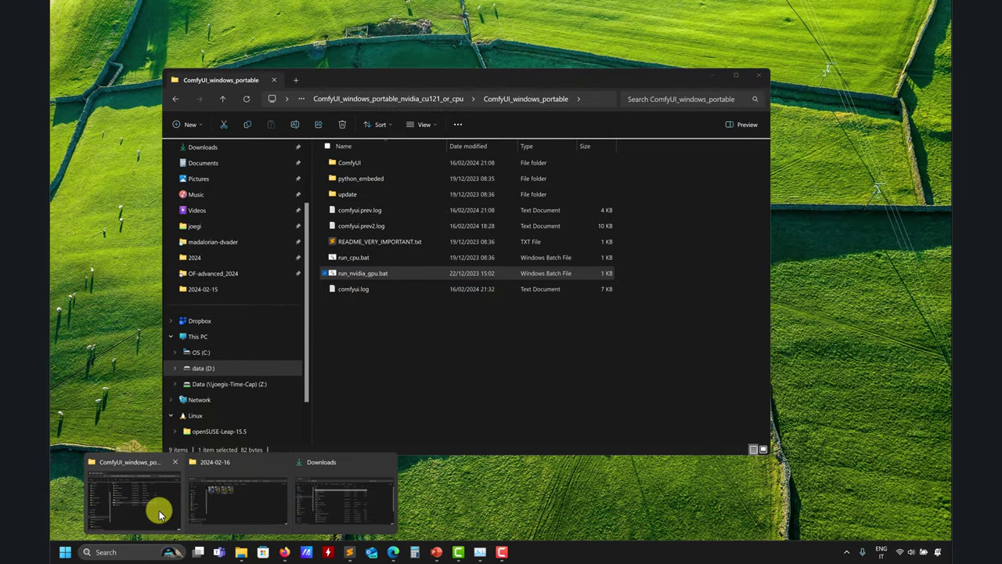
{"action": "left_click", "coordinate": [159, 513]}
{"action": "left_click", "coordinate": [418, 97]}
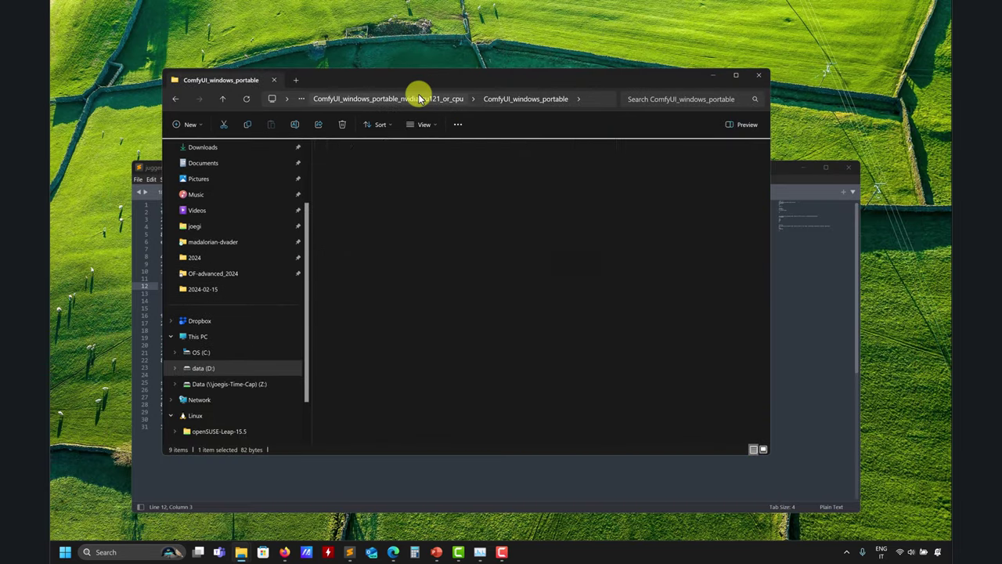
{"action": "left_click", "coordinate": [361, 100]}
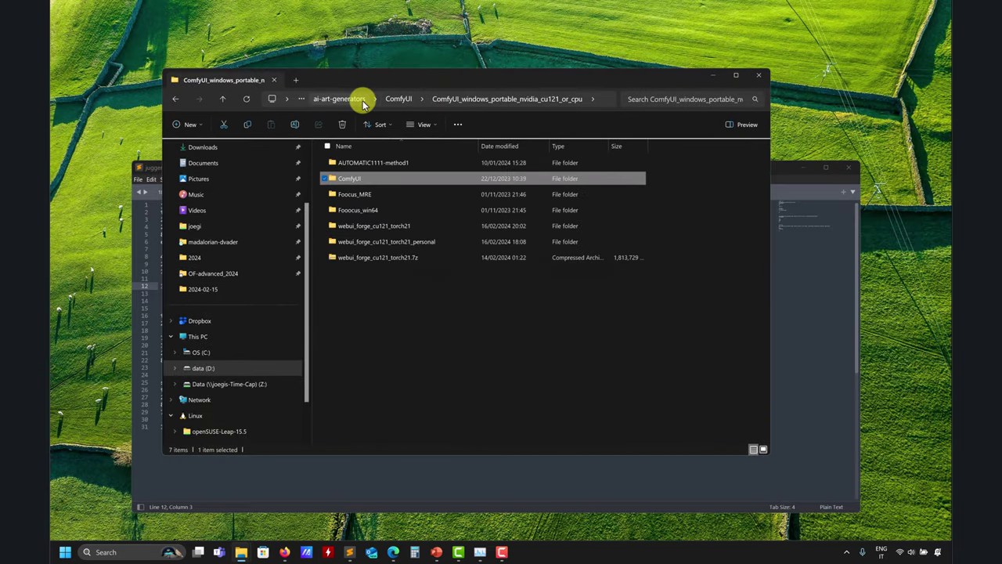
{"action": "left_click", "coordinate": [387, 225]}
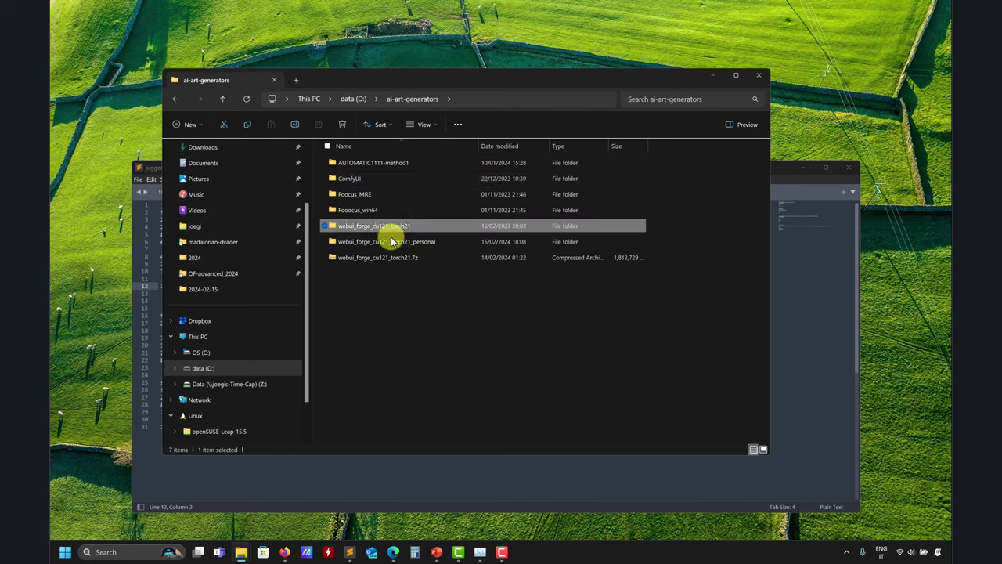
{"action": "double_click", "coordinate": [391, 241]}
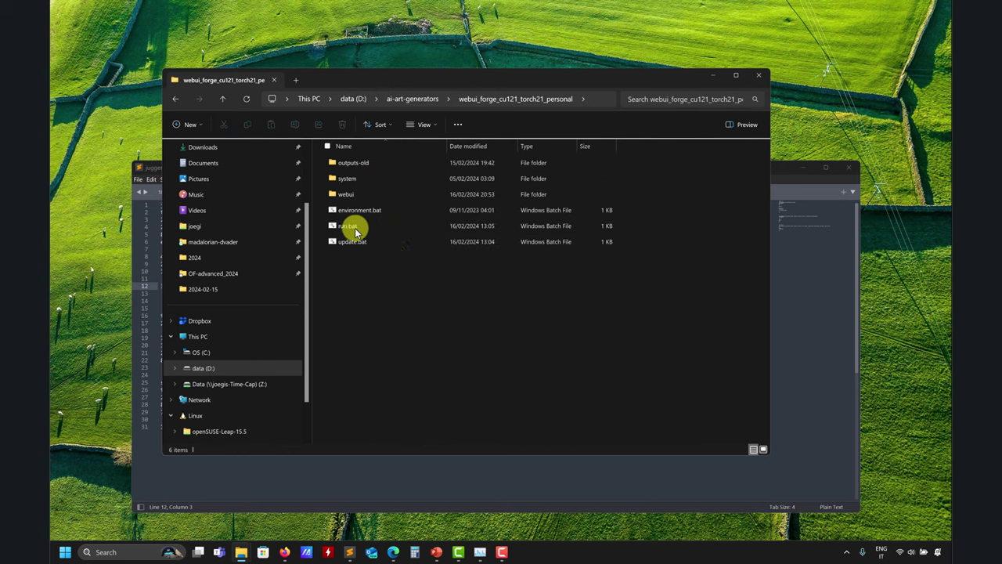
{"action": "left_click", "coordinate": [352, 229]}
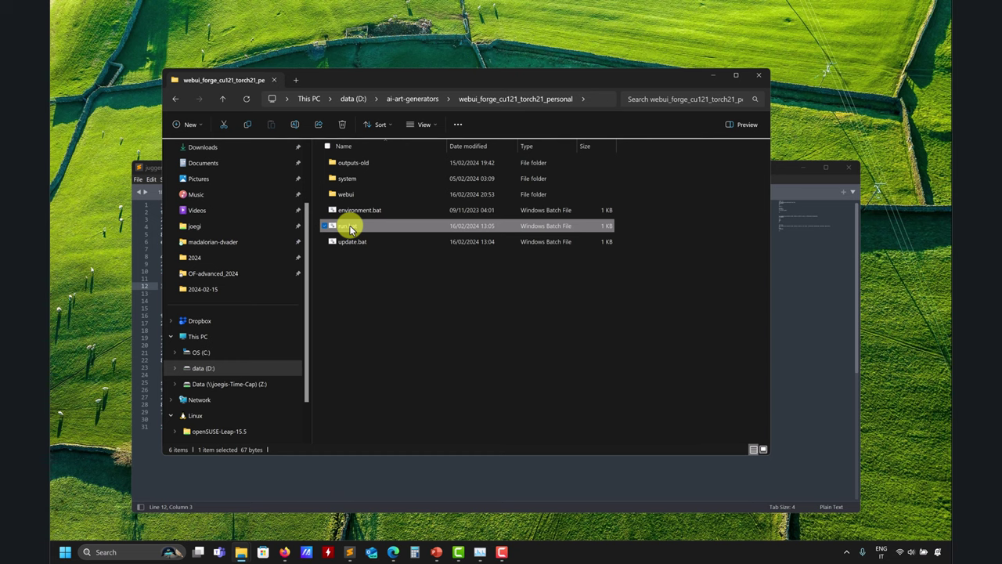
{"action": "double_click", "coordinate": [350, 228]}
{"action": "left_click", "coordinate": [724, 76]}
{"action": "left_click", "coordinate": [713, 75]}
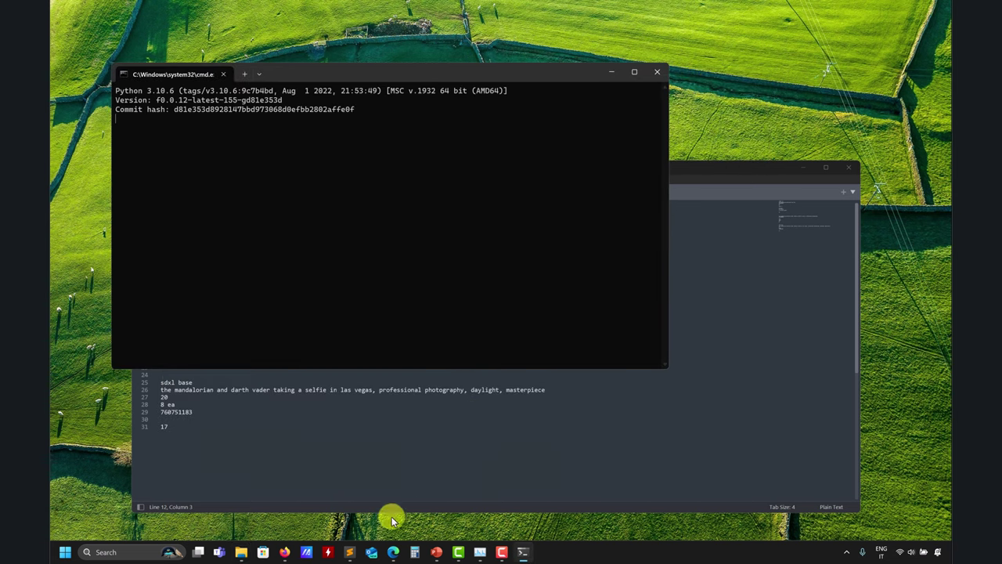
Review the TurboVisionXL page on Civitai in Edge, examining its suggested sampler, steps and CFG settings, then minimize the browser.
{"action": "left_click", "coordinate": [393, 554]}
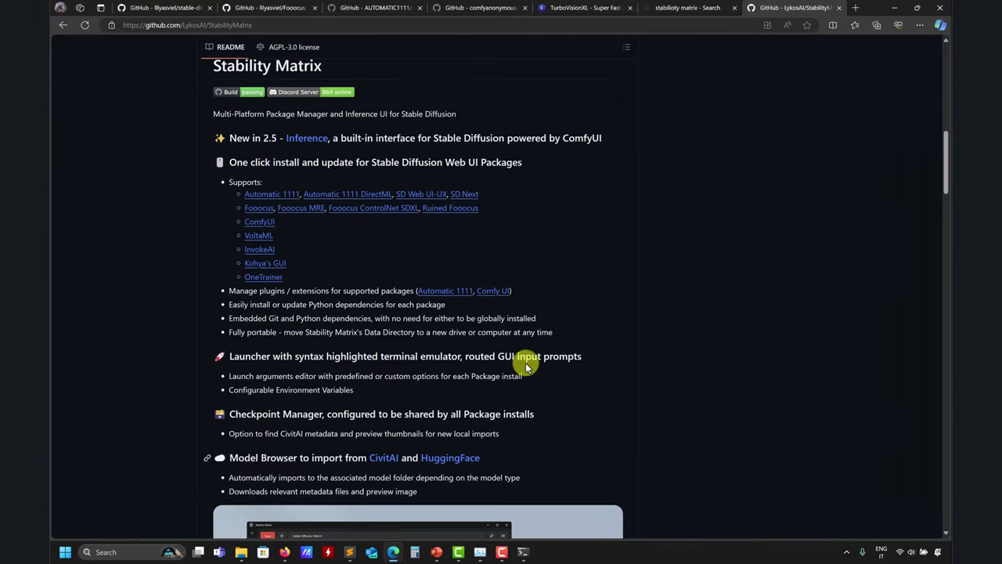
{"action": "left_click", "coordinate": [566, 7]}
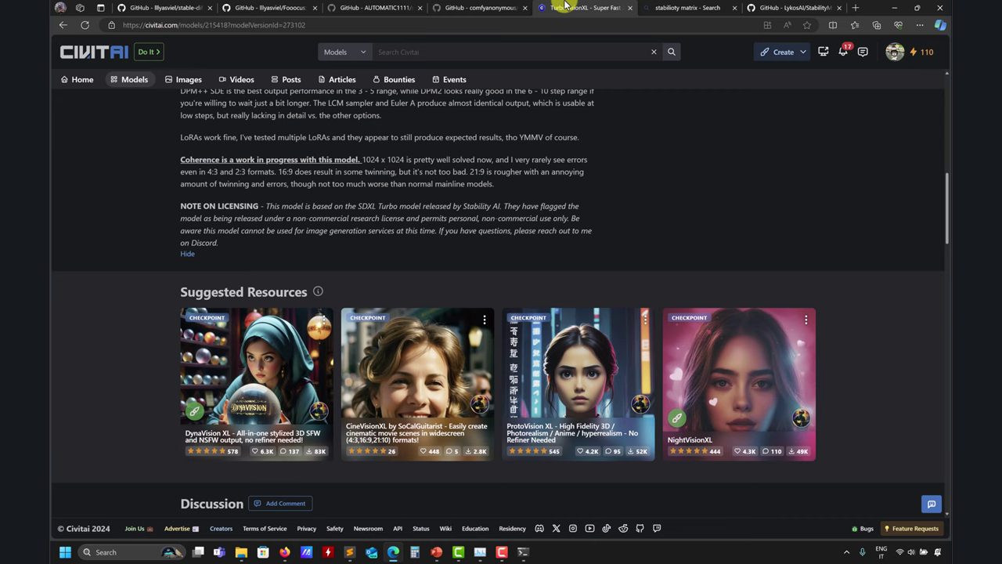
{"action": "scroll", "coordinate": [433, 166], "scroll_direction": "up", "scroll_amount": 10}
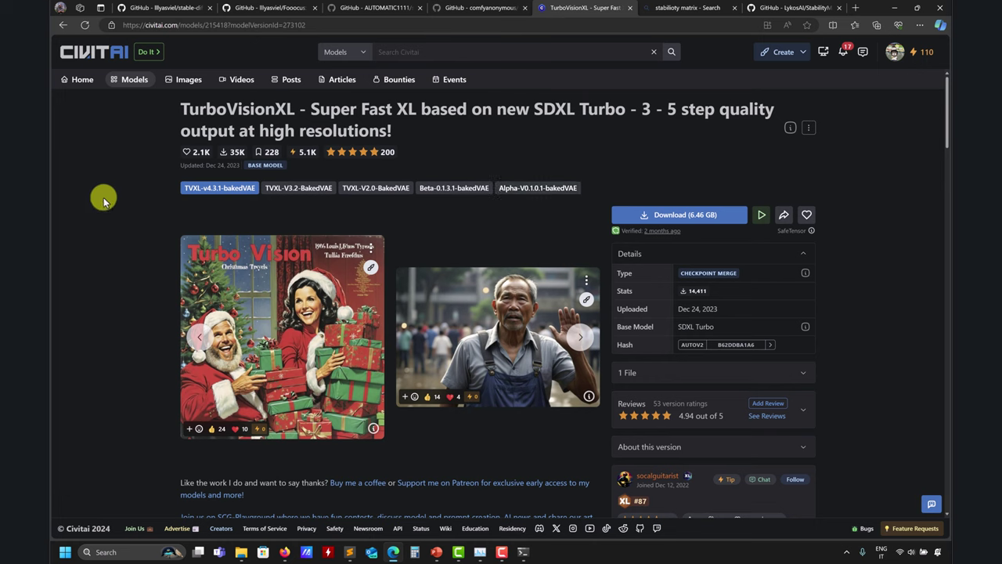
{"action": "scroll", "coordinate": [118, 234], "scroll_direction": "down", "scroll_amount": 2}
{"action": "scroll", "coordinate": [123, 281], "scroll_direction": "up", "scroll_amount": 2}
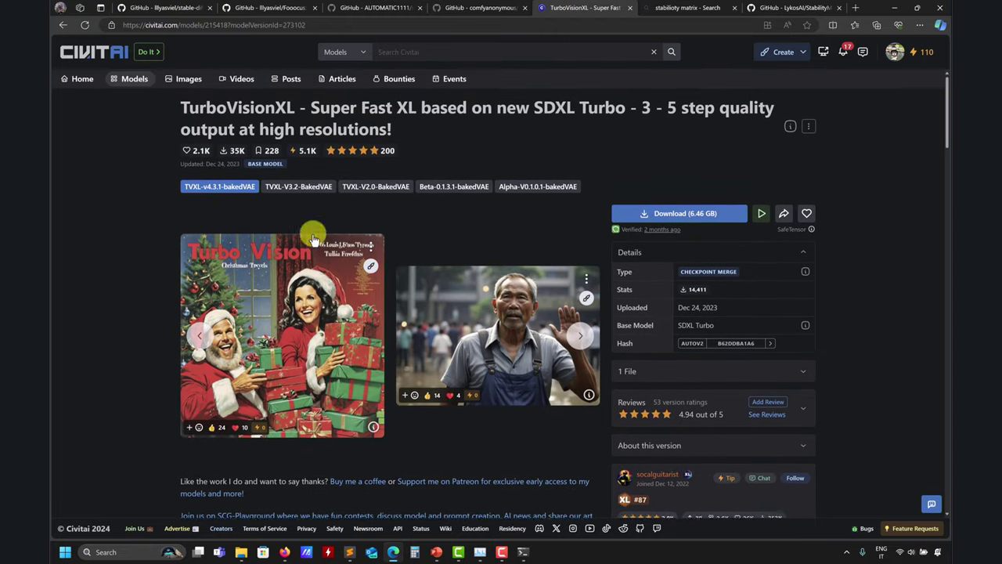
{"action": "scroll", "coordinate": [135, 306], "scroll_direction": "down", "scroll_amount": 2}
{"action": "scroll", "coordinate": [135, 305], "scroll_direction": "down", "scroll_amount": 3}
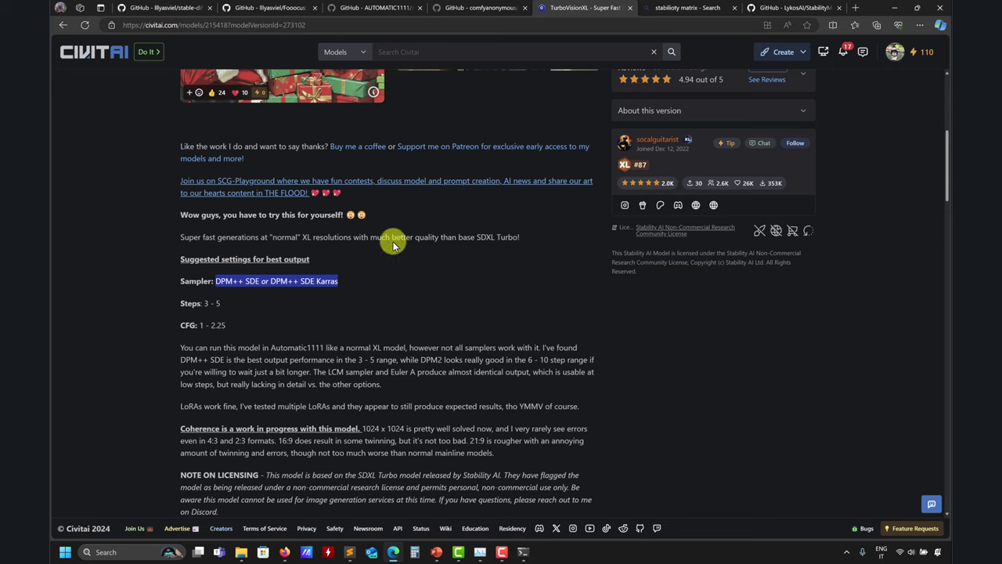
{"action": "scroll", "coordinate": [393, 245], "scroll_direction": "up", "scroll_amount": 3}
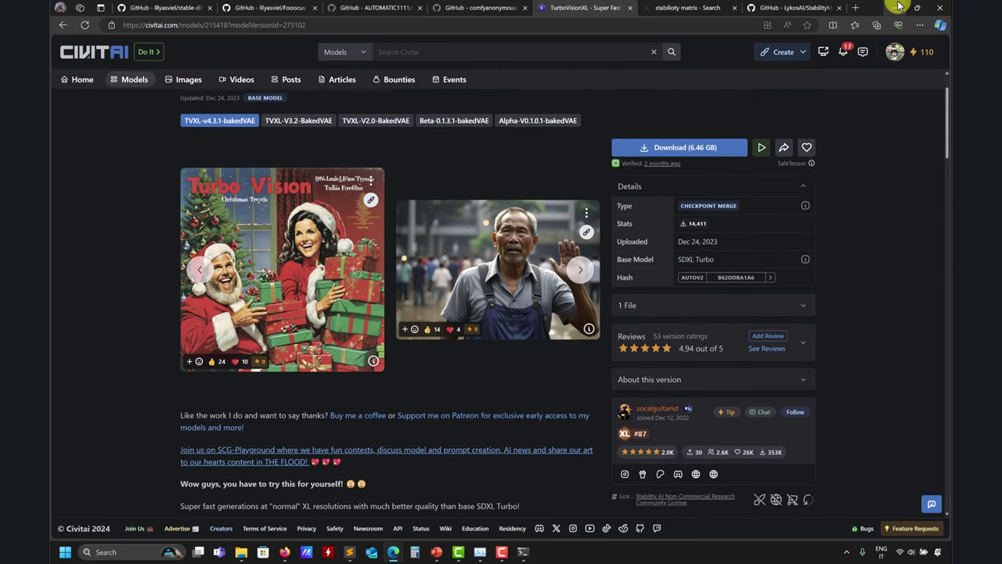
{"action": "left_click", "coordinate": [894, 7]}
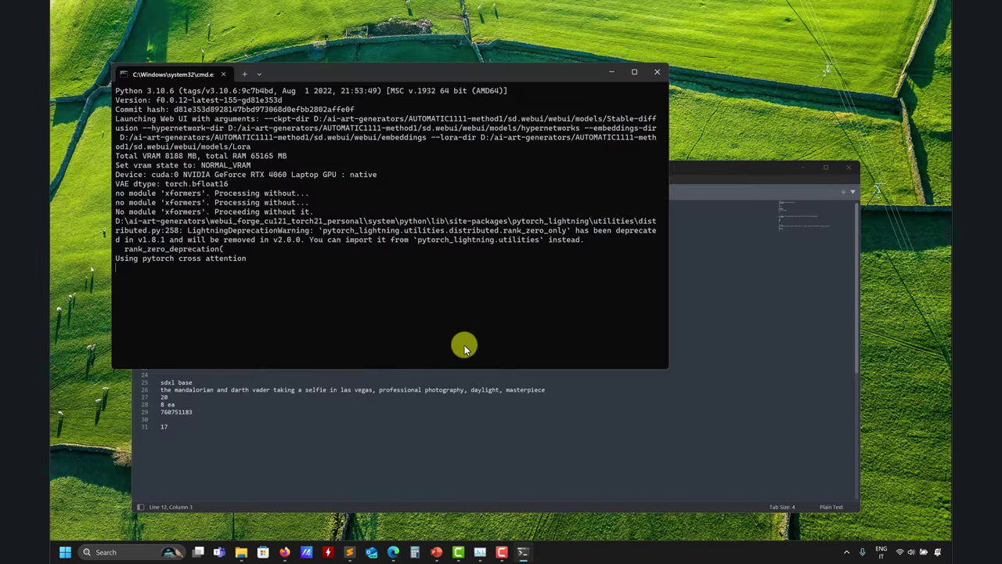
Copy "the mandalorian and kermit the frog" from the Sublime Text notes into the txt2img prompt of Stable Diffusion Forge.
{"action": "left_click", "coordinate": [393, 552]}
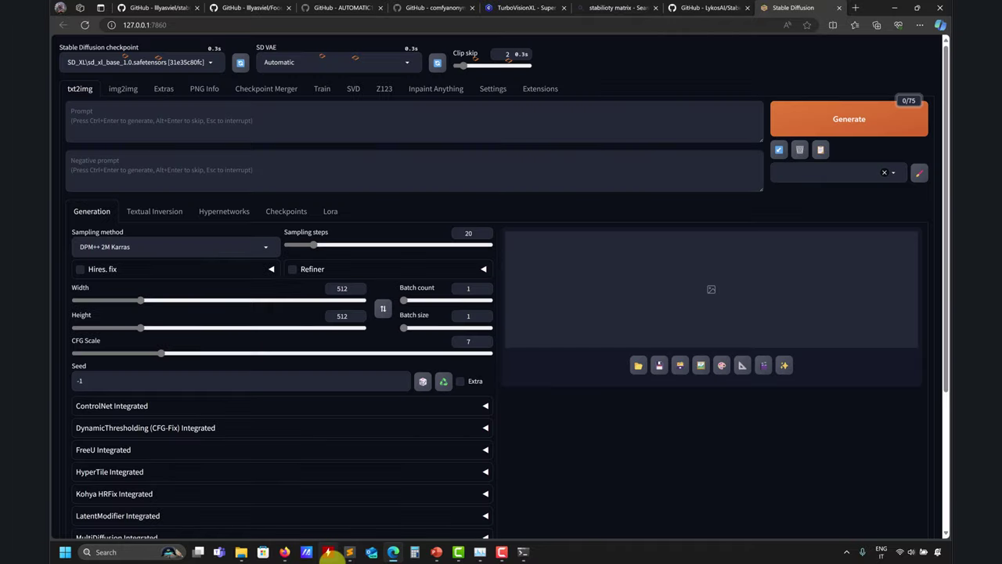
{"action": "left_click", "coordinate": [350, 552]}
{"action": "left_click_drag", "start_coordinate": [284, 212], "coordinate": [141, 212]}
{"action": "key", "text": "ctrl+c"}
{"action": "left_click", "coordinate": [149, 125]}
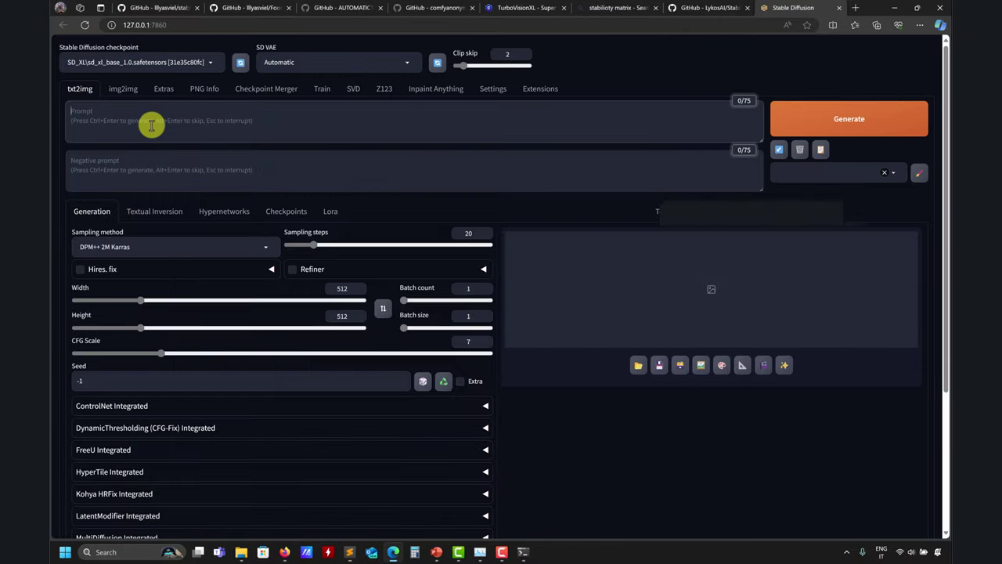
{"action": "key", "text": "ctrl+v"}
Check the model in the notes and select the SD_XL\juggernautXL_v8Rundiffusion.safetensors checkpoint in Forge.
{"action": "left_click", "coordinate": [350, 548]}
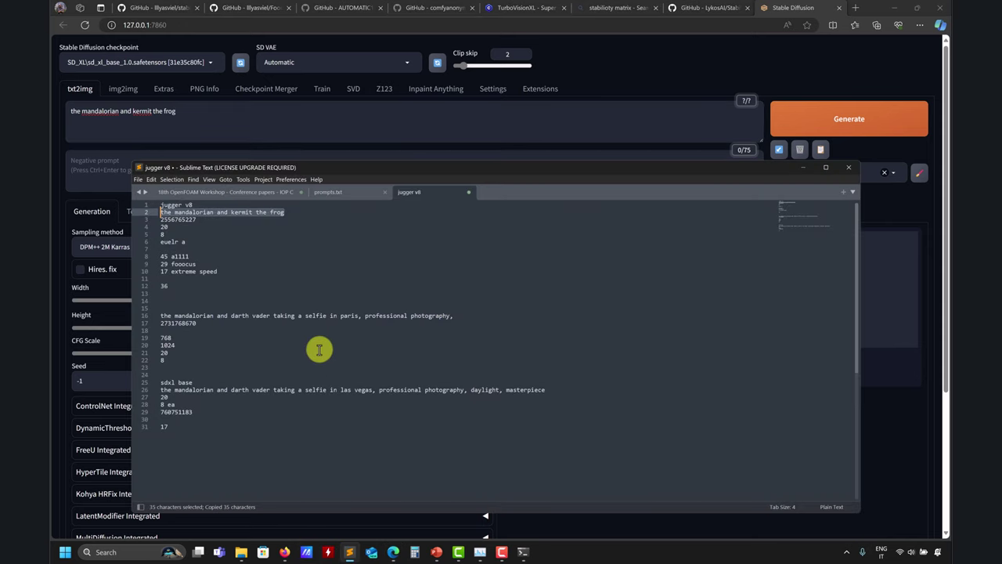
{"action": "left_click", "coordinate": [206, 62]}
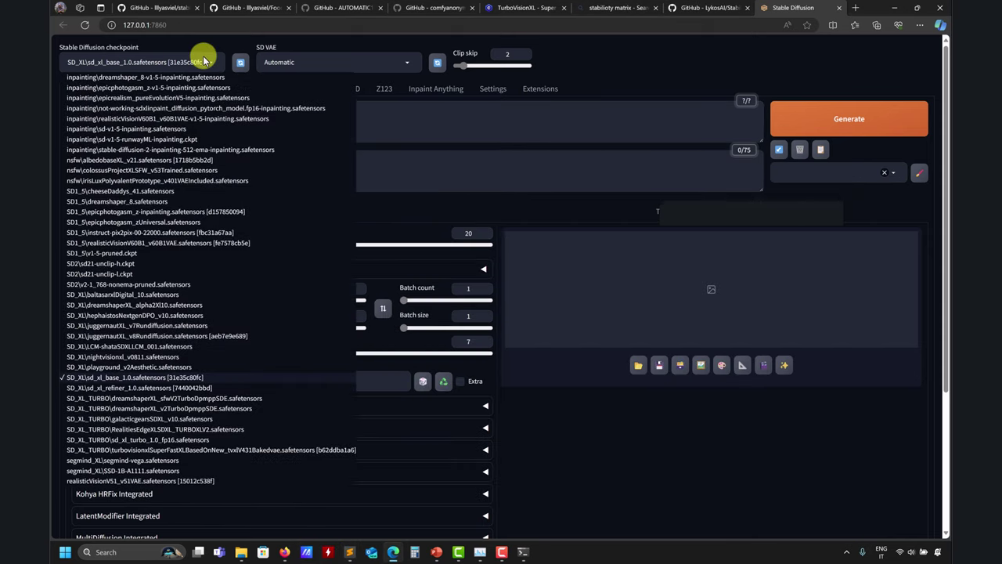
{"action": "left_click", "coordinate": [176, 335]}
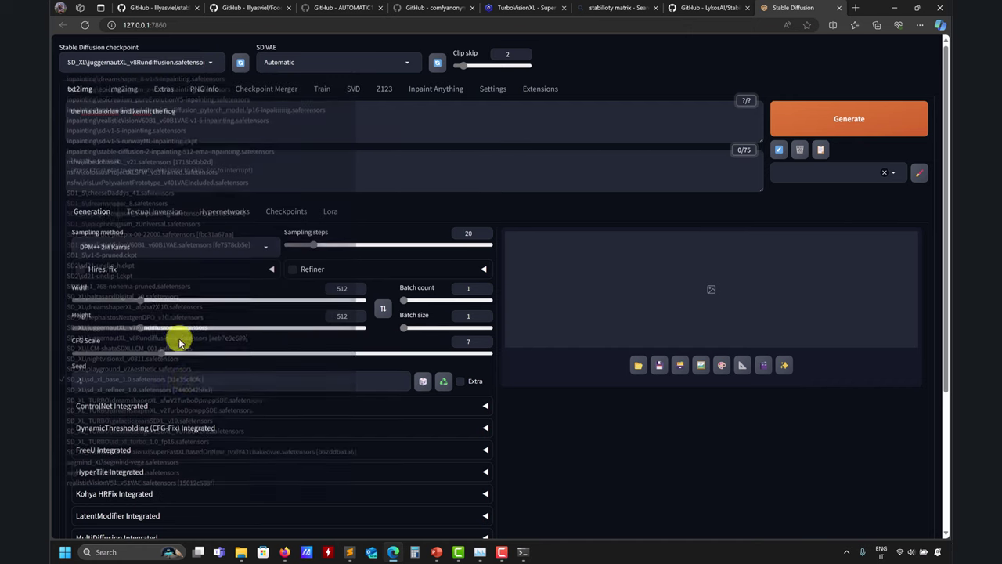
{"action": "left_click", "coordinate": [355, 555]}
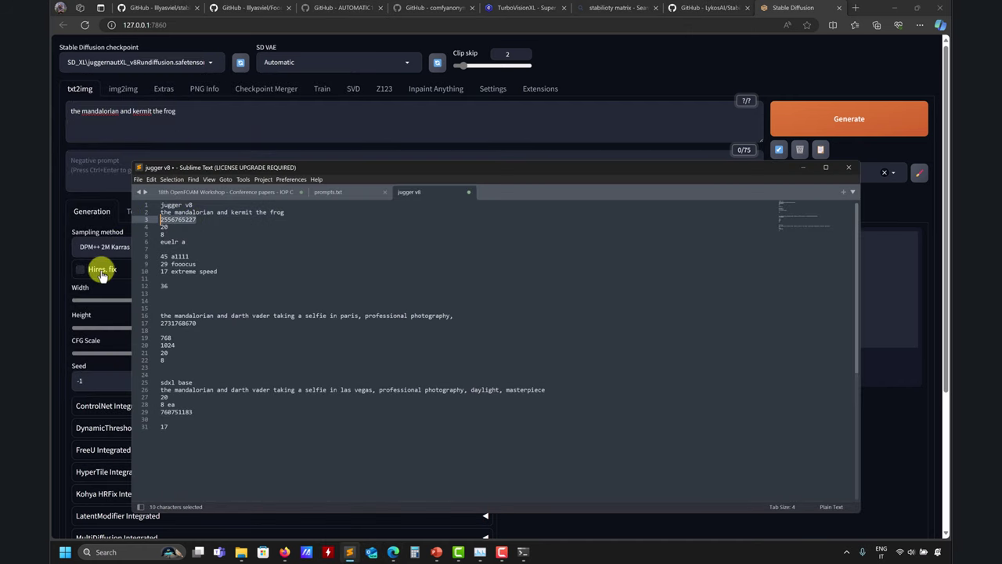
{"action": "left_click", "coordinate": [63, 191]}
{"action": "left_click", "coordinate": [139, 380]}
{"action": "key", "text": "ctrl+a"}
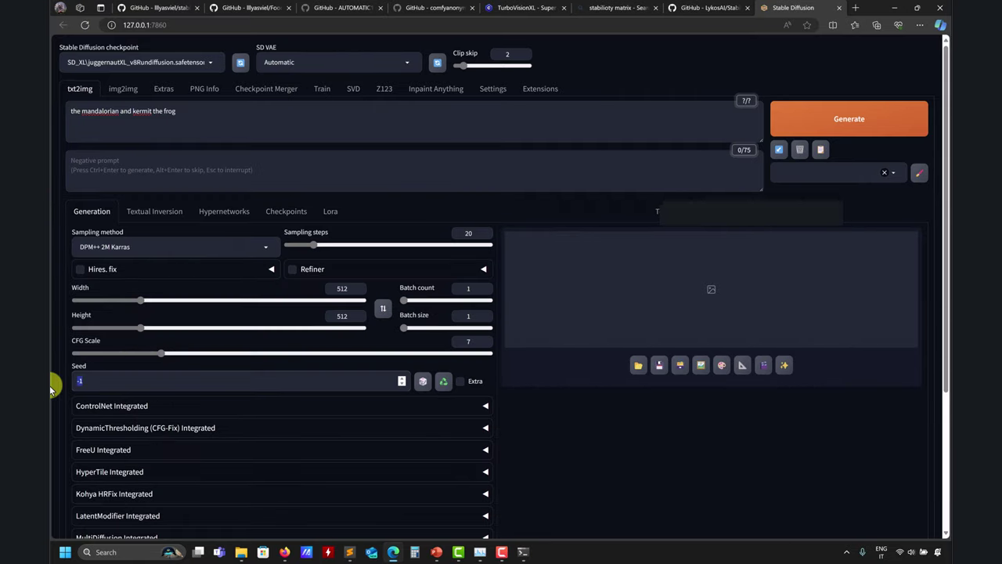
{"action": "key", "text": "ctrl+v"}
{"action": "double_click", "coordinate": [472, 341]}
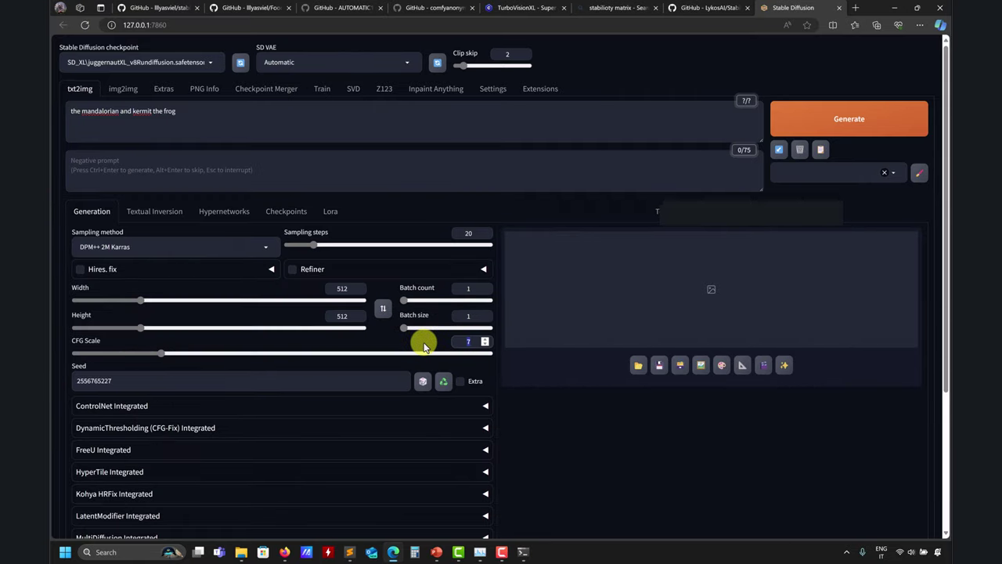
{"action": "type", "text": "8"}
Set the image width and height to 1024 using the size preset.
{"action": "scroll", "coordinate": [544, 405], "scroll_direction": "down", "scroll_amount": 3}
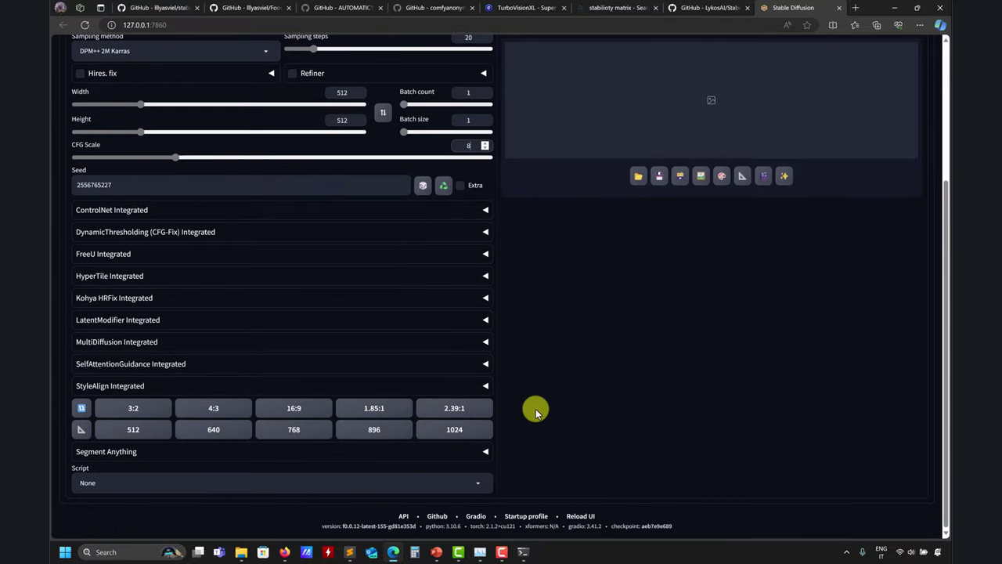
{"action": "left_click", "coordinate": [454, 429]}
{"action": "scroll", "coordinate": [521, 399], "scroll_direction": "up", "scroll_amount": 3}
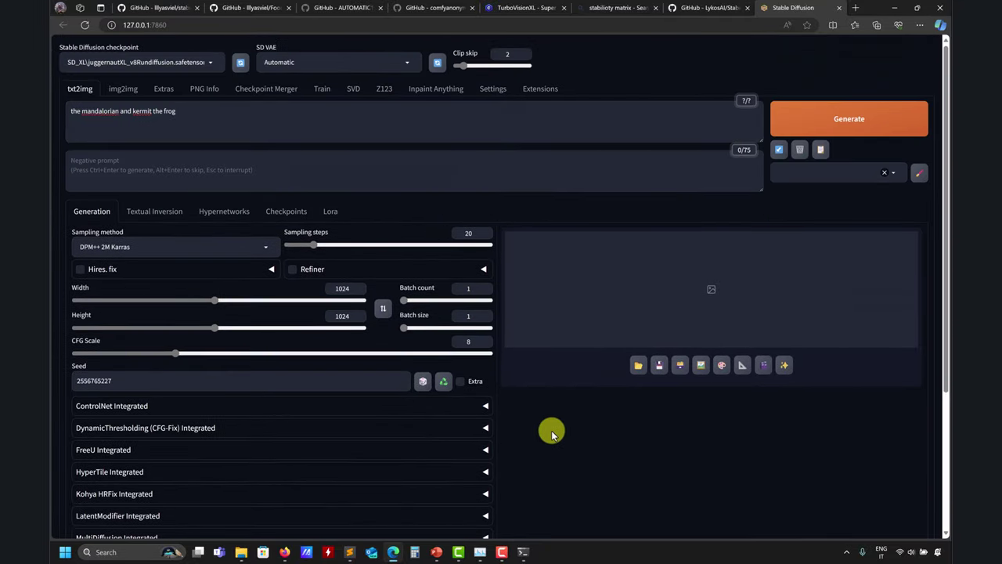
Load the list of available extensions, search it for "aspect" to examine the aspect ratio extensions, and return to the installed extensions.
{"action": "left_click", "coordinate": [540, 88]}
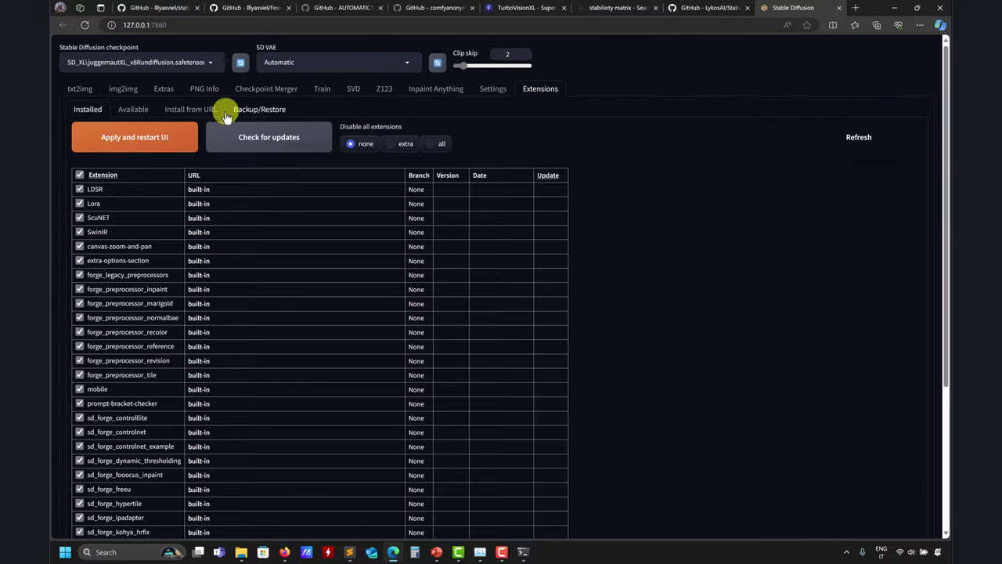
{"action": "left_click", "coordinate": [133, 111]}
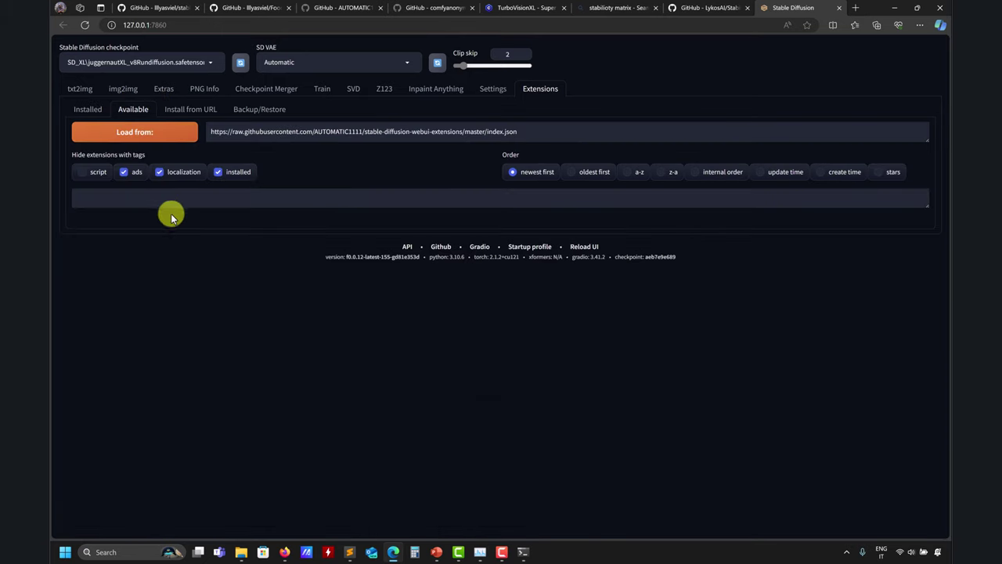
{"action": "left_click", "coordinate": [179, 198]}
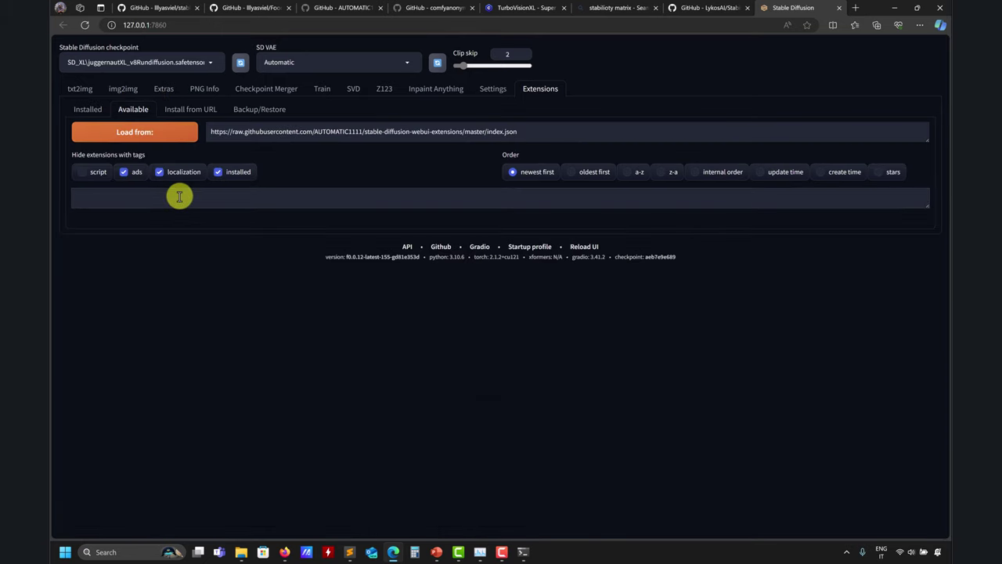
{"action": "type", "text": "aspect"}
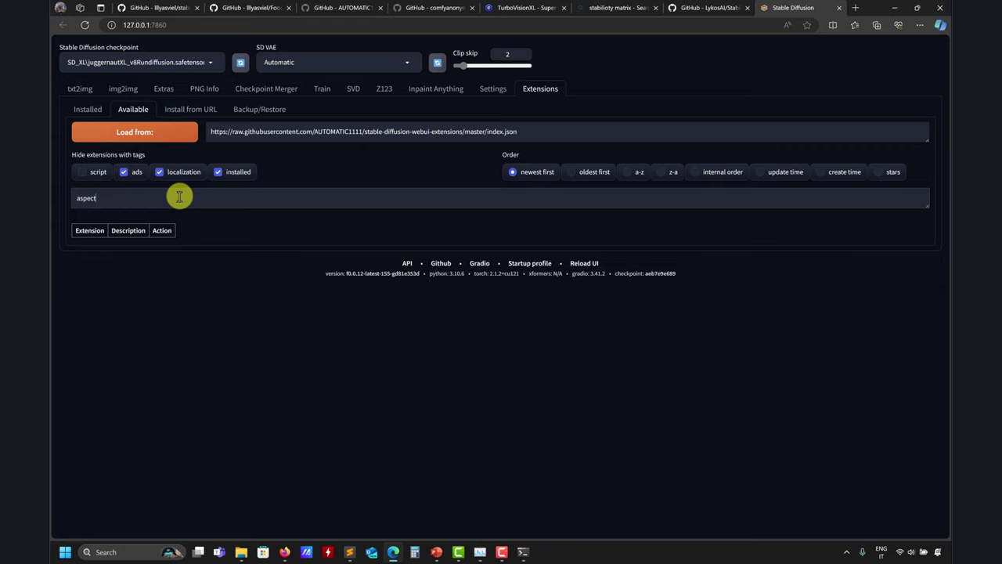
{"action": "left_click", "coordinate": [157, 130]}
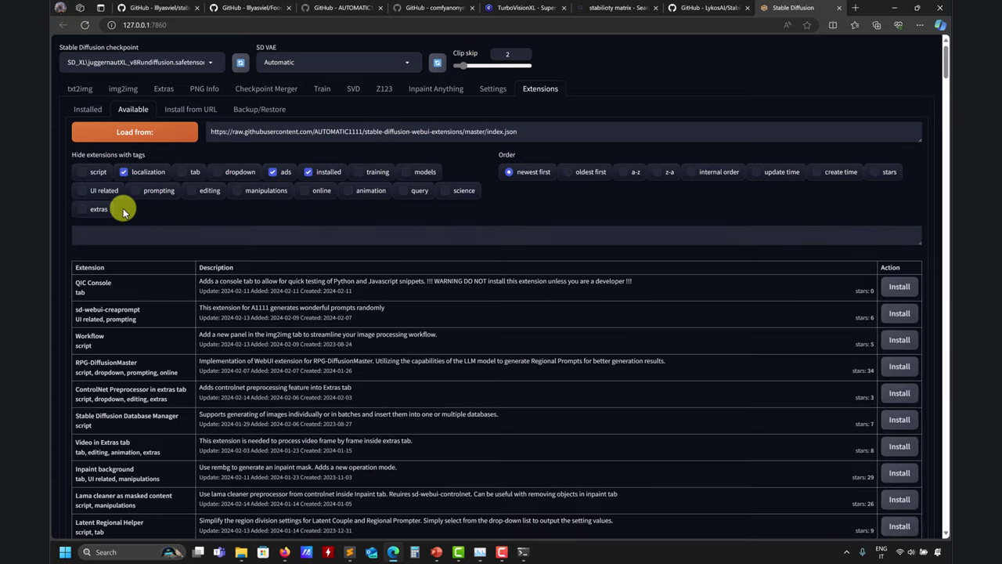
{"action": "left_click", "coordinate": [116, 234]}
{"action": "type", "text": "aspect"}
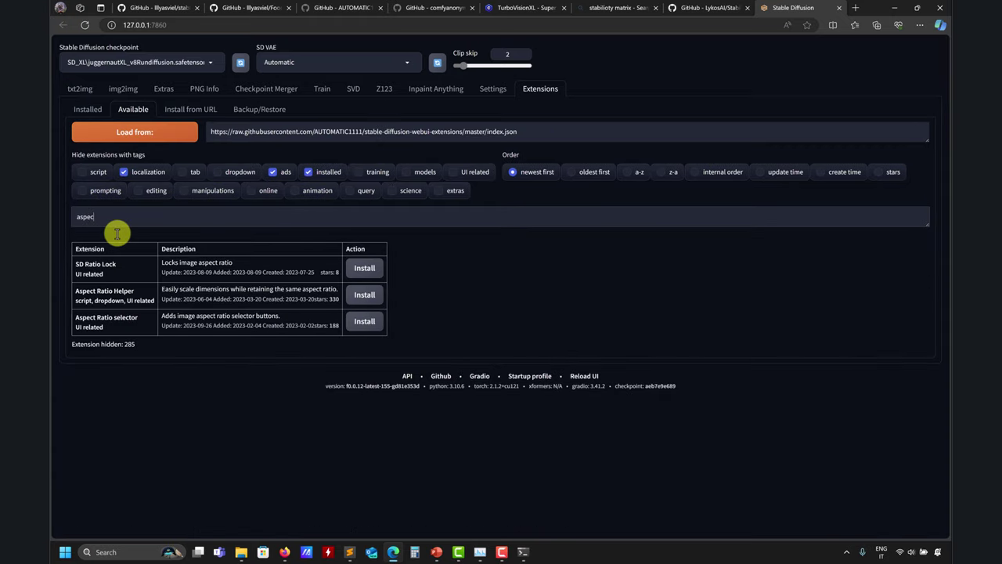
{"action": "left_click", "coordinate": [88, 109]}
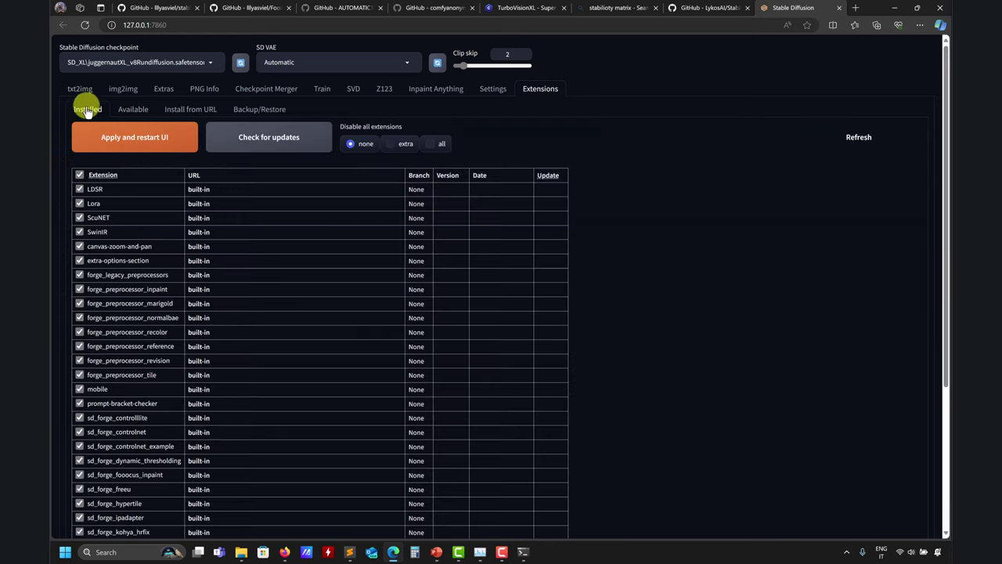
Generate the image from the txt2img settings and bring up the command window to follow its progress.
{"action": "left_click", "coordinate": [79, 88]}
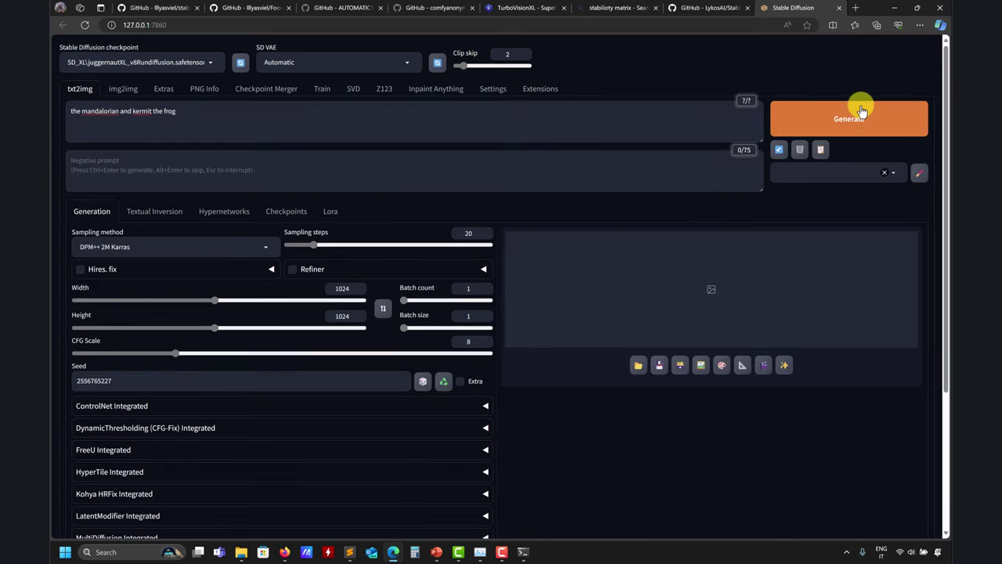
{"action": "left_click", "coordinate": [908, 108]}
{"action": "left_click", "coordinate": [523, 552]}
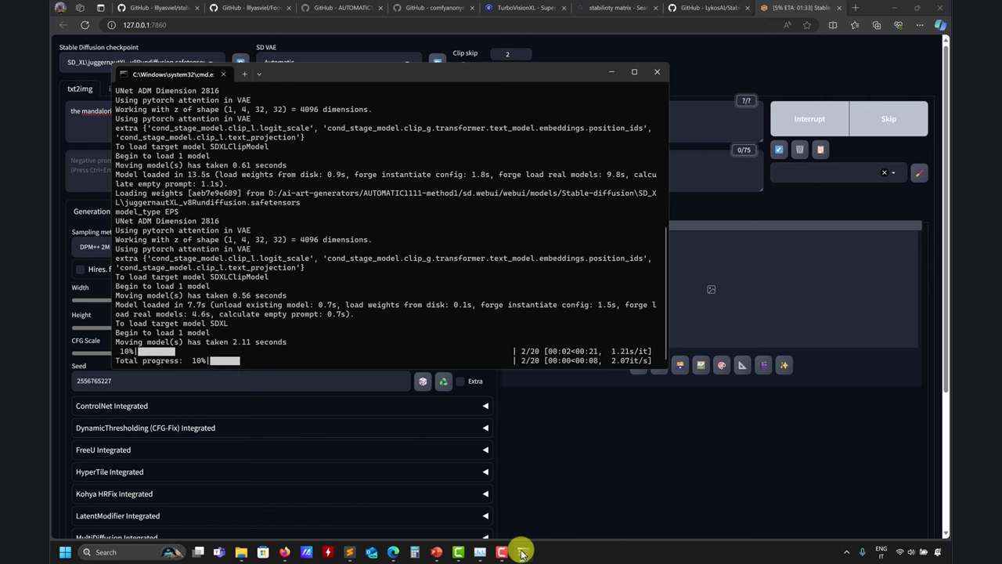
Record the Forge generation time of 25 on its own line below 36 in the jugger v8 notes.
{"action": "left_click_drag", "start_coordinate": [343, 72], "coordinate": [335, 92]}
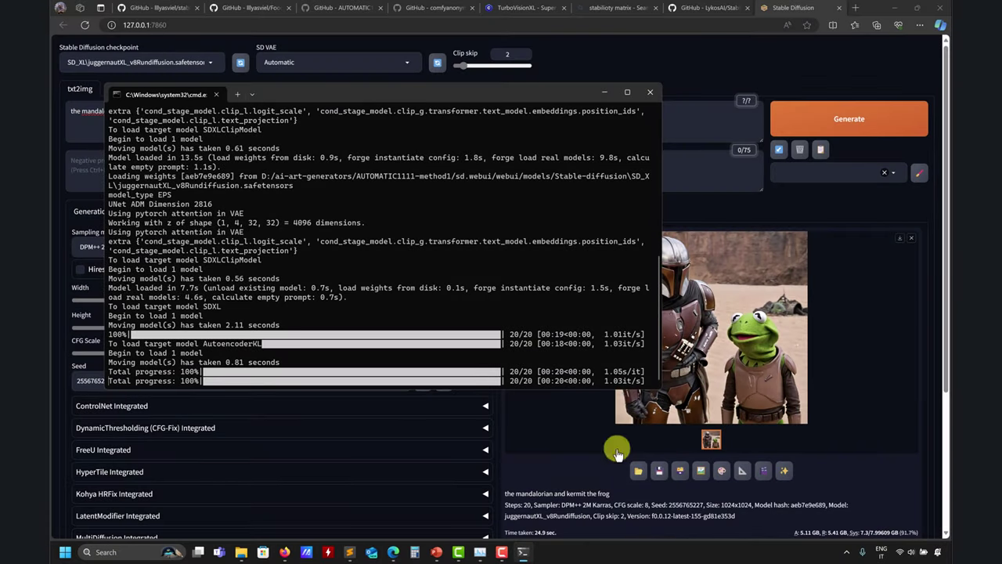
{"action": "scroll", "coordinate": [616, 441], "scroll_direction": "down", "scroll_amount": 2}
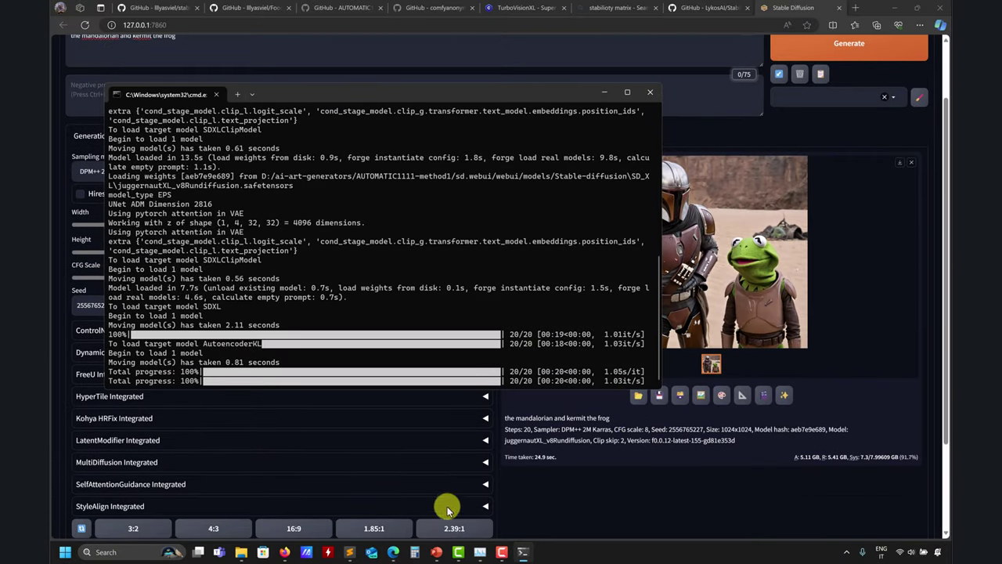
{"action": "left_click", "coordinate": [349, 552]}
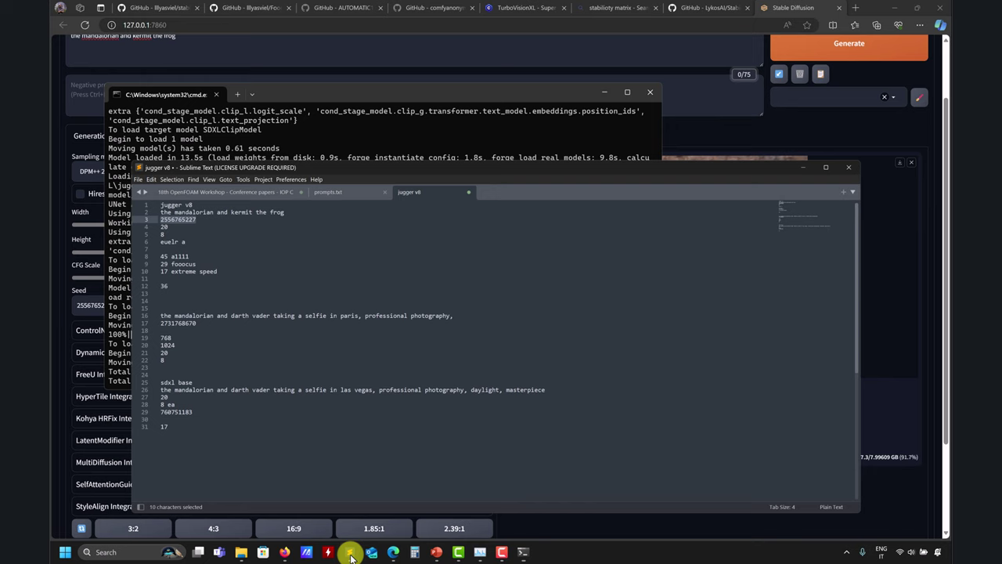
{"action": "left_click", "coordinate": [164, 292]}
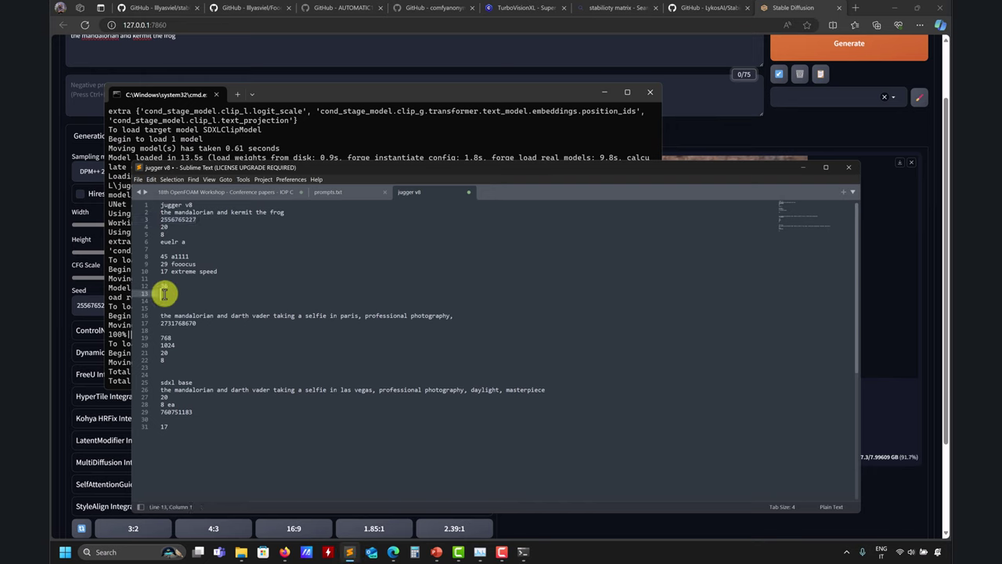
{"action": "key", "text": "BackSpace"}
{"action": "type", "text": "36"}
{"action": "key", "text": "Return"}
{"action": "key", "text": "Return"}
{"action": "type", "text": "25"}
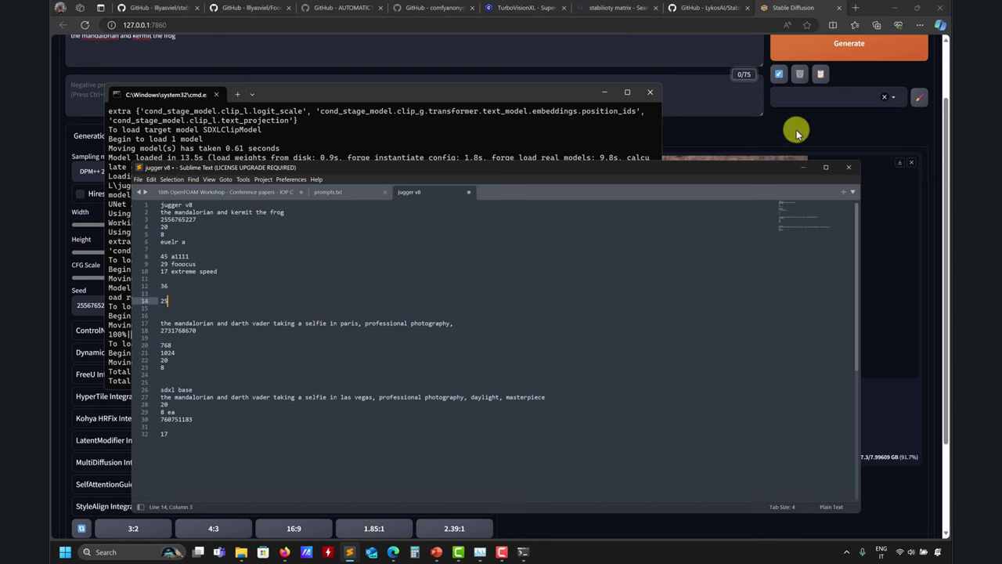
{"action": "left_click", "coordinate": [851, 139]}
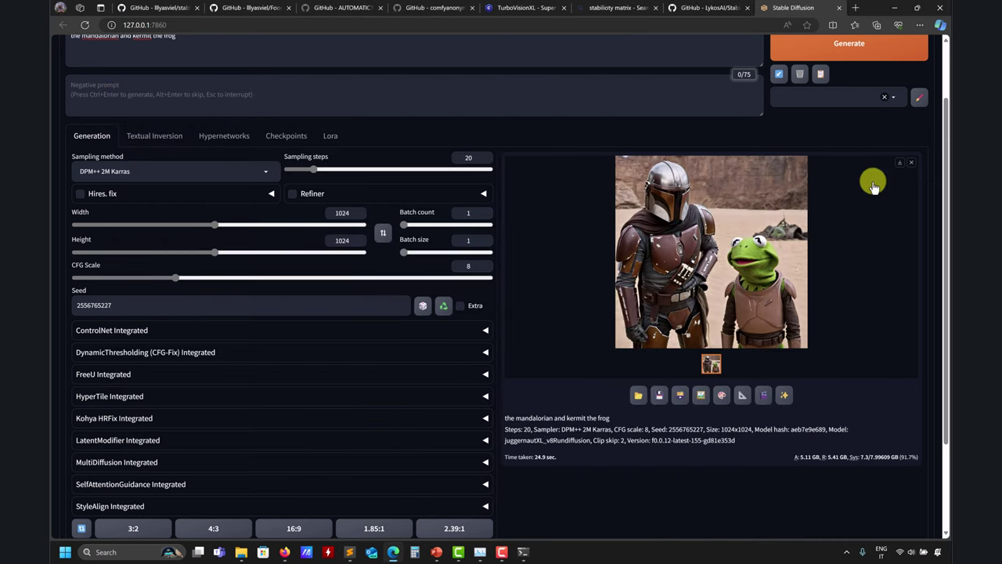
Generate the image again with the same settings and check the GPU load in Task Manager while it runs.
{"action": "scroll", "coordinate": [818, 193], "scroll_direction": "up", "scroll_amount": 2}
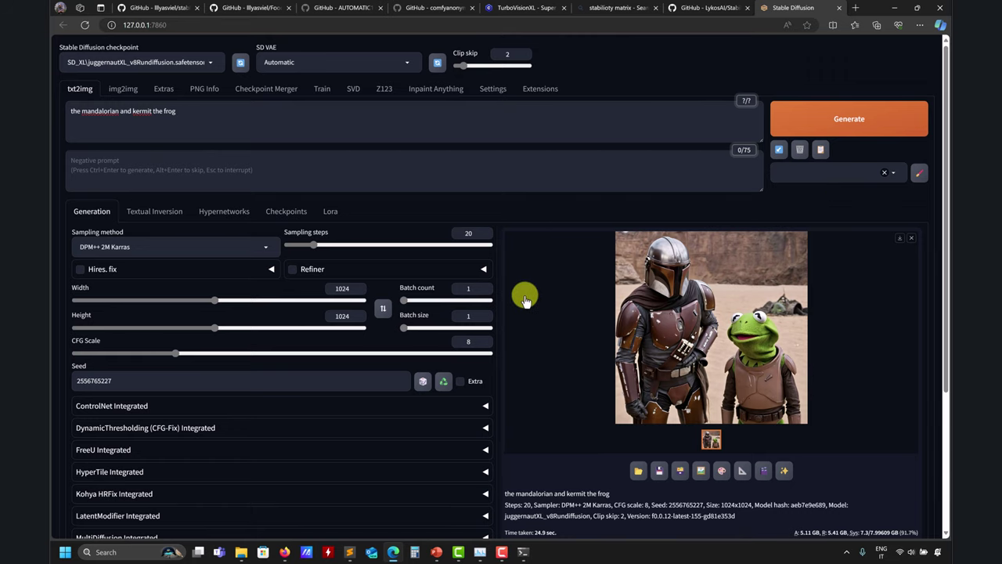
{"action": "left_click", "coordinate": [836, 130]}
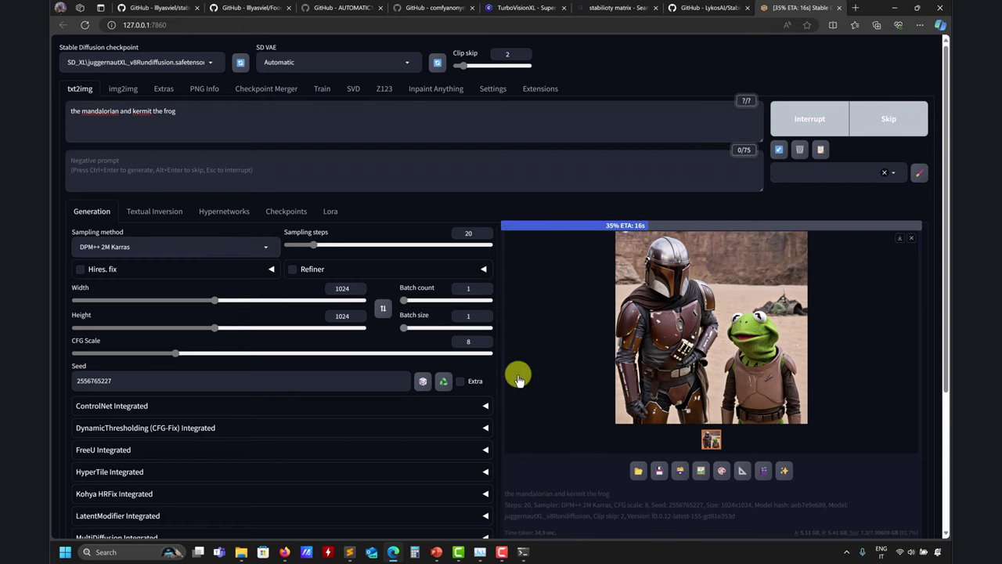
{"action": "scroll", "coordinate": [519, 377], "scroll_direction": "down", "scroll_amount": 3}
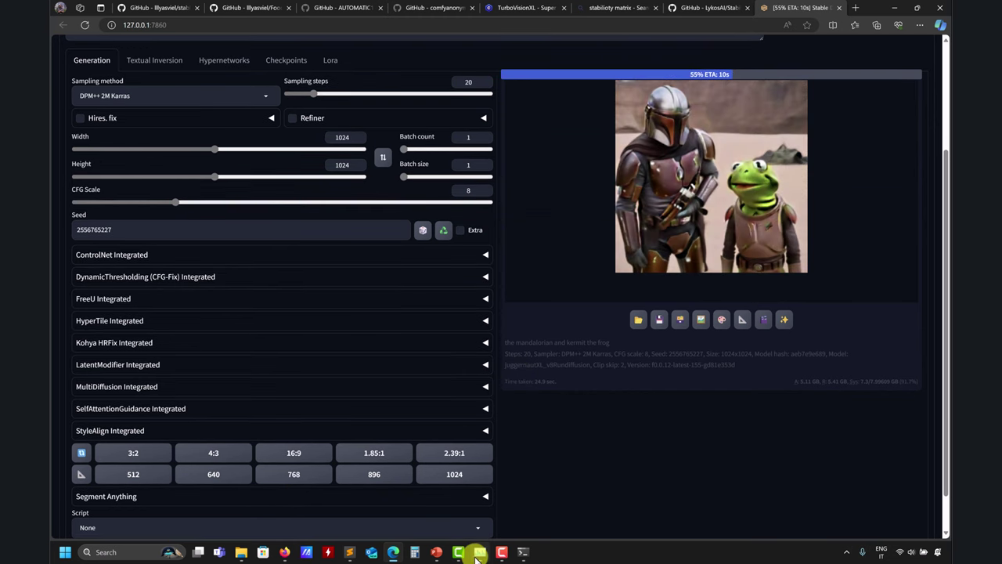
{"action": "left_click", "coordinate": [477, 553]}
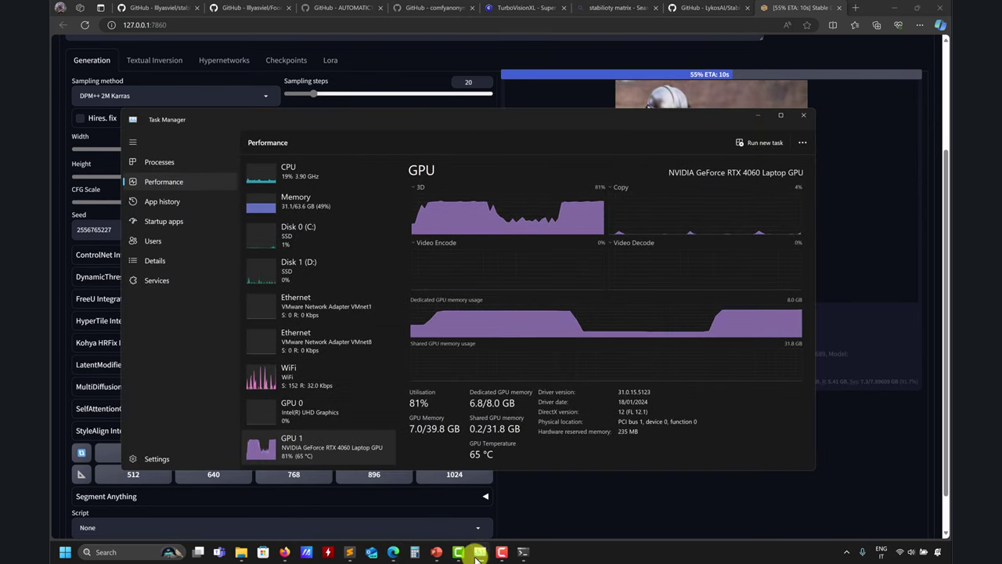
{"action": "left_click", "coordinate": [759, 115]}
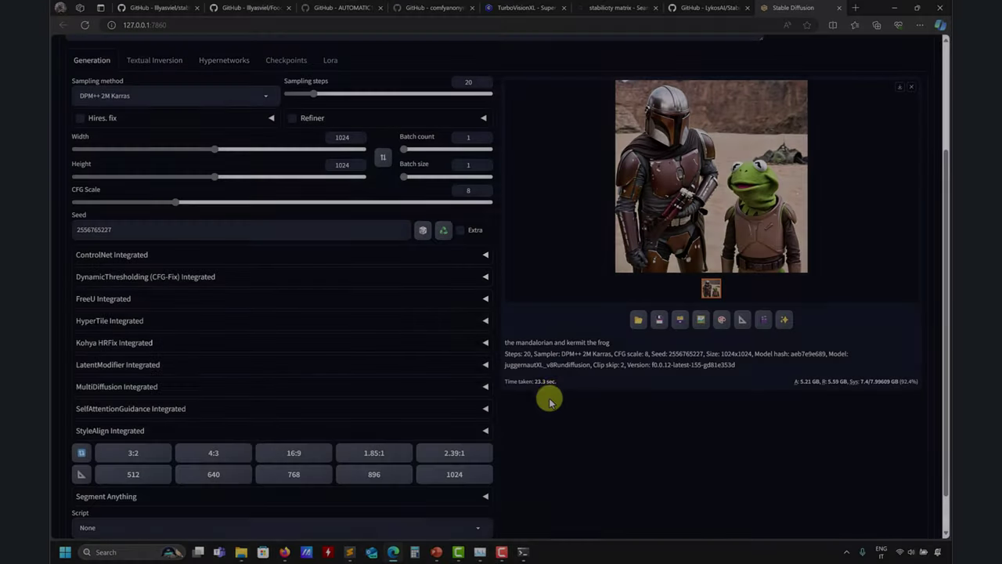
Change the last recorded Forge time in the notes to 23 and compare it with the times of the other interfaces.
{"action": "left_click", "coordinate": [349, 552]}
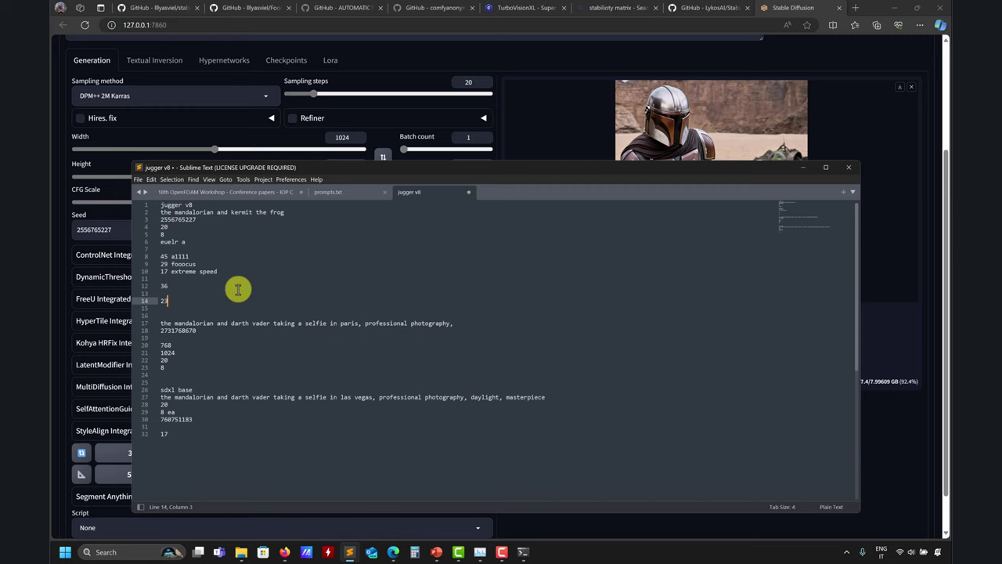
{"action": "double_click", "coordinate": [160, 300]}
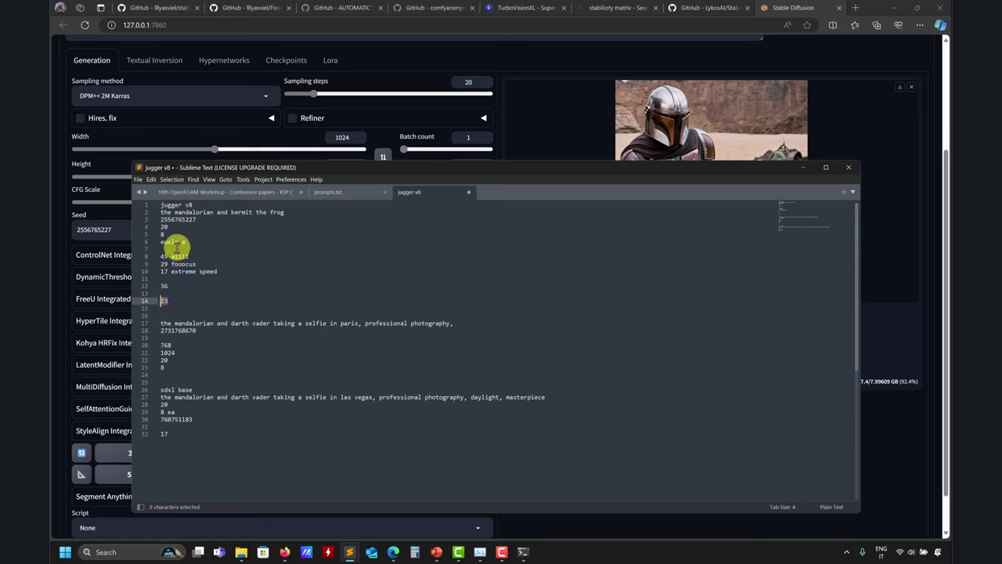
{"action": "left_click_drag", "start_coordinate": [172, 256], "coordinate": [160, 256]}
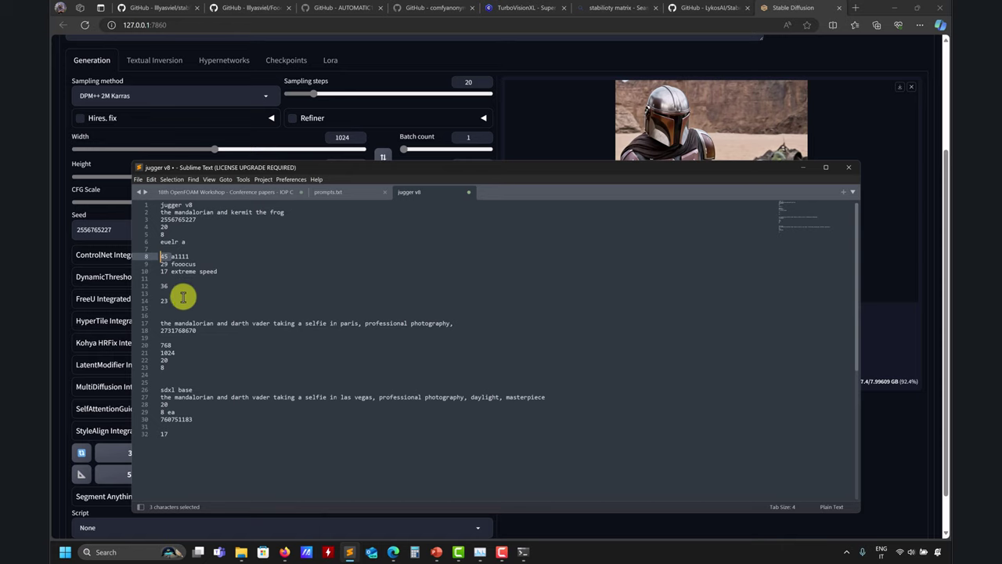
{"action": "left_click", "coordinate": [164, 271]}
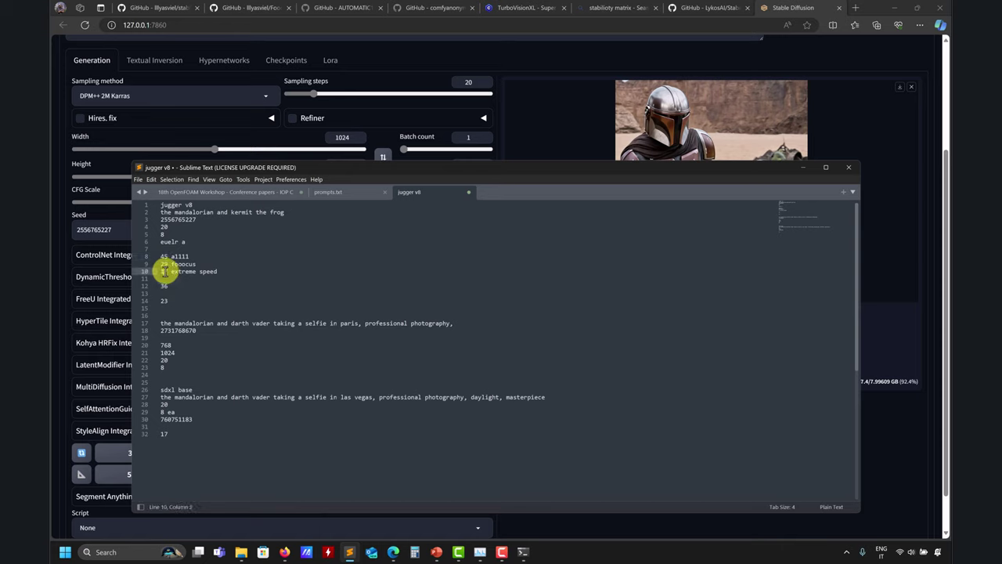
{"action": "left_click_drag", "start_coordinate": [169, 271], "coordinate": [149, 271]}
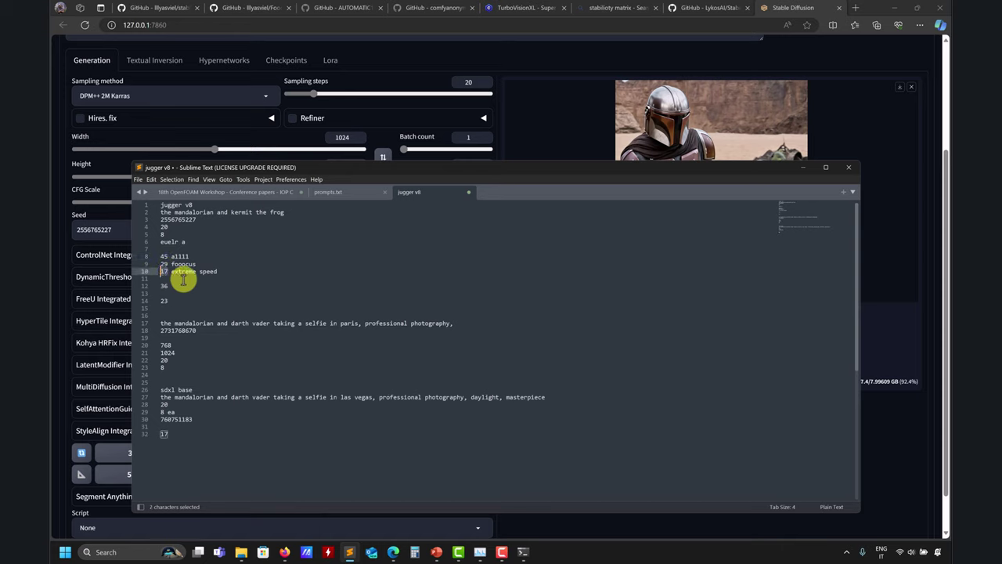
{"action": "left_click_drag", "start_coordinate": [224, 273], "coordinate": [158, 287]}
{"action": "left_click", "coordinate": [163, 262]}
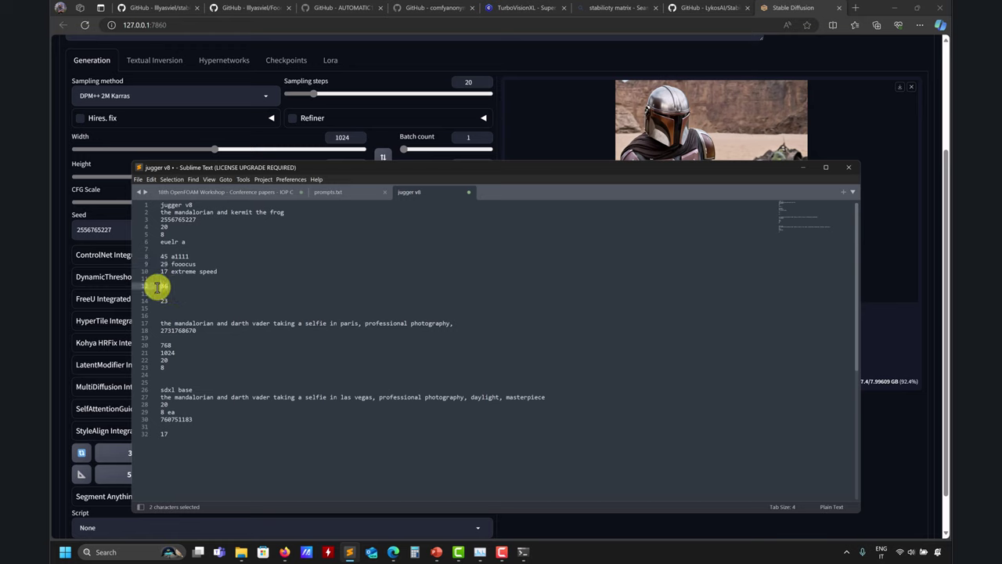
{"action": "left_click", "coordinate": [174, 288]}
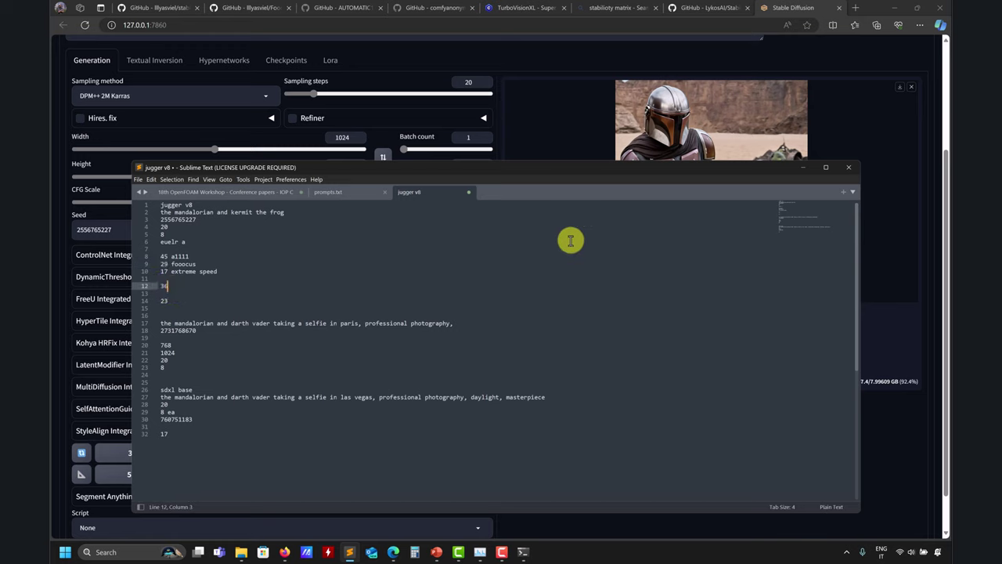
{"action": "left_click", "coordinate": [808, 168]}
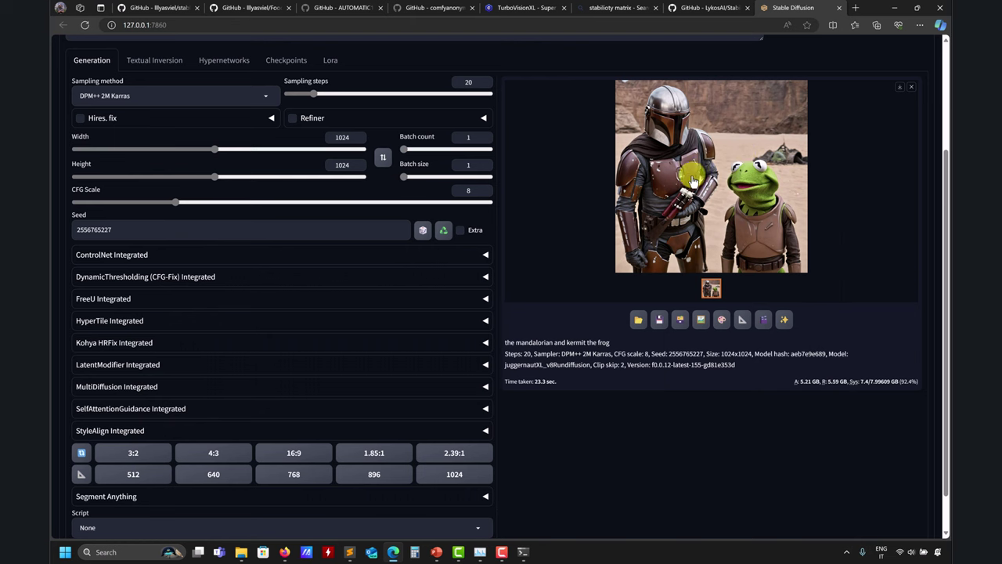
Look over the Inpaint Anything page, the Forge README and the Stability Matrix README, and return to the Forge txt2img settings.
{"action": "scroll", "coordinate": [584, 238], "scroll_direction": "up", "scroll_amount": 1}
{"action": "scroll", "coordinate": [584, 239], "scroll_direction": "up", "scroll_amount": 1}
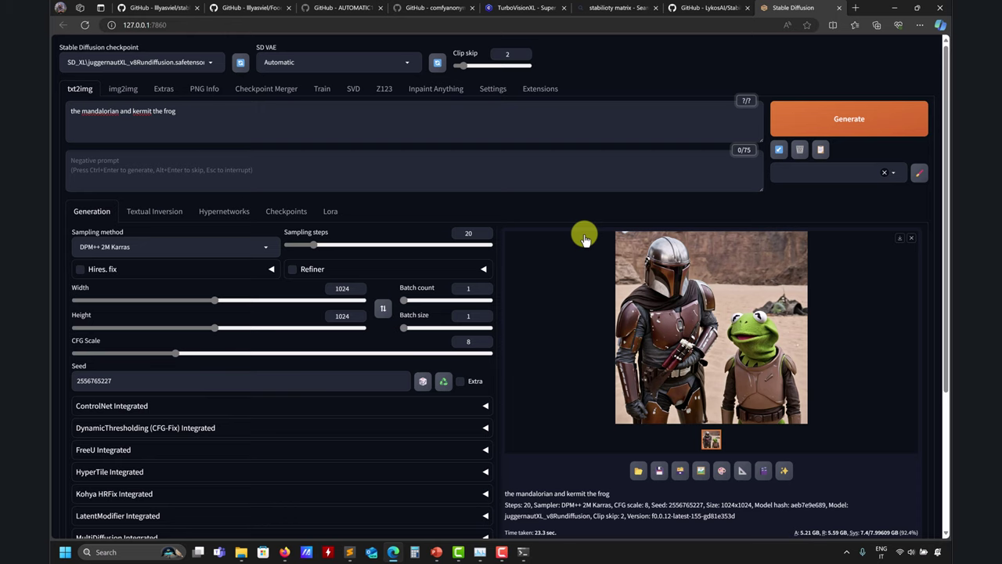
{"action": "left_click", "coordinate": [423, 97]}
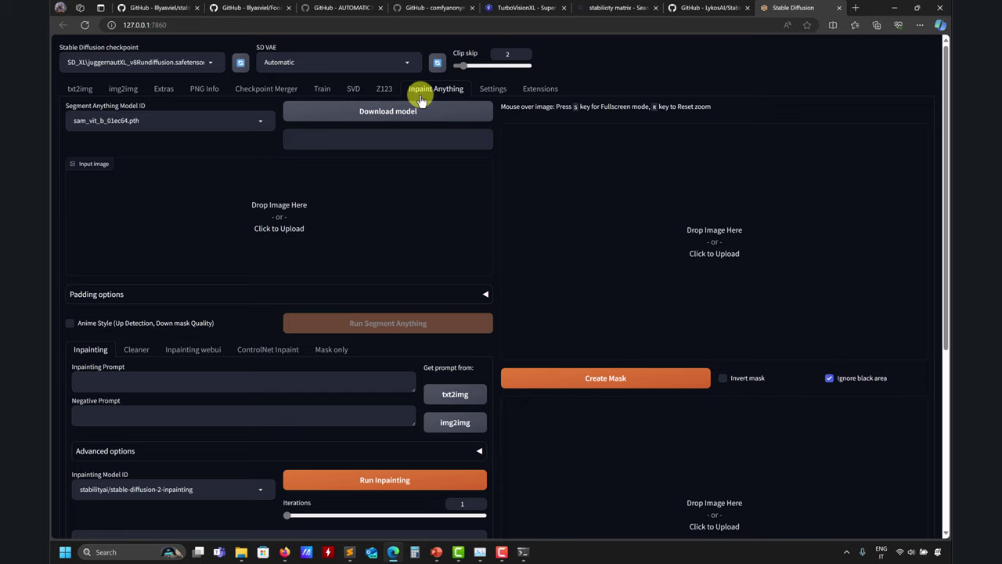
{"action": "left_click", "coordinate": [79, 89]}
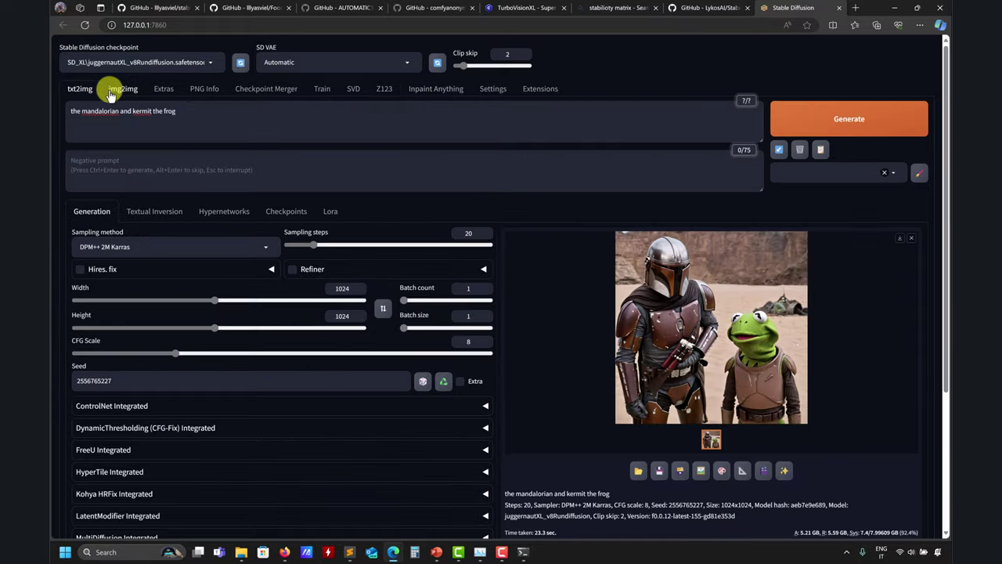
{"action": "left_click", "coordinate": [169, 8]}
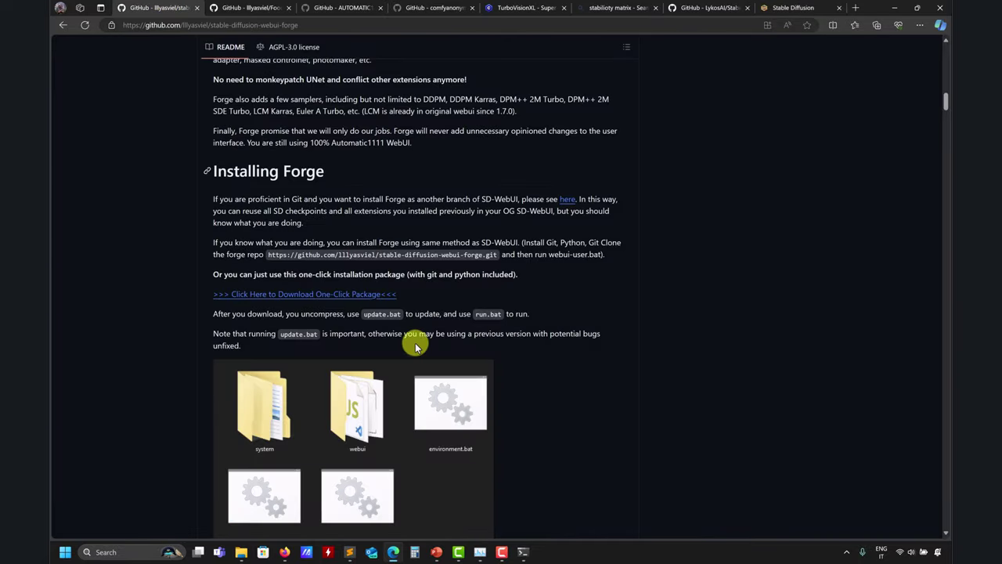
{"action": "scroll", "coordinate": [469, 353], "scroll_direction": "down", "scroll_amount": 5}
{"action": "scroll", "coordinate": [480, 354], "scroll_direction": "up", "scroll_amount": 5}
{"action": "scroll", "coordinate": [480, 354], "scroll_direction": "down", "scroll_amount": 10}
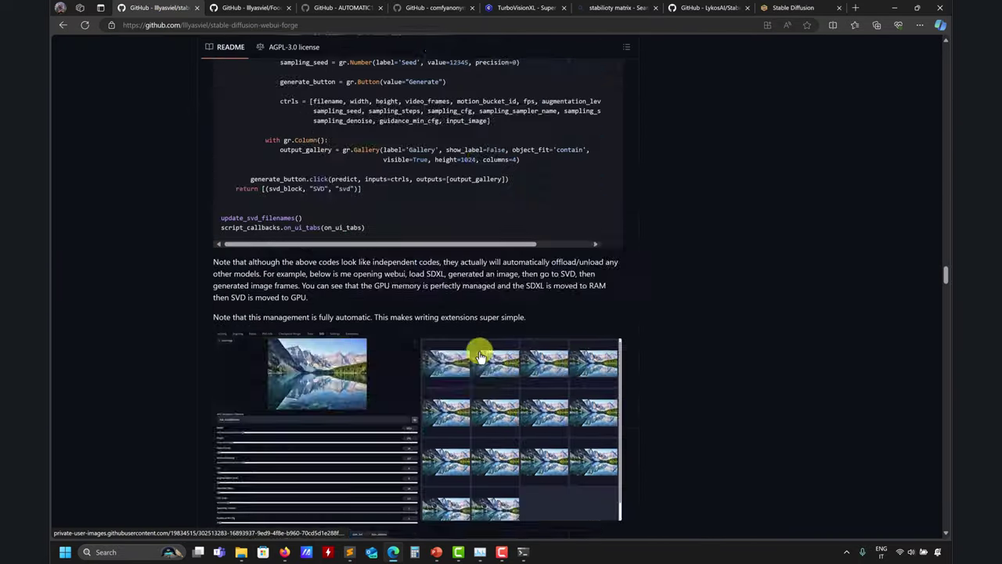
{"action": "scroll", "coordinate": [480, 355], "scroll_direction": "up", "scroll_amount": 10}
{"action": "left_click", "coordinate": [701, 7]}
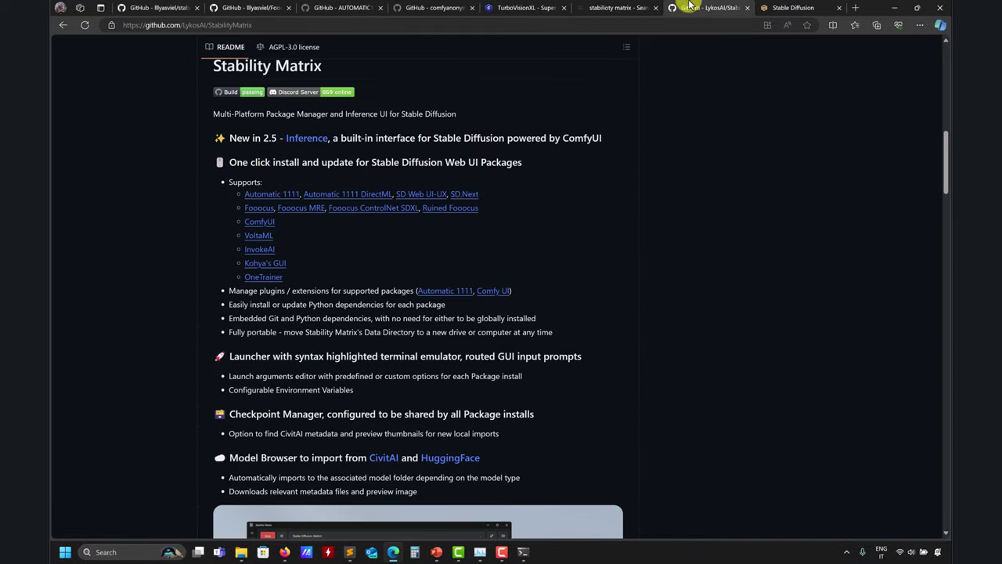
{"action": "left_click", "coordinate": [785, 8]}
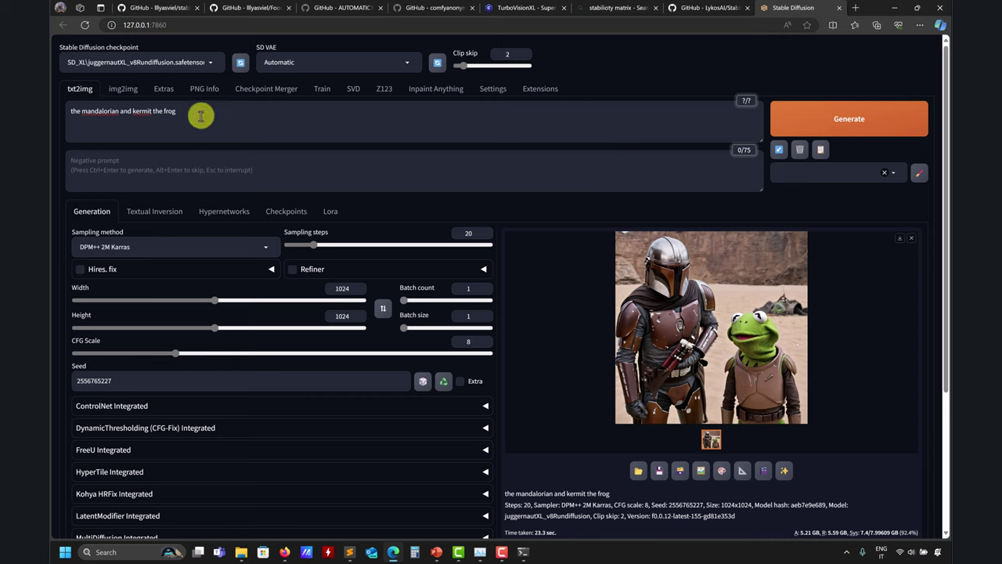
Load the turbovisionxlSuperFastXLBasedOnNew_tvxlV431Bakedvae checkpoint and check the suggested sampler, steps and CFG on its Civitai page.
{"action": "left_click", "coordinate": [209, 63]}
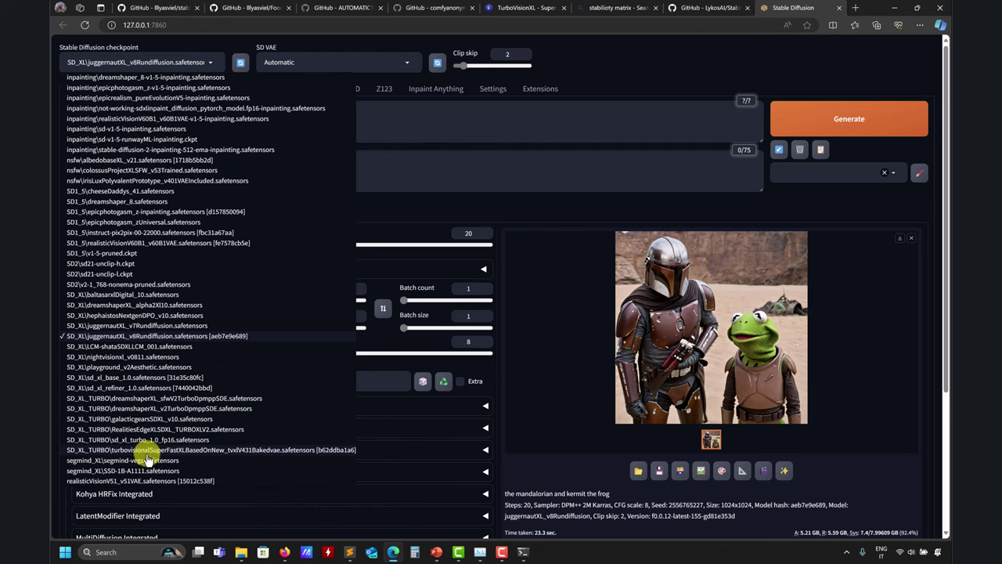
{"action": "left_click", "coordinate": [523, 8]}
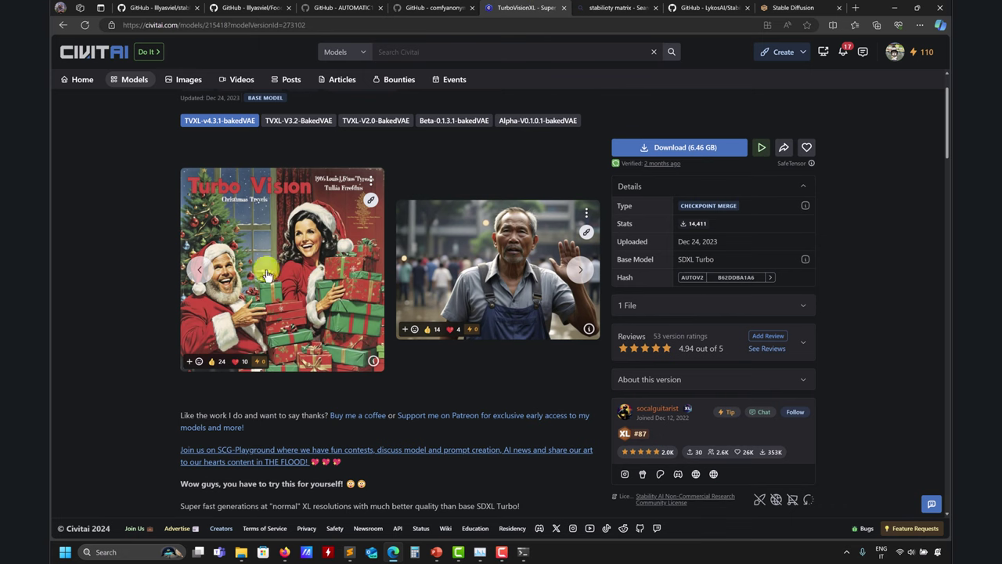
{"action": "scroll", "coordinate": [147, 291], "scroll_direction": "down", "scroll_amount": 3}
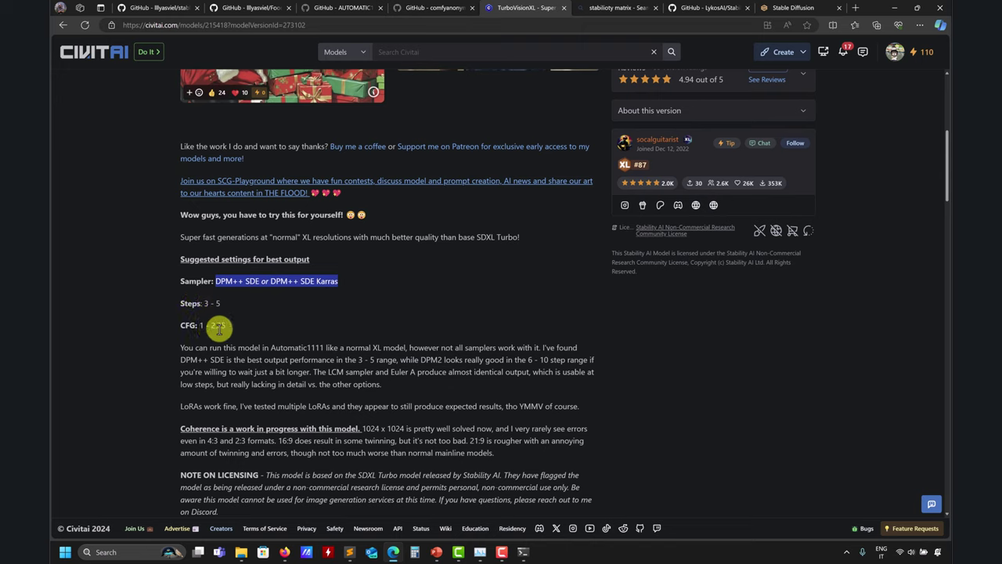
{"action": "double_click", "coordinate": [203, 327]}
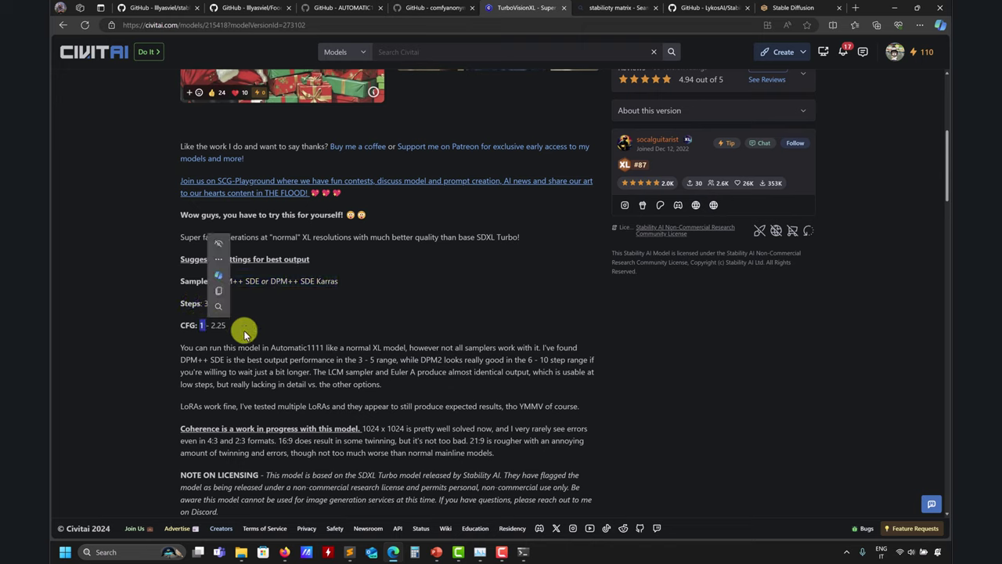
{"action": "left_click", "coordinate": [210, 327]}
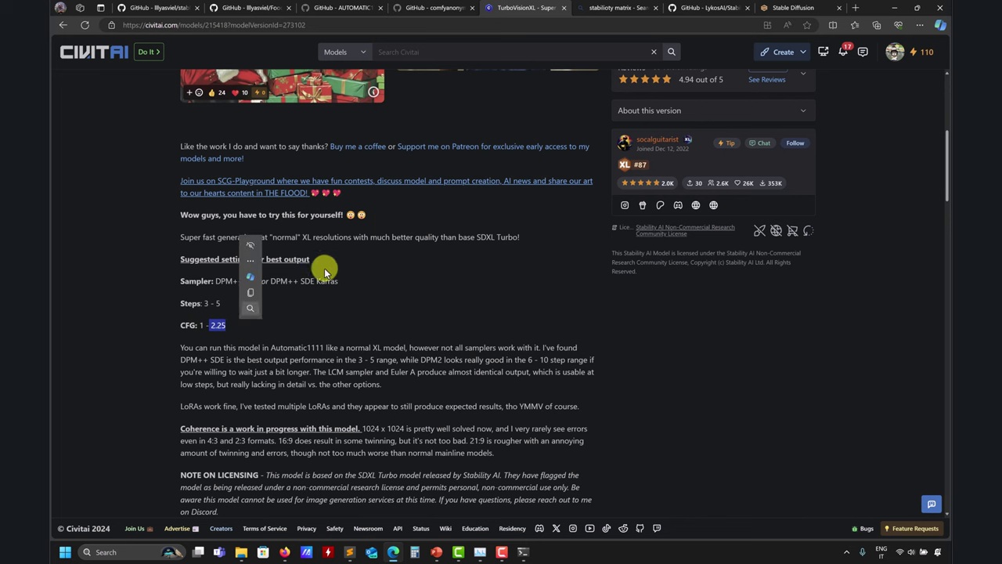
Set the sampling steps to 5 and the CFG Scale to 1 in Forge, and reopen the model's suggested settings on Civitai.
{"action": "left_click", "coordinate": [778, 8]}
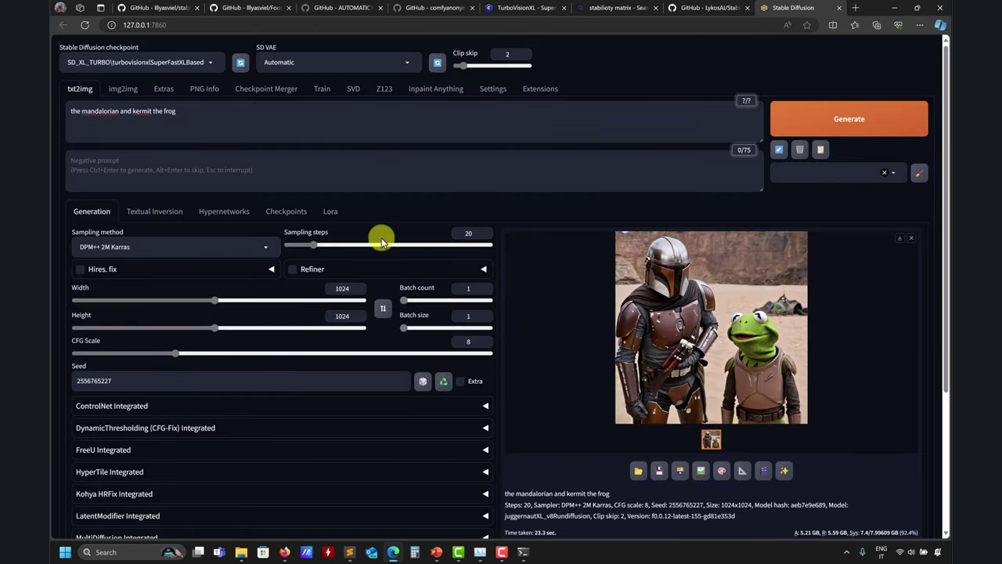
{"action": "double_click", "coordinate": [465, 233]}
{"action": "type", "text": "5"}
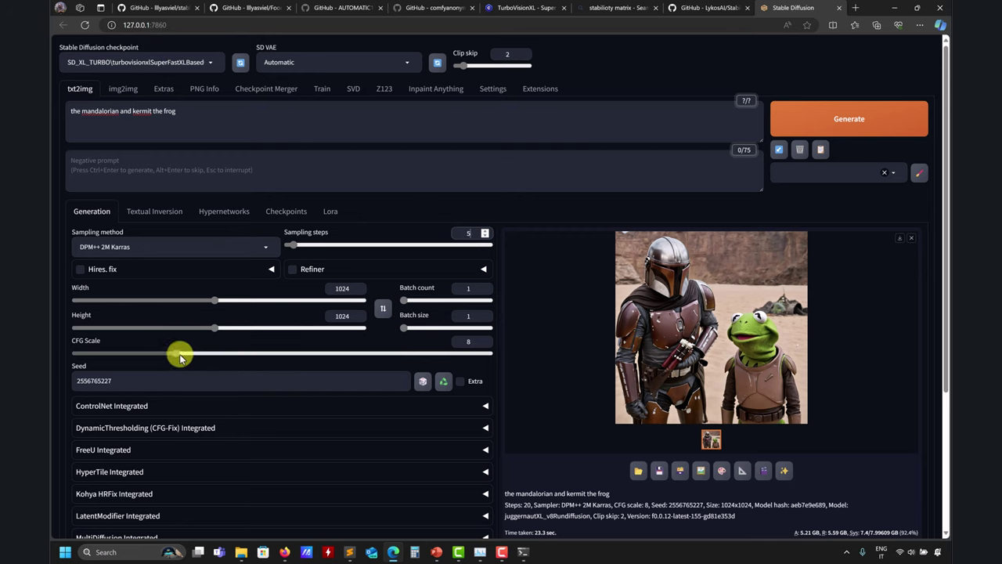
{"action": "left_click_drag", "start_coordinate": [179, 352], "coordinate": [72, 353]}
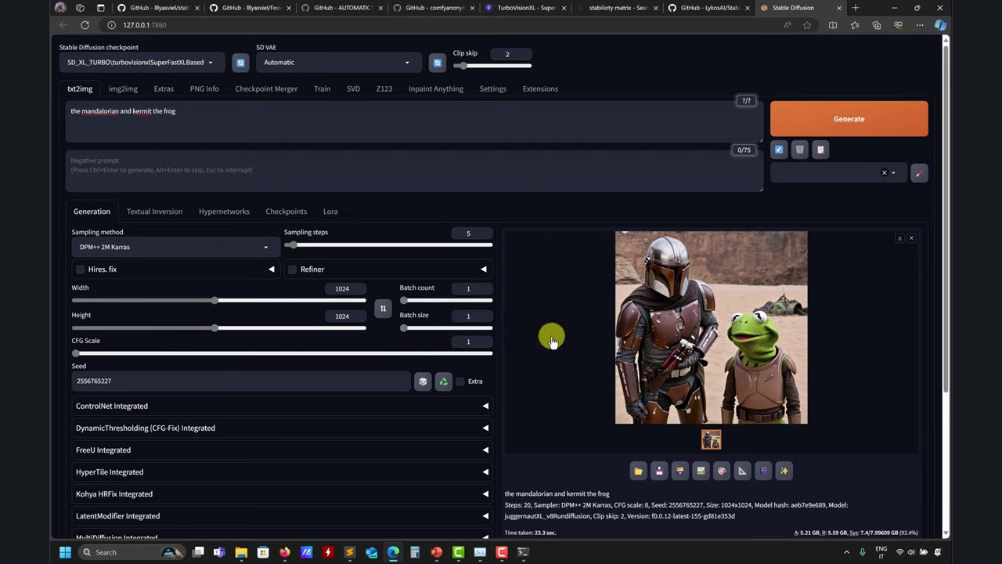
{"action": "left_click", "coordinate": [527, 8]}
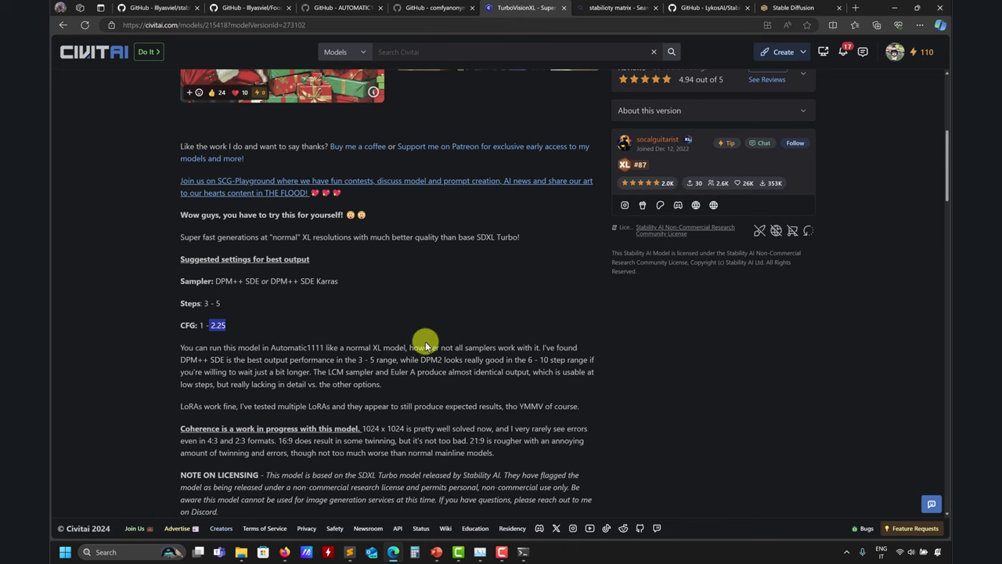
Check the 1024 x 1024 resolution note on the model's Civitai page and return to Forge's txt2img settings.
{"action": "scroll", "coordinate": [426, 341], "scroll_direction": "down", "scroll_amount": 1}
{"action": "left_click_drag", "start_coordinate": [405, 362], "coordinate": [360, 364]}
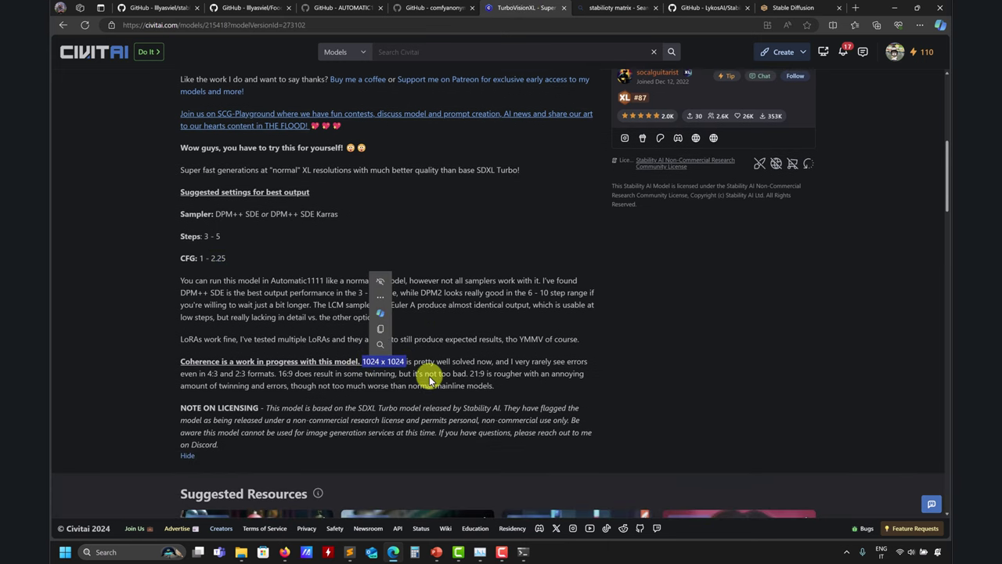
{"action": "left_click", "coordinate": [614, 7]}
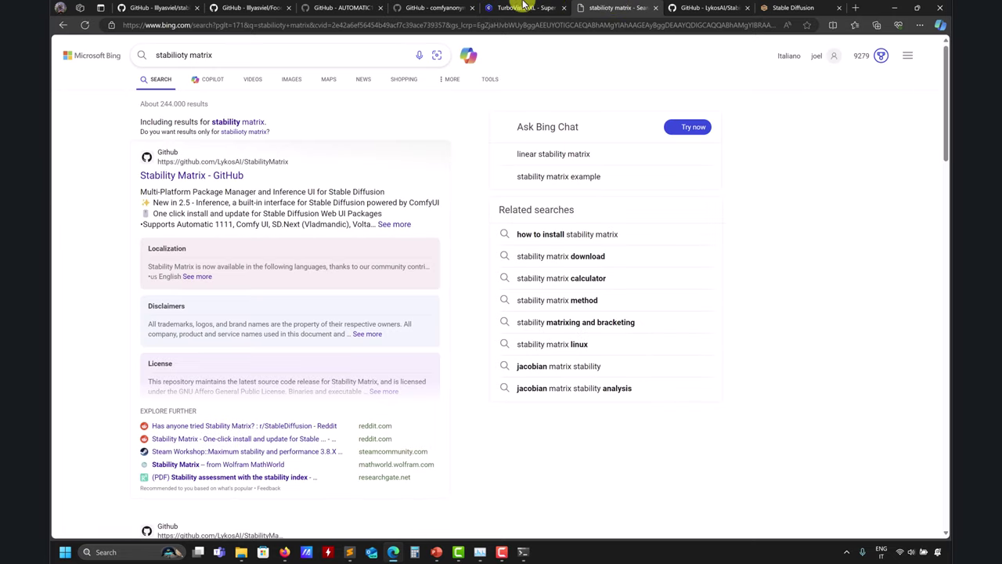
{"action": "left_click", "coordinate": [523, 7]}
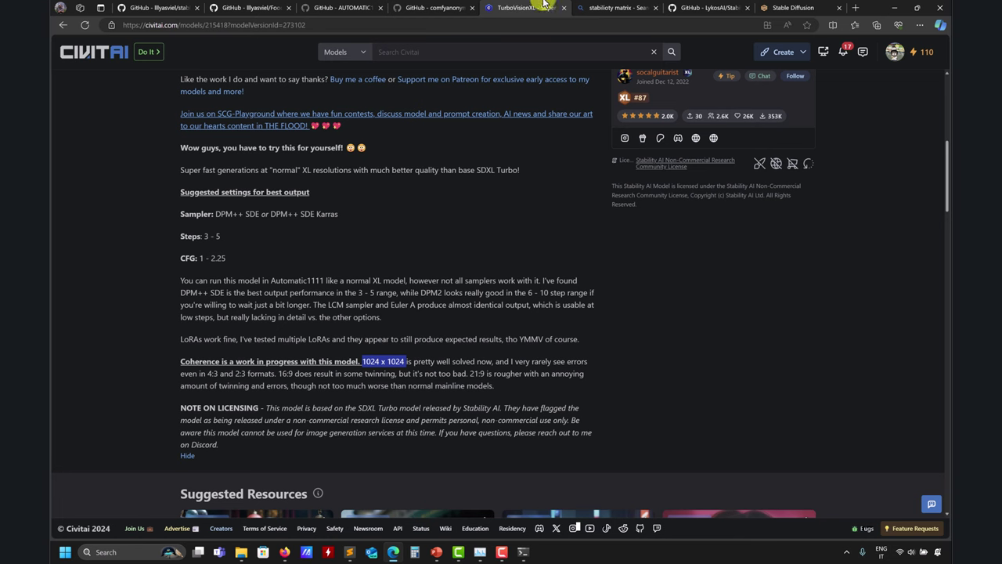
{"action": "left_click", "coordinate": [702, 7]}
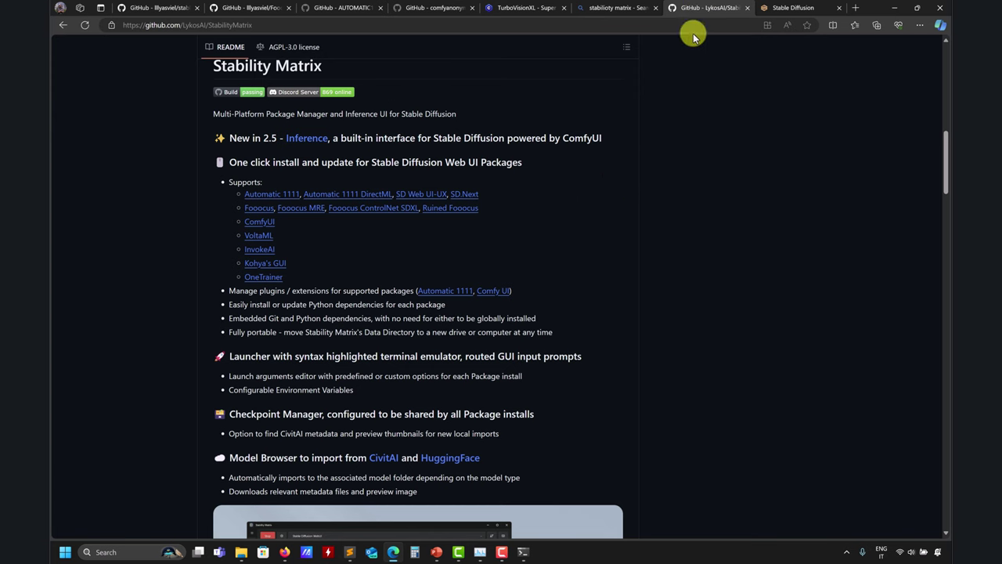
{"action": "left_click", "coordinate": [772, 8]}
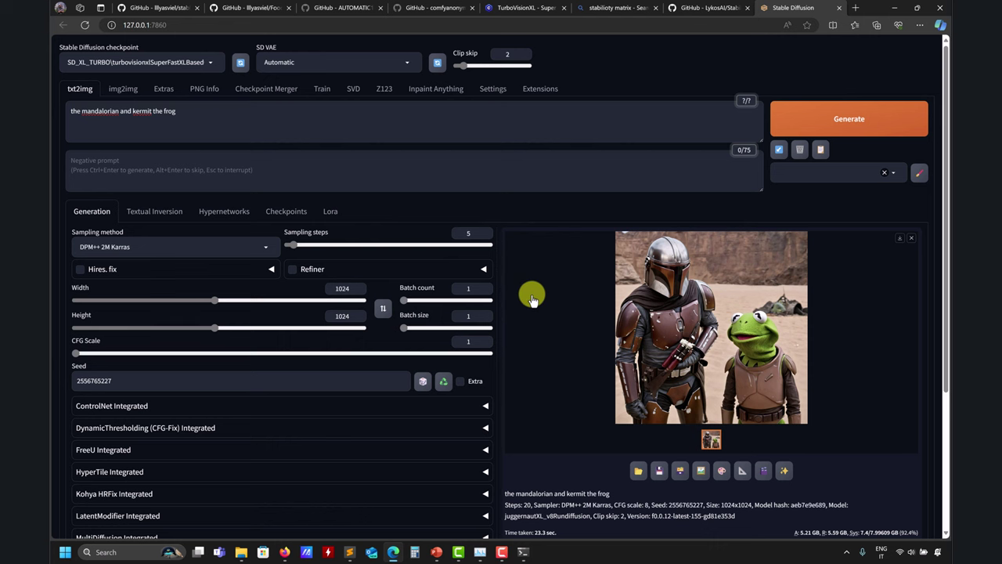
Generate the Mandalorian and Kermit image in Forge with the TurboVisionXL settings and check its generation time.
{"action": "scroll", "coordinate": [539, 313], "scroll_direction": "down", "scroll_amount": 2}
{"action": "scroll", "coordinate": [541, 311], "scroll_direction": "up", "scroll_amount": 2}
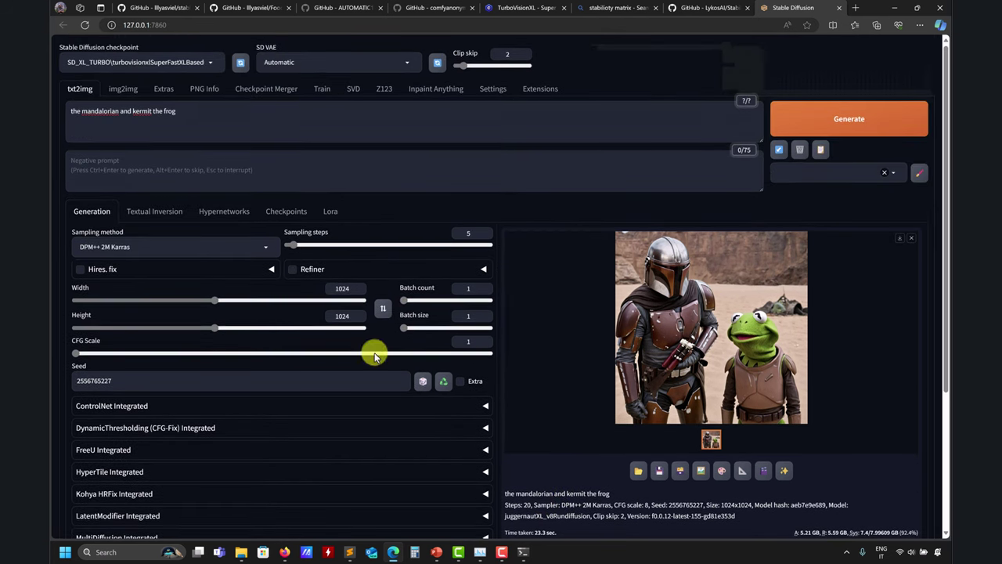
{"action": "left_click", "coordinate": [821, 110]}
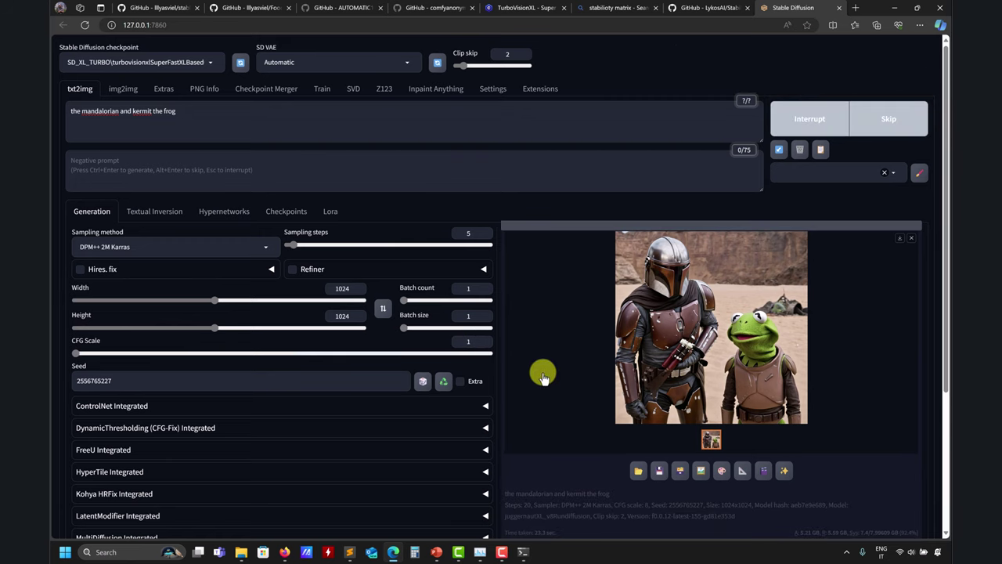
{"action": "scroll", "coordinate": [546, 415], "scroll_direction": "down", "scroll_amount": 2}
{"action": "scroll", "coordinate": [550, 412], "scroll_direction": "up", "scroll_amount": 2}
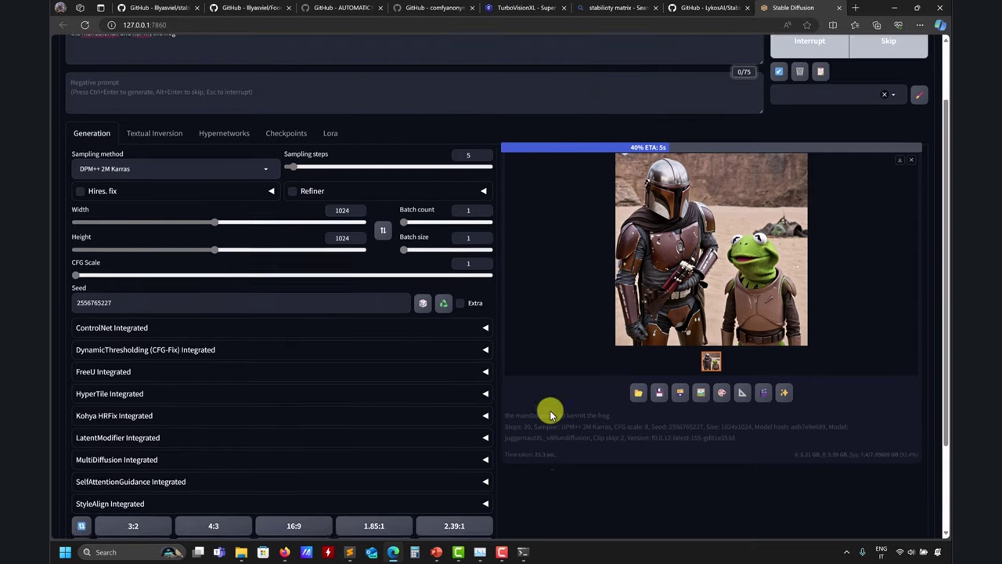
{"action": "scroll", "coordinate": [549, 415], "scroll_direction": "down", "scroll_amount": 2}
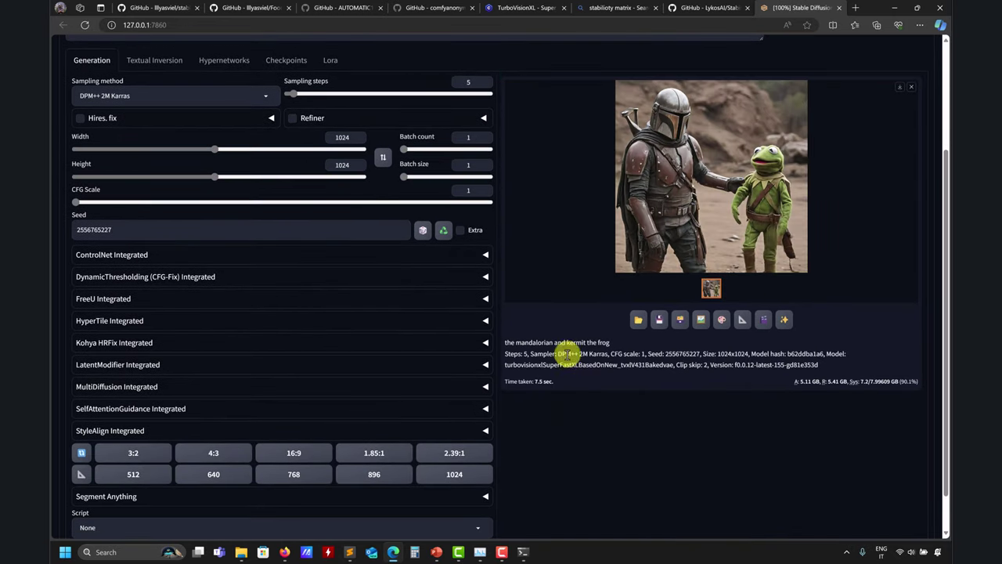
Generate the same image a second time with unchanged settings and check the time taken.
{"action": "scroll", "coordinate": [546, 313], "scroll_direction": "up", "scroll_amount": 2}
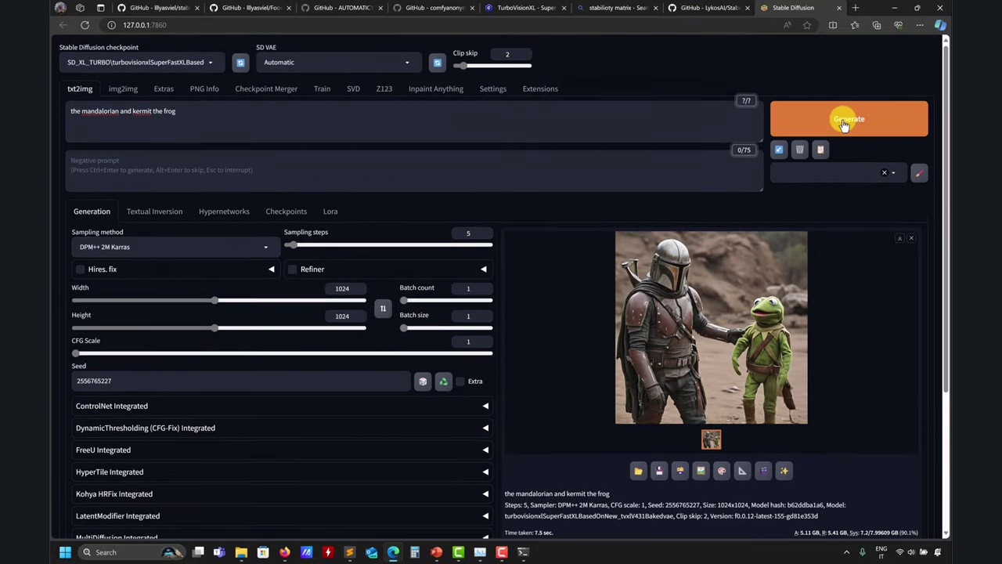
{"action": "left_click", "coordinate": [841, 118]}
{"action": "scroll", "coordinate": [551, 345], "scroll_direction": "down", "scroll_amount": 2}
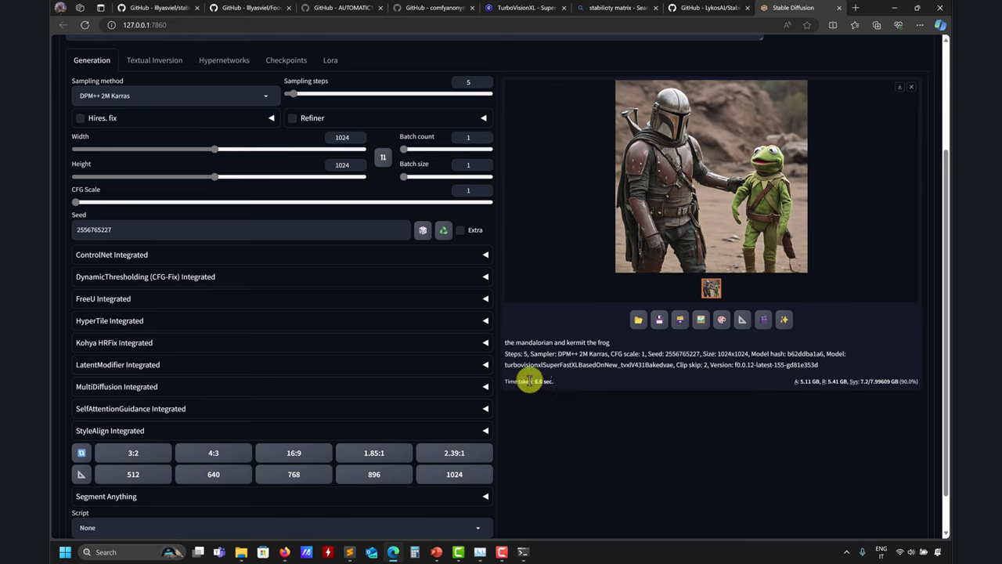
{"action": "scroll", "coordinate": [541, 382], "scroll_direction": "up", "scroll_amount": 1}
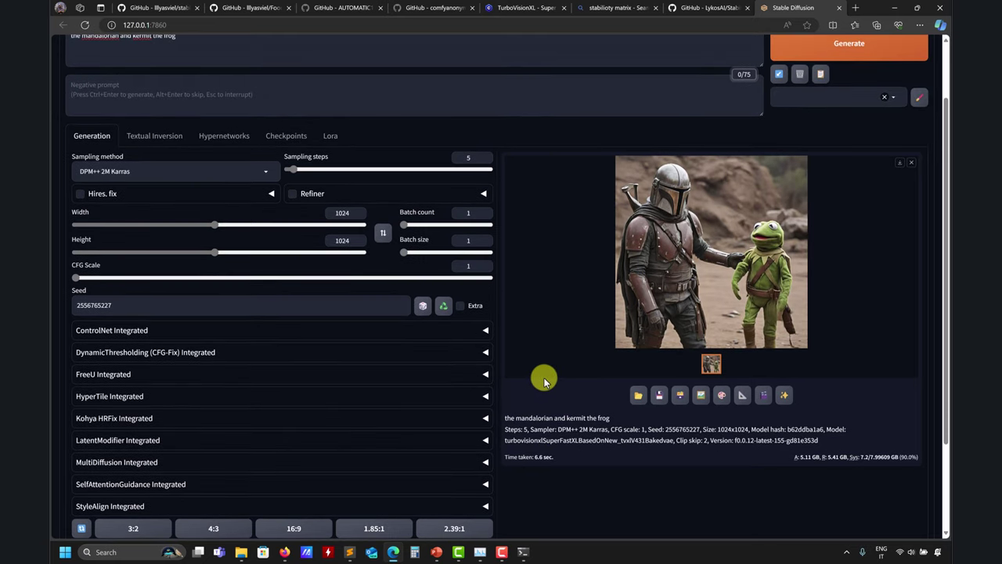
Start continuous image generation with Generate forever and watch the output.
{"action": "scroll", "coordinate": [544, 380], "scroll_direction": "up", "scroll_amount": 1}
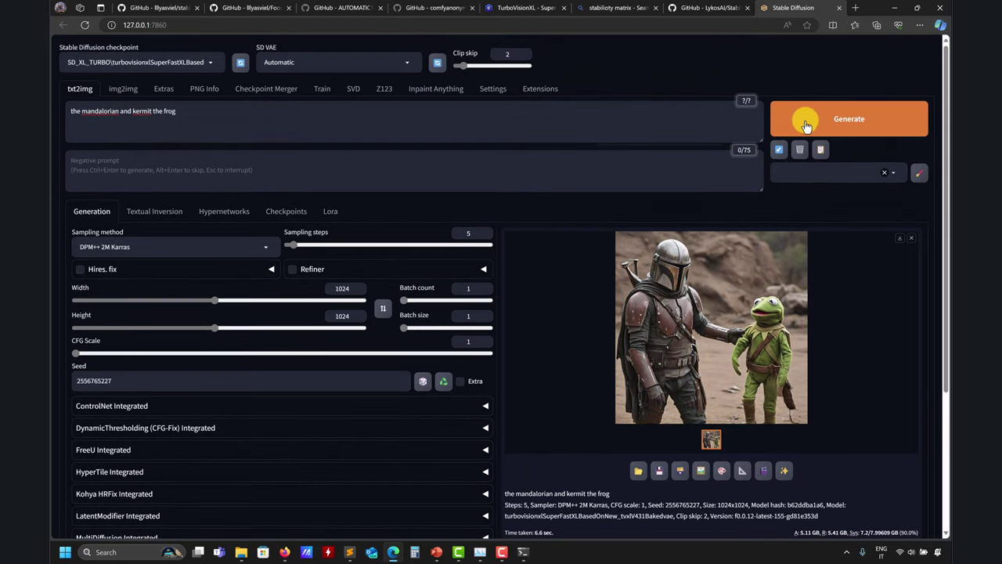
{"action": "right_click", "coordinate": [806, 126]}
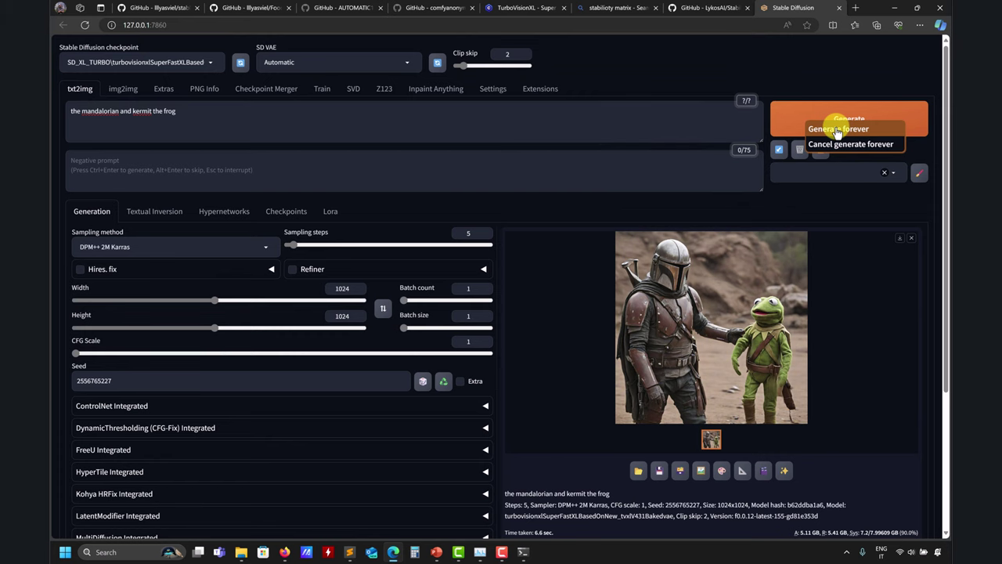
{"action": "left_click", "coordinate": [837, 129]}
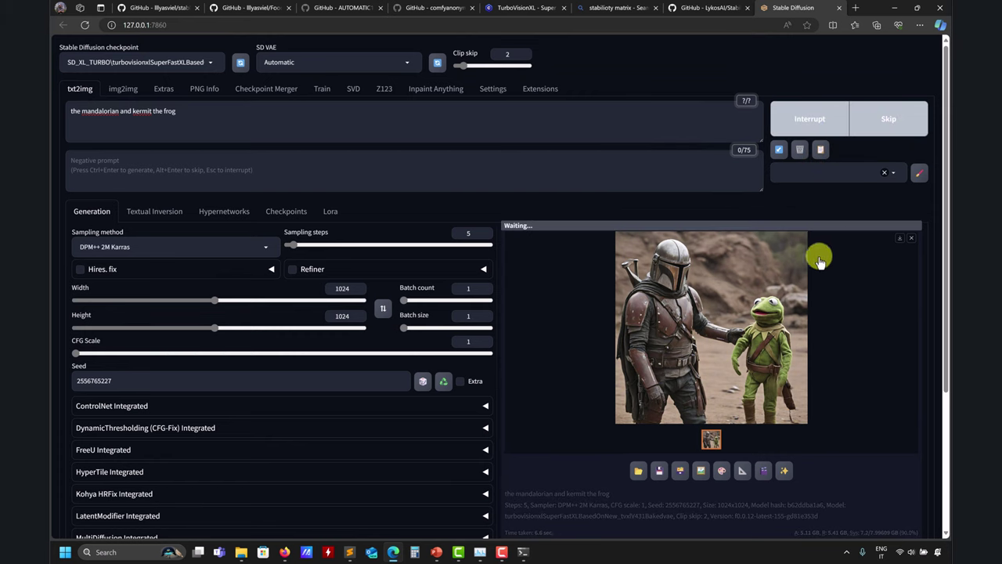
{"action": "scroll", "coordinate": [580, 329], "scroll_direction": "down", "scroll_amount": 1}
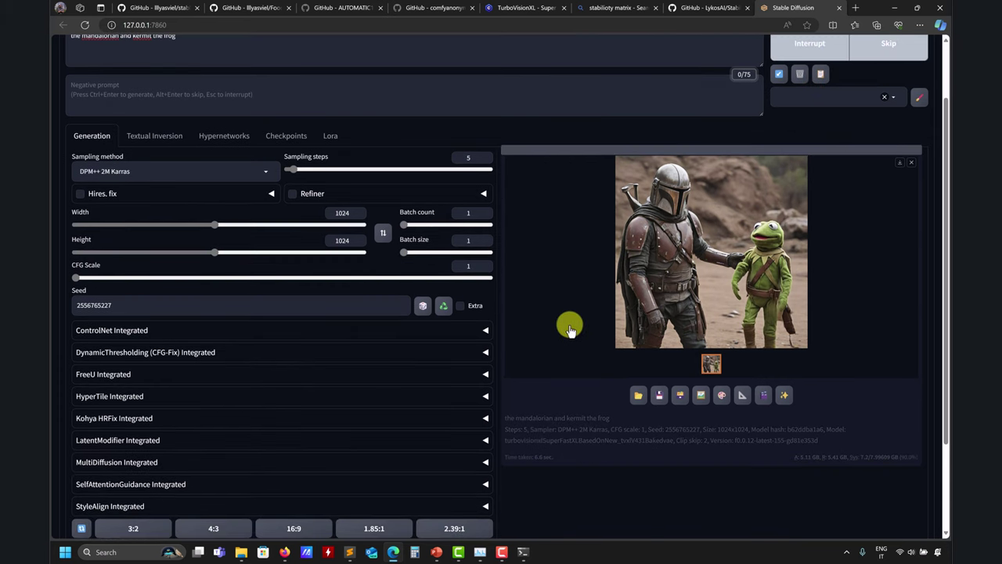
{"action": "scroll", "coordinate": [564, 324], "scroll_direction": "up", "scroll_amount": 2}
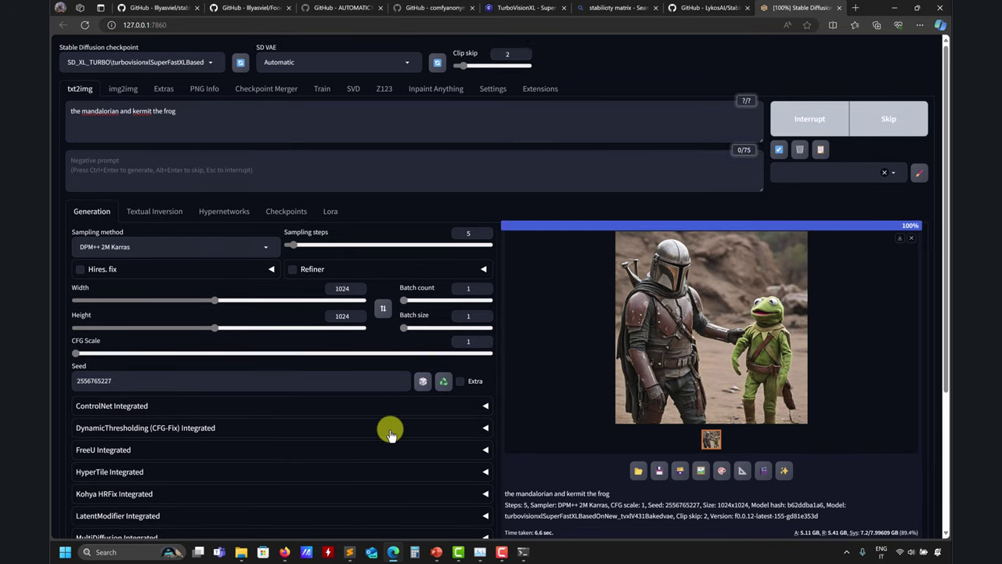
Set the sampling method to Euler A Turbo while the continuous generation runs.
{"action": "left_click", "coordinate": [223, 108]}
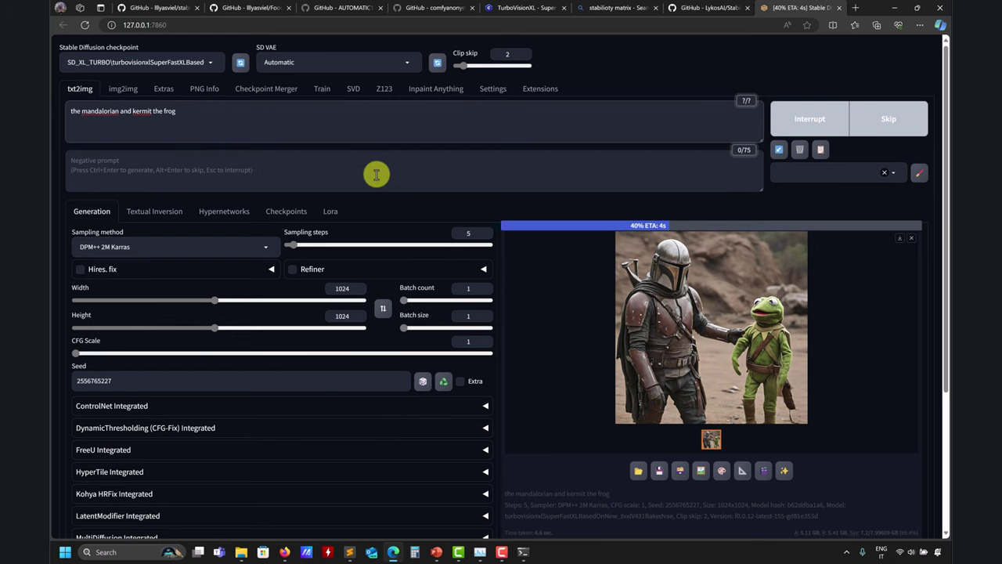
{"action": "scroll", "coordinate": [523, 313], "scroll_direction": "down", "scroll_amount": 2}
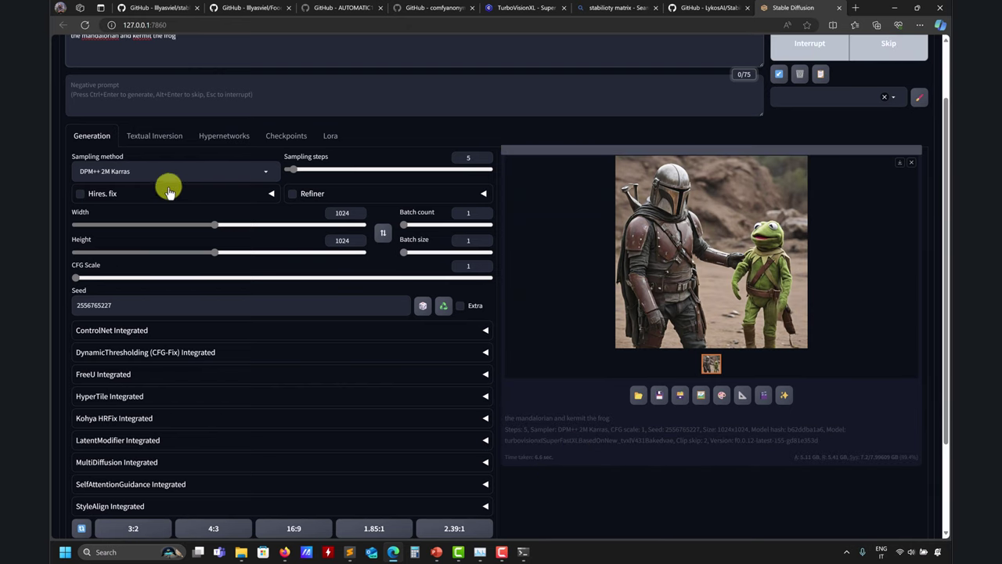
{"action": "left_click", "coordinate": [137, 174]}
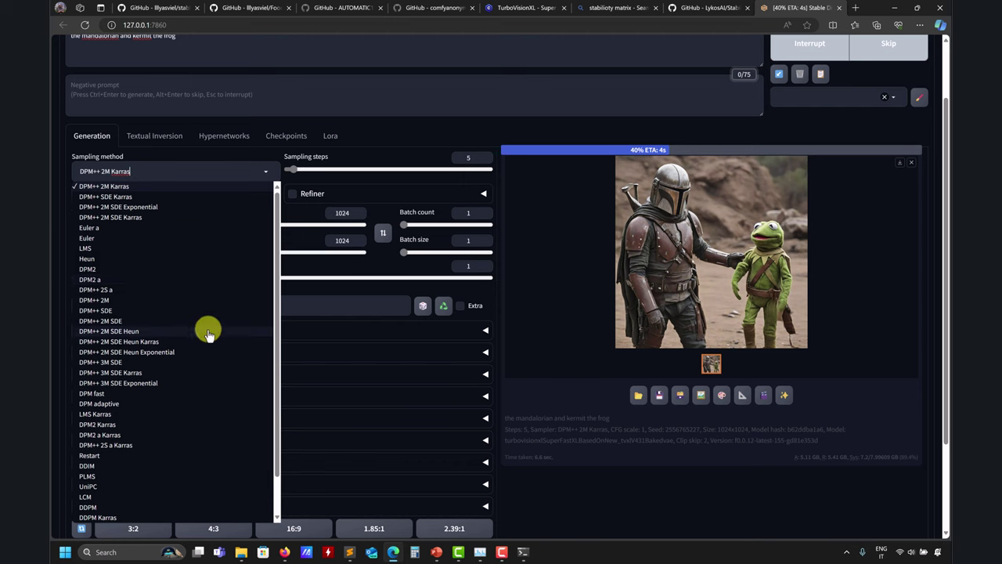
{"action": "scroll", "coordinate": [202, 345], "scroll_direction": "down", "scroll_amount": 1}
{"action": "scroll", "coordinate": [202, 344], "scroll_direction": "down", "scroll_amount": 1}
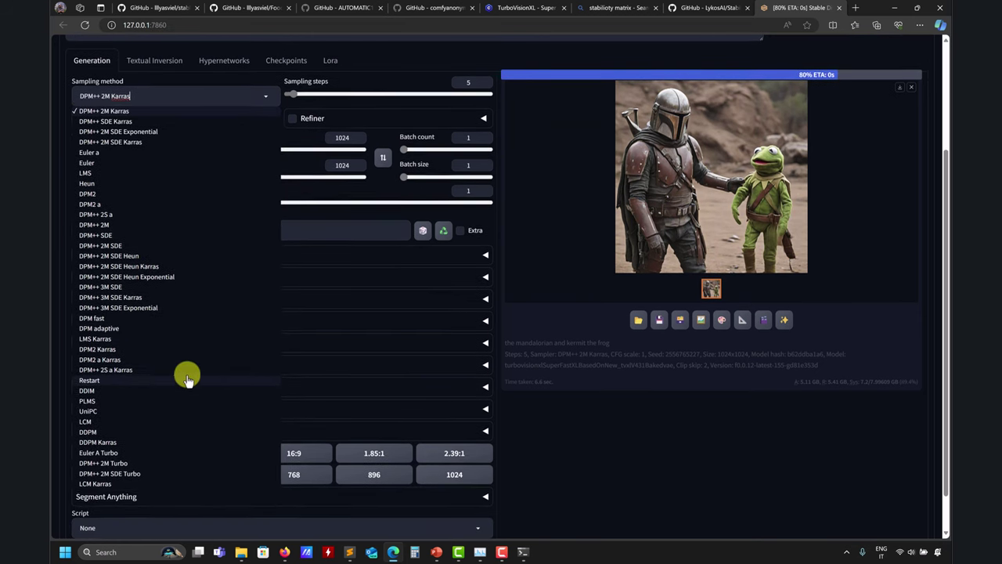
{"action": "left_click", "coordinate": [93, 453]}
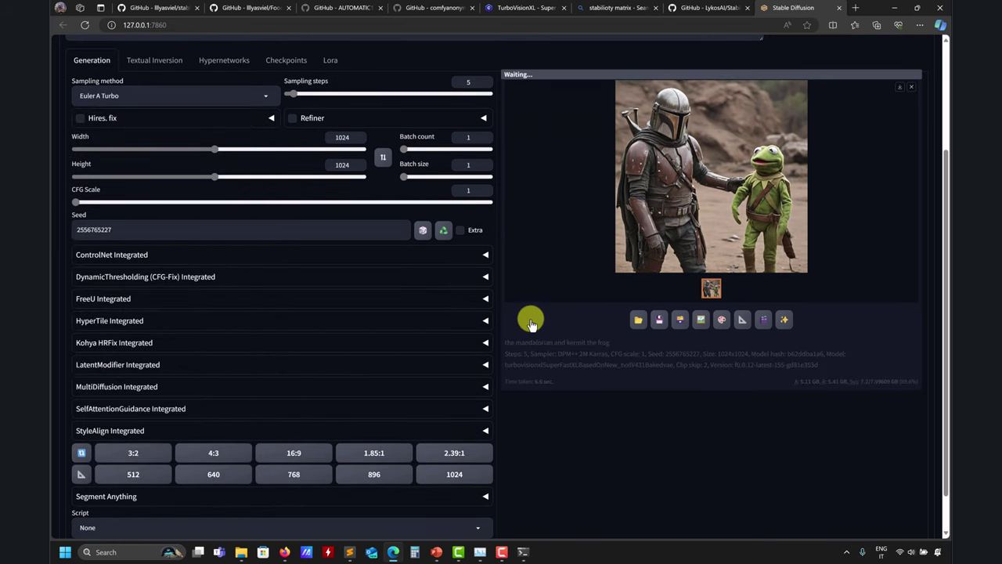
{"action": "scroll", "coordinate": [537, 308], "scroll_direction": "up", "scroll_amount": 2}
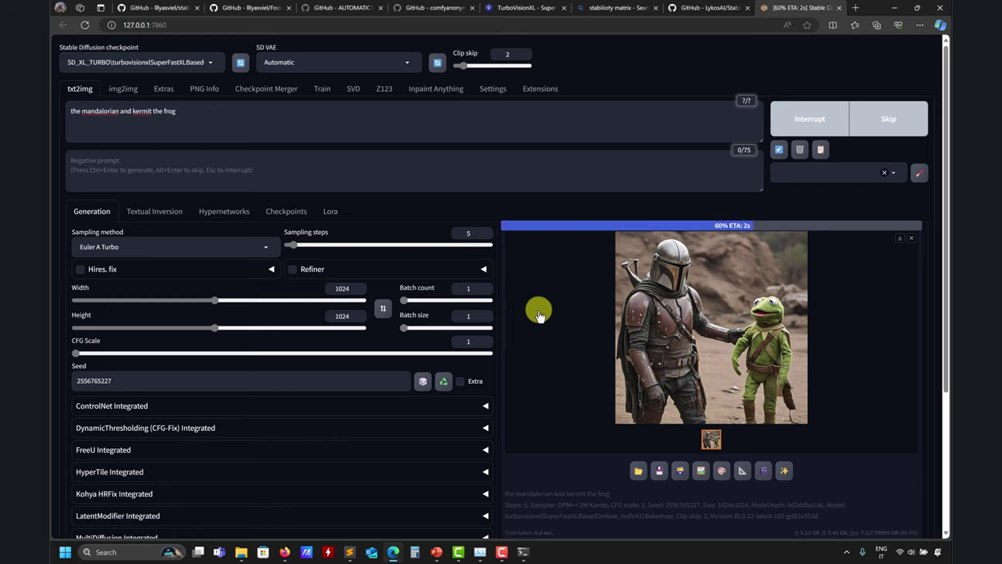
Review the sampler advice on the model's Civitai page and set Forge's sampling method to DPM++ 2M SDE Turbo.
{"action": "left_click", "coordinate": [518, 8]}
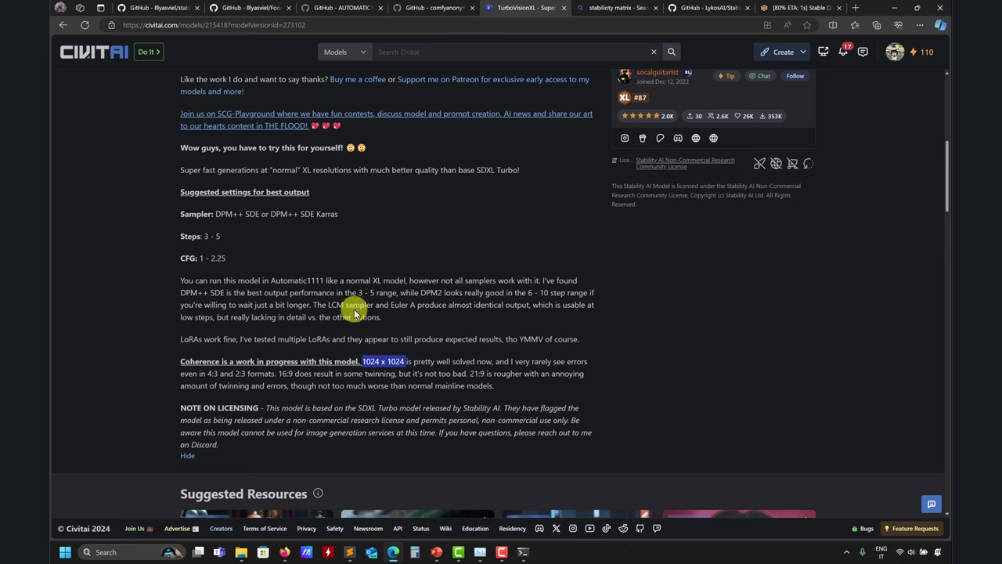
{"action": "left_click", "coordinate": [793, 8]}
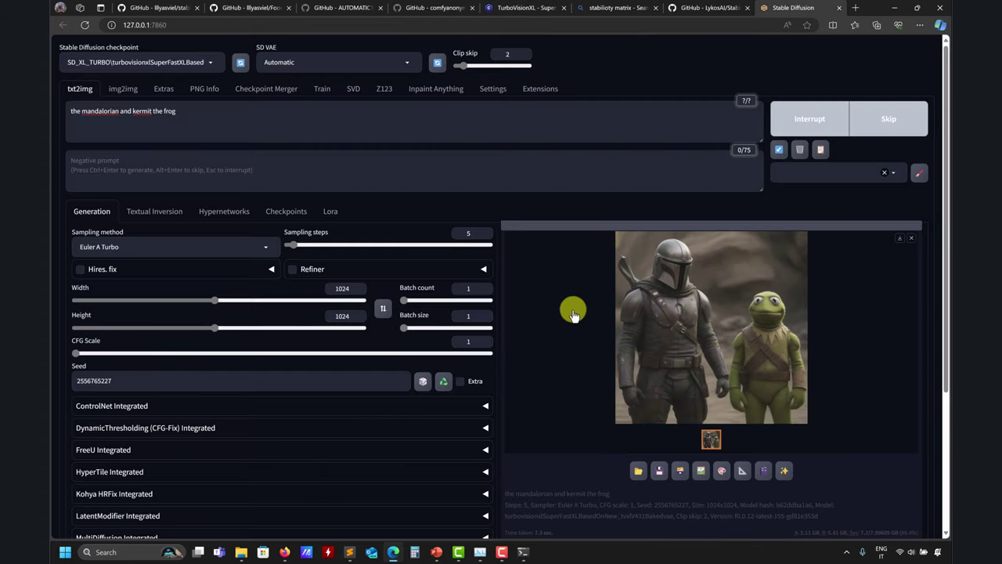
{"action": "left_click", "coordinate": [252, 248]}
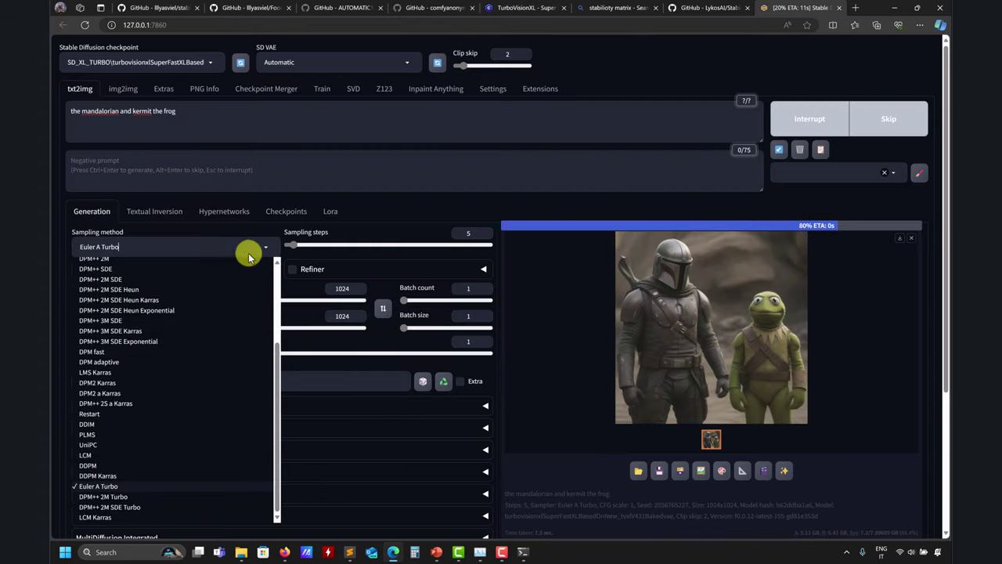
{"action": "left_click", "coordinate": [130, 507]}
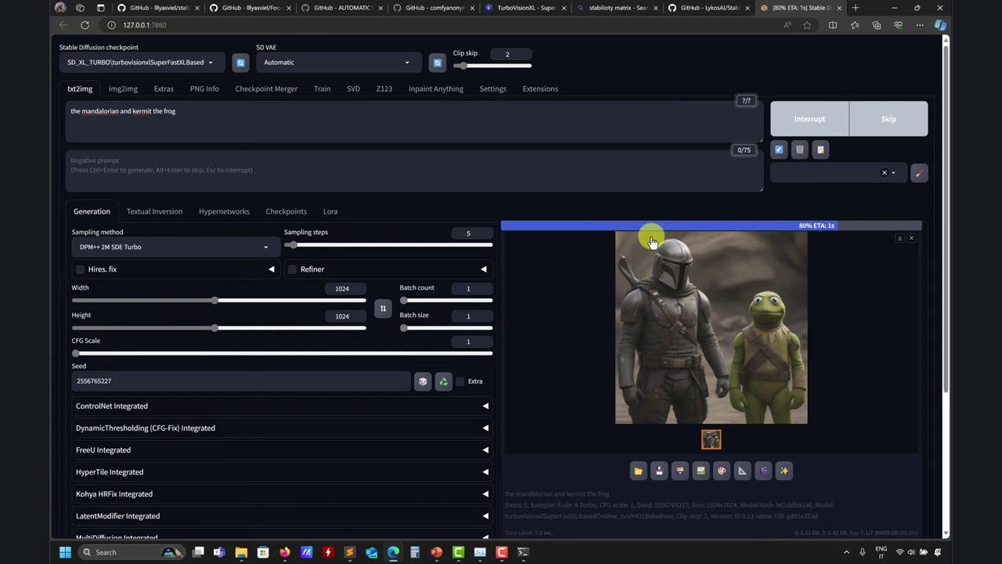
{"action": "scroll", "coordinate": [523, 329], "scroll_direction": "down", "scroll_amount": 1}
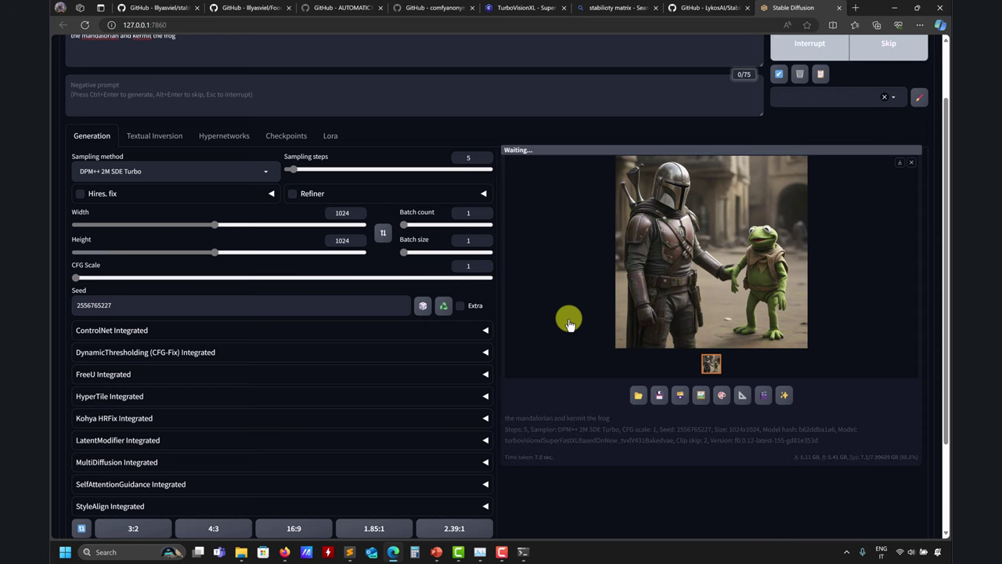
{"action": "scroll", "coordinate": [569, 322], "scroll_direction": "up", "scroll_amount": 2}
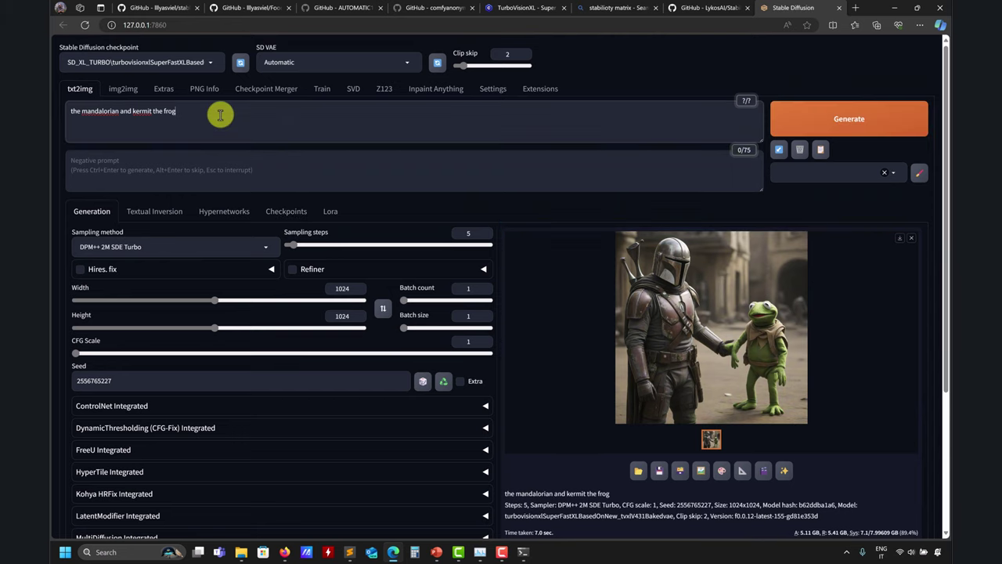
Change the prompt to "the mandalorian walking in paris, duirng the night, fireworks" during continuous generation and view the resulting images.
{"action": "key", "text": "ctrl+Return"}
{"action": "left_click_drag", "start_coordinate": [200, 113], "coordinate": [120, 111]}
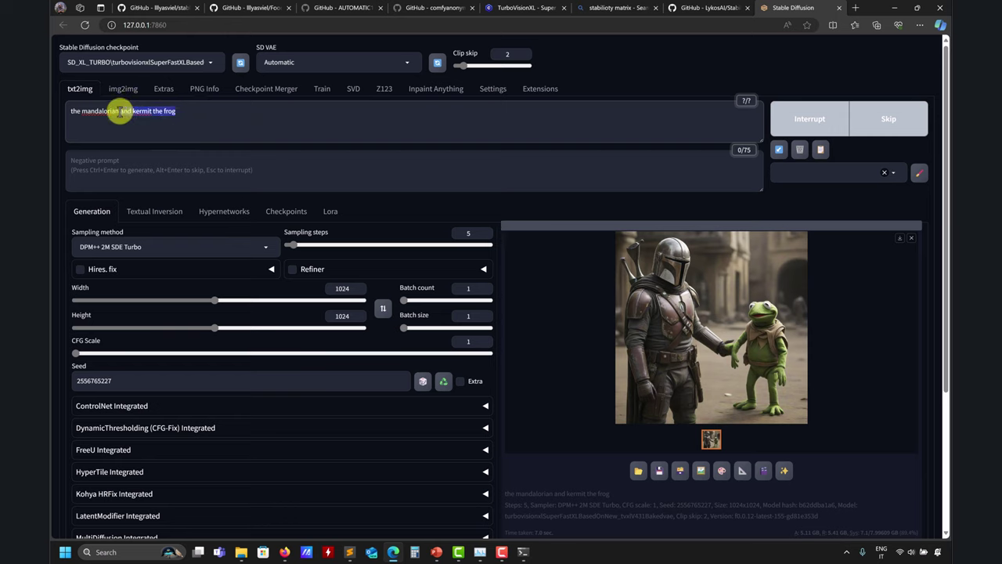
{"action": "key", "text": "BackSpace"}
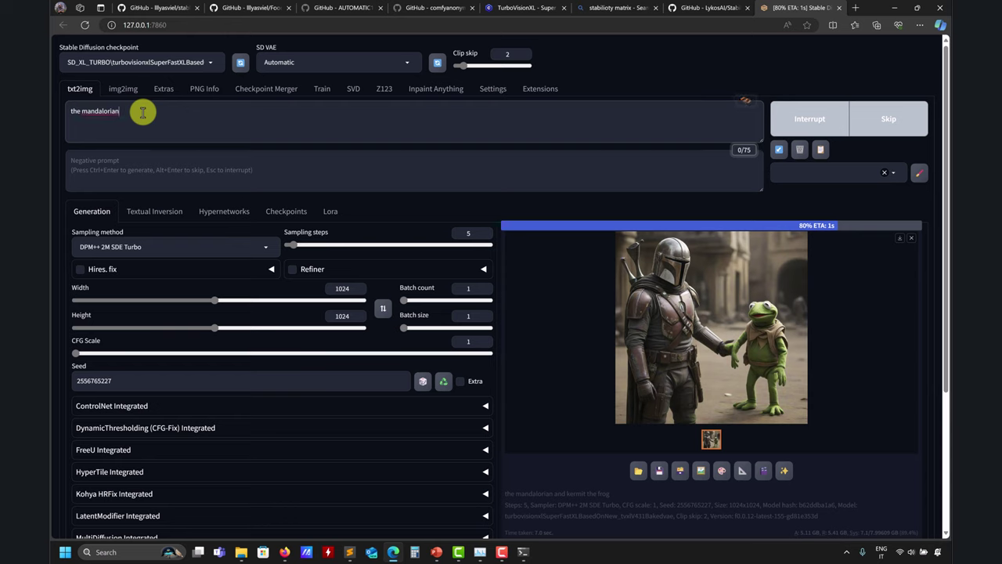
{"action": "key", "text": "ctrl+Return"}
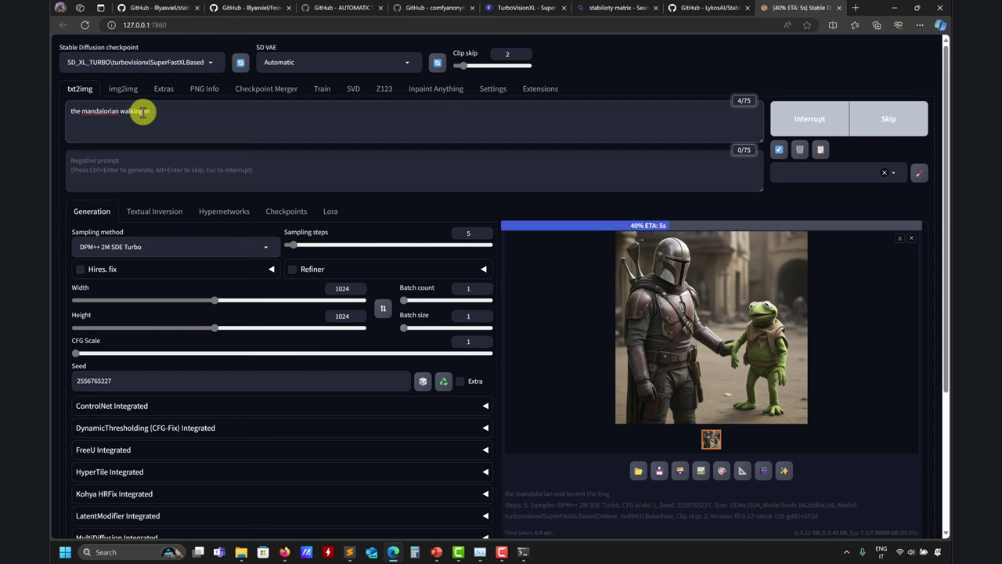
{"action": "type", "text": "paris"}
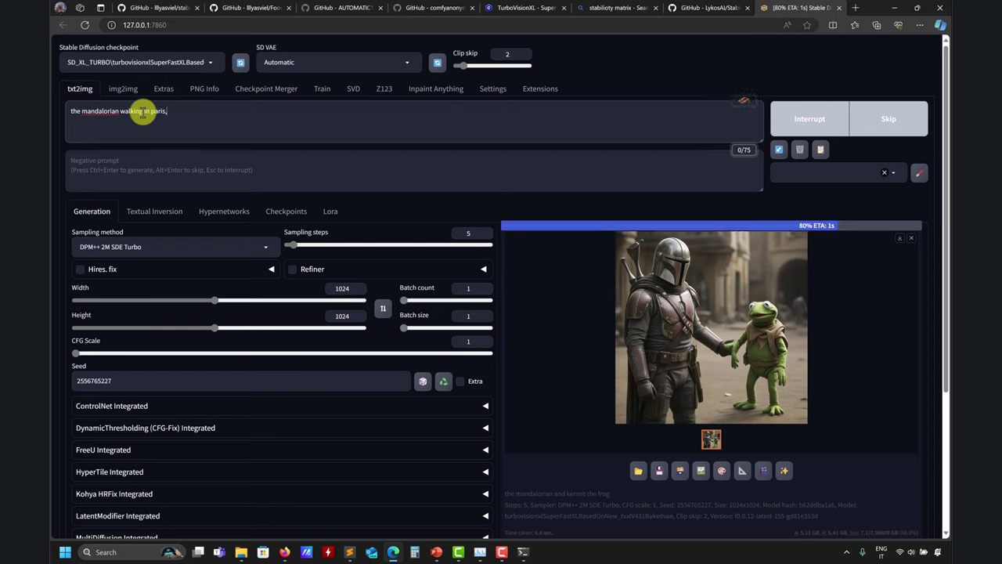
{"action": "type", "text": ", duirng the night, fireworks"}
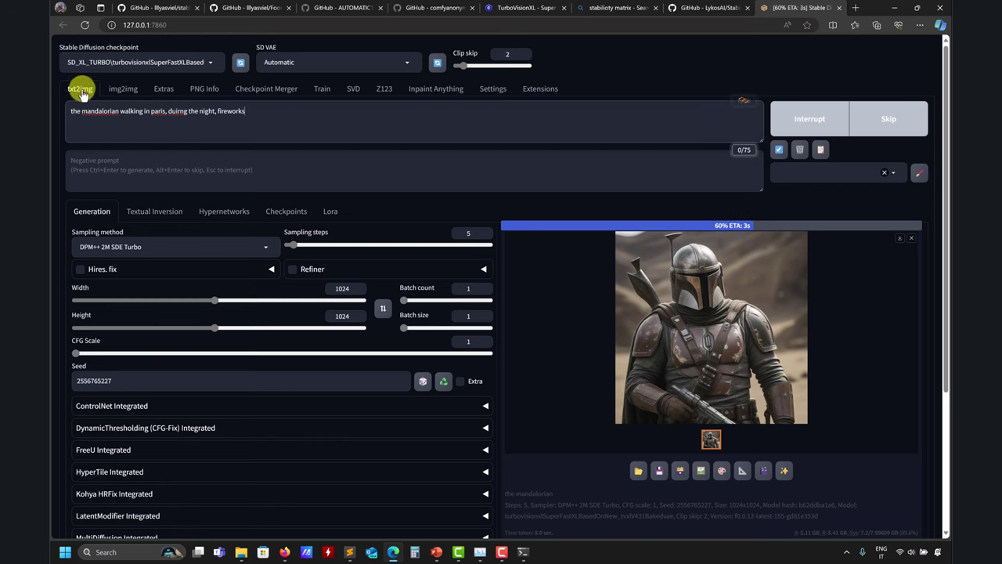
{"action": "scroll", "coordinate": [598, 330], "scroll_direction": "down", "scroll_amount": 1}
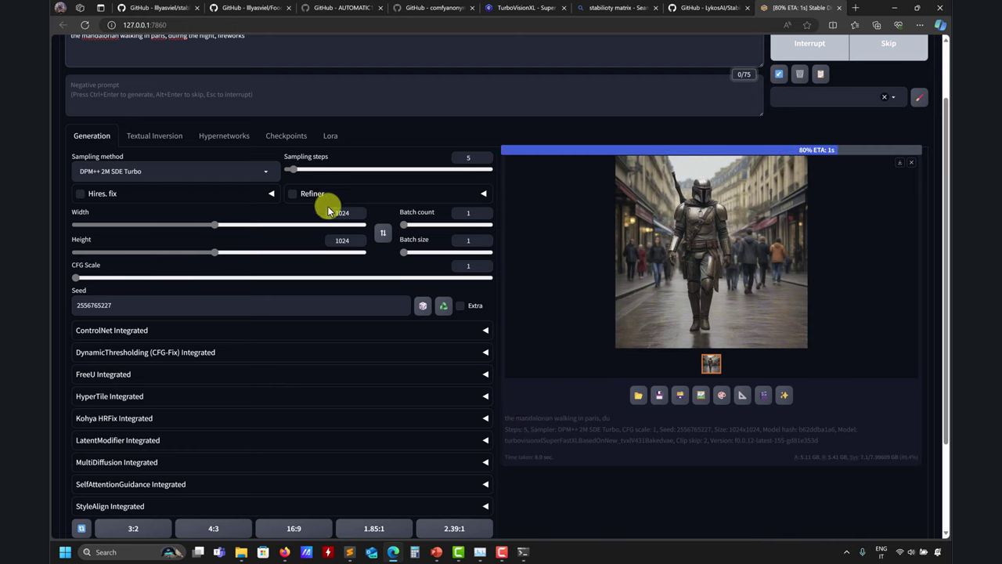
Set the seed to random and the image size to 768 x 768 during continuous generation, and check the generation time.
{"action": "left_click", "coordinate": [349, 216]}
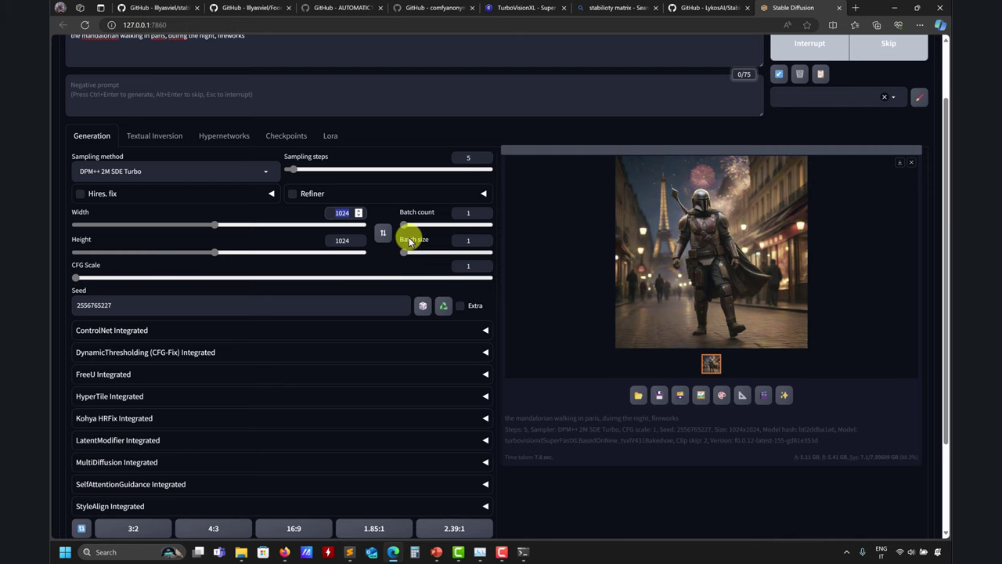
{"action": "left_click", "coordinate": [422, 306]}
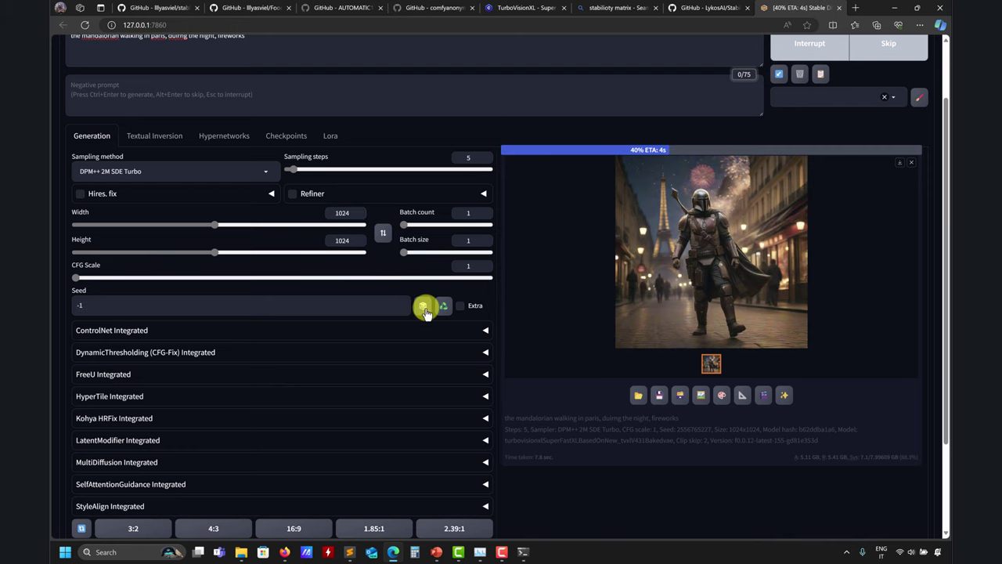
{"action": "scroll", "coordinate": [335, 329], "scroll_direction": "down", "scroll_amount": 2}
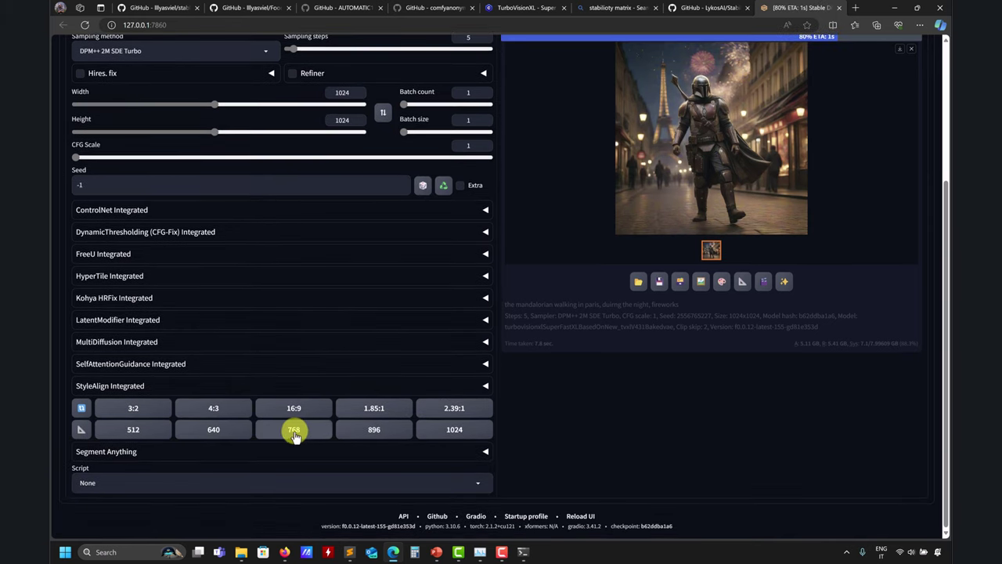
{"action": "left_click", "coordinate": [294, 430]}
{"action": "scroll", "coordinate": [542, 251], "scroll_direction": "up", "scroll_amount": 3}
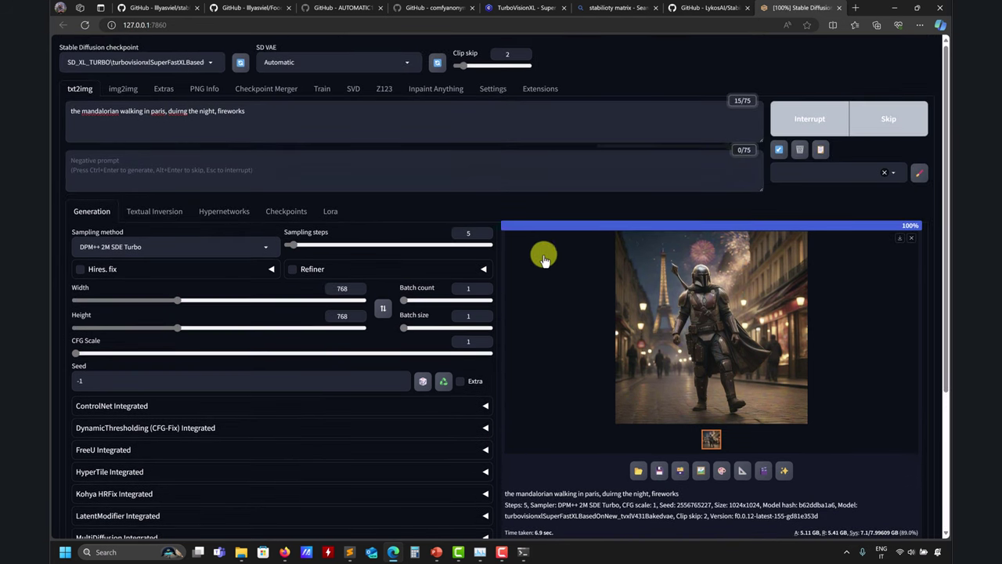
{"action": "scroll", "coordinate": [545, 282], "scroll_direction": "down", "scroll_amount": 1}
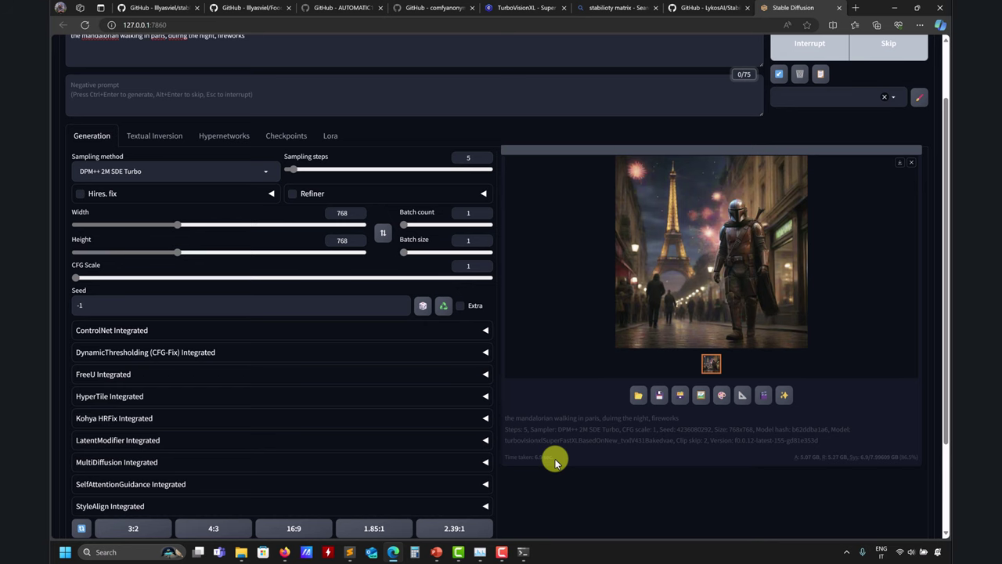
{"action": "scroll", "coordinate": [554, 462], "scroll_direction": "down", "scroll_amount": 1}
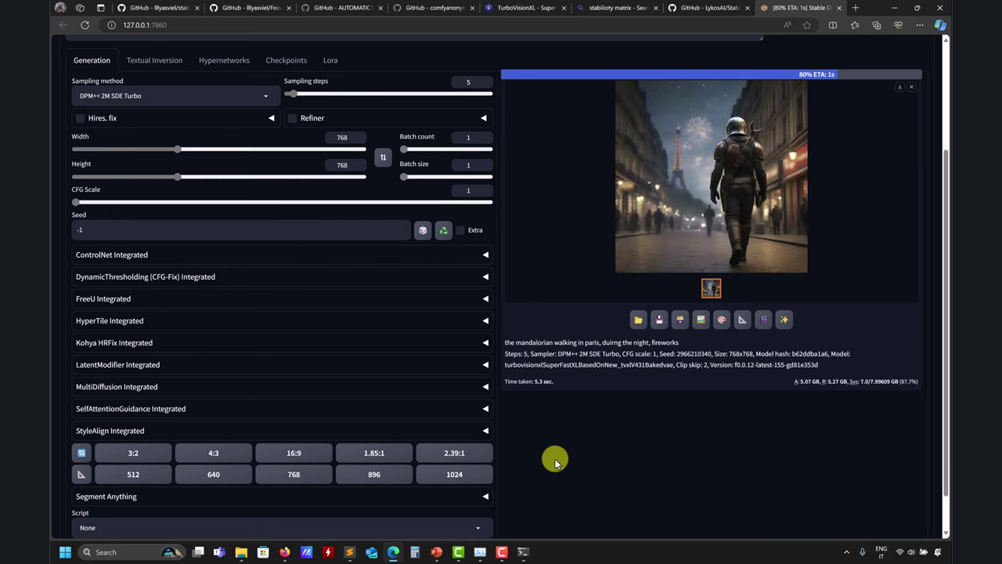
{"action": "scroll", "coordinate": [538, 391], "scroll_direction": "up", "scroll_amount": 1}
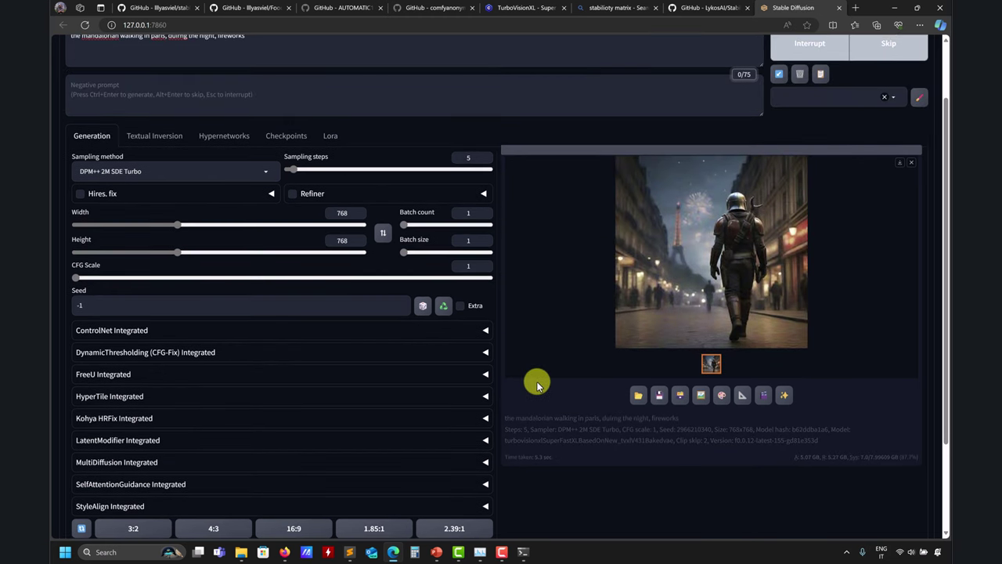
Change the prompt to "the mandalorian and darth vader" while images keep generating.
{"action": "scroll", "coordinate": [537, 385], "scroll_direction": "up", "scroll_amount": 1}
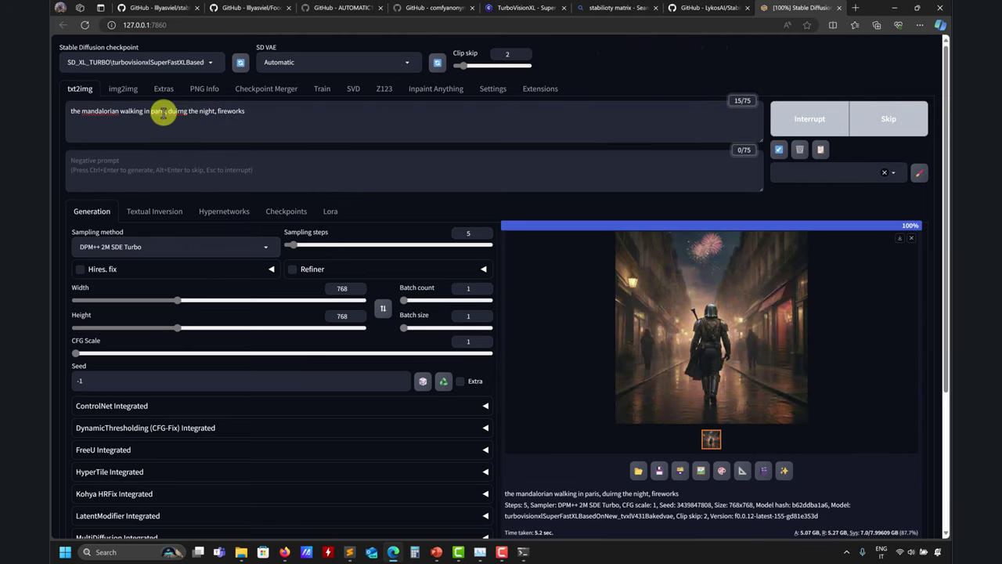
{"action": "left_click_drag", "start_coordinate": [163, 111], "coordinate": [251, 117]}
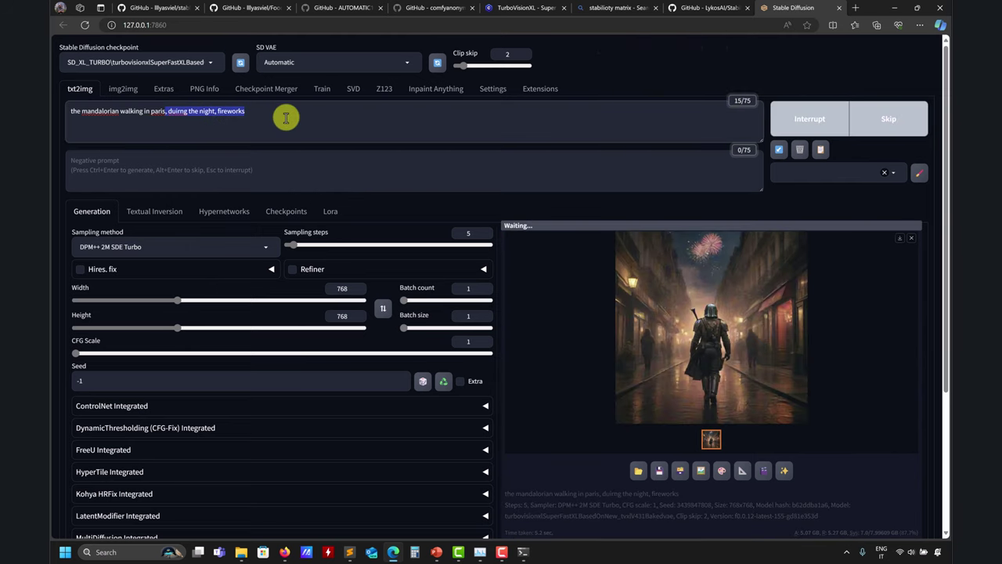
{"action": "key", "text": "BackSpace"}
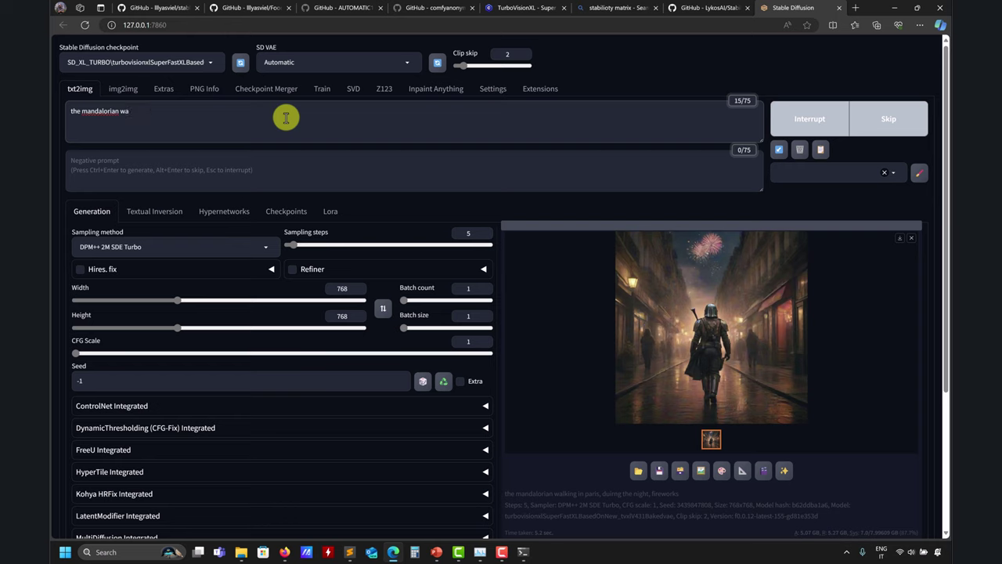
{"action": "key", "text": "BackSpace"}
{"action": "key", "text": "BackSpace"}
{"action": "type", "text": "and"}
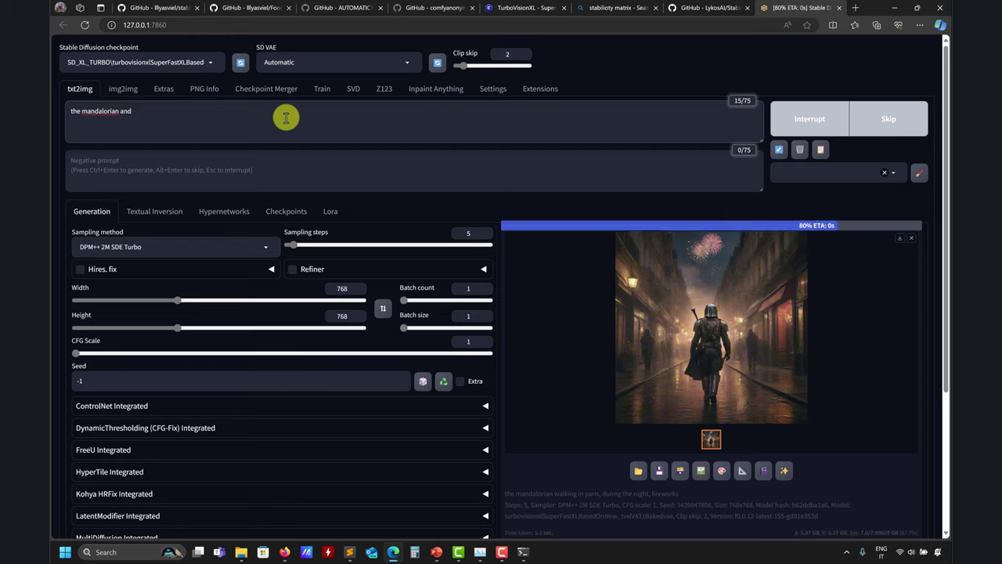
{"action": "type", "text": " darth vader,"}
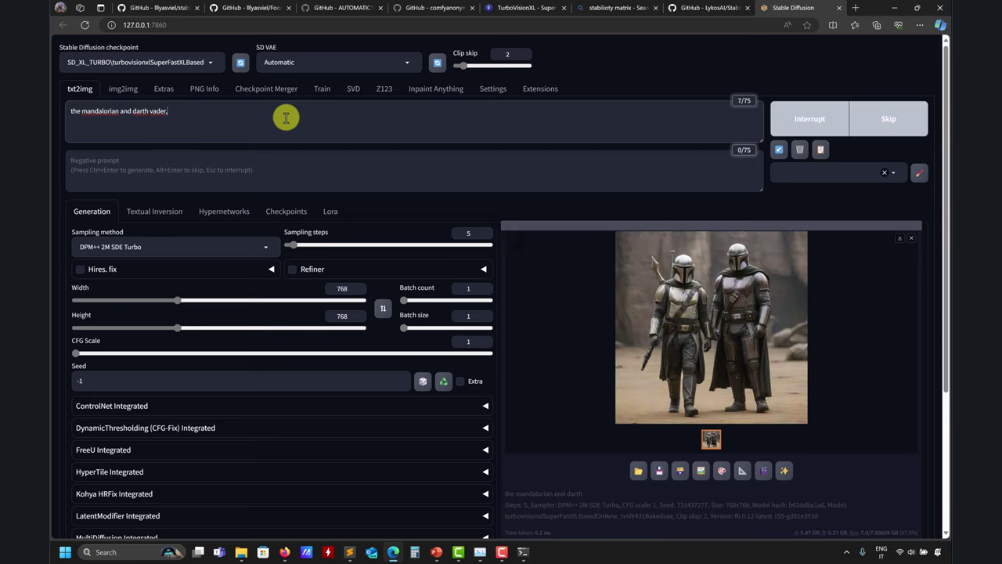
Extend the prompt with "taking a selfie in las vegas".
{"action": "key", "text": "BackSpace"}
{"action": "type", "text": "takin"}
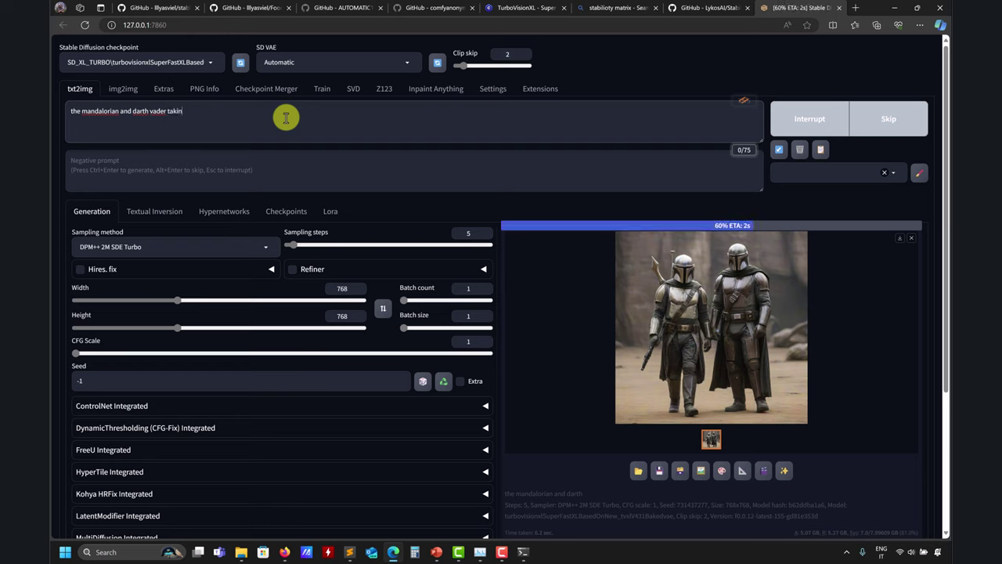
{"action": "type", "text": "g a selfie,"}
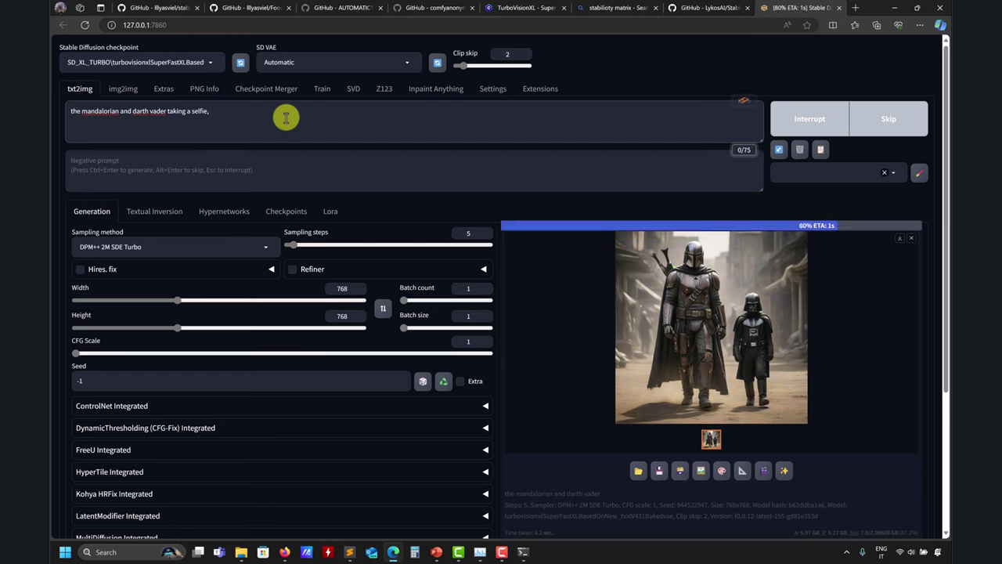
{"action": "key", "text": "BackSpace"}
{"action": "type", "text": "in las veg"}
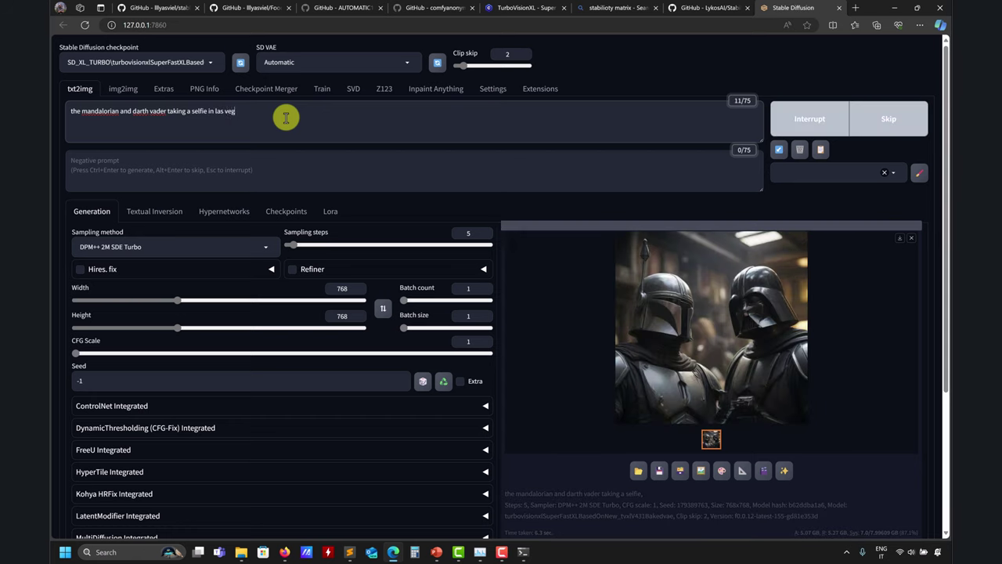
{"action": "type", "text": "as"}
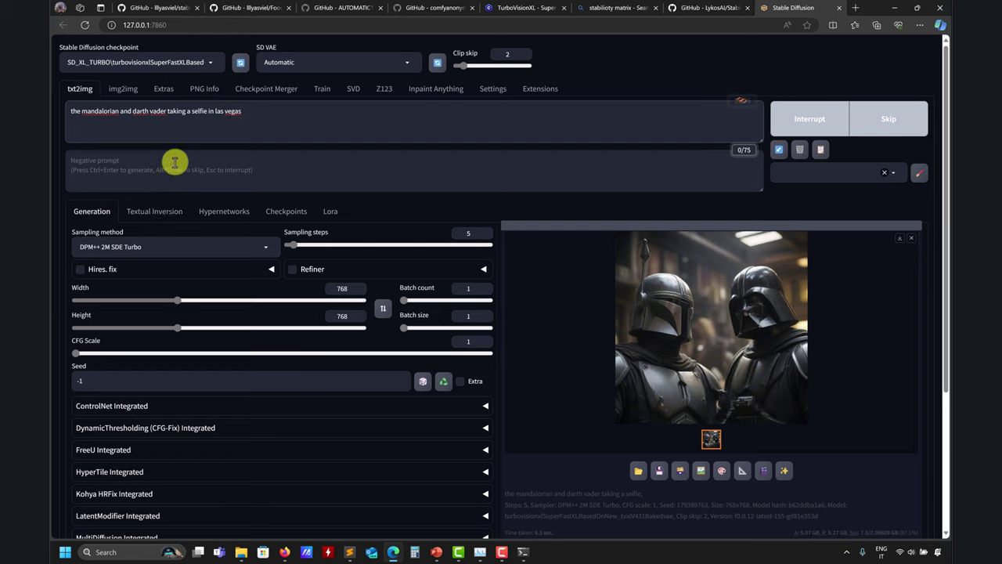
Enter "nsfw, text, watermark" as the negative prompt and set the CFG Scale to 2.5.
{"action": "left_click", "coordinate": [174, 162]}
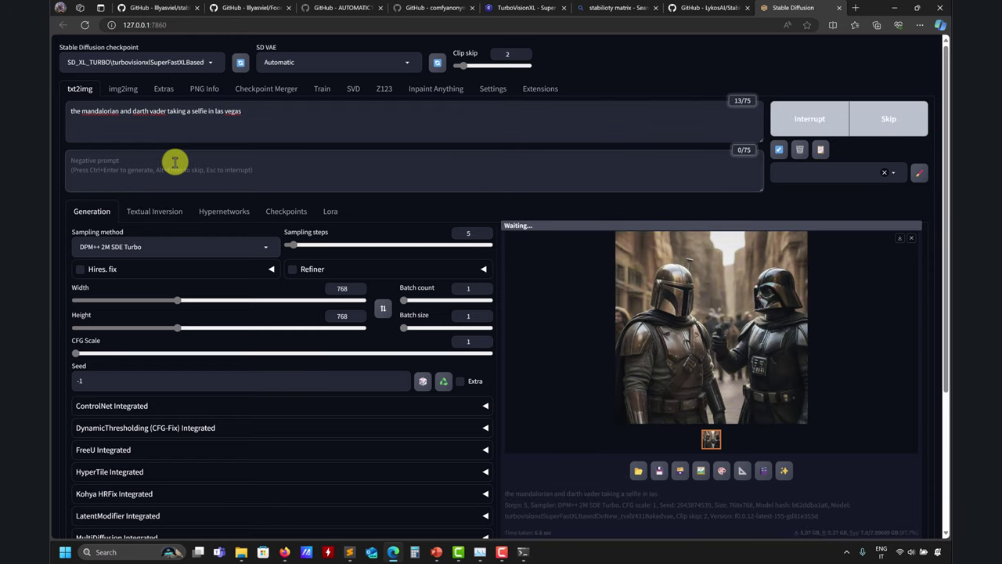
{"action": "type", "text": "nsfw"}
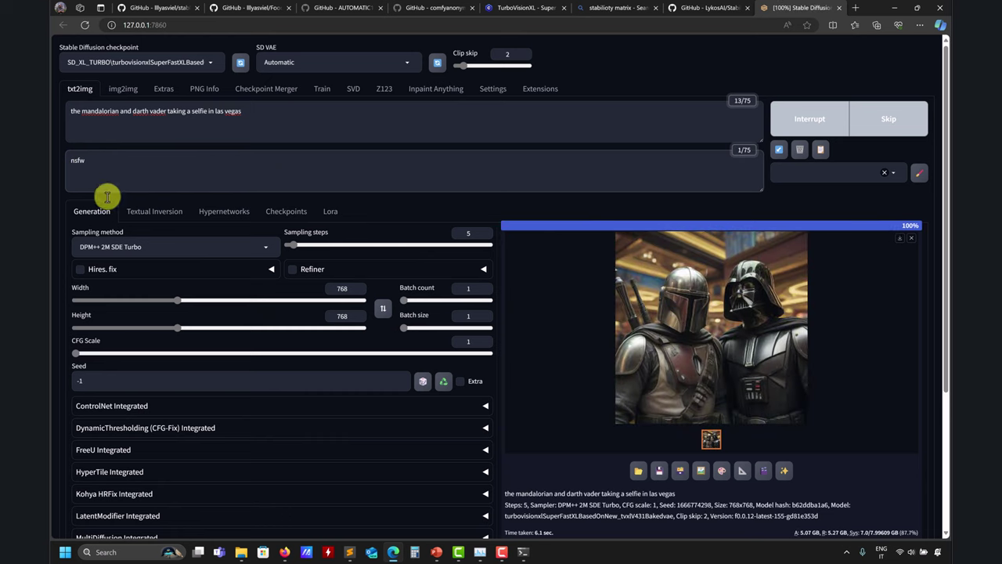
{"action": "left_click_drag", "start_coordinate": [75, 351], "coordinate": [89, 352]}
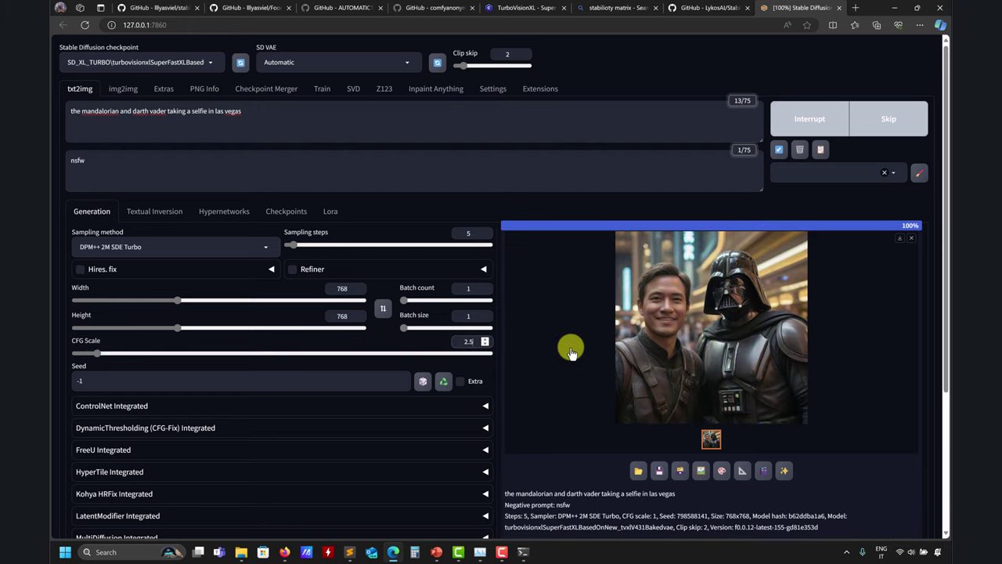
{"action": "left_click", "coordinate": [102, 164]}
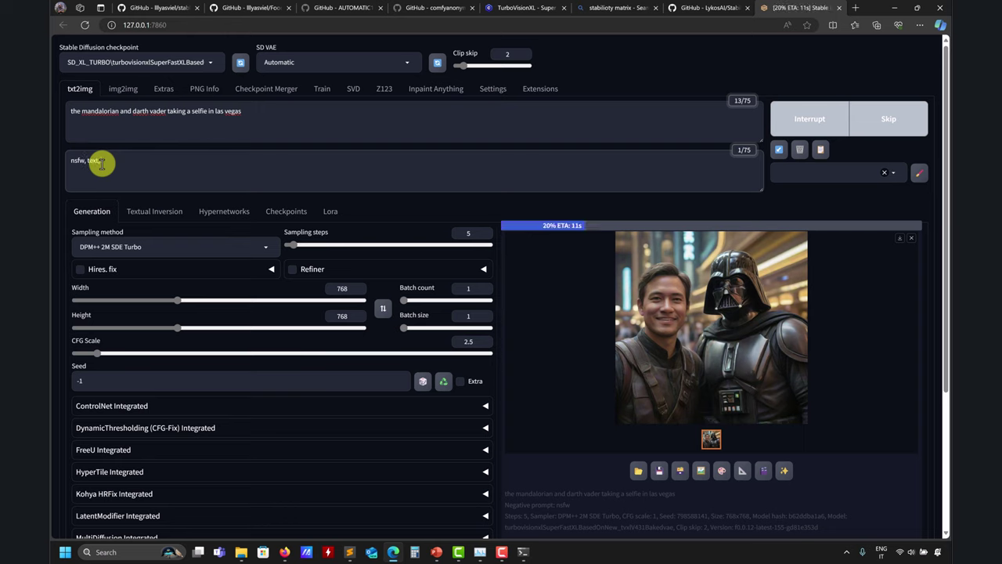
{"action": "type", "text": ", text, watermark"}
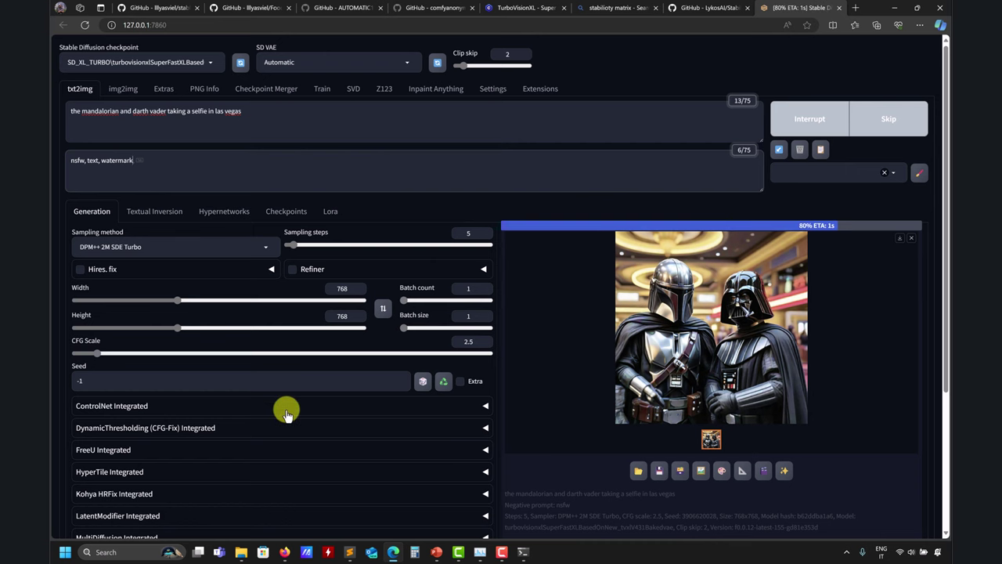
Check the generation results, look over the available checkpoints and view the latest selfie image enlarged.
{"action": "scroll", "coordinate": [566, 413], "scroll_direction": "down", "scroll_amount": 2}
{"action": "scroll", "coordinate": [566, 414], "scroll_direction": "up", "scroll_amount": 1}
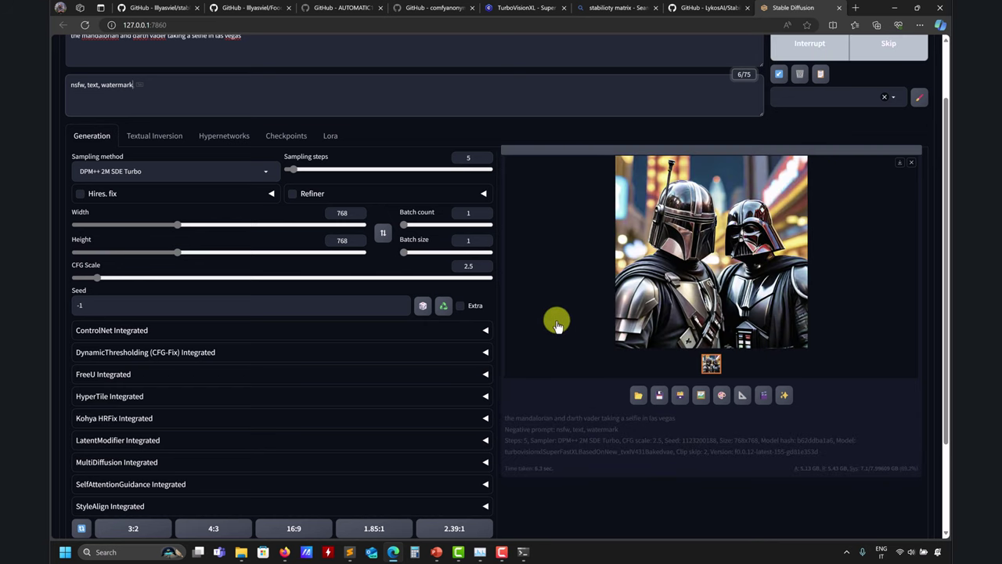
{"action": "scroll", "coordinate": [556, 321], "scroll_direction": "up", "scroll_amount": 2}
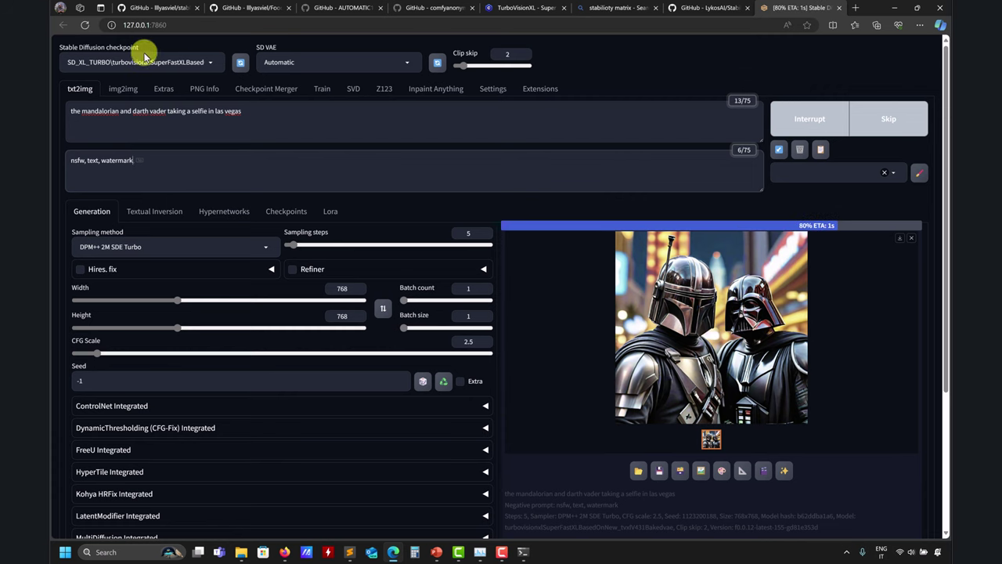
{"action": "left_click", "coordinate": [211, 64]}
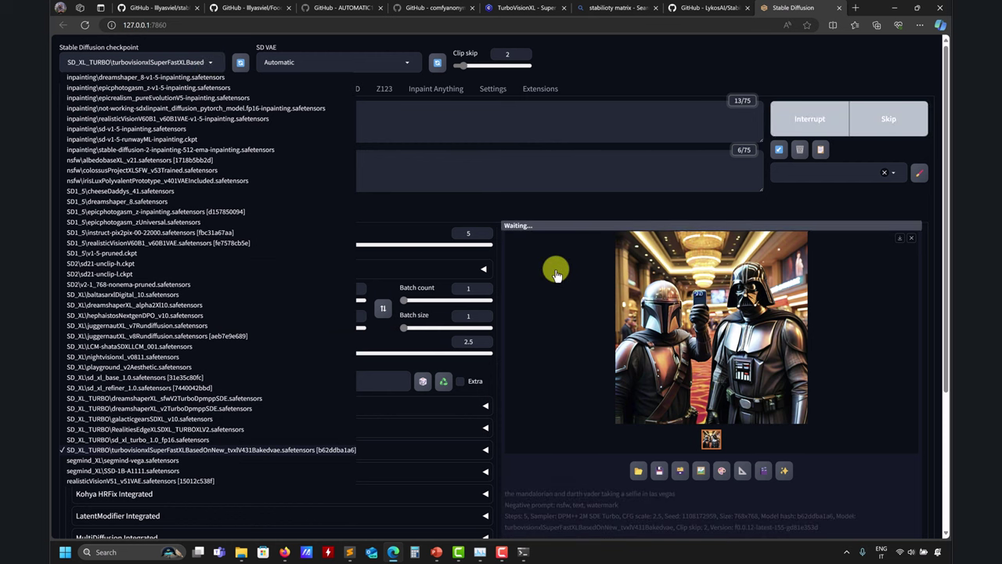
{"action": "left_click", "coordinate": [591, 306]}
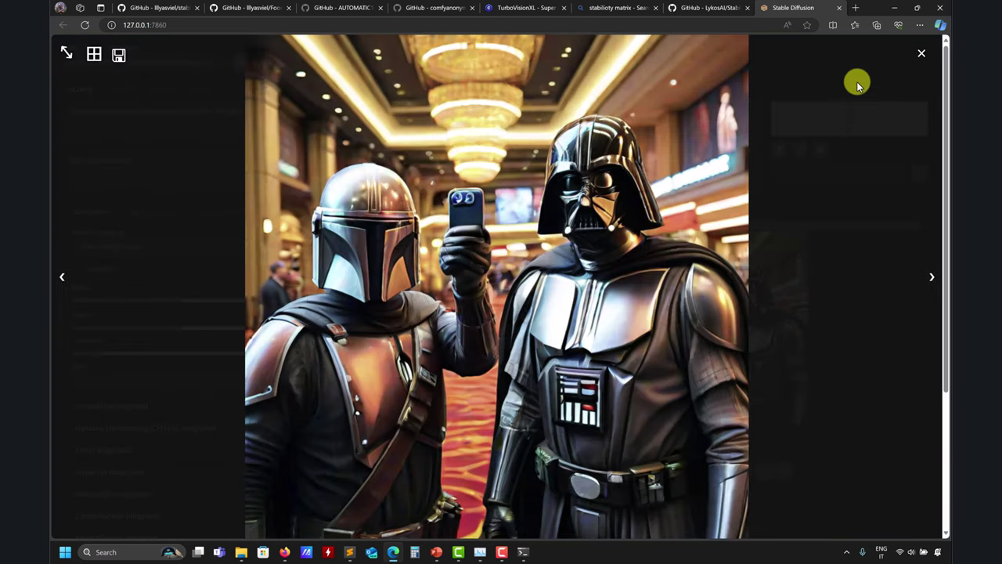
{"action": "left_click", "coordinate": [922, 52]}
Stop the continuous generation with Cancel generate forever.
{"action": "key", "text": "ctrl+Return"}
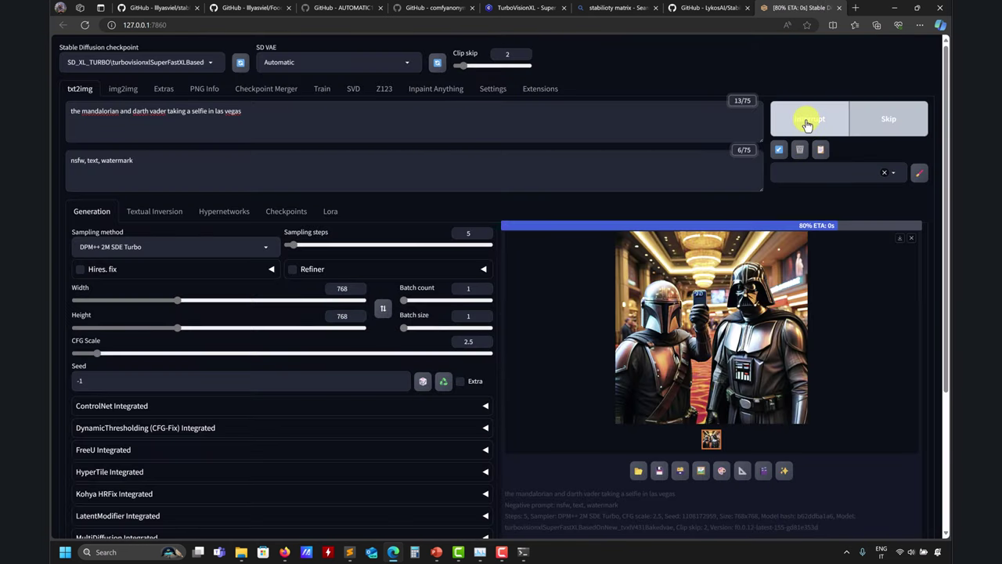
{"action": "right_click", "coordinate": [811, 124]}
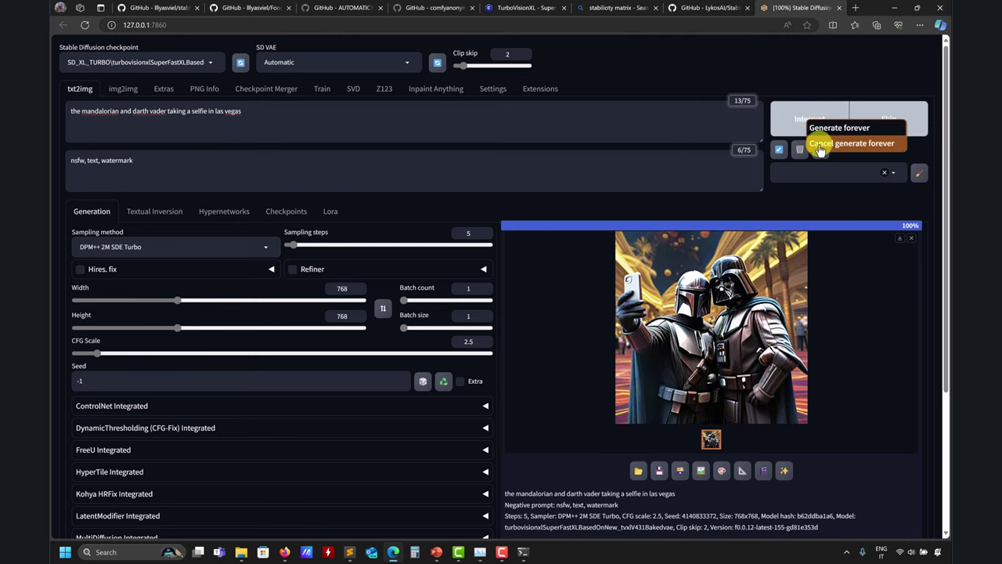
{"action": "left_click", "coordinate": [818, 144]}
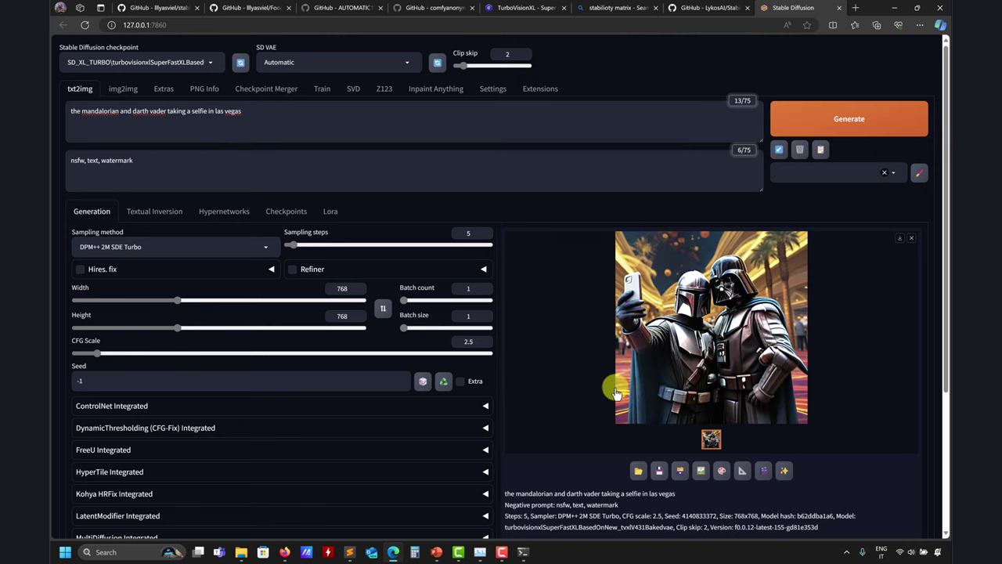
Examine the last selfie image at full size and look through the checkpoint and sampling method choices.
{"action": "left_click", "coordinate": [648, 335]}
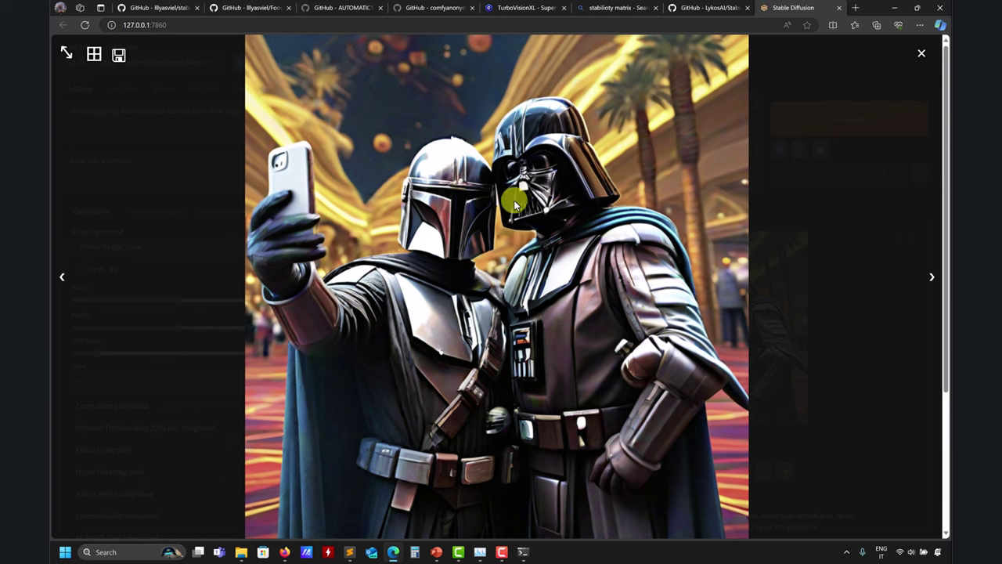
{"action": "left_click", "coordinate": [920, 54]}
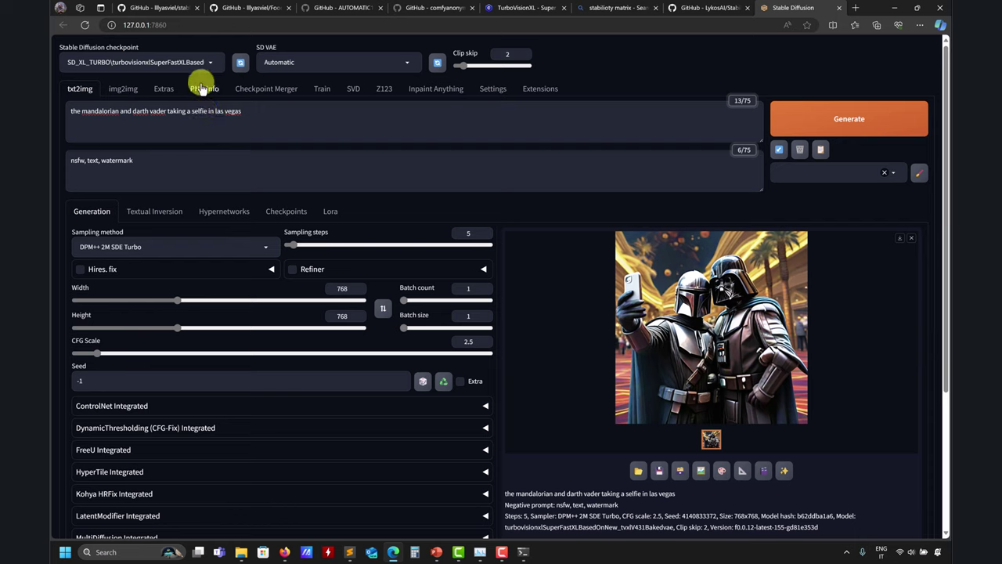
{"action": "left_click", "coordinate": [215, 61]}
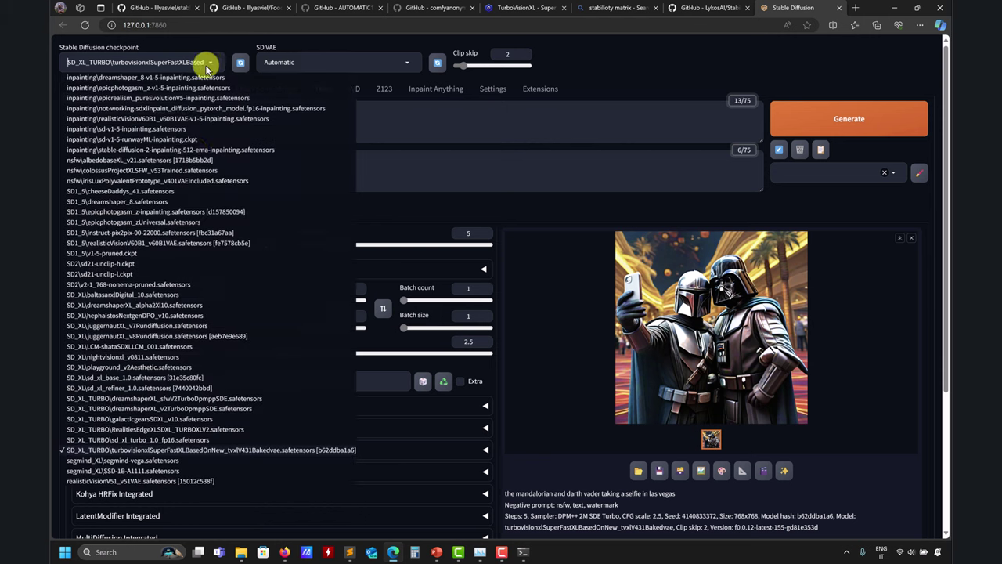
{"action": "left_click", "coordinate": [360, 141]}
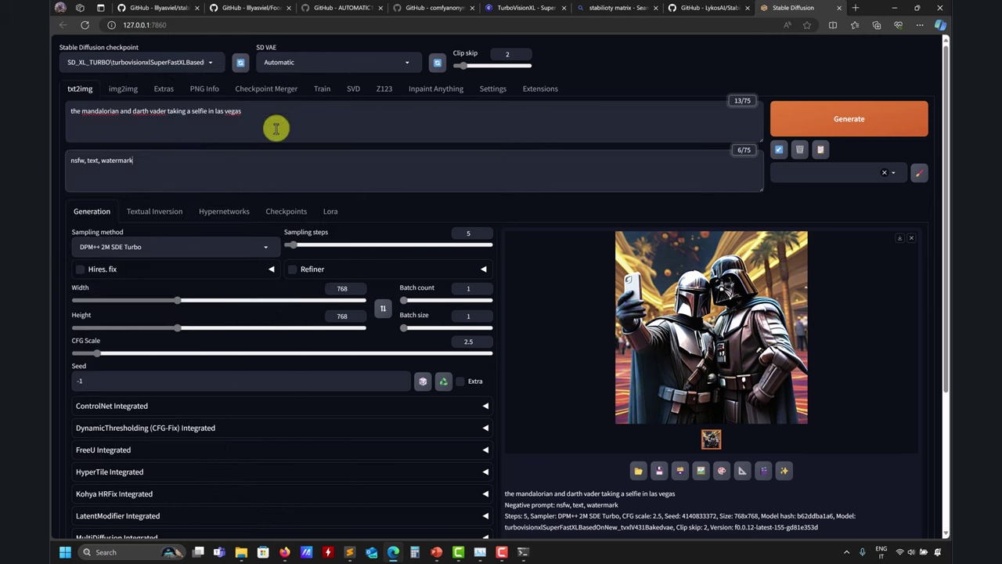
{"action": "left_click", "coordinate": [235, 247]}
{"action": "left_click", "coordinate": [517, 280]}
{"action": "left_click", "coordinate": [738, 236]}
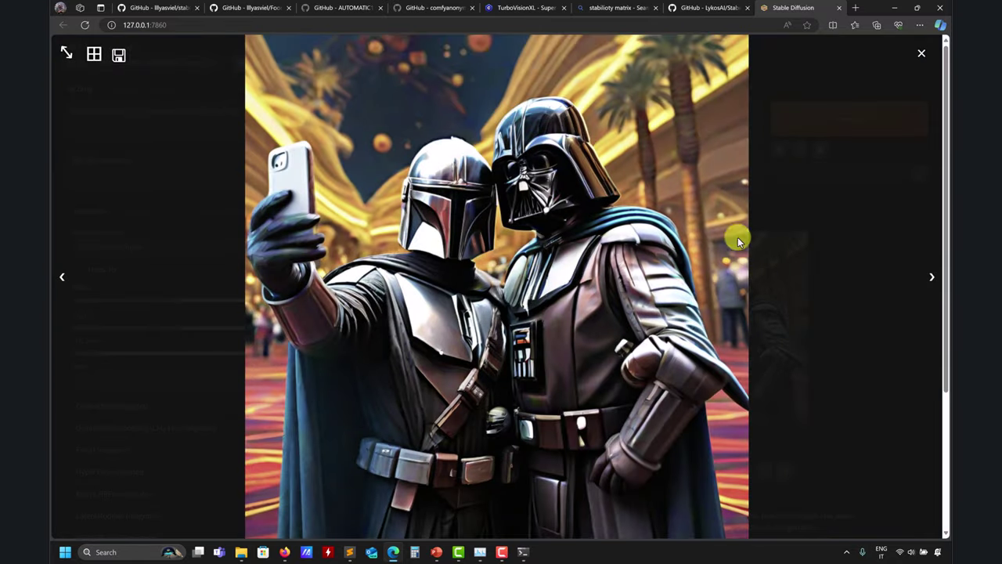
{"action": "left_click", "coordinate": [920, 51]}
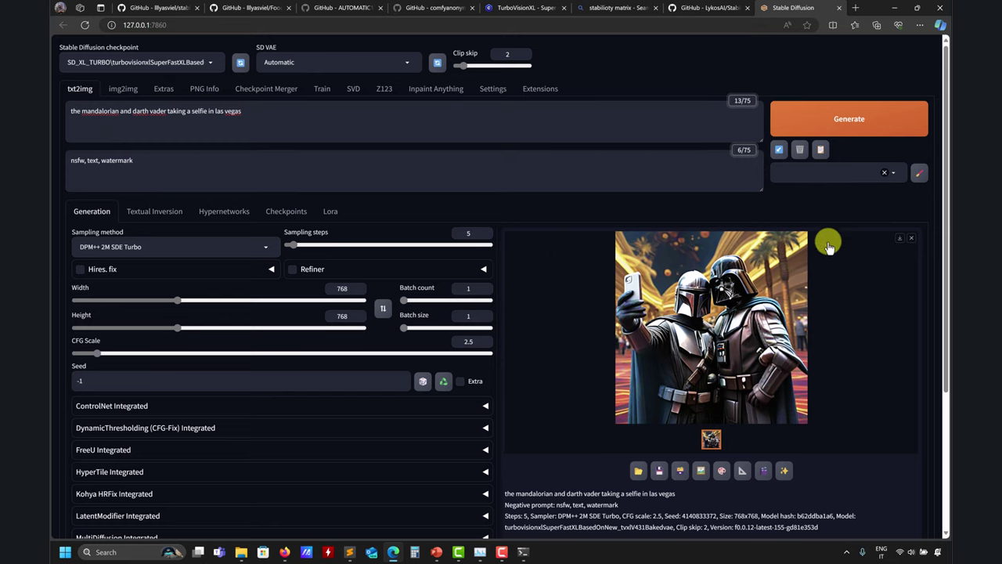
Generate one more image with the current prompt and settings, and check its generation details.
{"action": "key", "text": "ctrl+Return"}
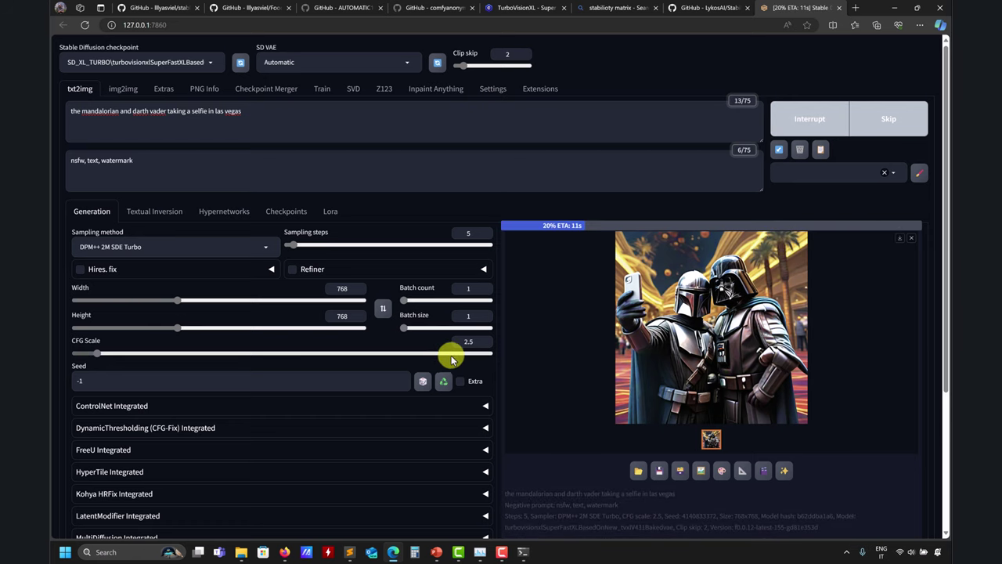
{"action": "scroll", "coordinate": [516, 455], "scroll_direction": "down", "scroll_amount": 5}
{"action": "scroll", "coordinate": [537, 447], "scroll_direction": "up", "scroll_amount": 4}
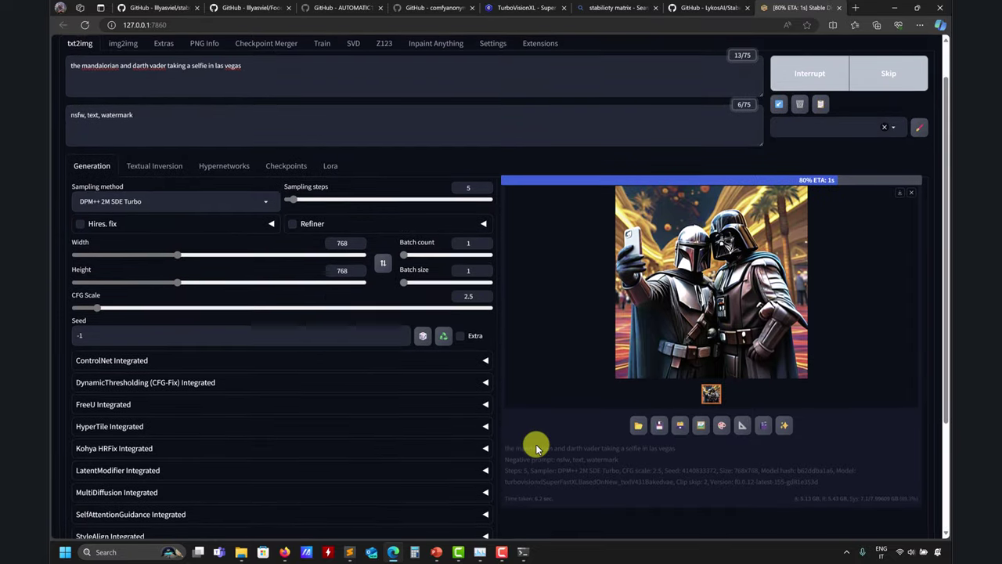